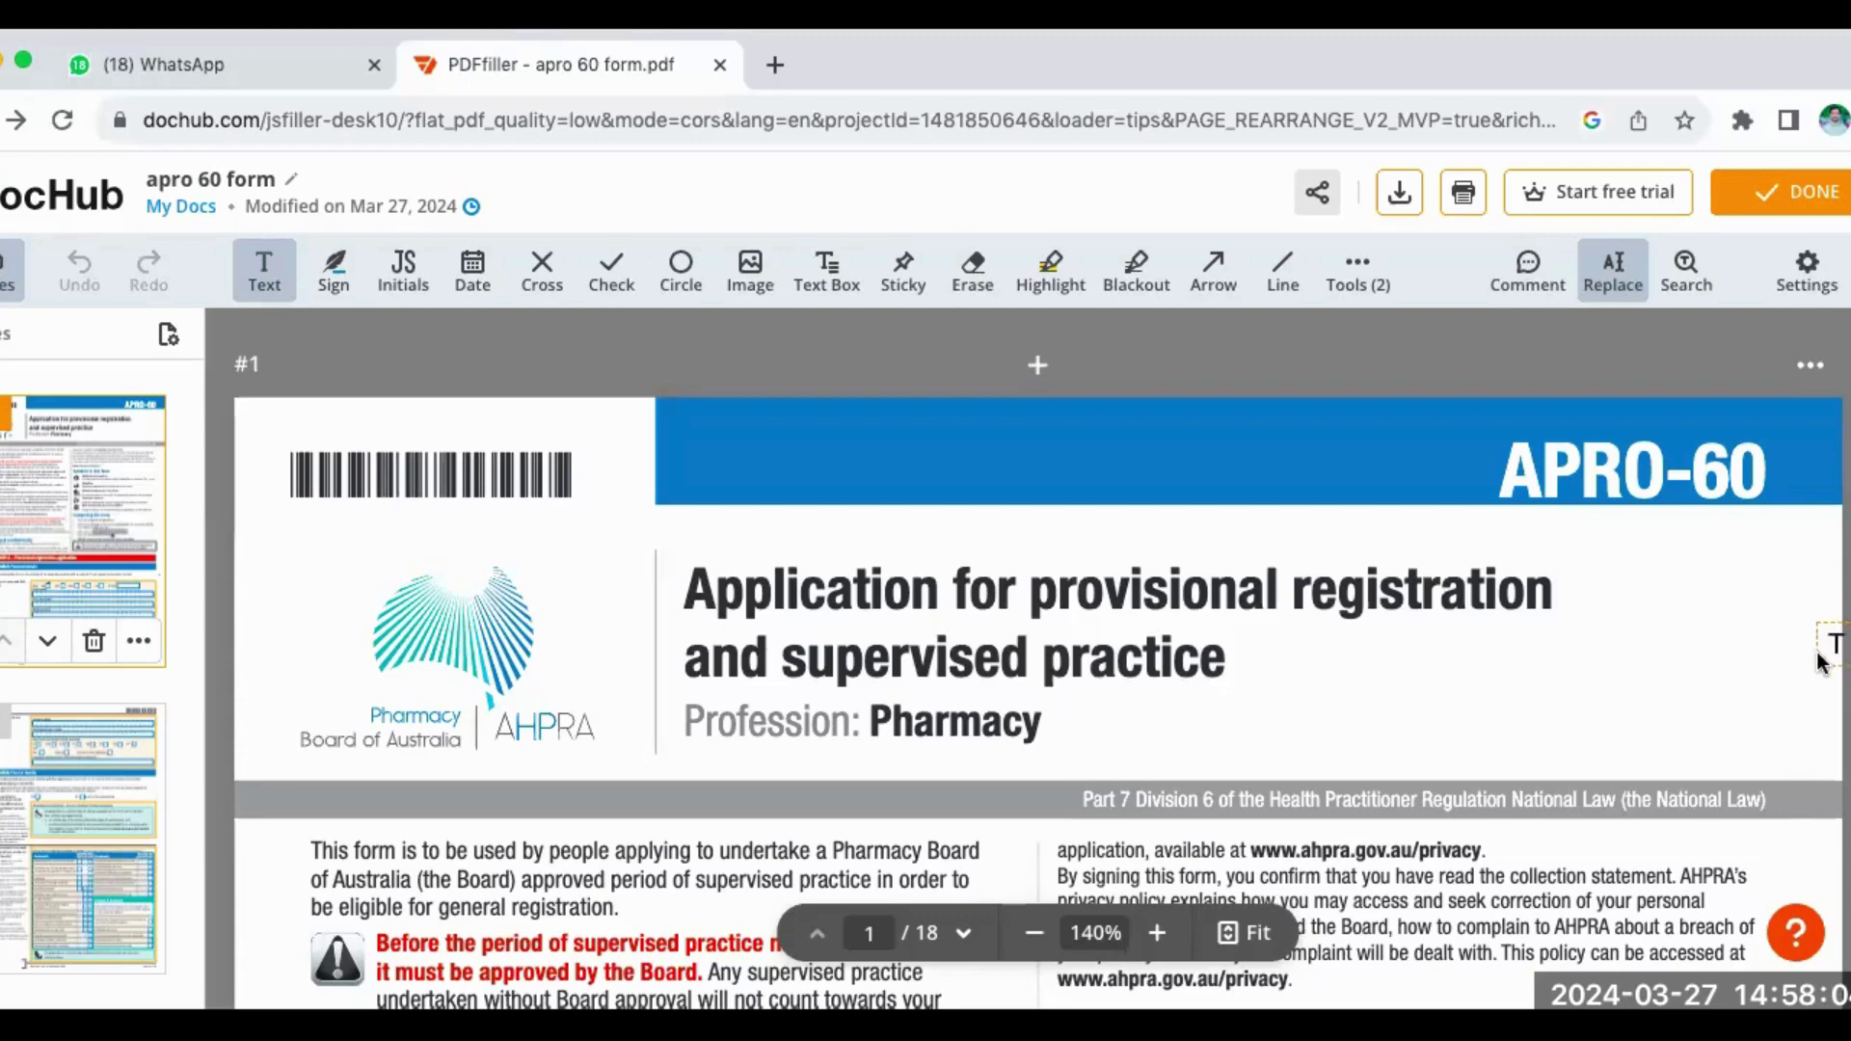
- Mark the MR title box with a cross in question 1 of Section A, Personal details
scroll(1039, 660, down, 3)
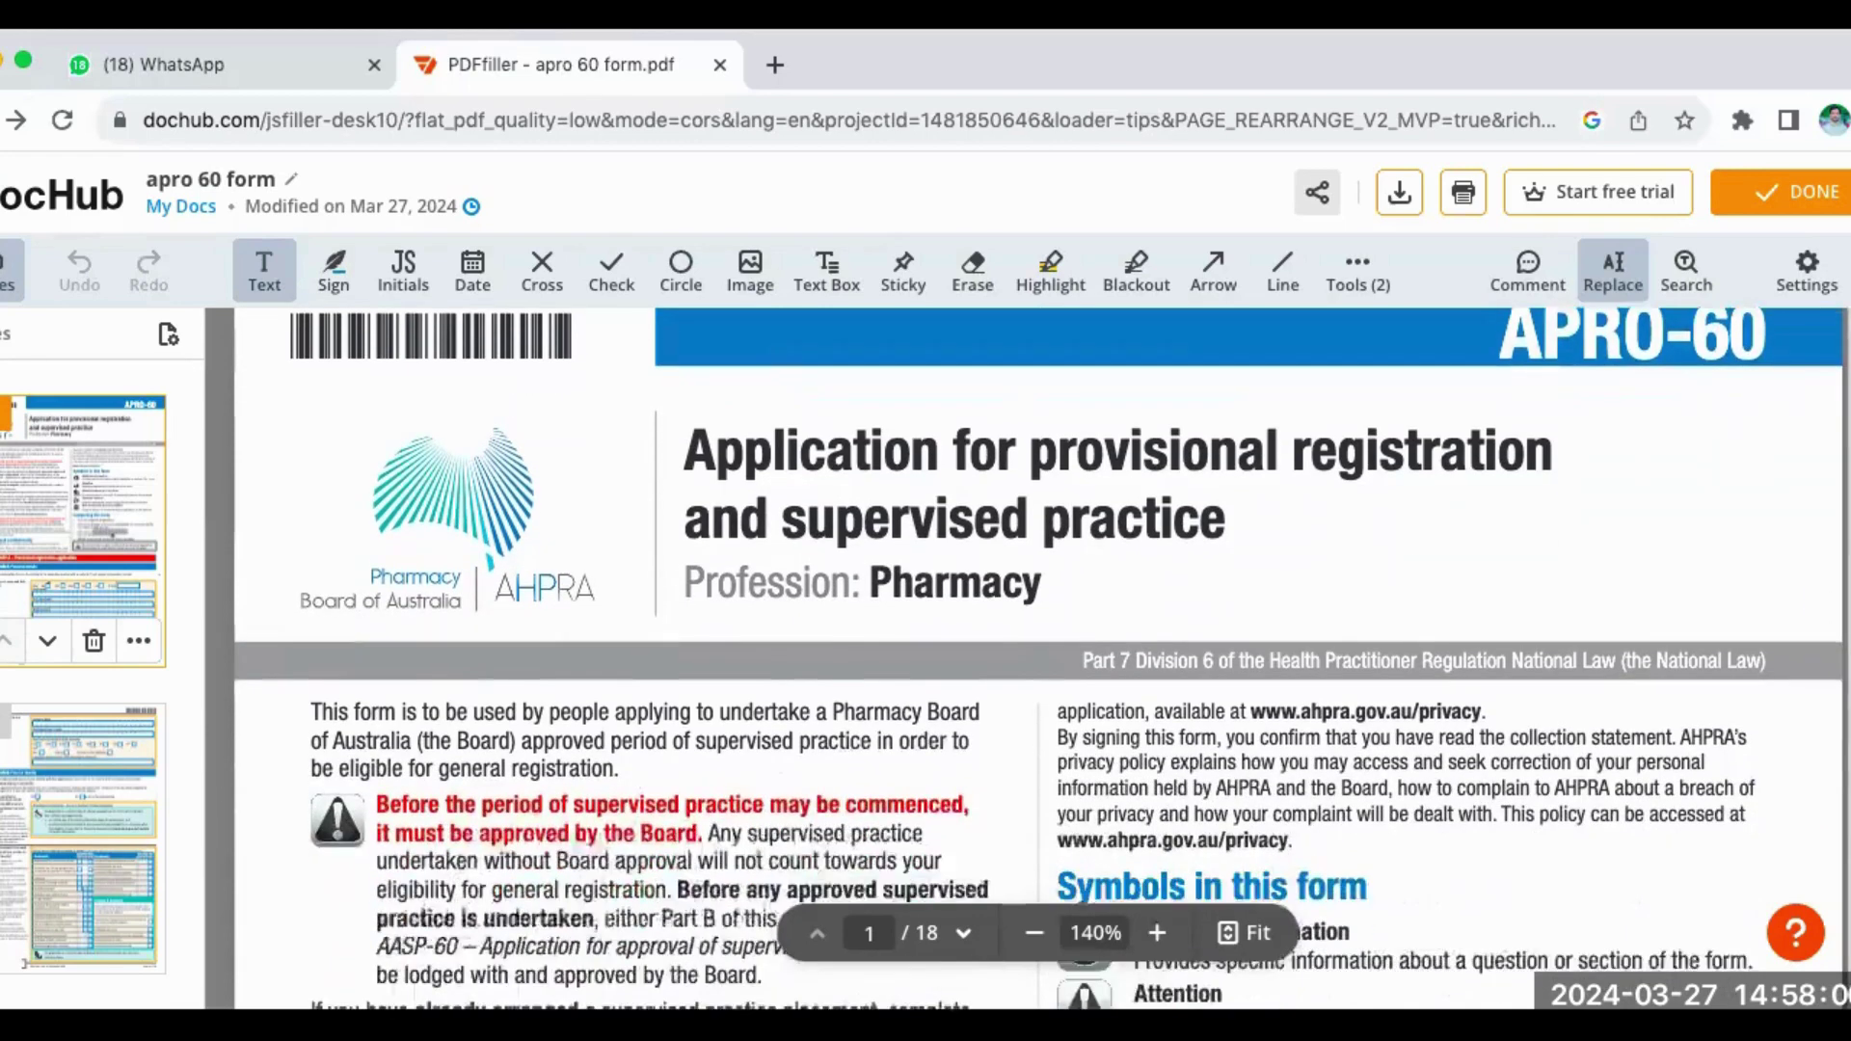
scroll(1039, 660, down, 2)
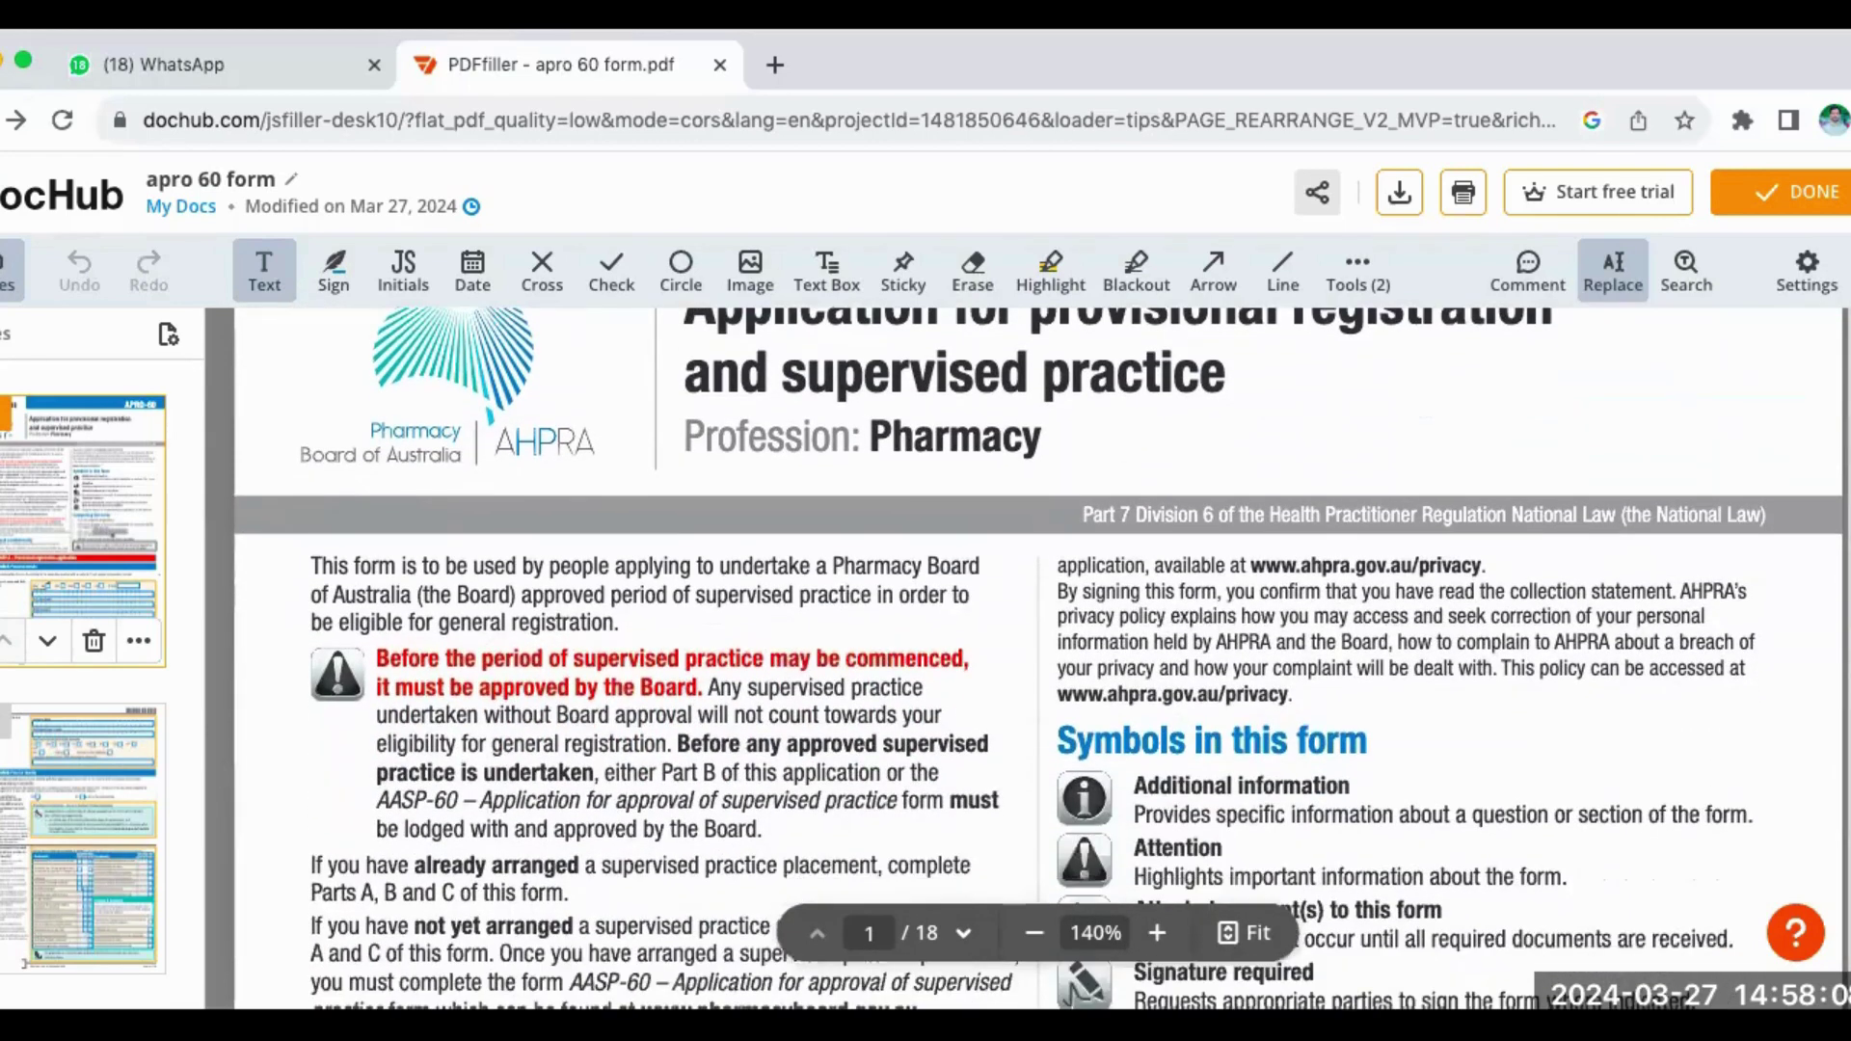
scroll(1038, 660, down, 4)
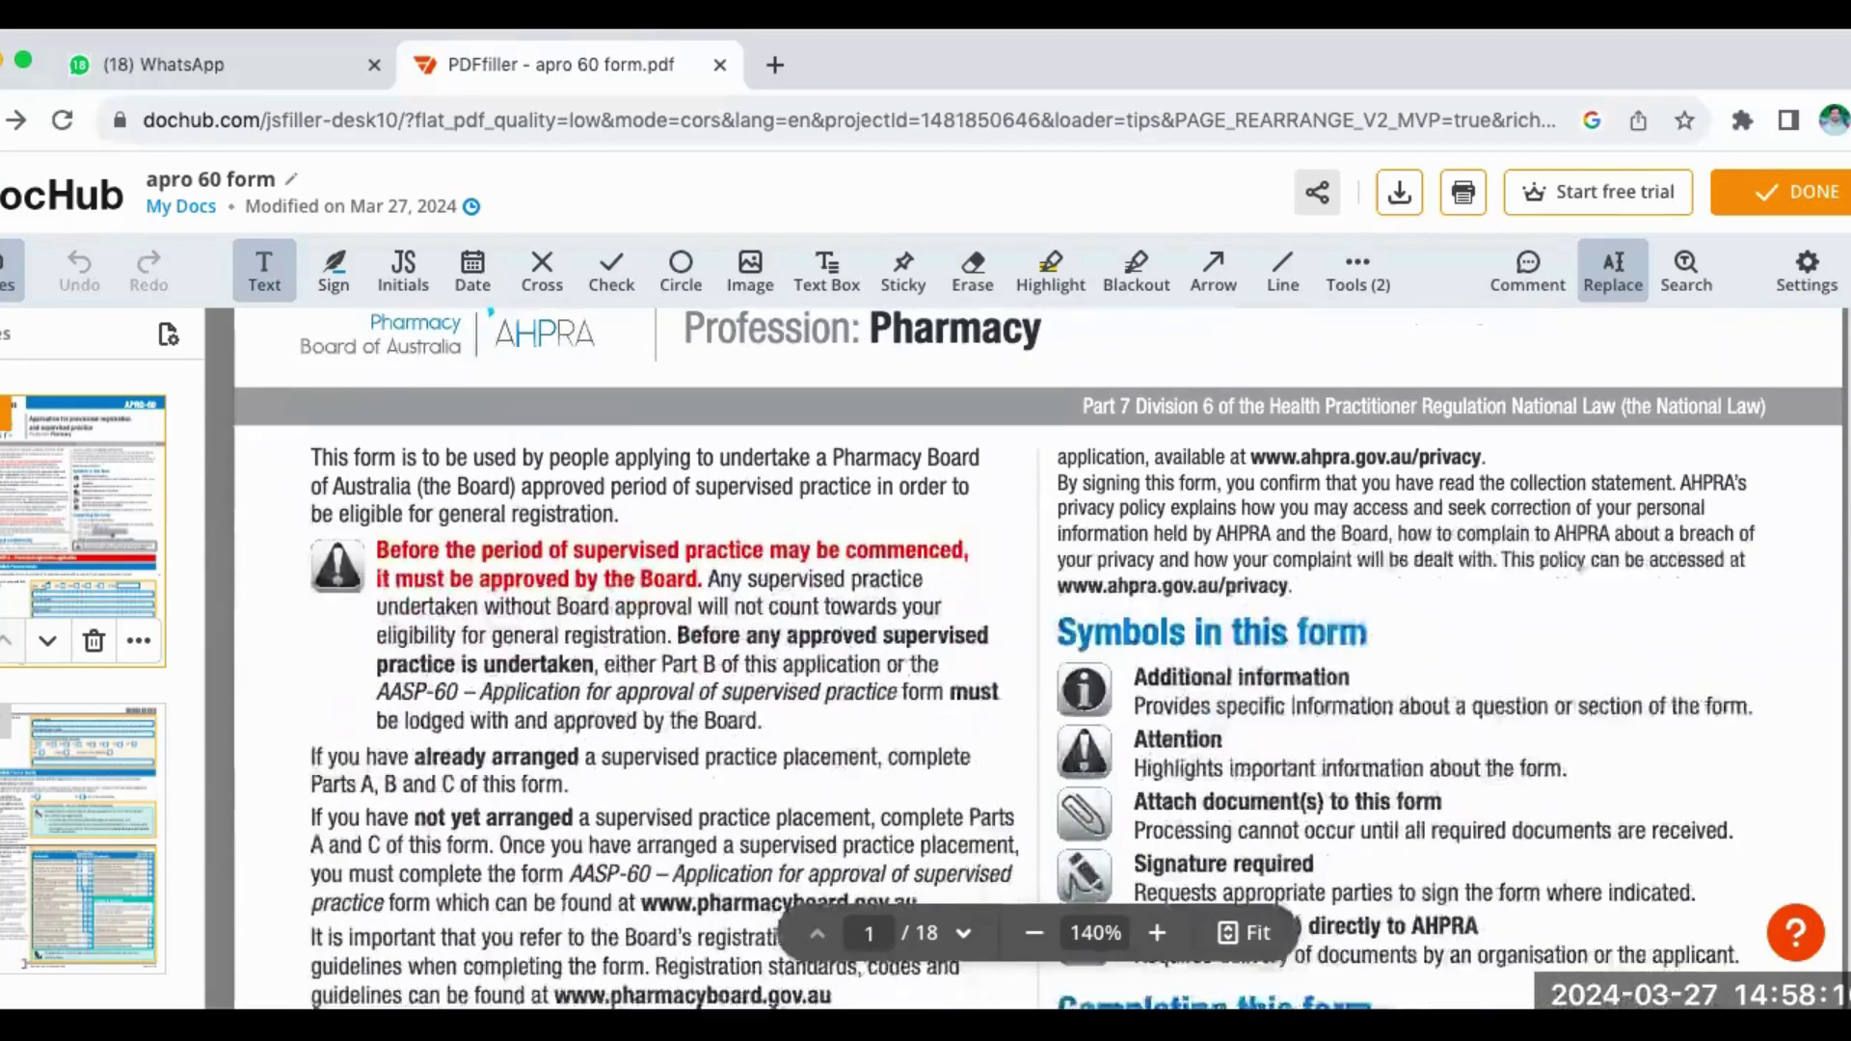
scroll(1038, 659, down, 2)
scroll(1038, 660, down, 10)
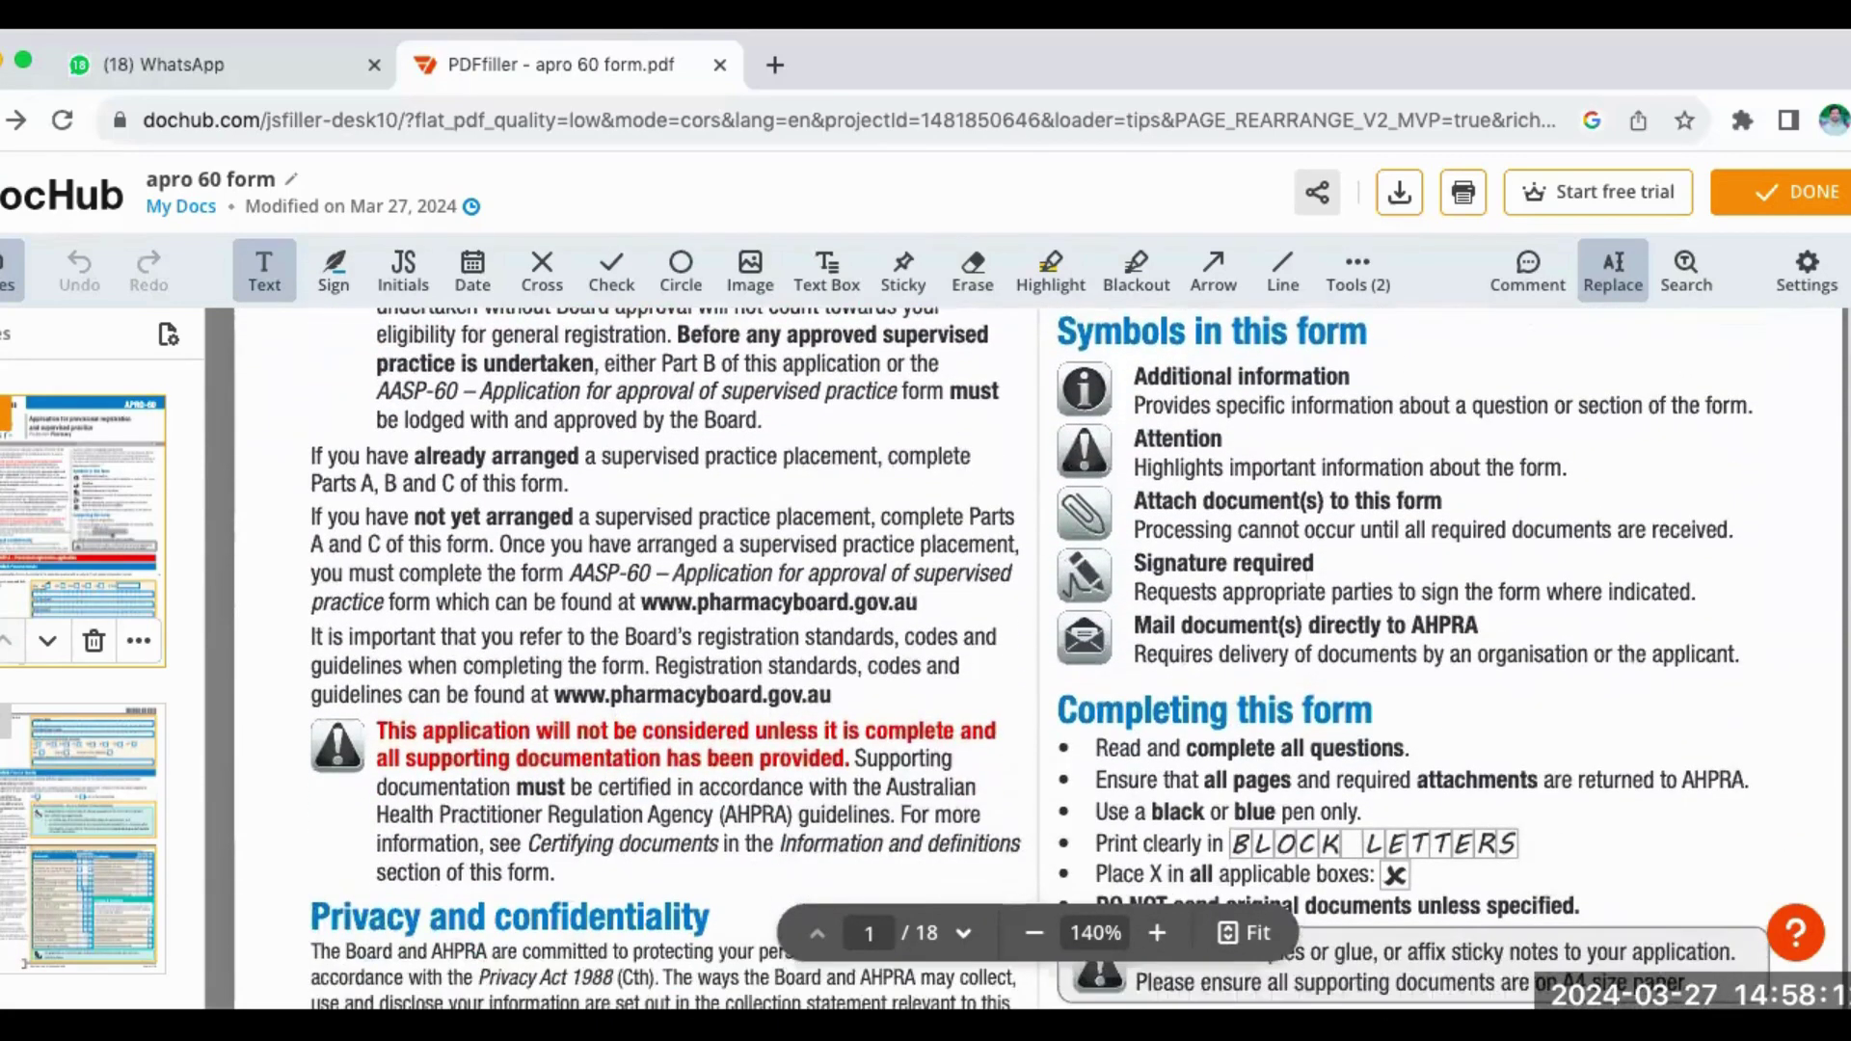
scroll(1039, 659, down, 5)
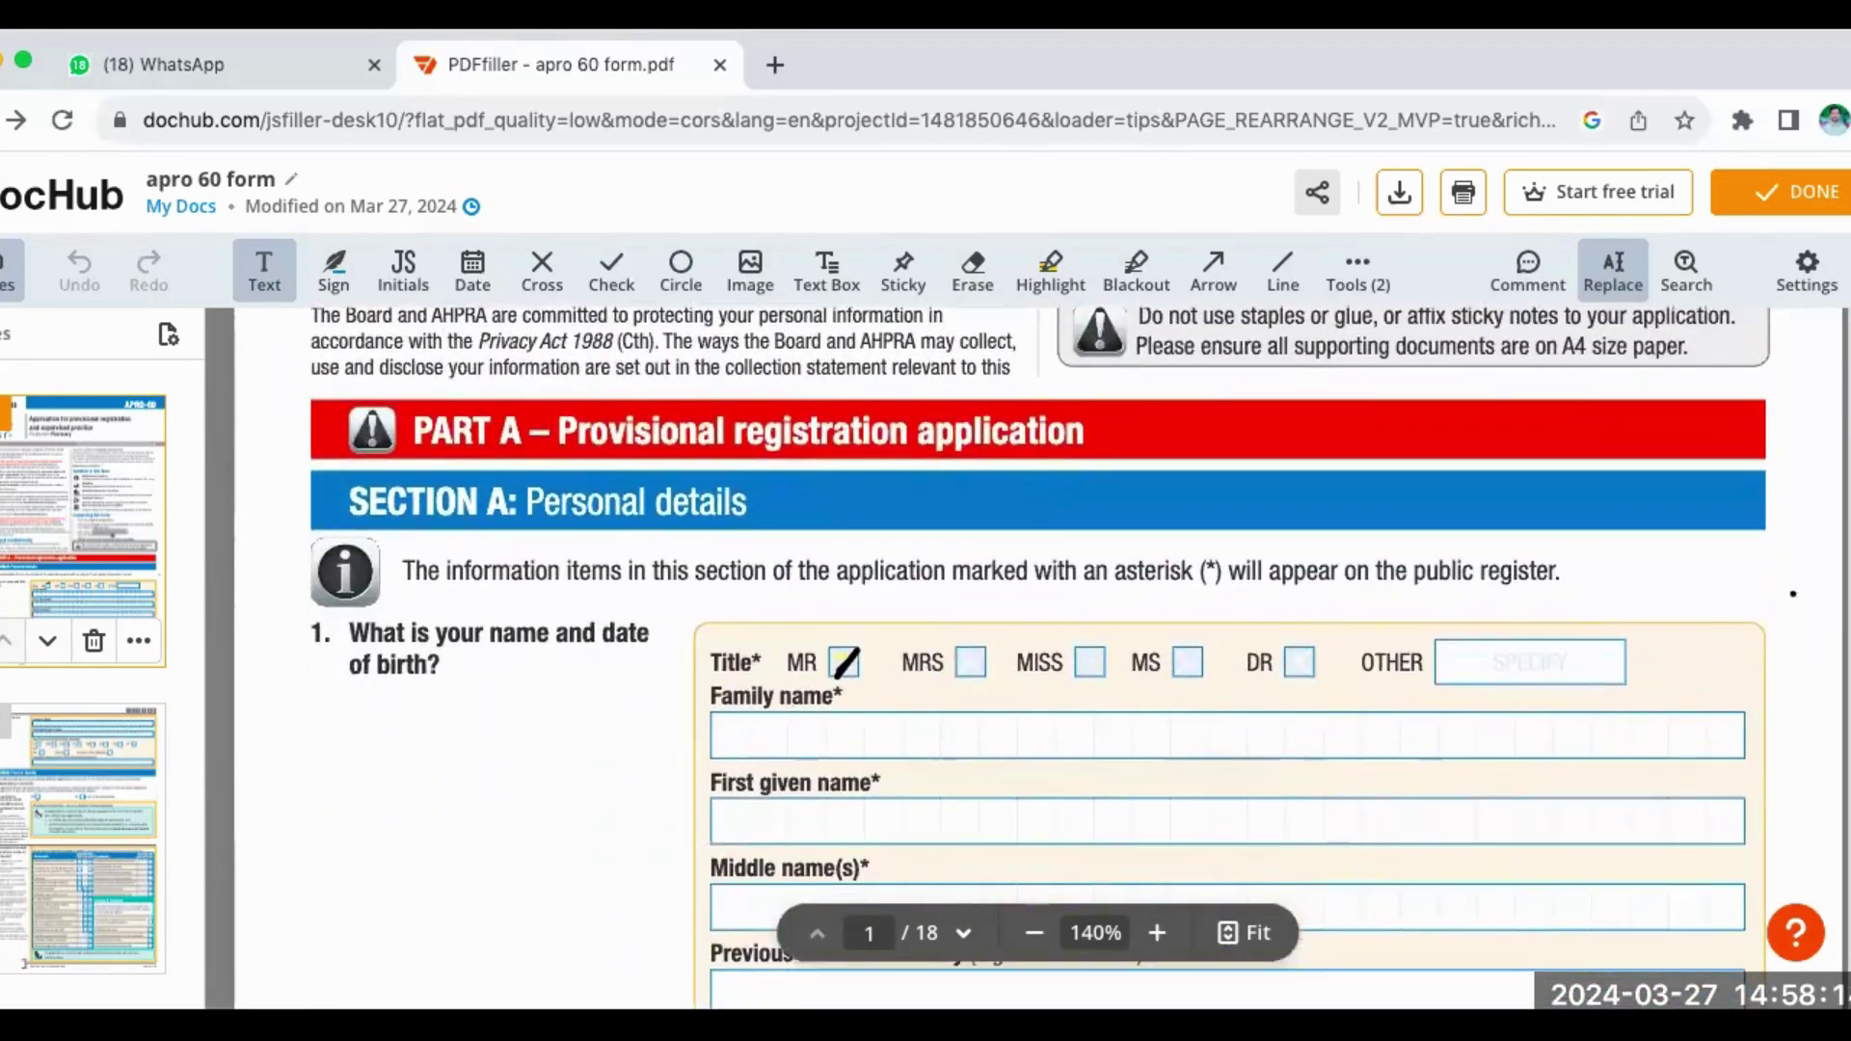
scroll(1038, 659, up, 1)
scroll(1038, 659, up, 1)
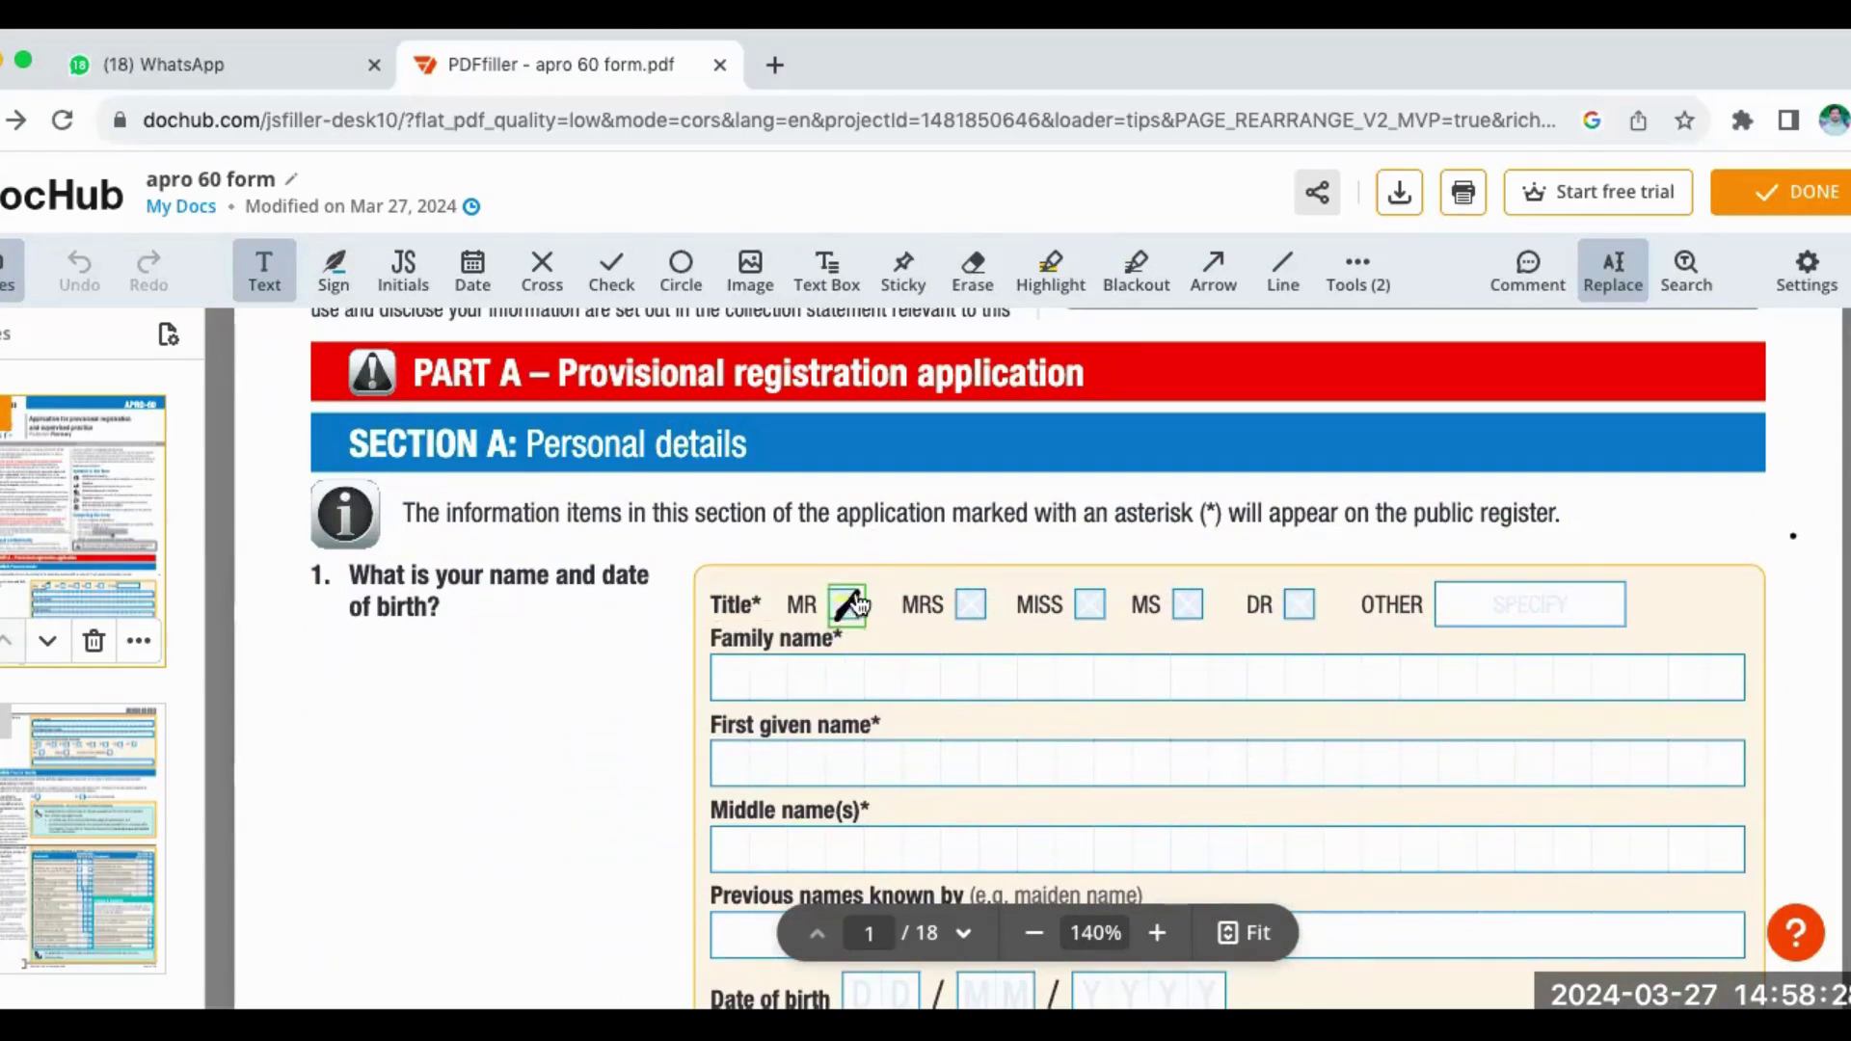
click(542, 266)
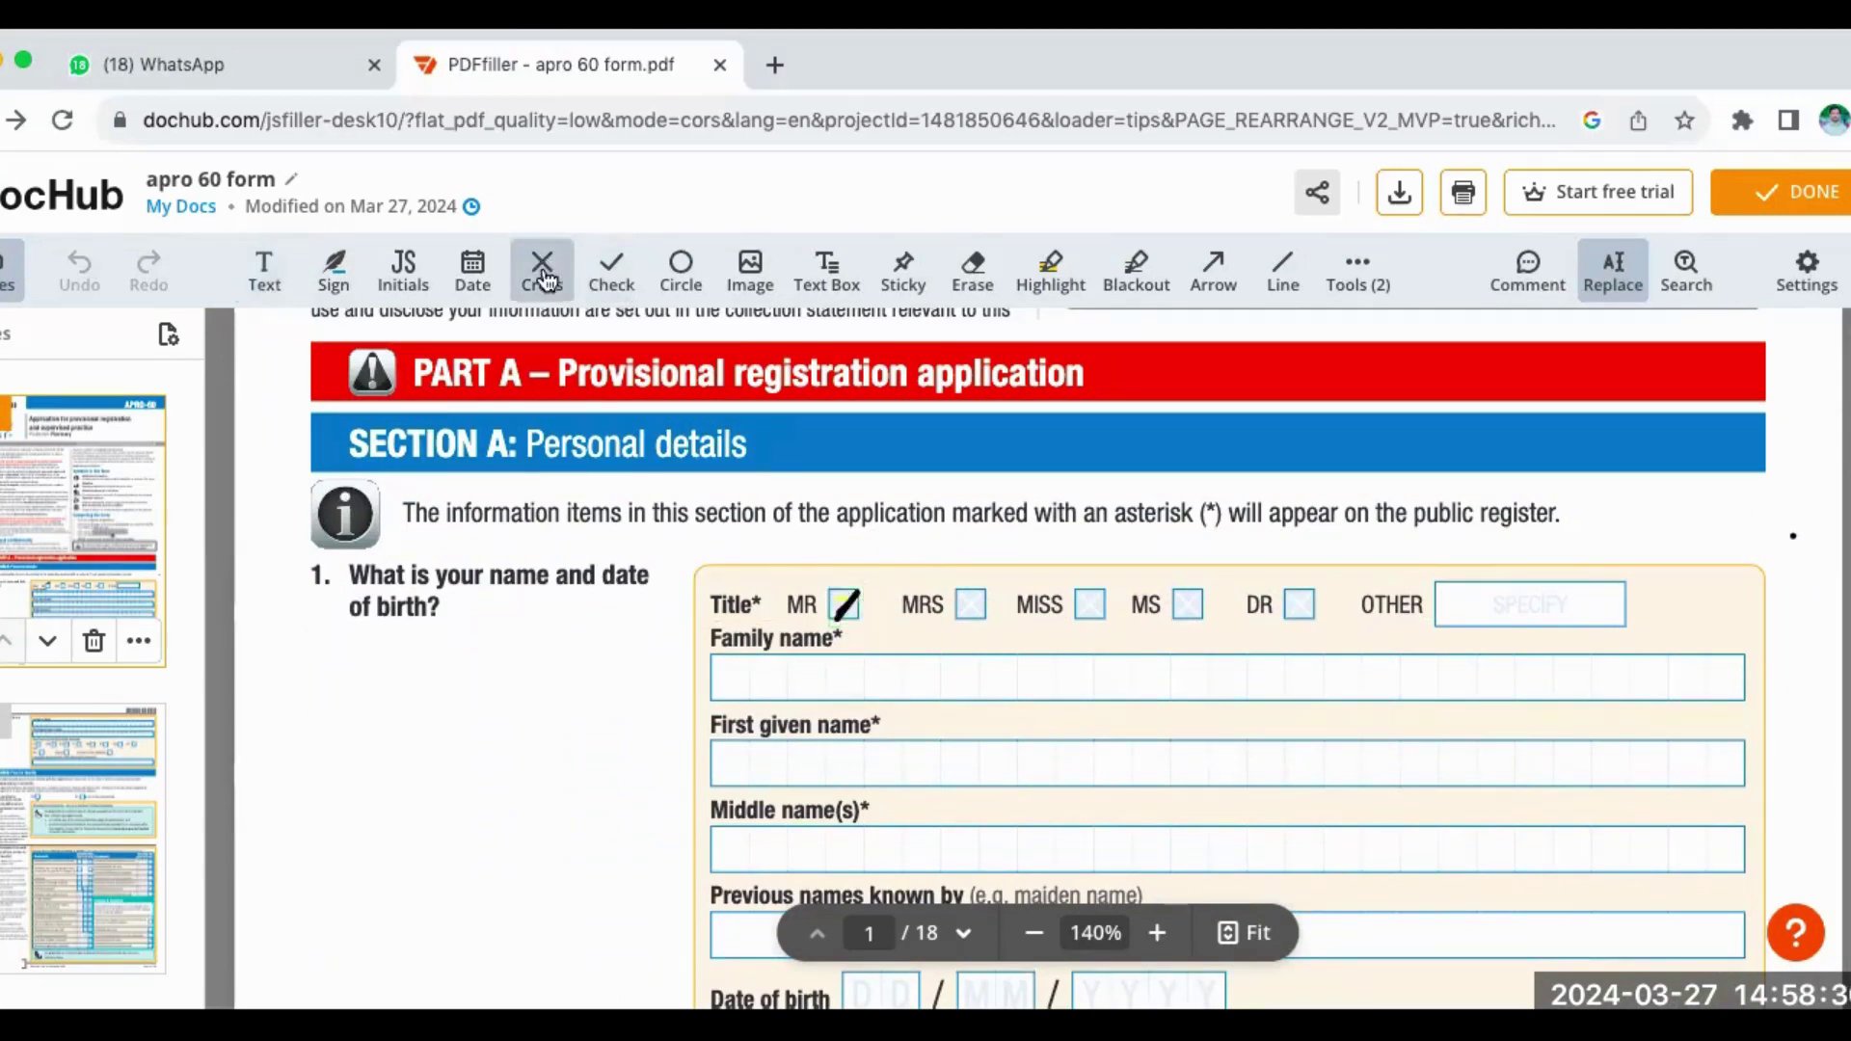
click(836, 622)
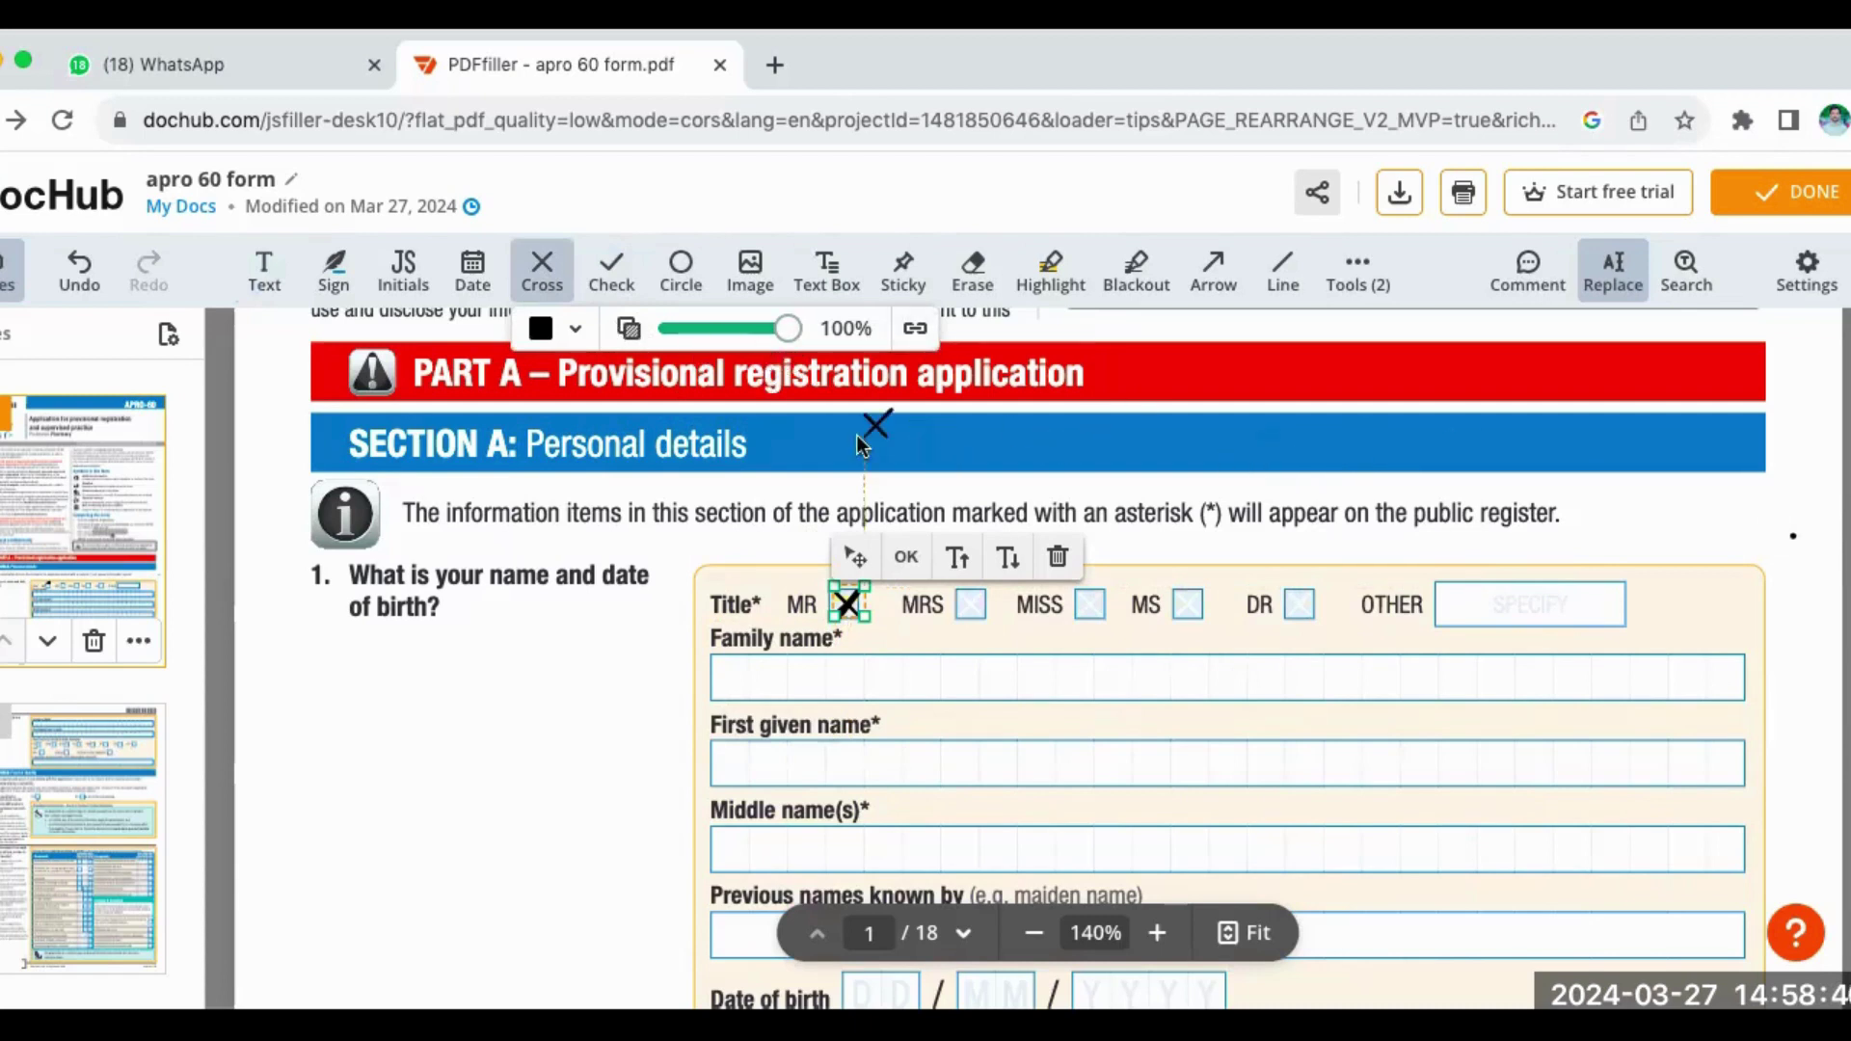
- Enter Pakistan as the country of birth in question 2 on page 2
click(830, 282)
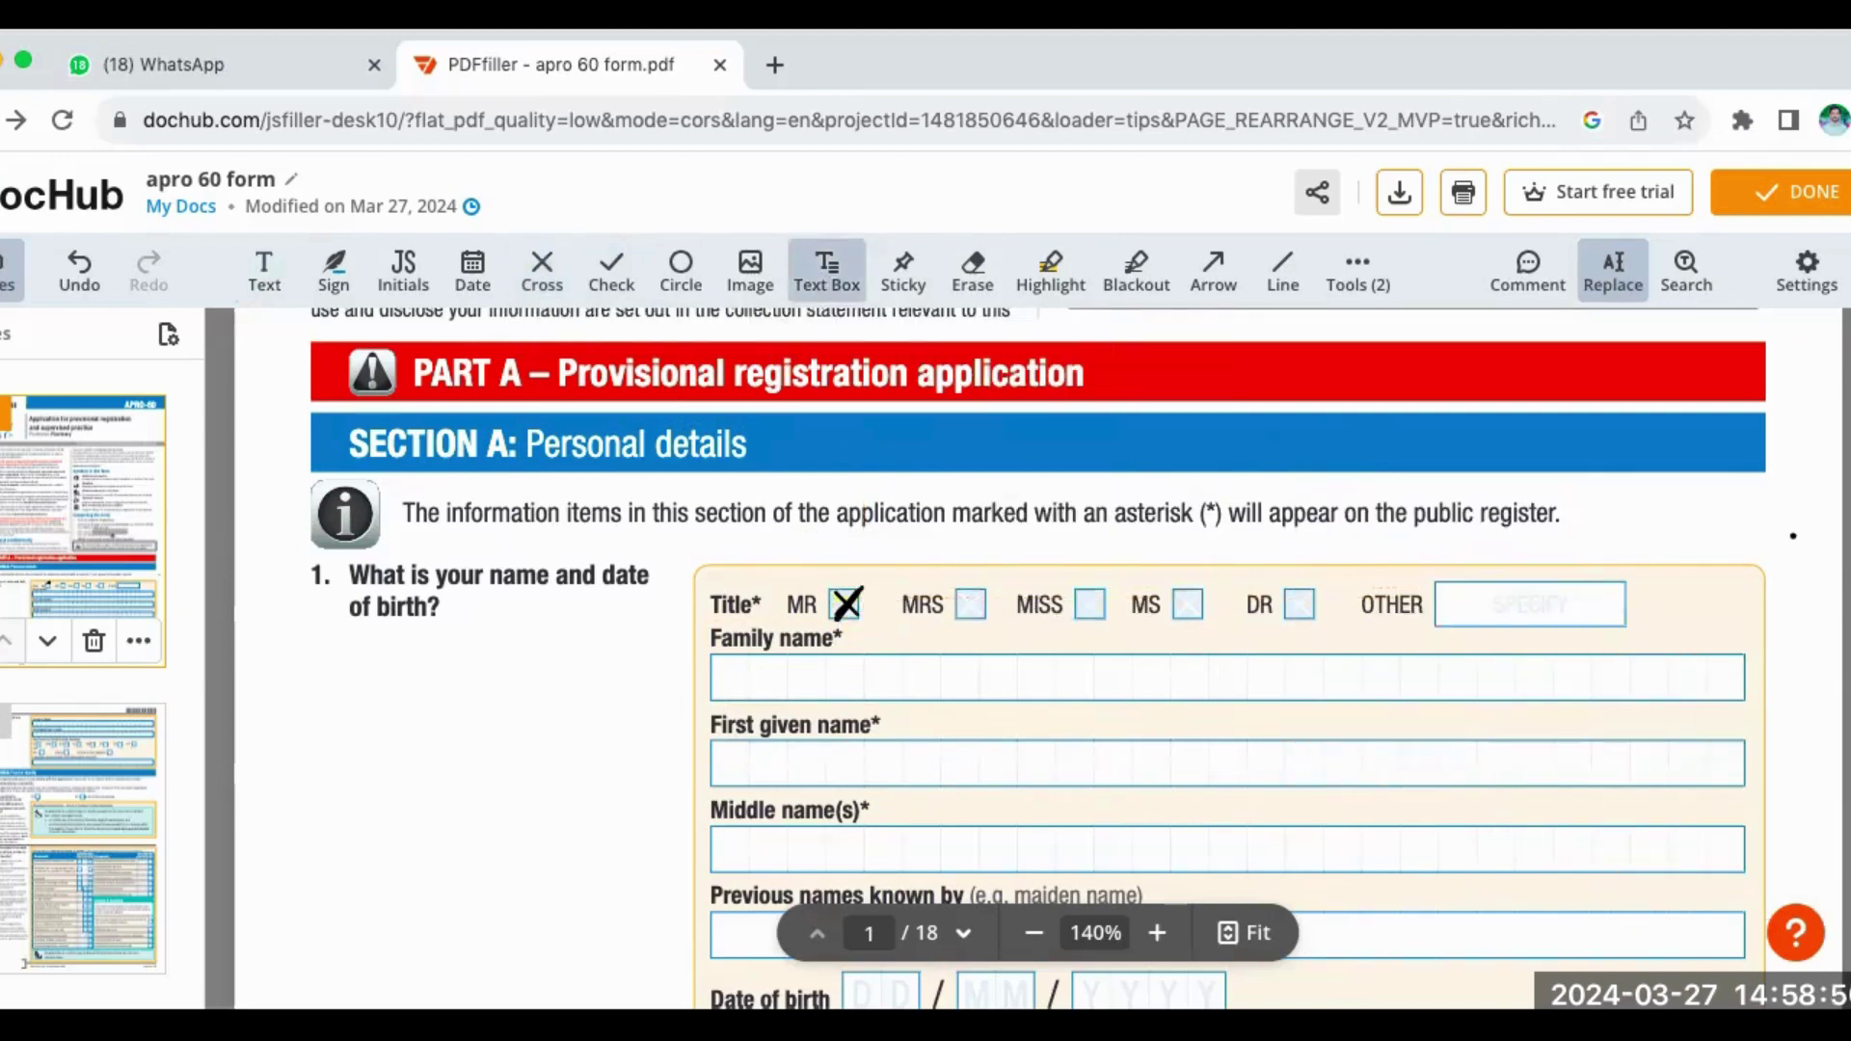
scroll(1039, 656, down, 4)
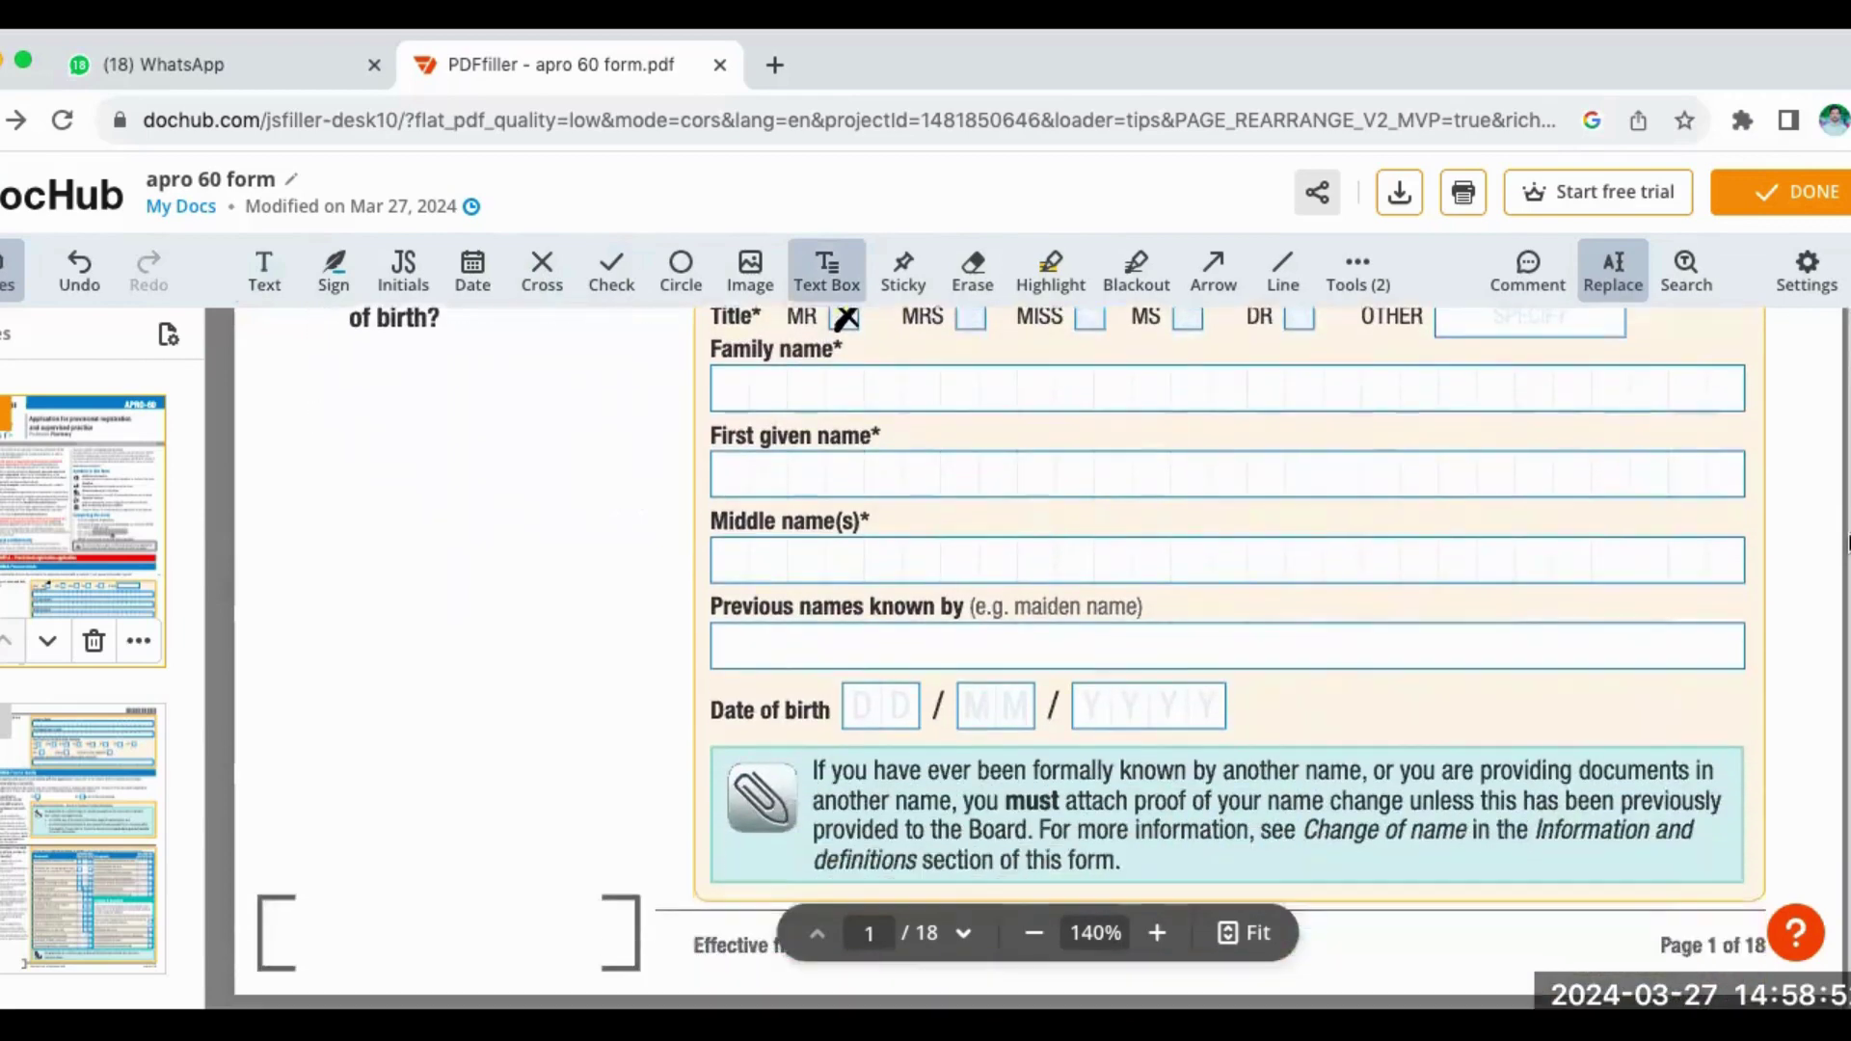
scroll(1038, 656, down, 4)
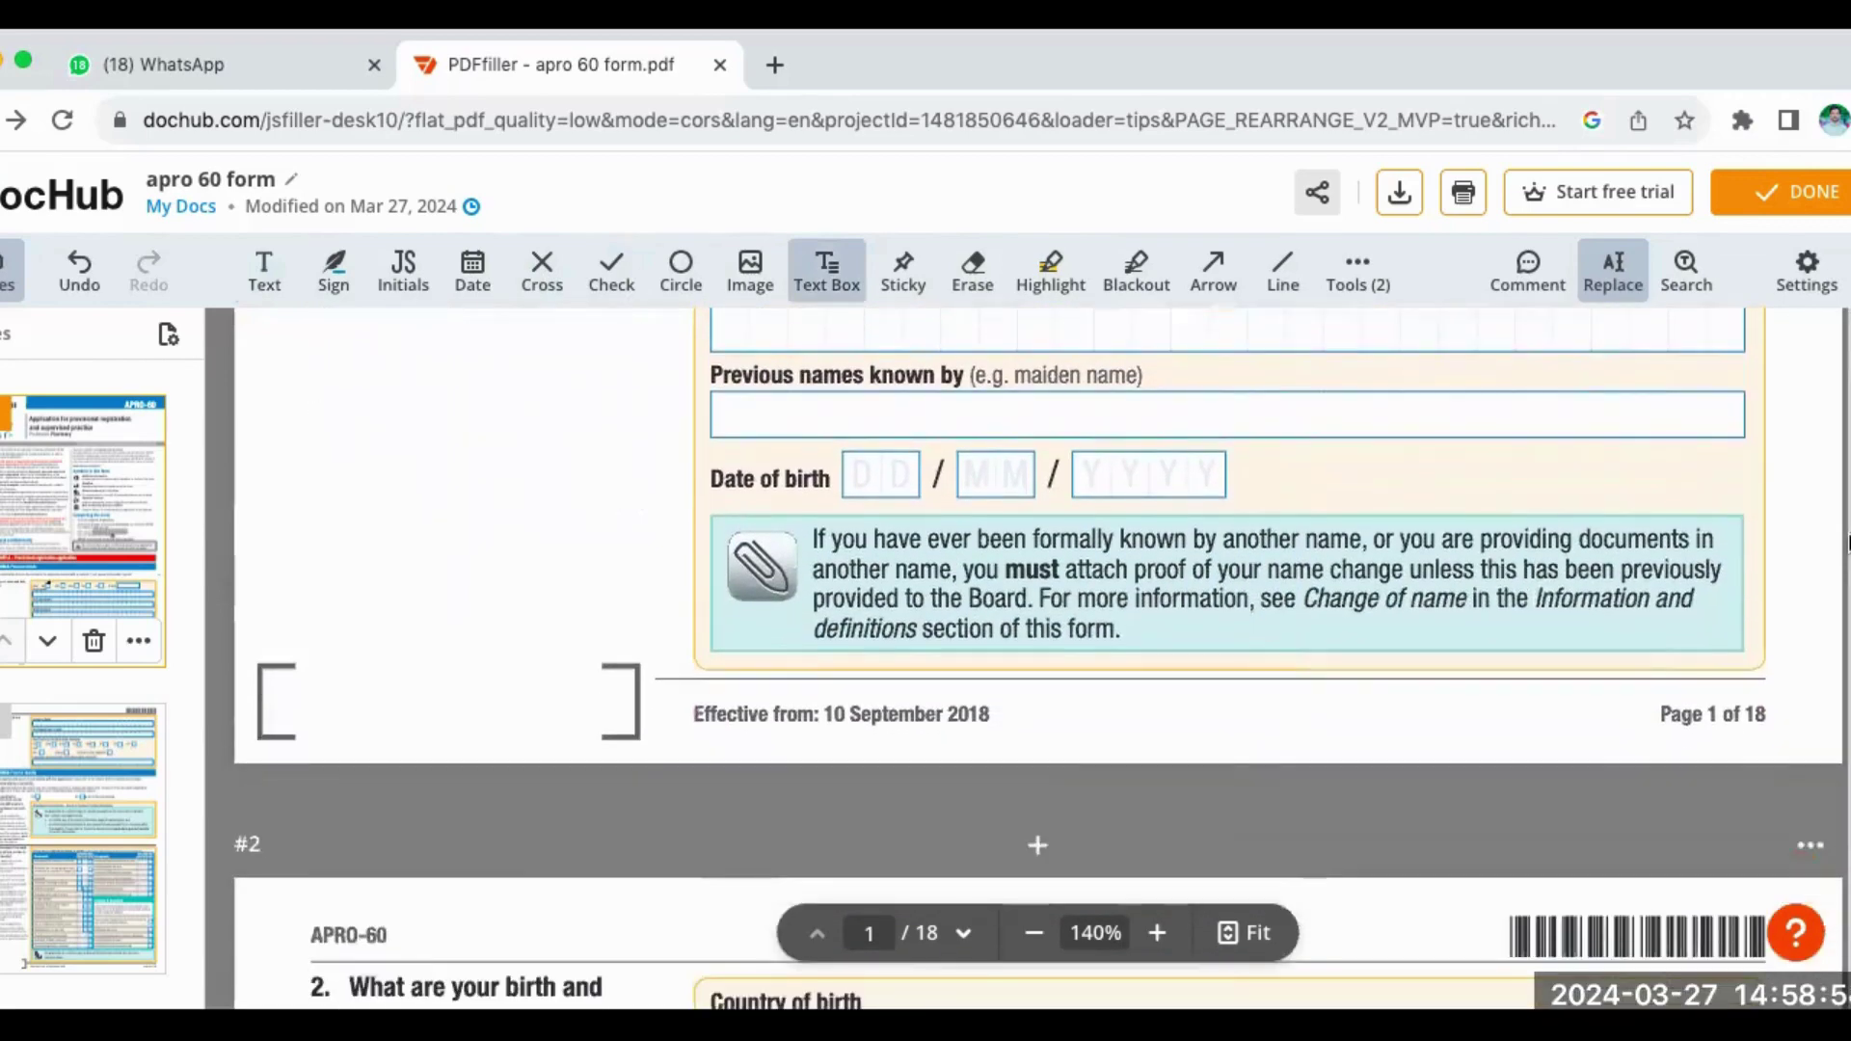
scroll(1848, 543, down, 3)
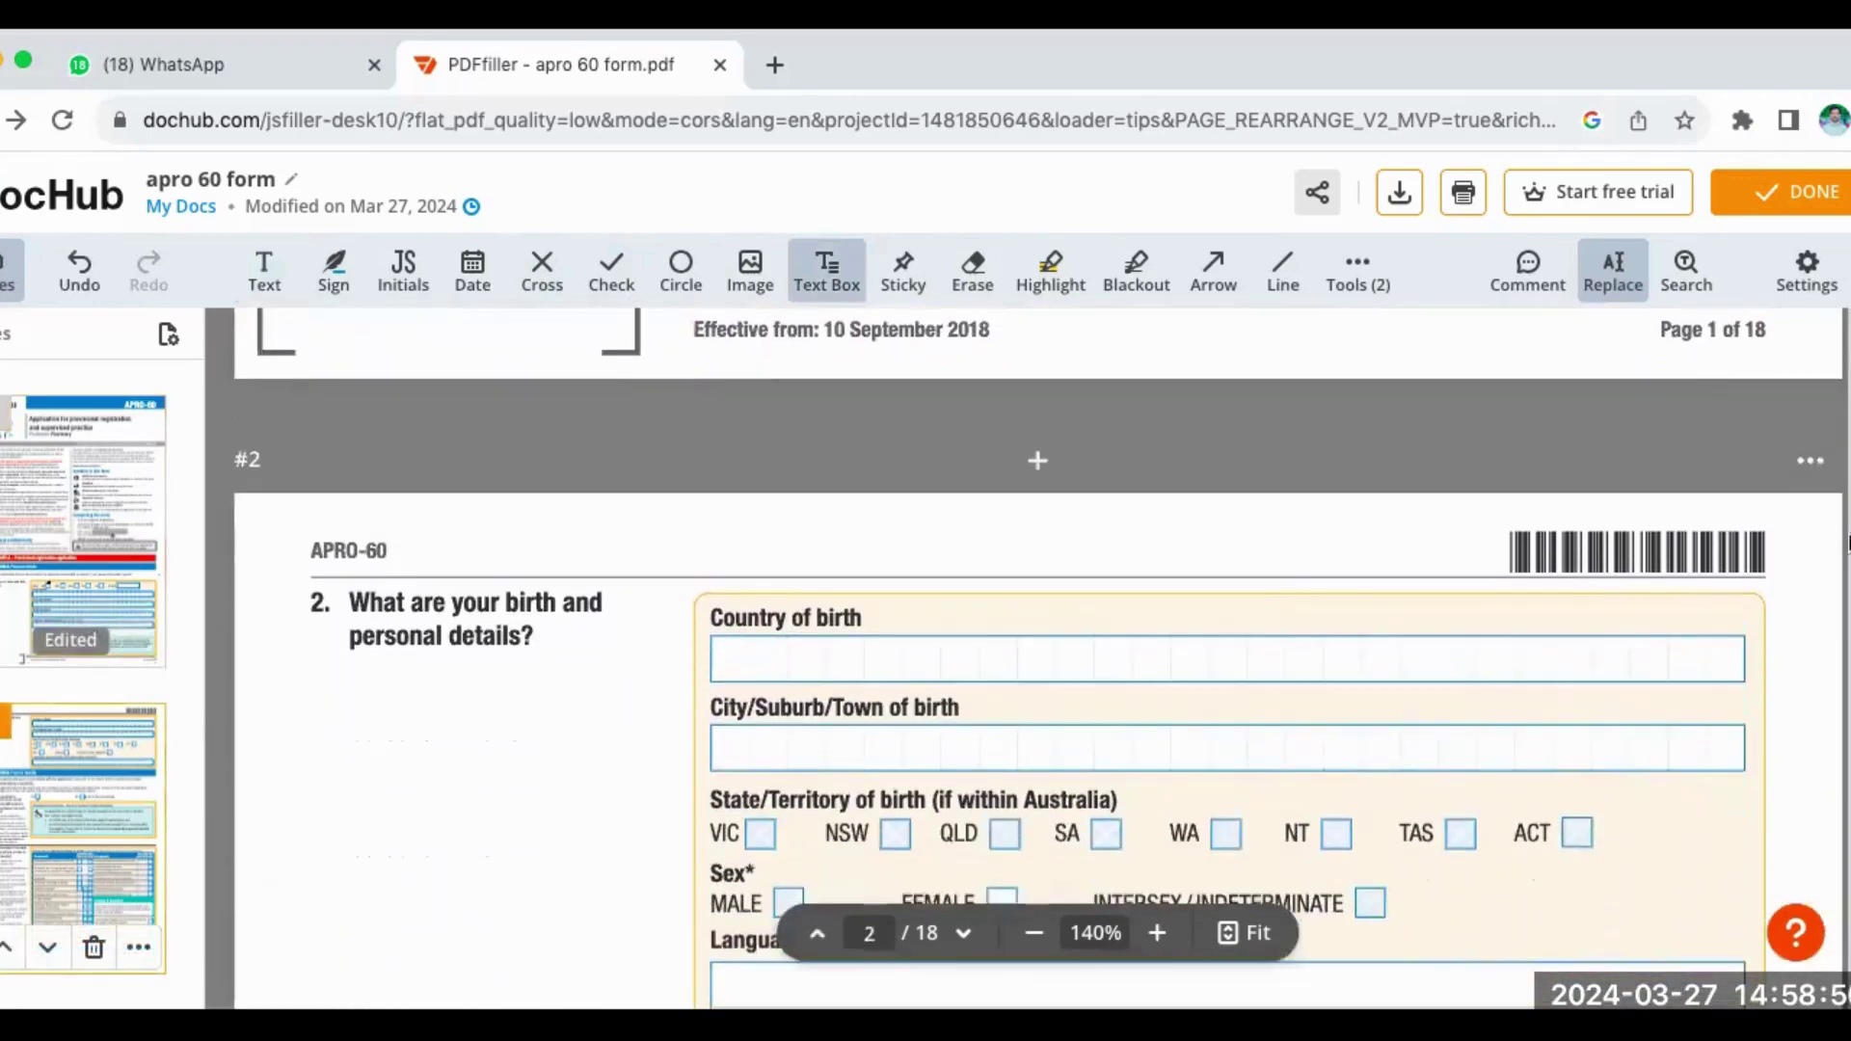
scroll(1848, 543, down, 1)
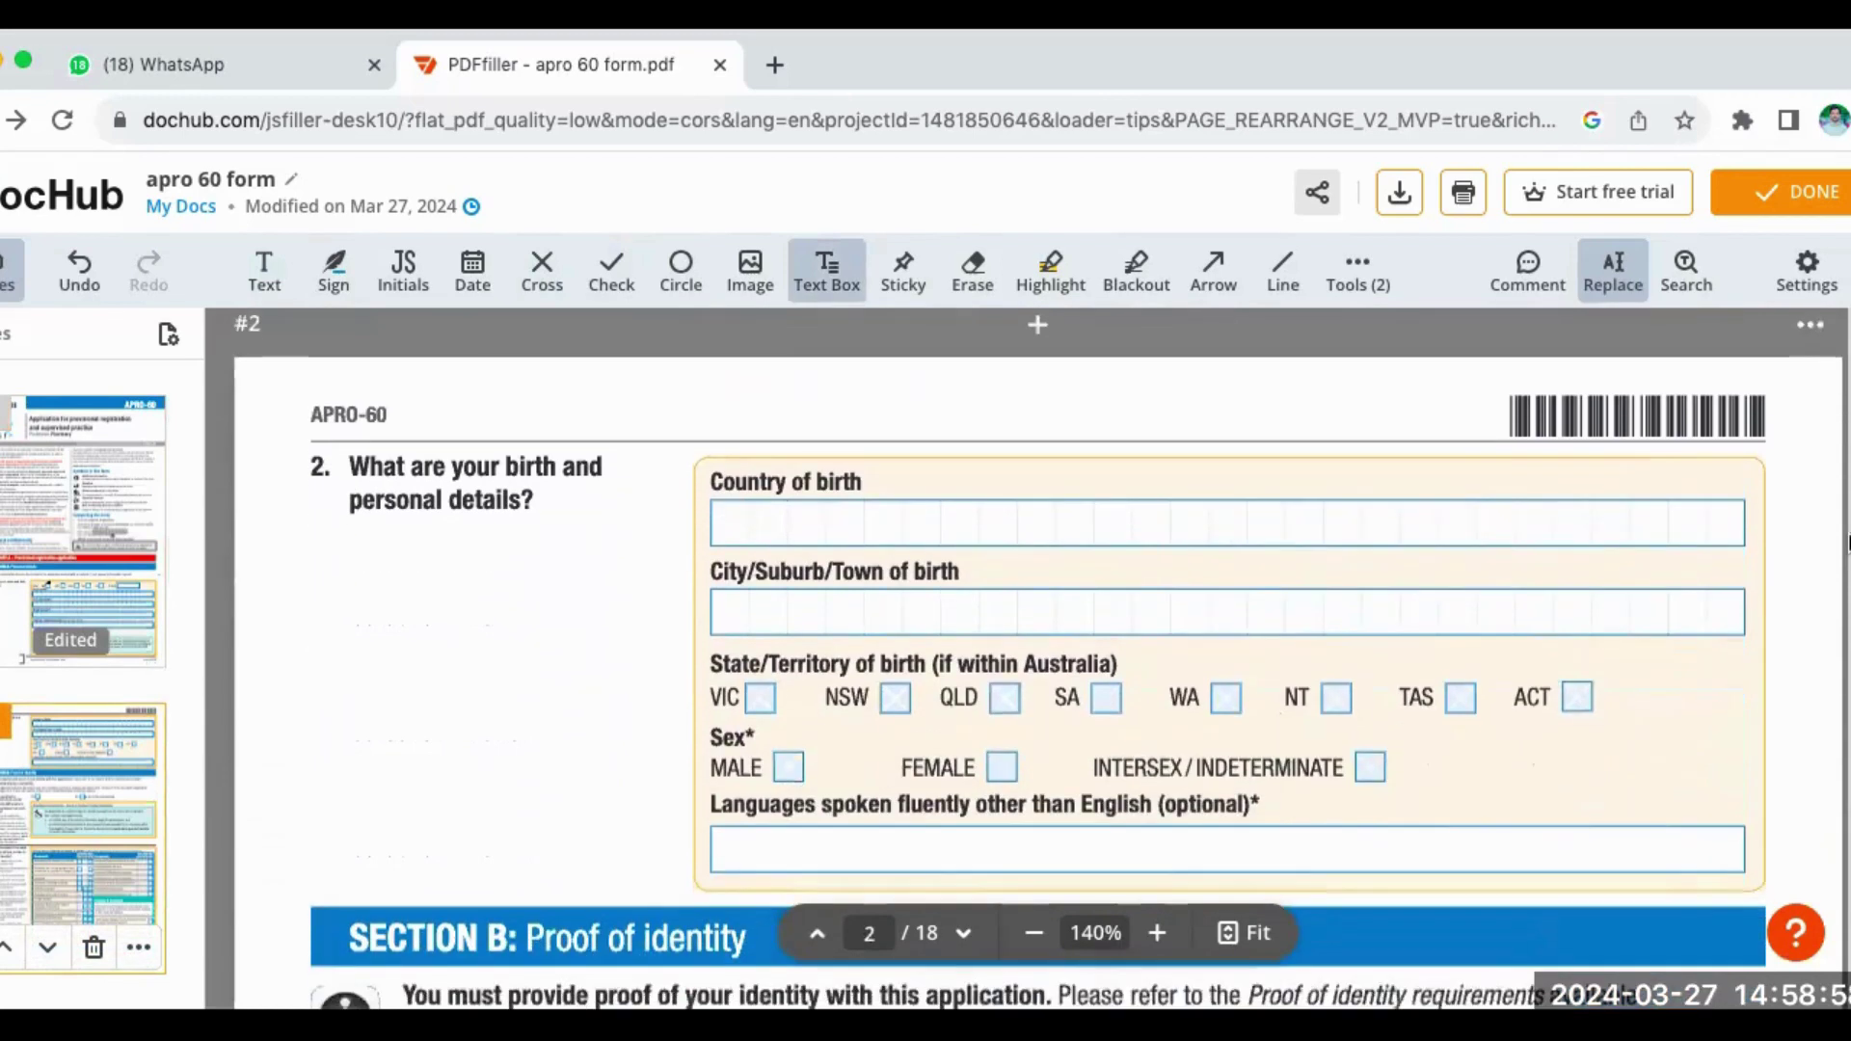
scroll(1848, 543, down, 2)
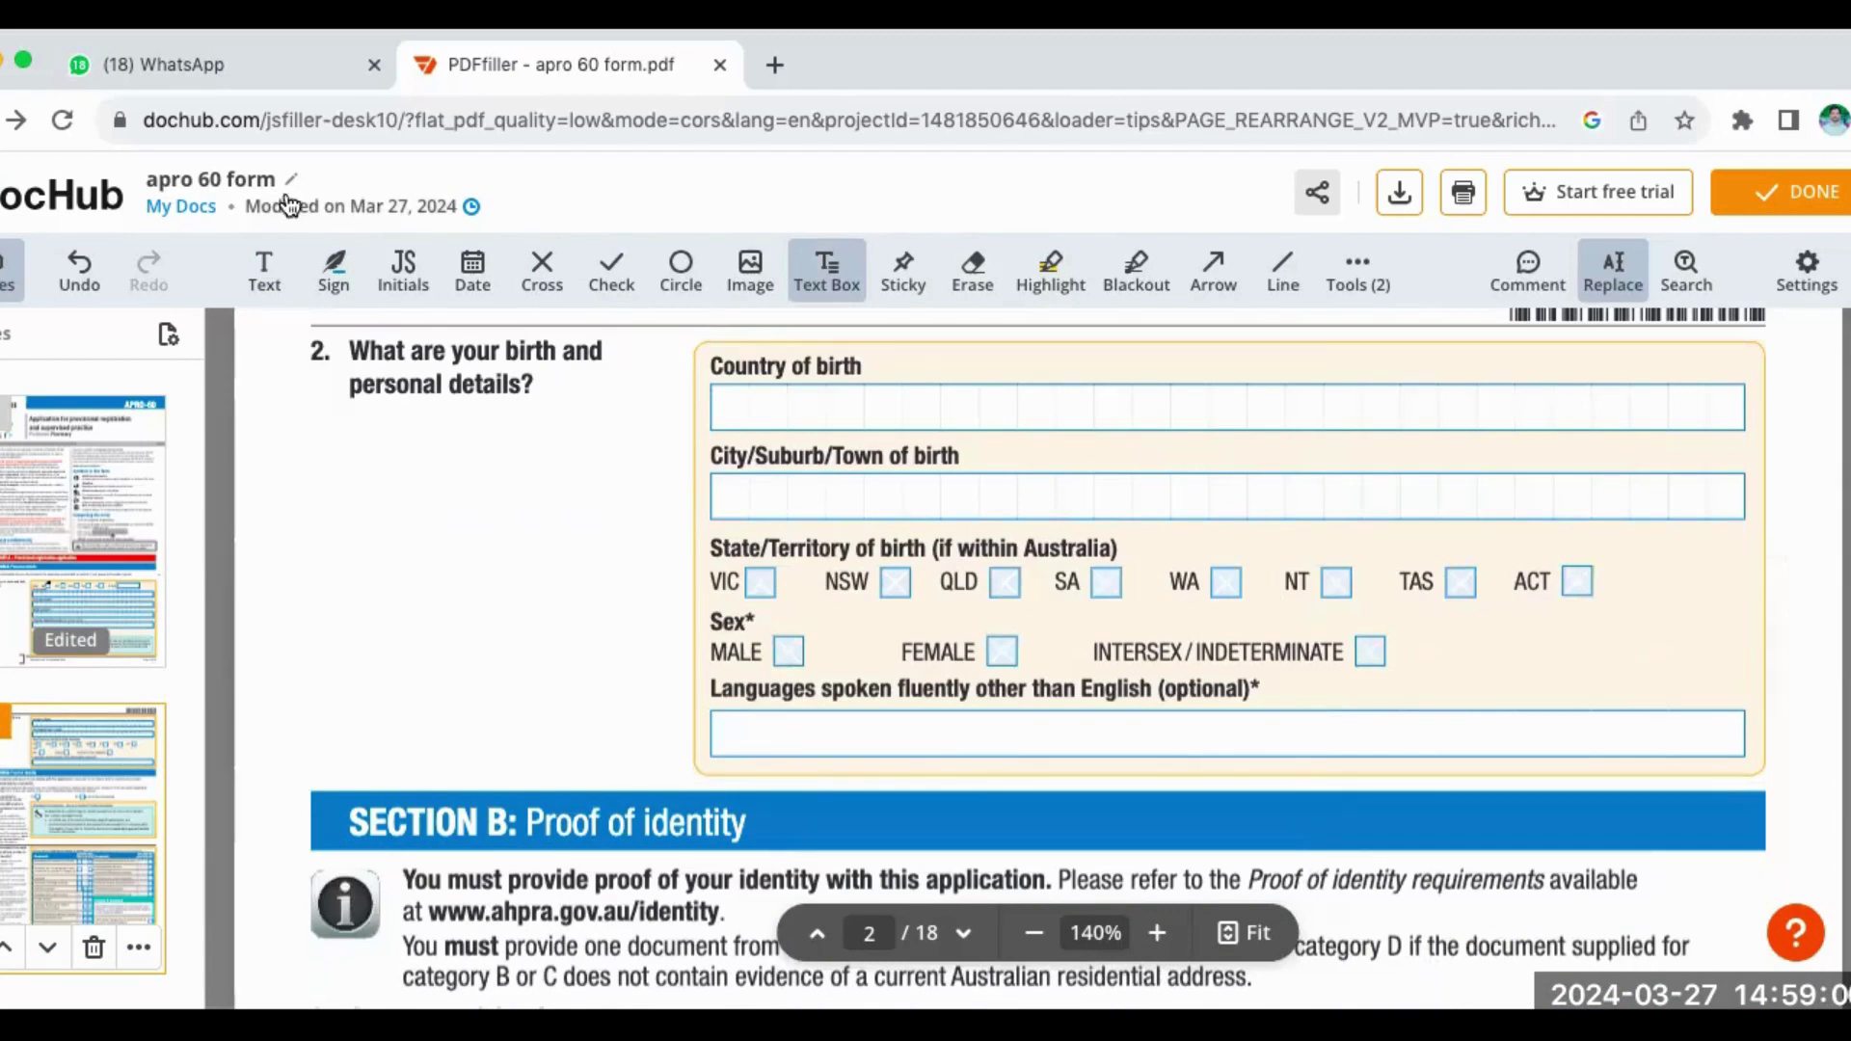
click(261, 275)
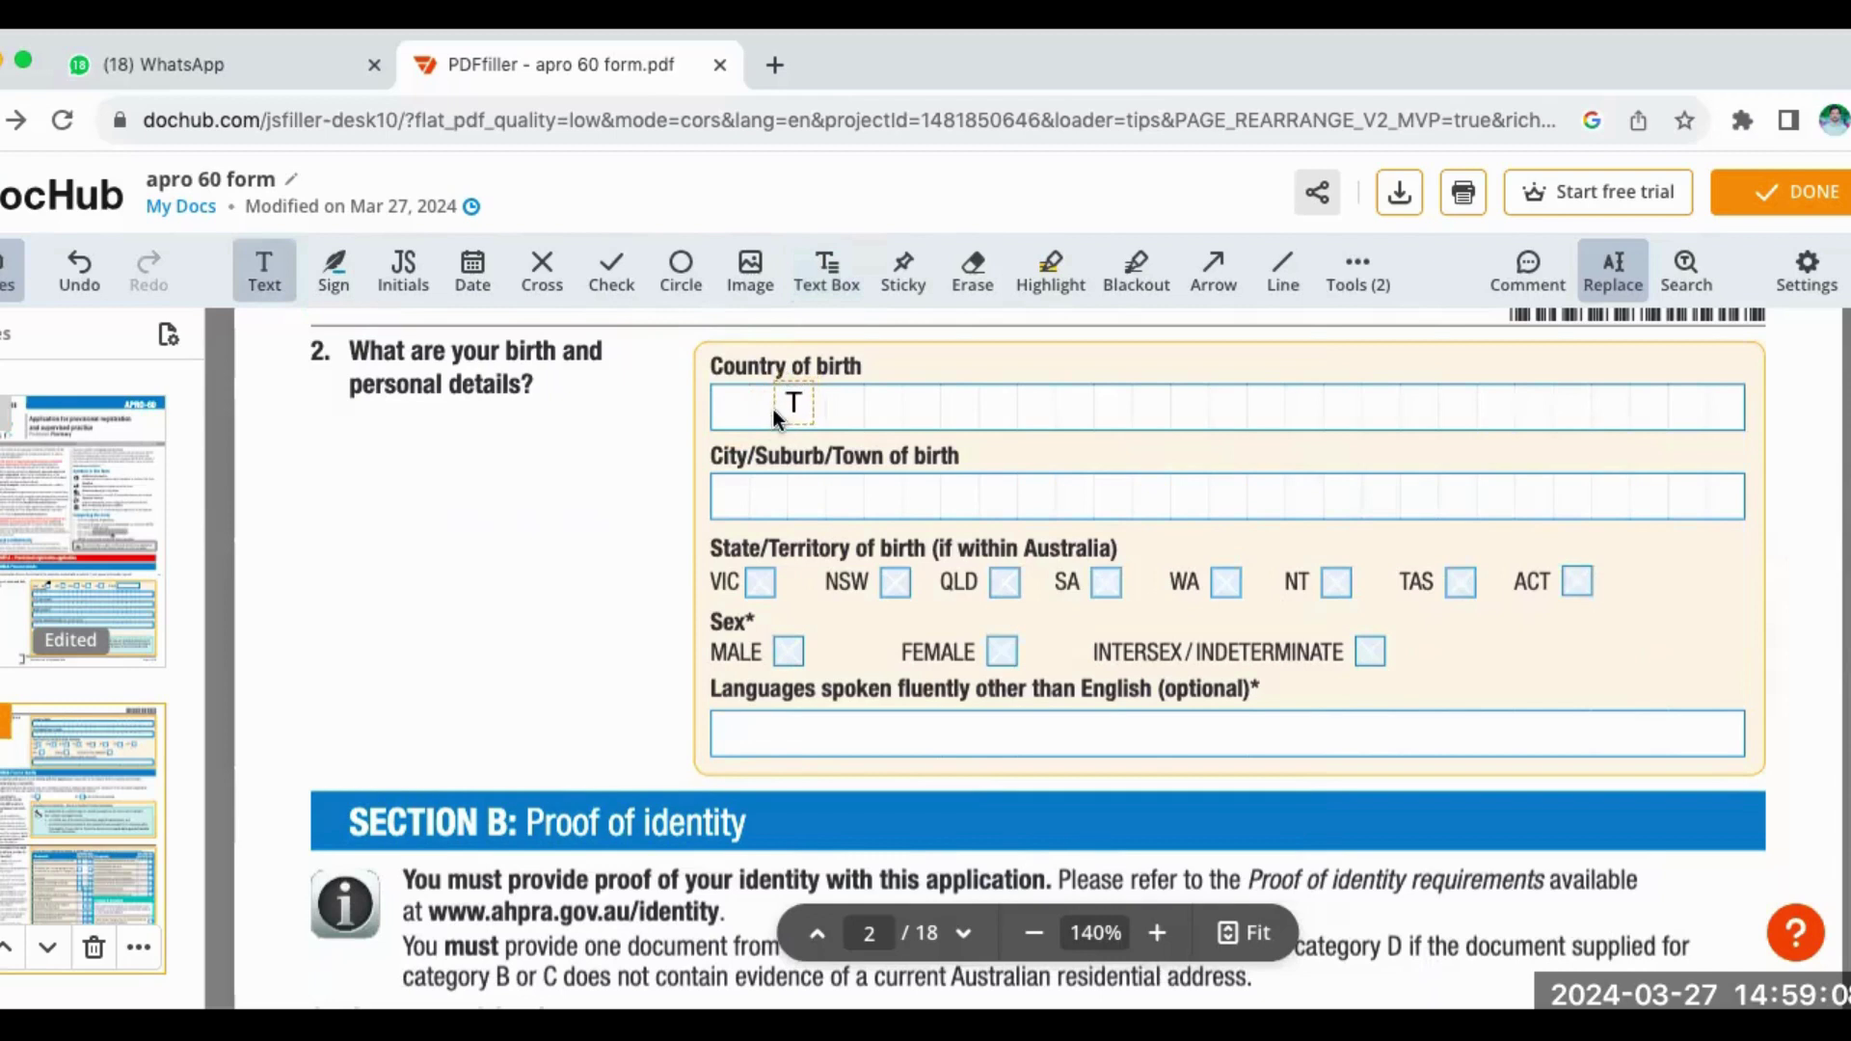
click(772, 409)
text(P)
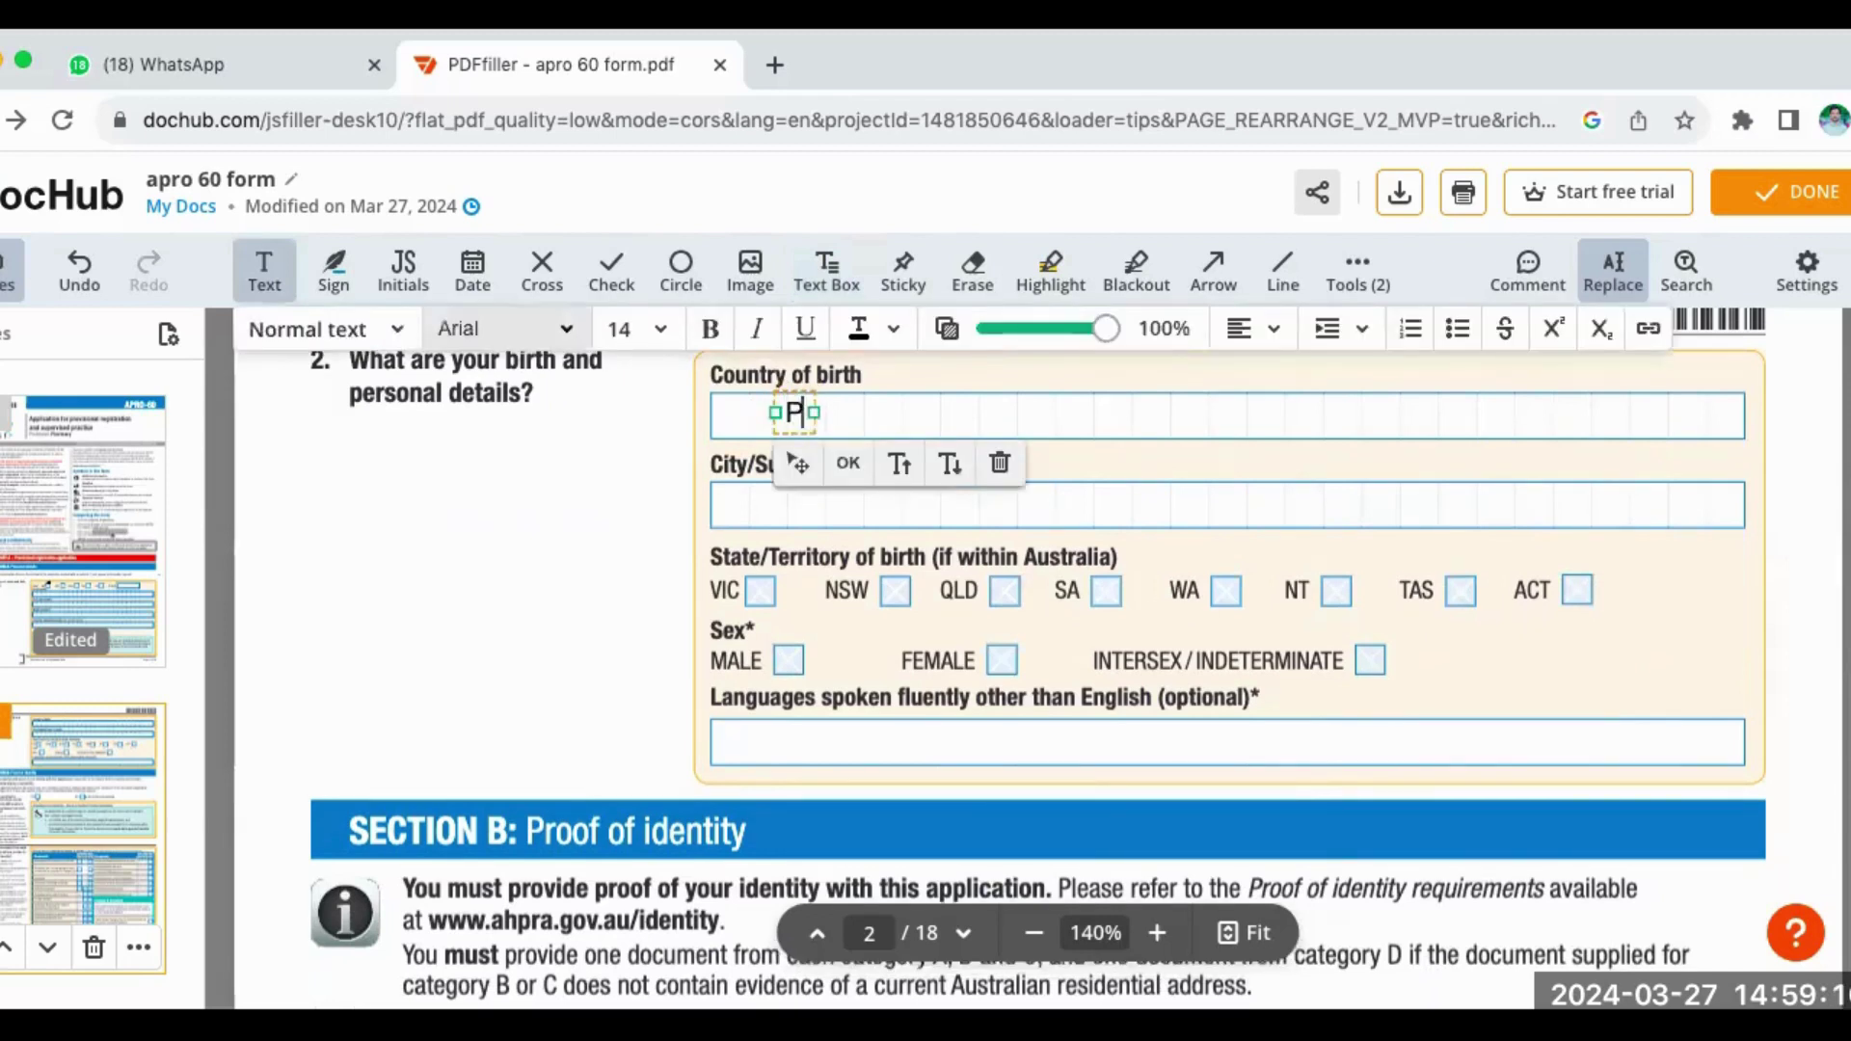
text(akistan)
click(748, 493)
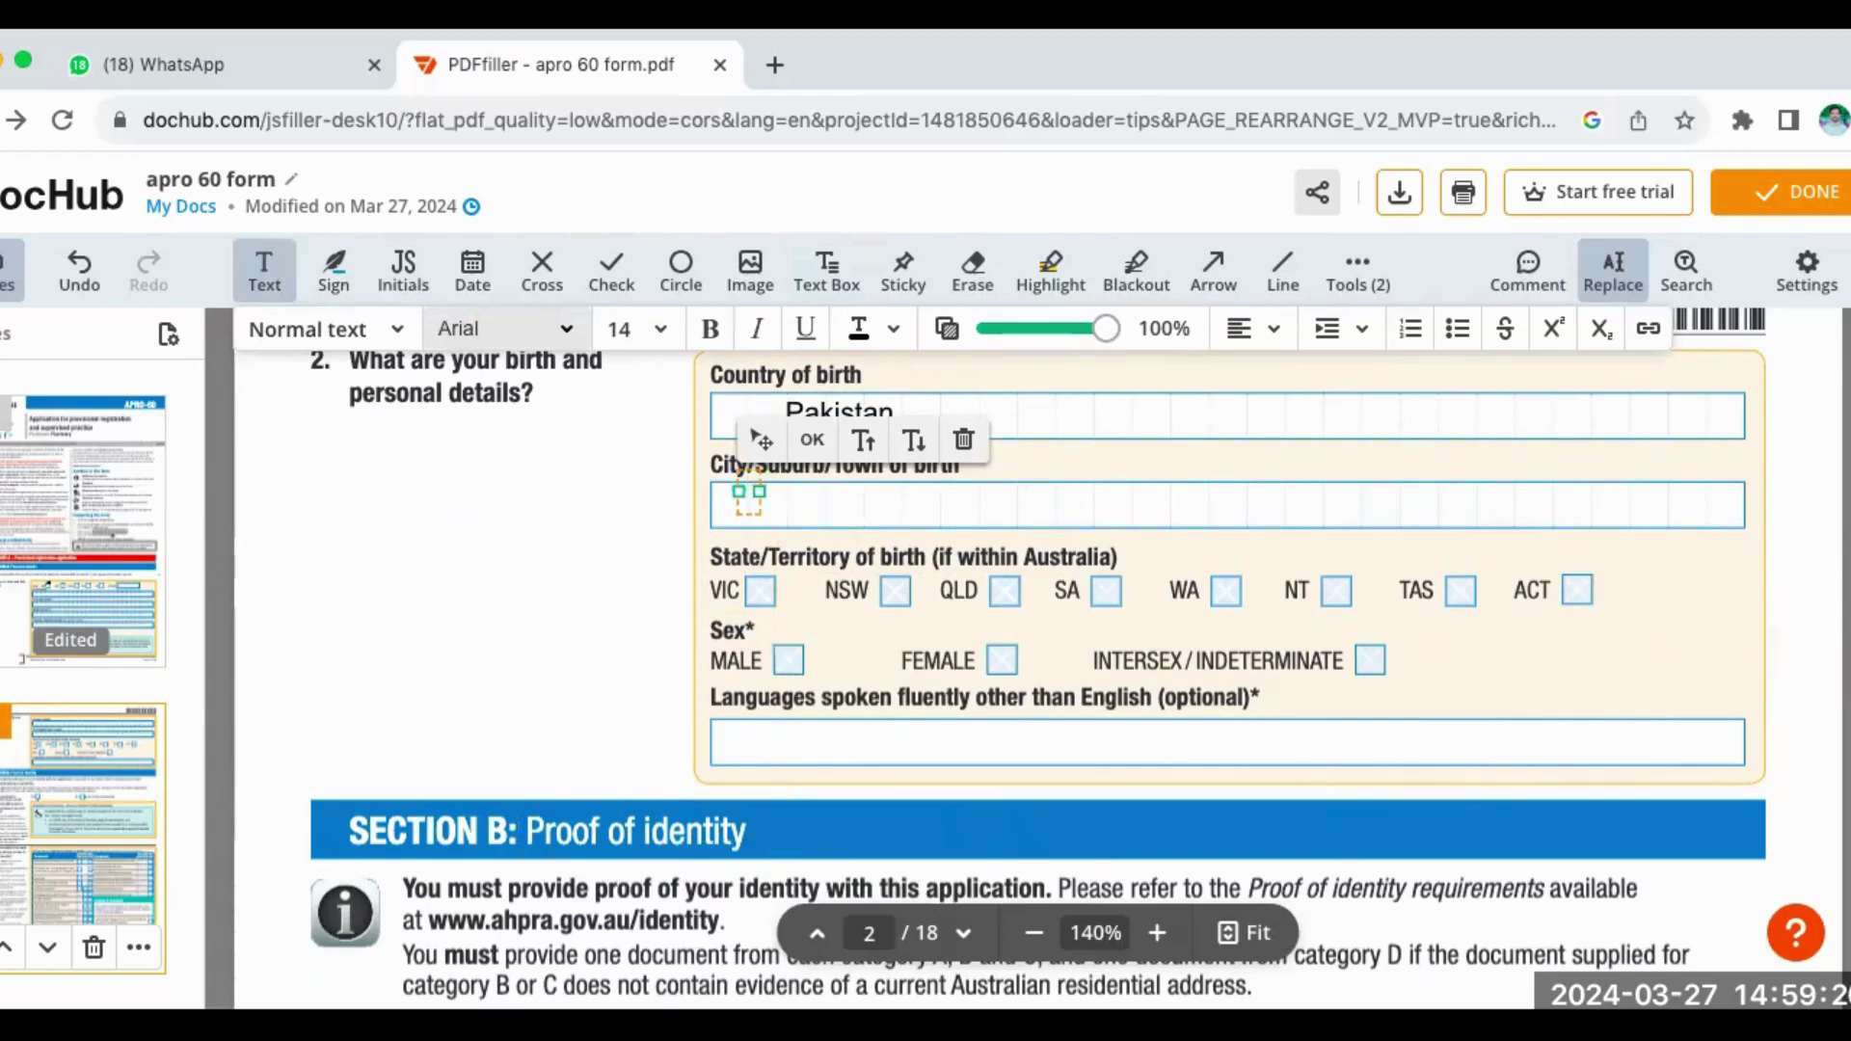
- Mark YES with a cross in question 3 about applying from outside Australia without evidence from each category
scroll(1042, 655, down, 5)
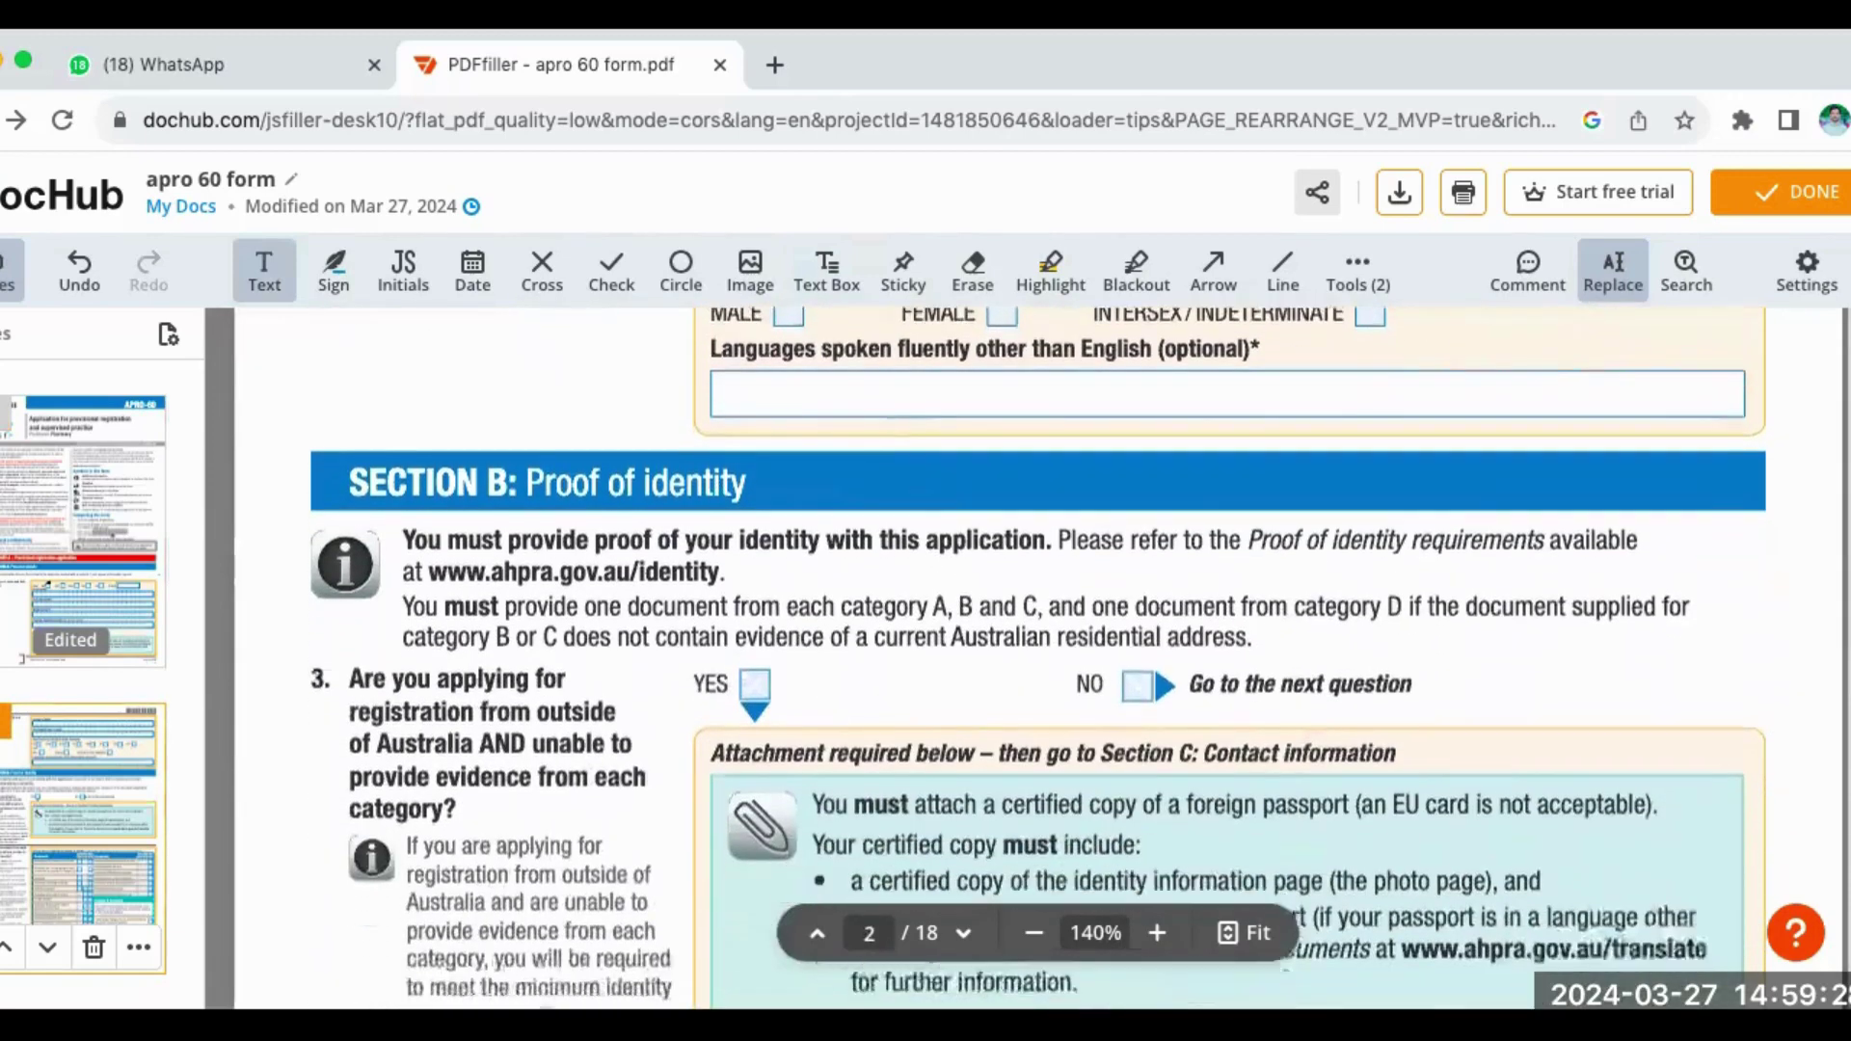
scroll(1041, 656, down, 2)
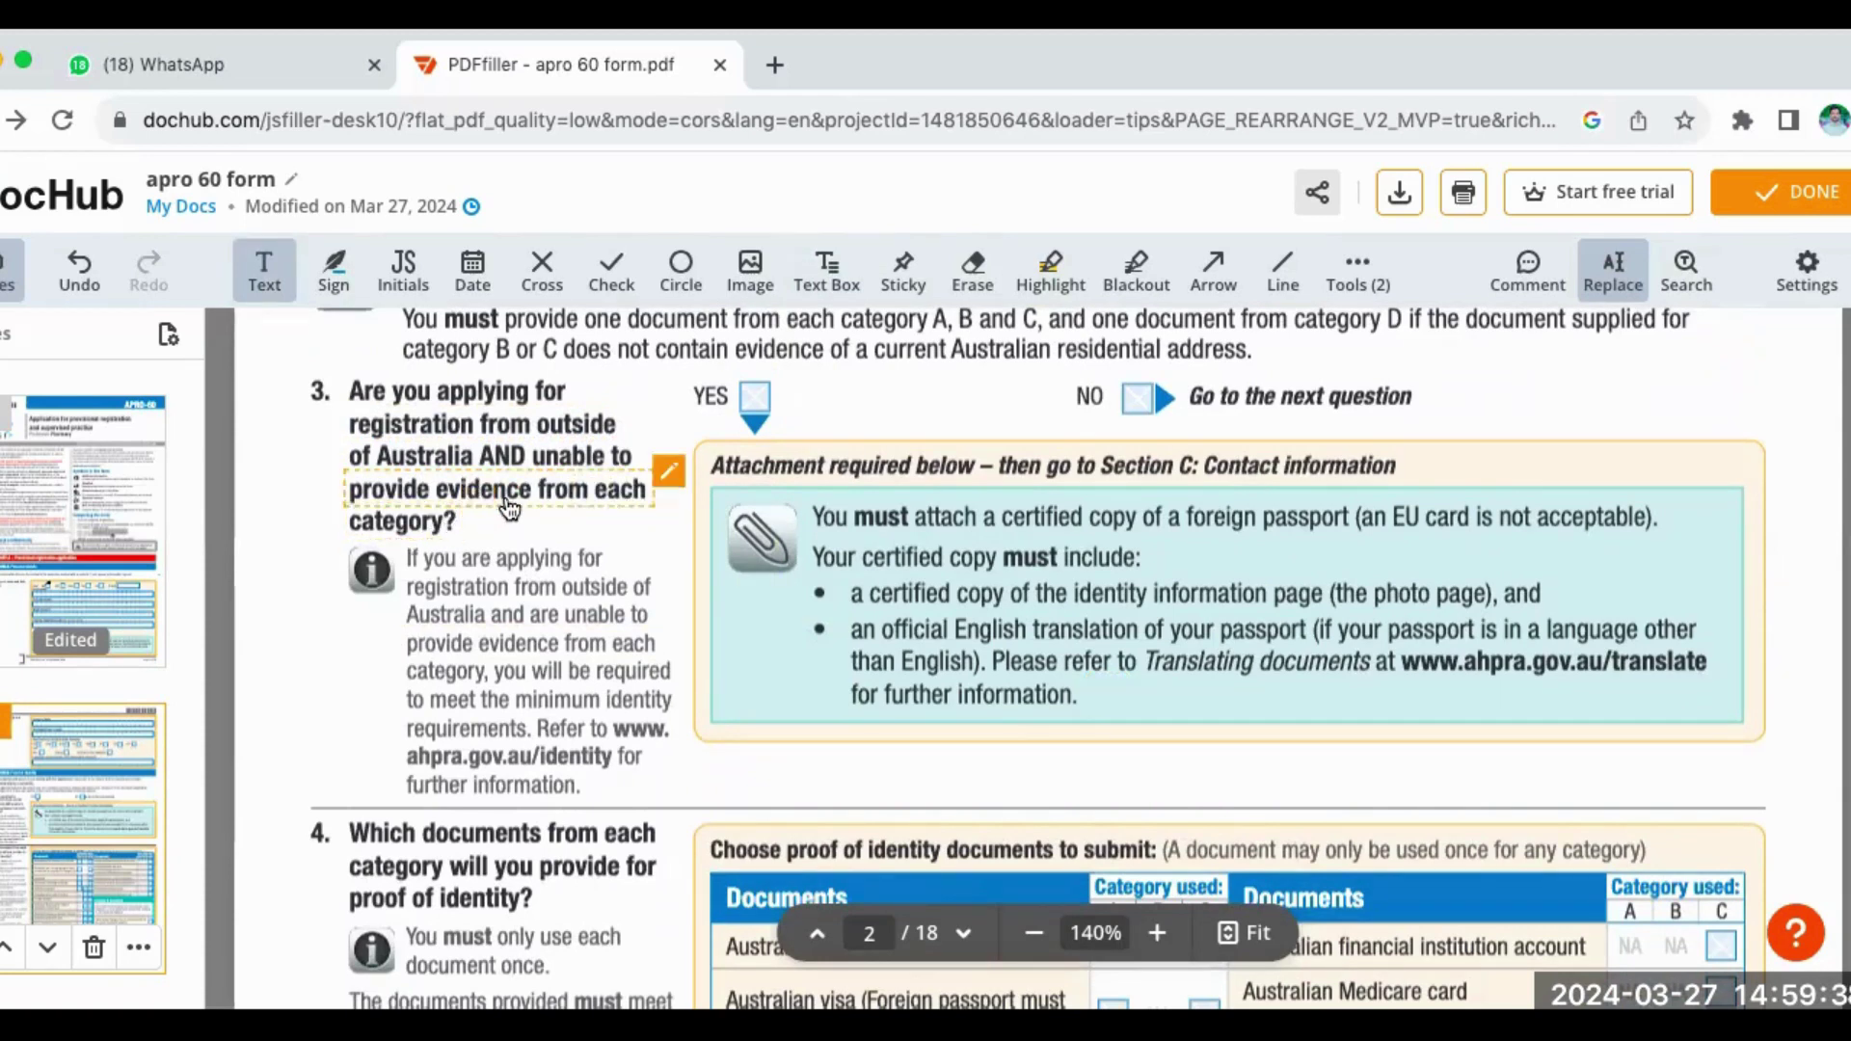
click(540, 275)
click(753, 411)
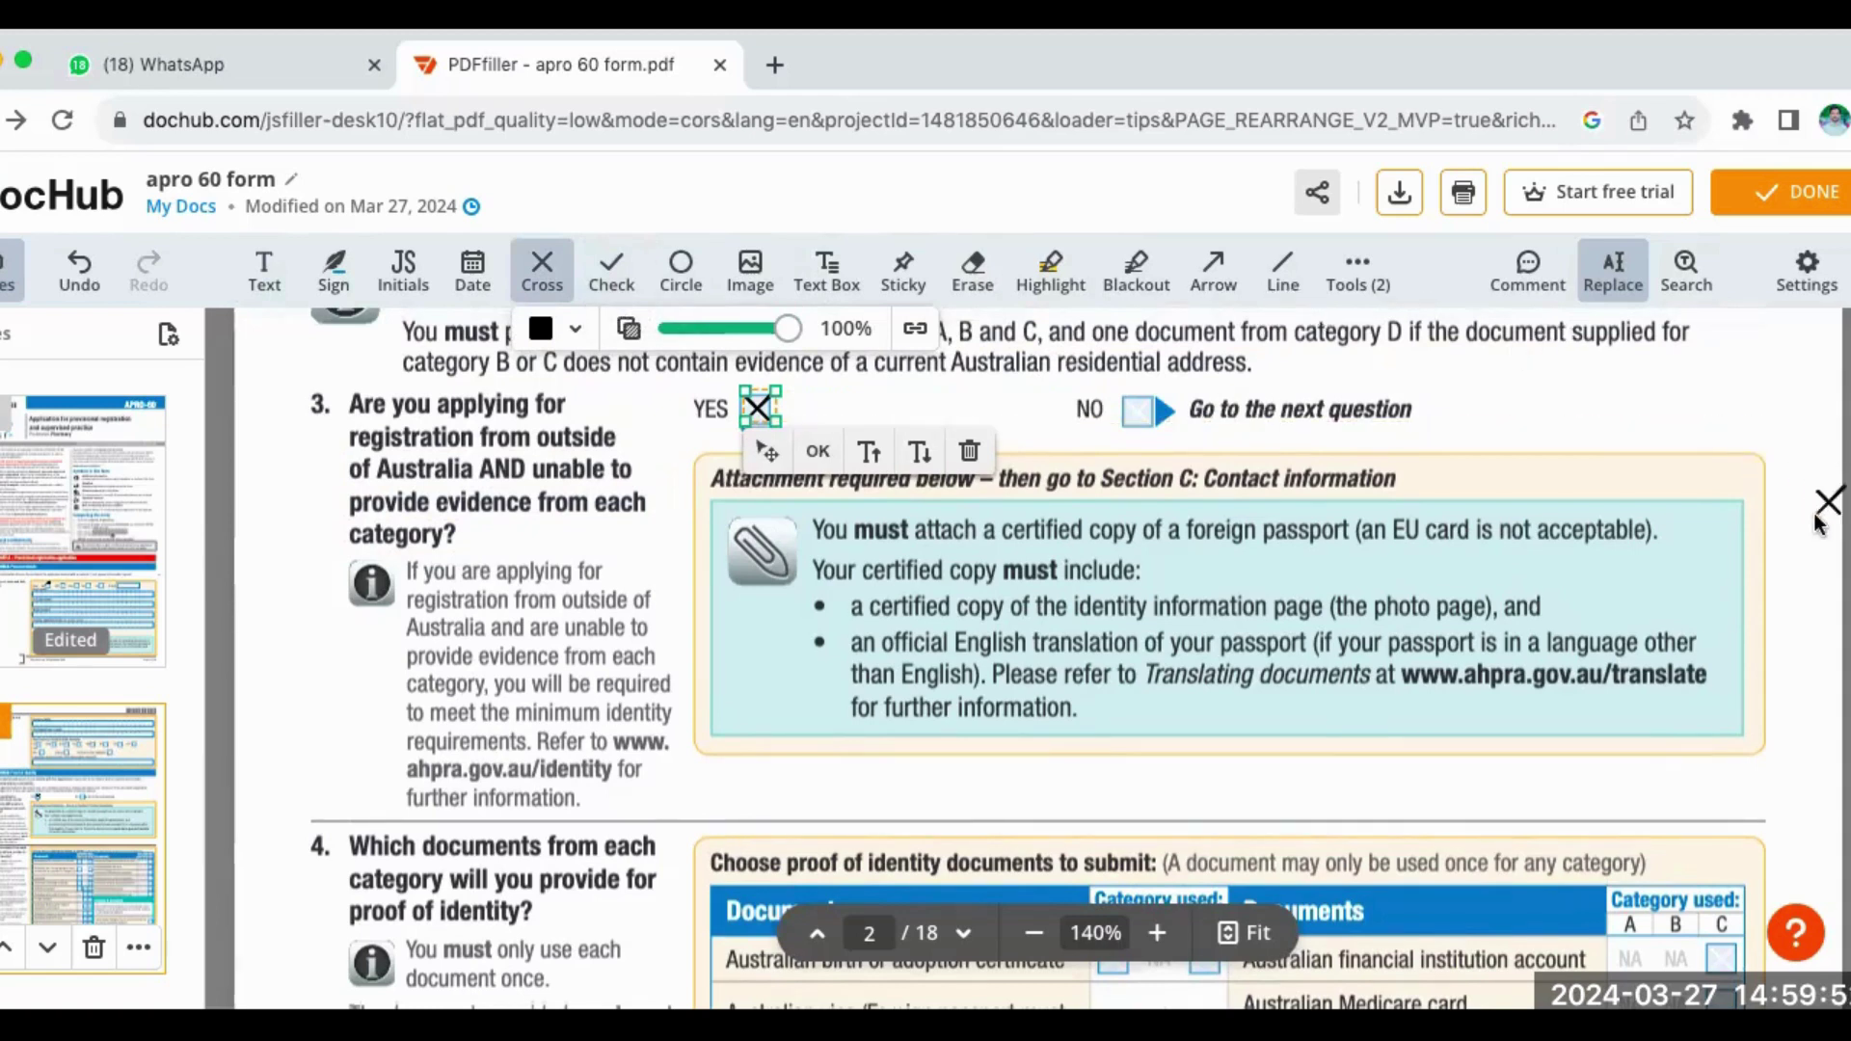
key(Escape)
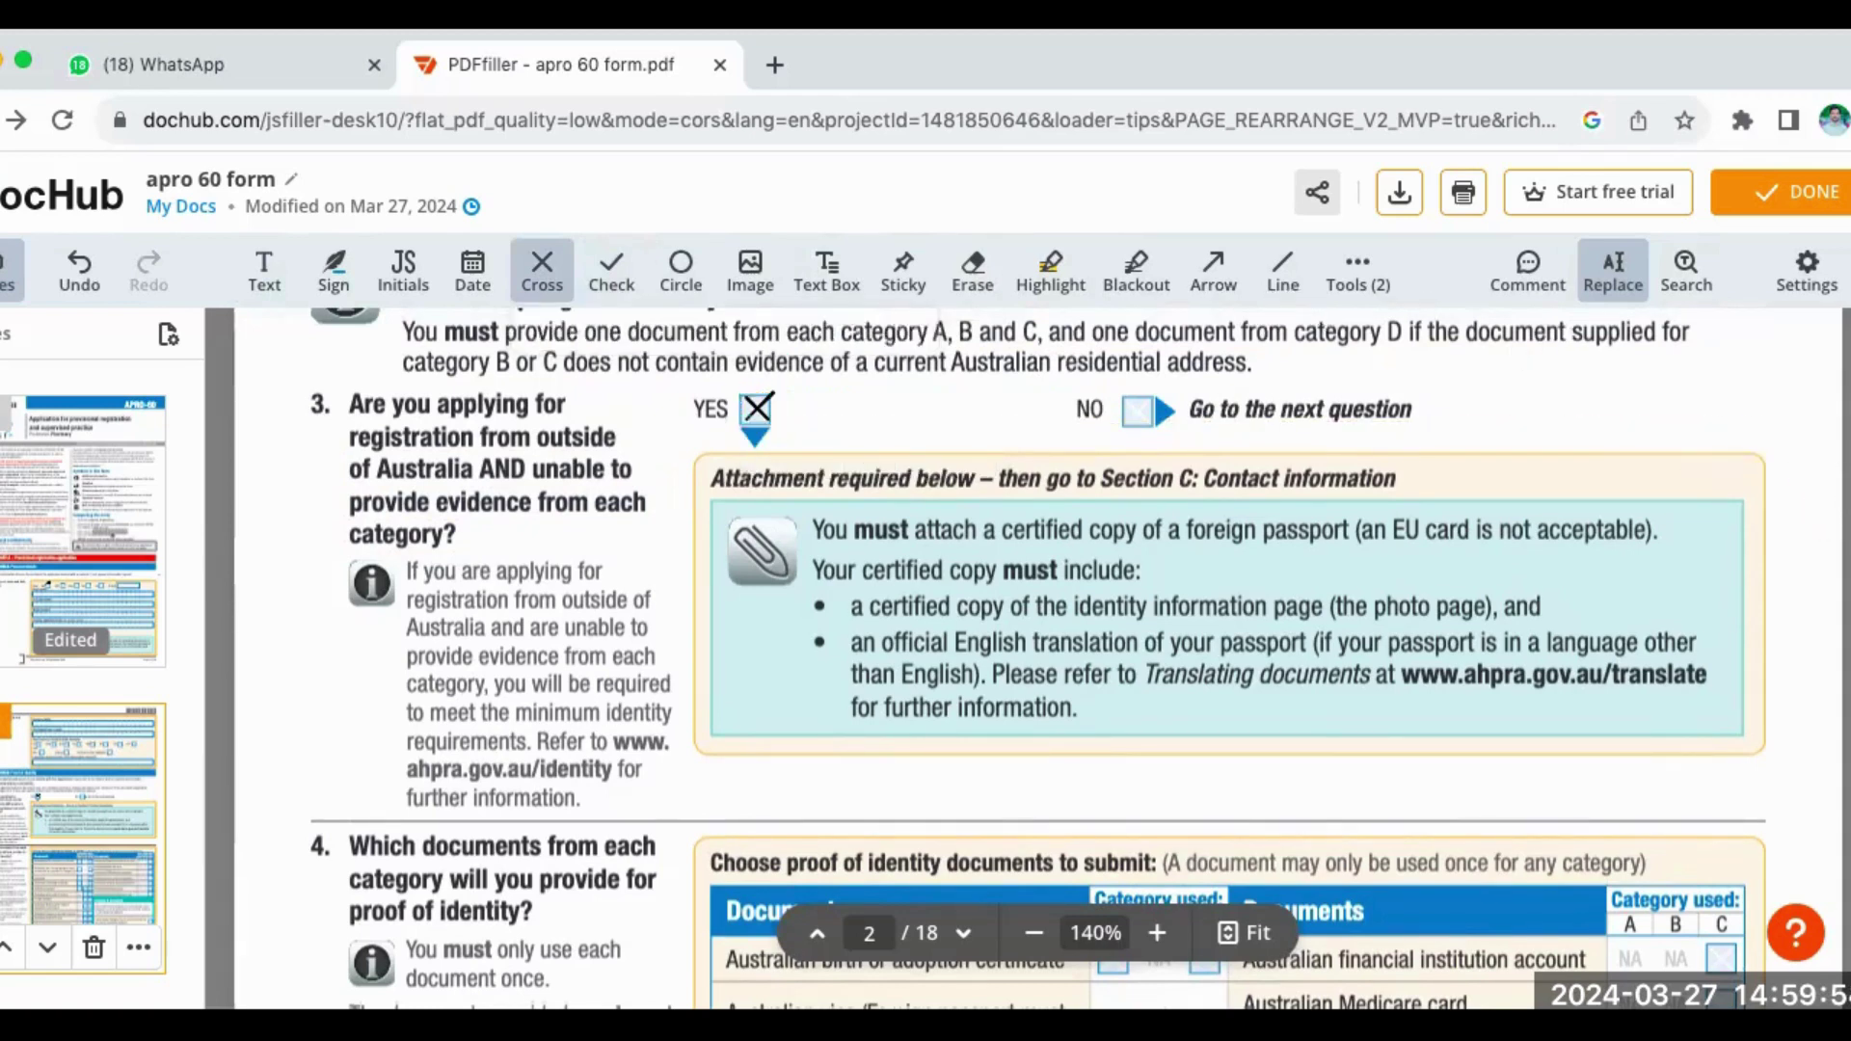
- In question 4, cross category B for Foreign passport and the Category D box for a used document showing the current residential address
scroll(1001, 658, down, 5)
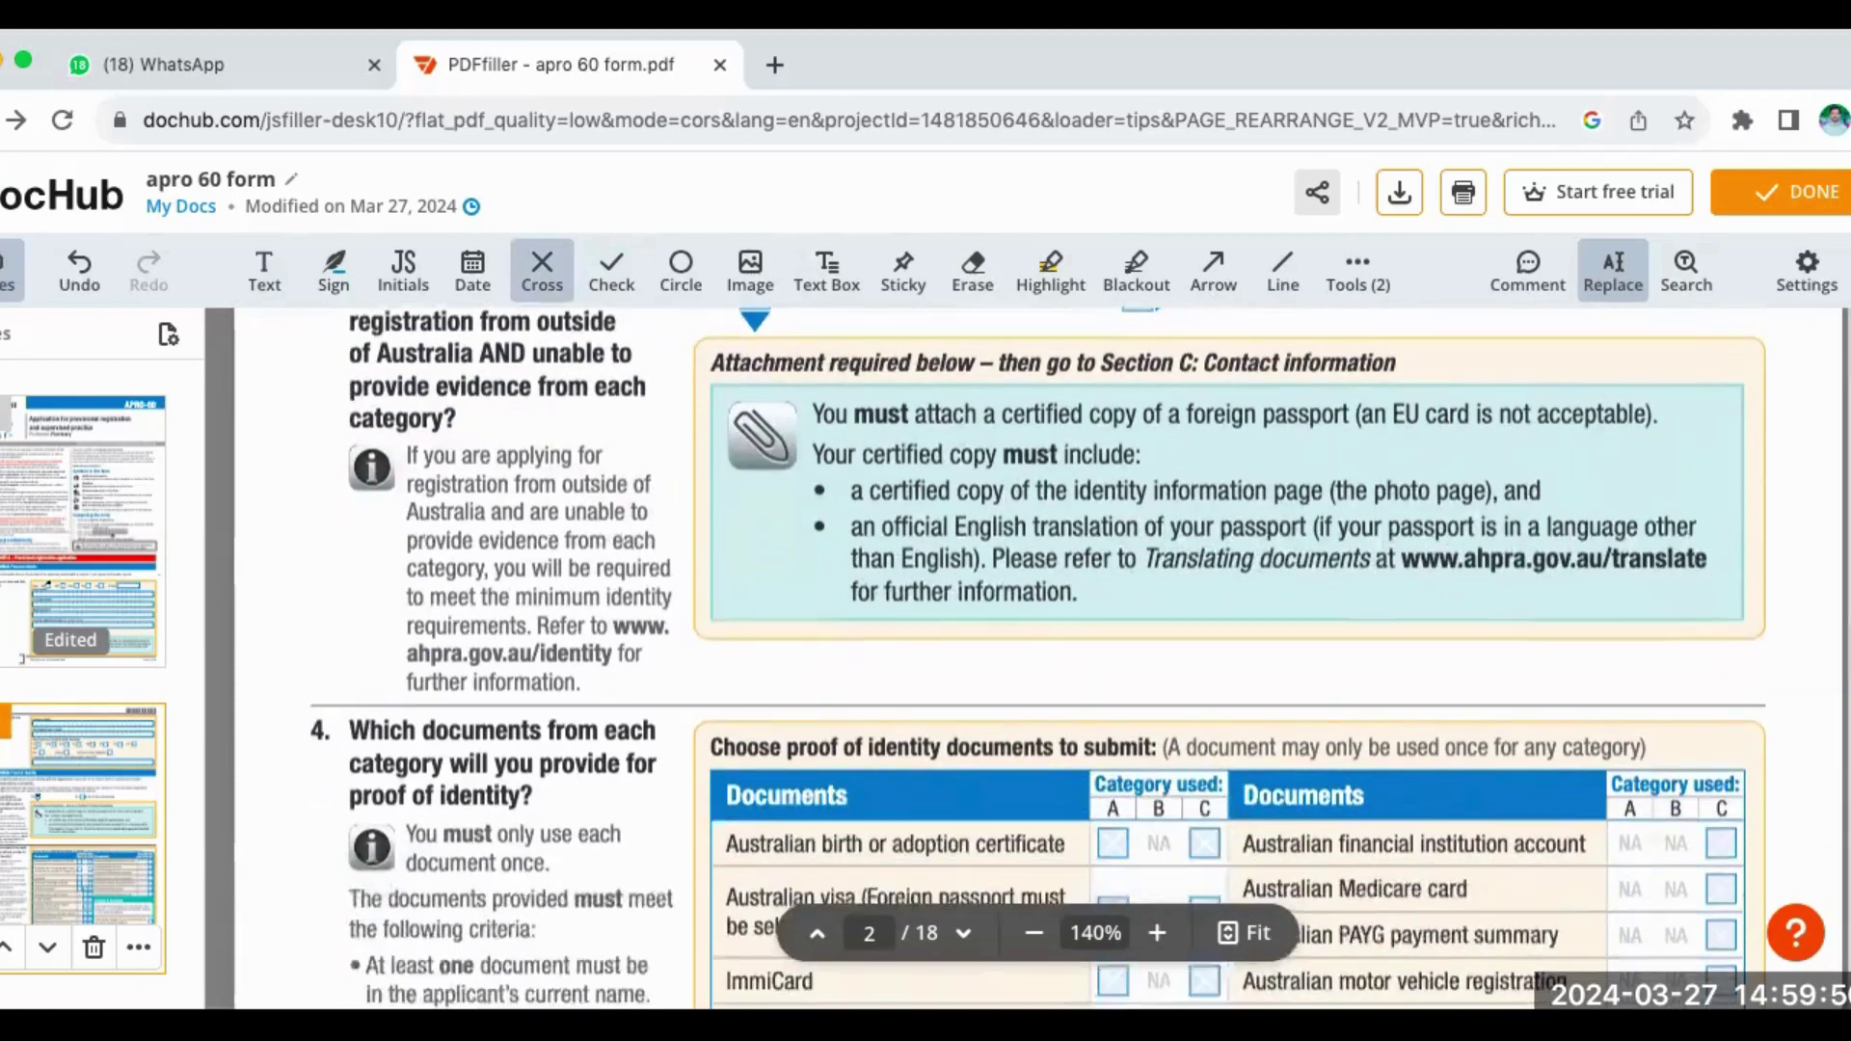
scroll(1001, 658, down, 3)
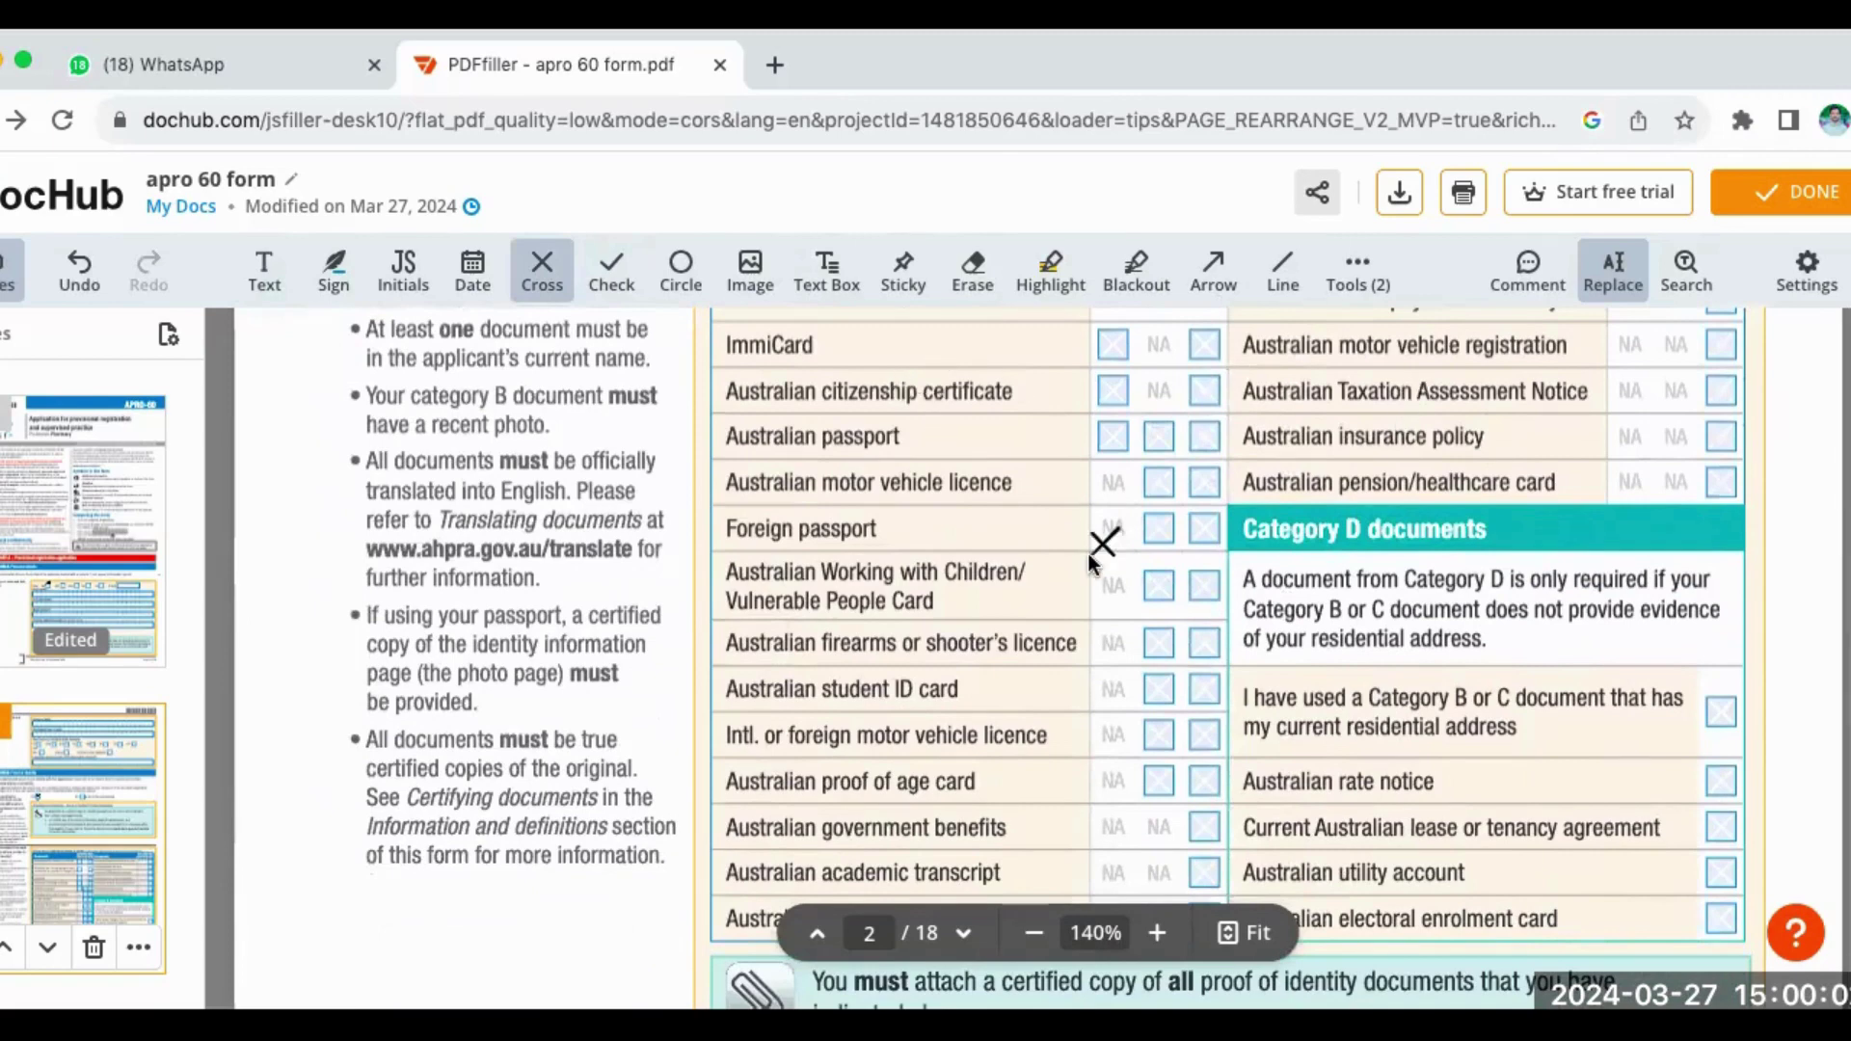
click(1144, 540)
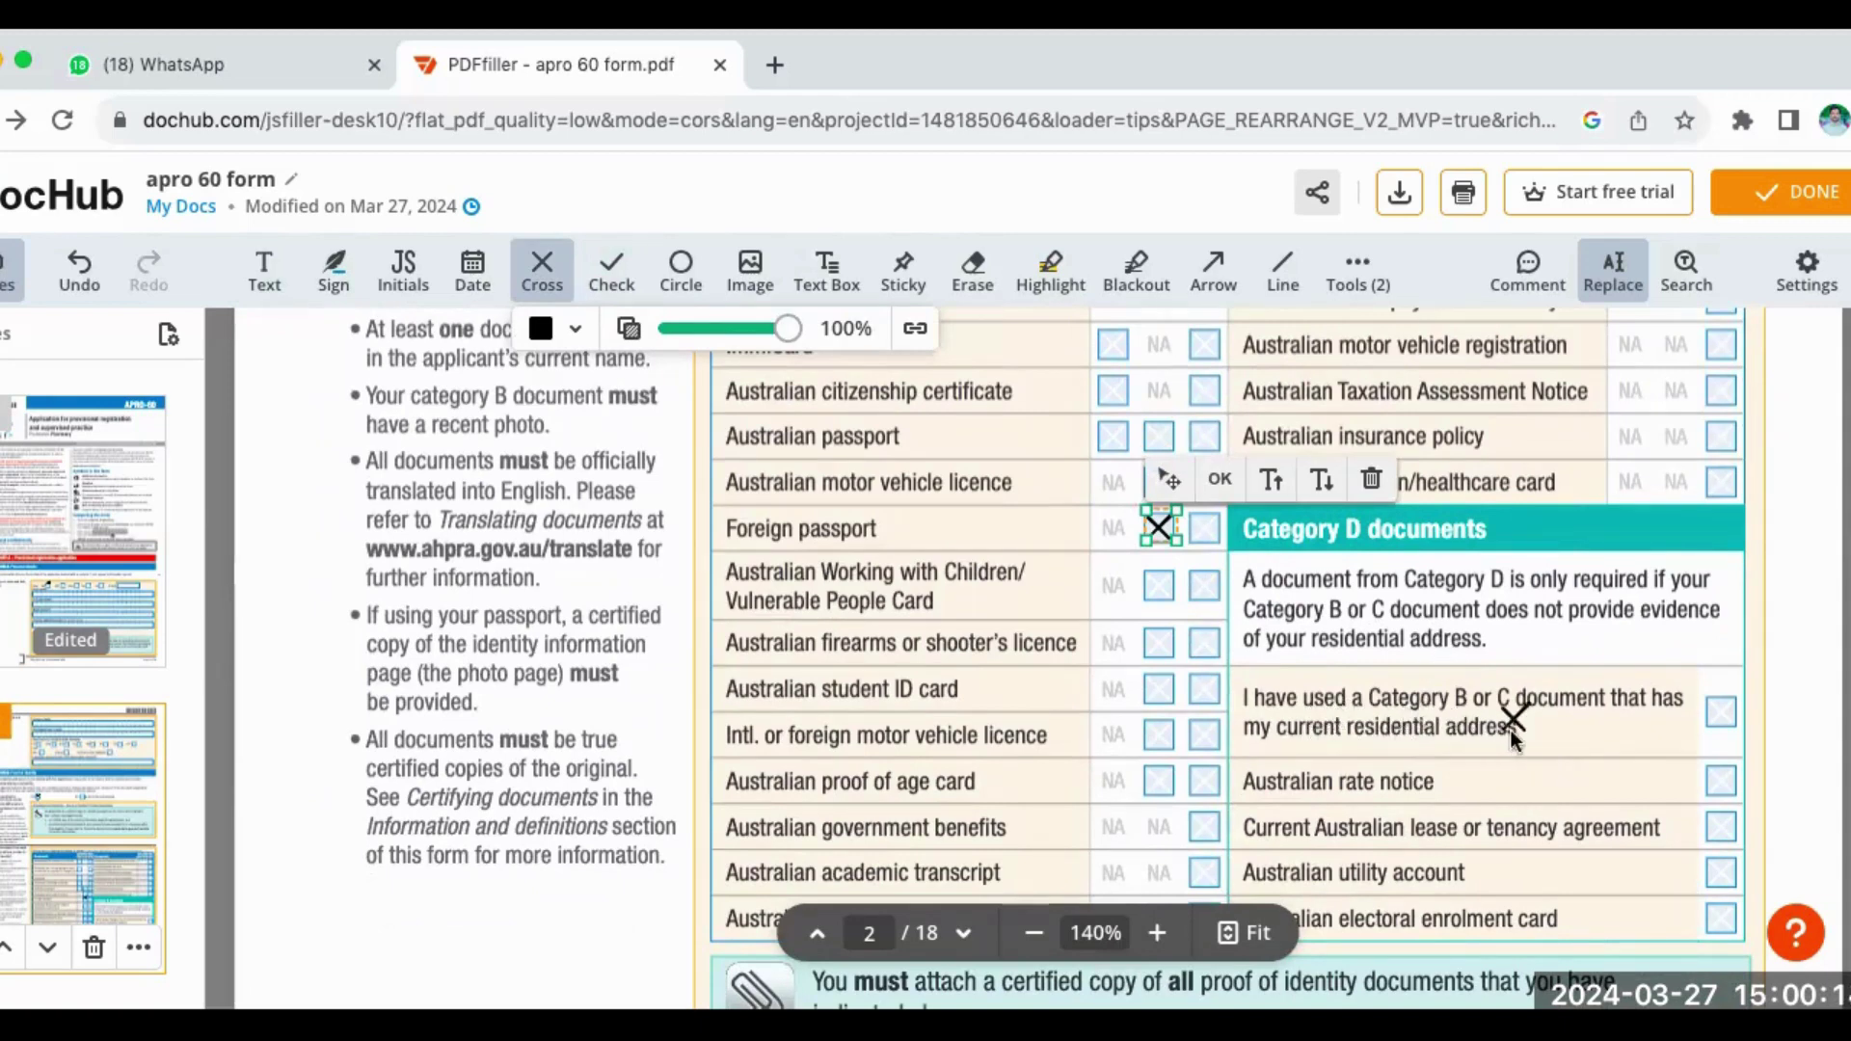
click(1707, 723)
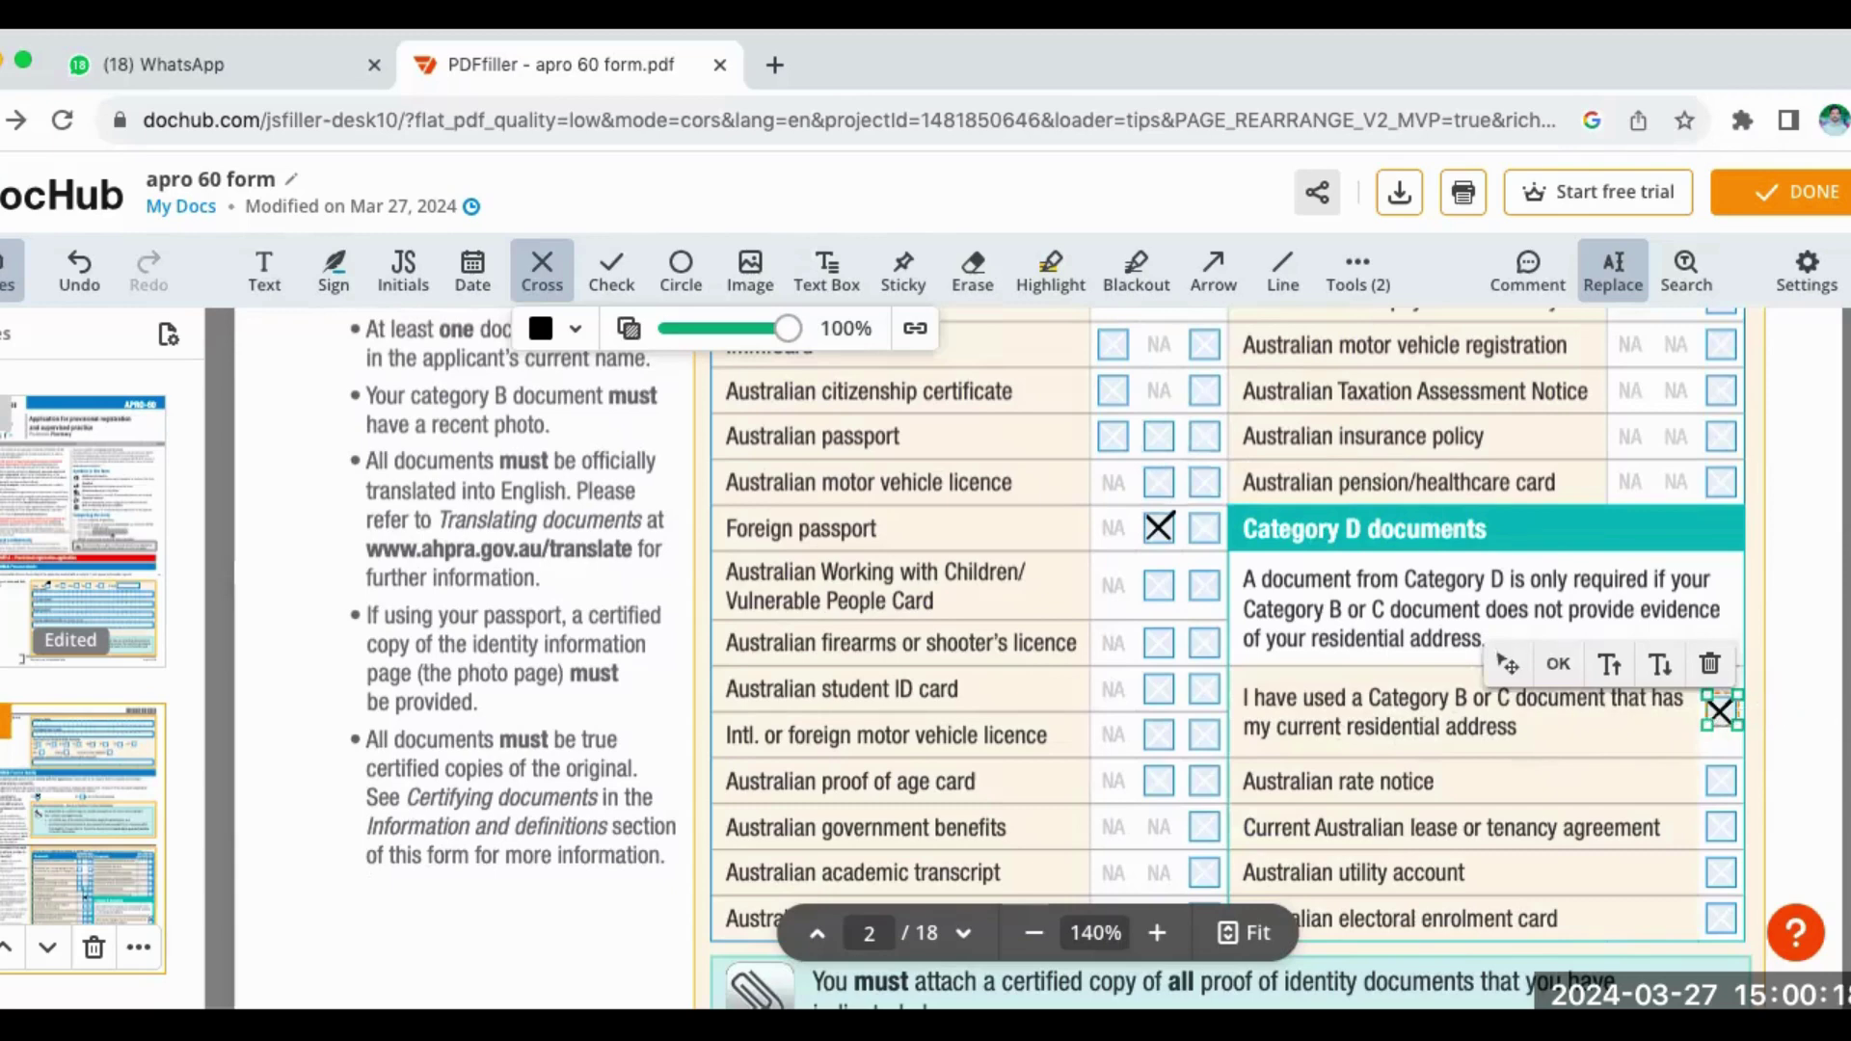
- Review the contact details, residential address and principal place of practice questions in Section C on page 3
scroll(1847, 711, down, 3)
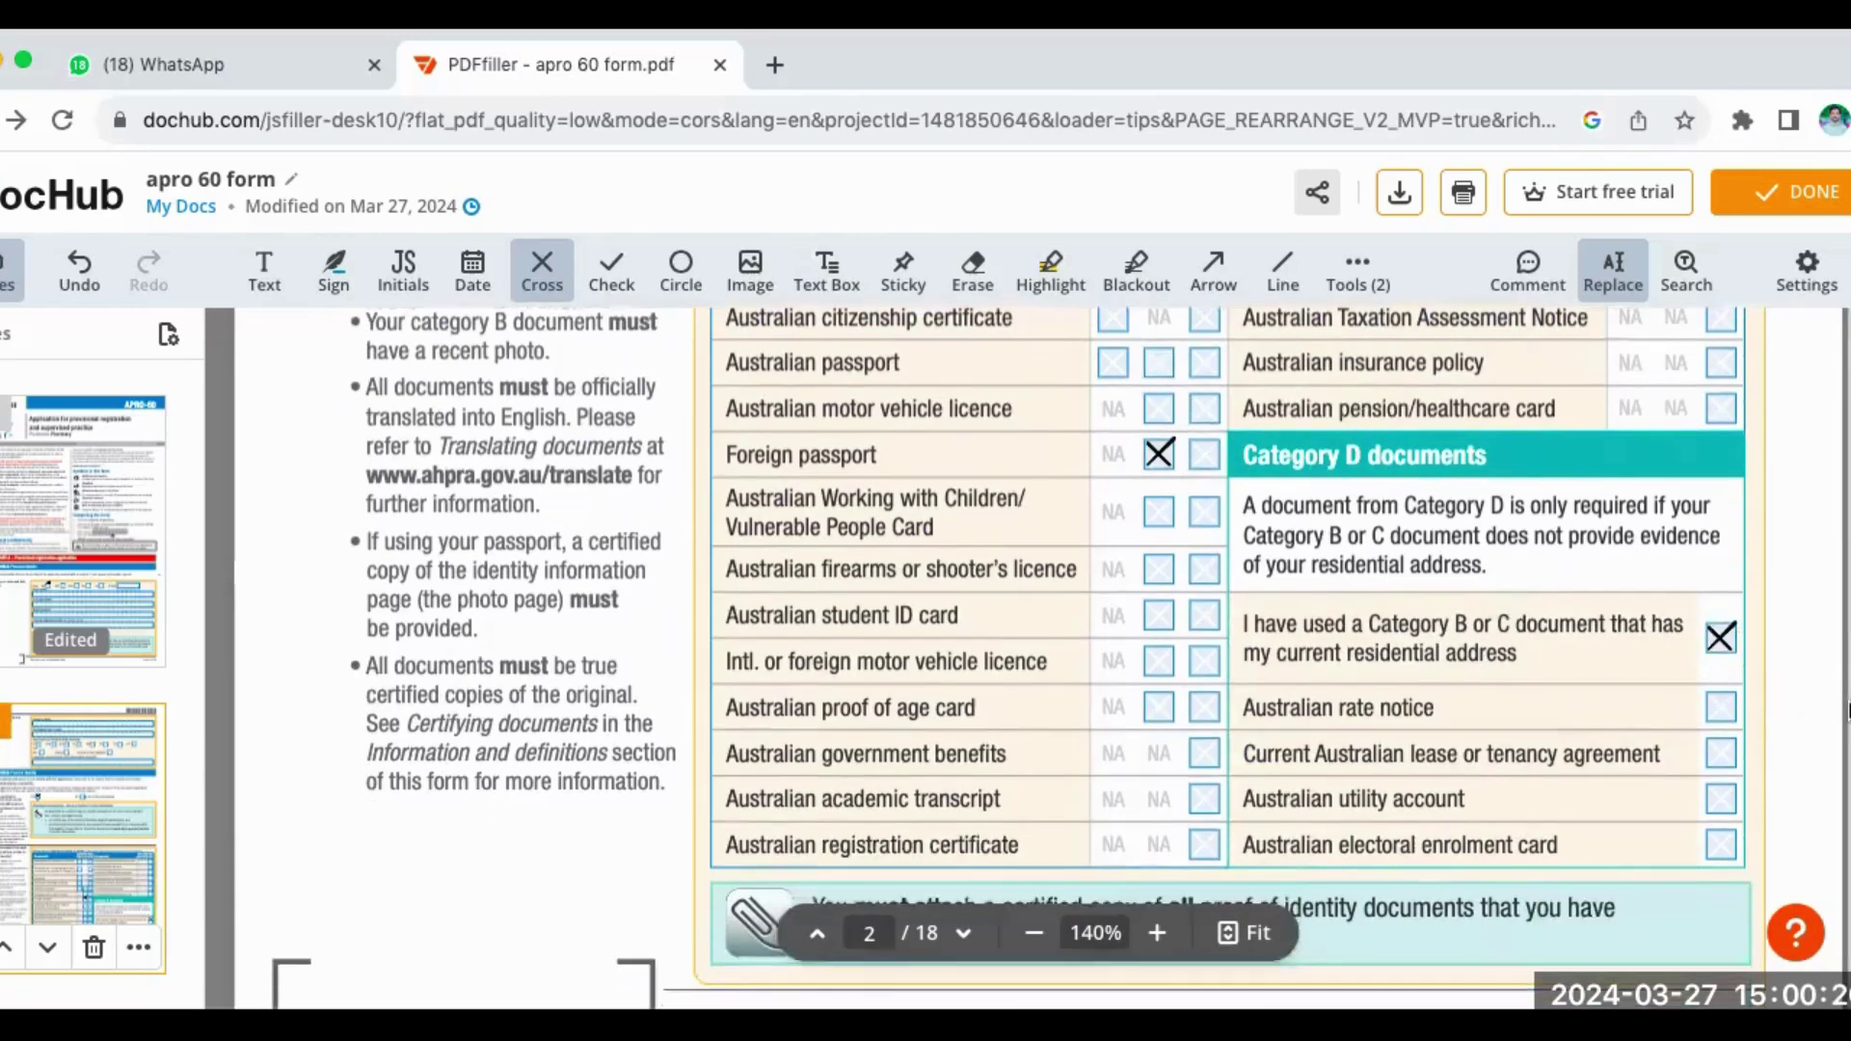
scroll(1847, 711, down, 5)
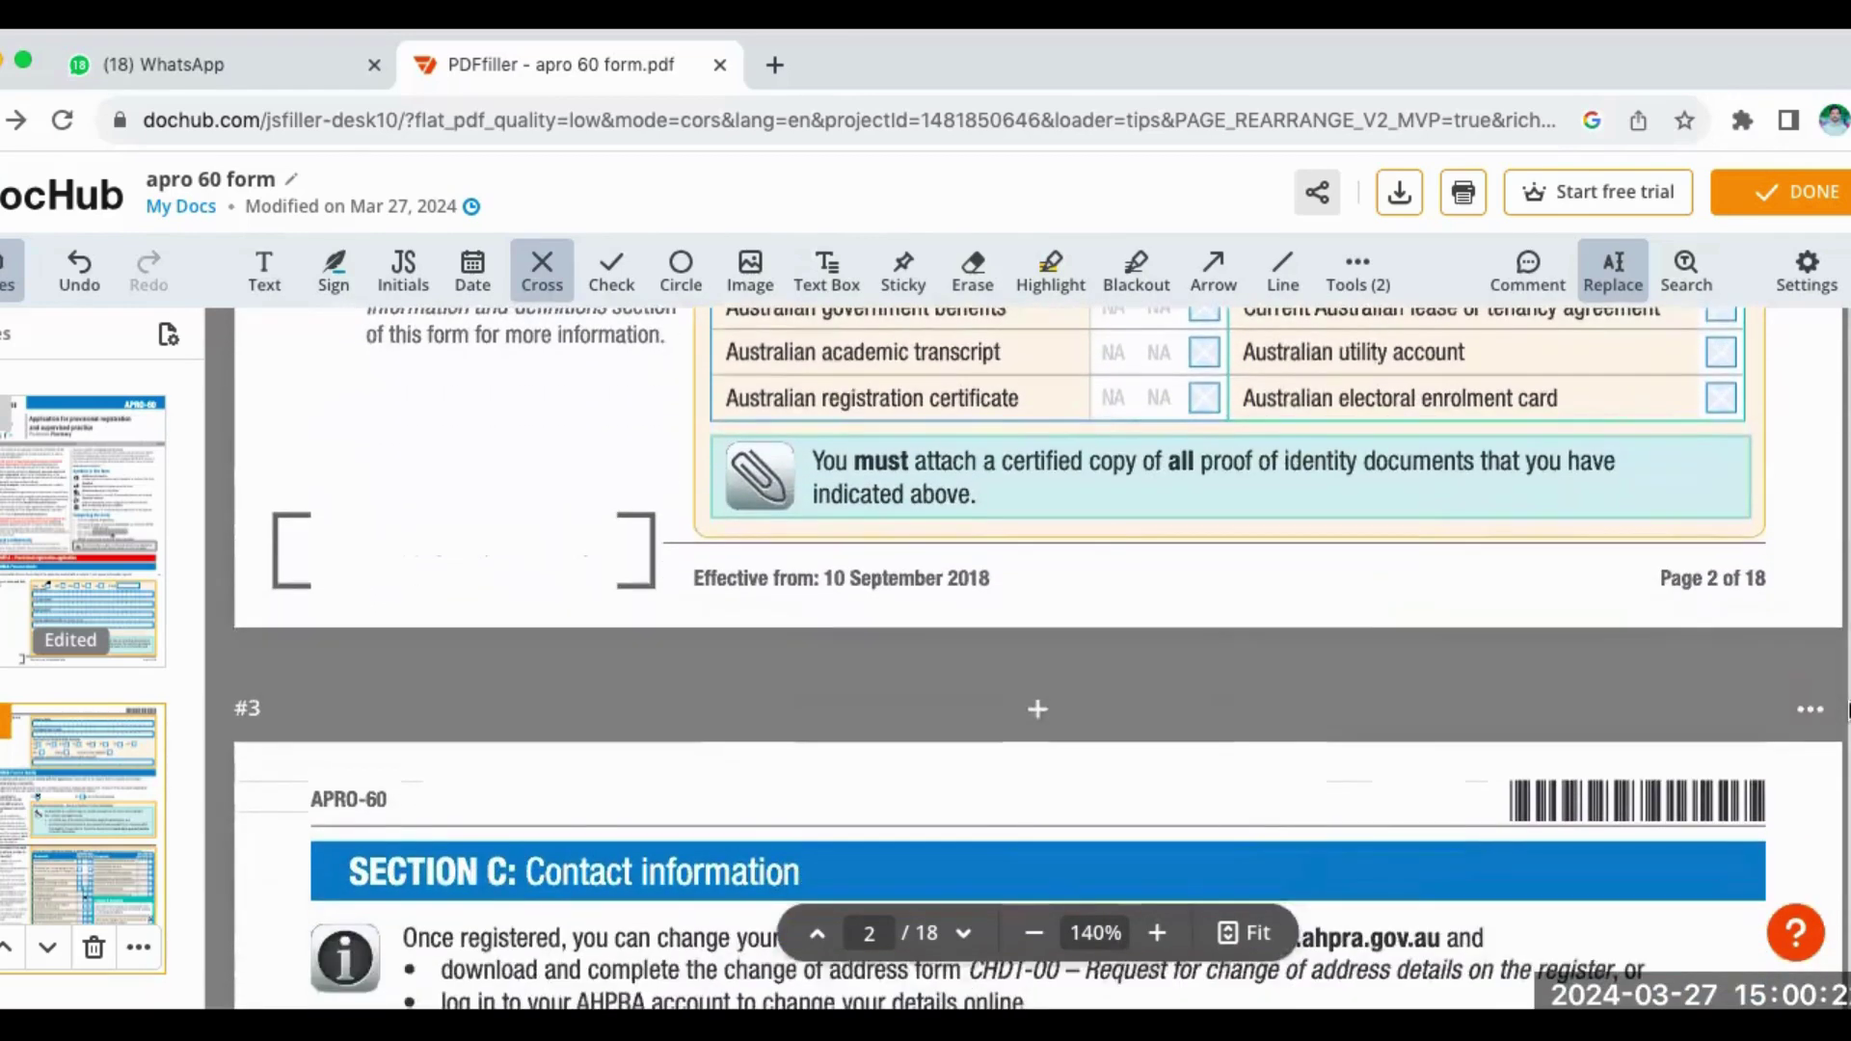
scroll(1848, 711, down, 2)
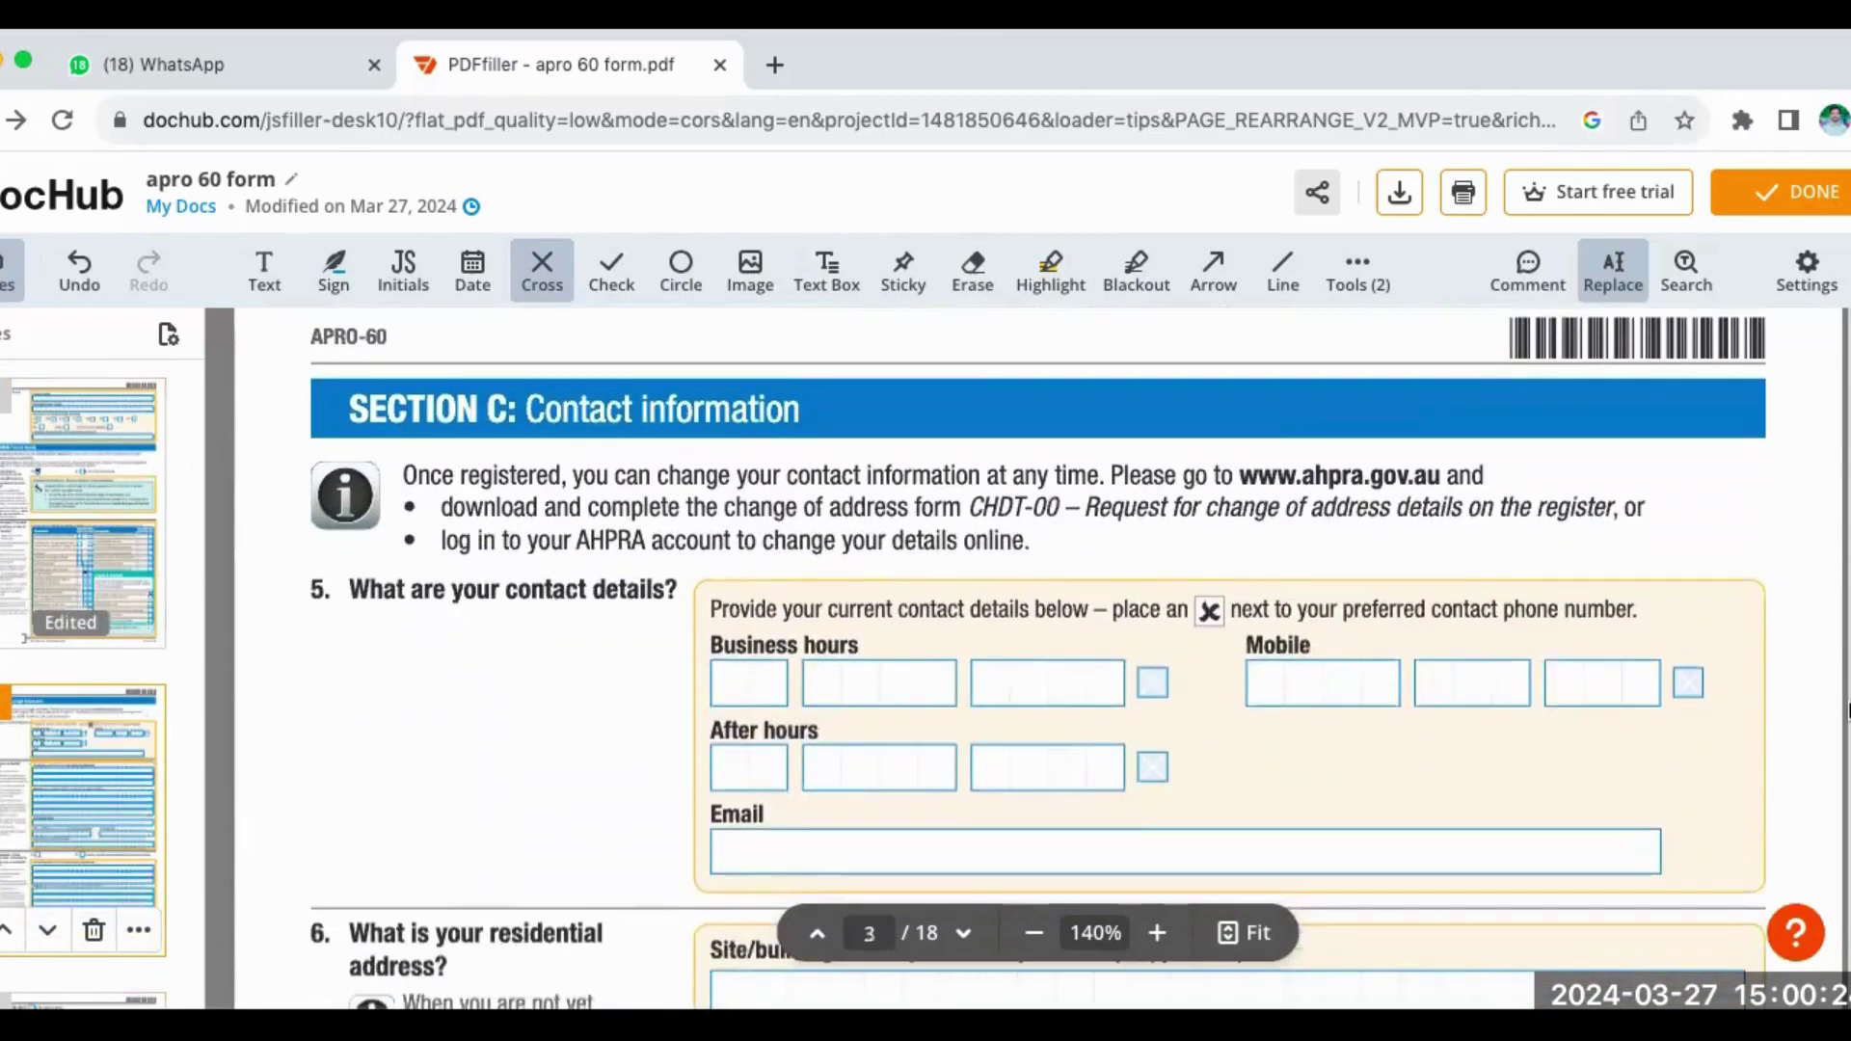
scroll(1848, 712, down, 1)
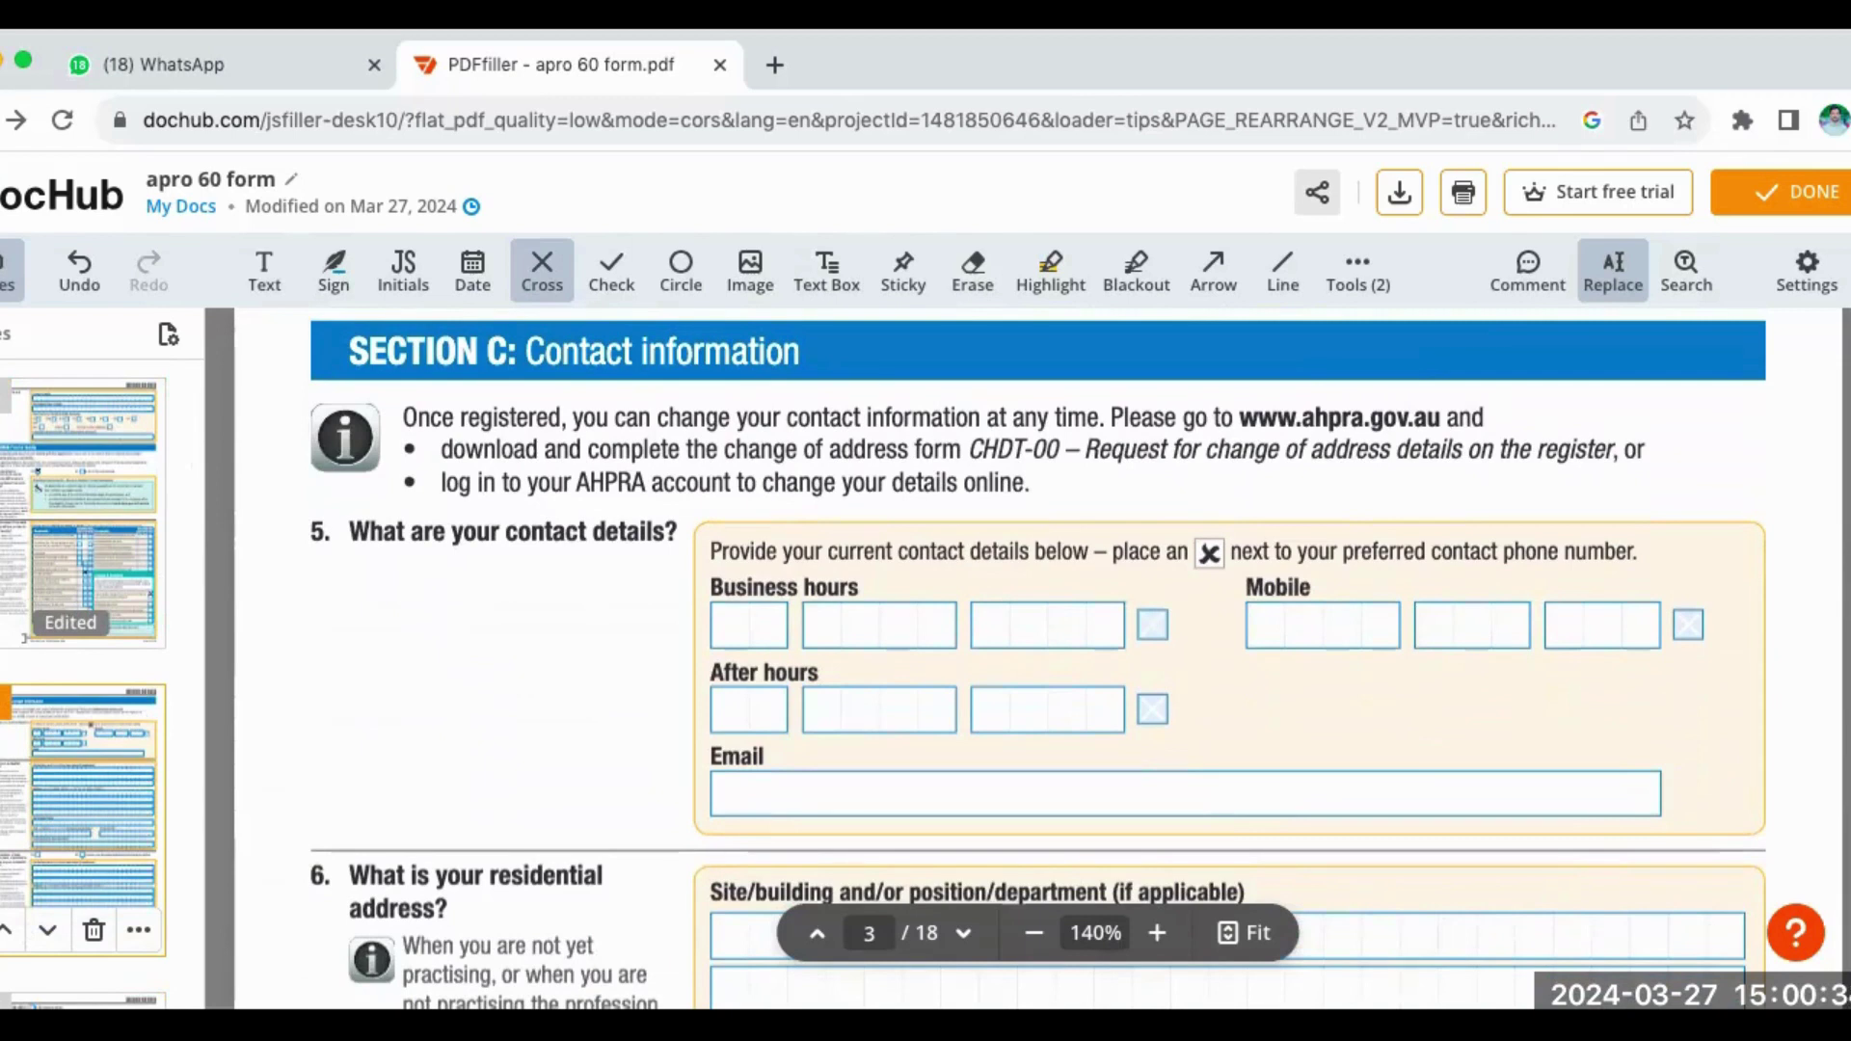
scroll(1001, 658, down, 2)
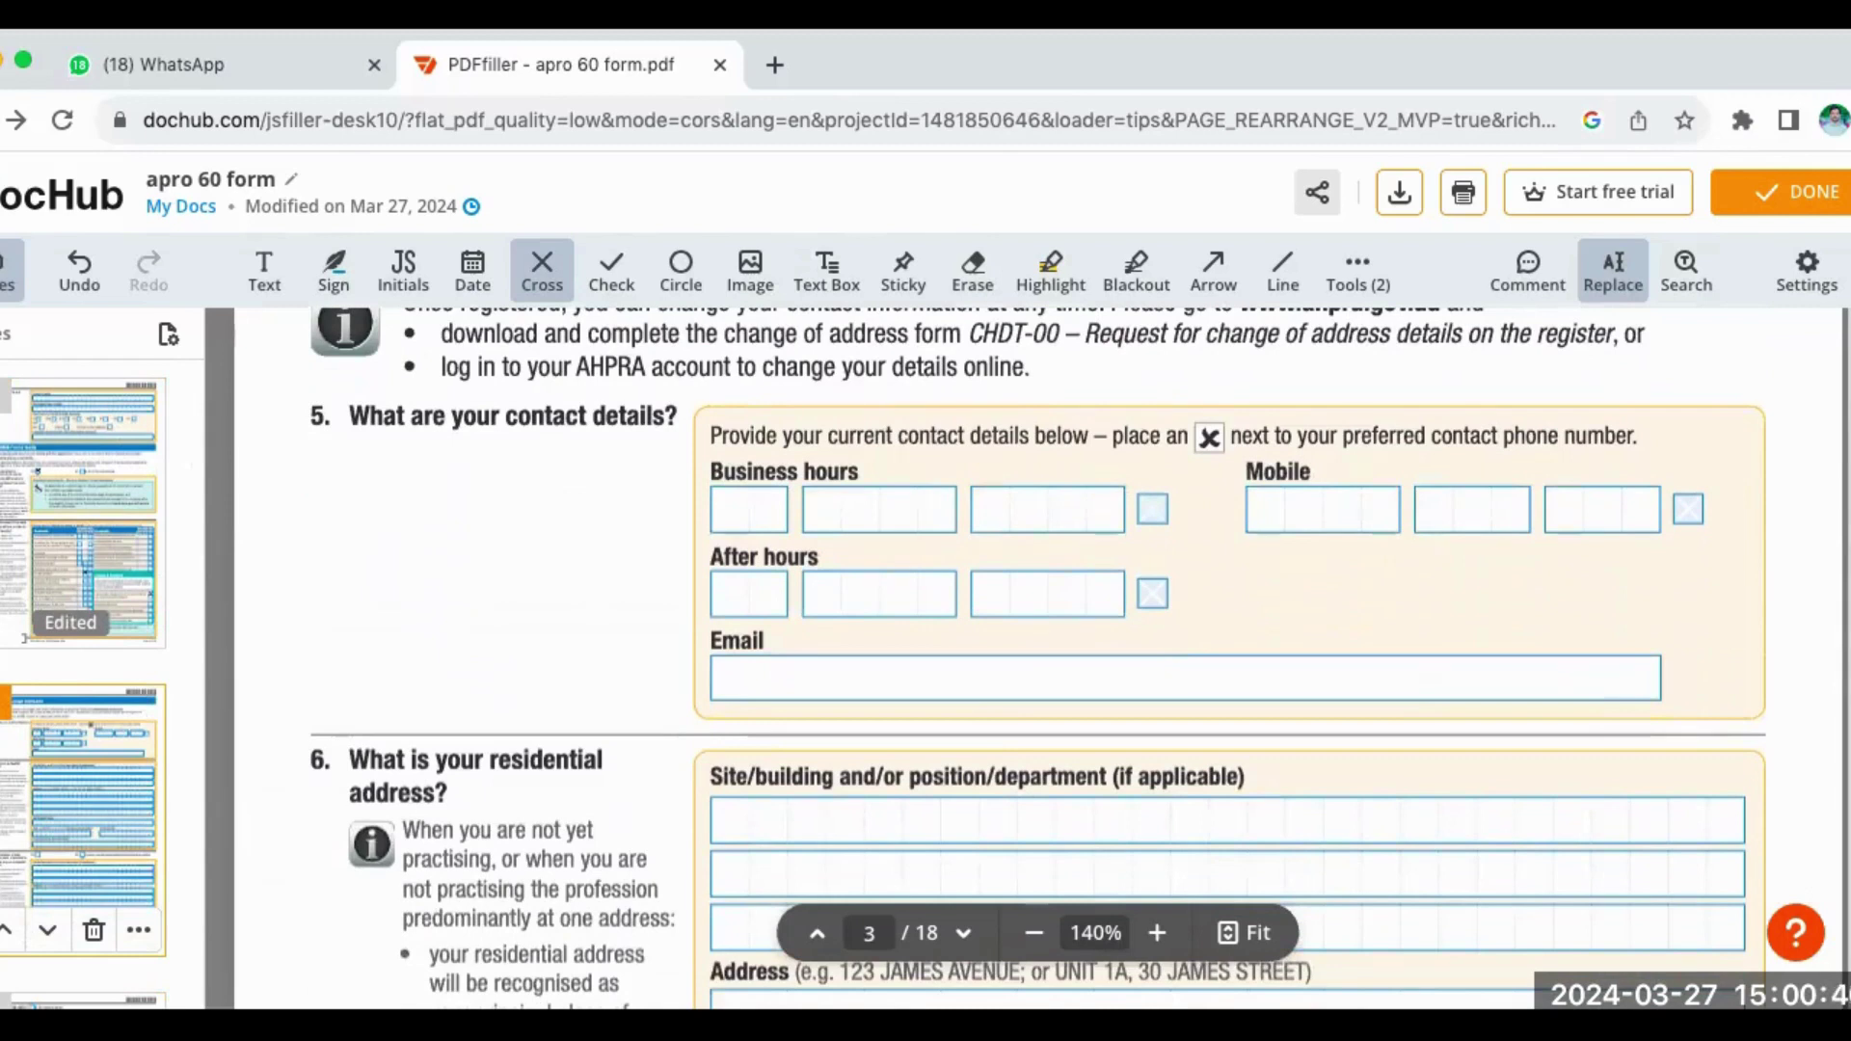
scroll(1000, 656, down, 2)
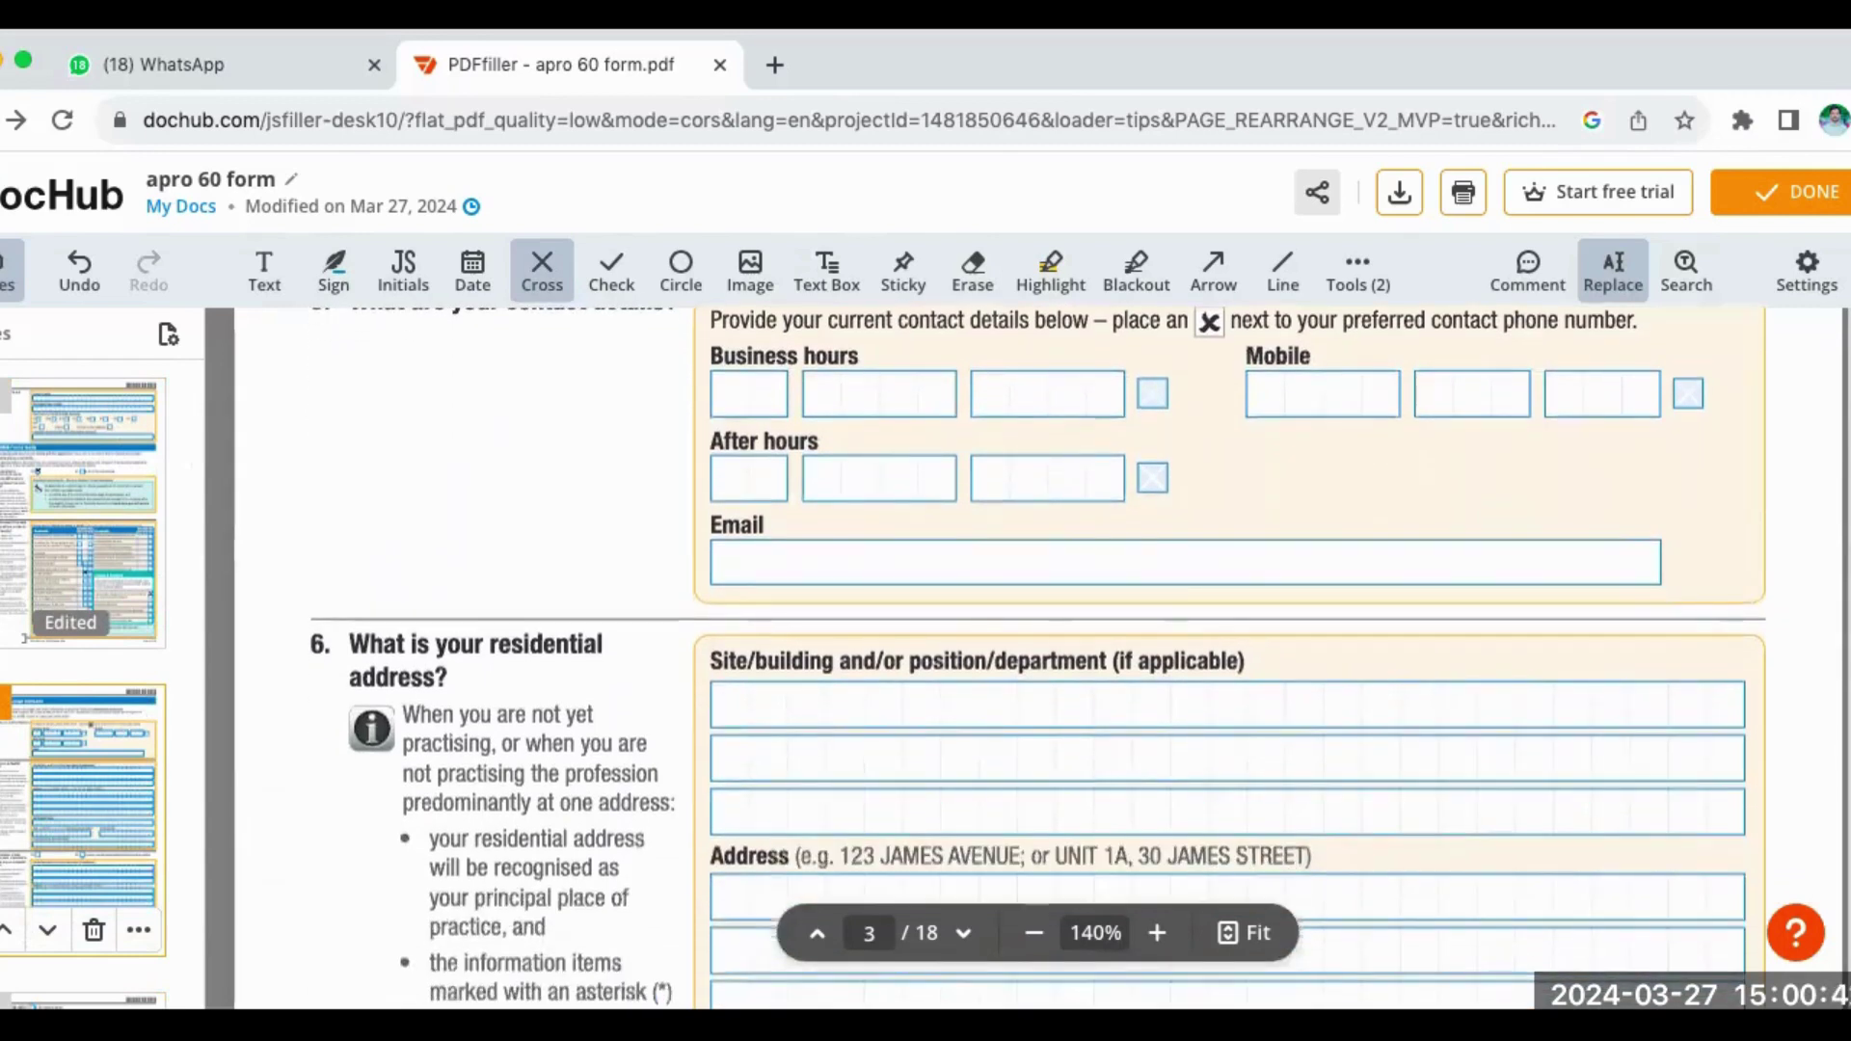
scroll(1038, 660, down, 6)
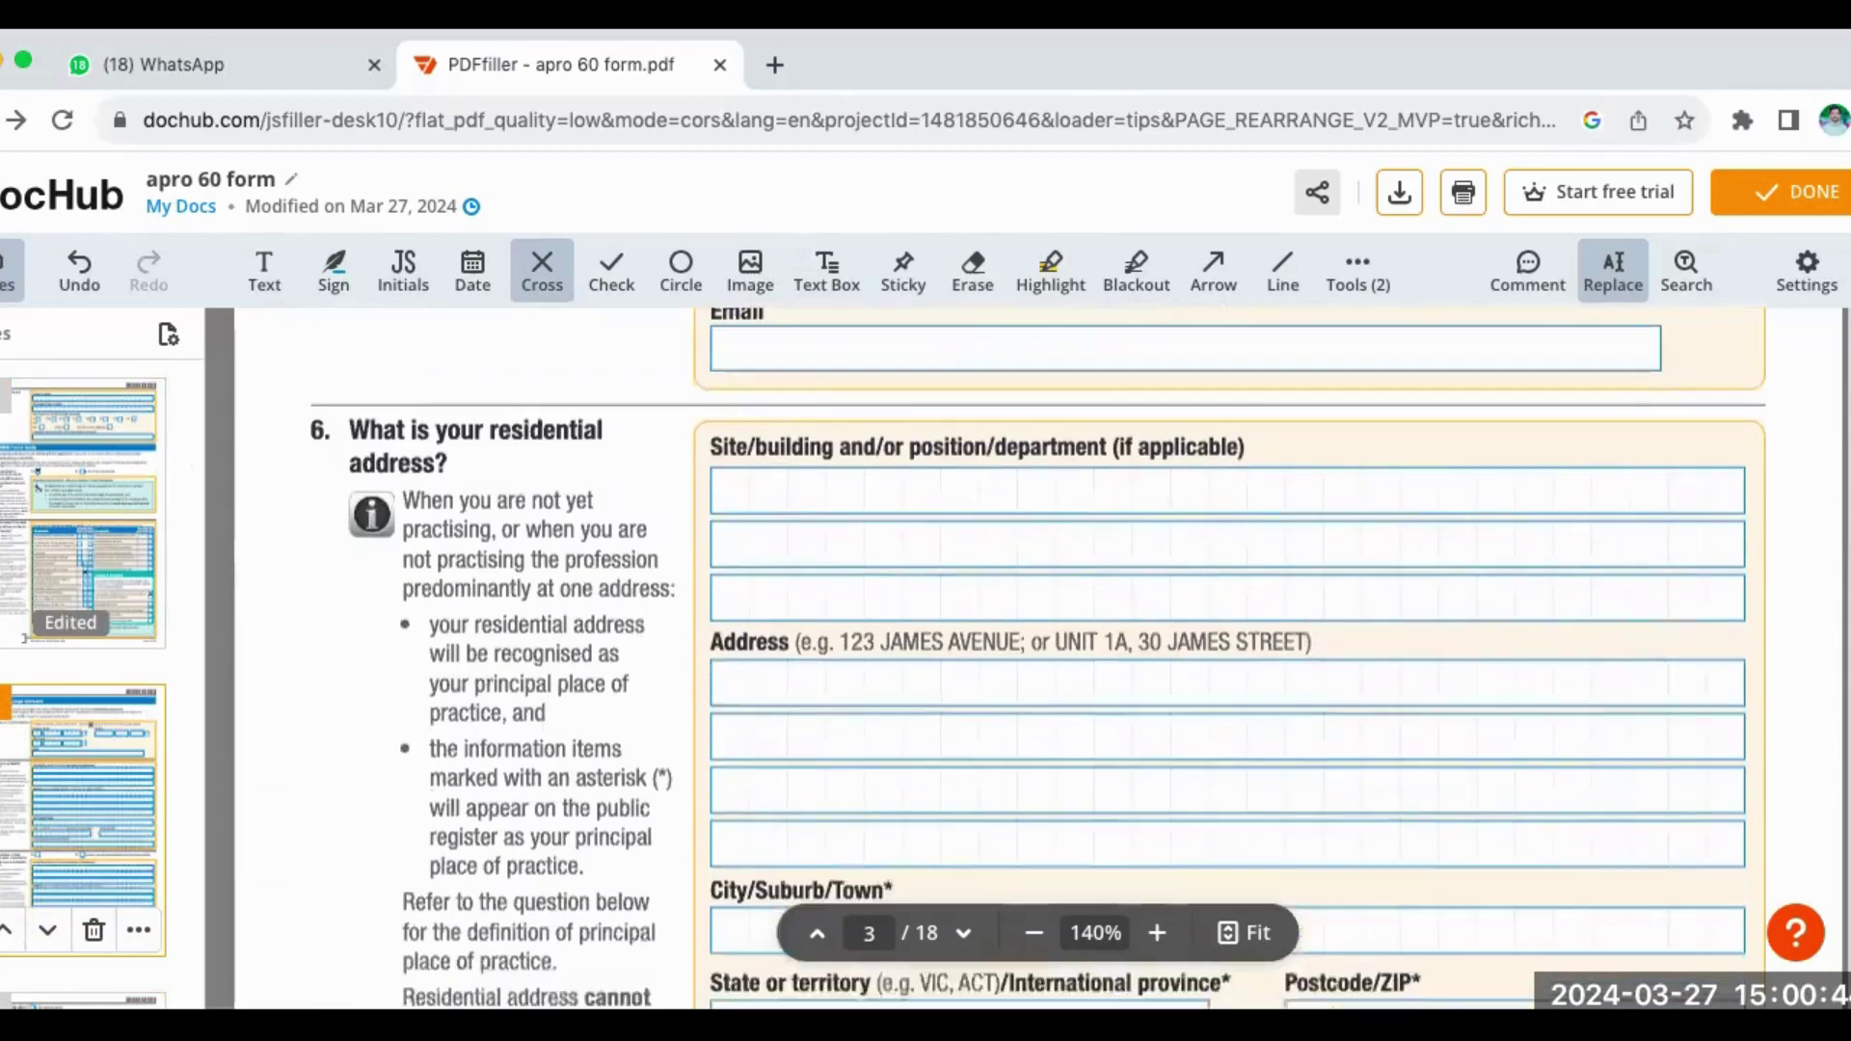
scroll(1039, 659, down, 3)
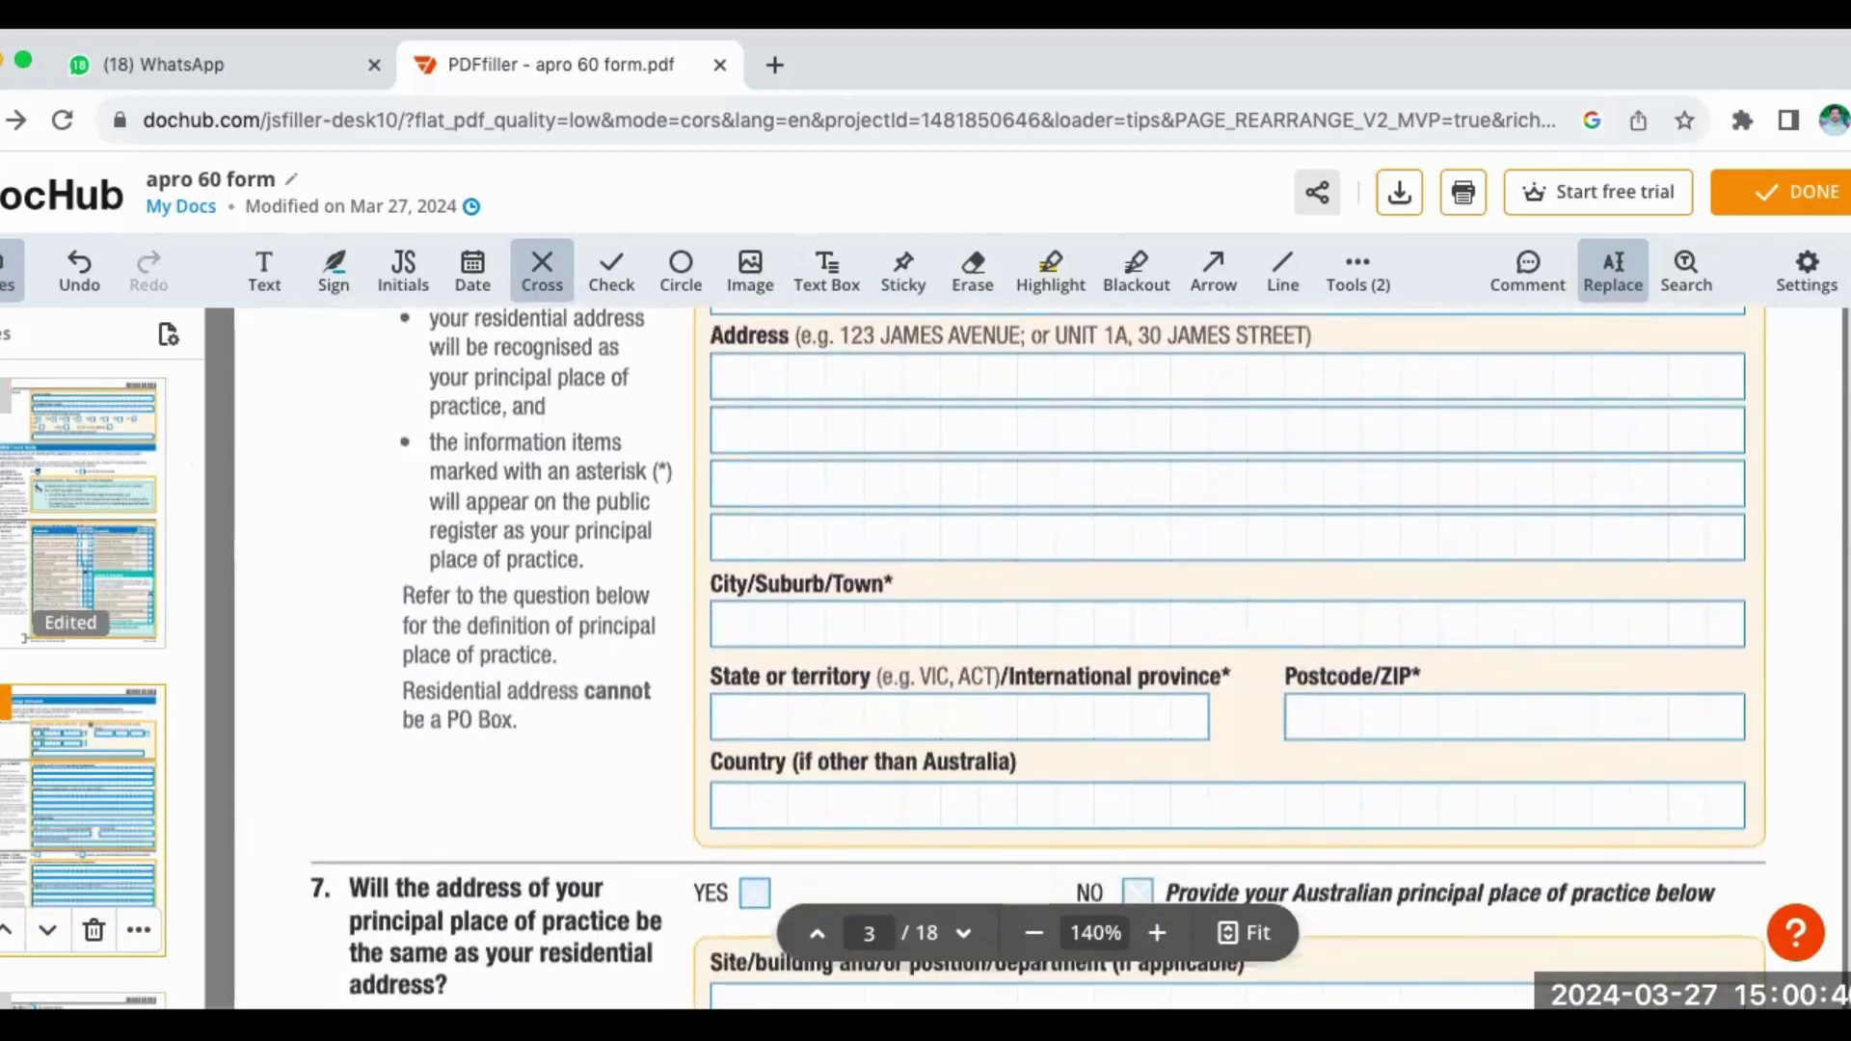
scroll(1039, 660, up, 2)
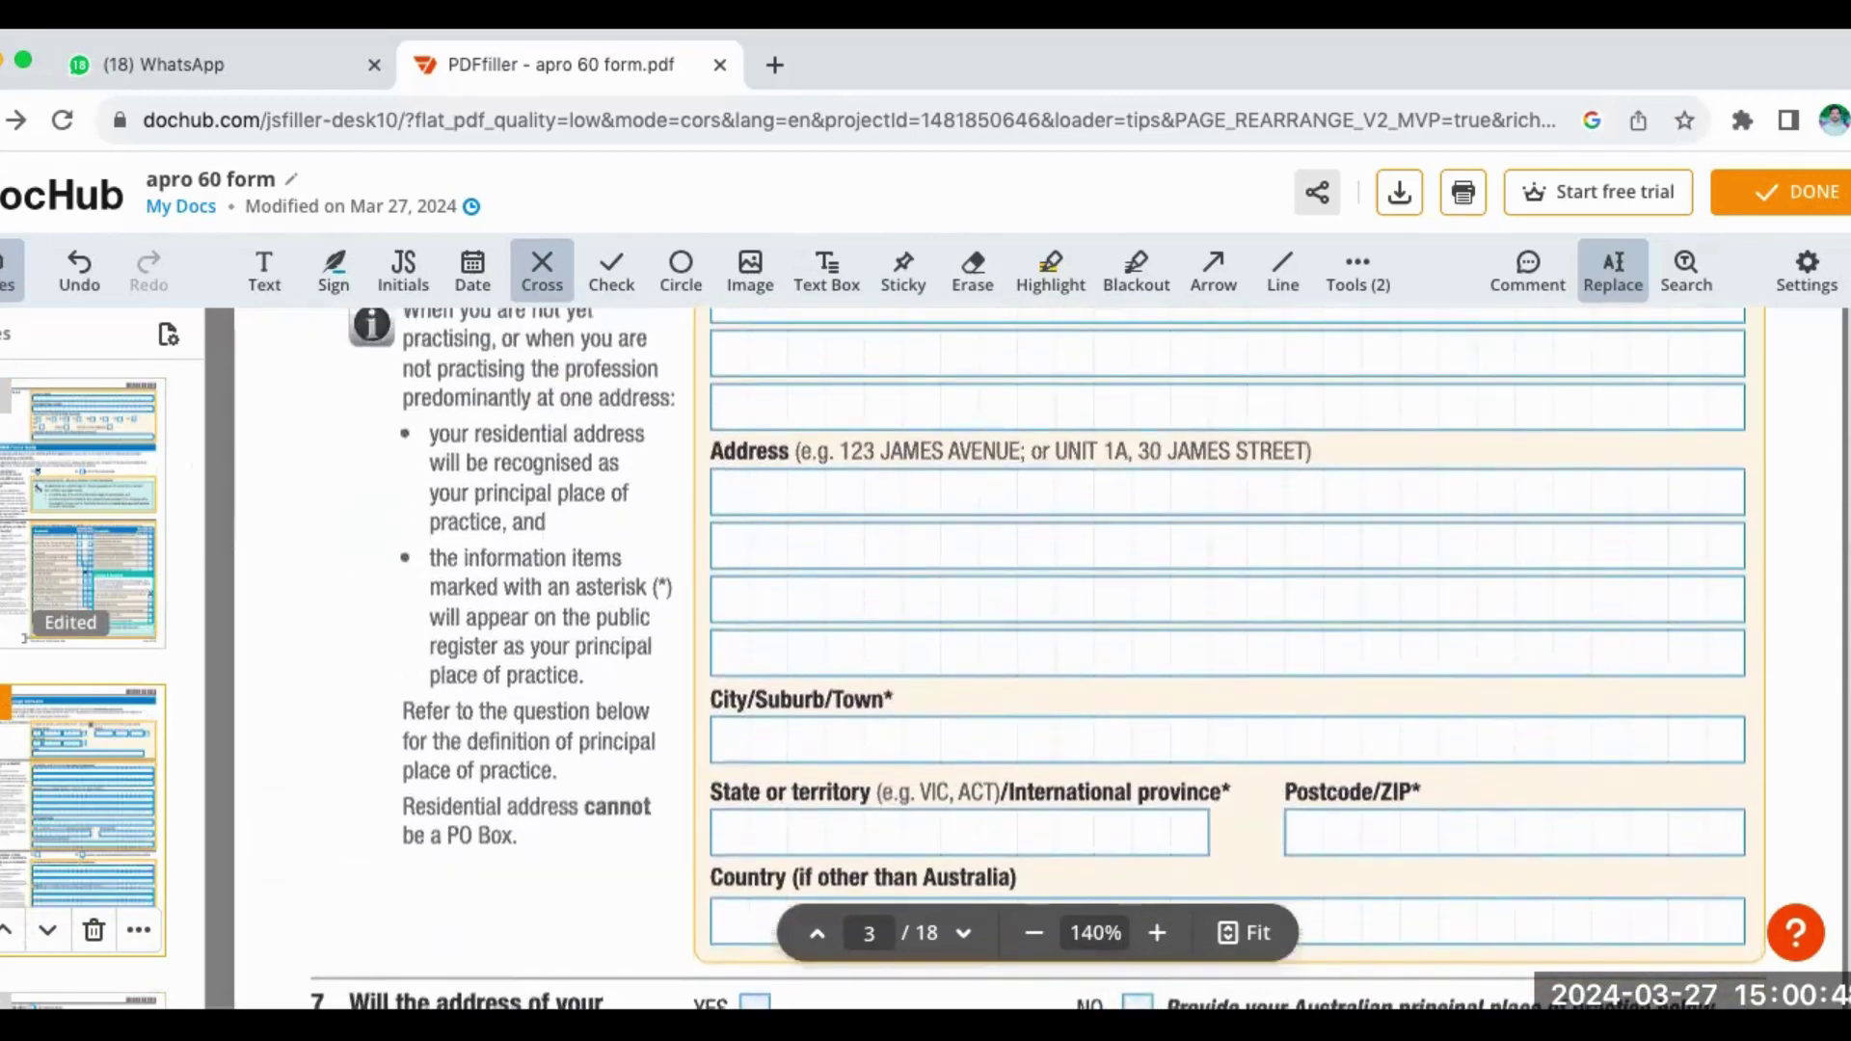
scroll(1039, 659, down, 6)
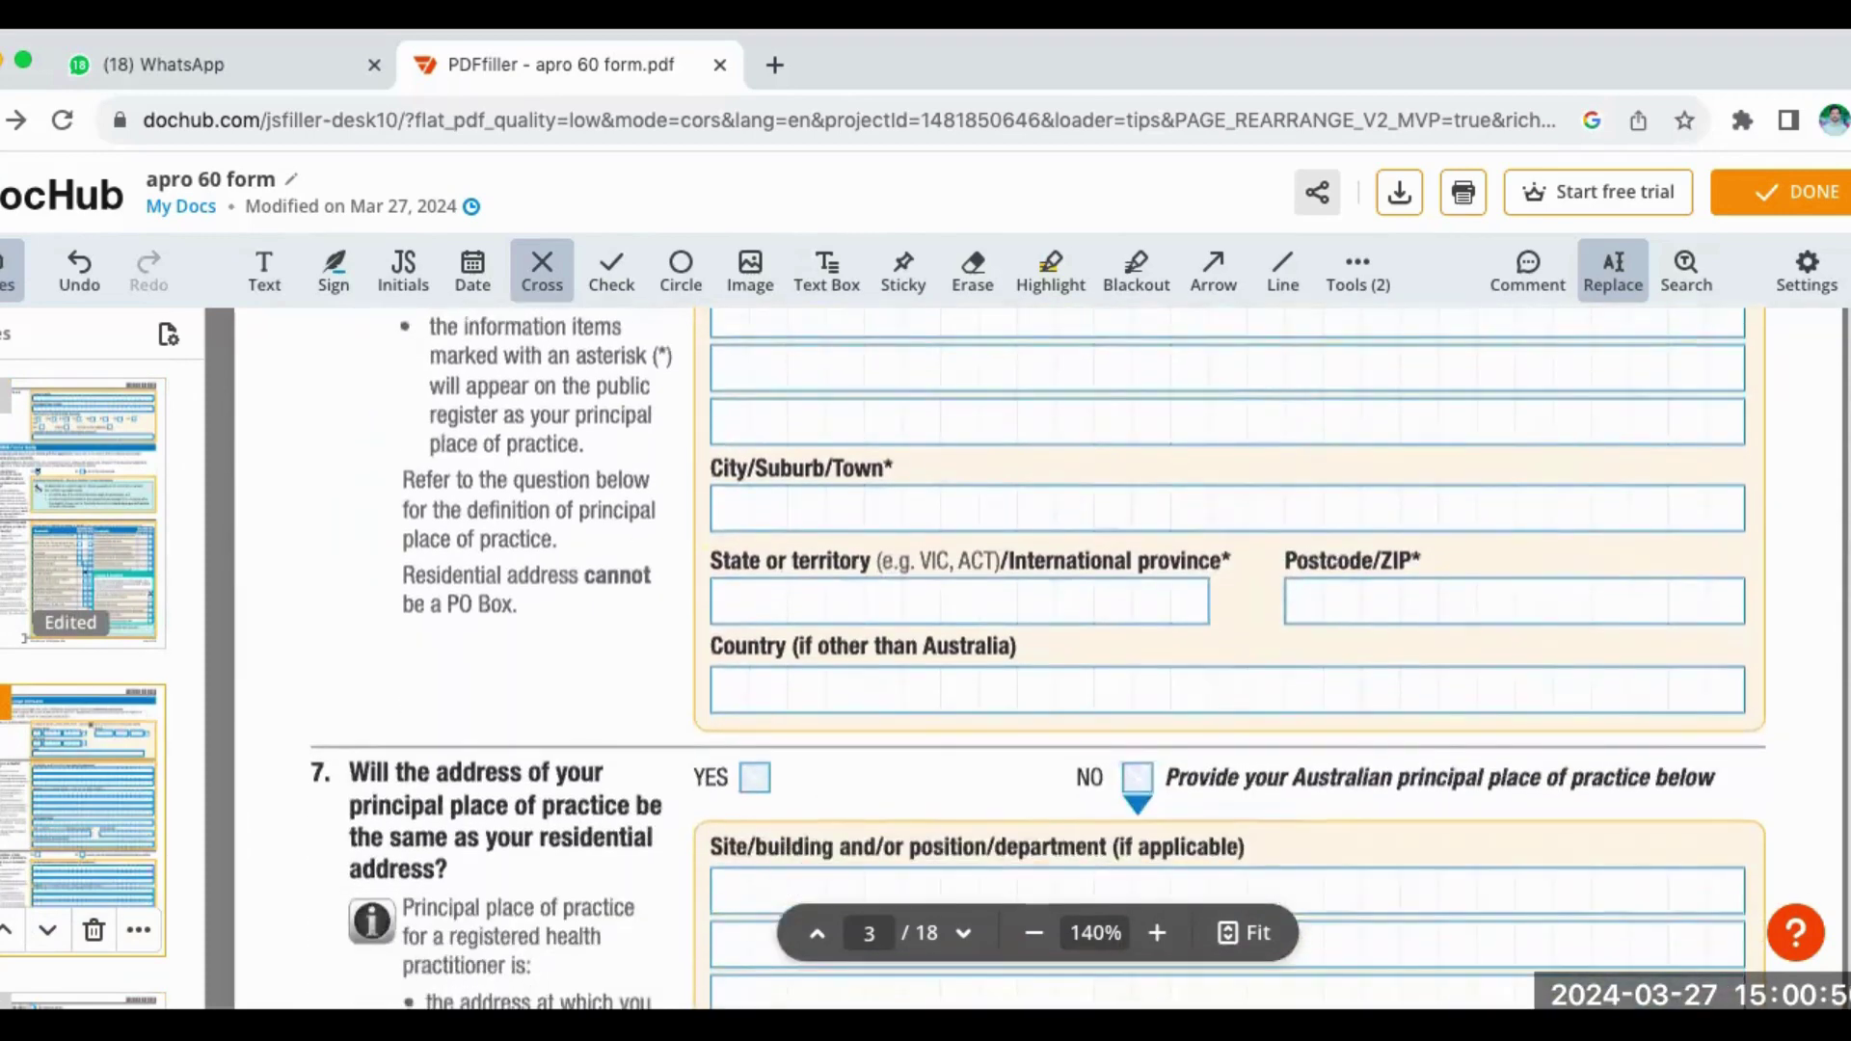
- Read question 7 on page 3 and mark YES with a cross for principal place of practice being the same as the residential address
scroll(1039, 659, down, 1)
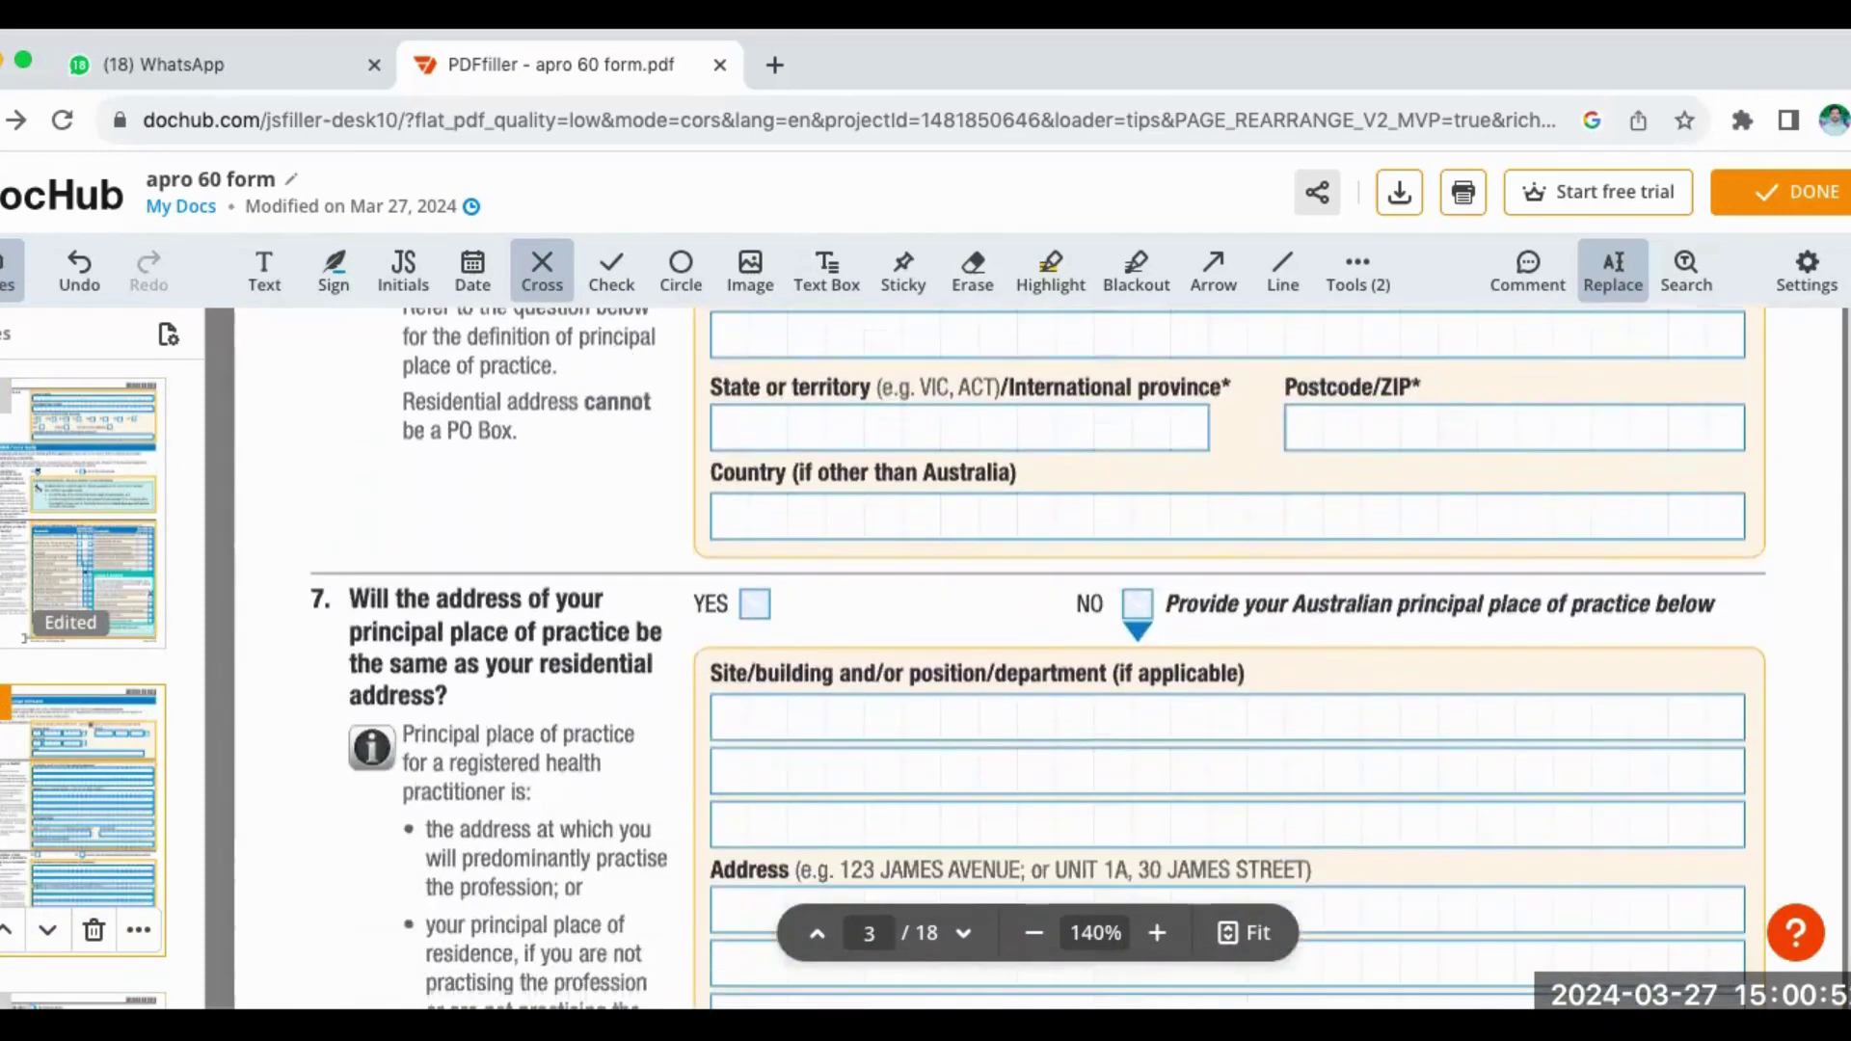
scroll(1039, 660, down, 2)
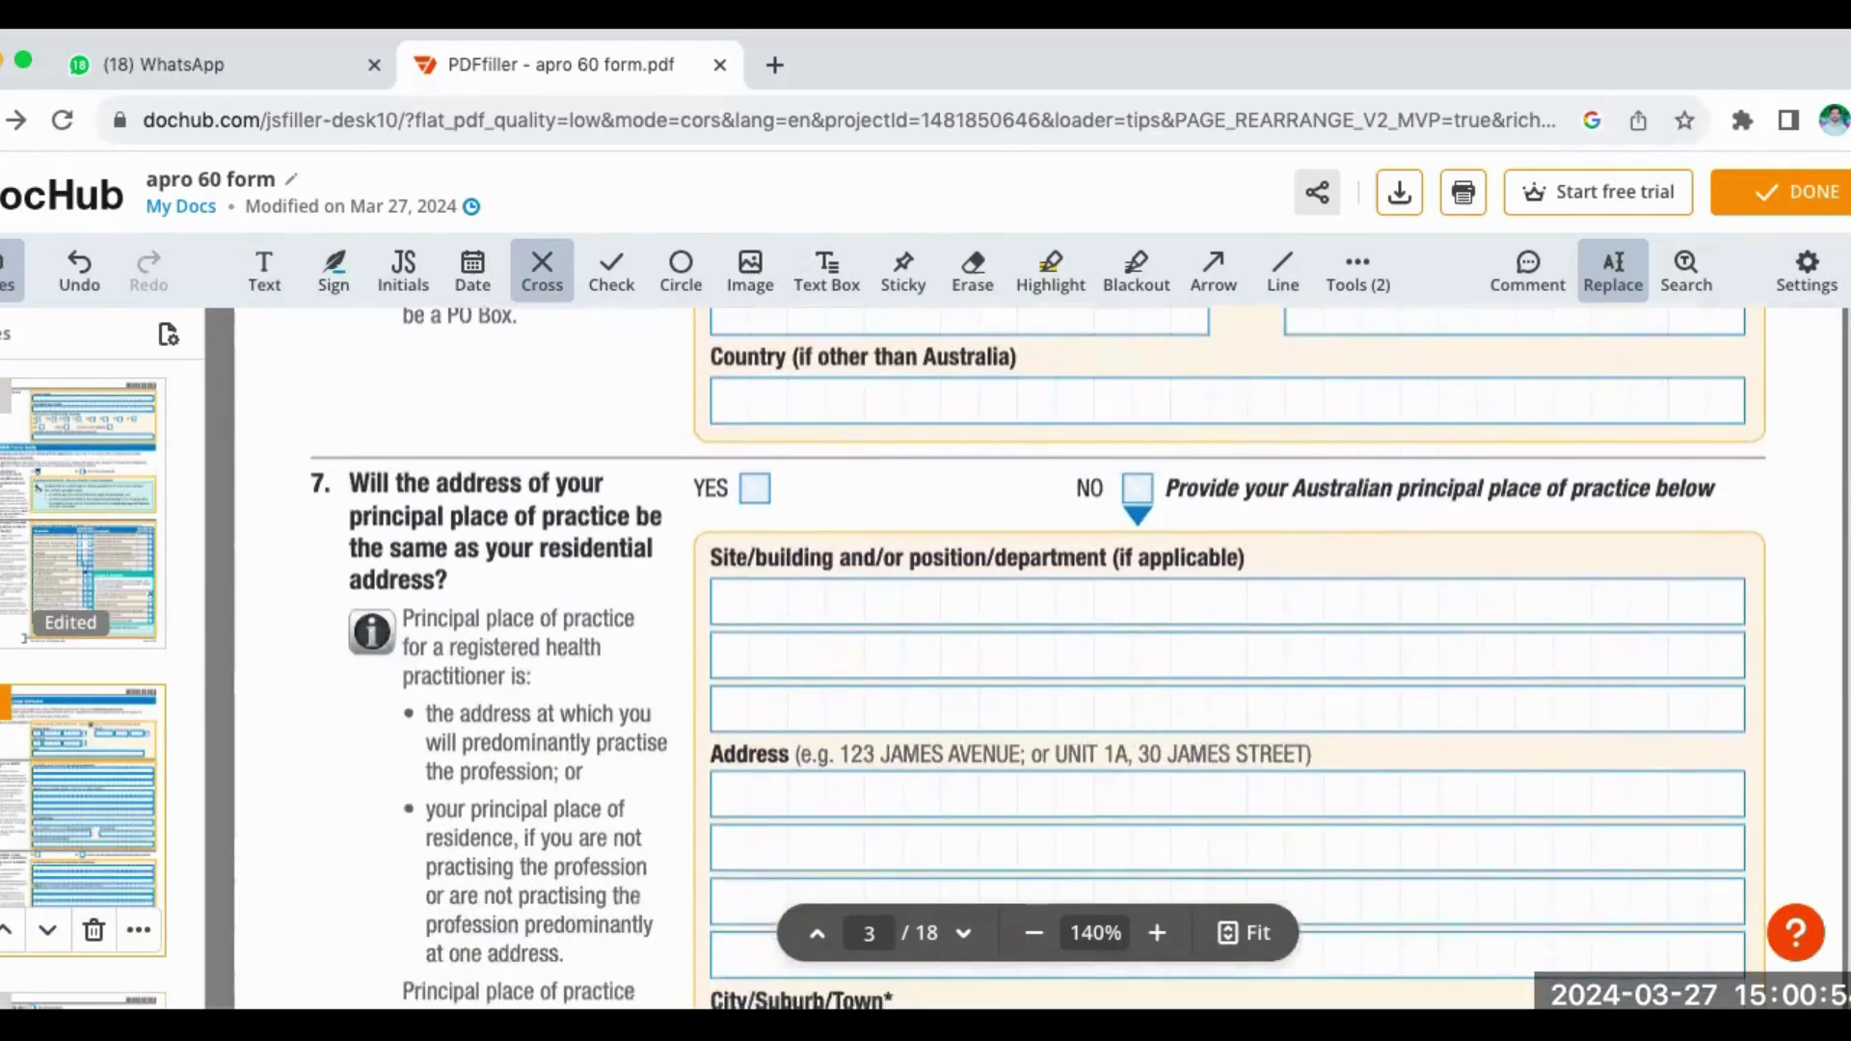
scroll(1038, 660, down, 1)
scroll(1039, 660, down, 1)
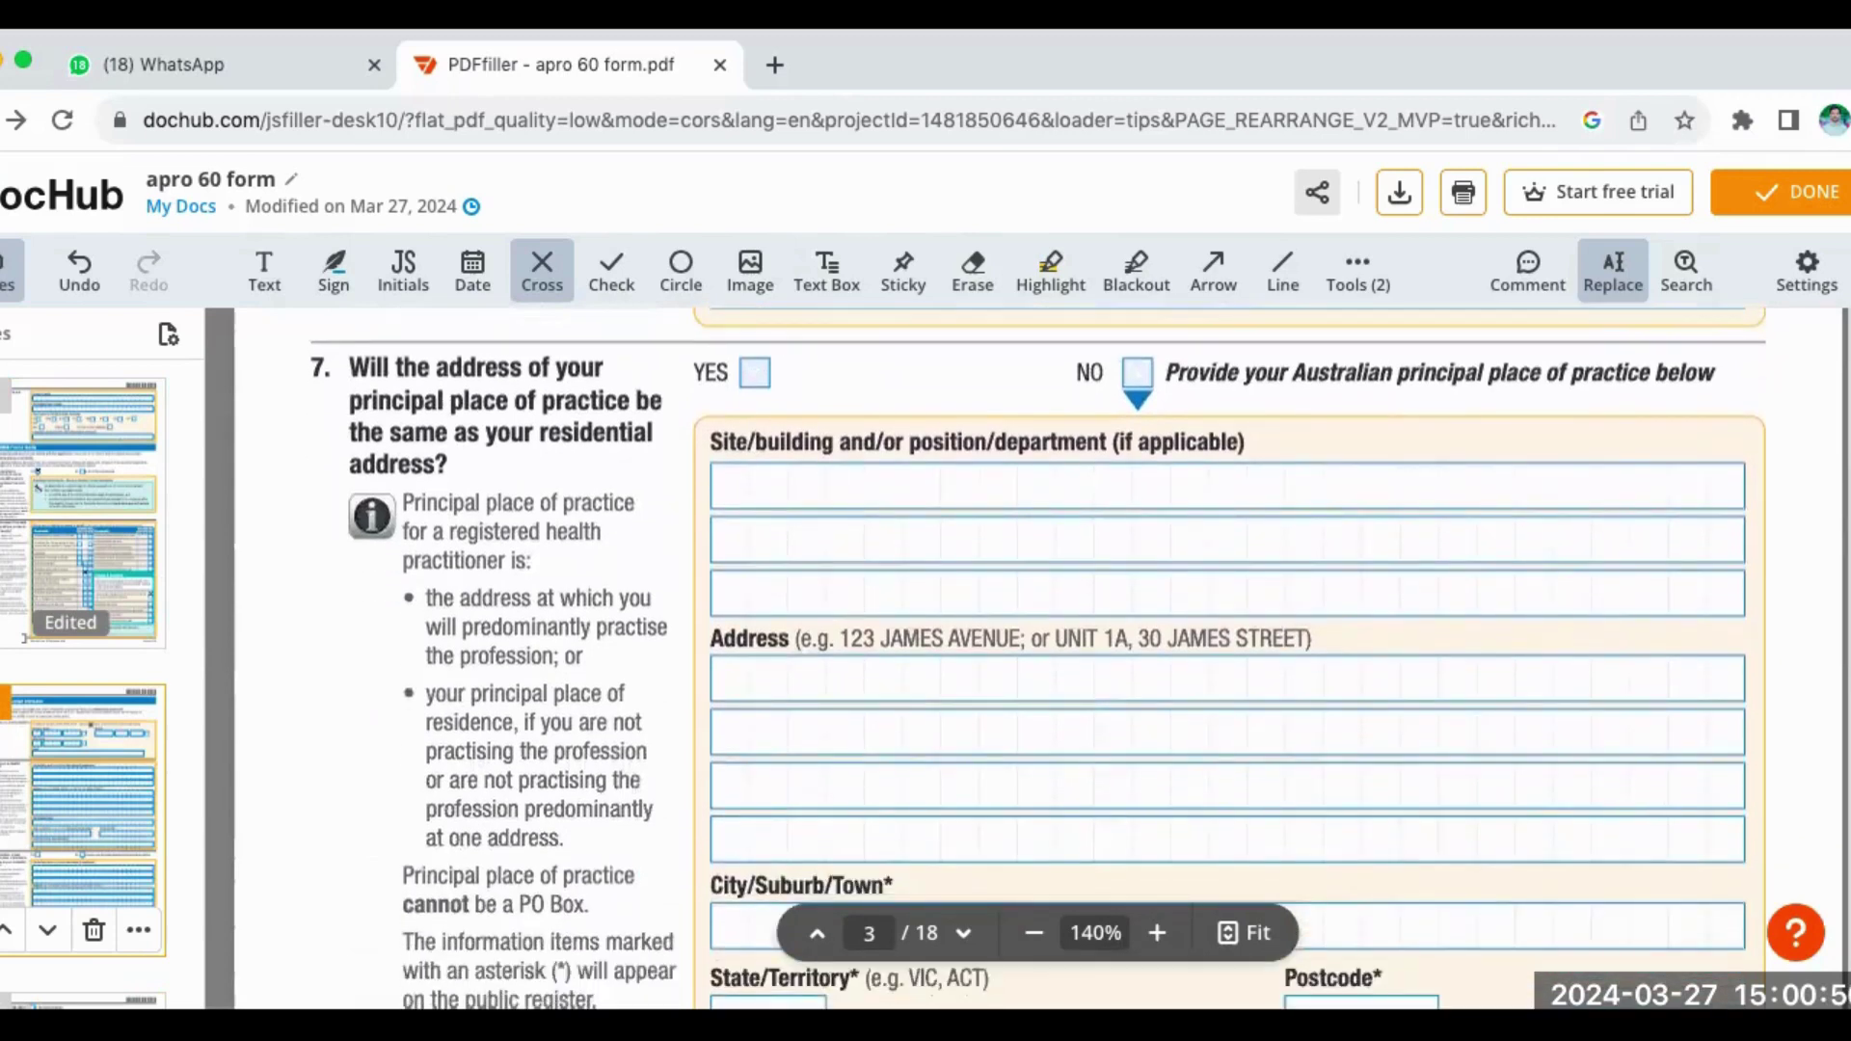
scroll(1038, 659, down, 2)
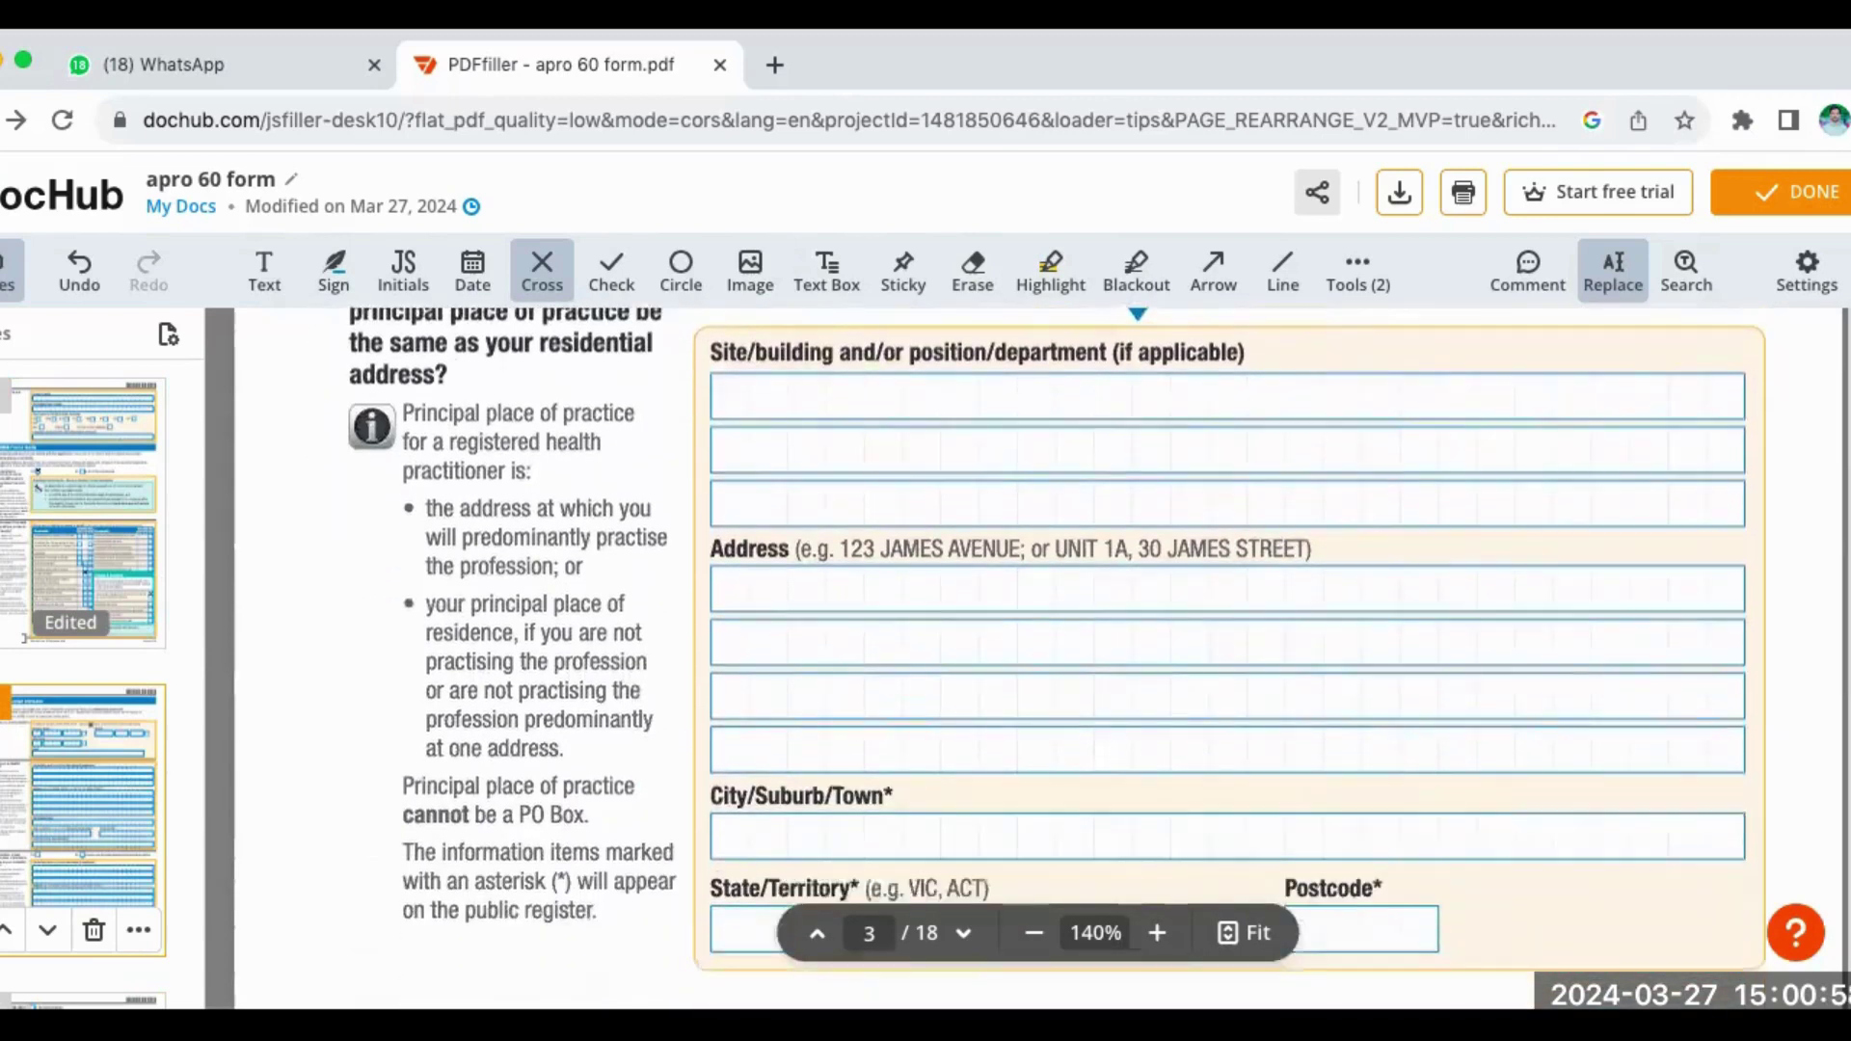
scroll(1038, 660, down, 1)
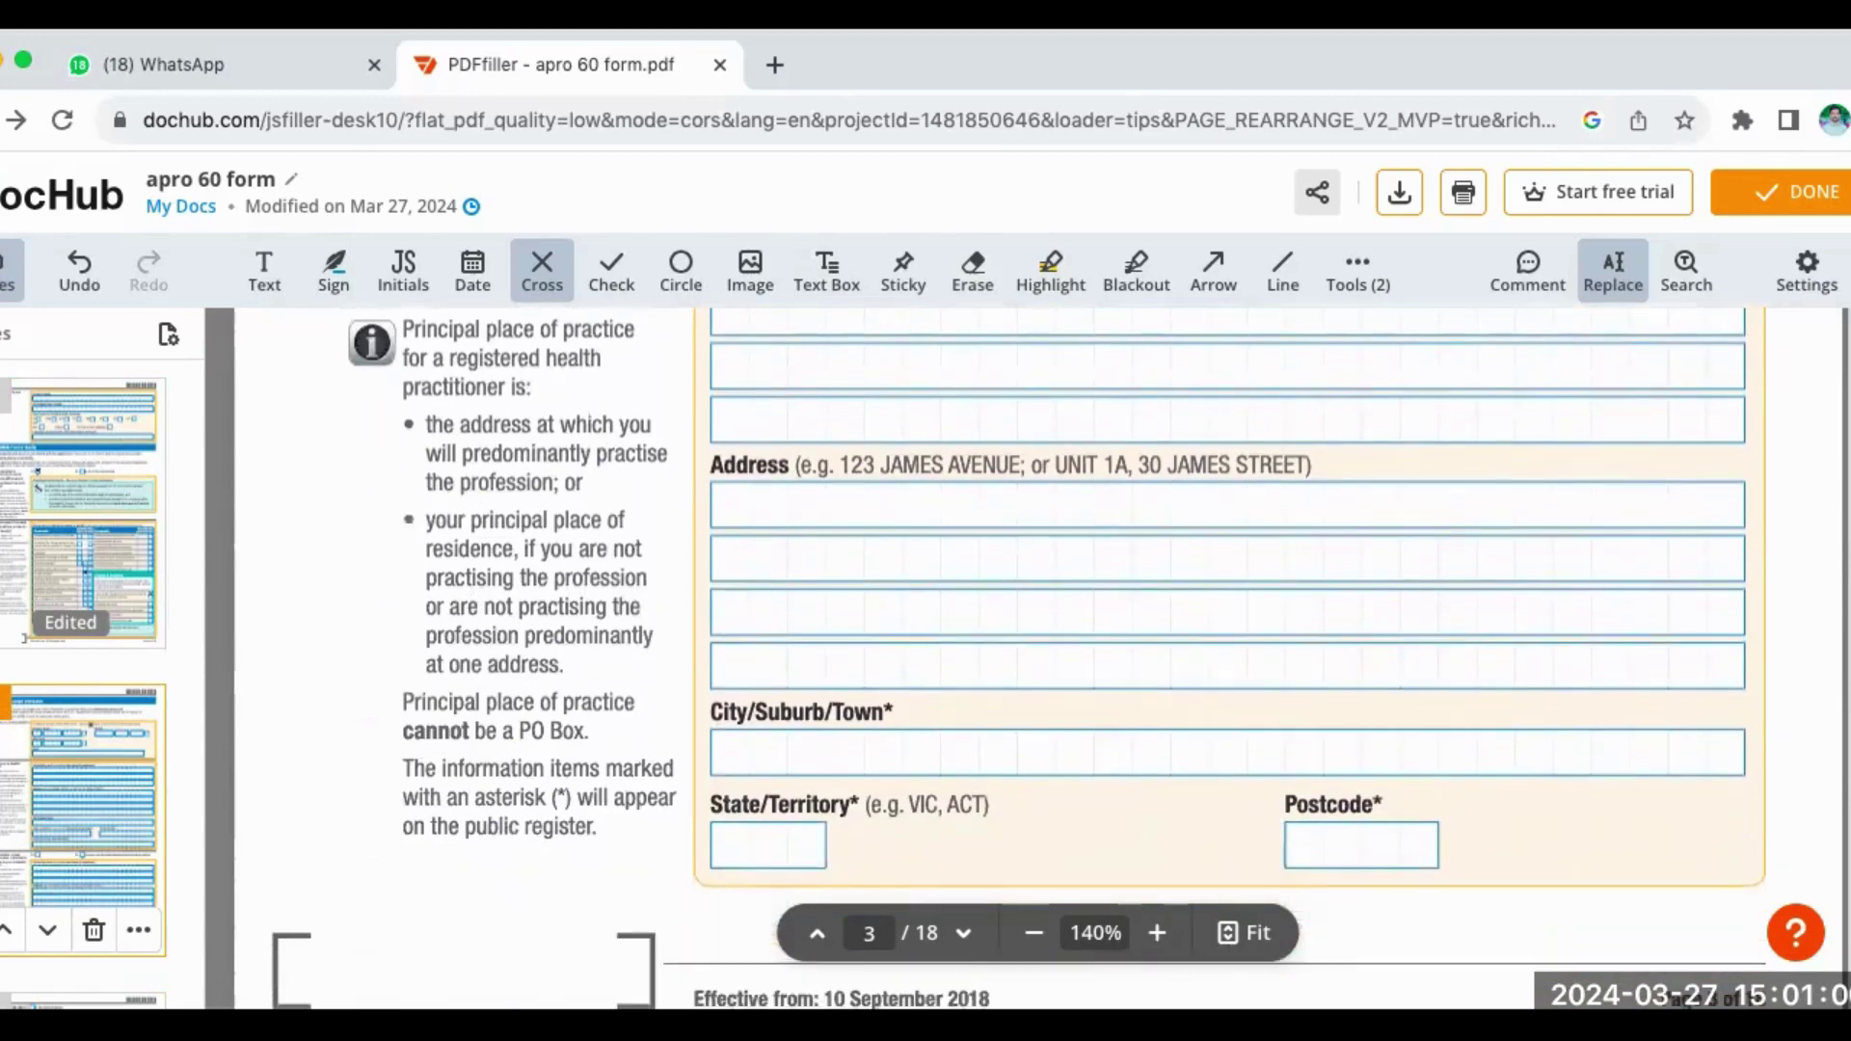
scroll(1038, 659, down, 1)
scroll(1038, 660, up, 4)
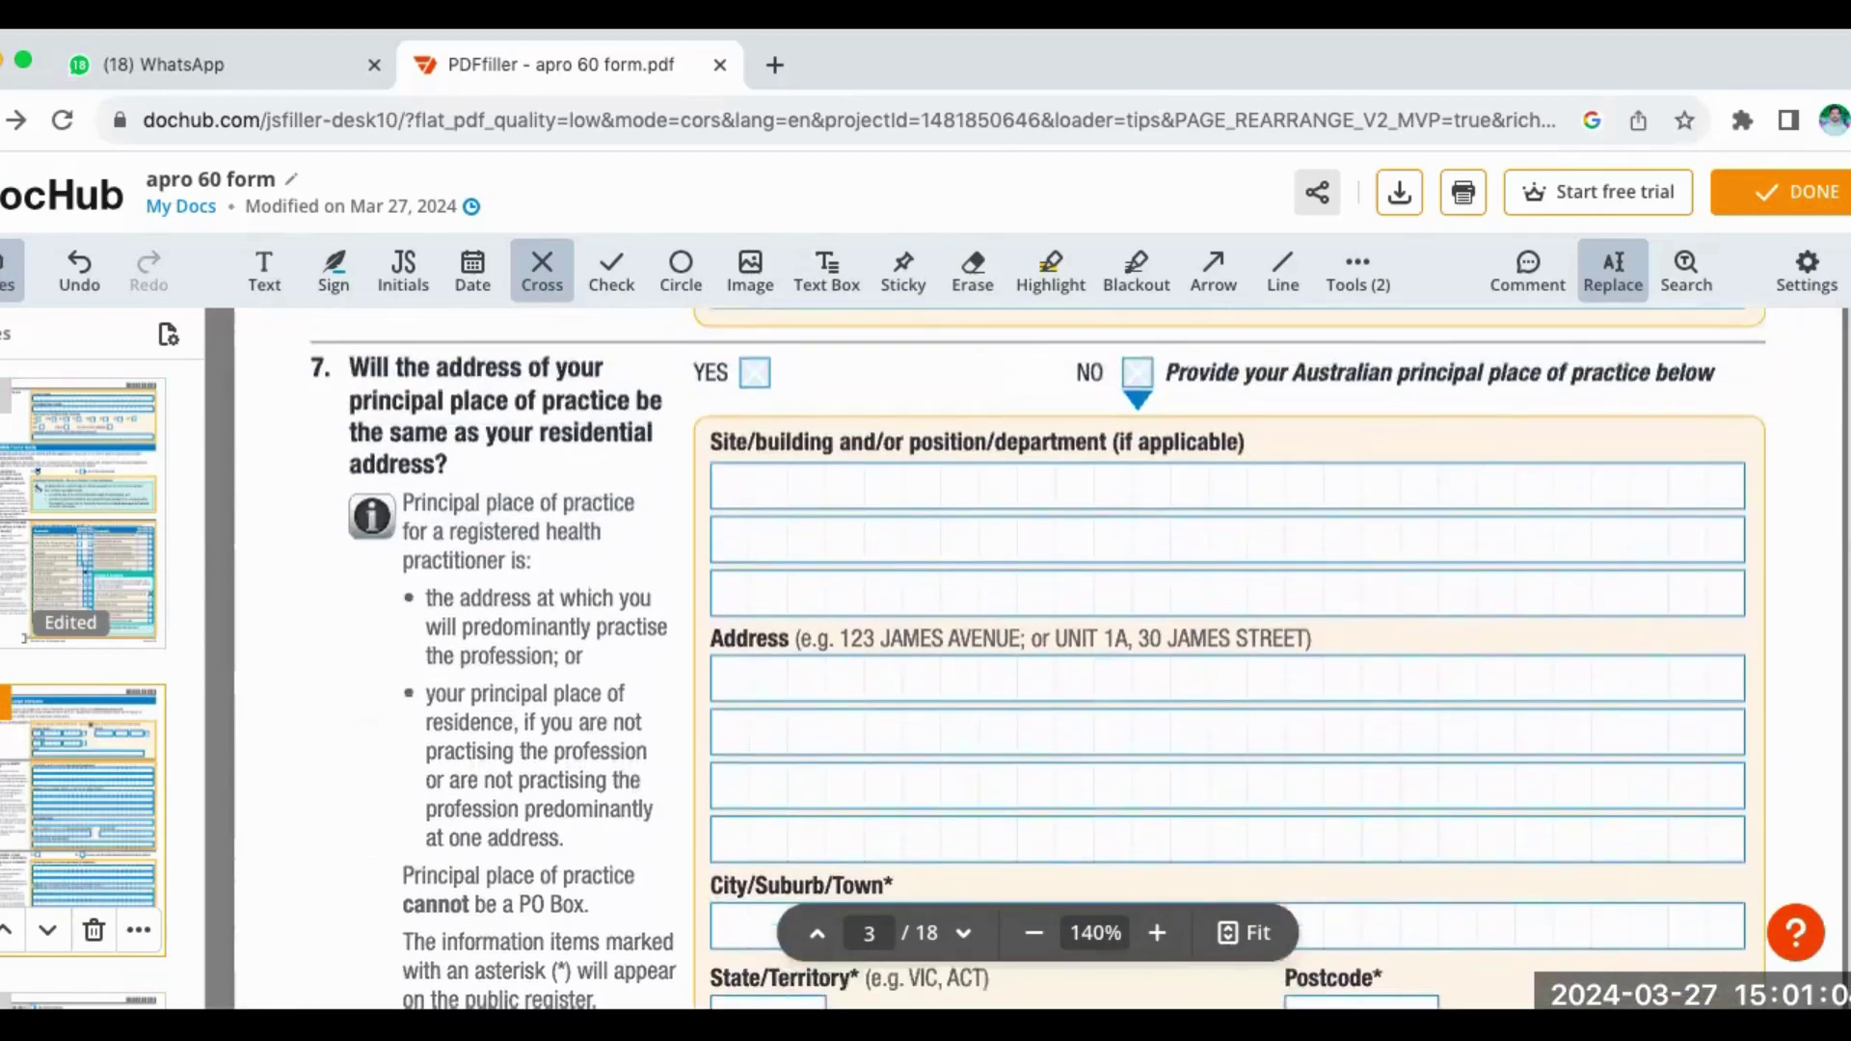
scroll(1038, 660, down, 1)
scroll(1039, 660, up, 2)
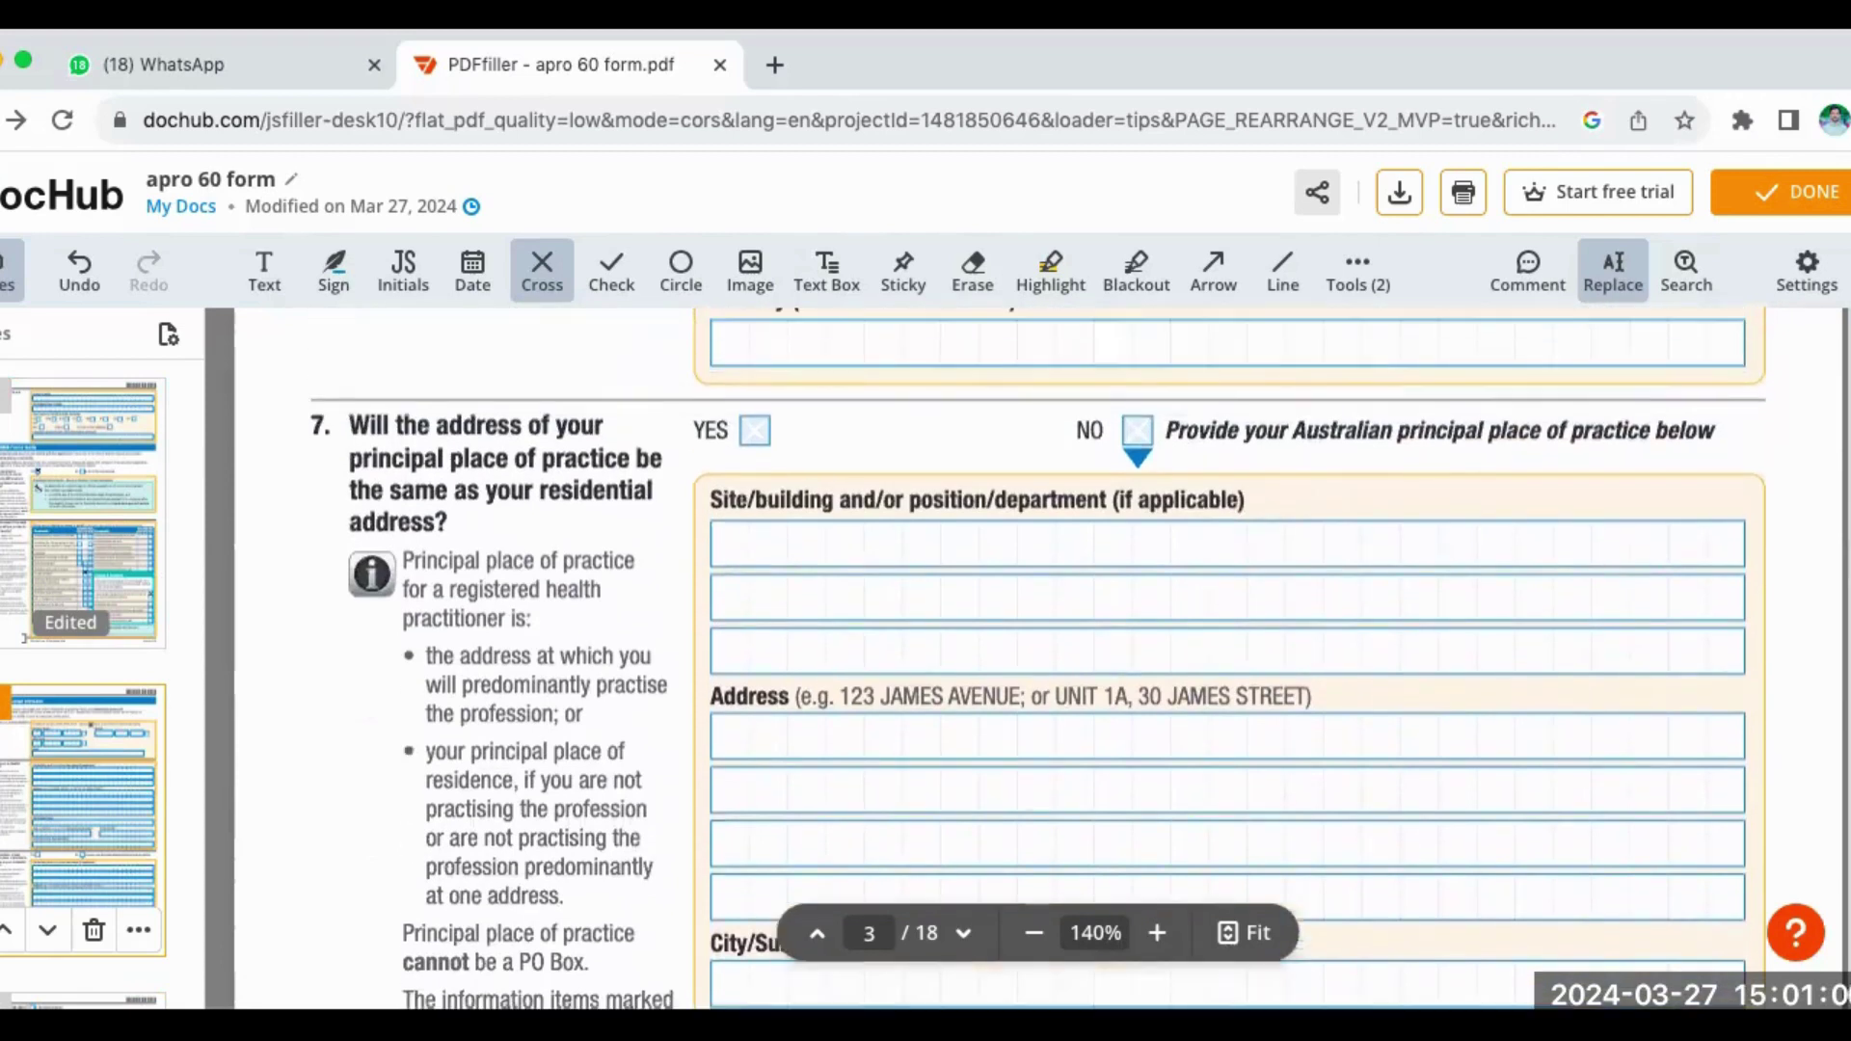
click(739, 440)
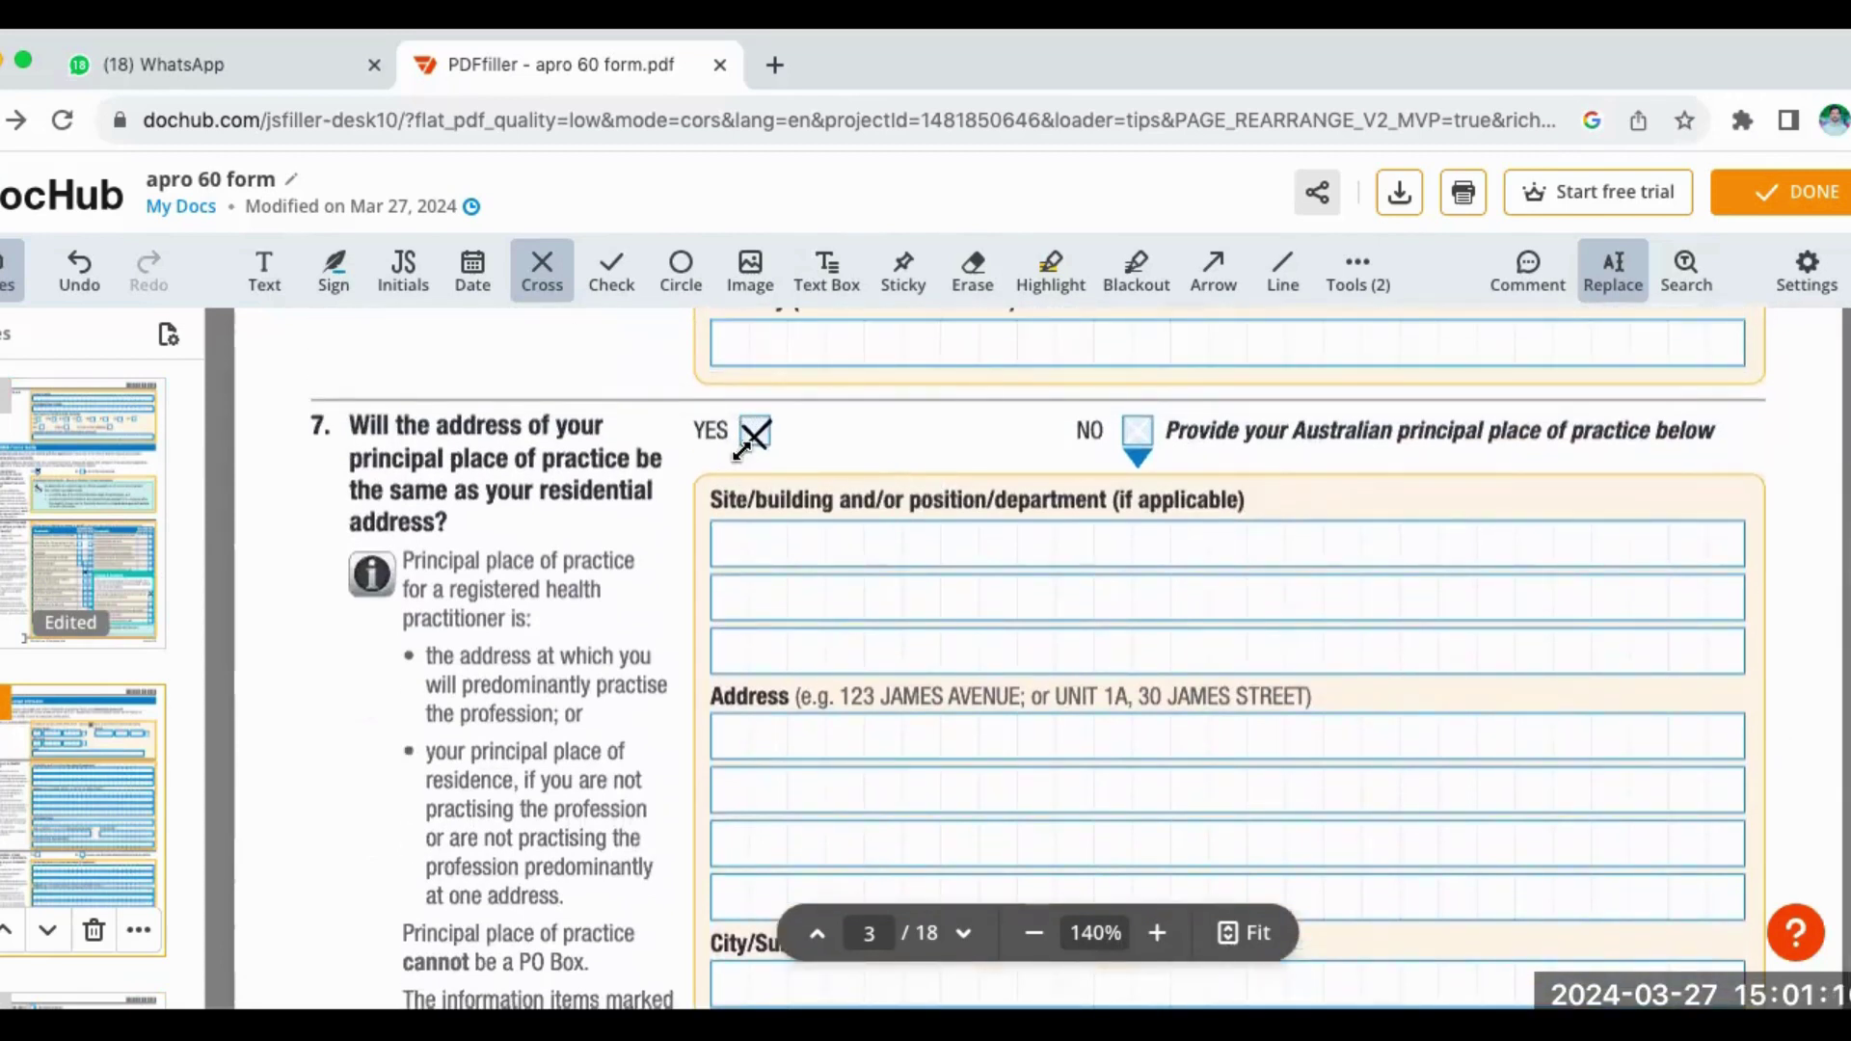
click(745, 440)
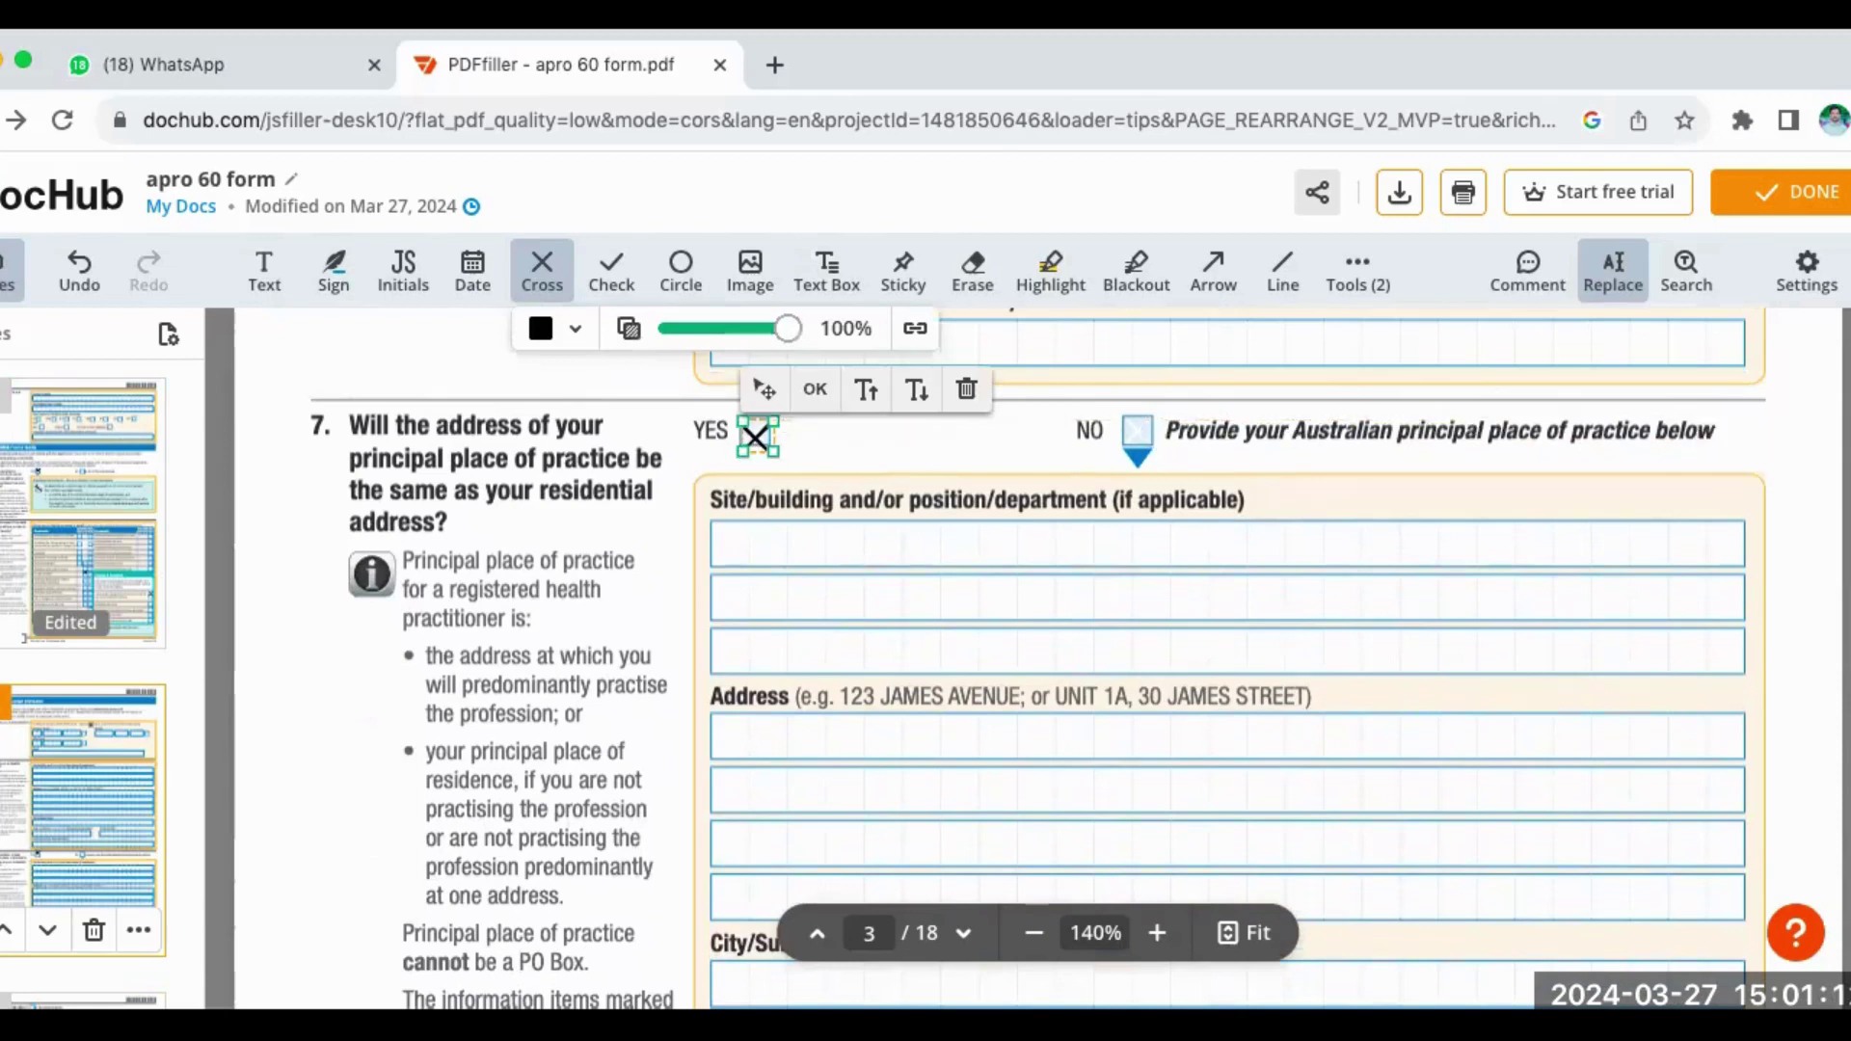
key(Escape)
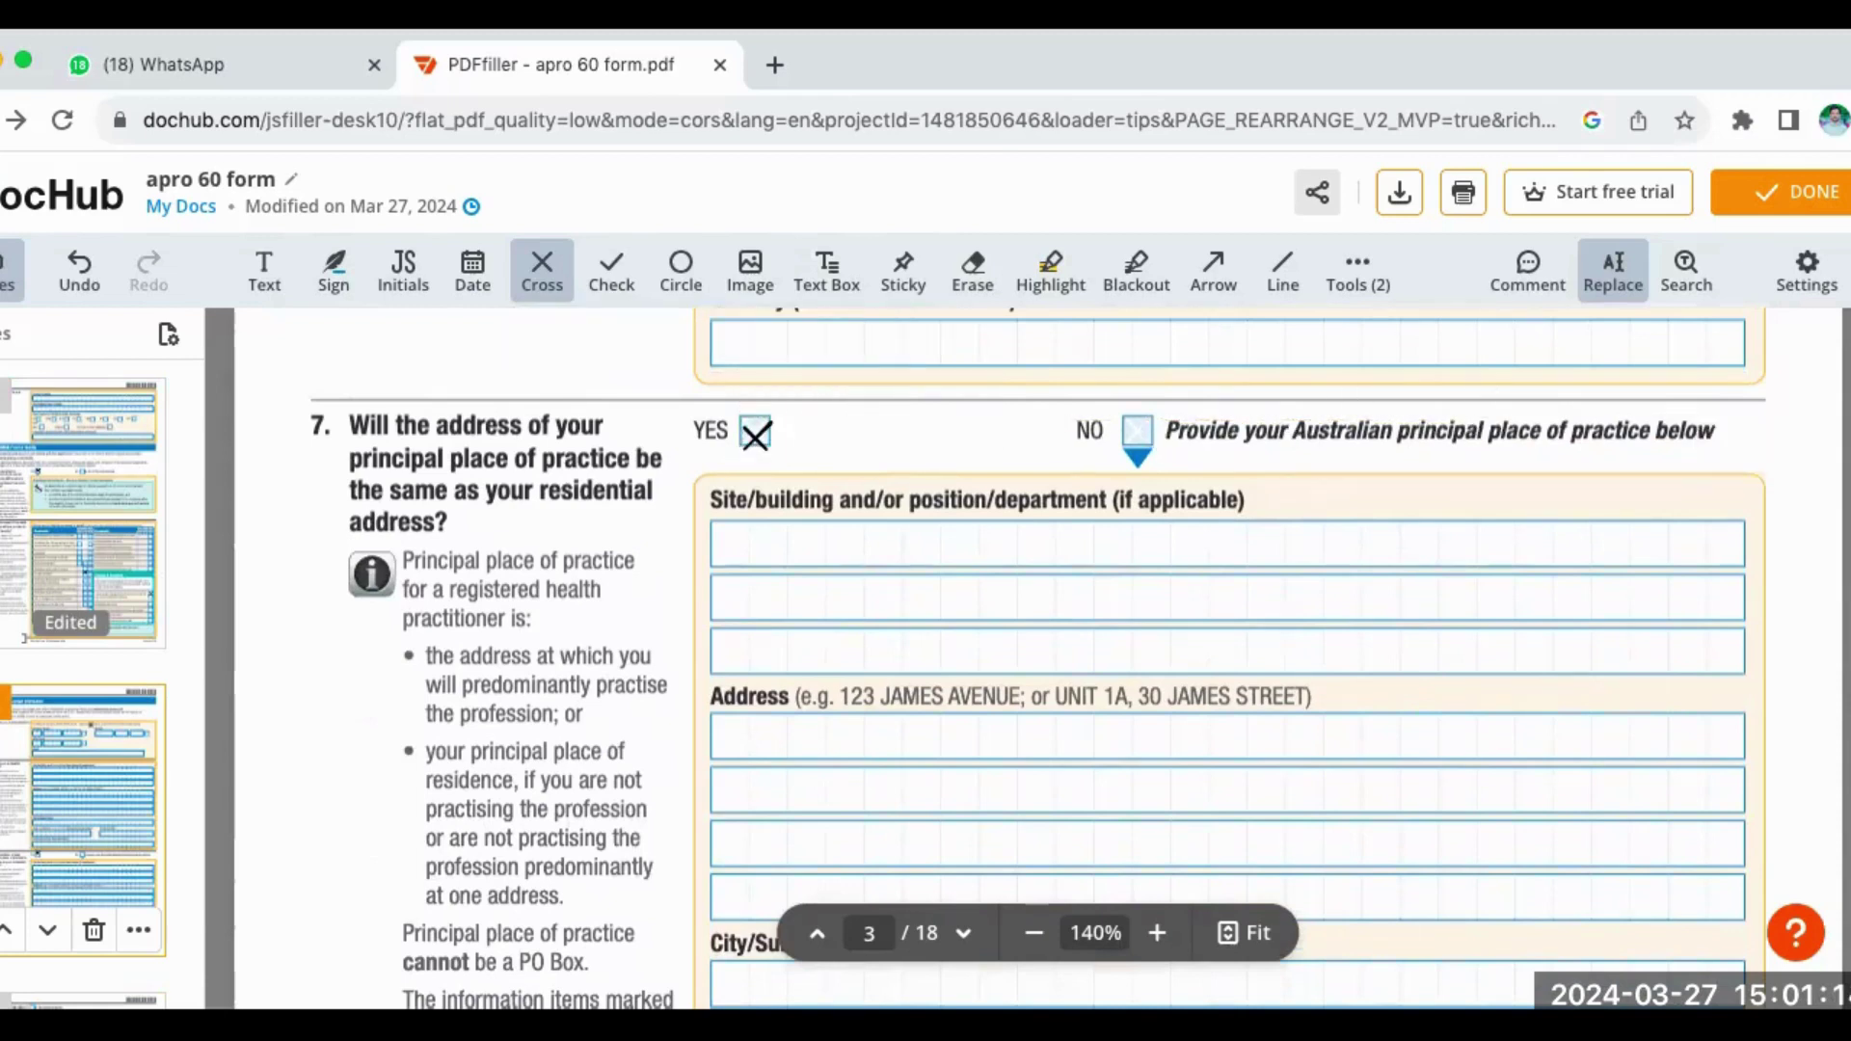
- Mark My residential address with a cross as the mailing address in question 8 on page 4
scroll(1039, 657, down, 5)
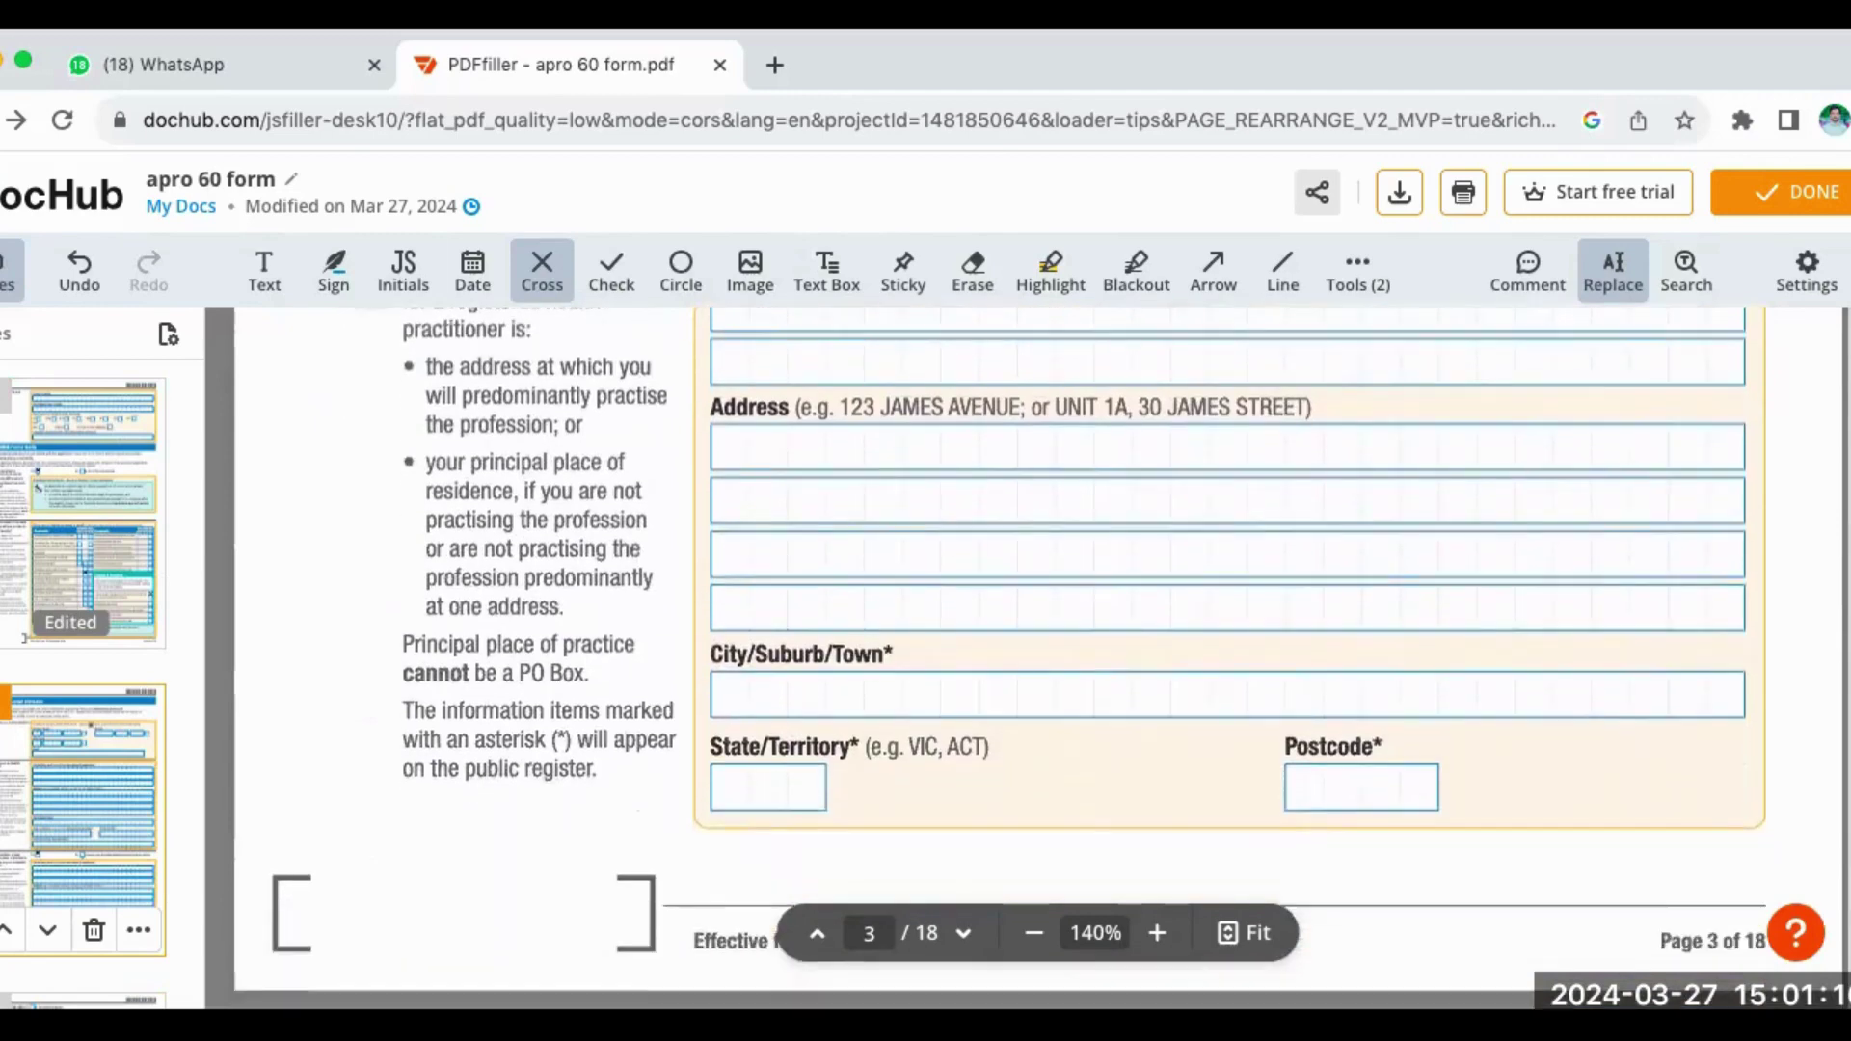
scroll(1039, 658, down, 3)
scroll(1039, 658, down, 10)
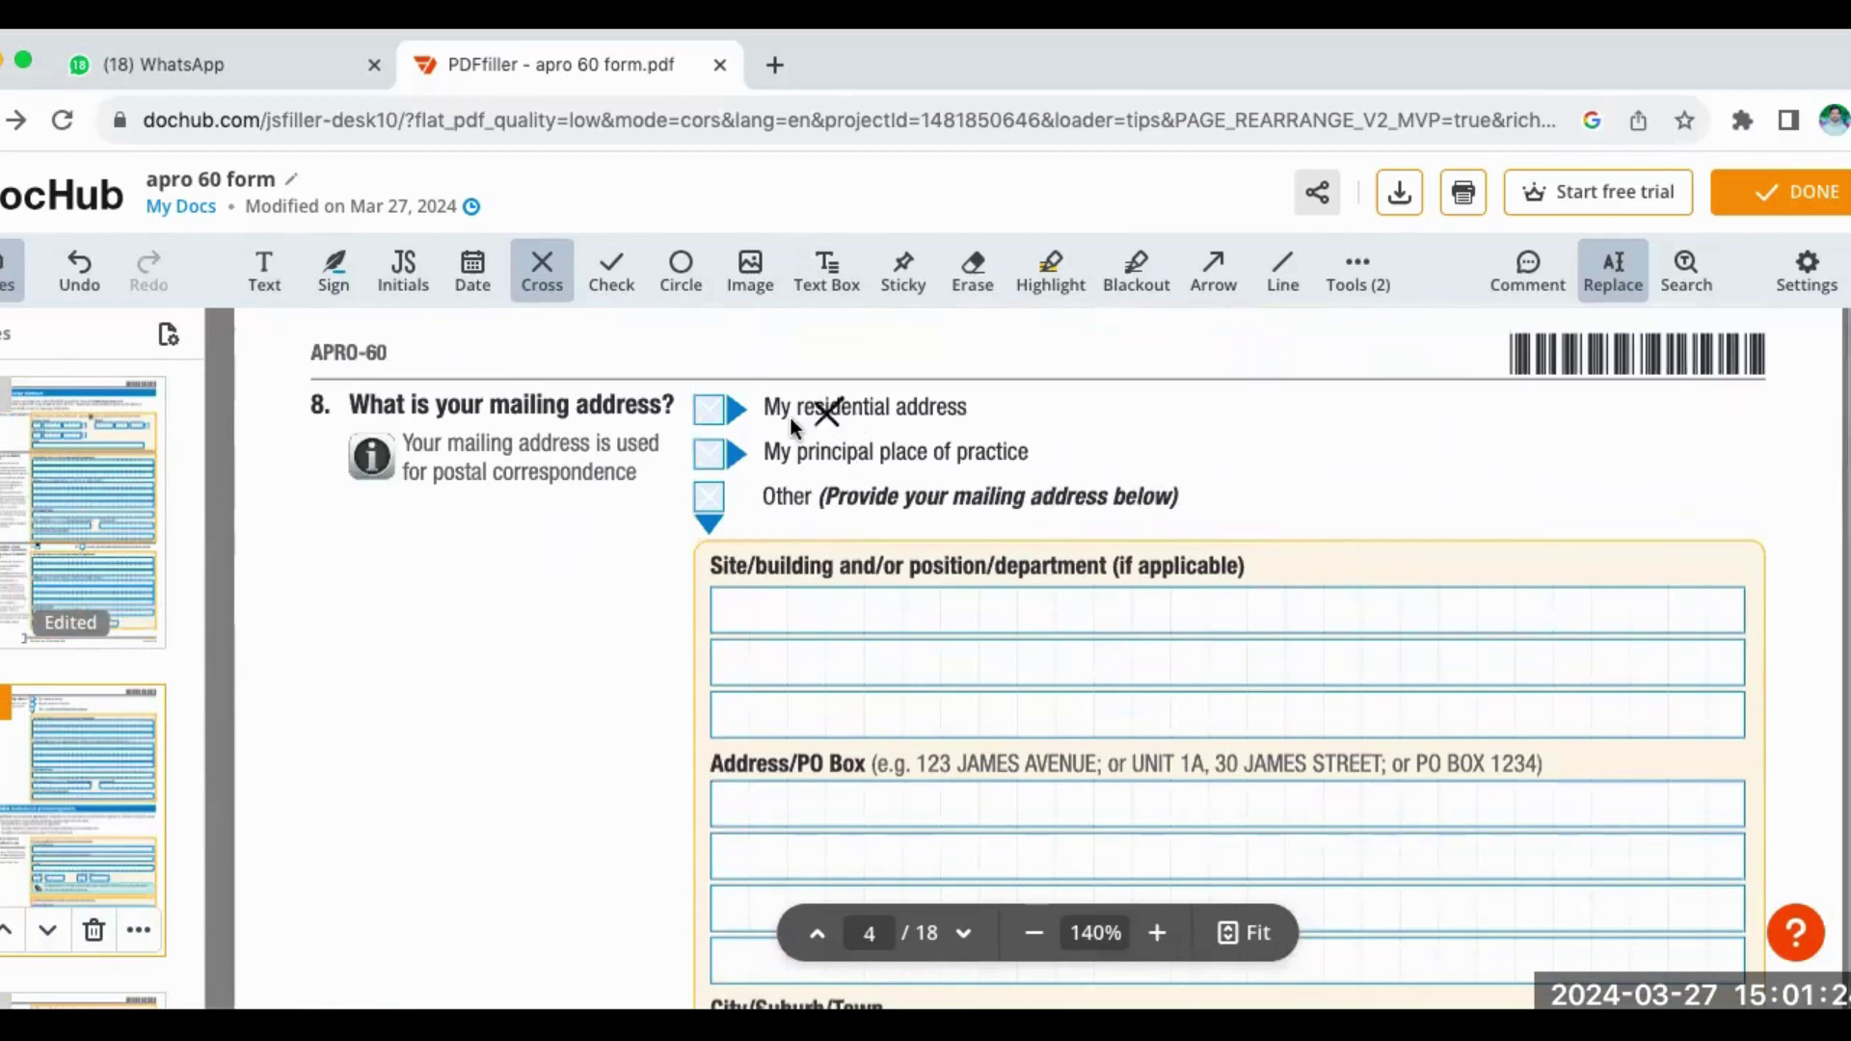
click(700, 427)
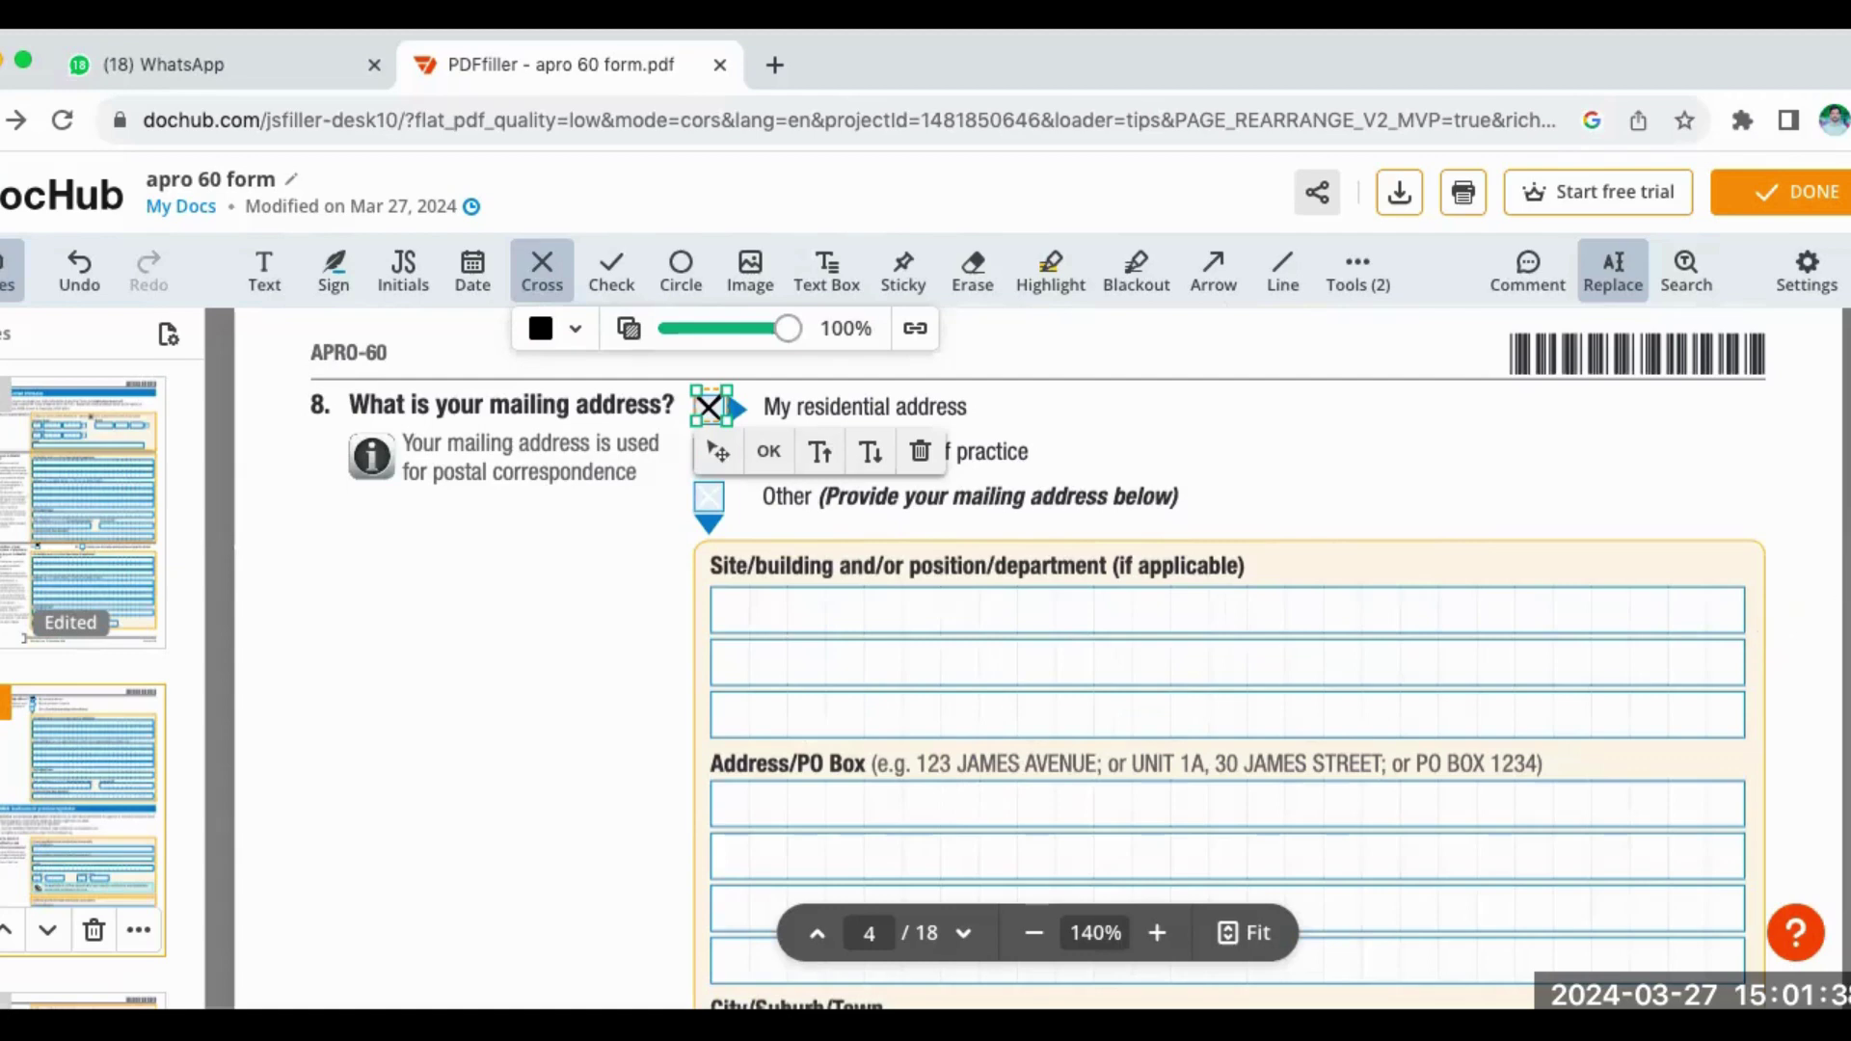
key(Escape)
- Enter Doctor of Pharmacy as the title of the primary qualification in question 9 of Section D
scroll(1080, 655, down, 5)
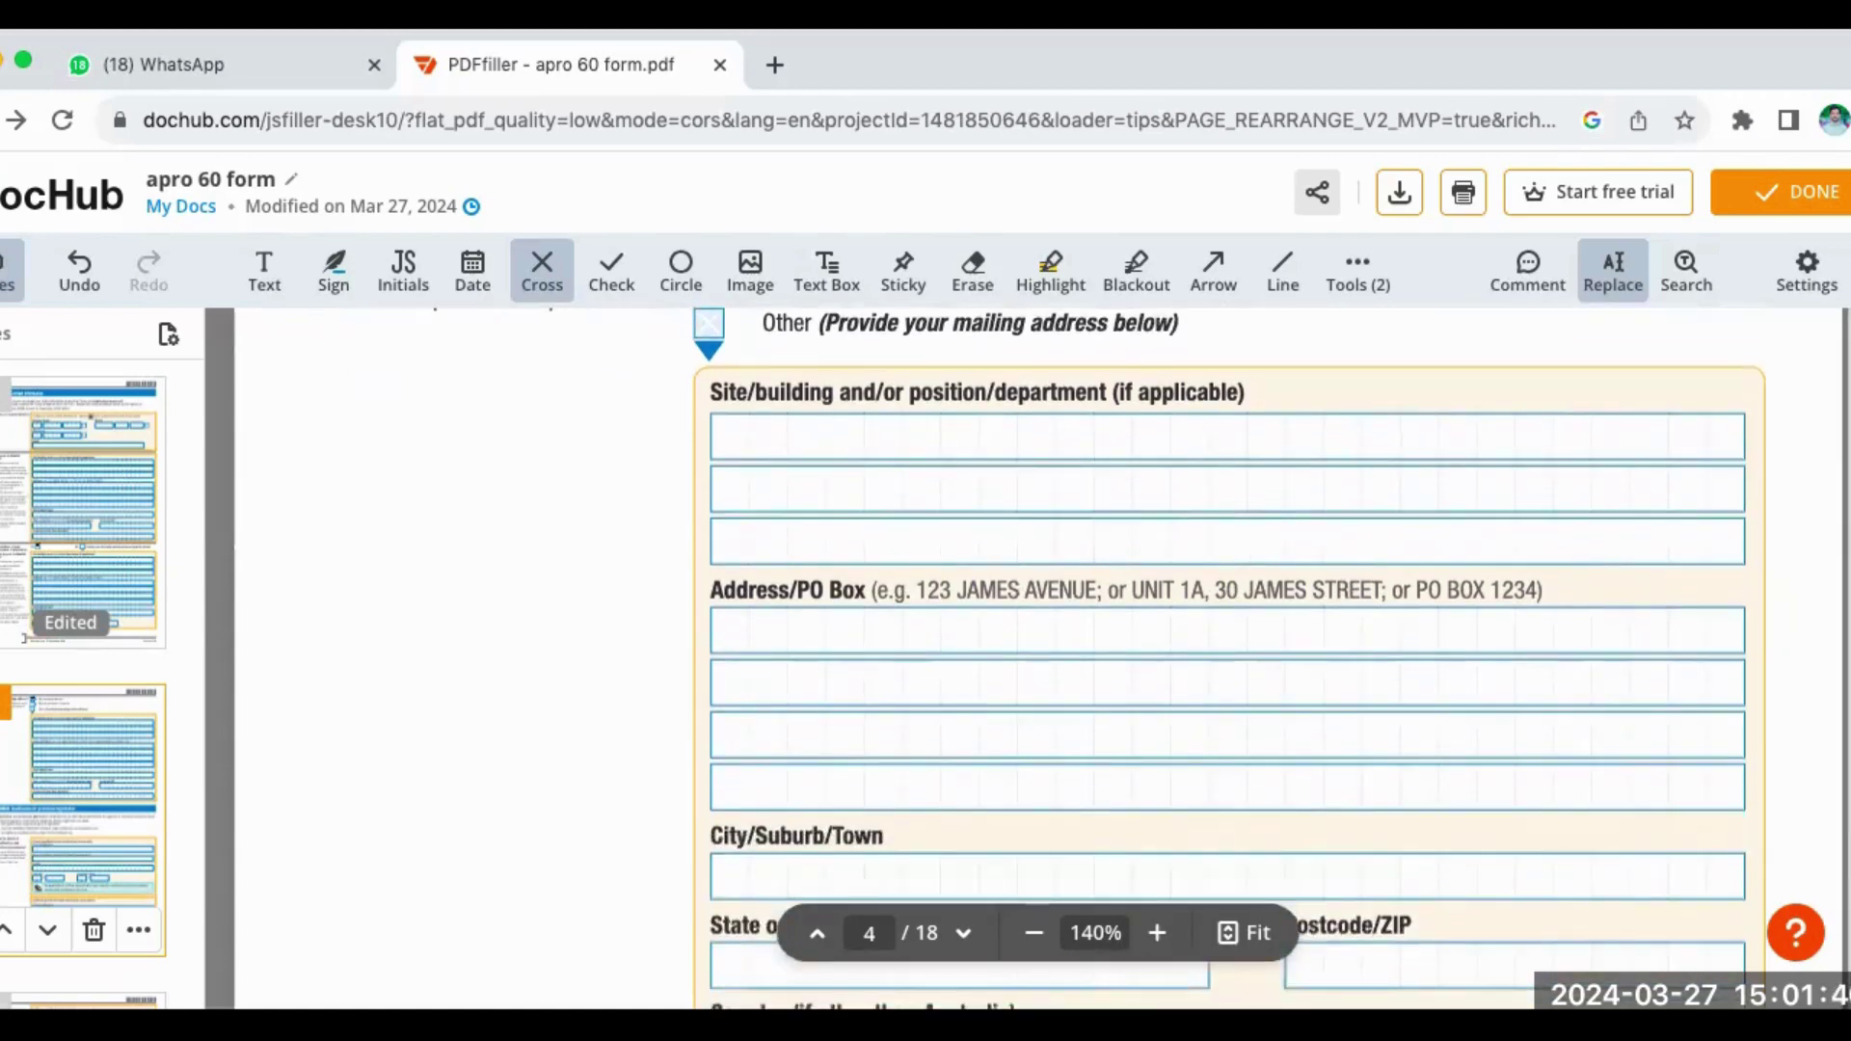
scroll(1079, 656, down, 4)
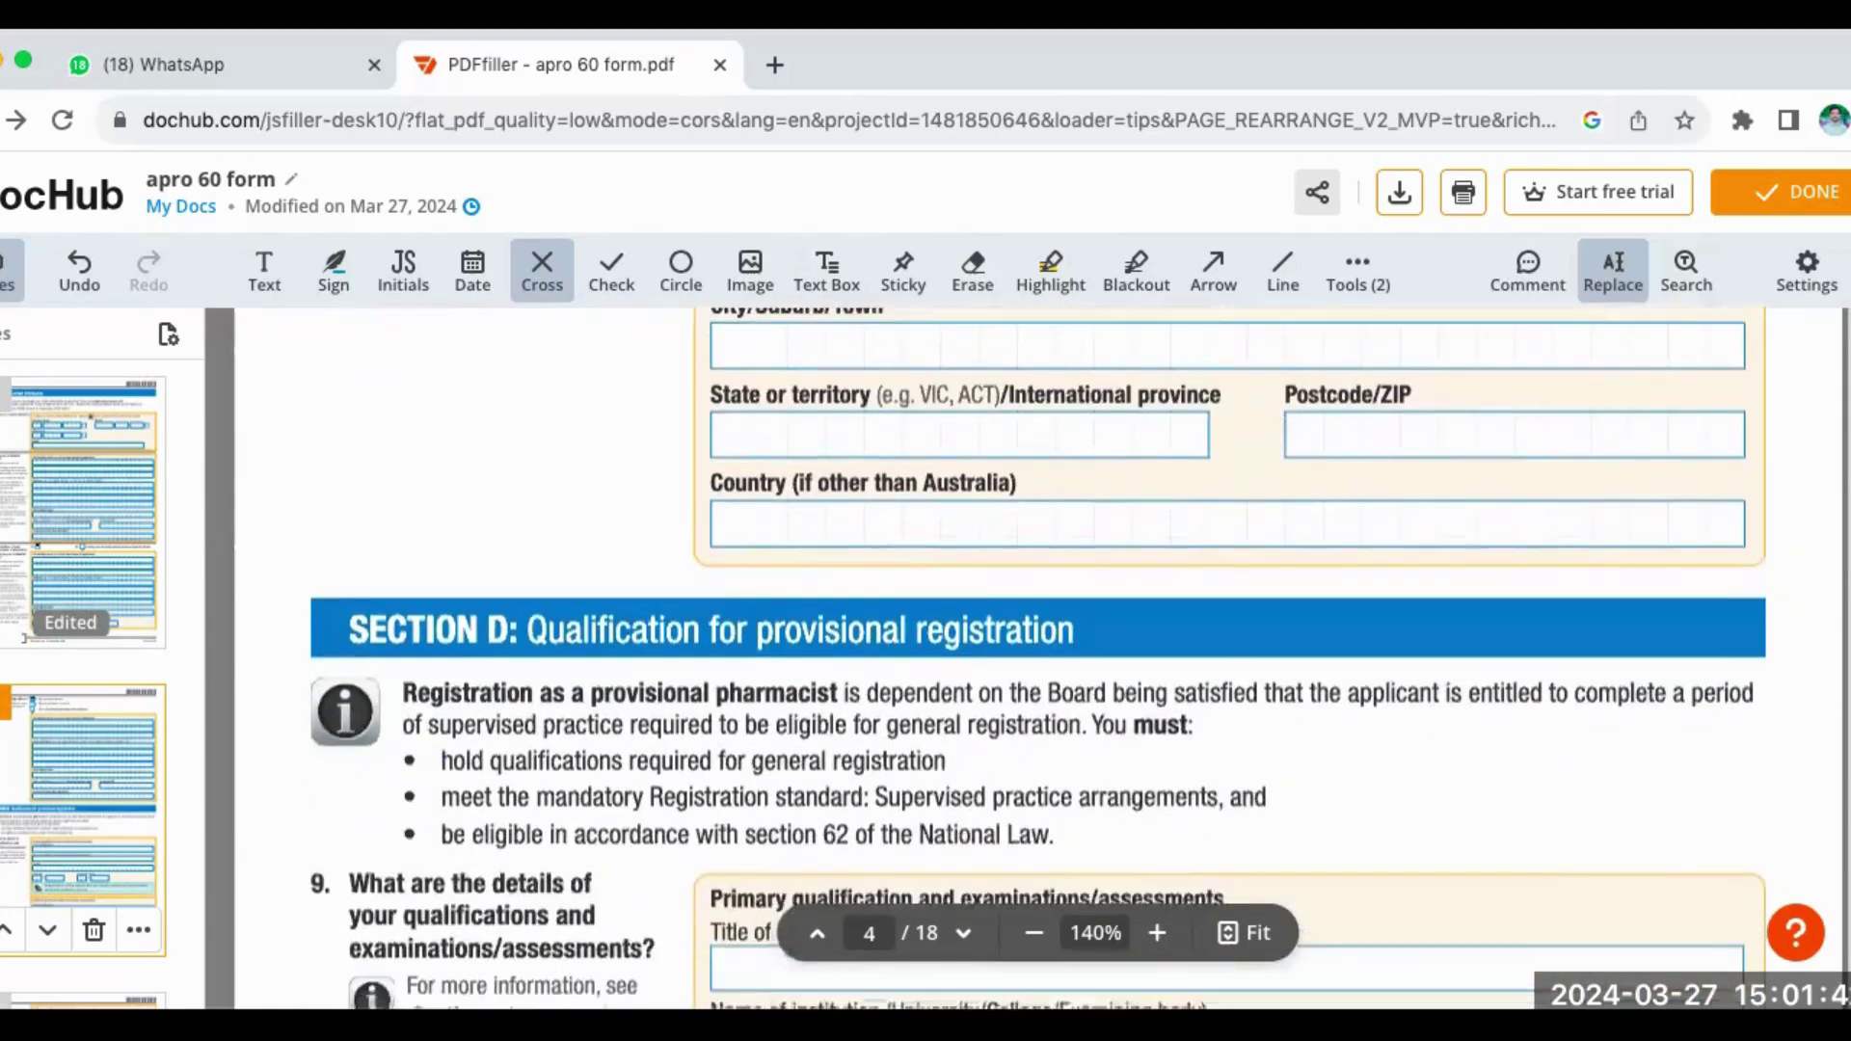
scroll(1080, 655, down, 3)
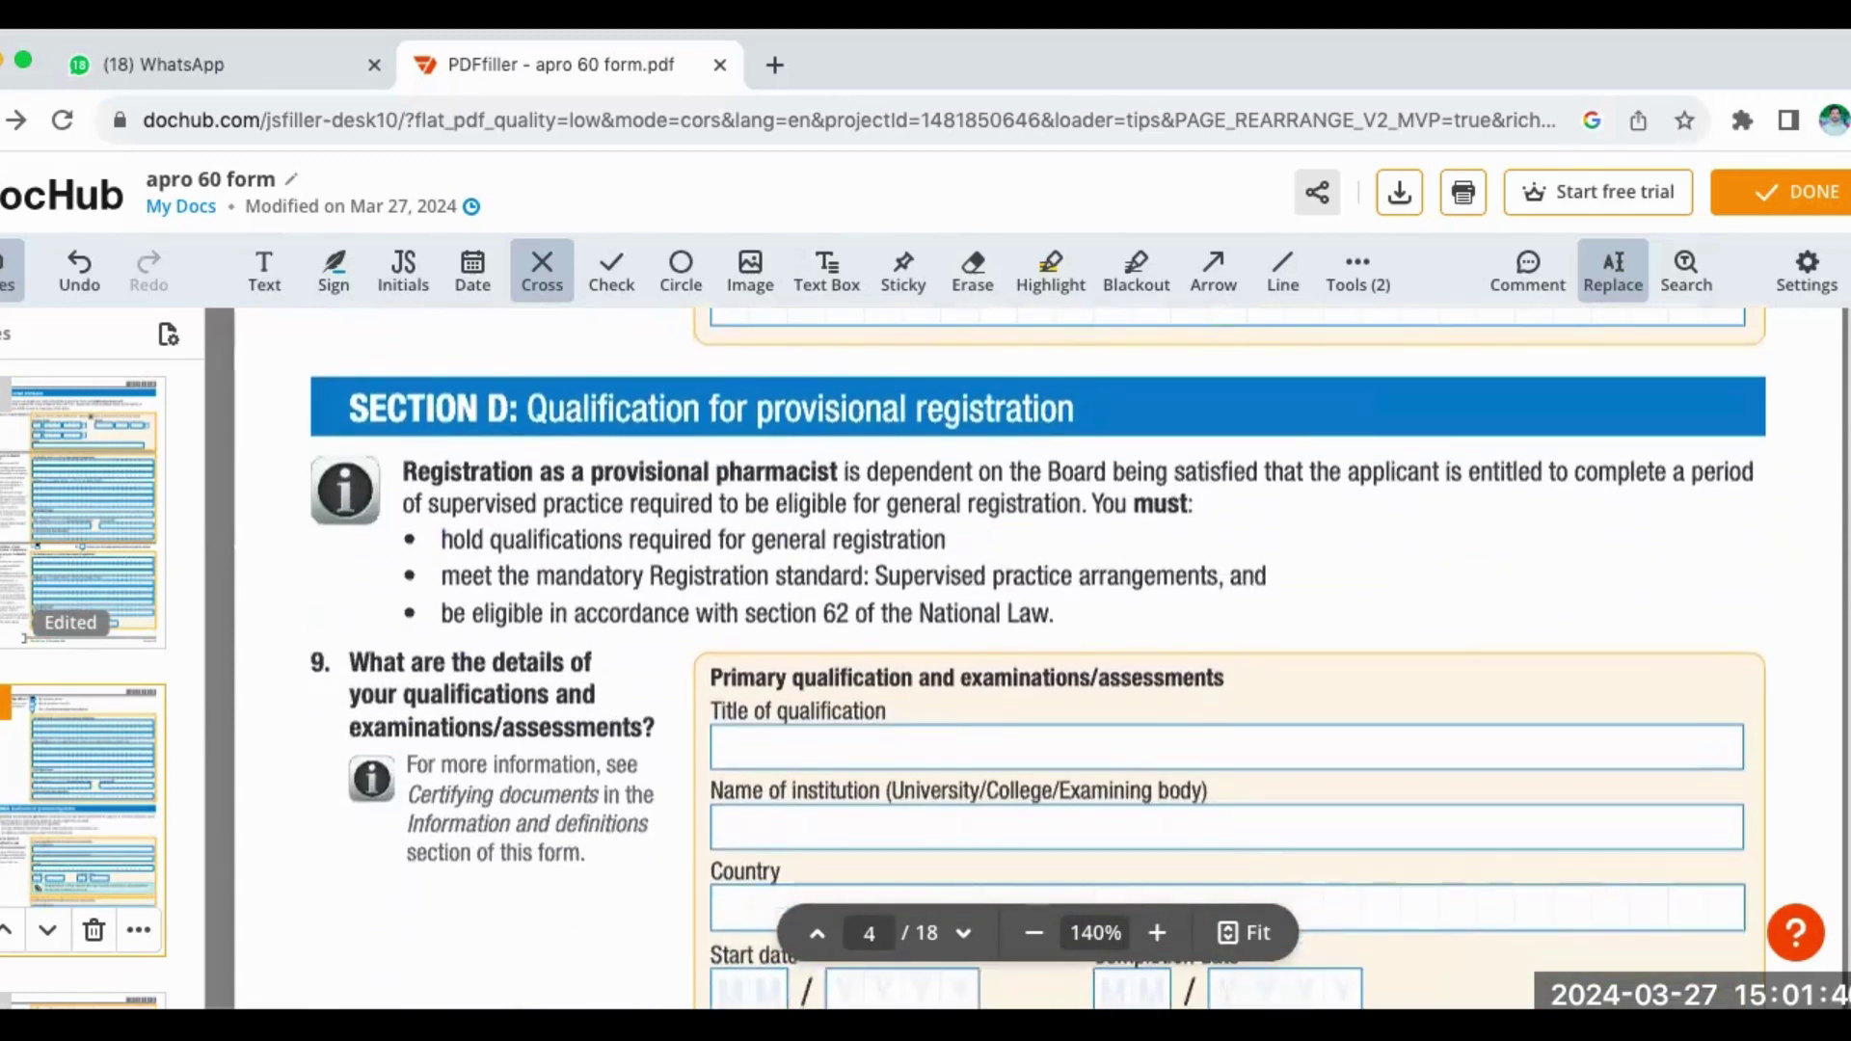
scroll(1080, 655, down, 2)
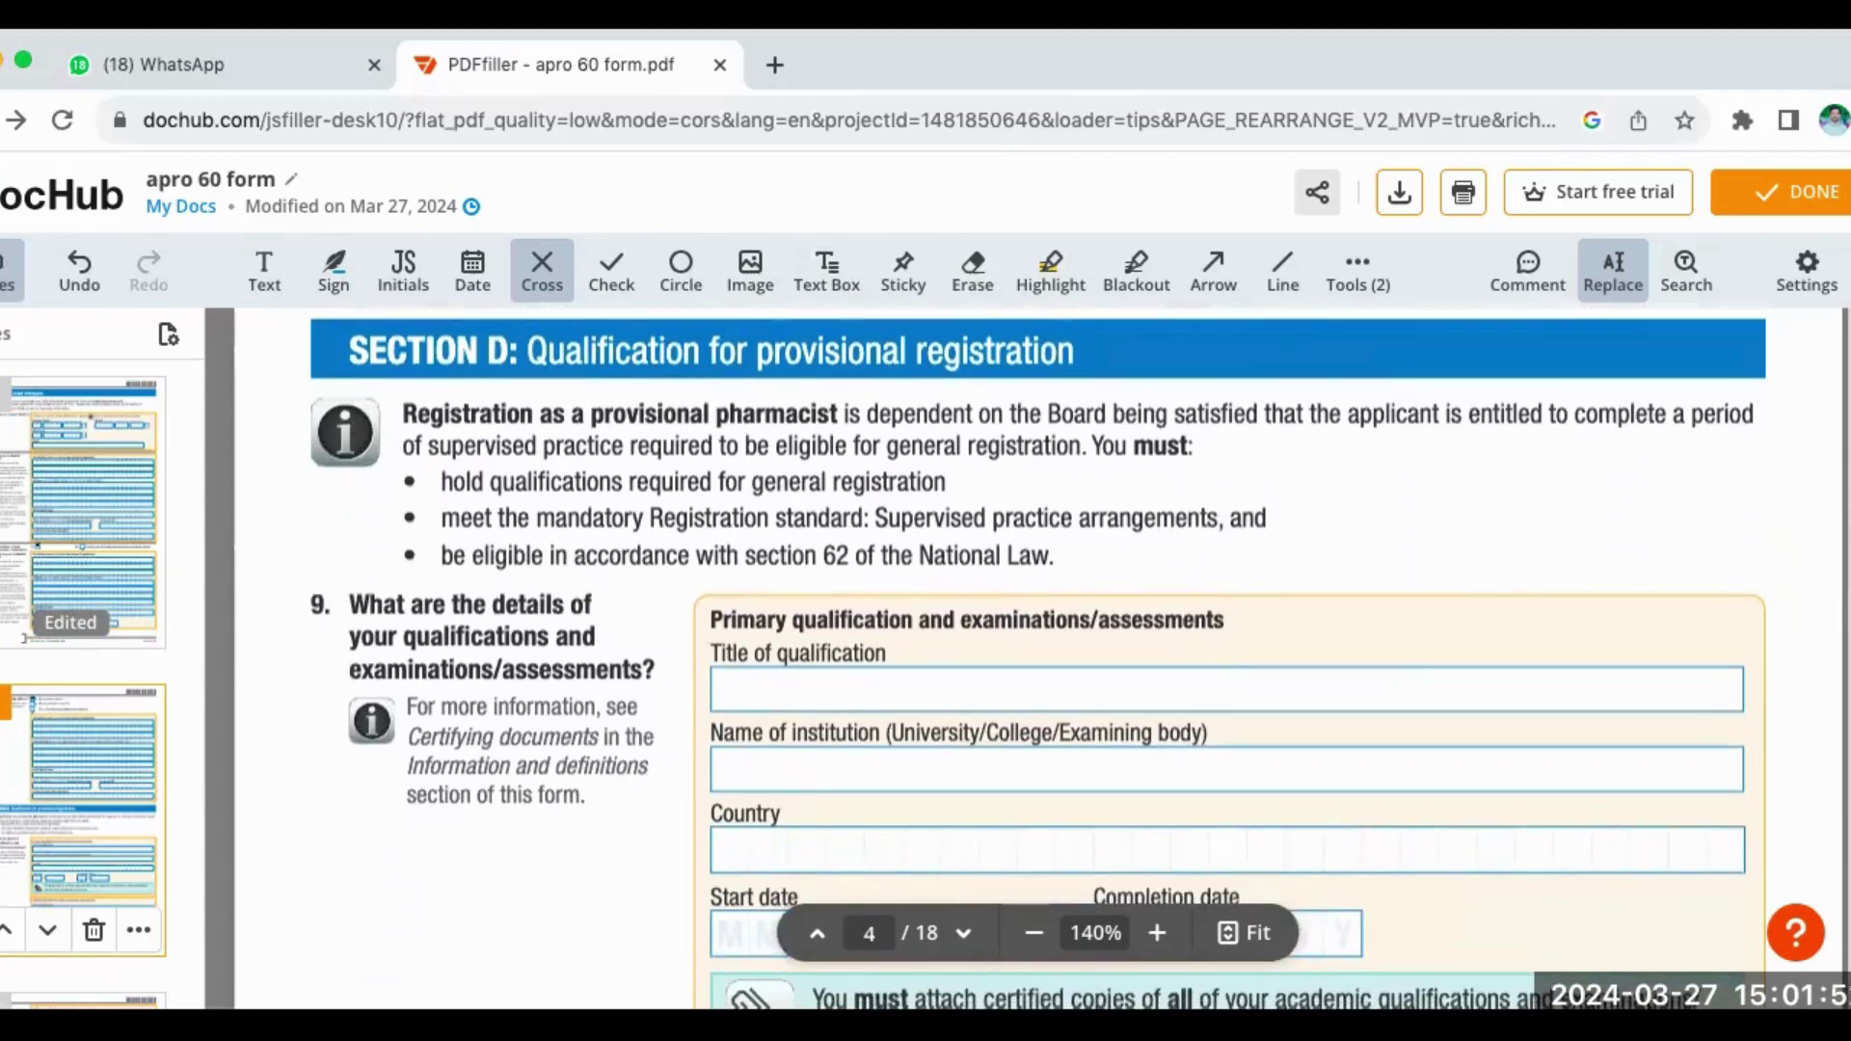
scroll(1080, 656, down, 3)
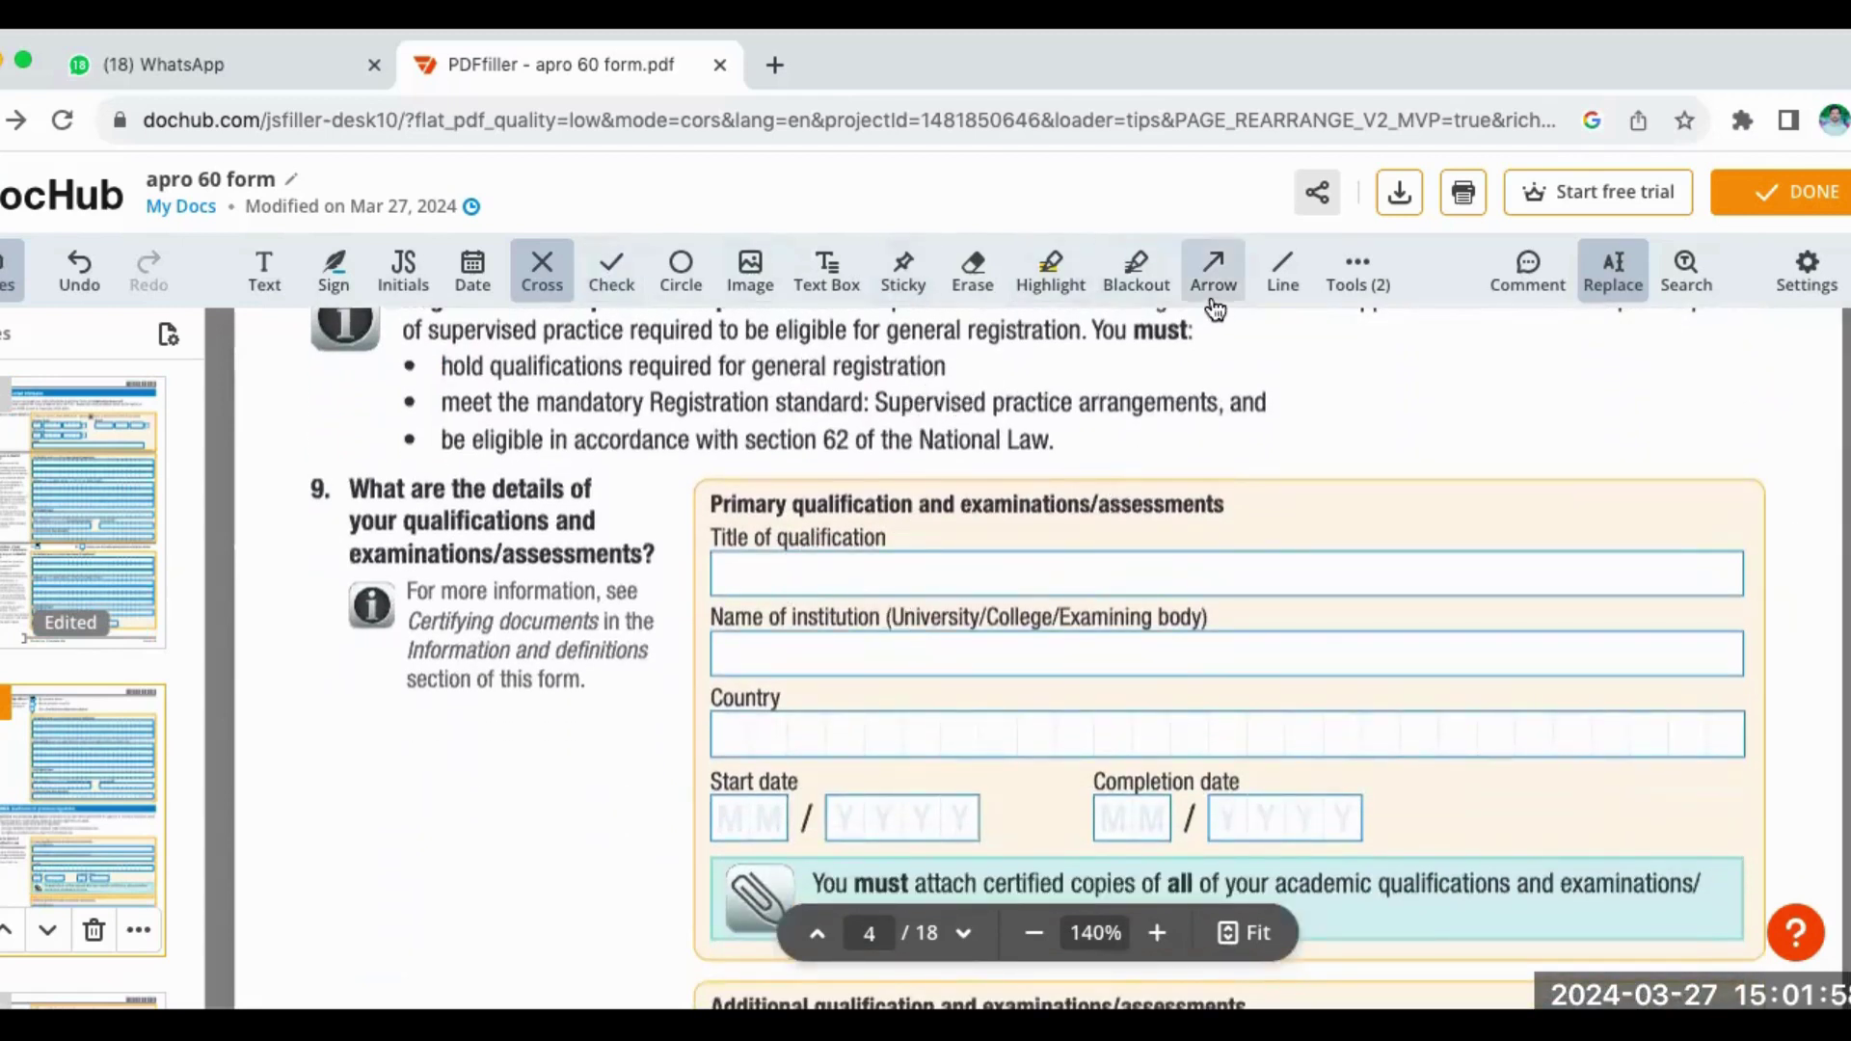
click(263, 273)
click(766, 571)
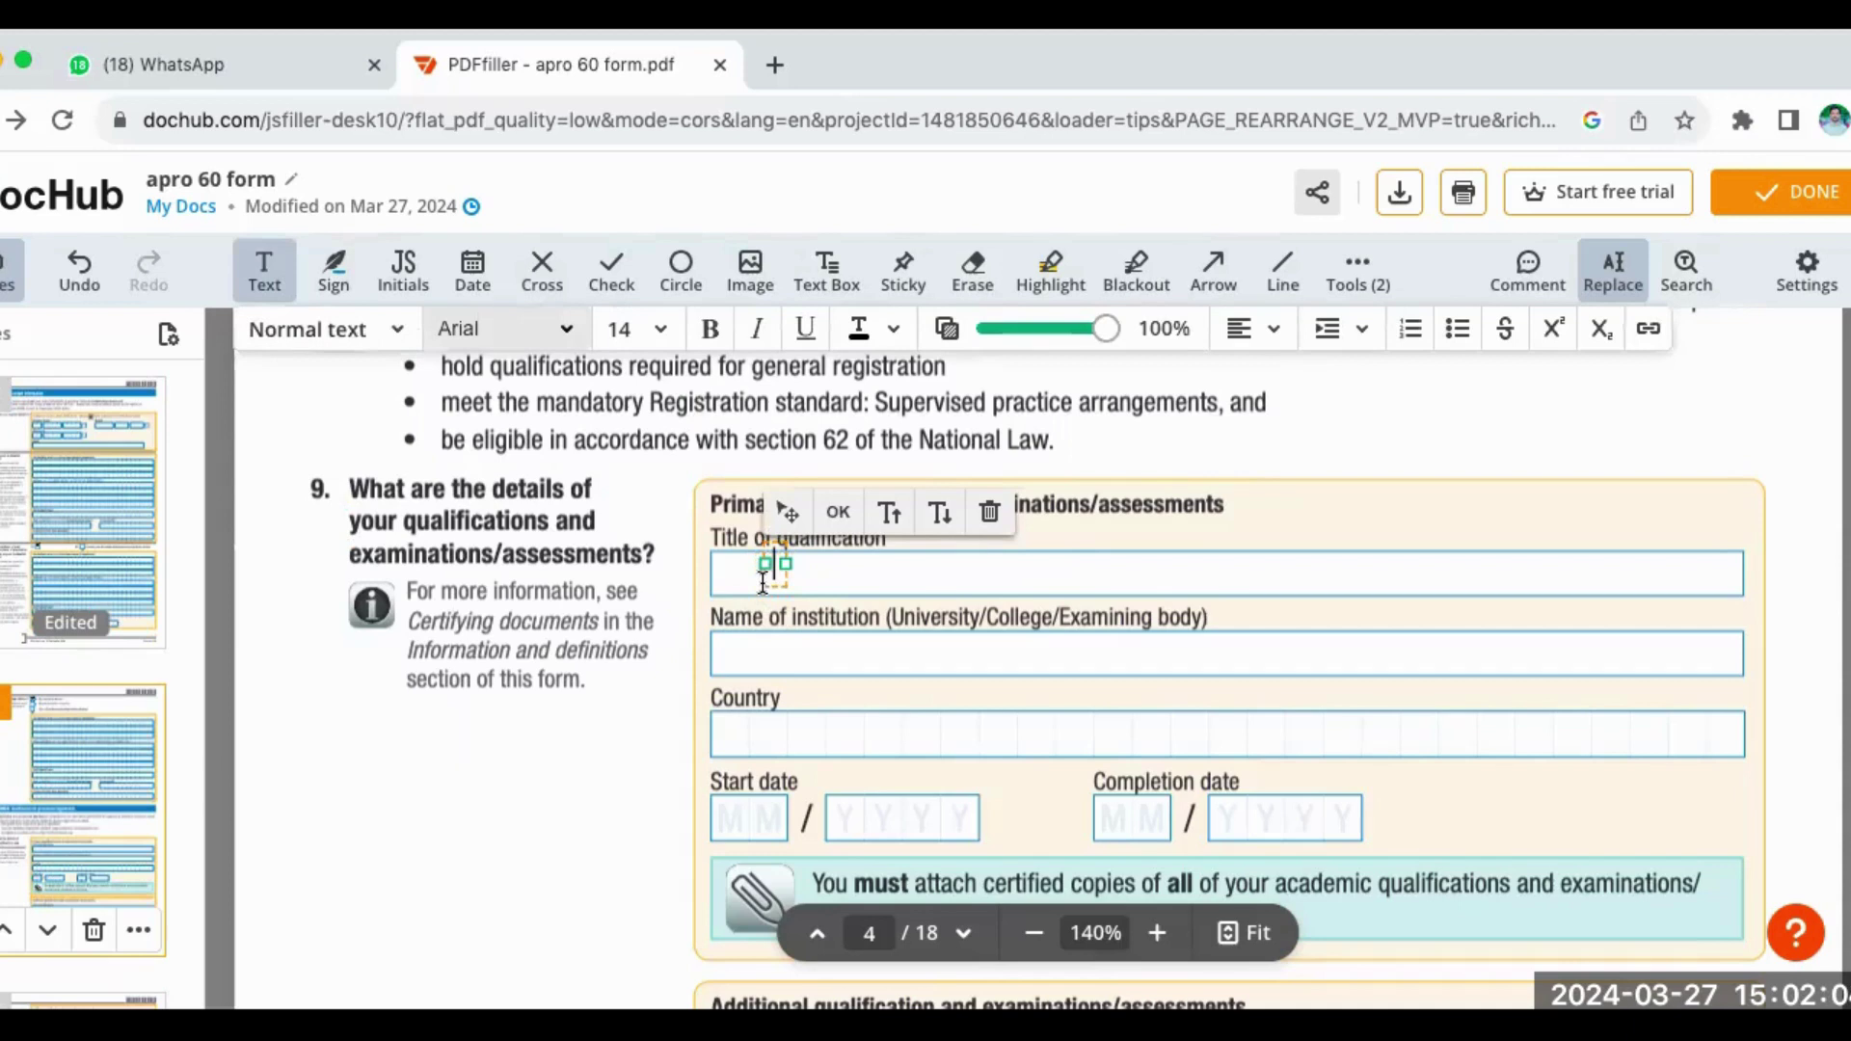
text(Doctor)
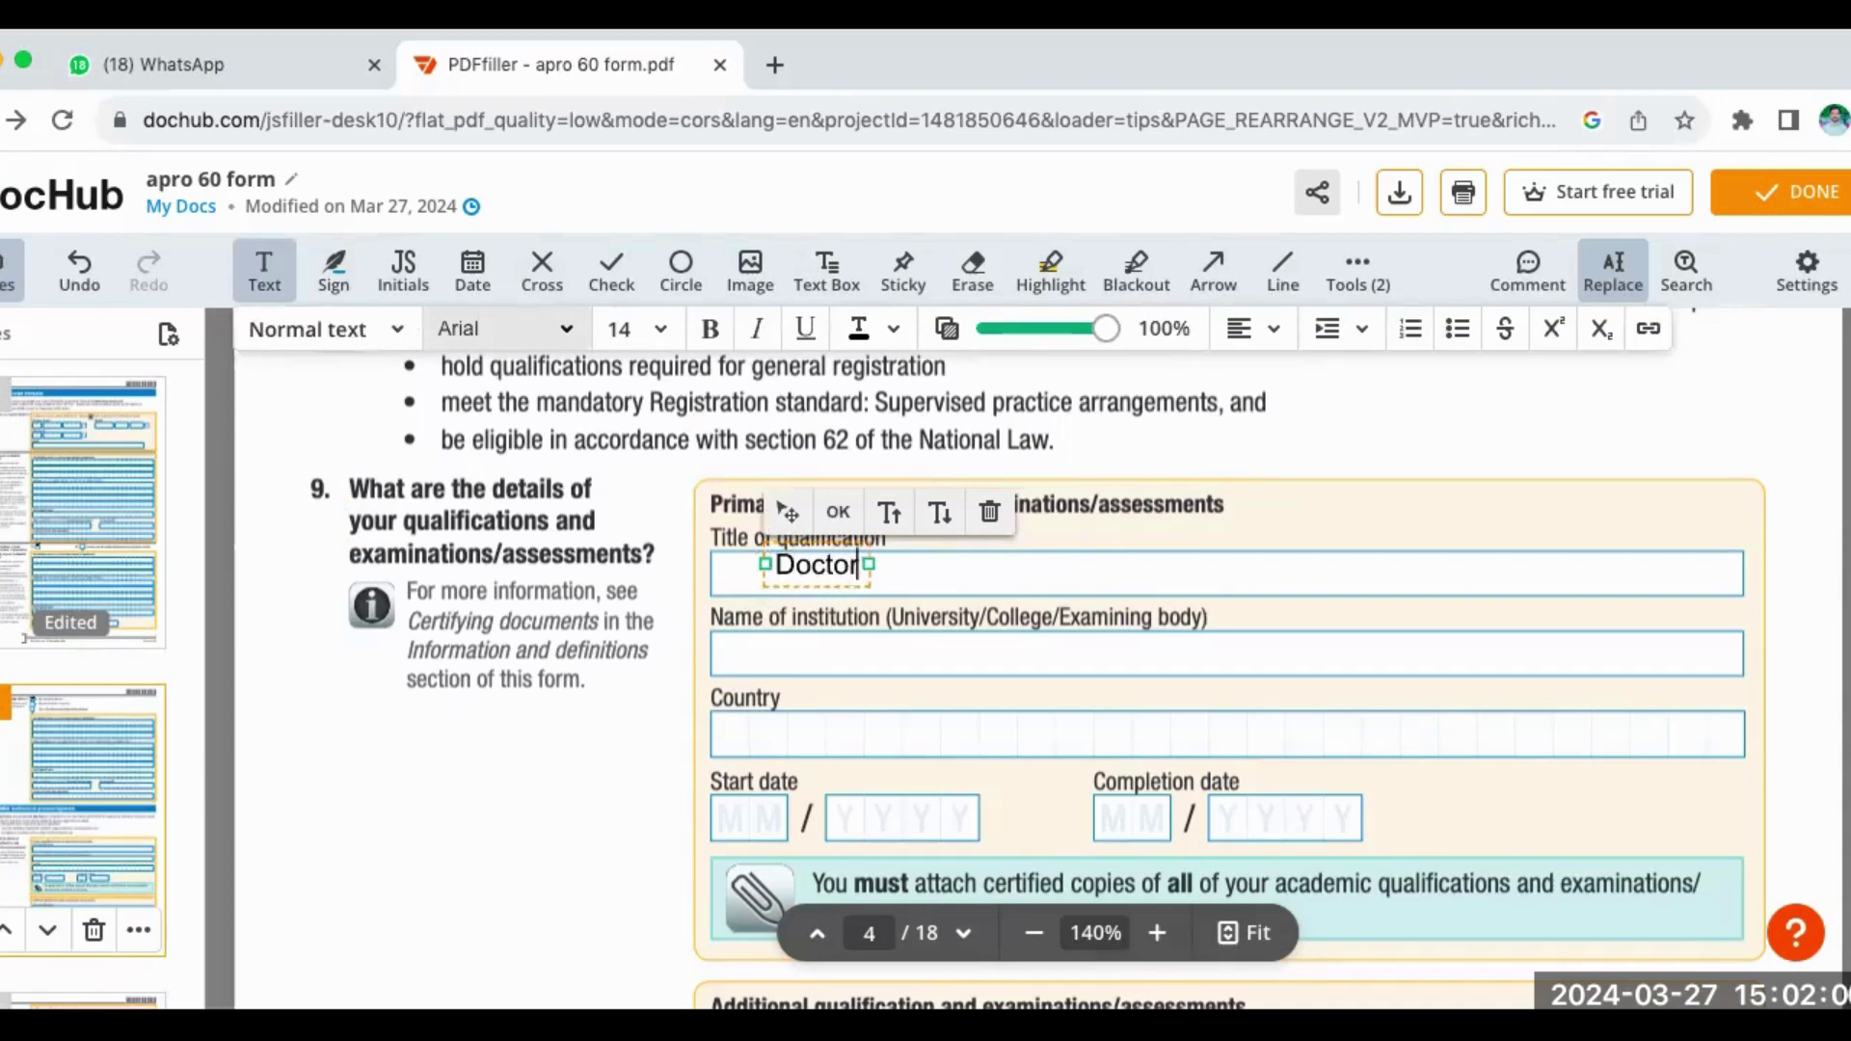
text( of Phar)
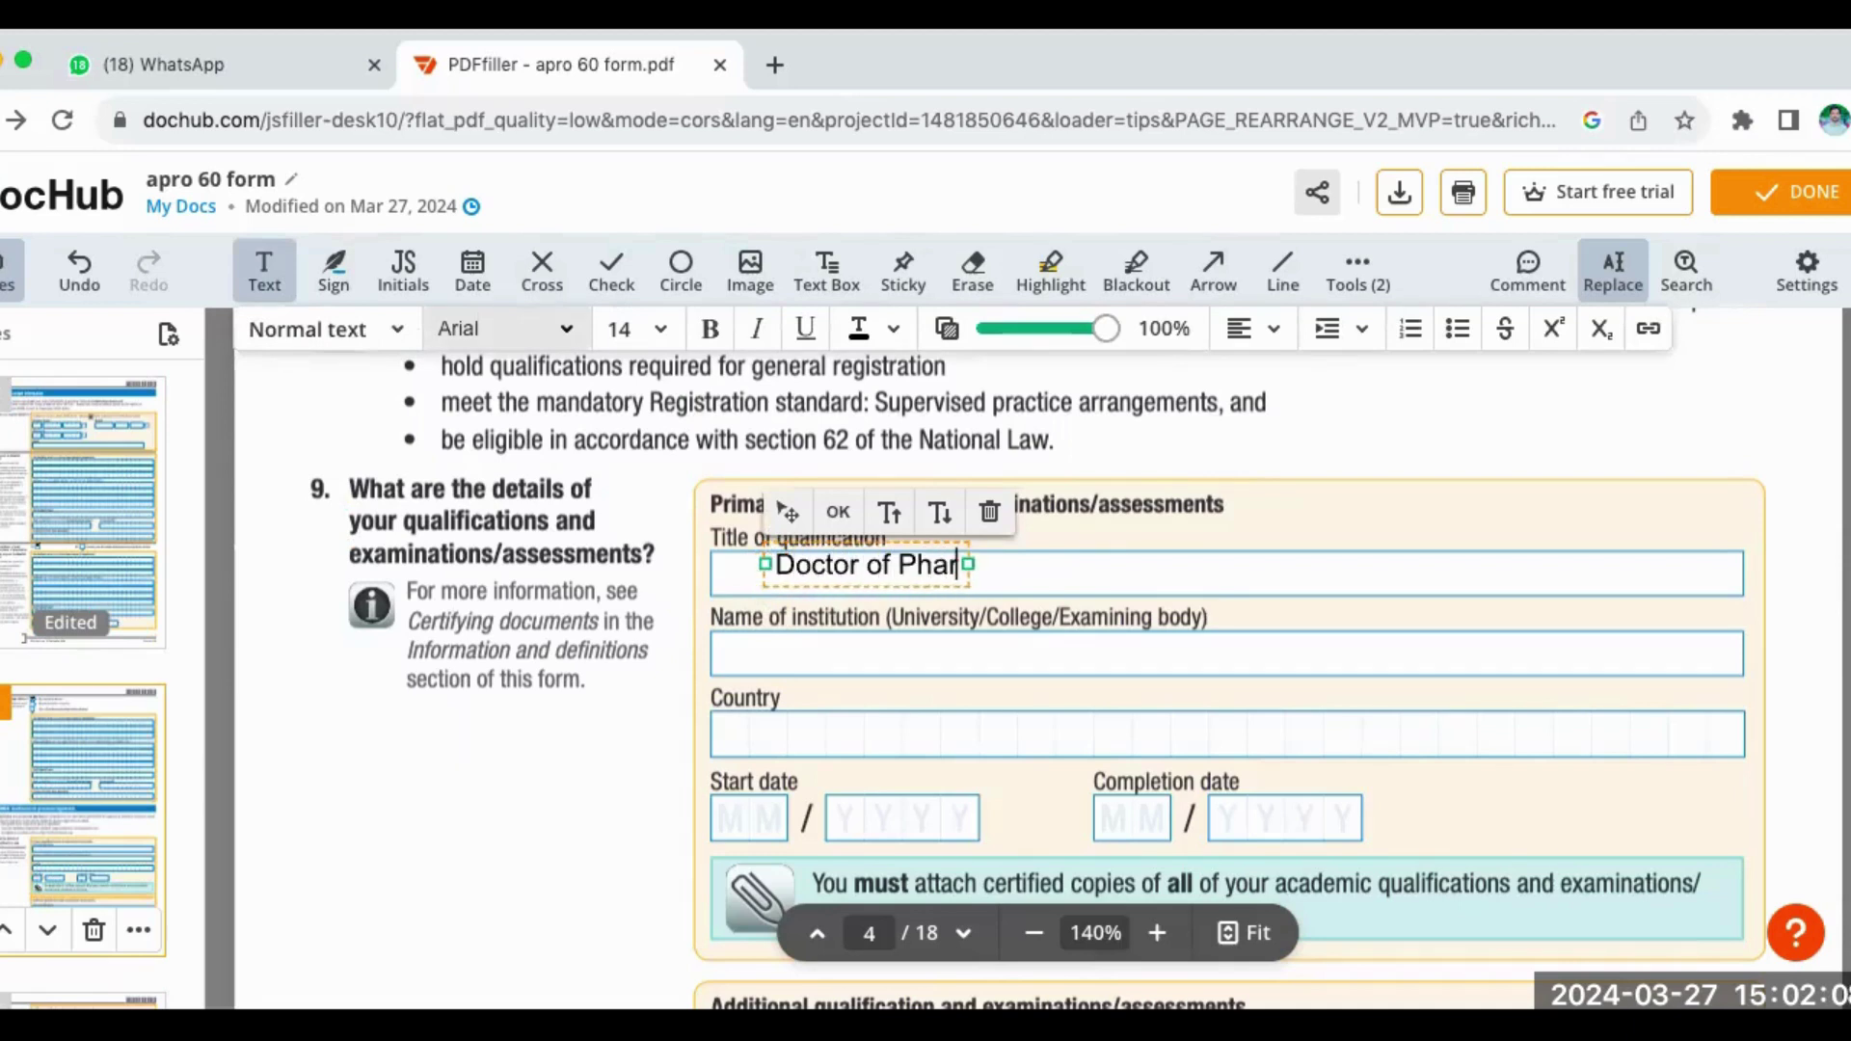
text(macy)
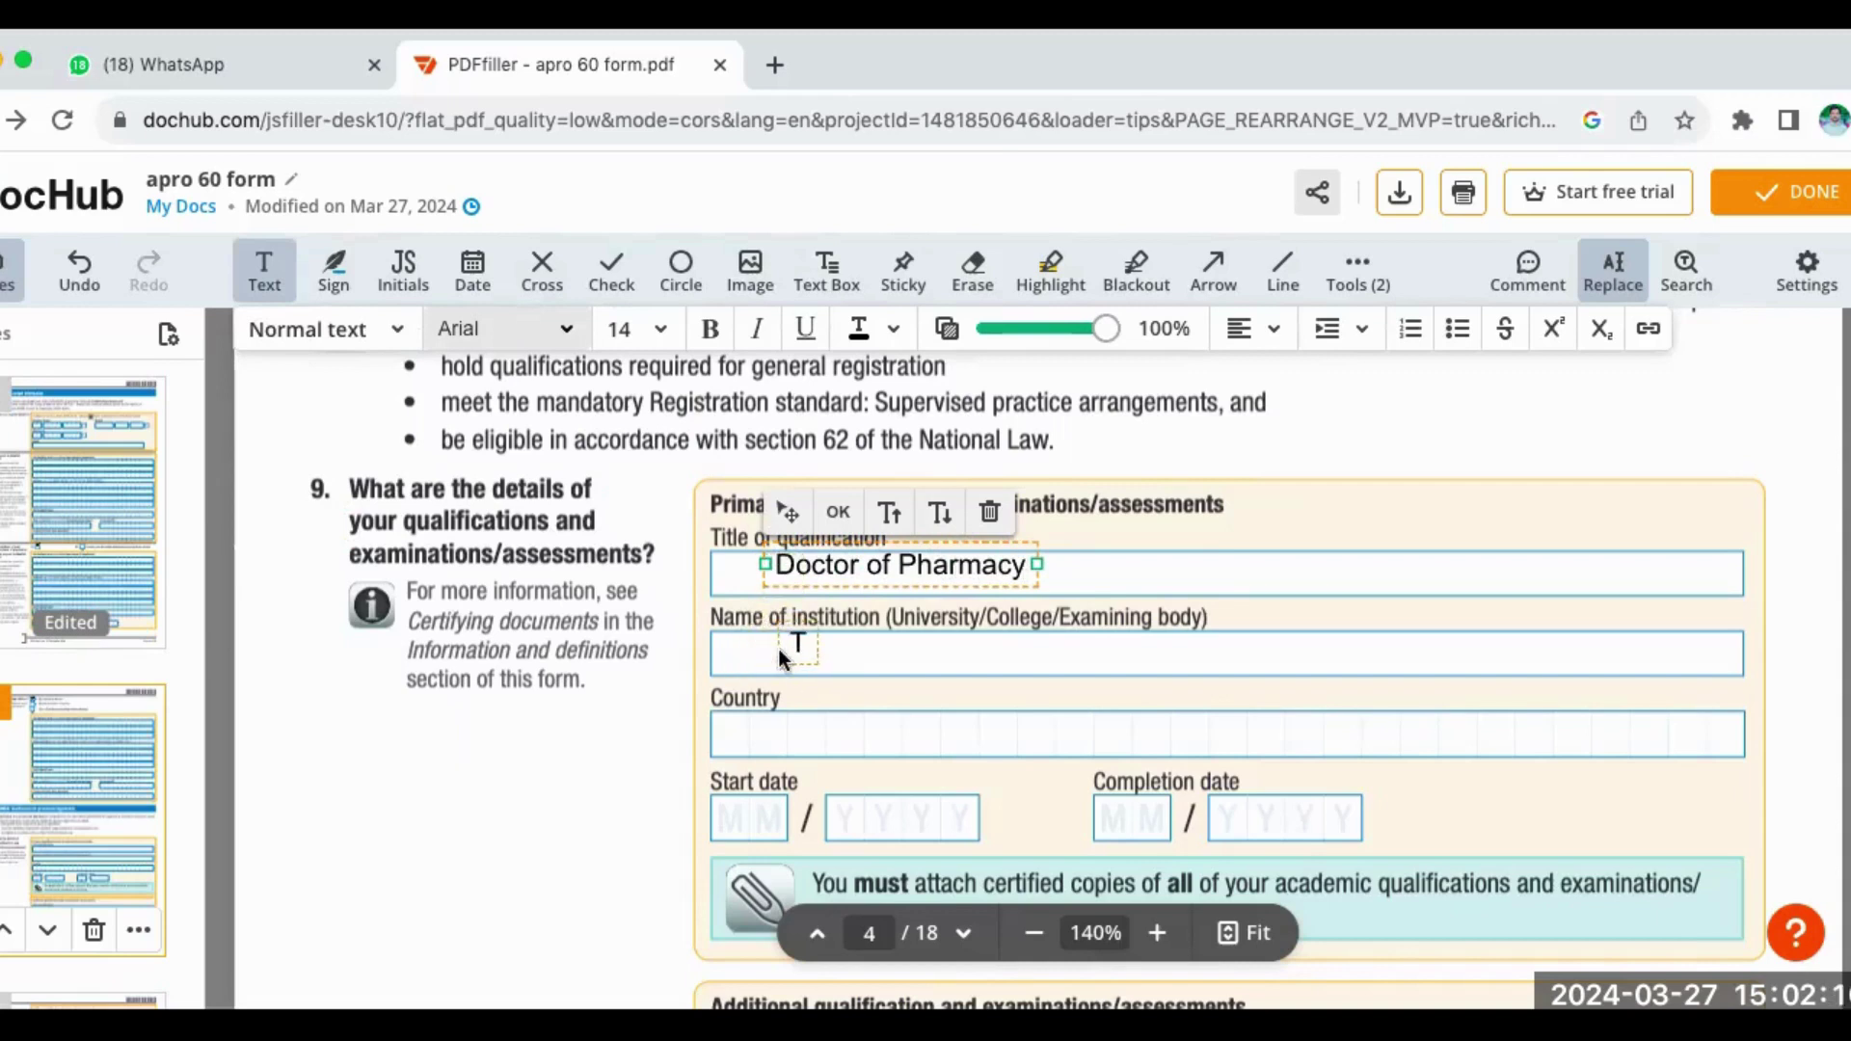
- Enter University of peshawar as the institution and Pakistan as the country of the primary qualification
click(778, 650)
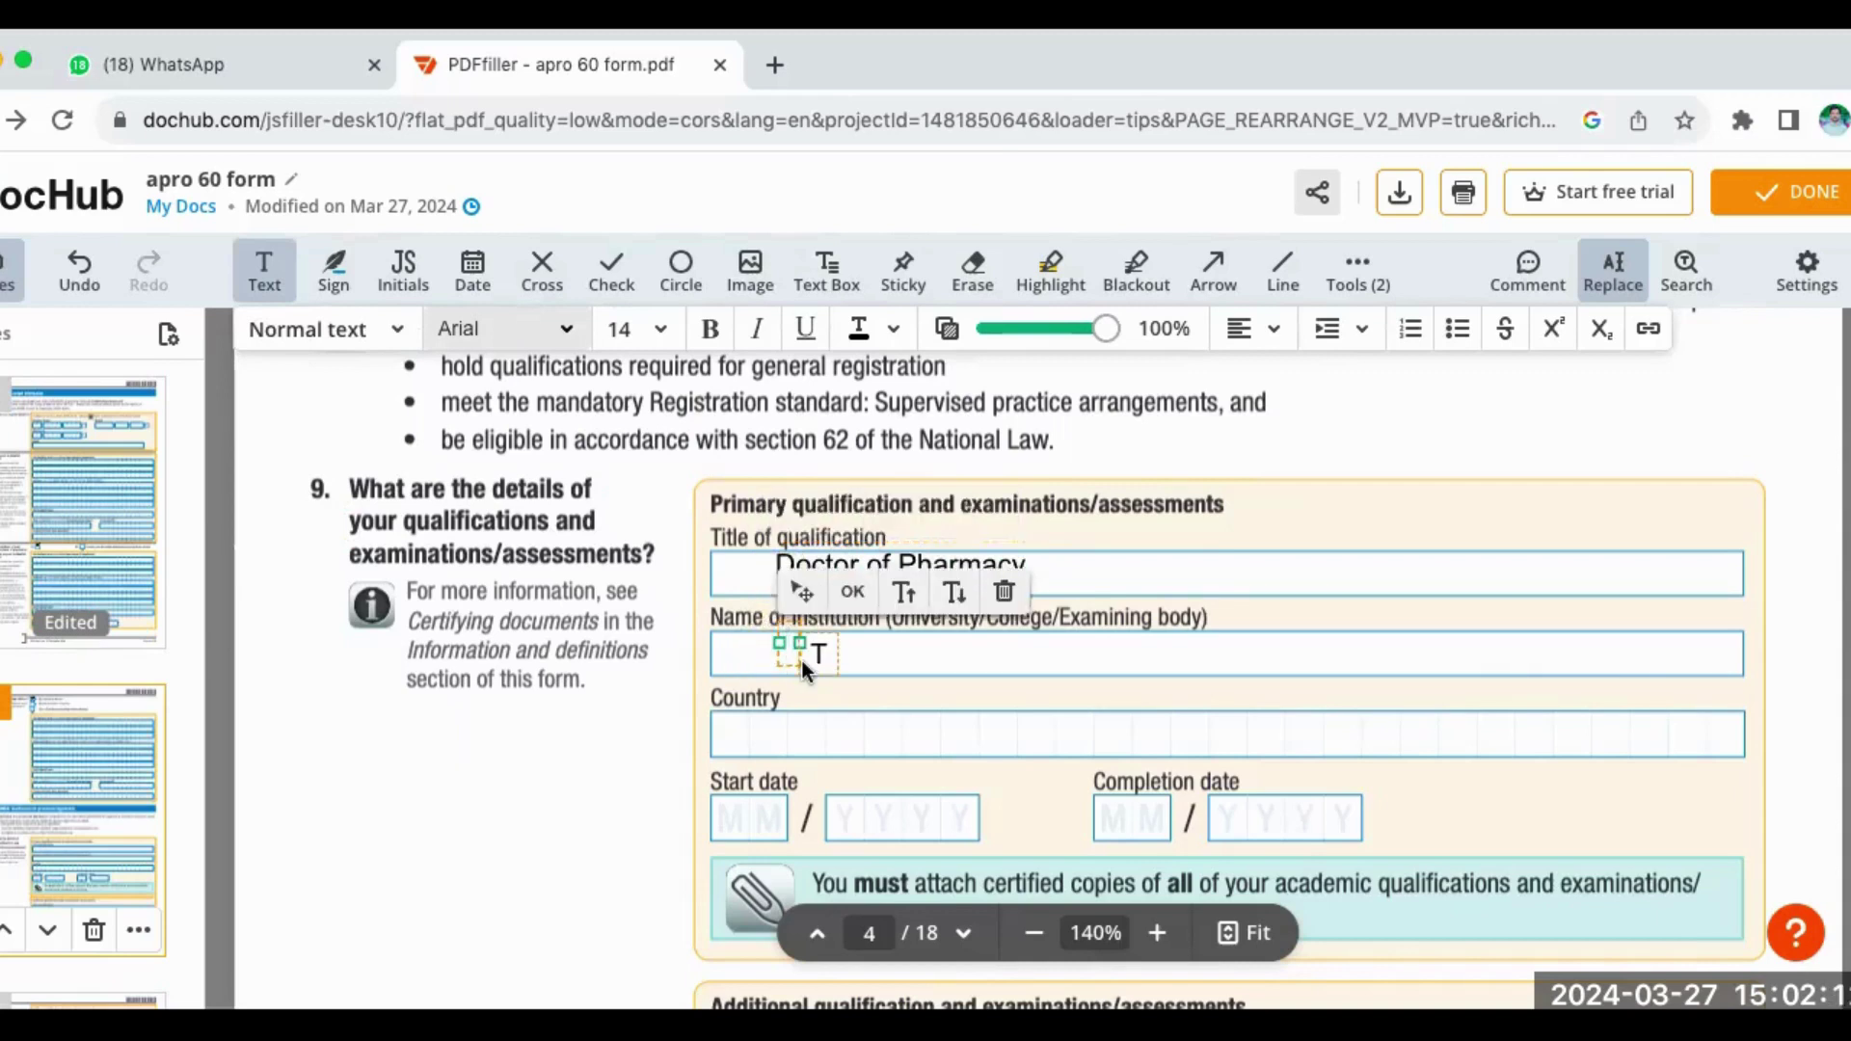
text(University)
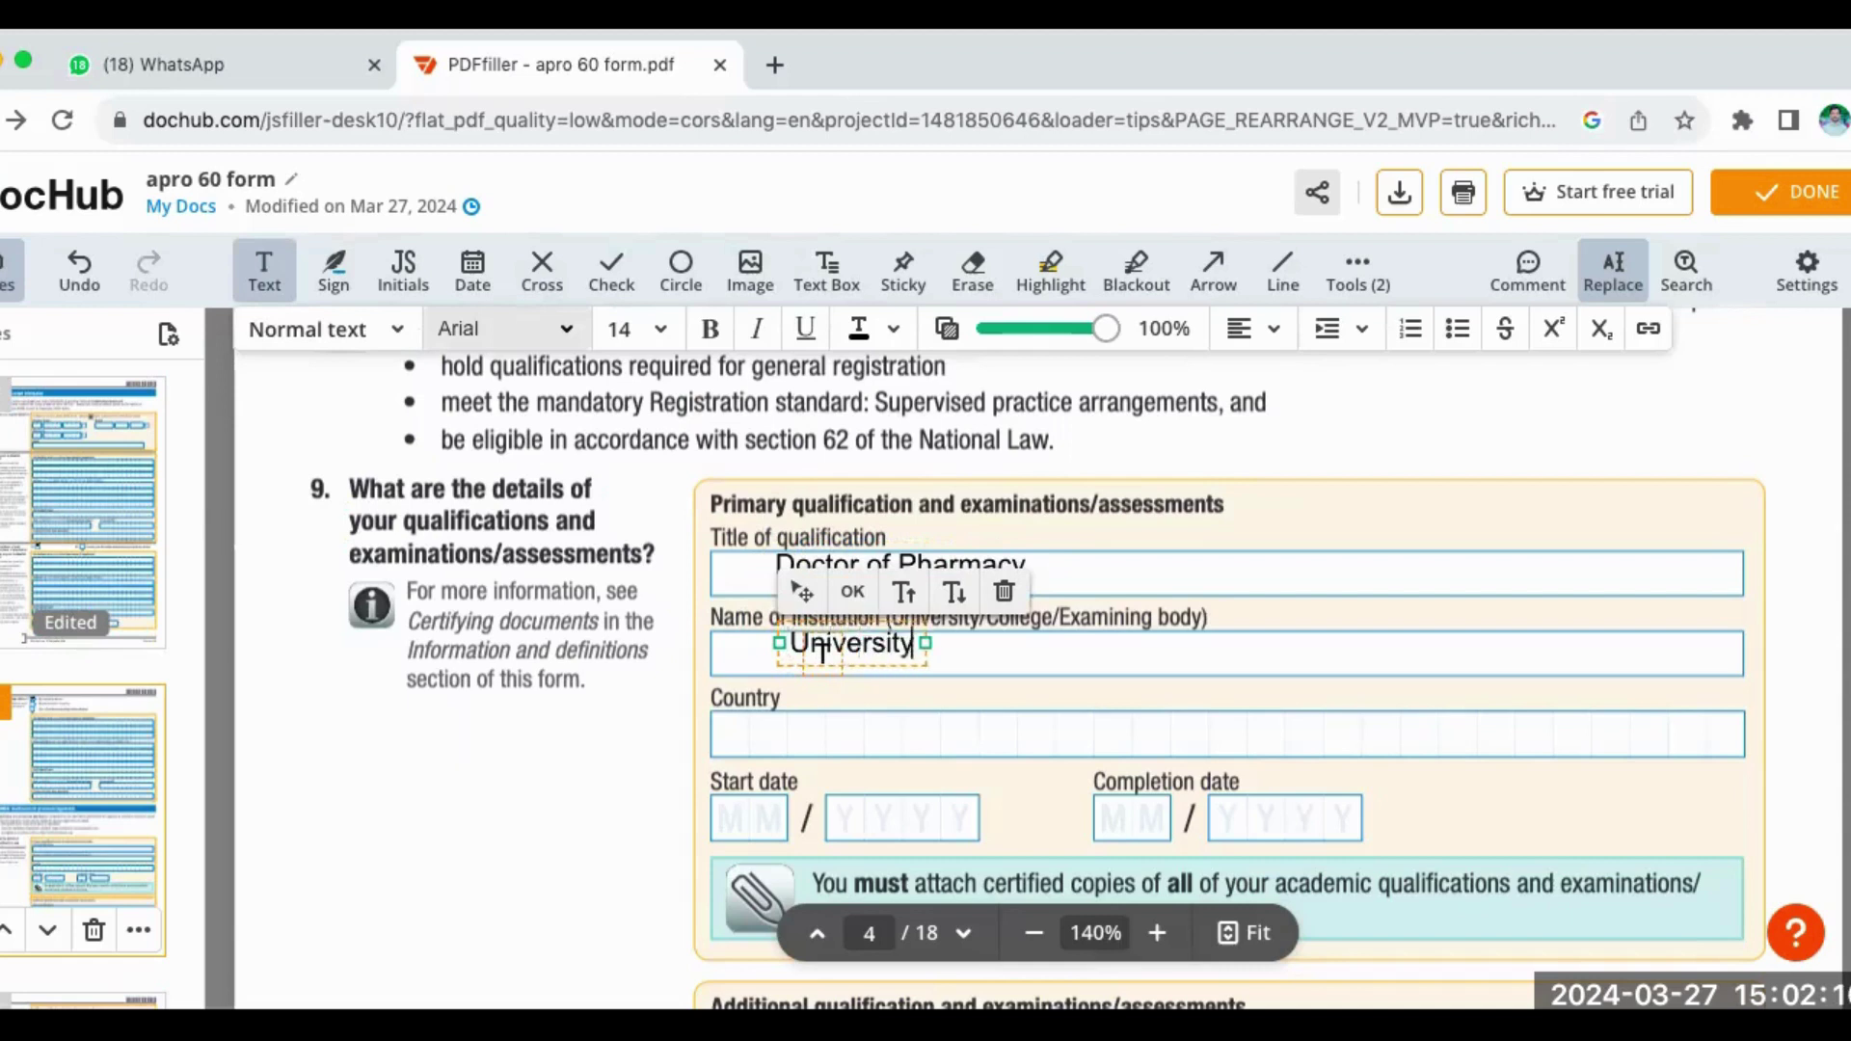
text( of peshawar)
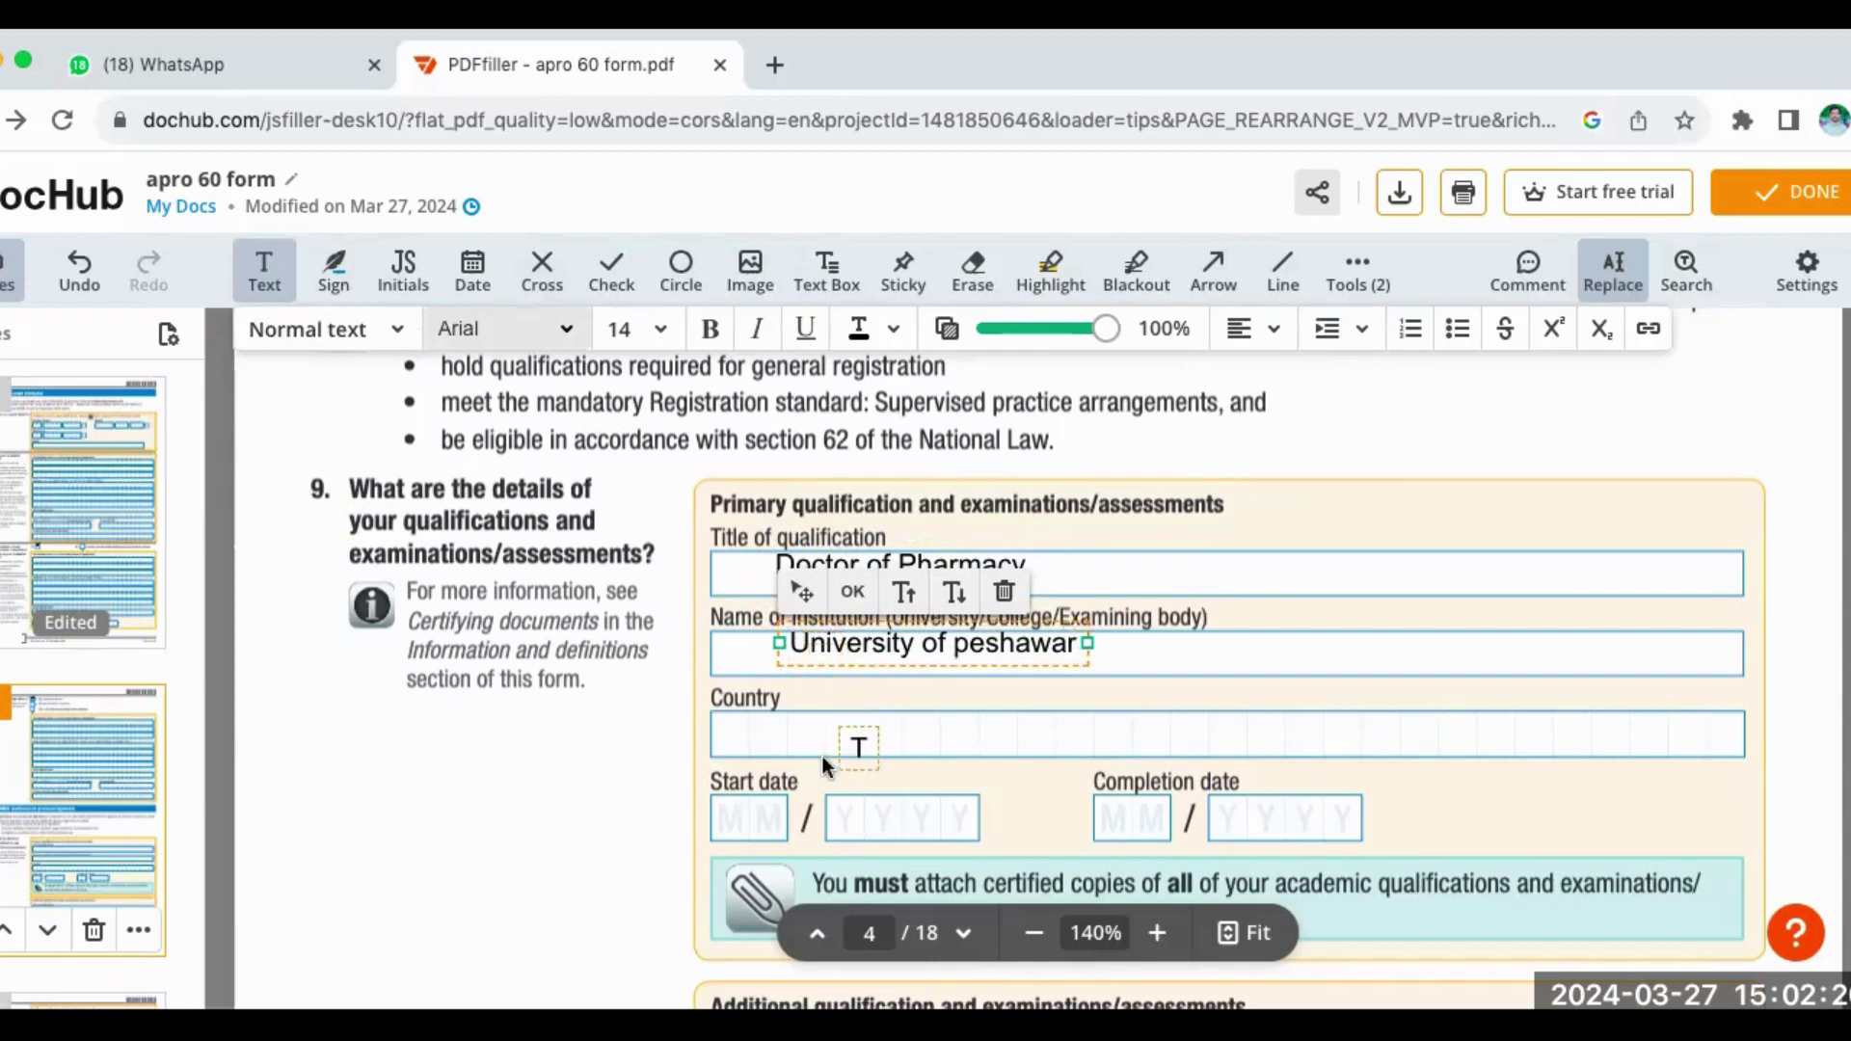
click(782, 742)
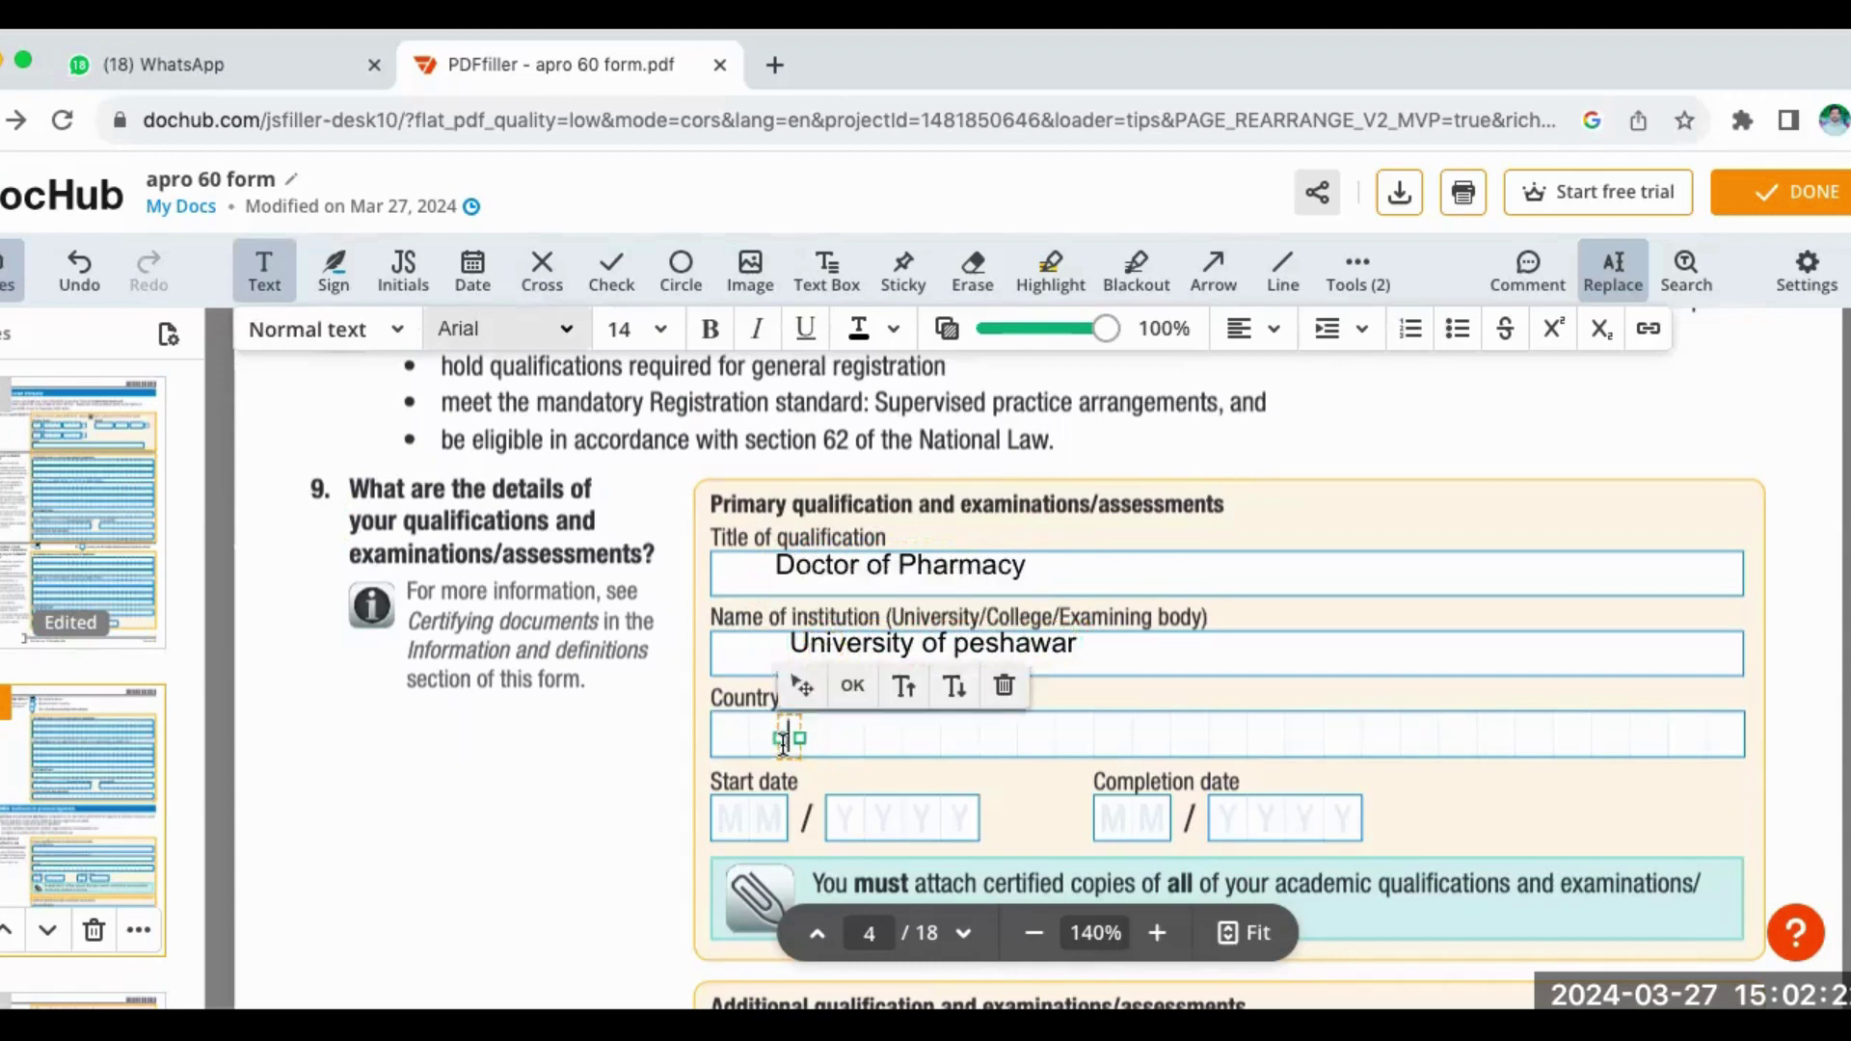
text(Pakis)
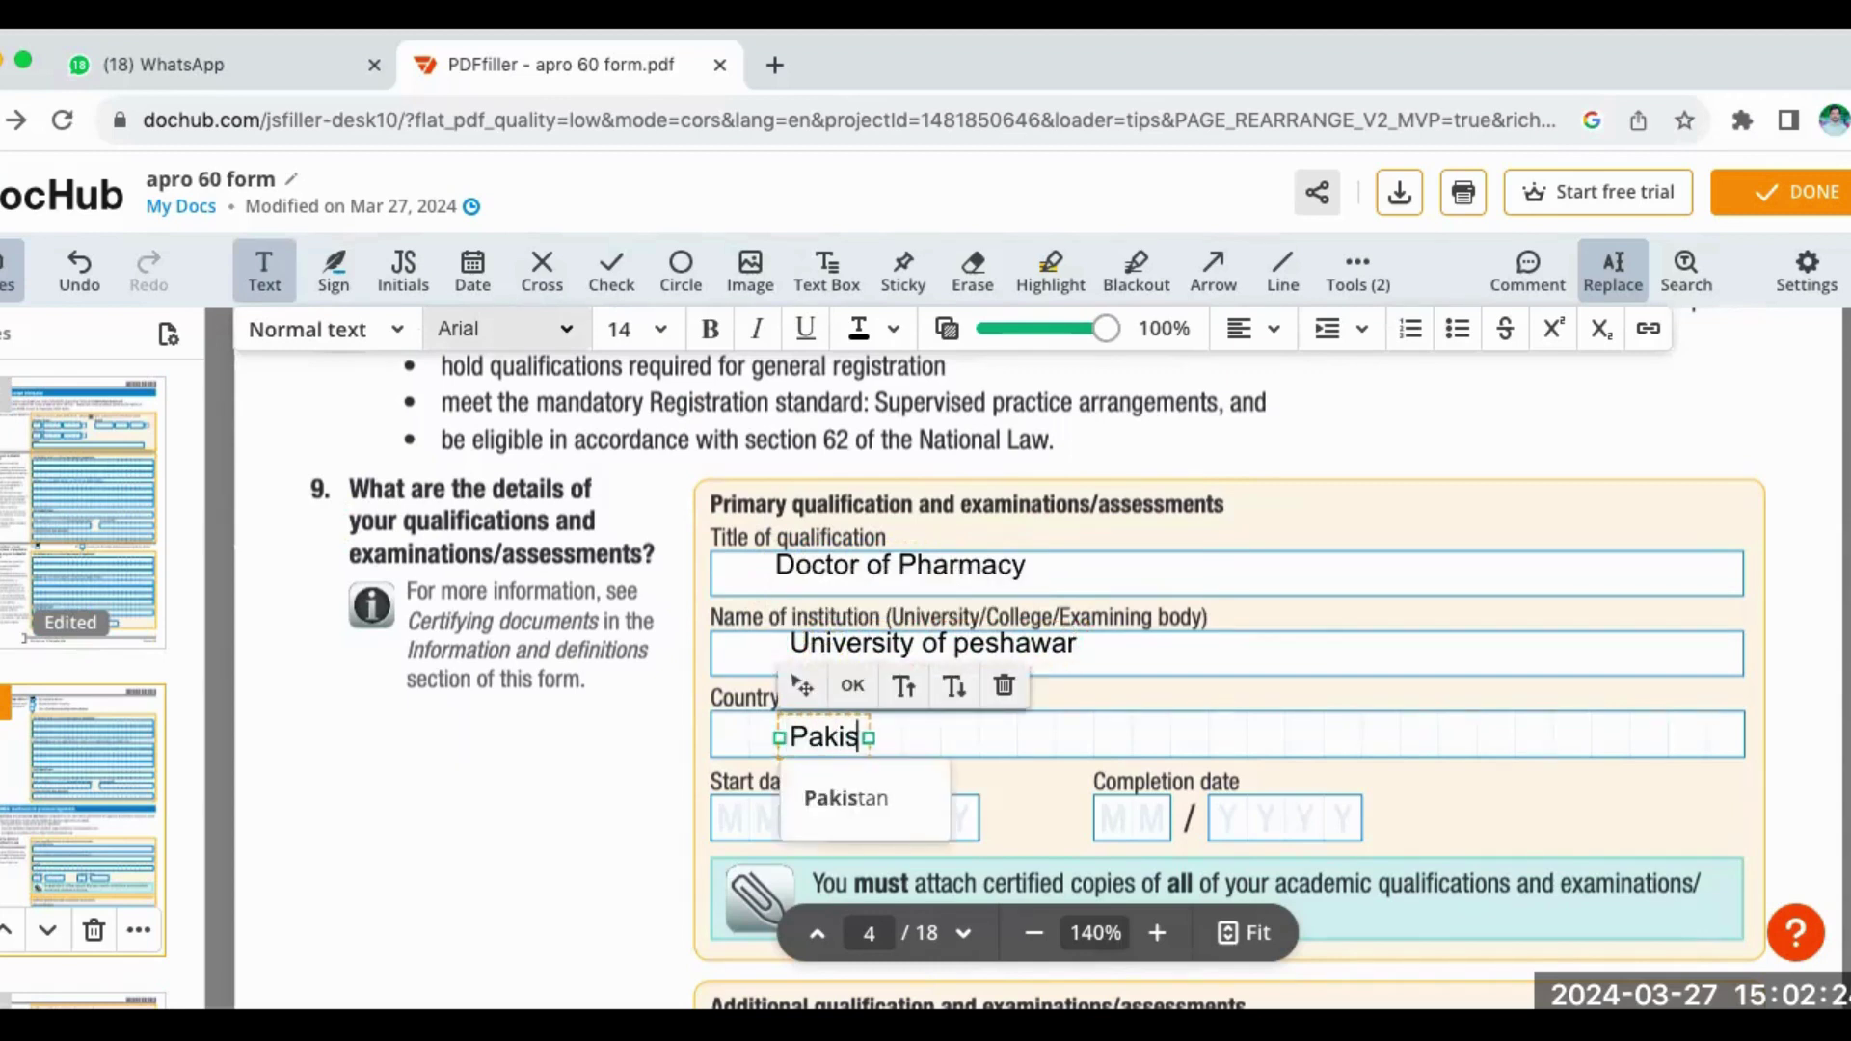
text(tan)
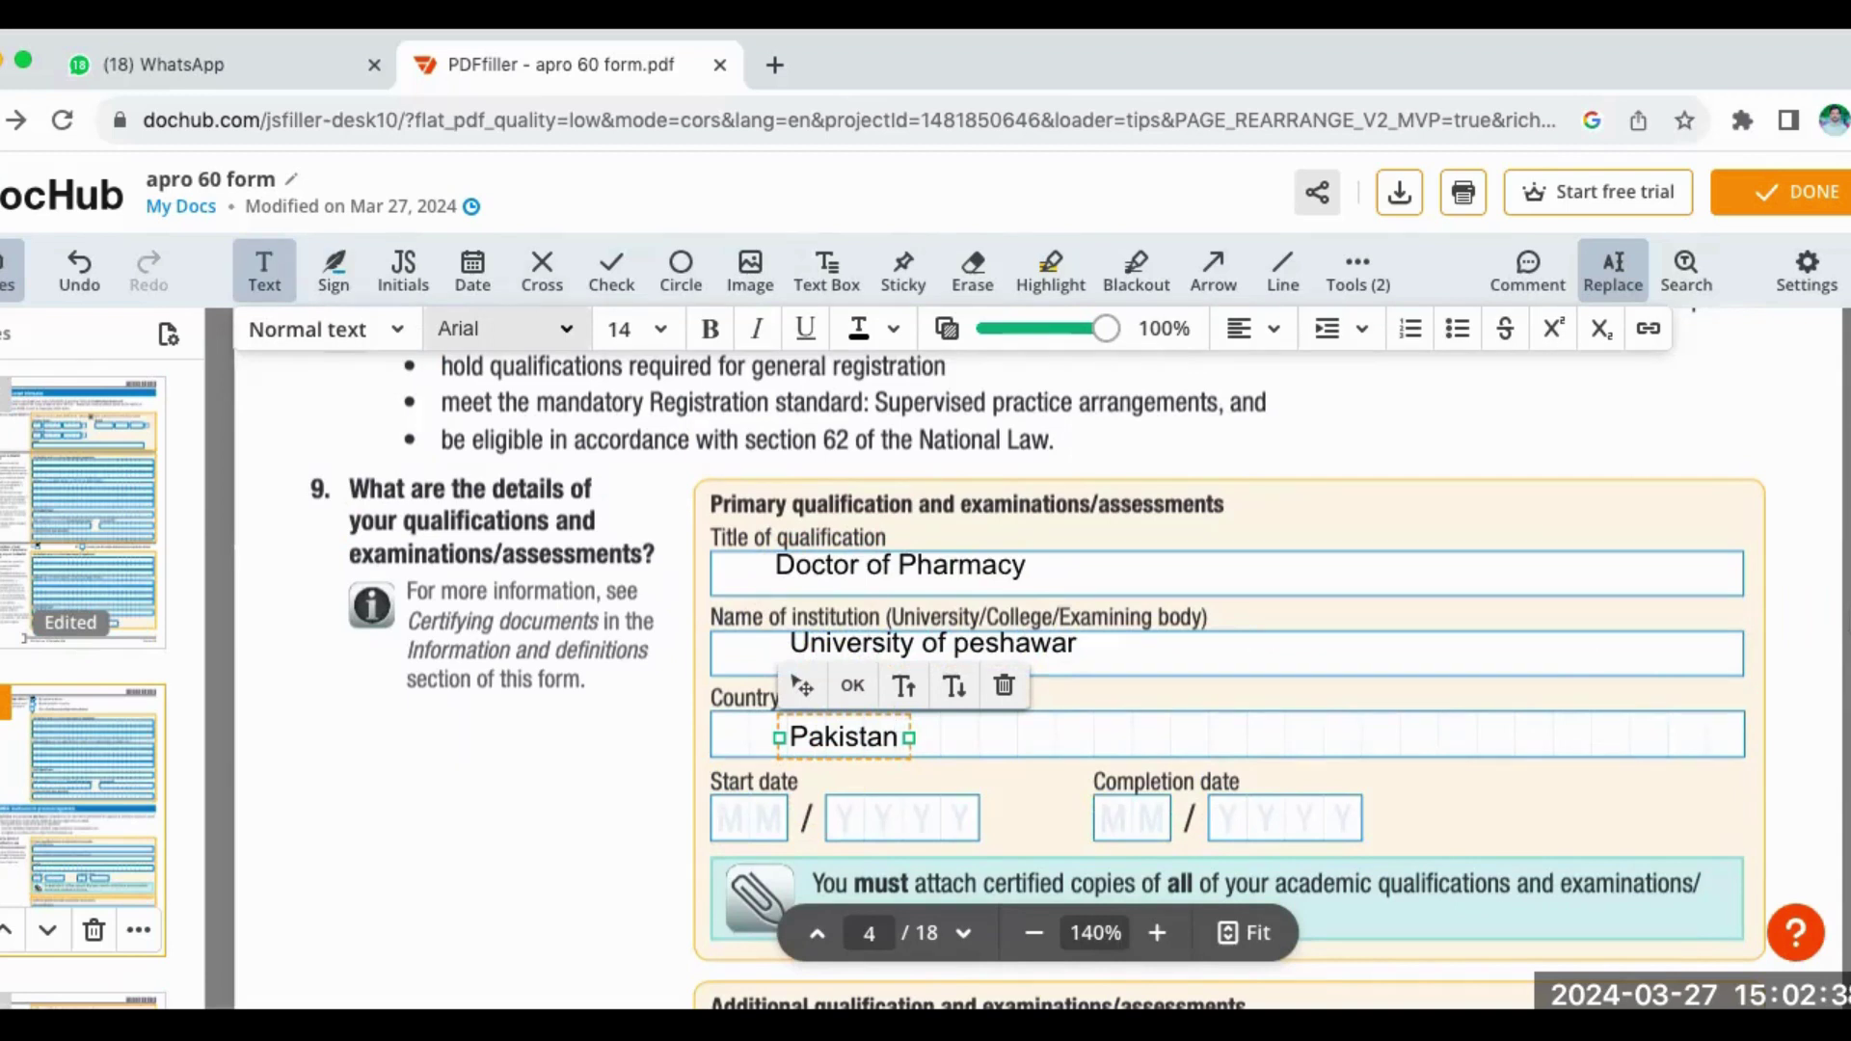
key(Escape)
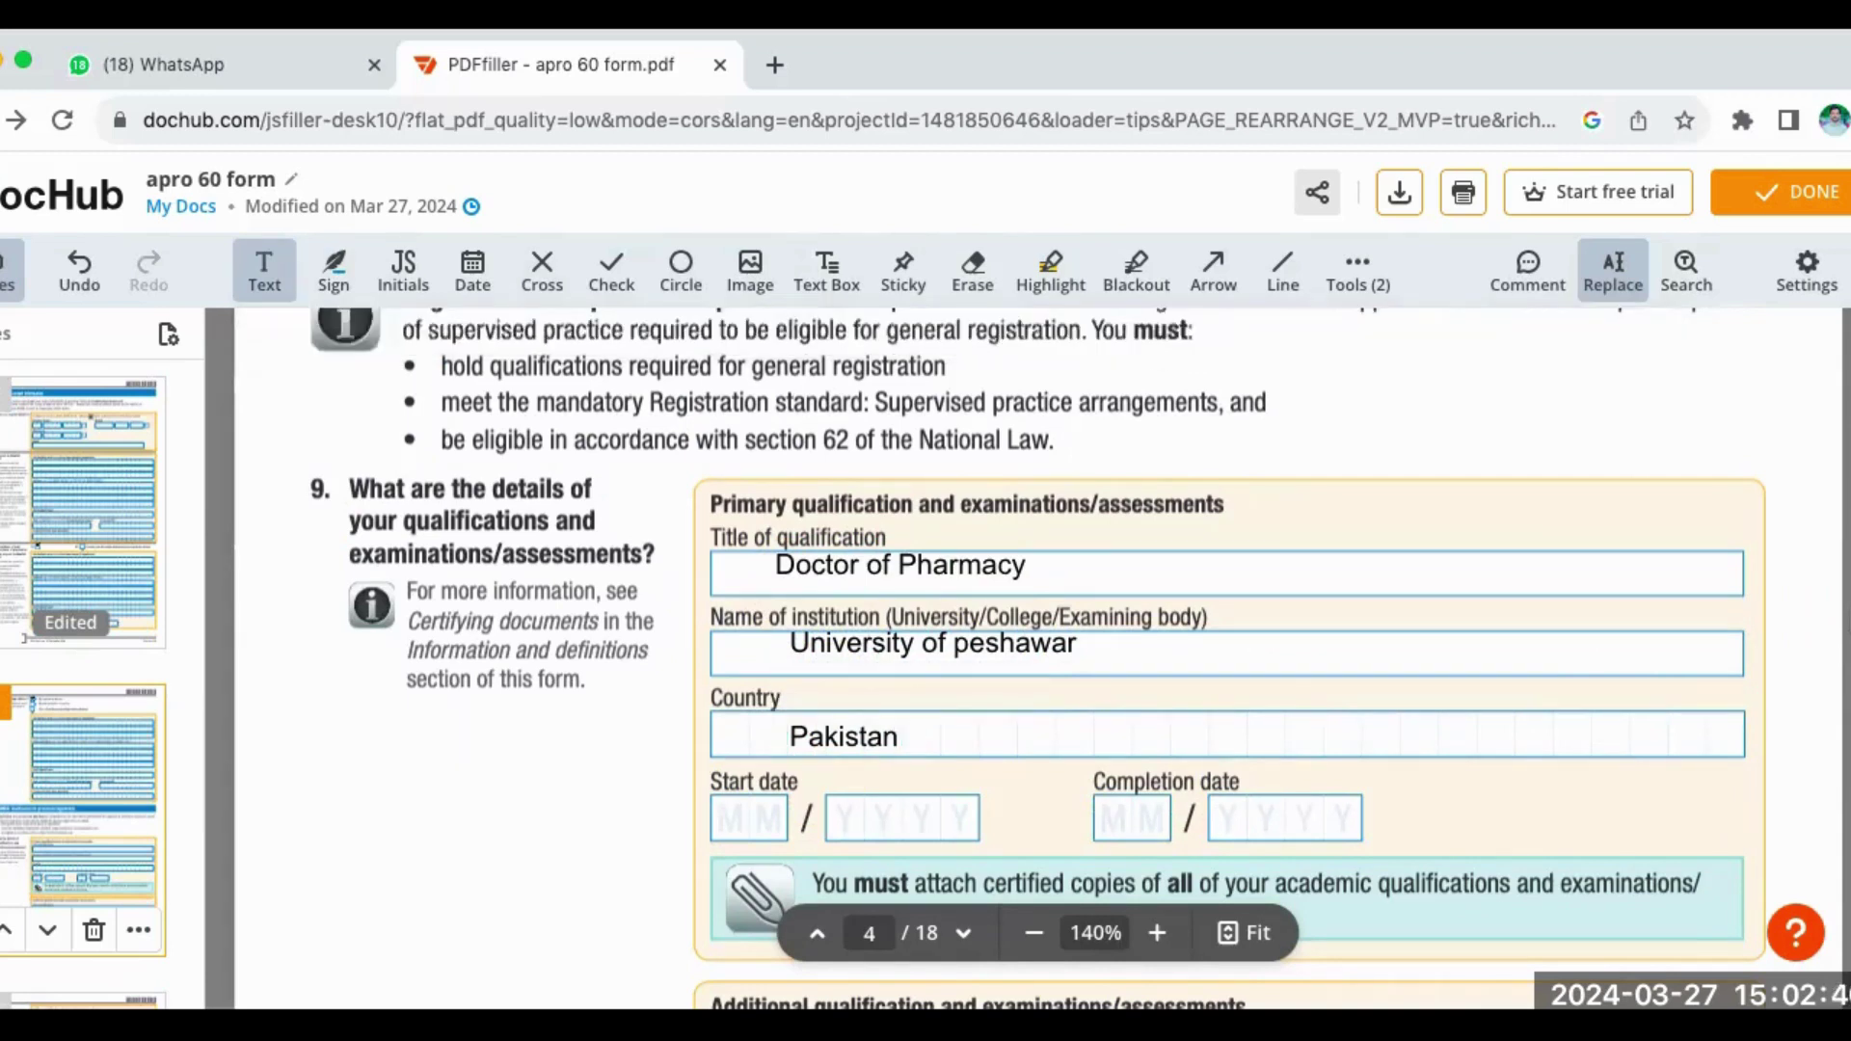
- Enter KAPS Exam as the title of the additional qualification in question 9 on page 4
scroll(1036, 655, down, 5)
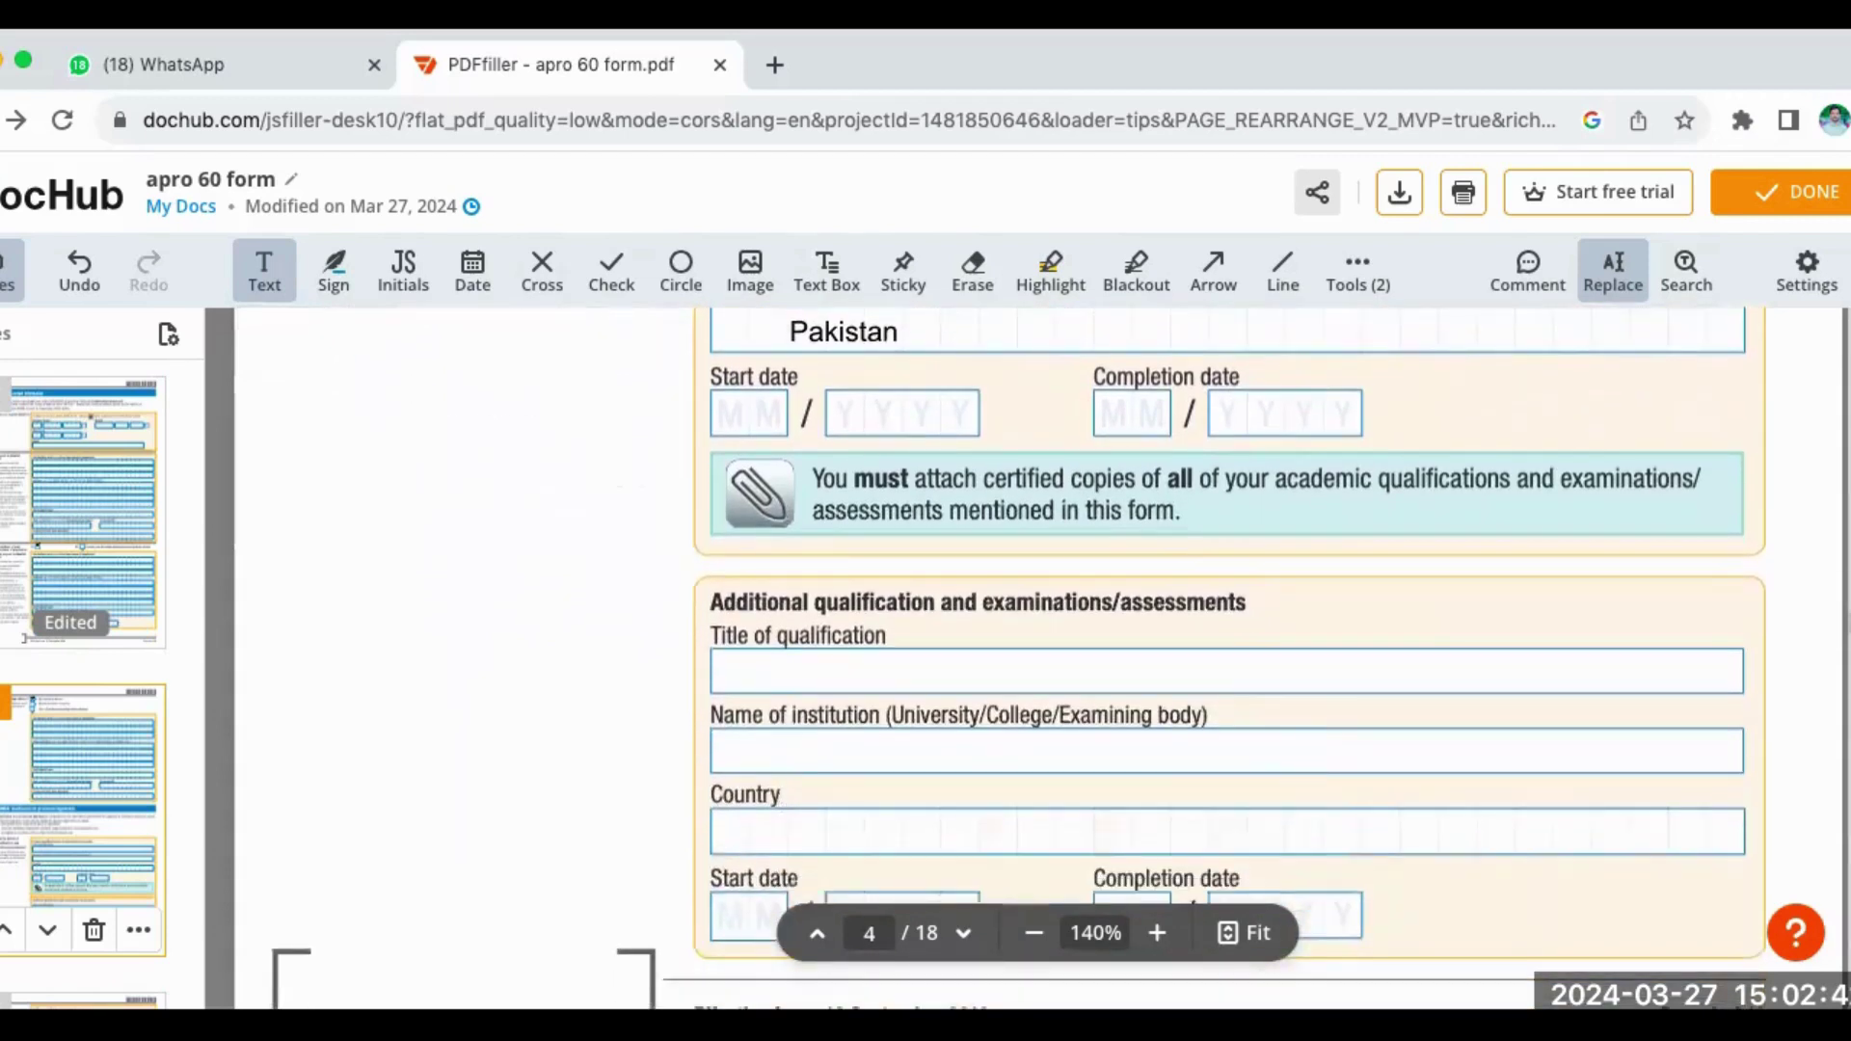
scroll(1037, 656, down, 1)
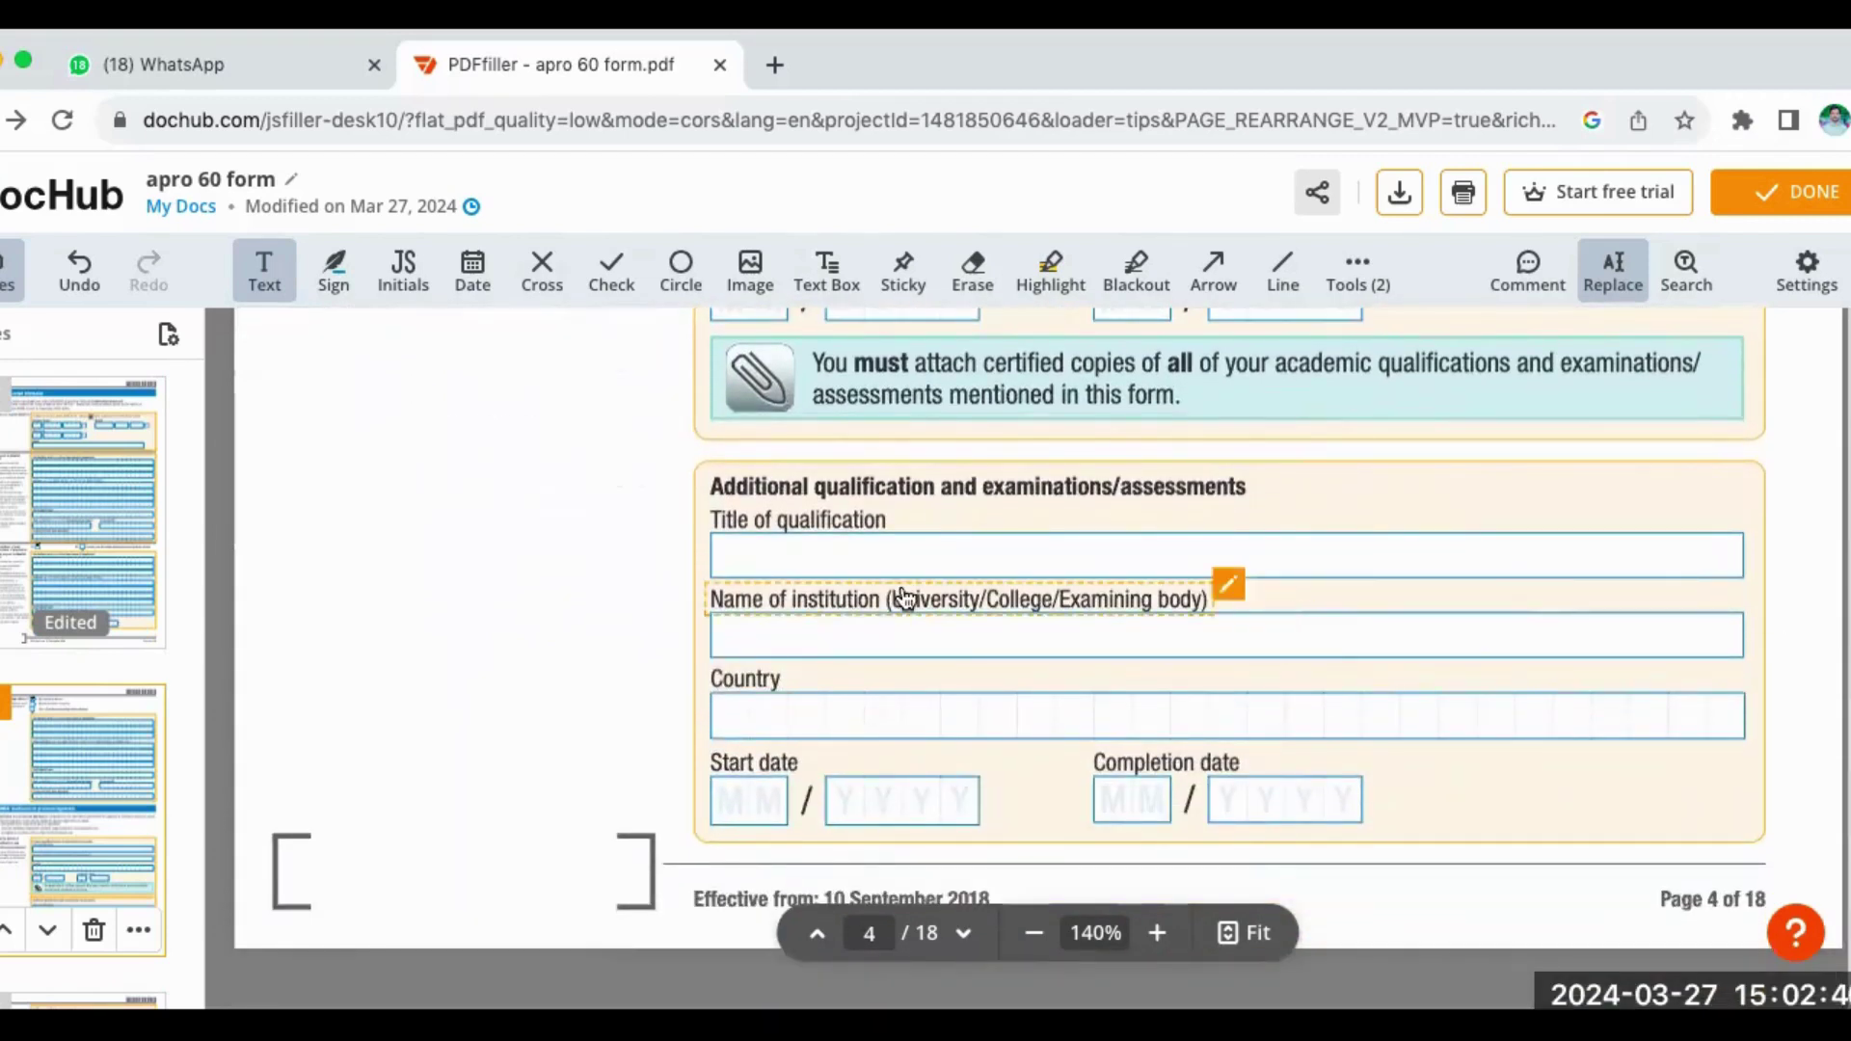
click(781, 568)
text(KA)
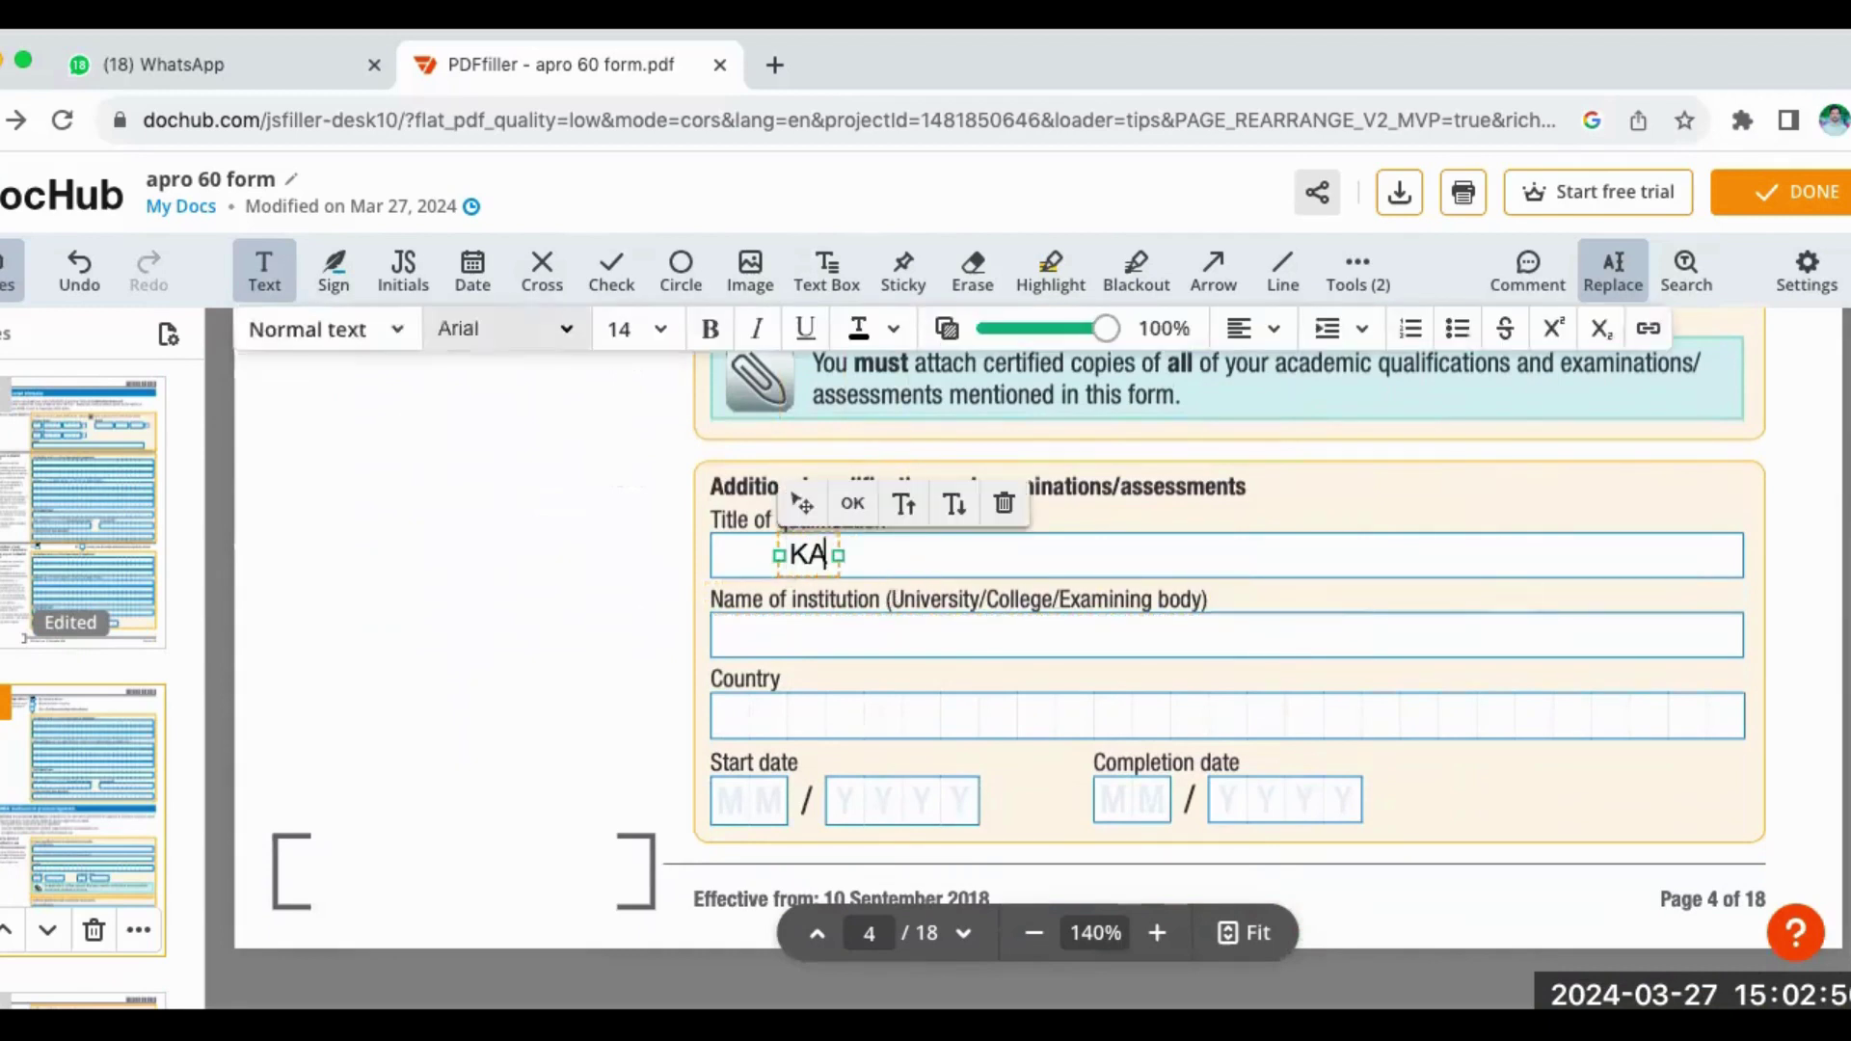
text(PS Exam)
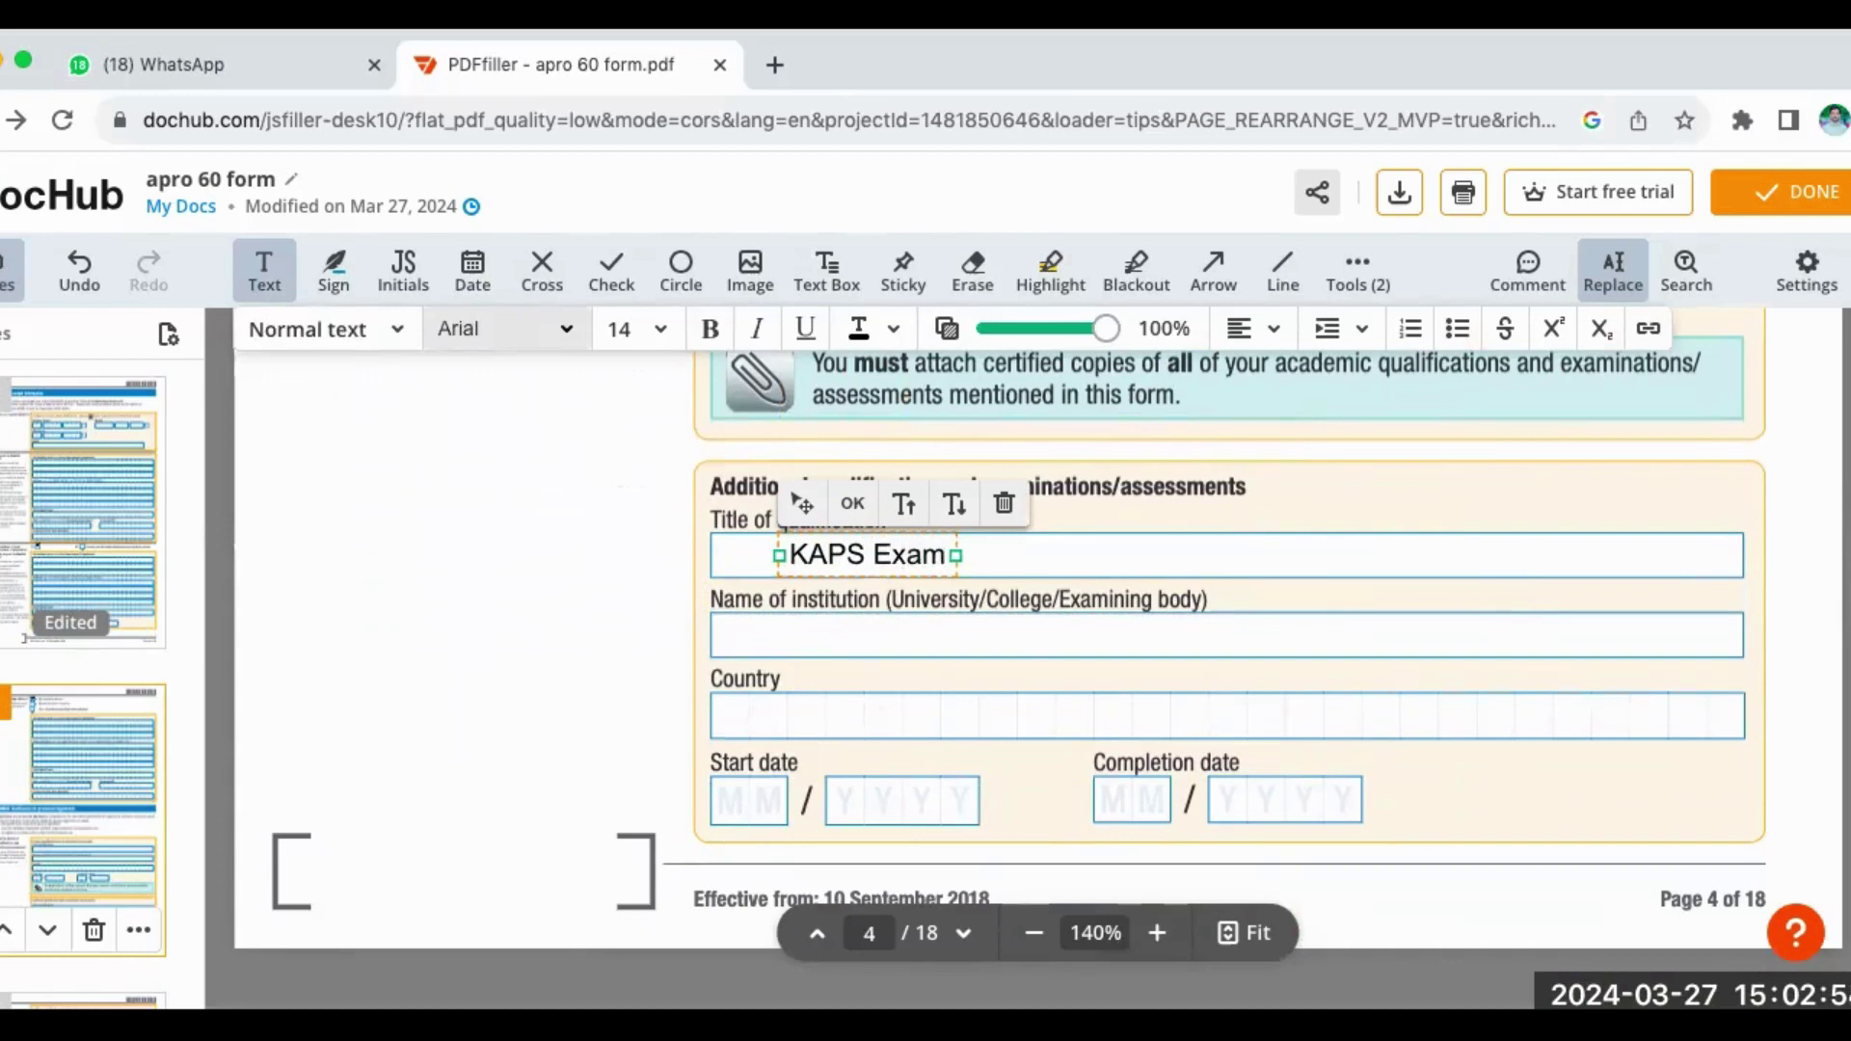
- Enter Austra;ian Pharmacy council as the institution and Australia as the country of the additional qualification
click(789, 639)
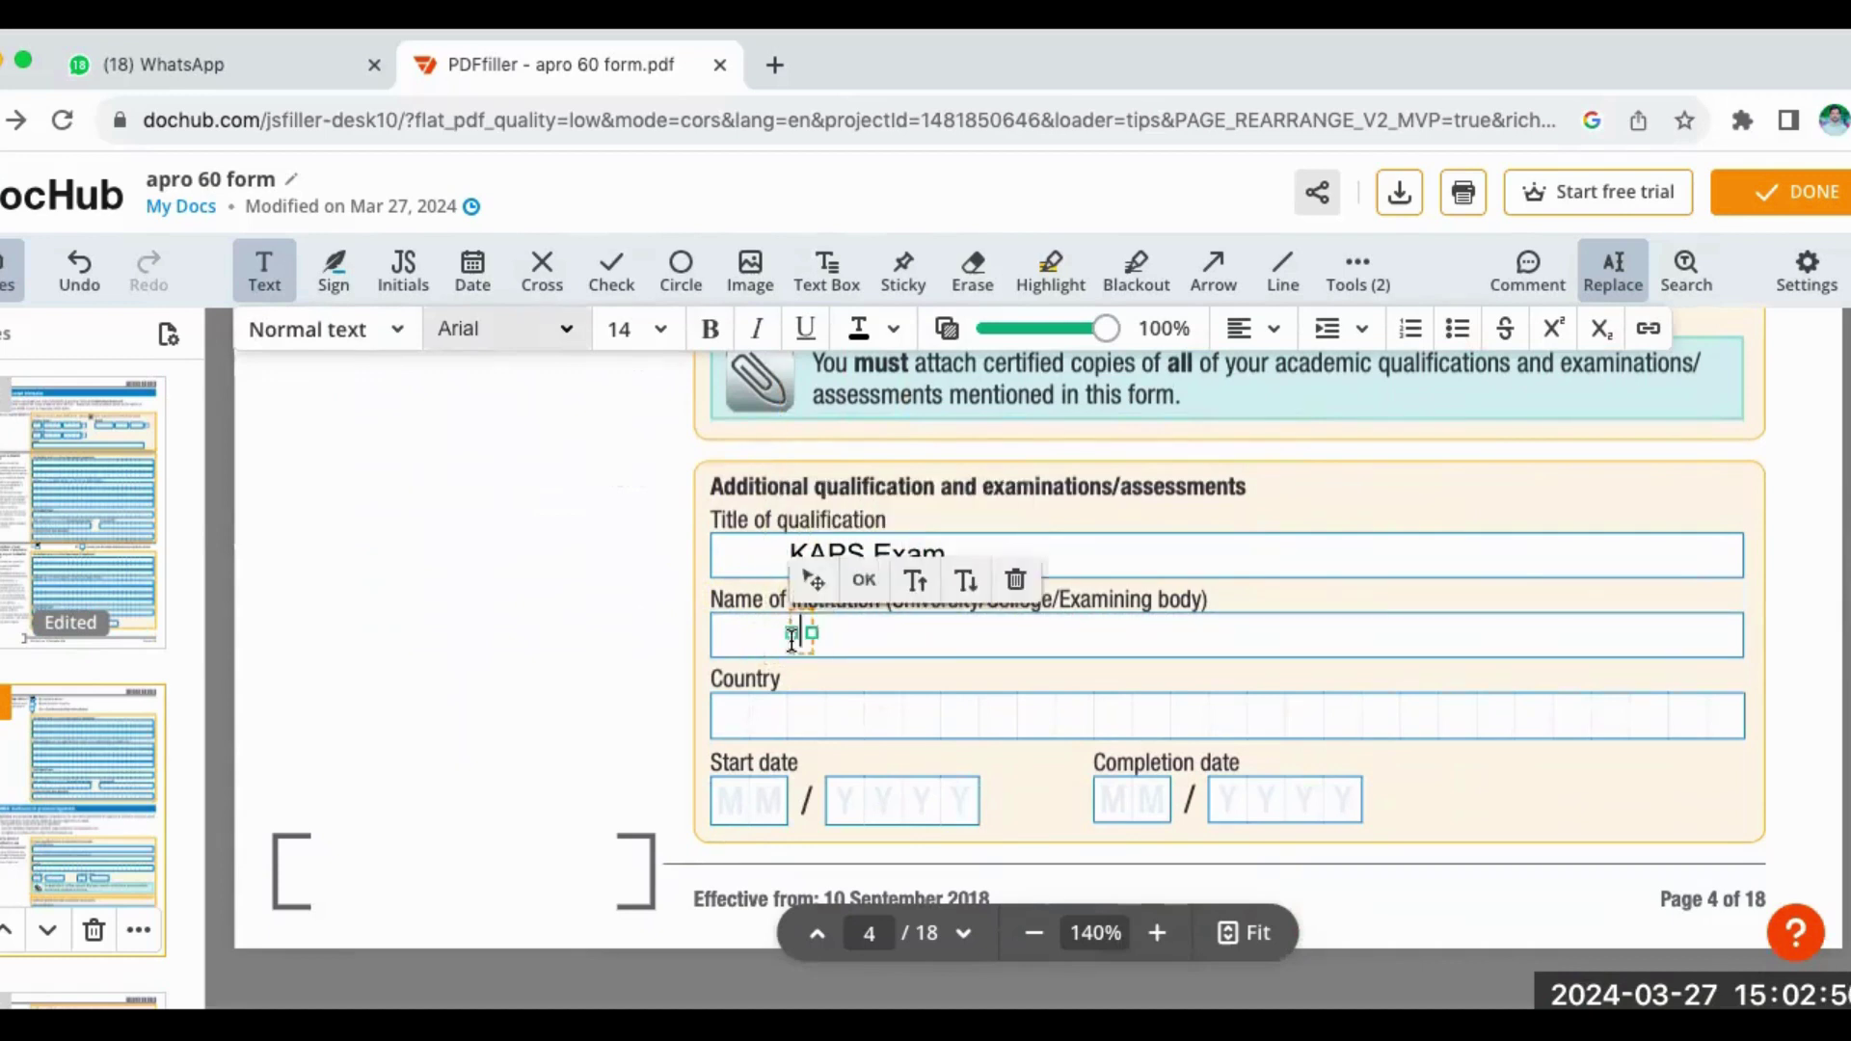
text(Austra)
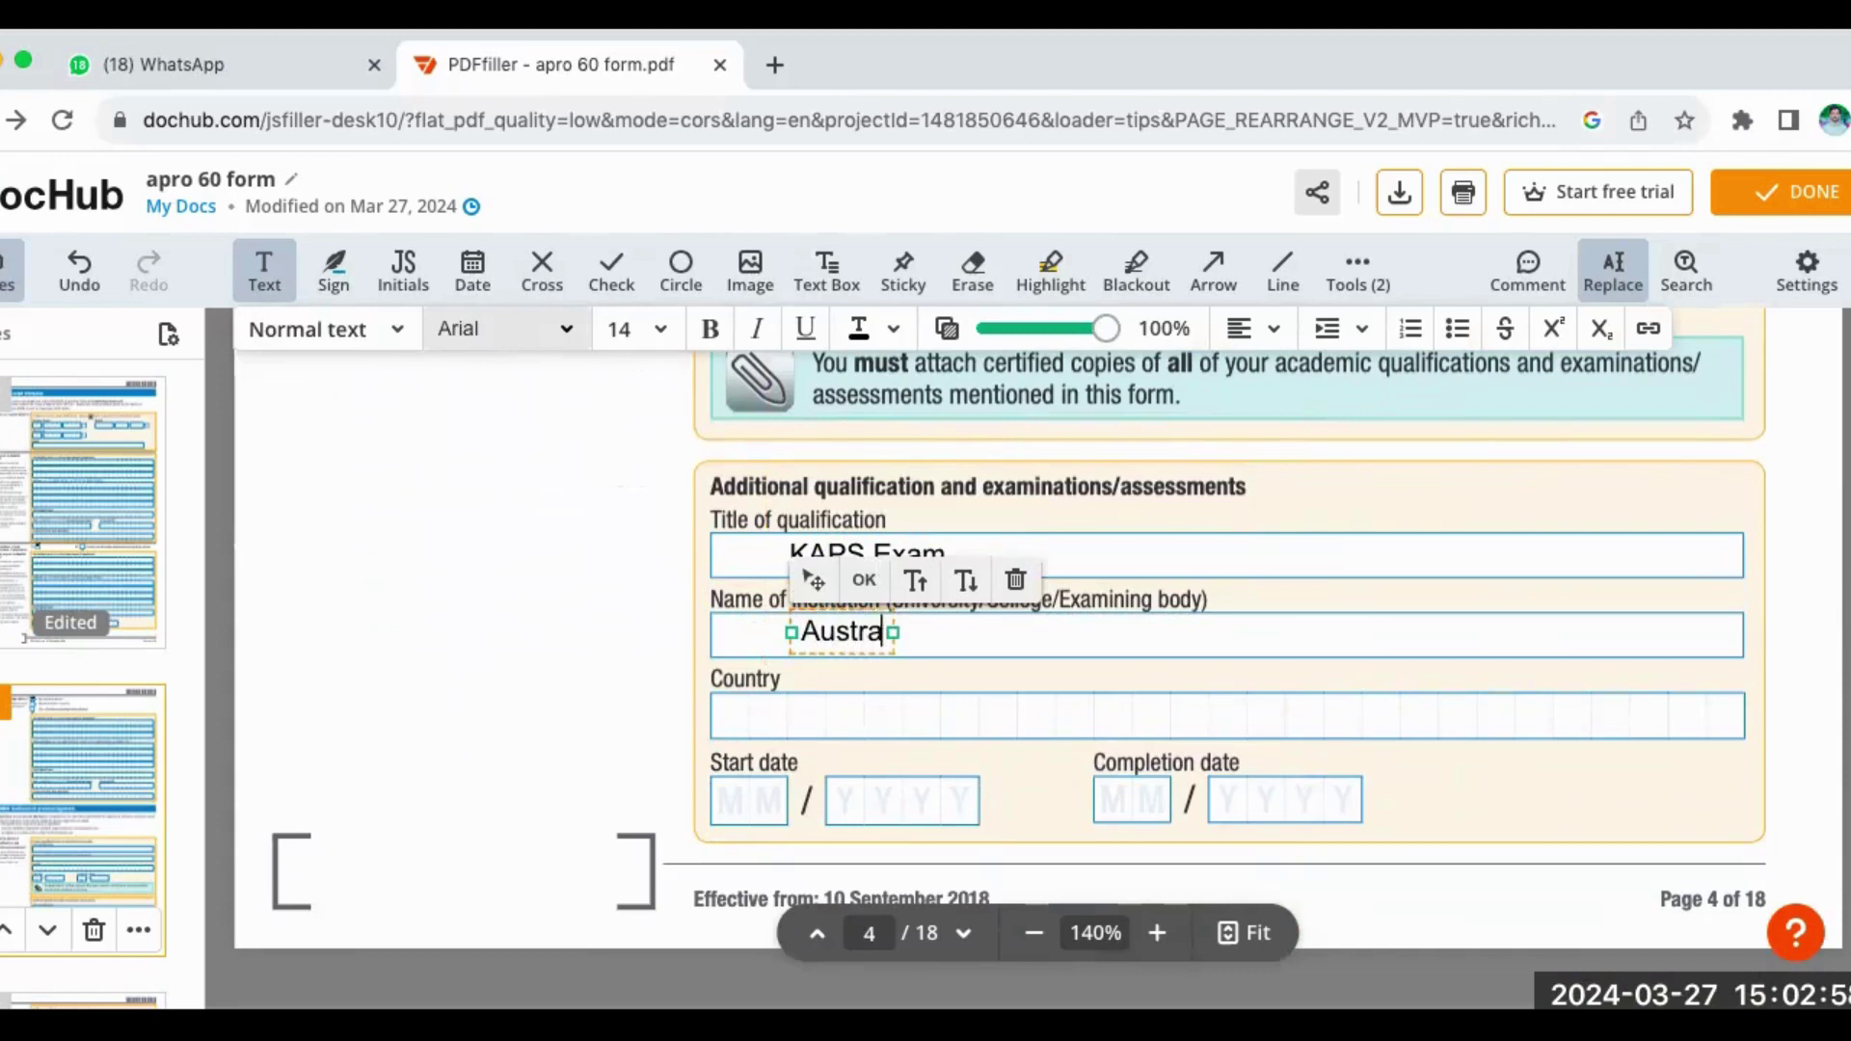
text(;ian P)
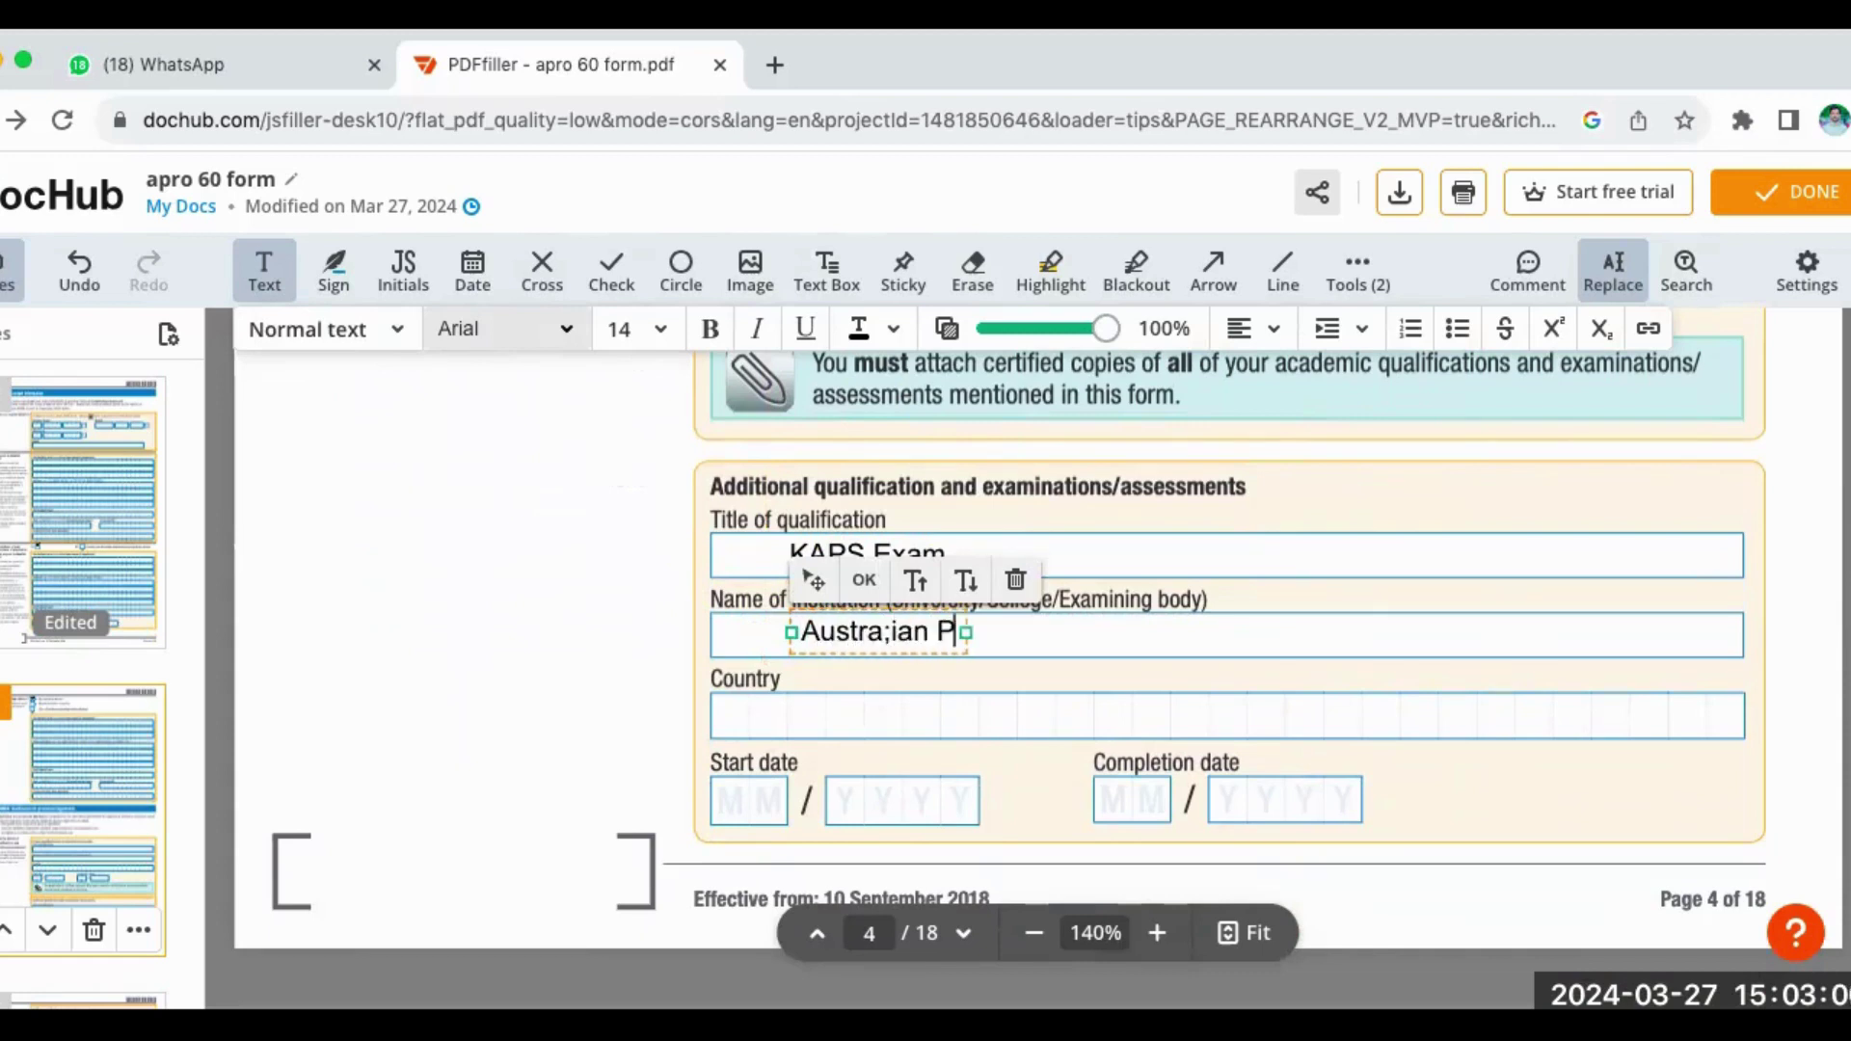
text(harmacy cound)
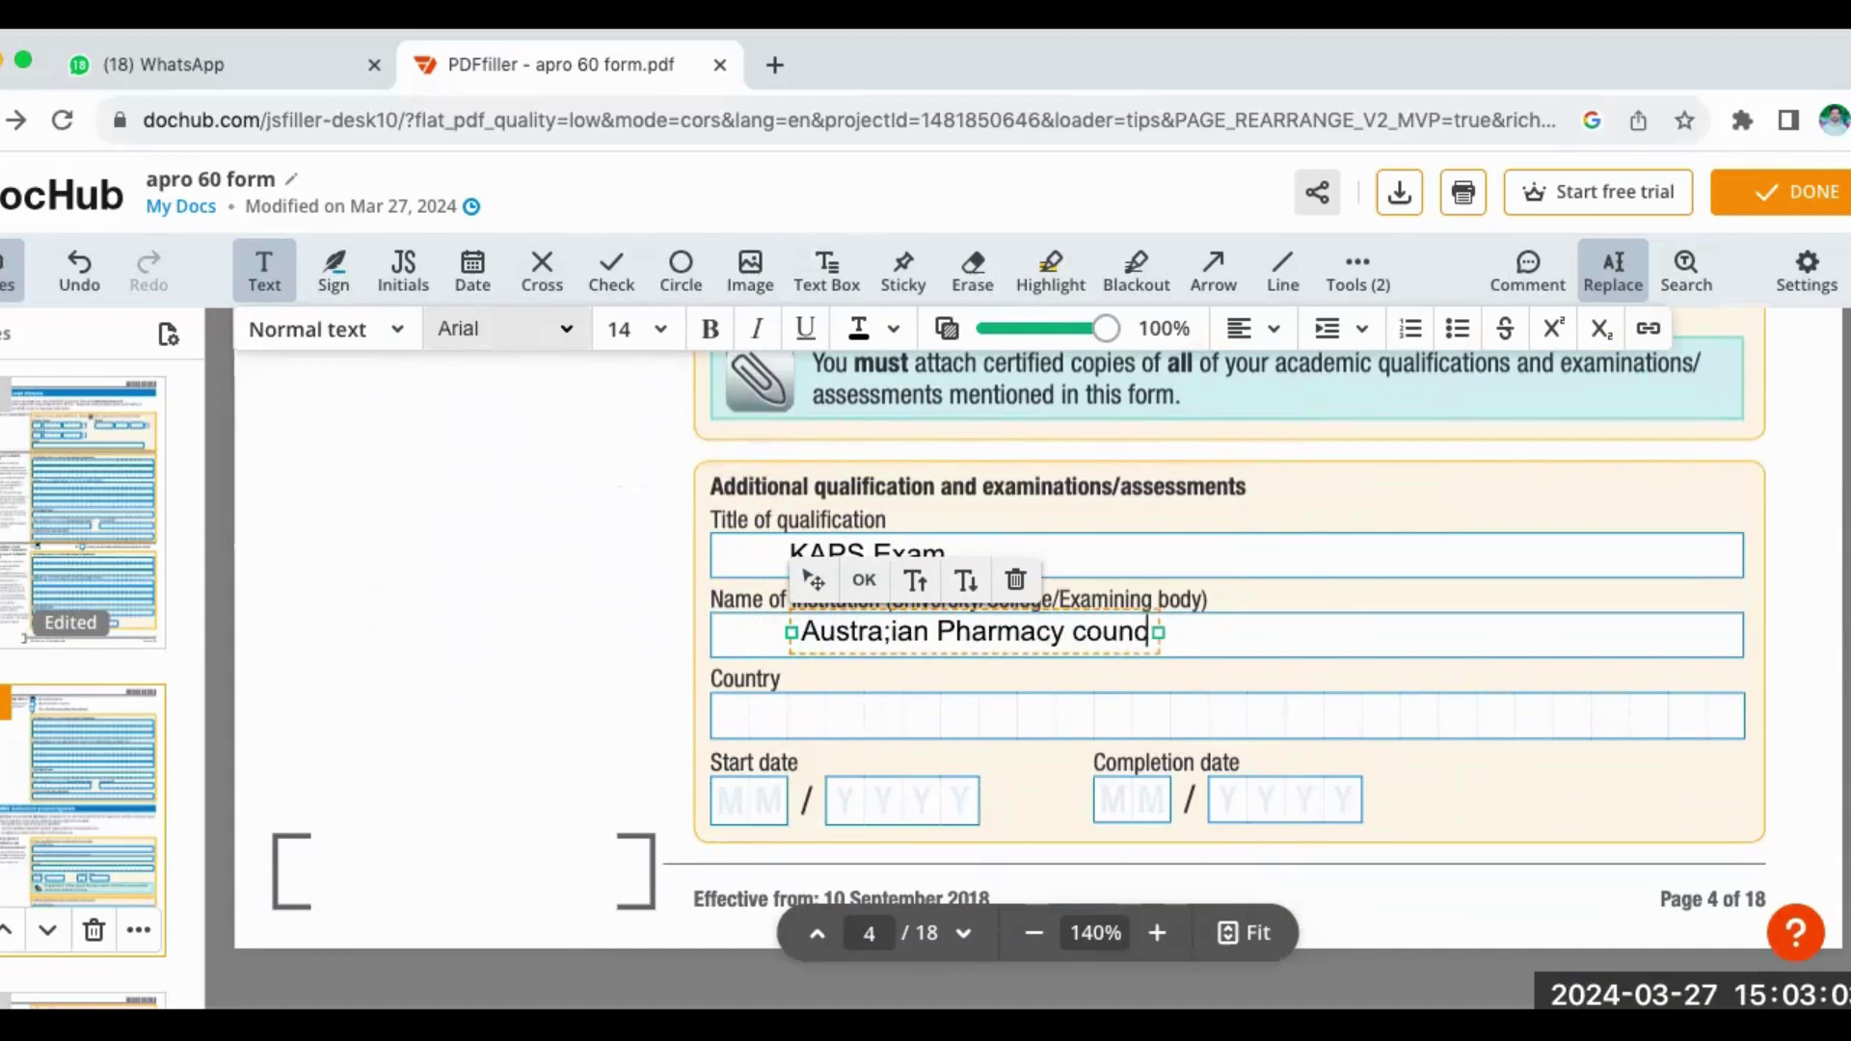
key(BackSpace)
text(cil)
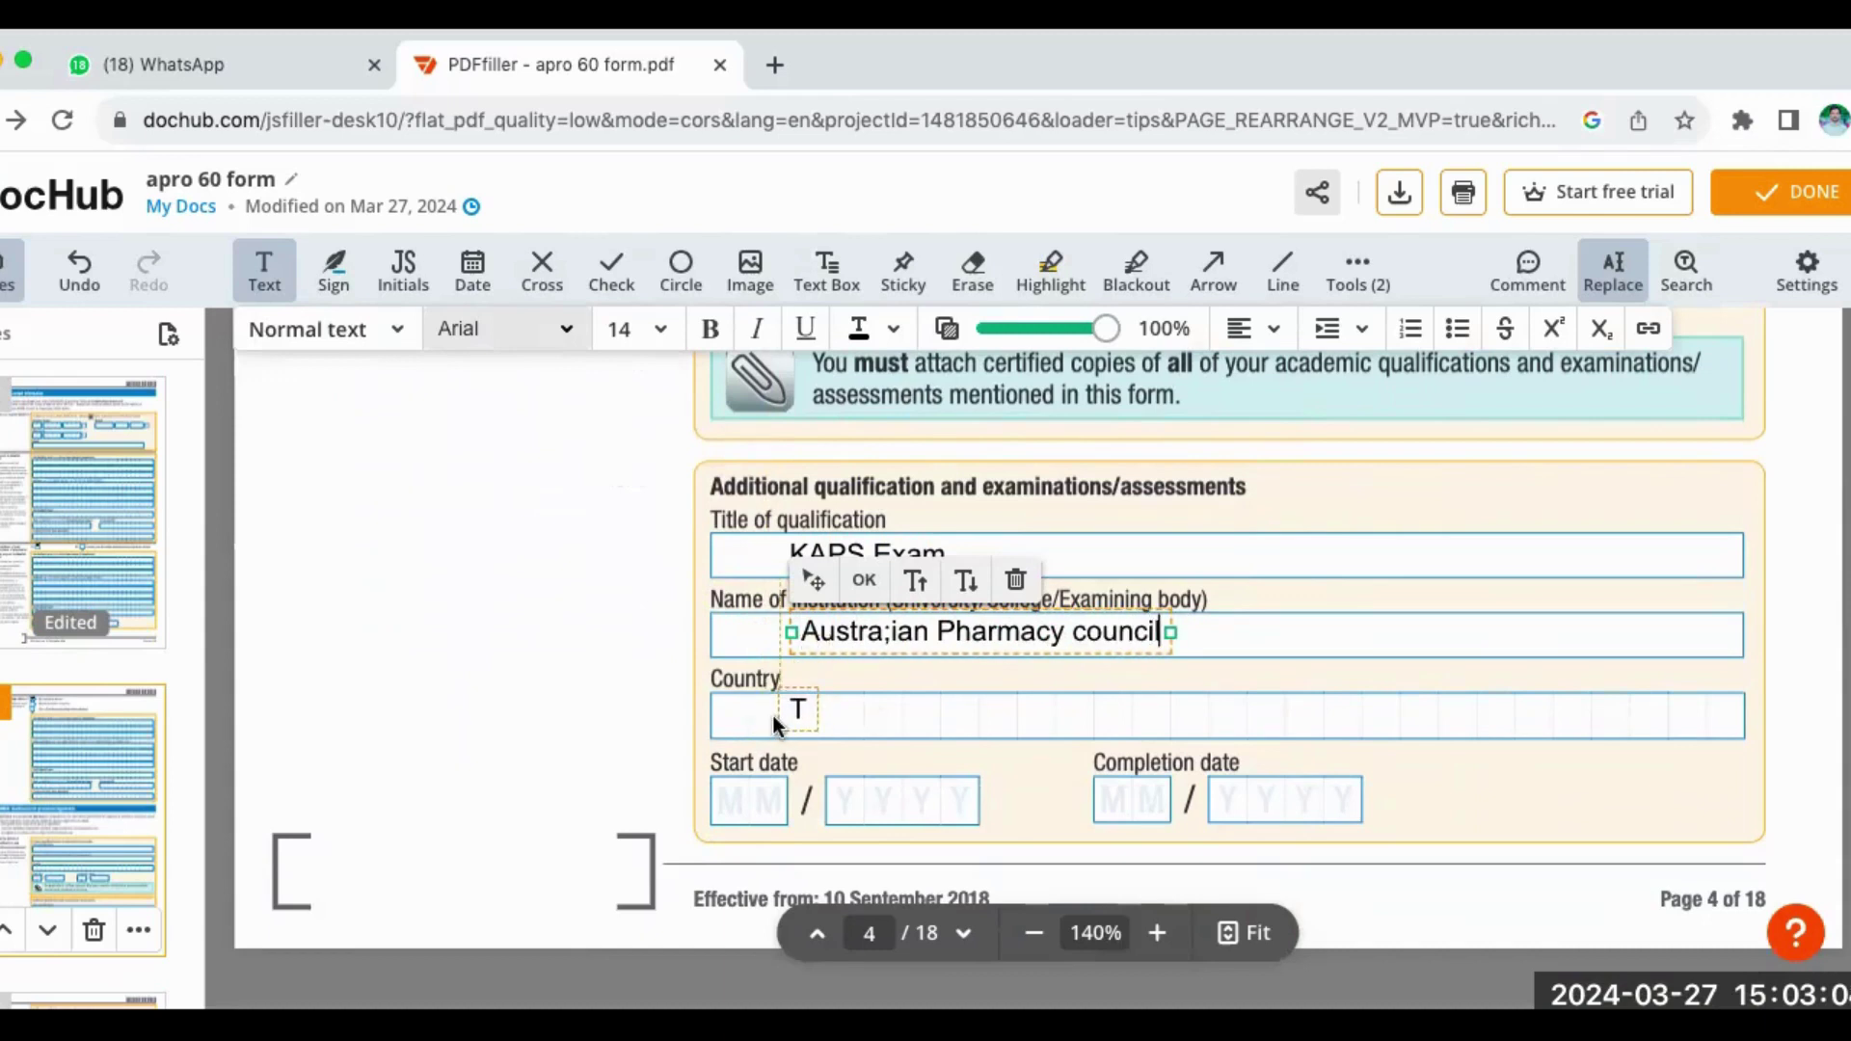
click(774, 712)
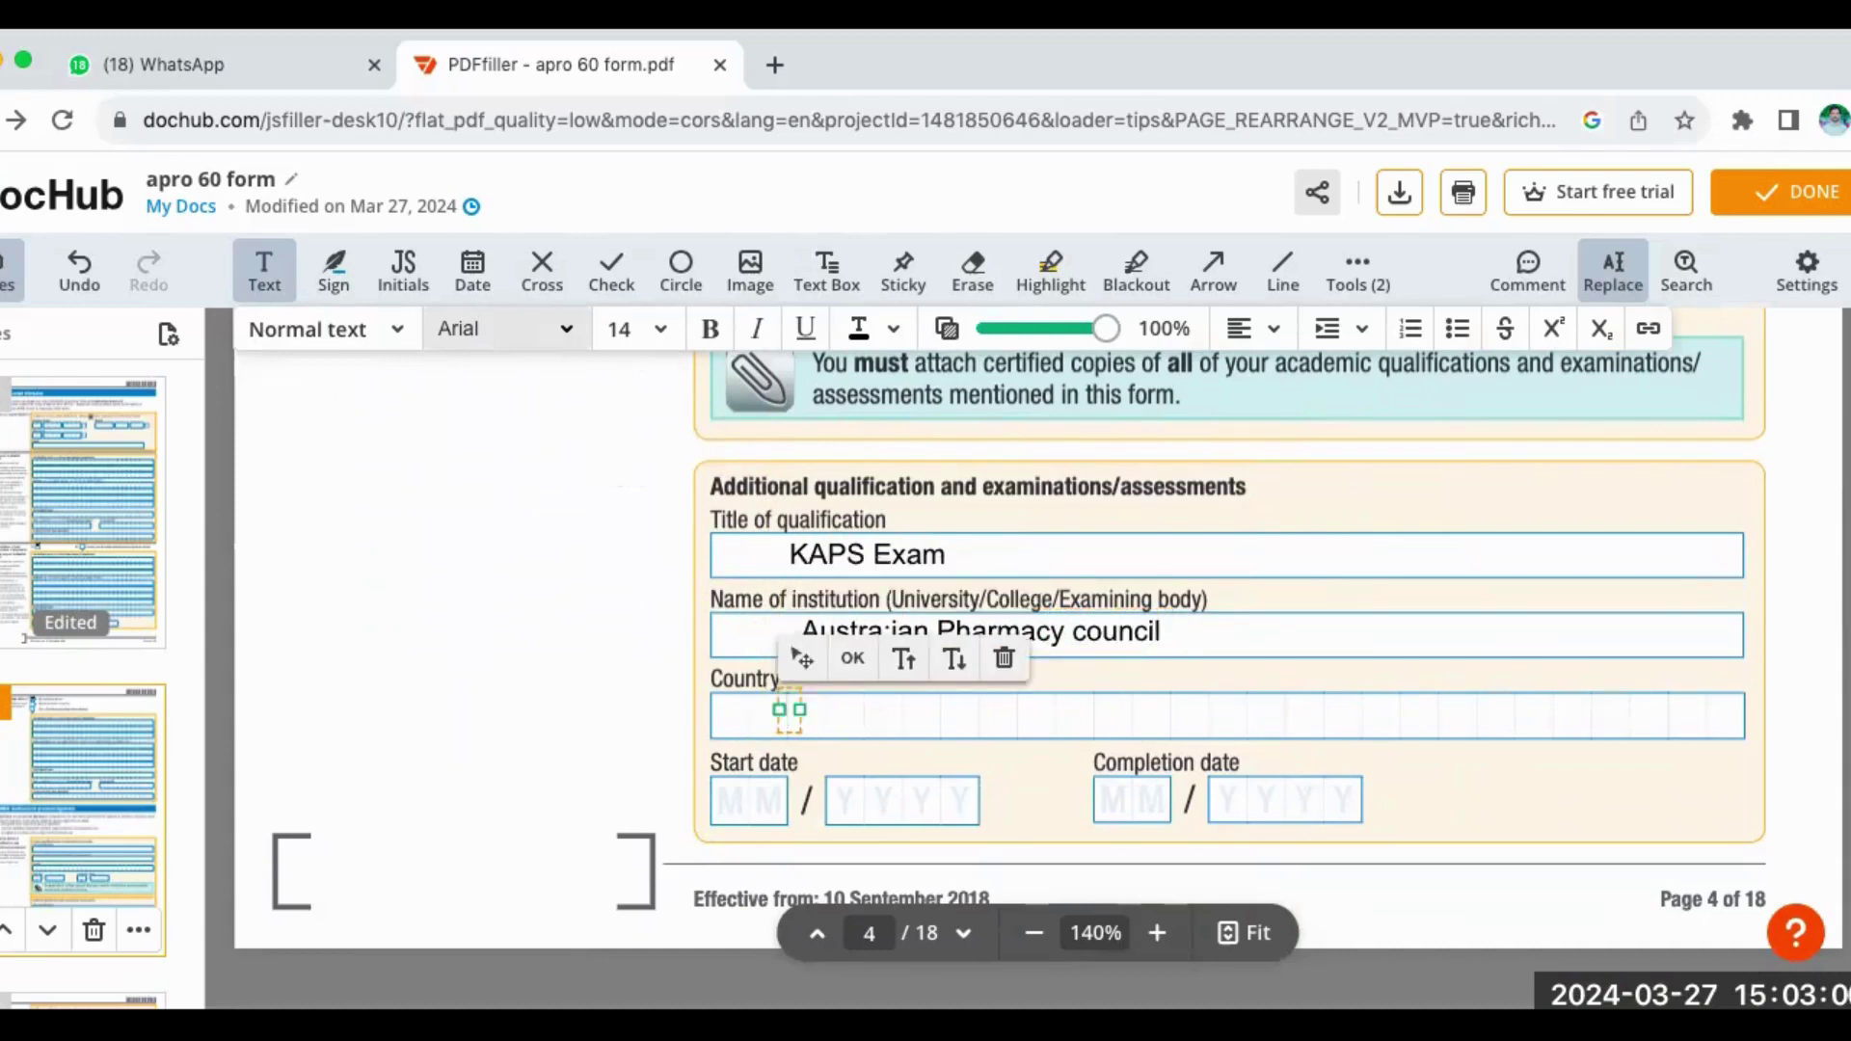
text(Australia)
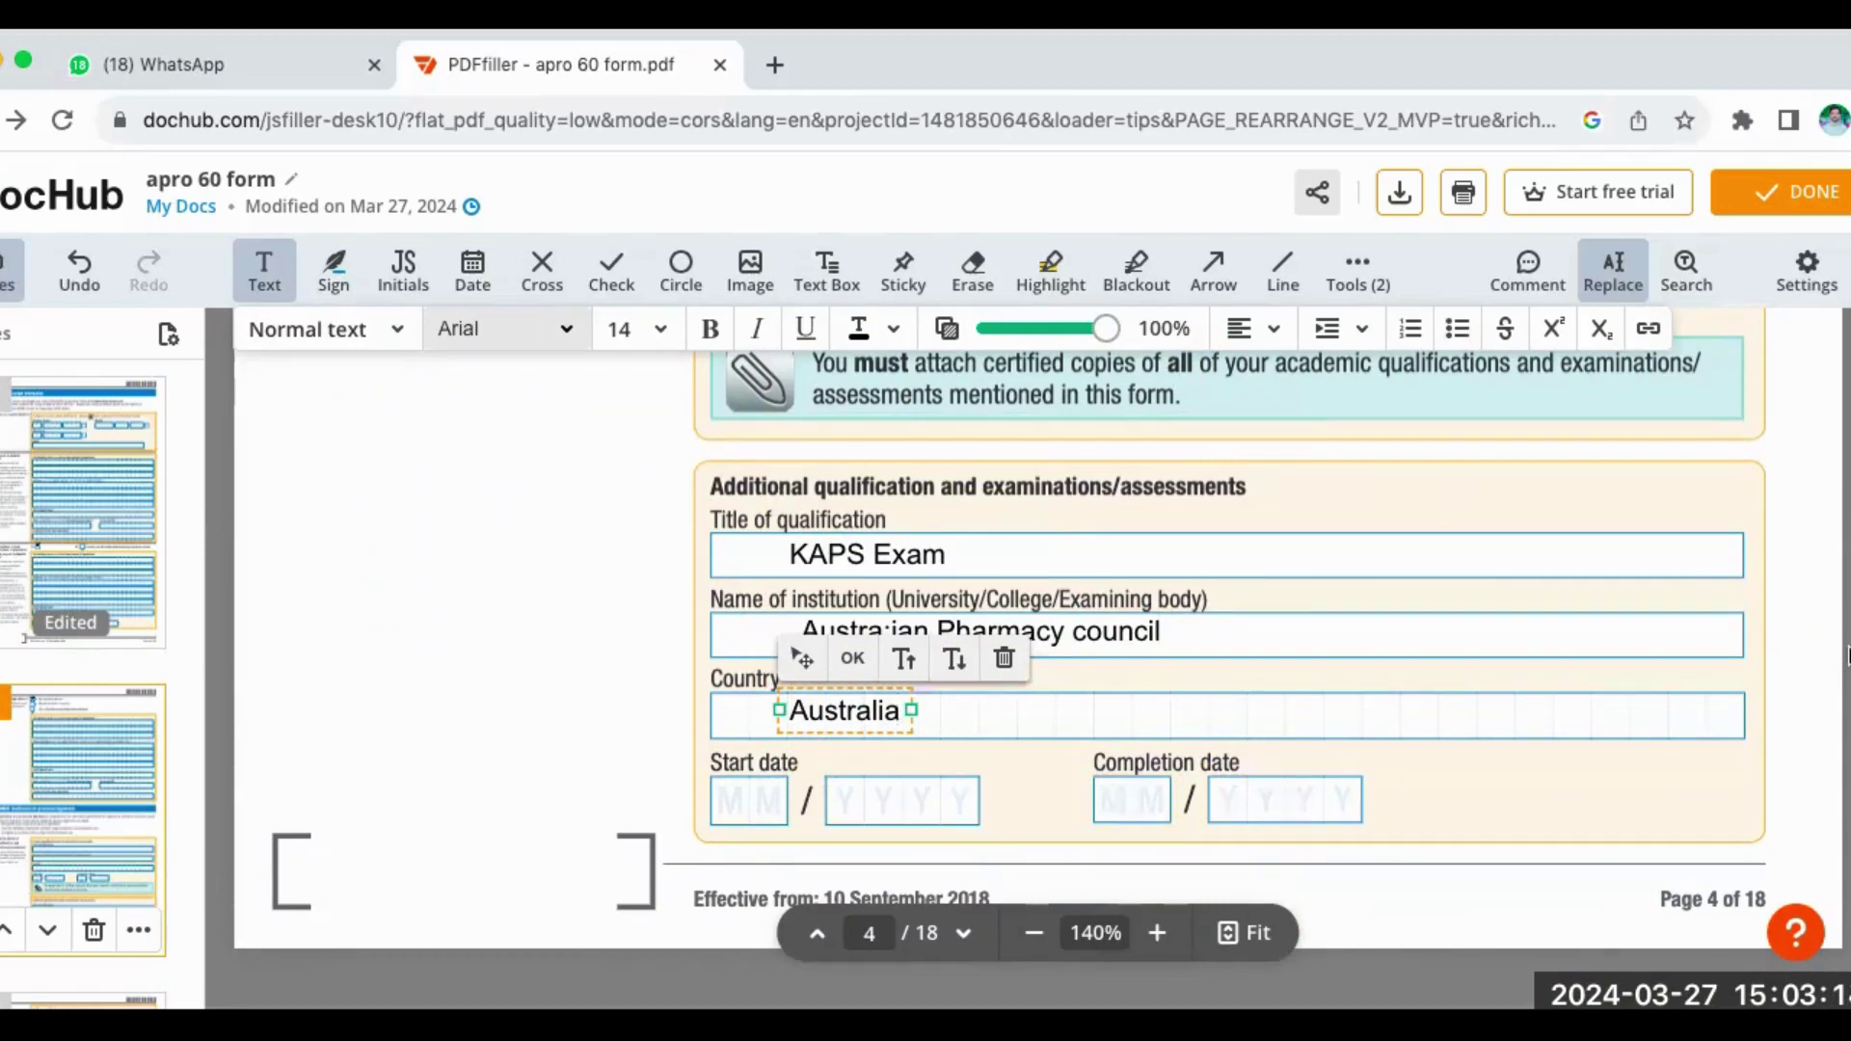
- Enter Pakistan as the State/Territory/Country of the most recent registration in question 10 of Section E on page 5
scroll(1848, 655, down, 4)
scroll(1848, 656, down, 4)
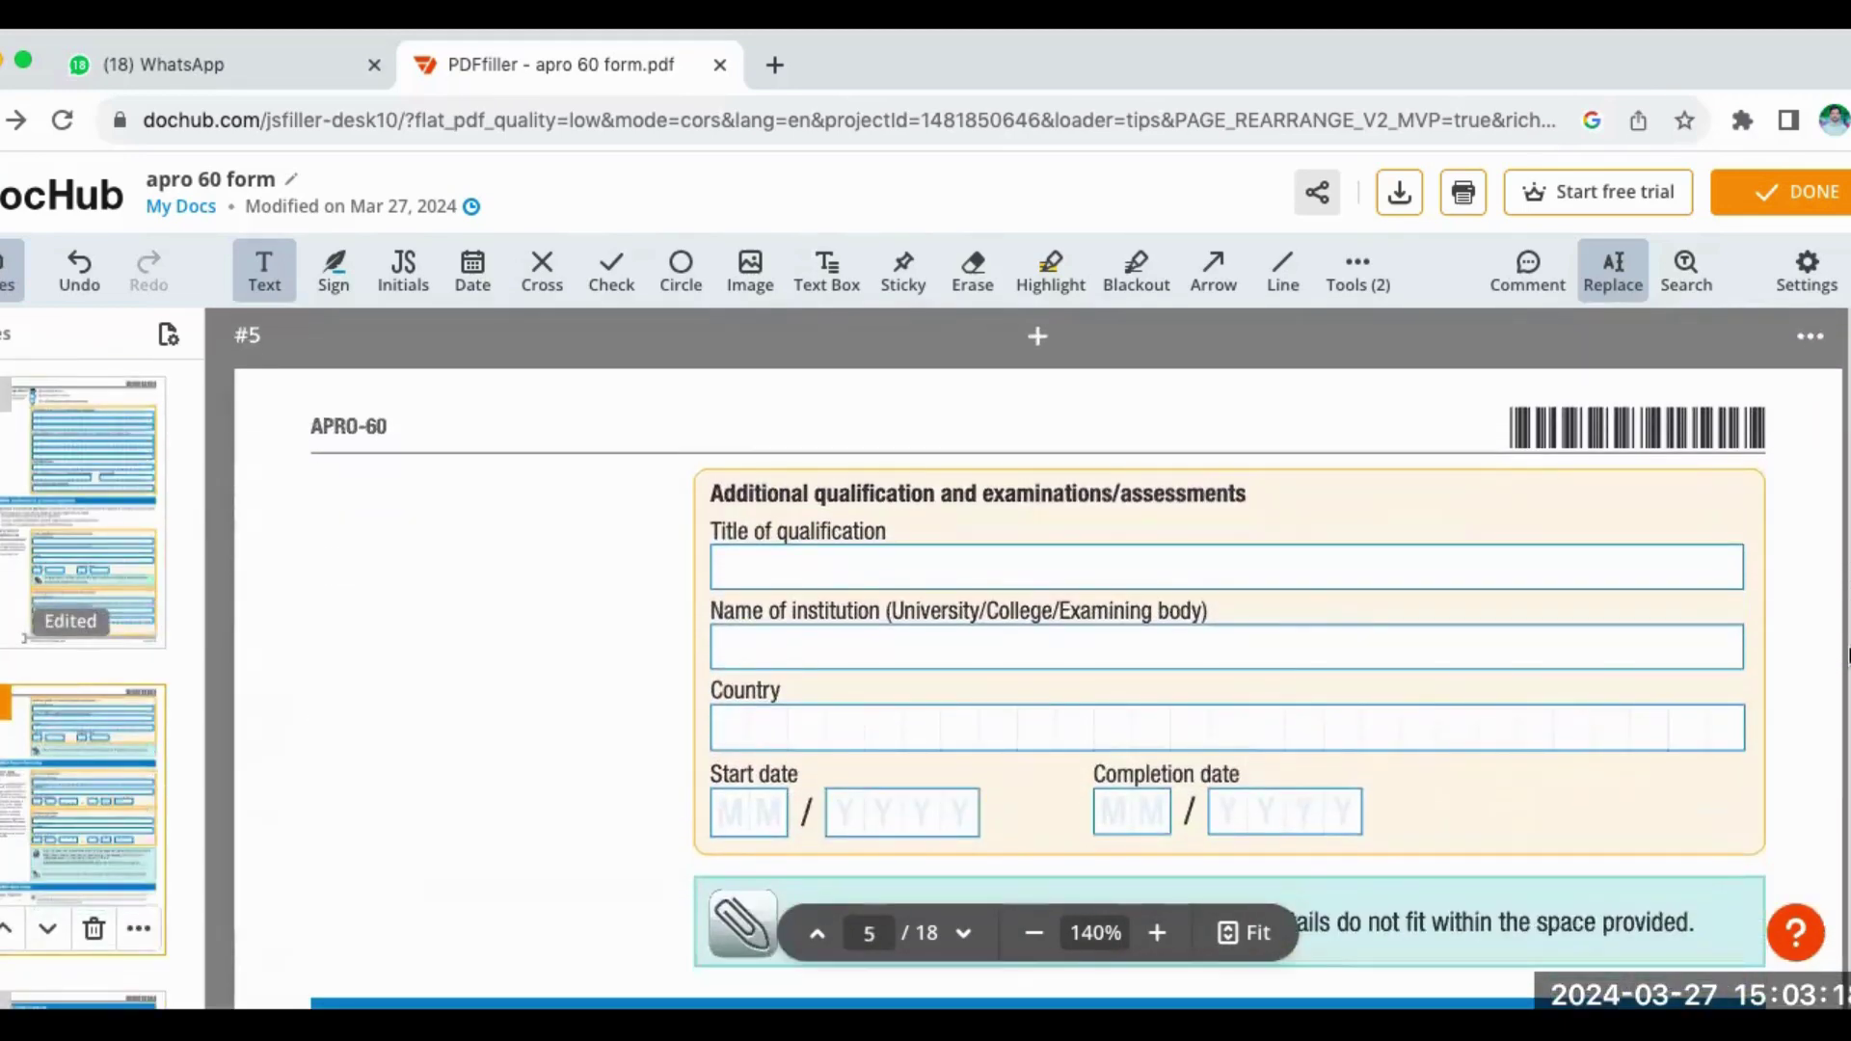
scroll(1848, 656, down, 1)
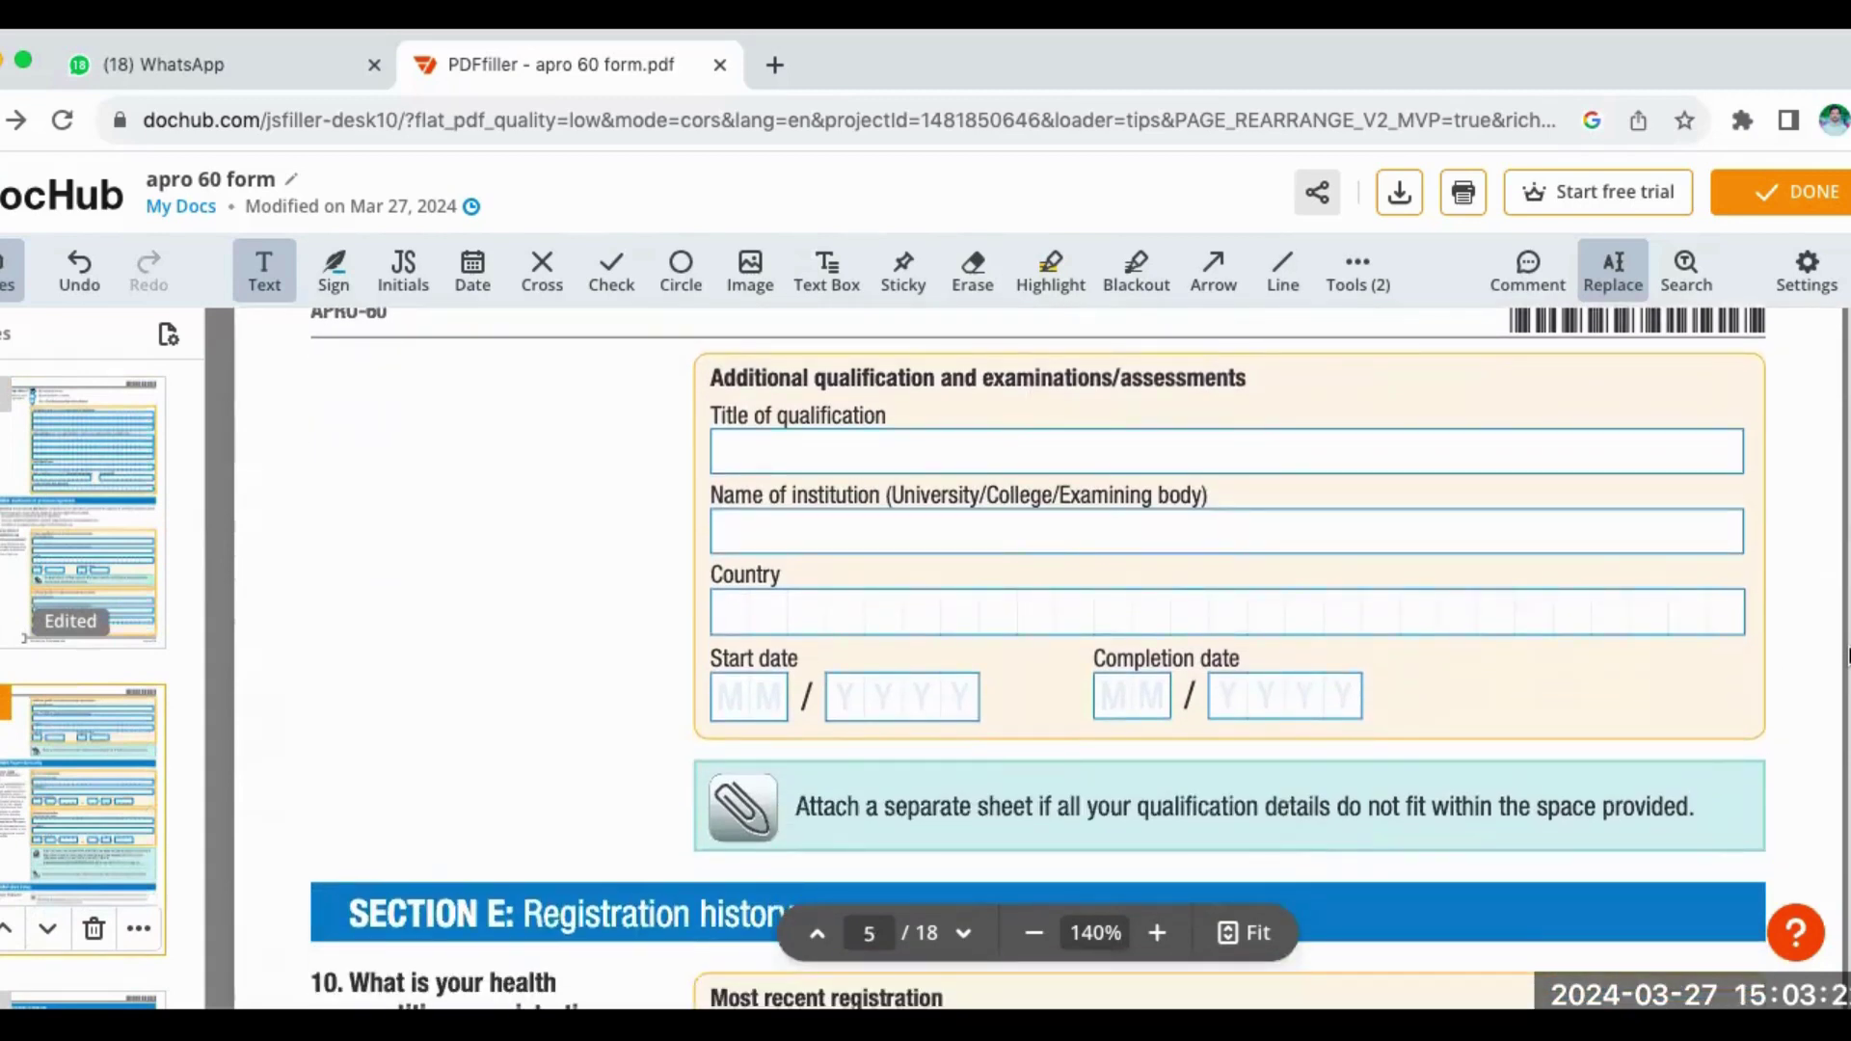
scroll(1847, 656, down, 2)
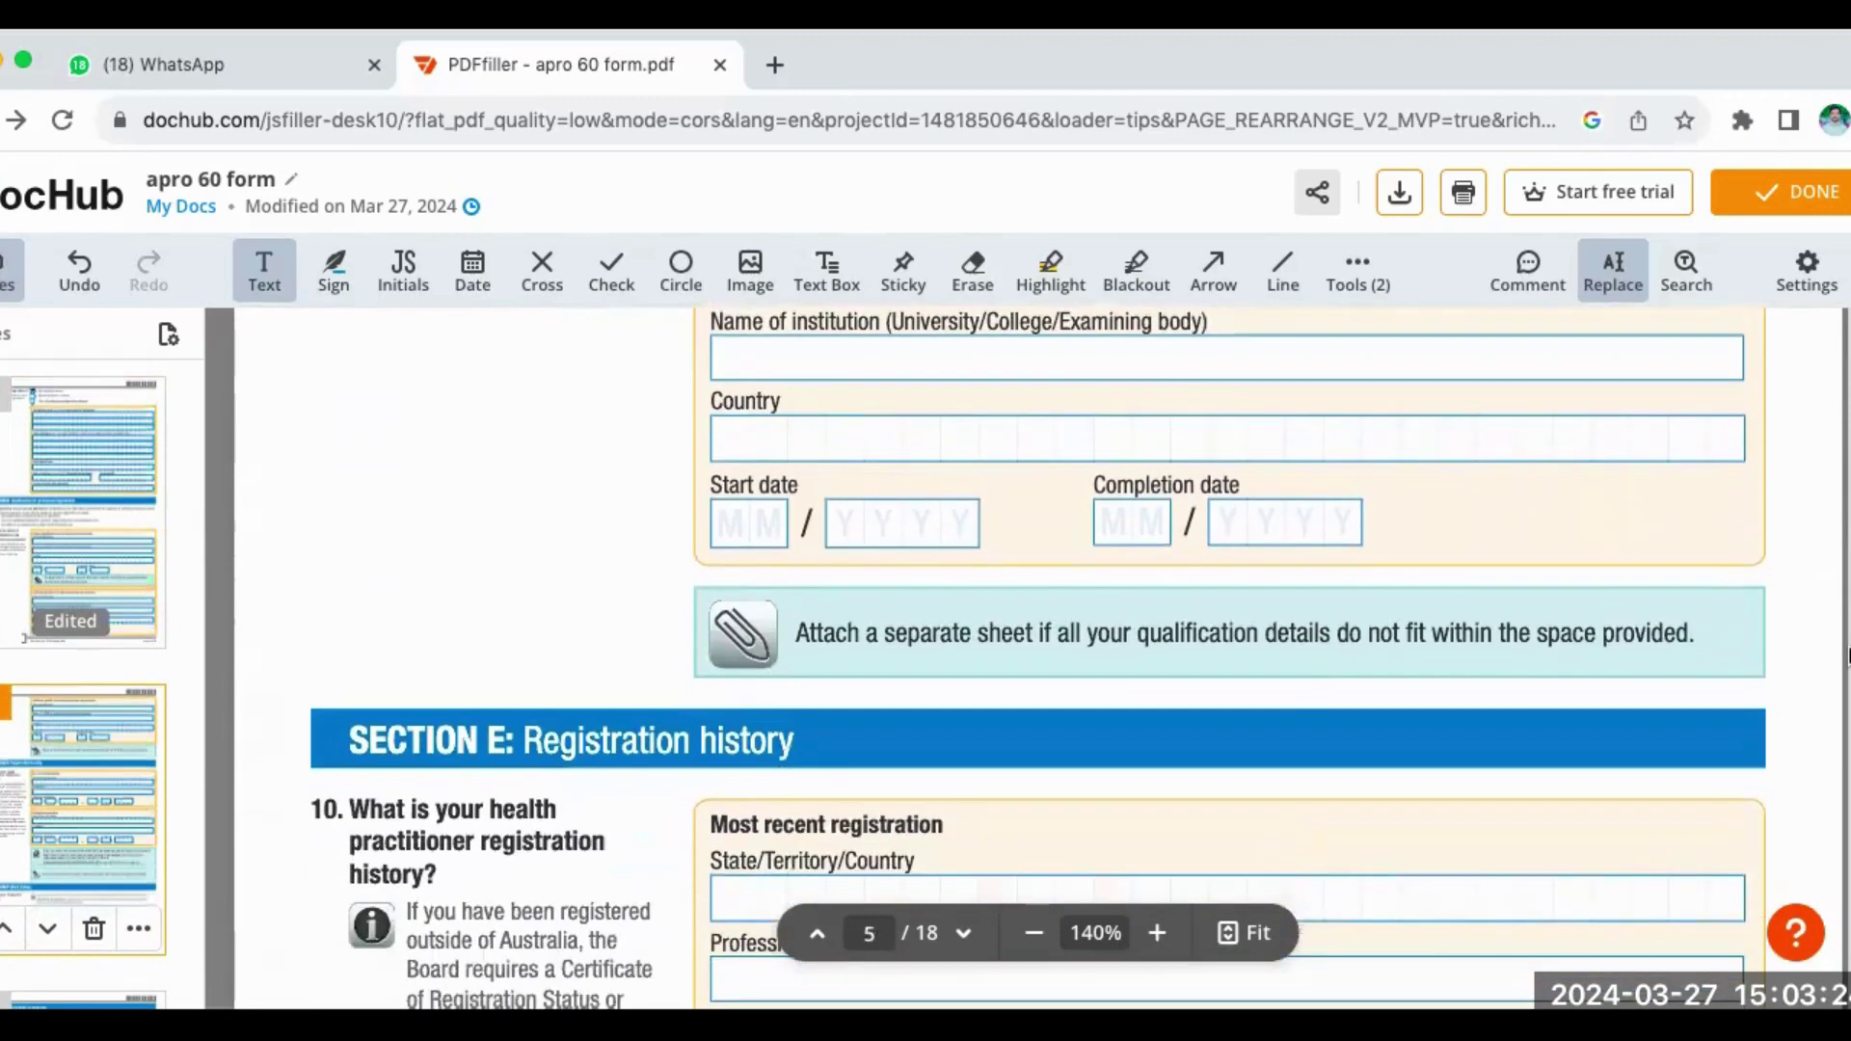
scroll(1847, 656, up, 2)
scroll(1847, 656, down, 2)
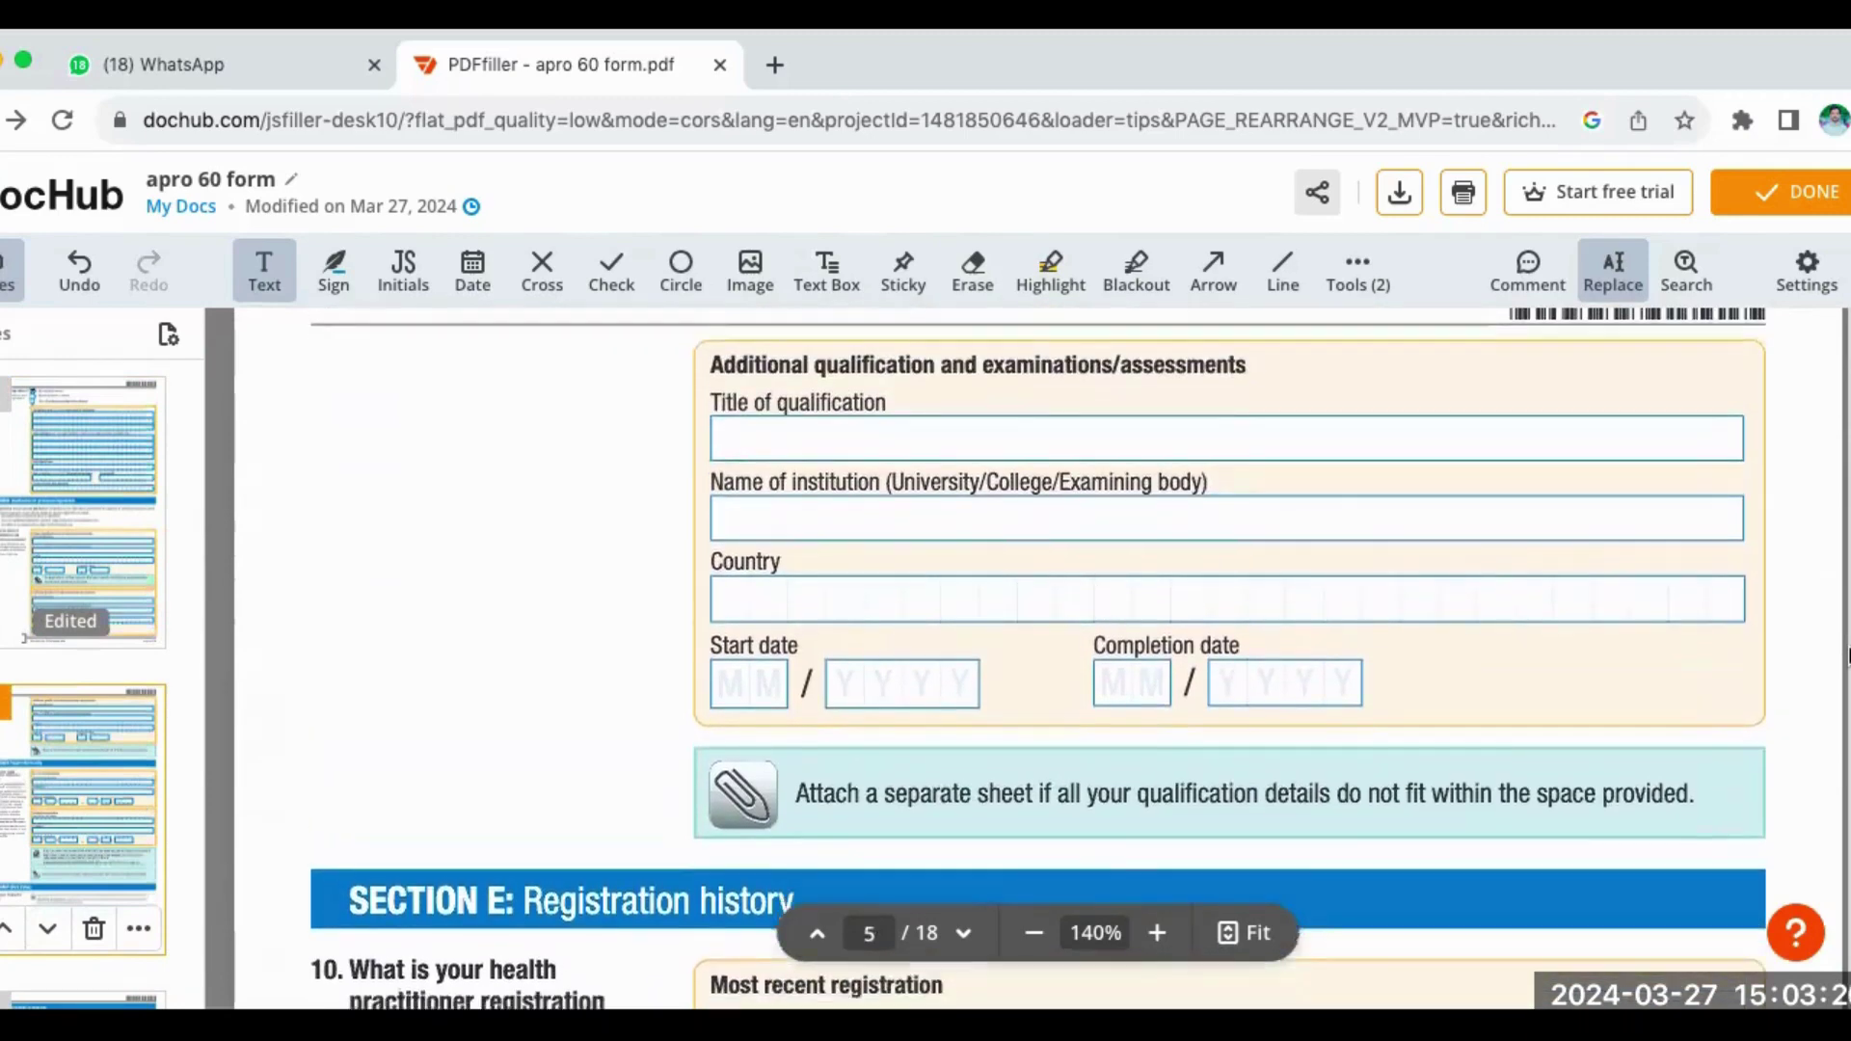
scroll(1847, 656, down, 4)
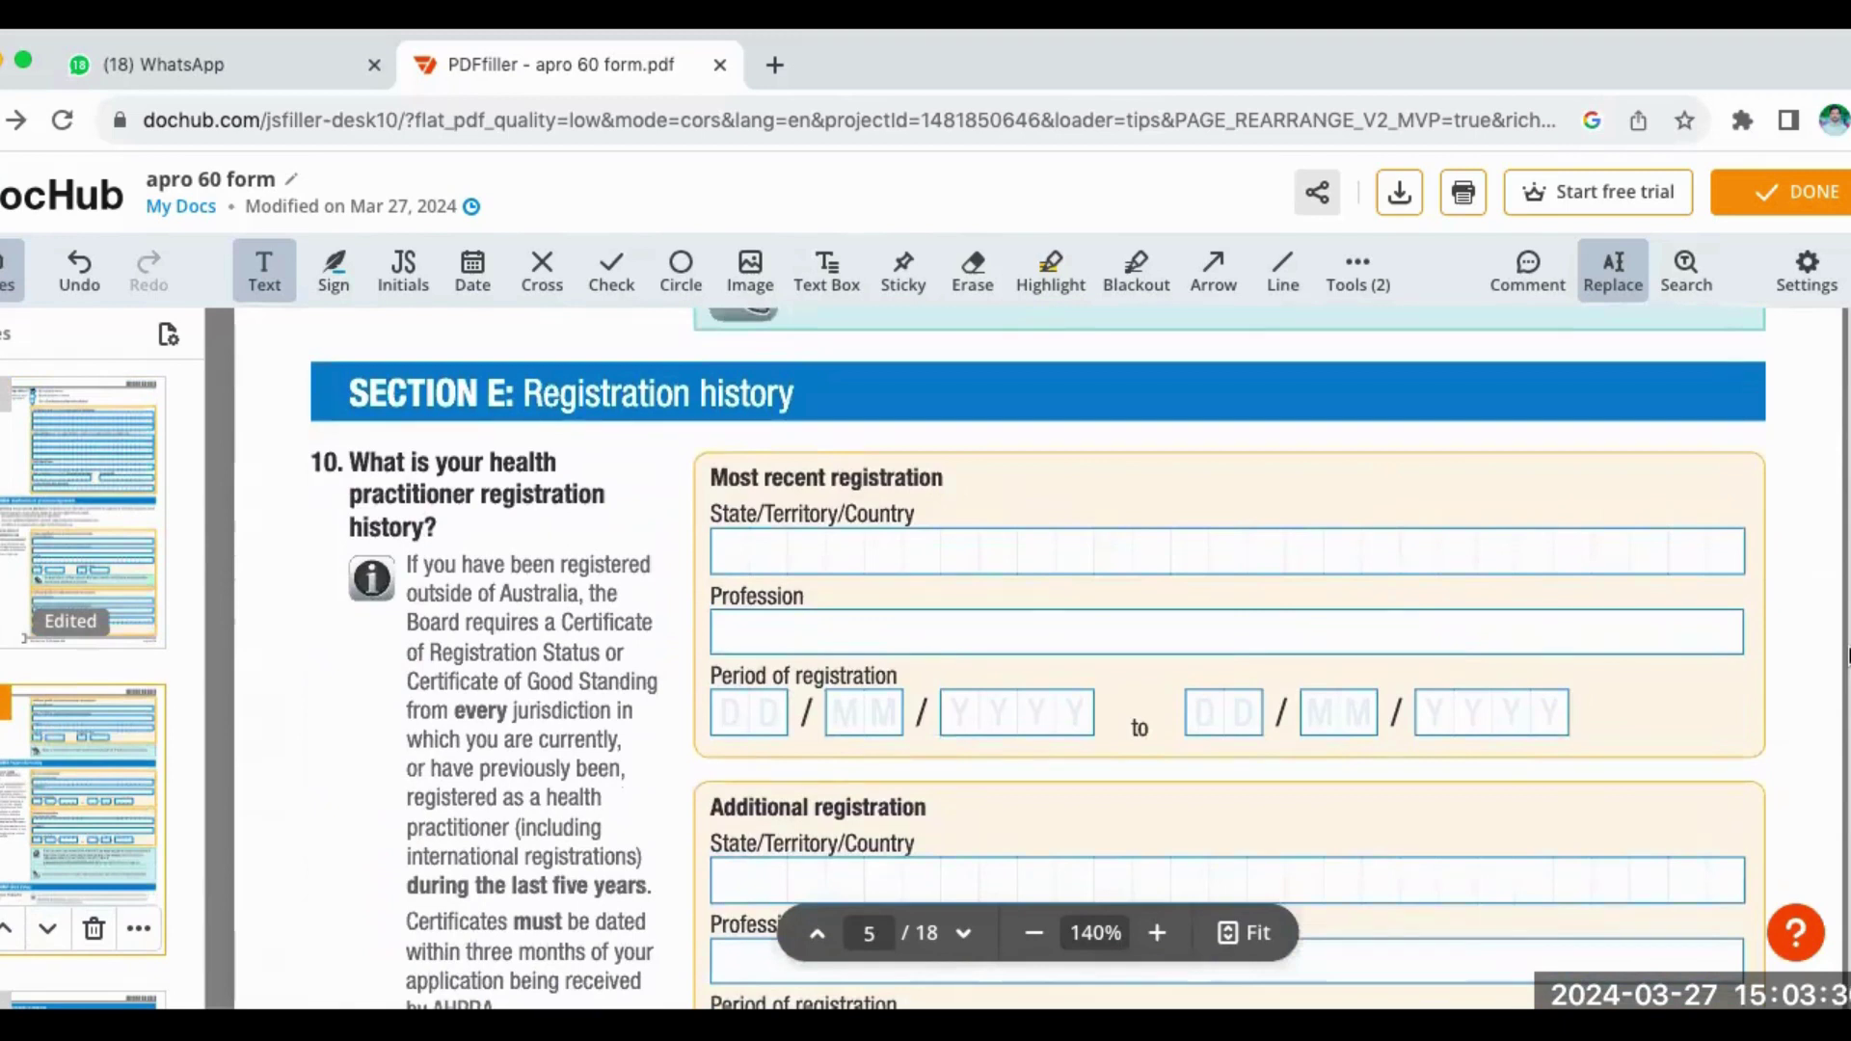
scroll(1847, 656, down, 1)
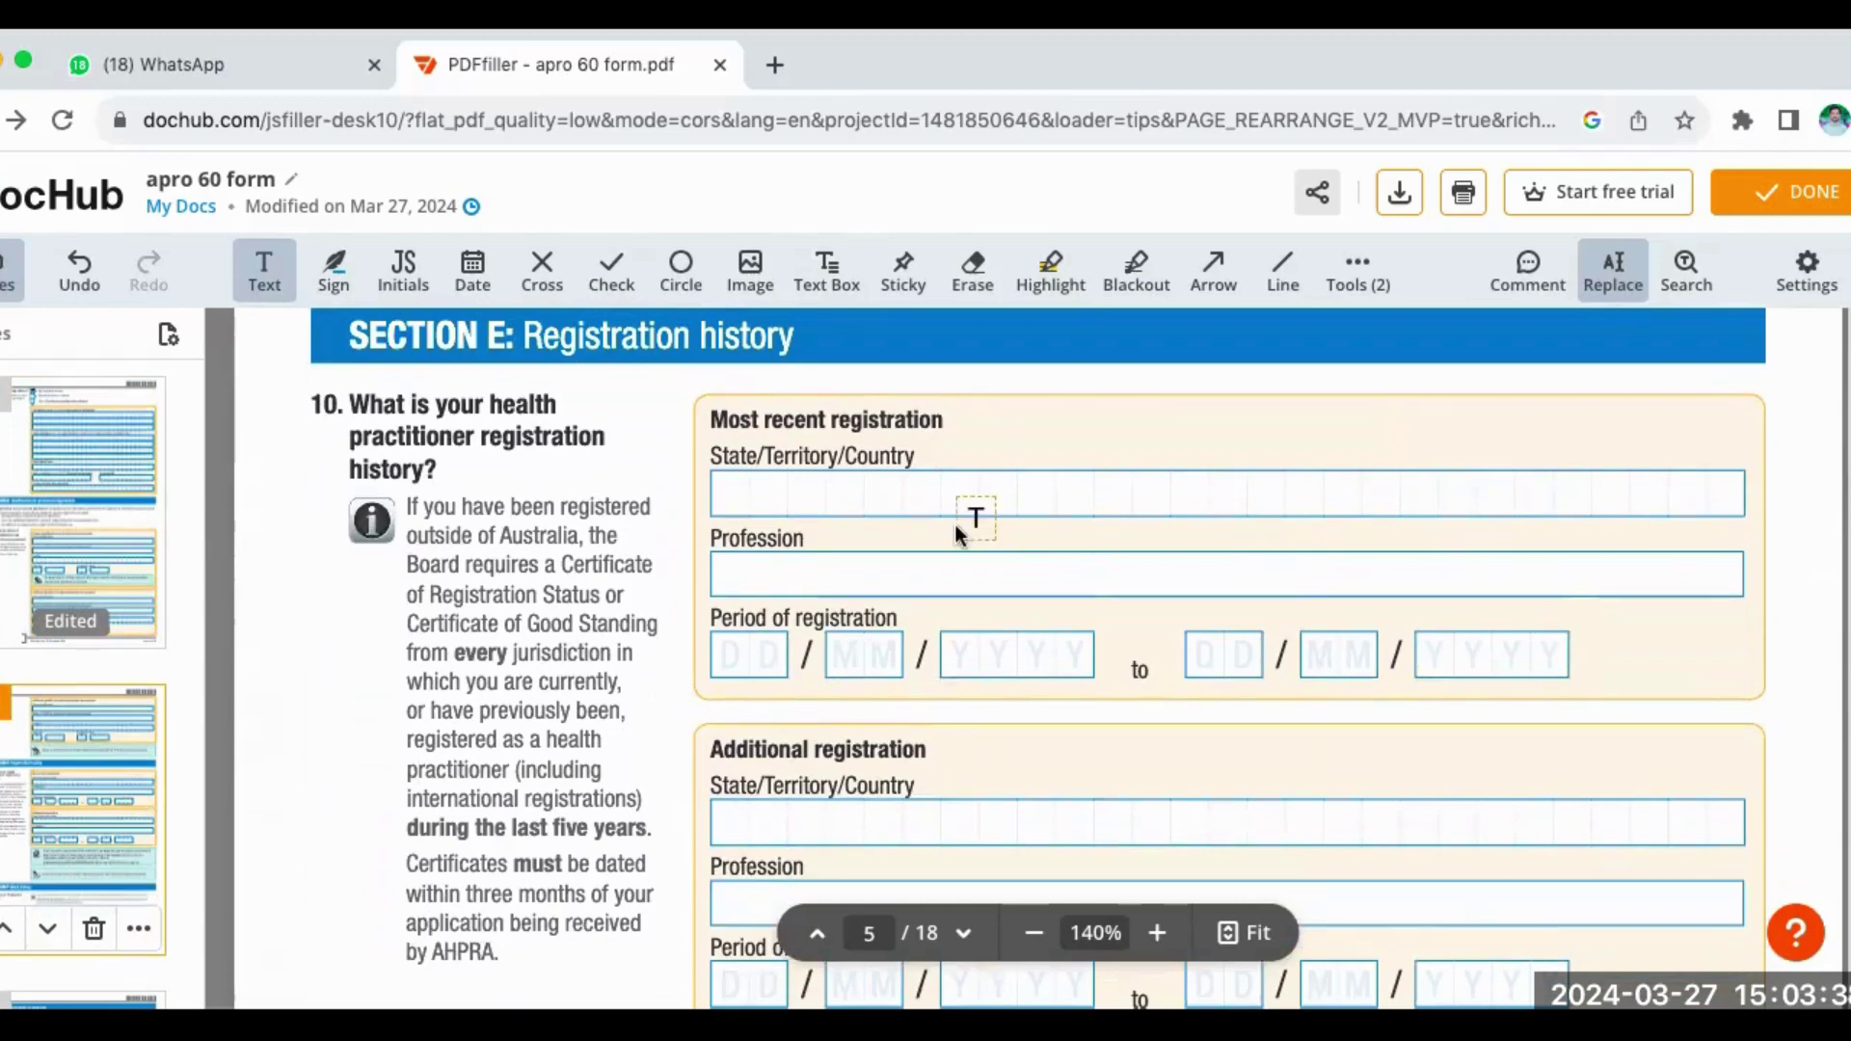
click(905, 494)
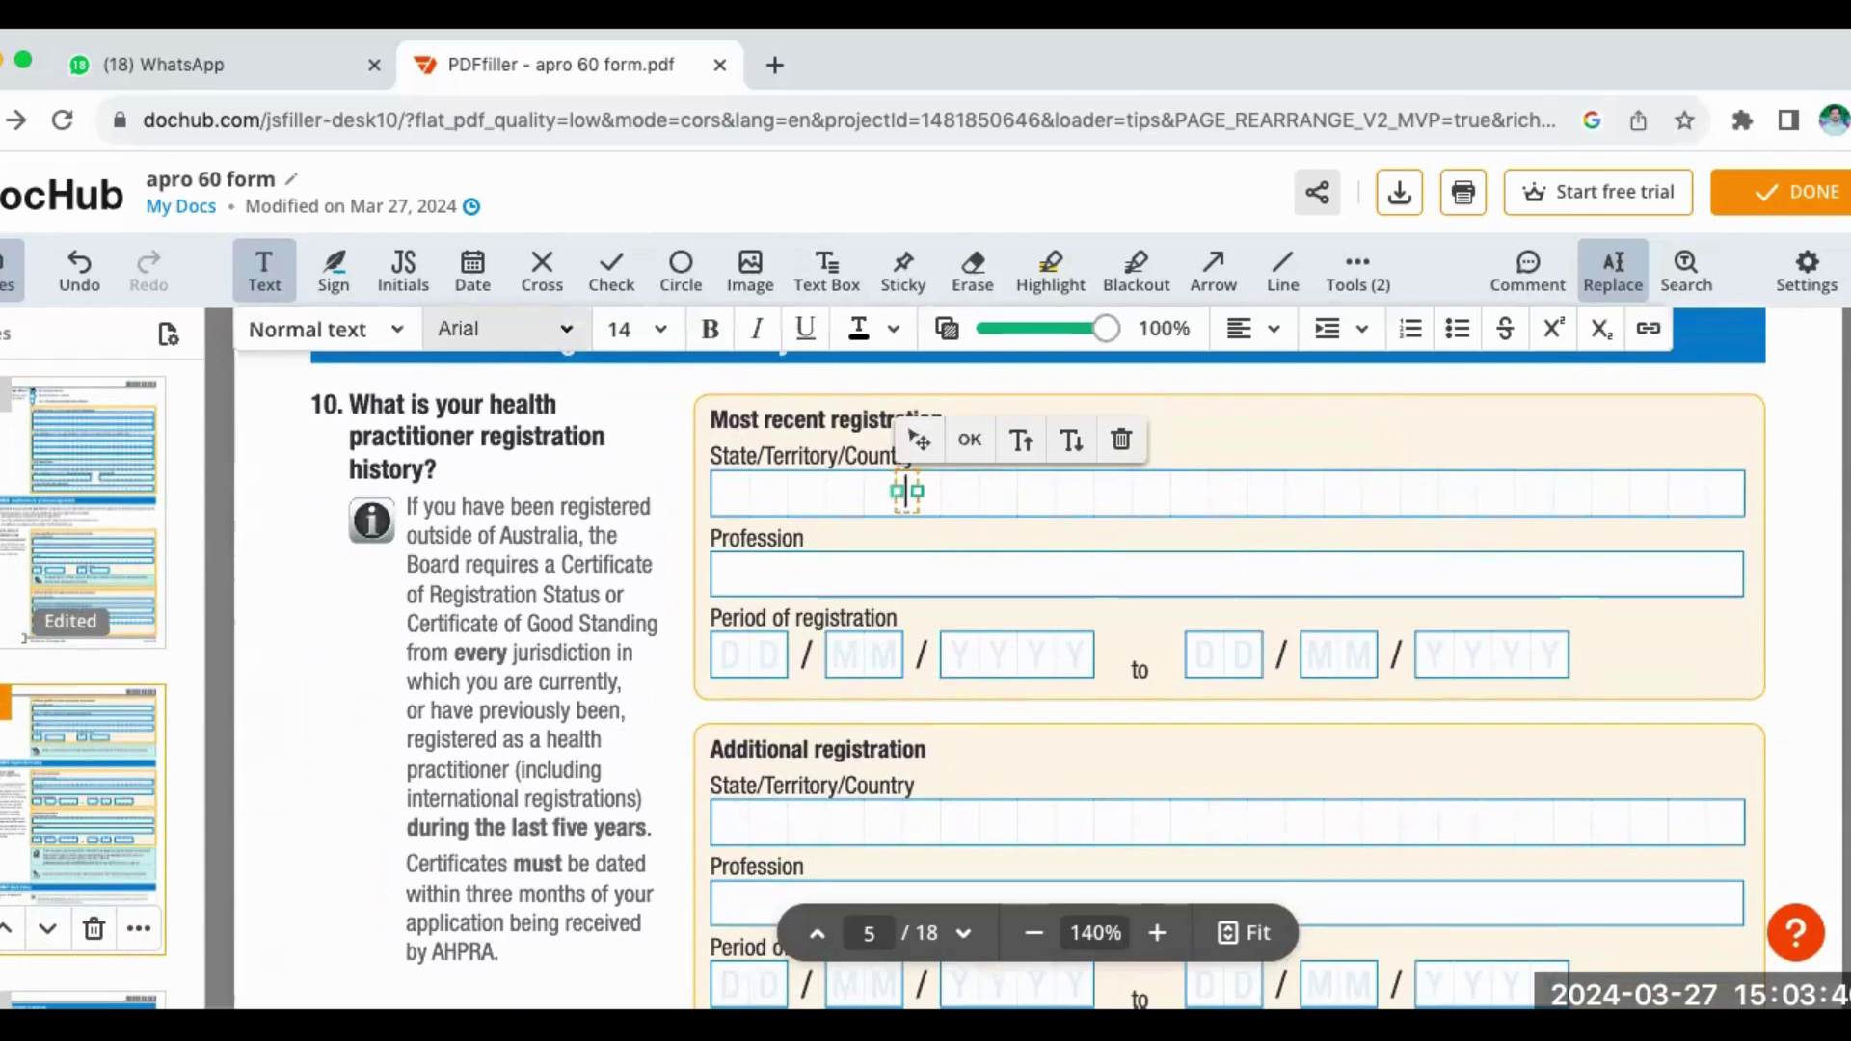
text(Pakistan)
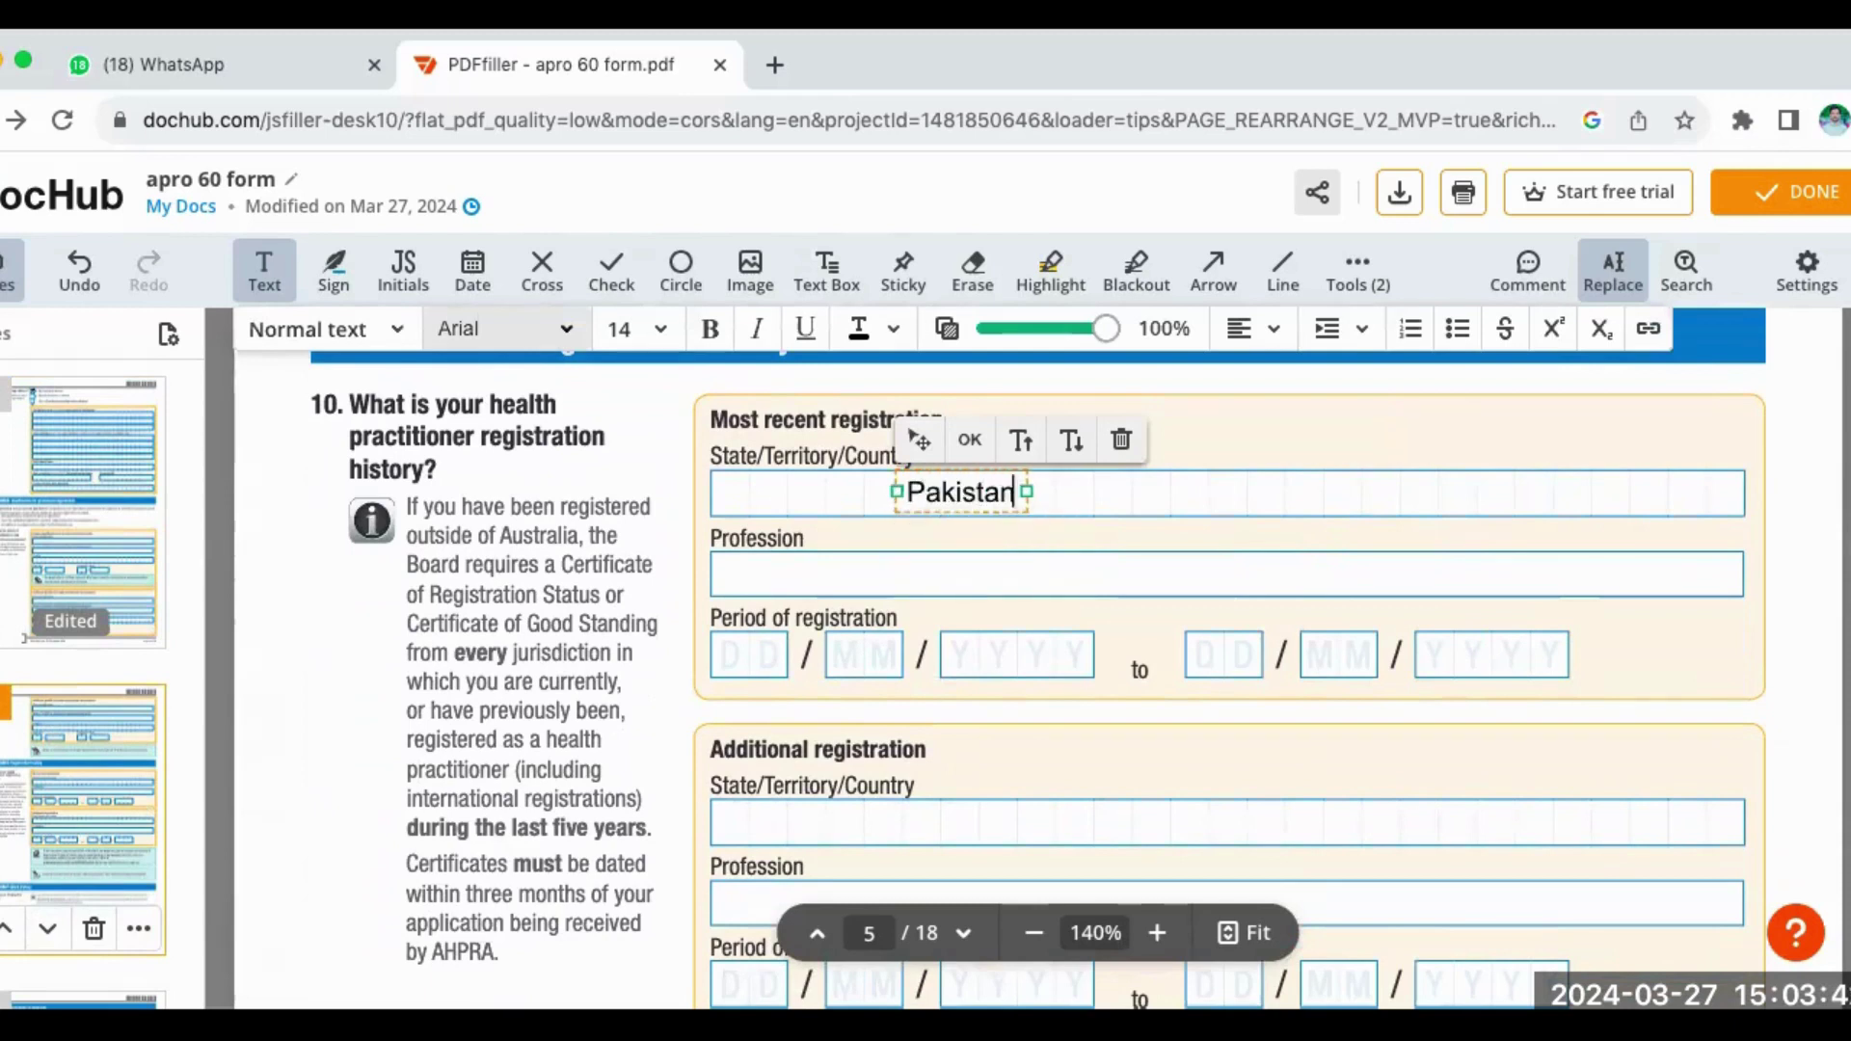
- Enter Doctor of Pharmacy as the profession of the most recent registration in question 10
click(780, 567)
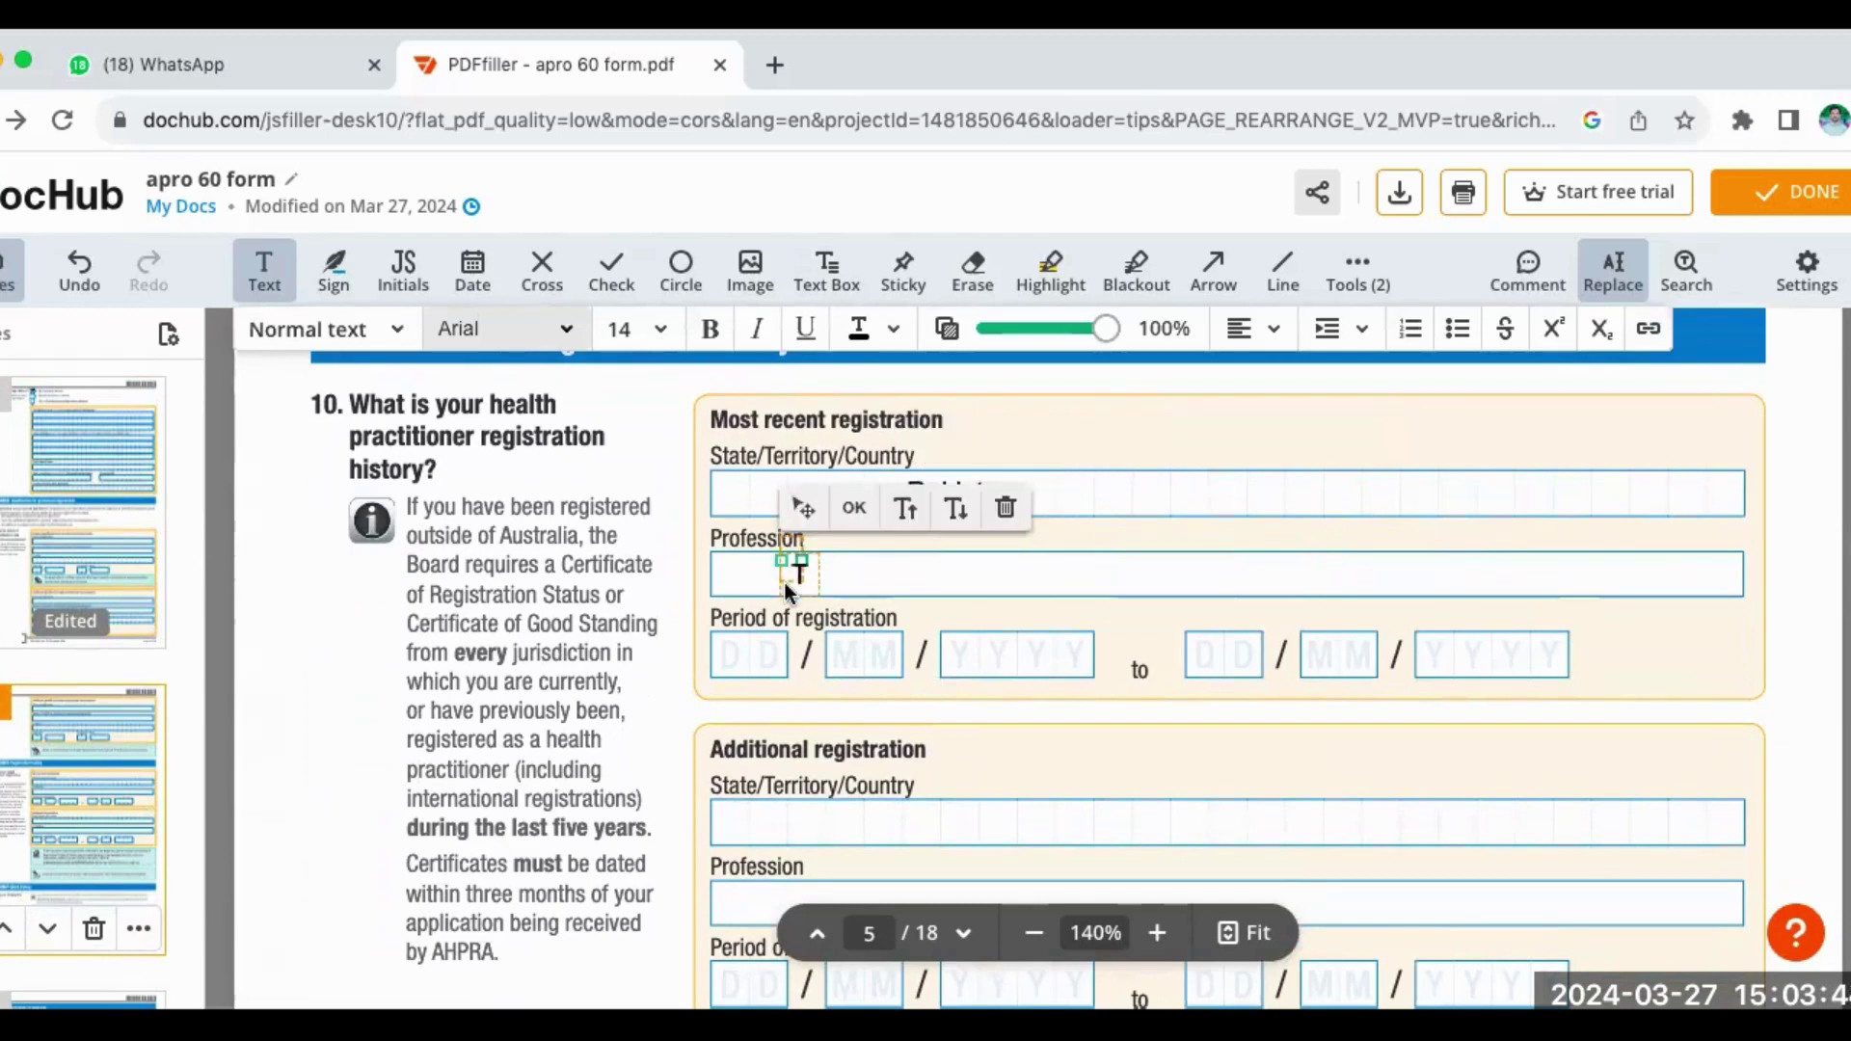
text(Do)
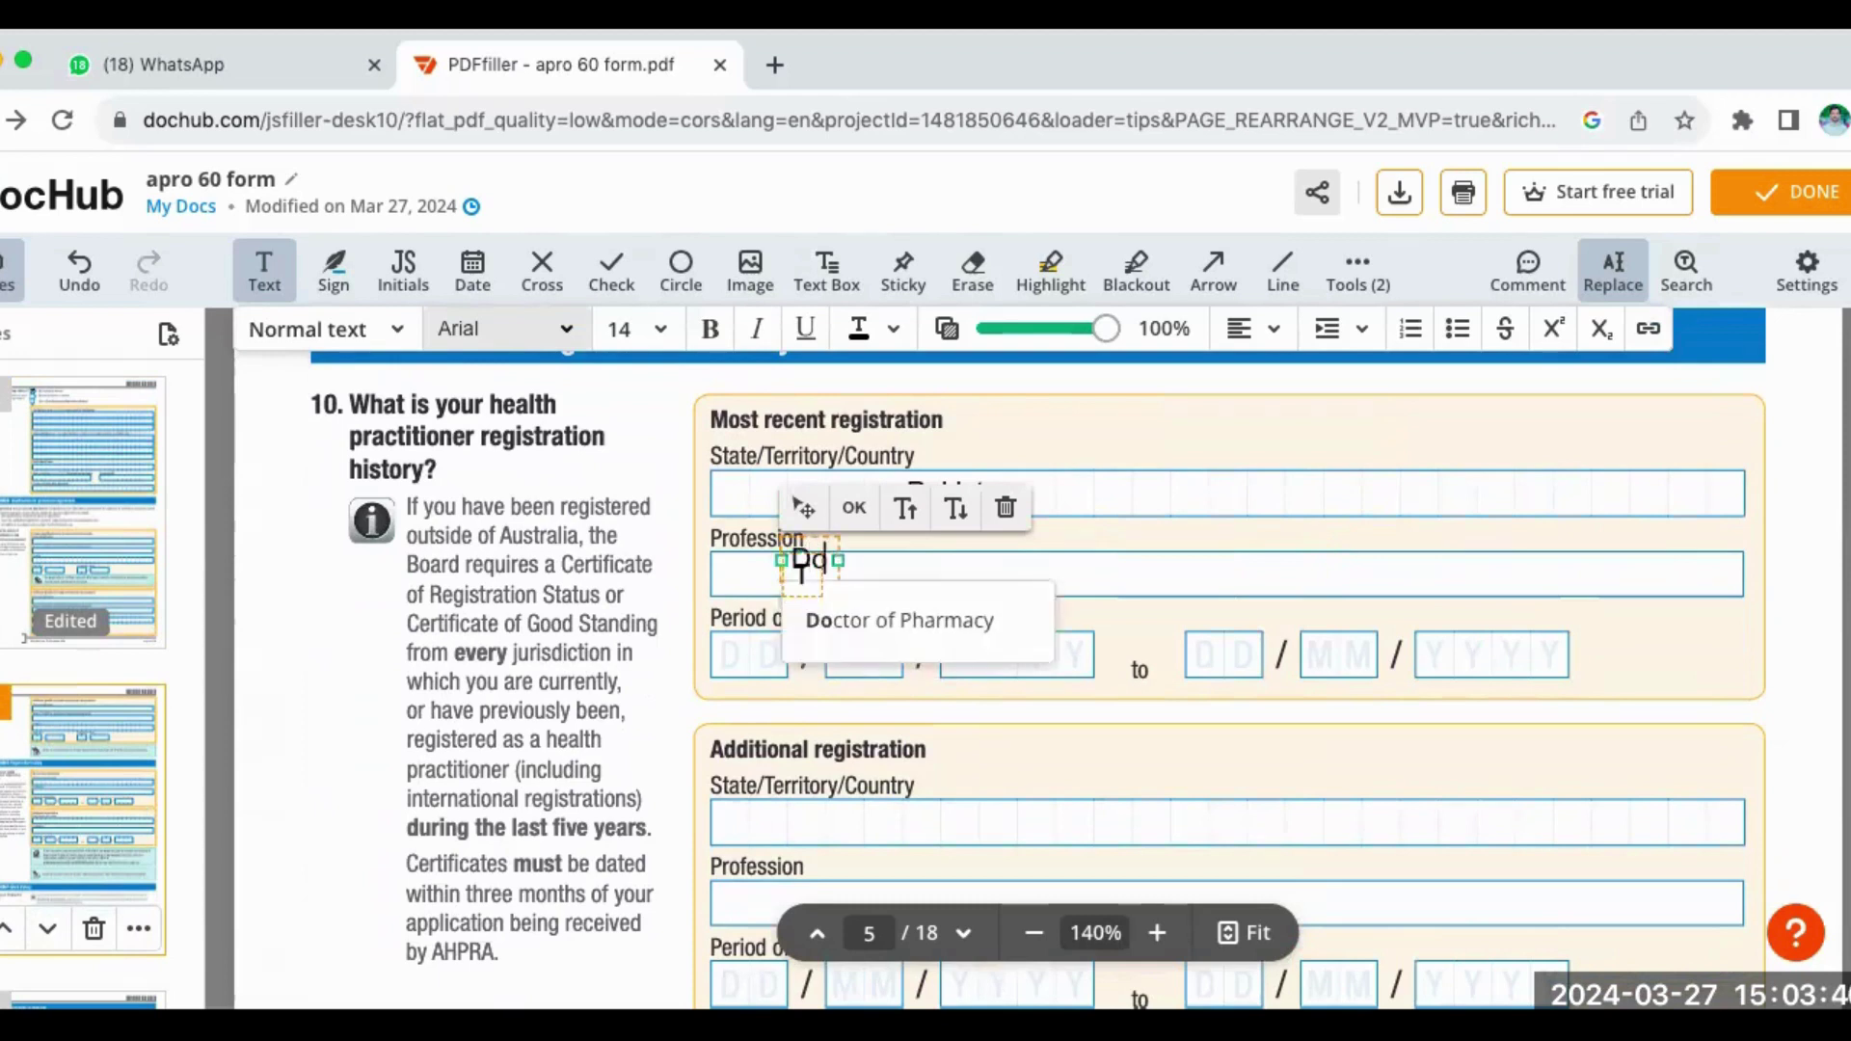
text(ctor of)
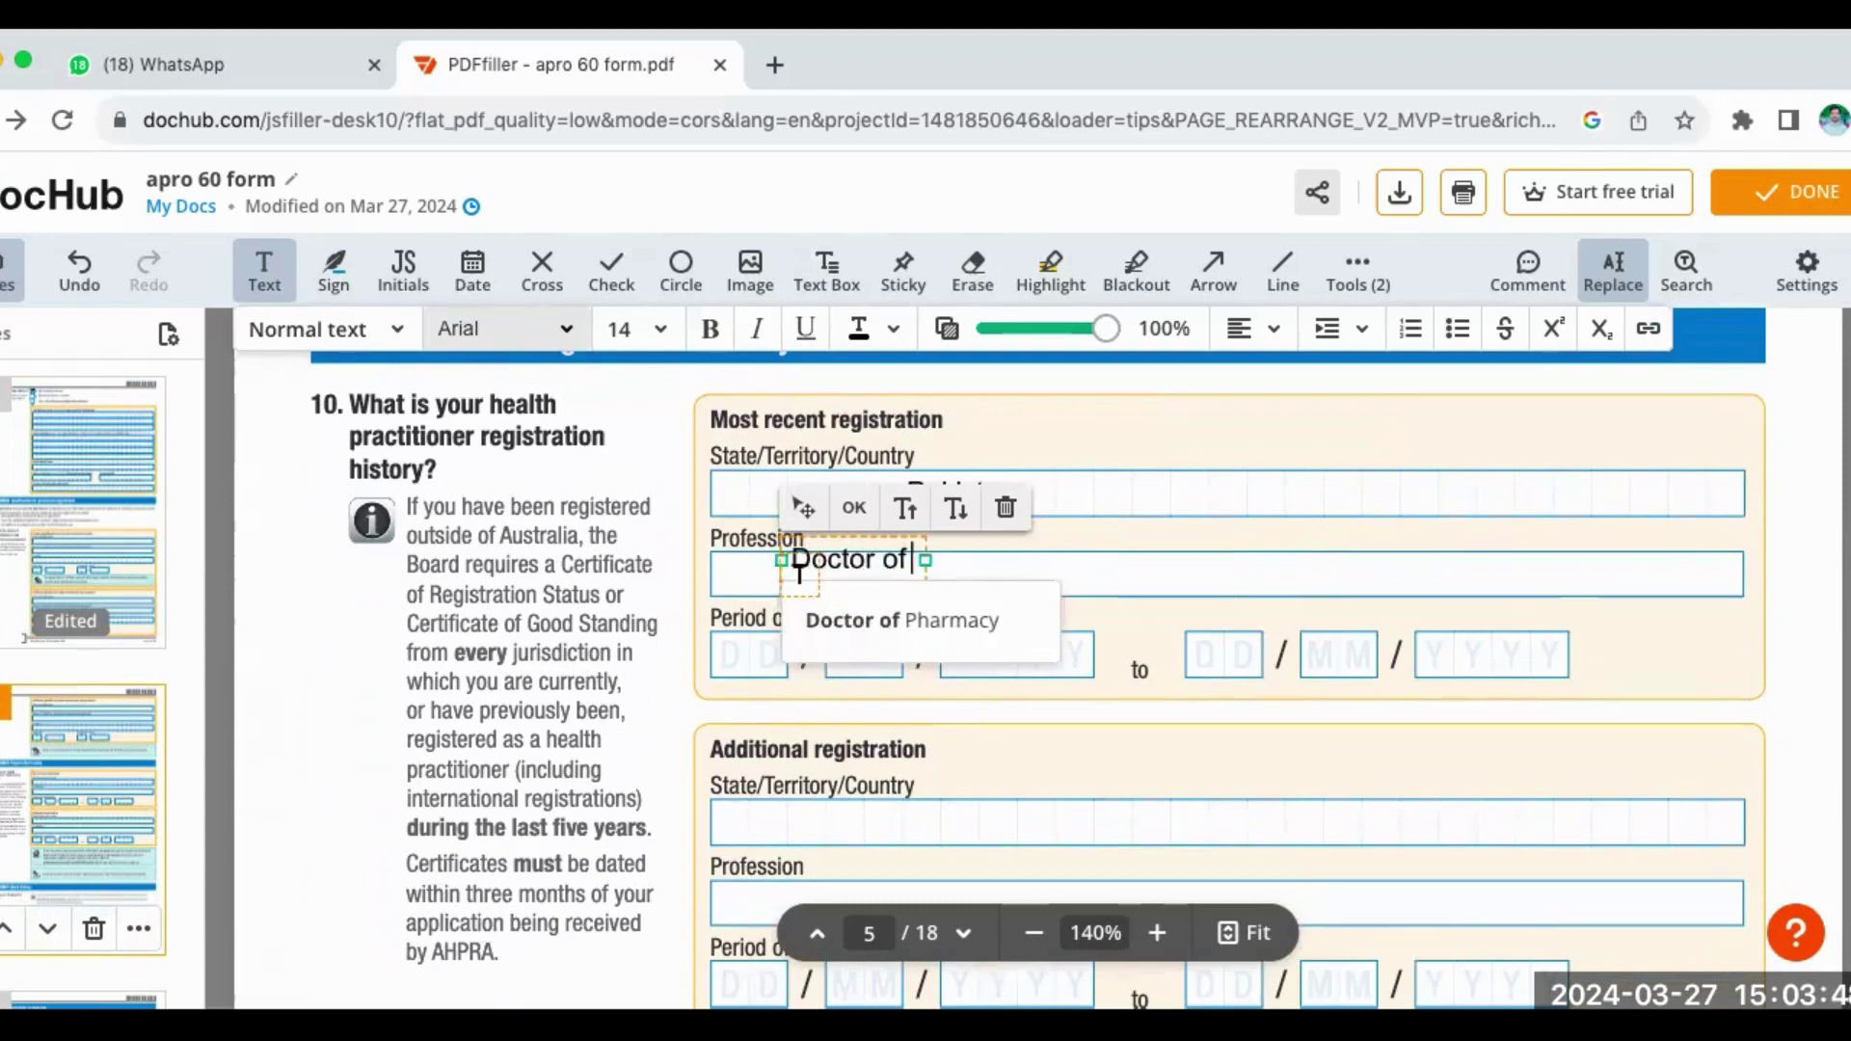
text( Pharmacy)
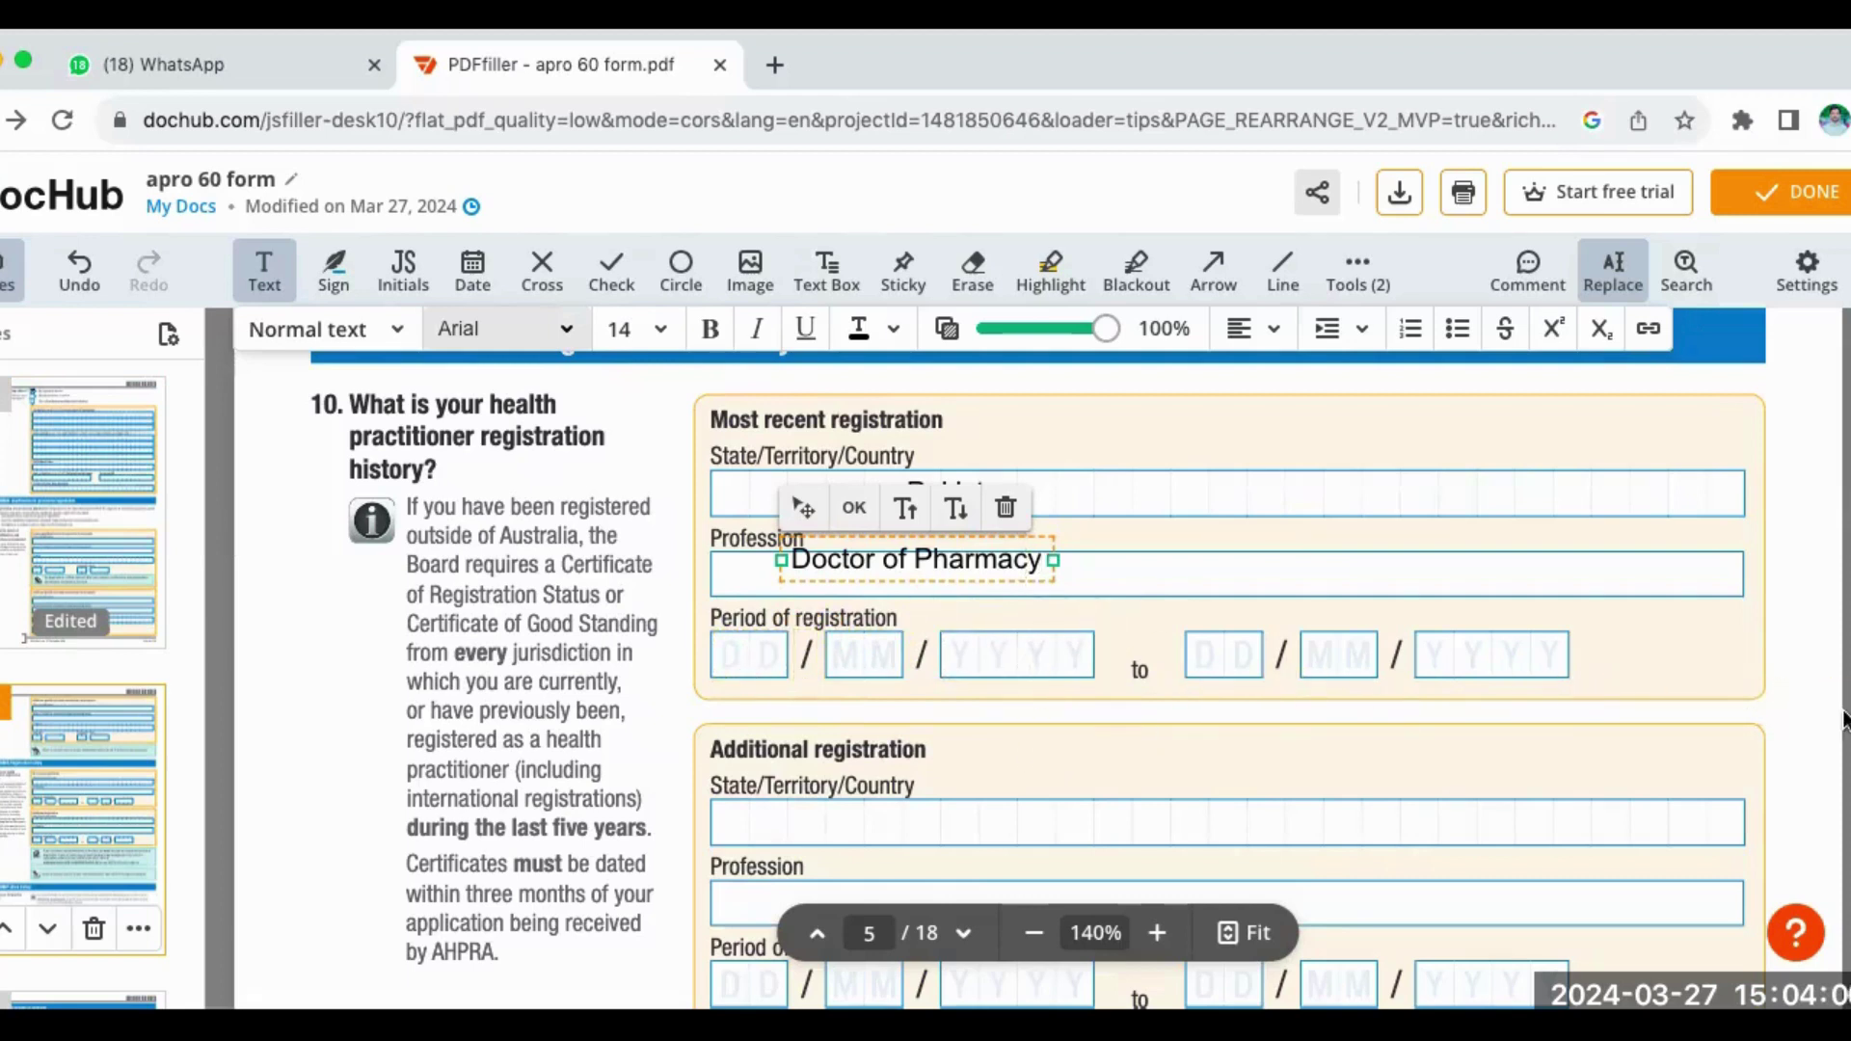
key(Escape)
- Mark NO with a cross in questions 12 and 13 of Section G for criminal history in Australia and in other countries
scroll(1038, 658, down, 3)
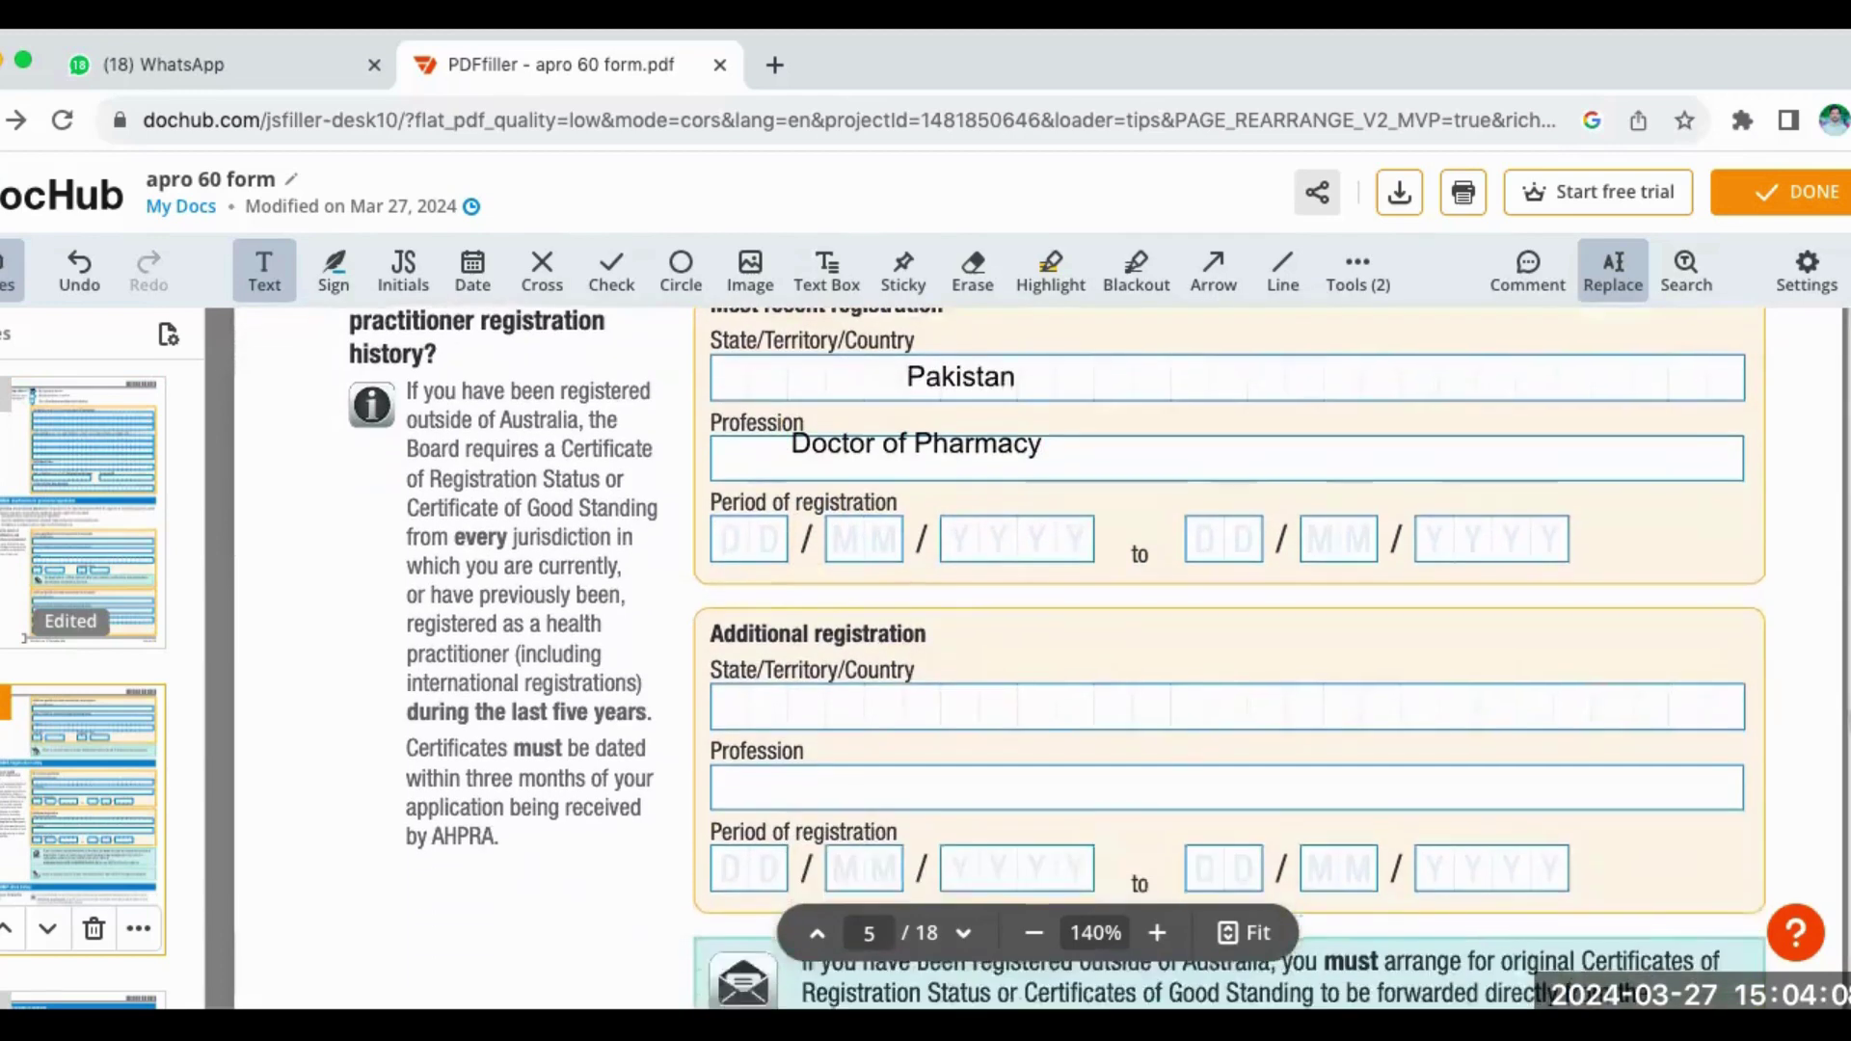
scroll(1038, 658, down, 2)
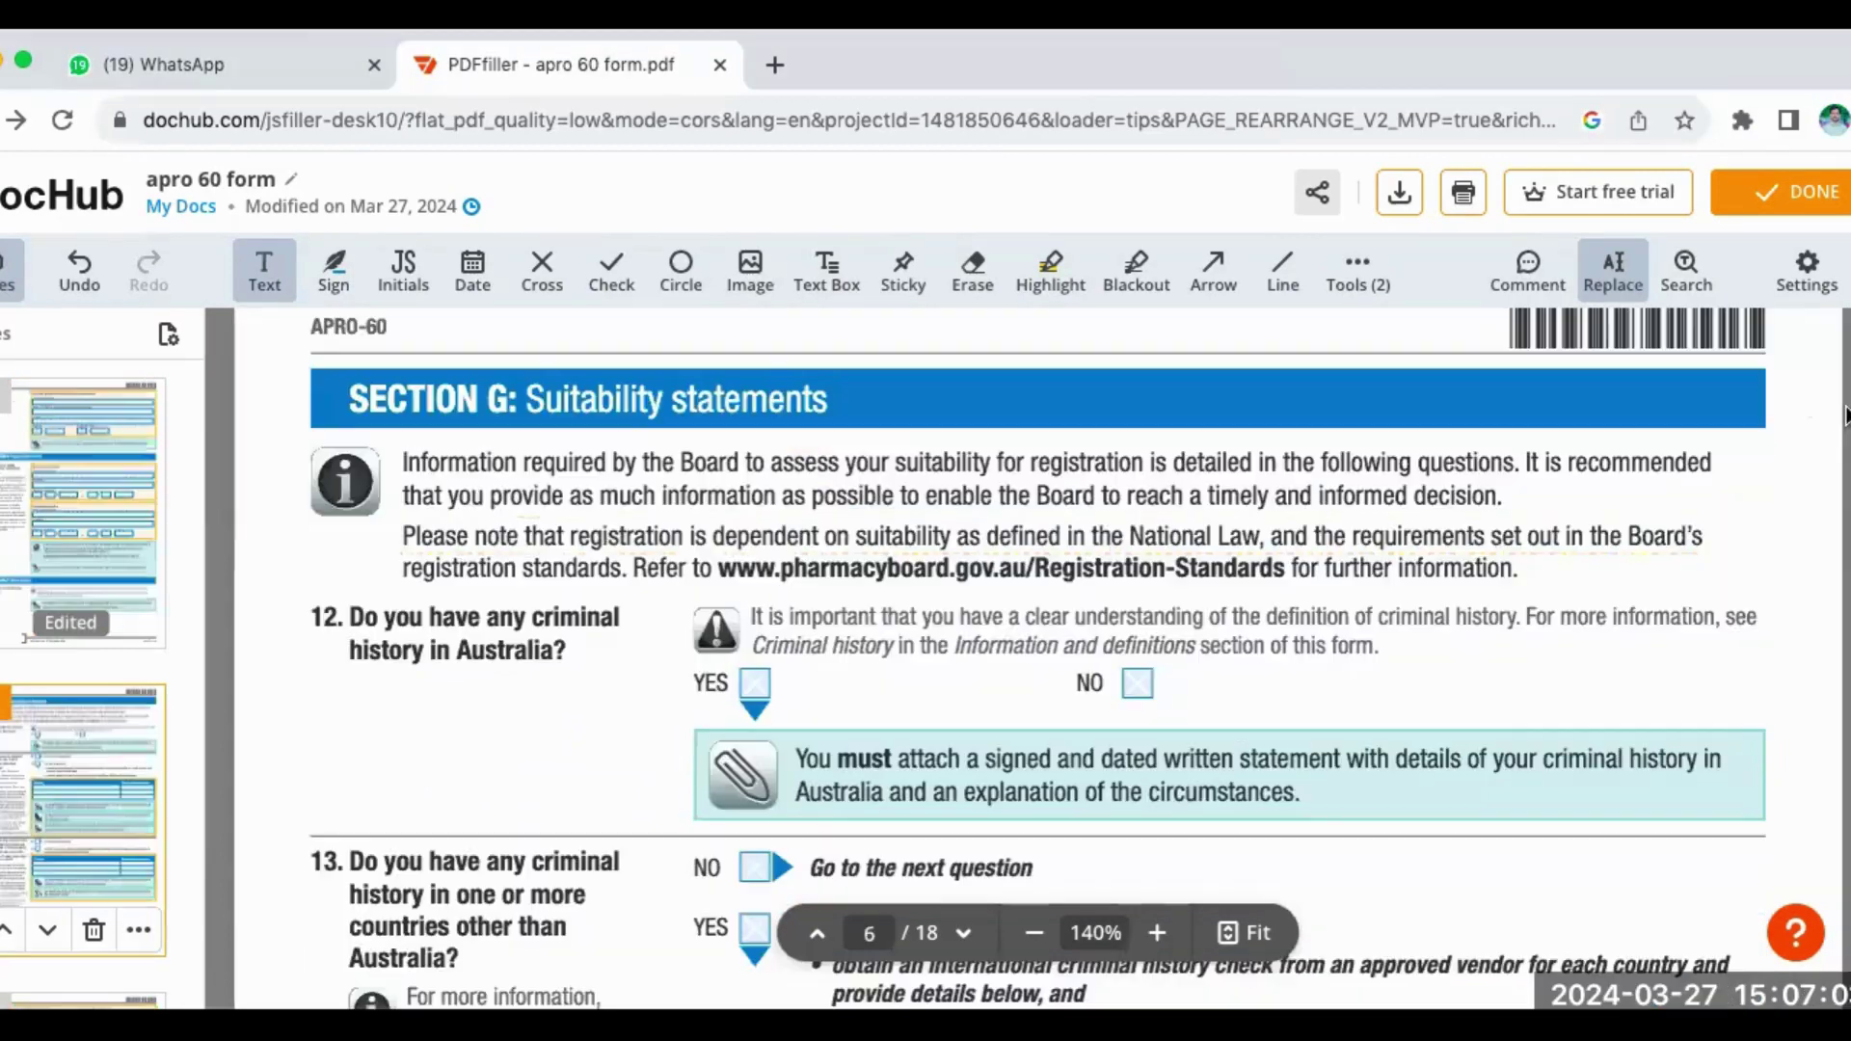
scroll(1845, 414, up, 3)
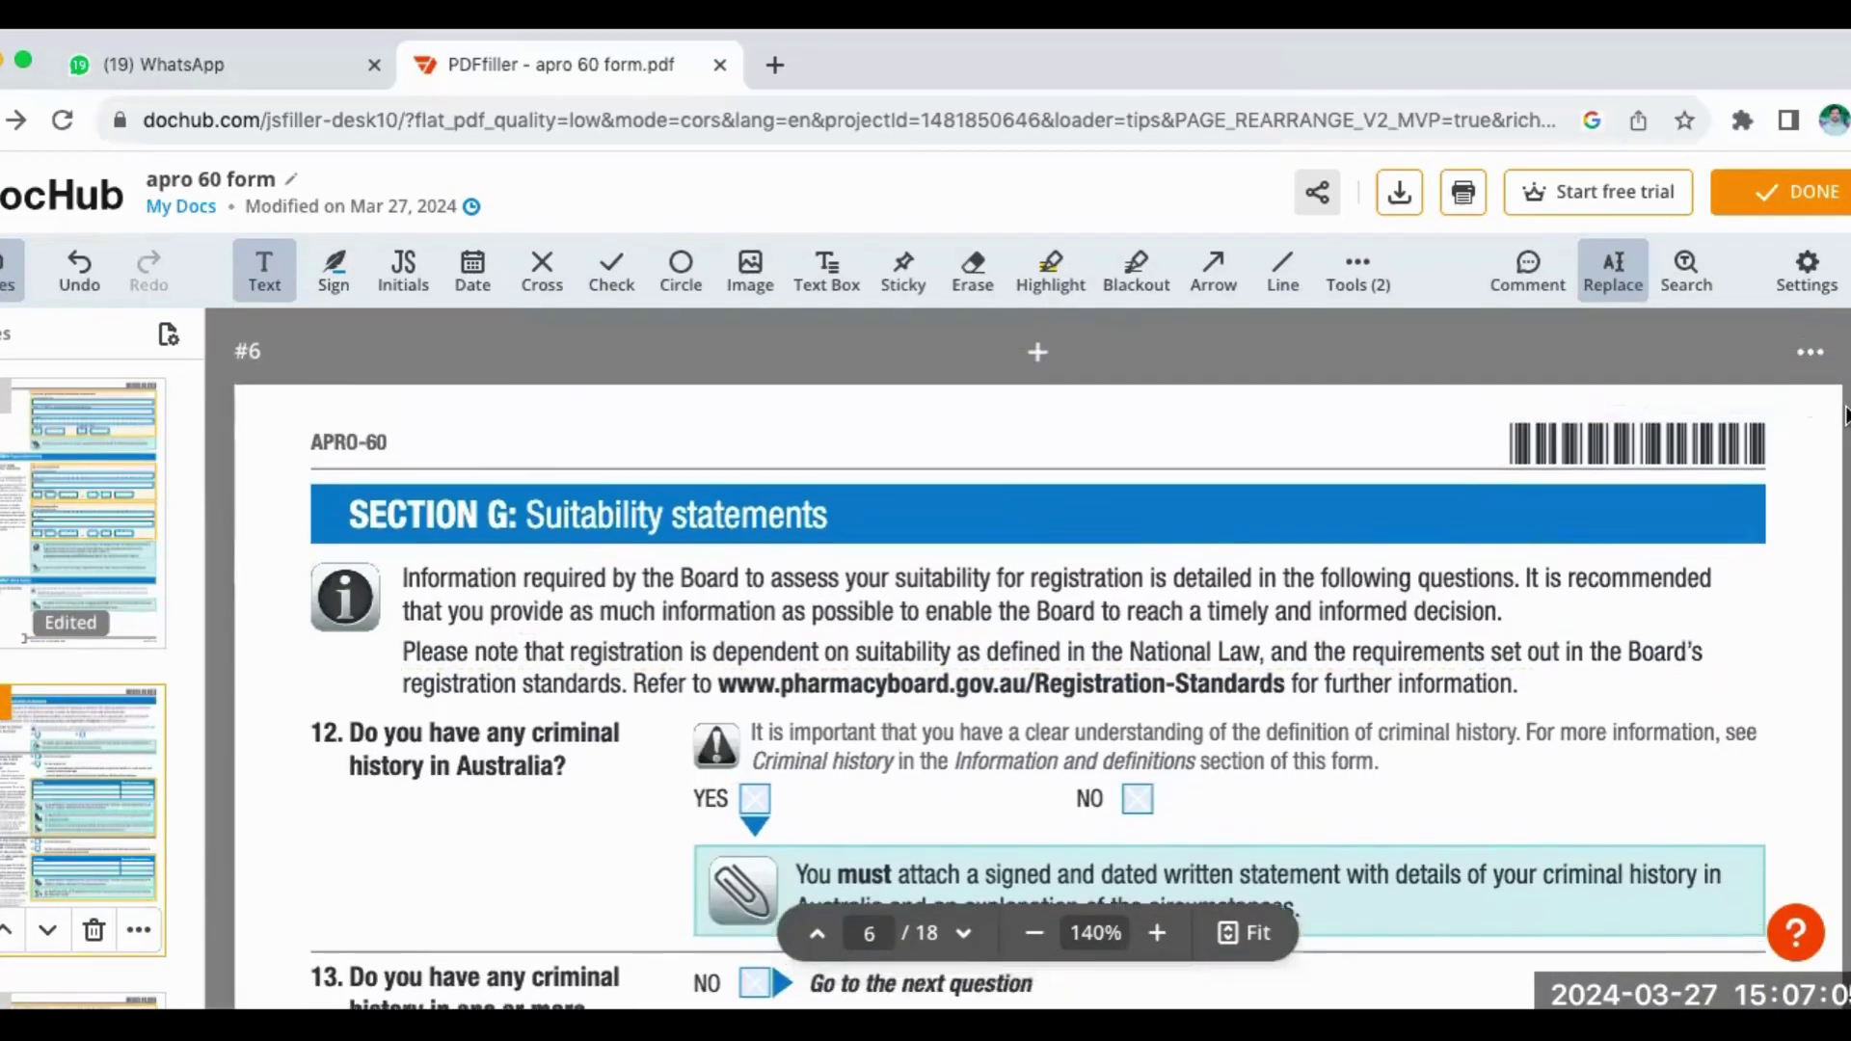
scroll(1845, 414, down, 4)
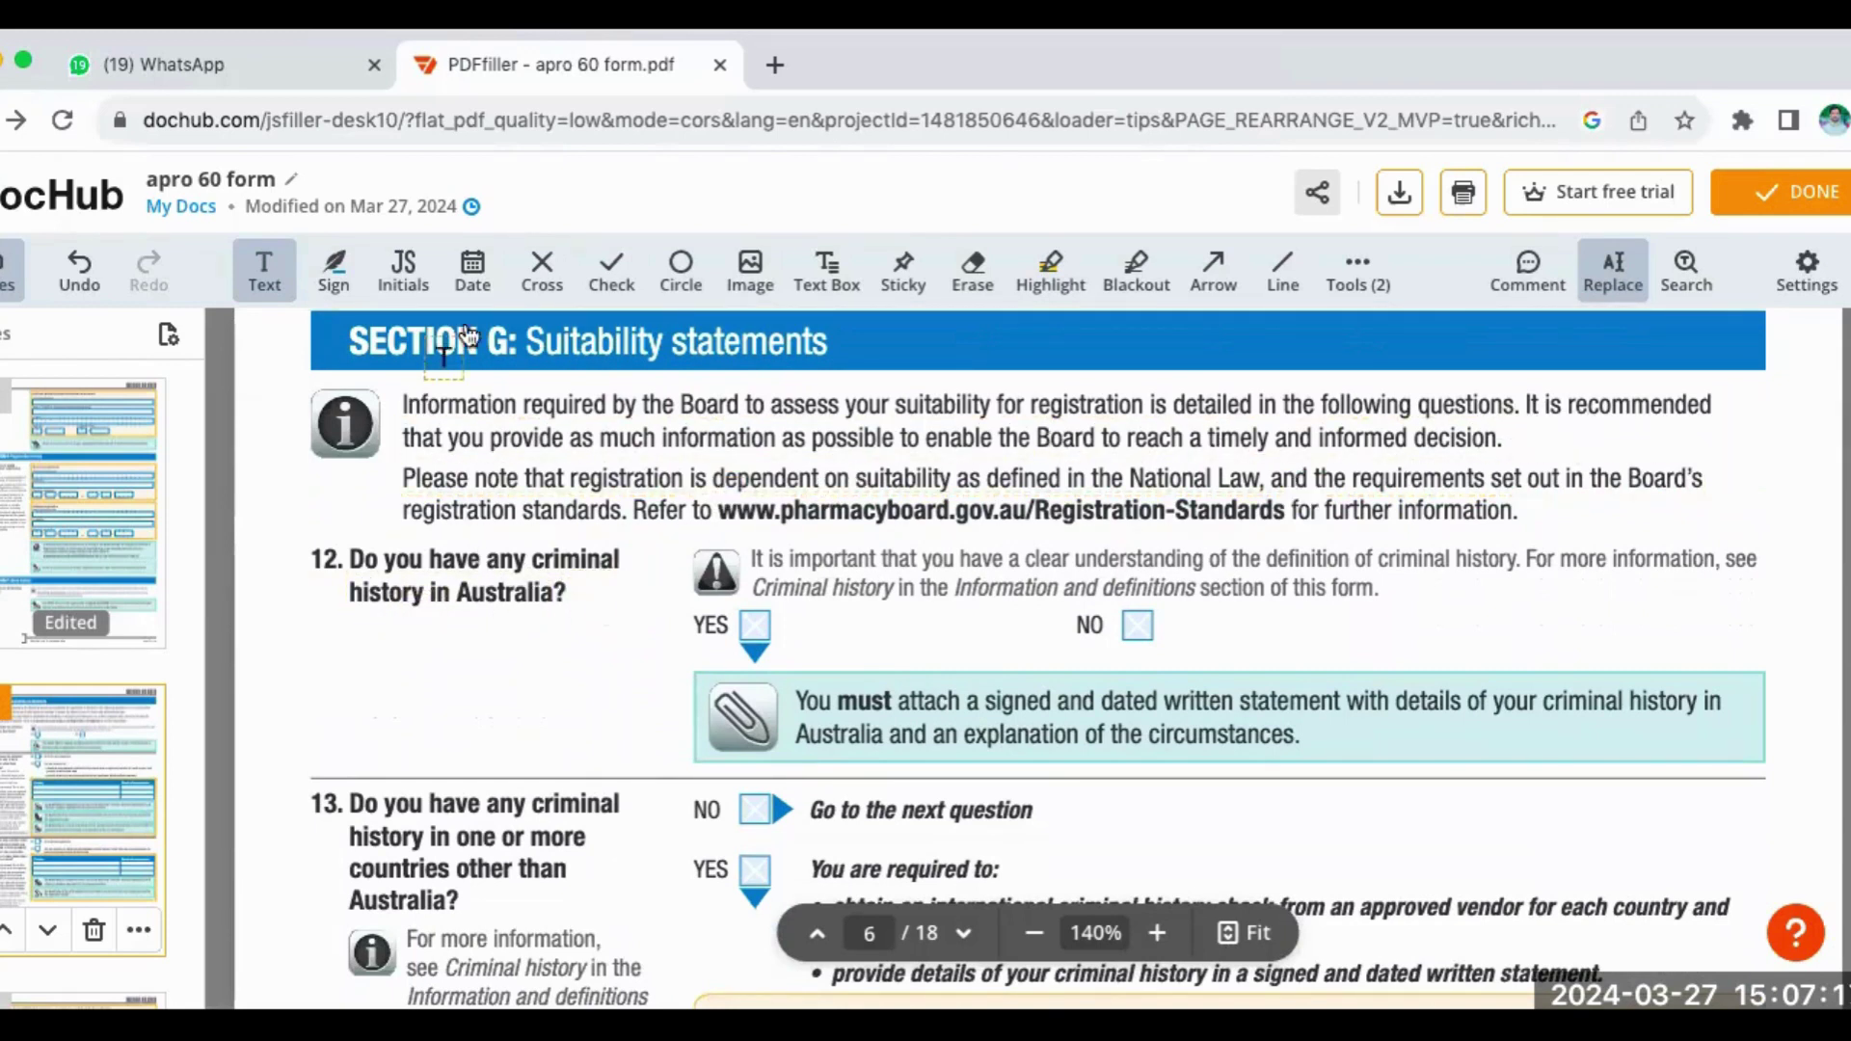
click(546, 267)
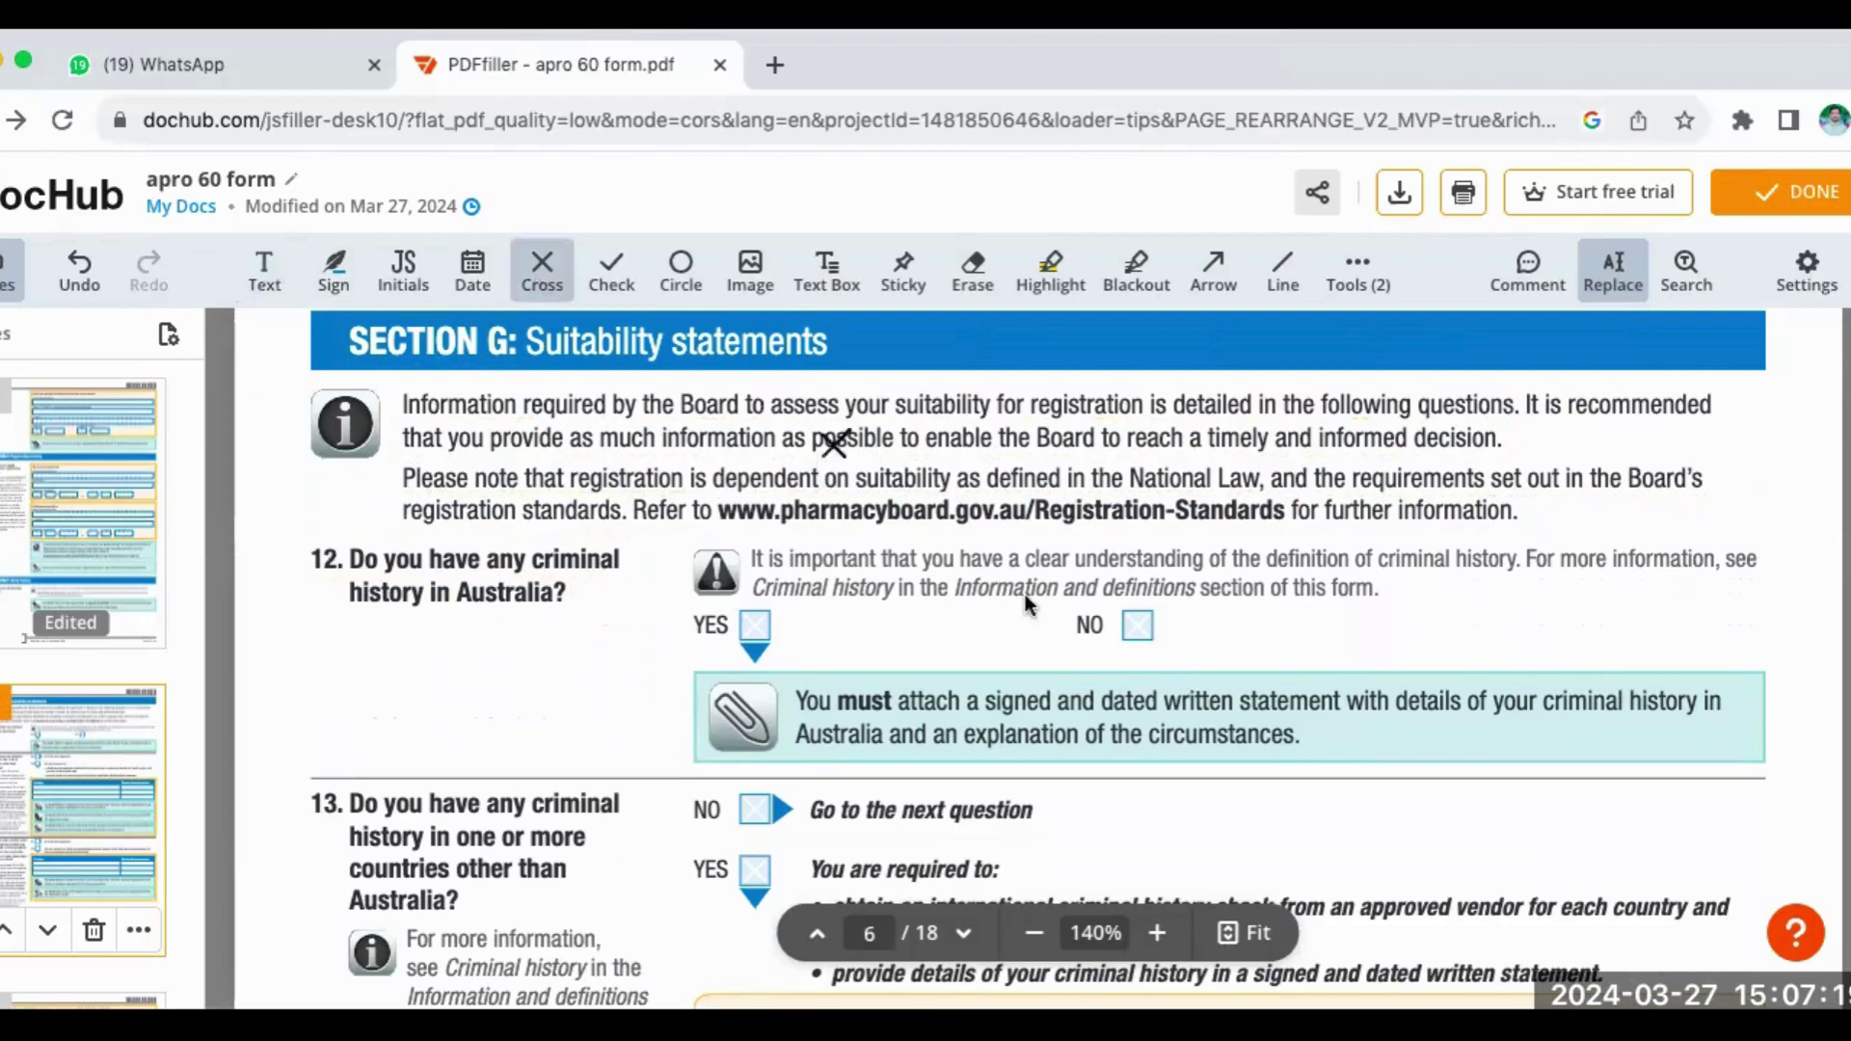
click(1122, 640)
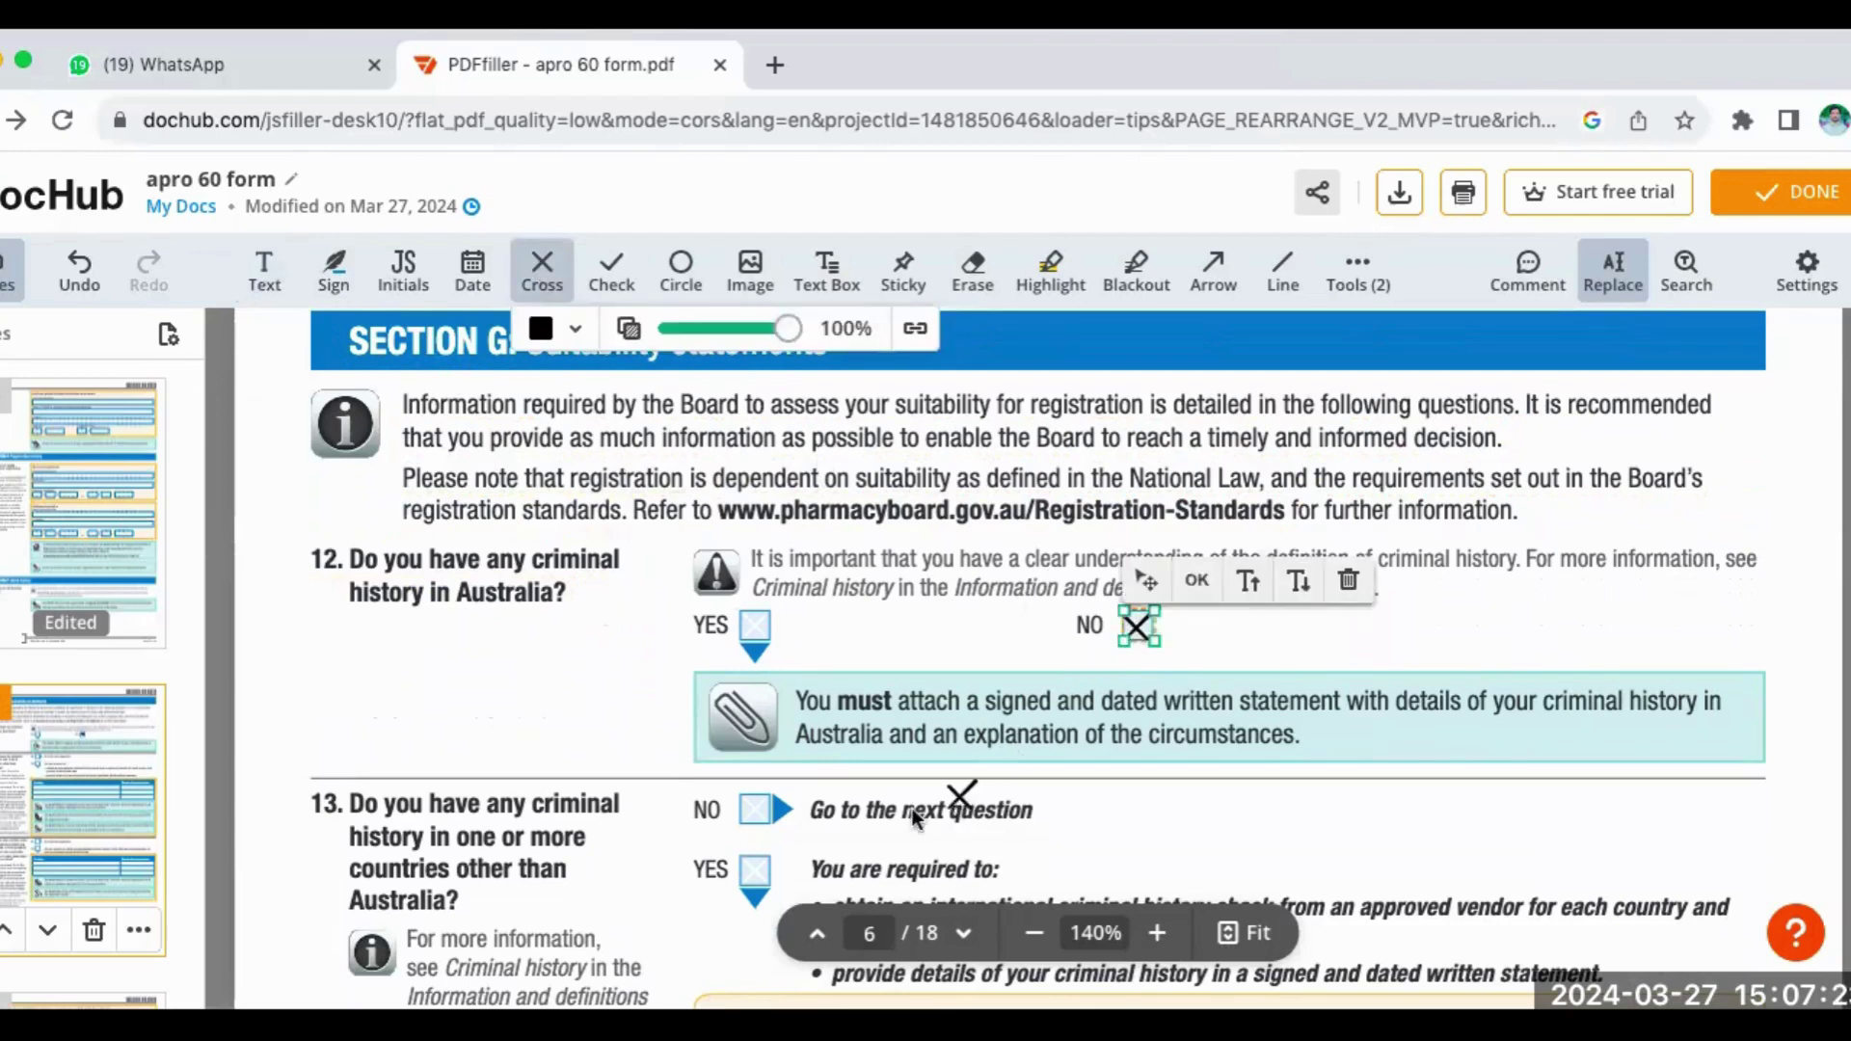
click(755, 833)
click(742, 815)
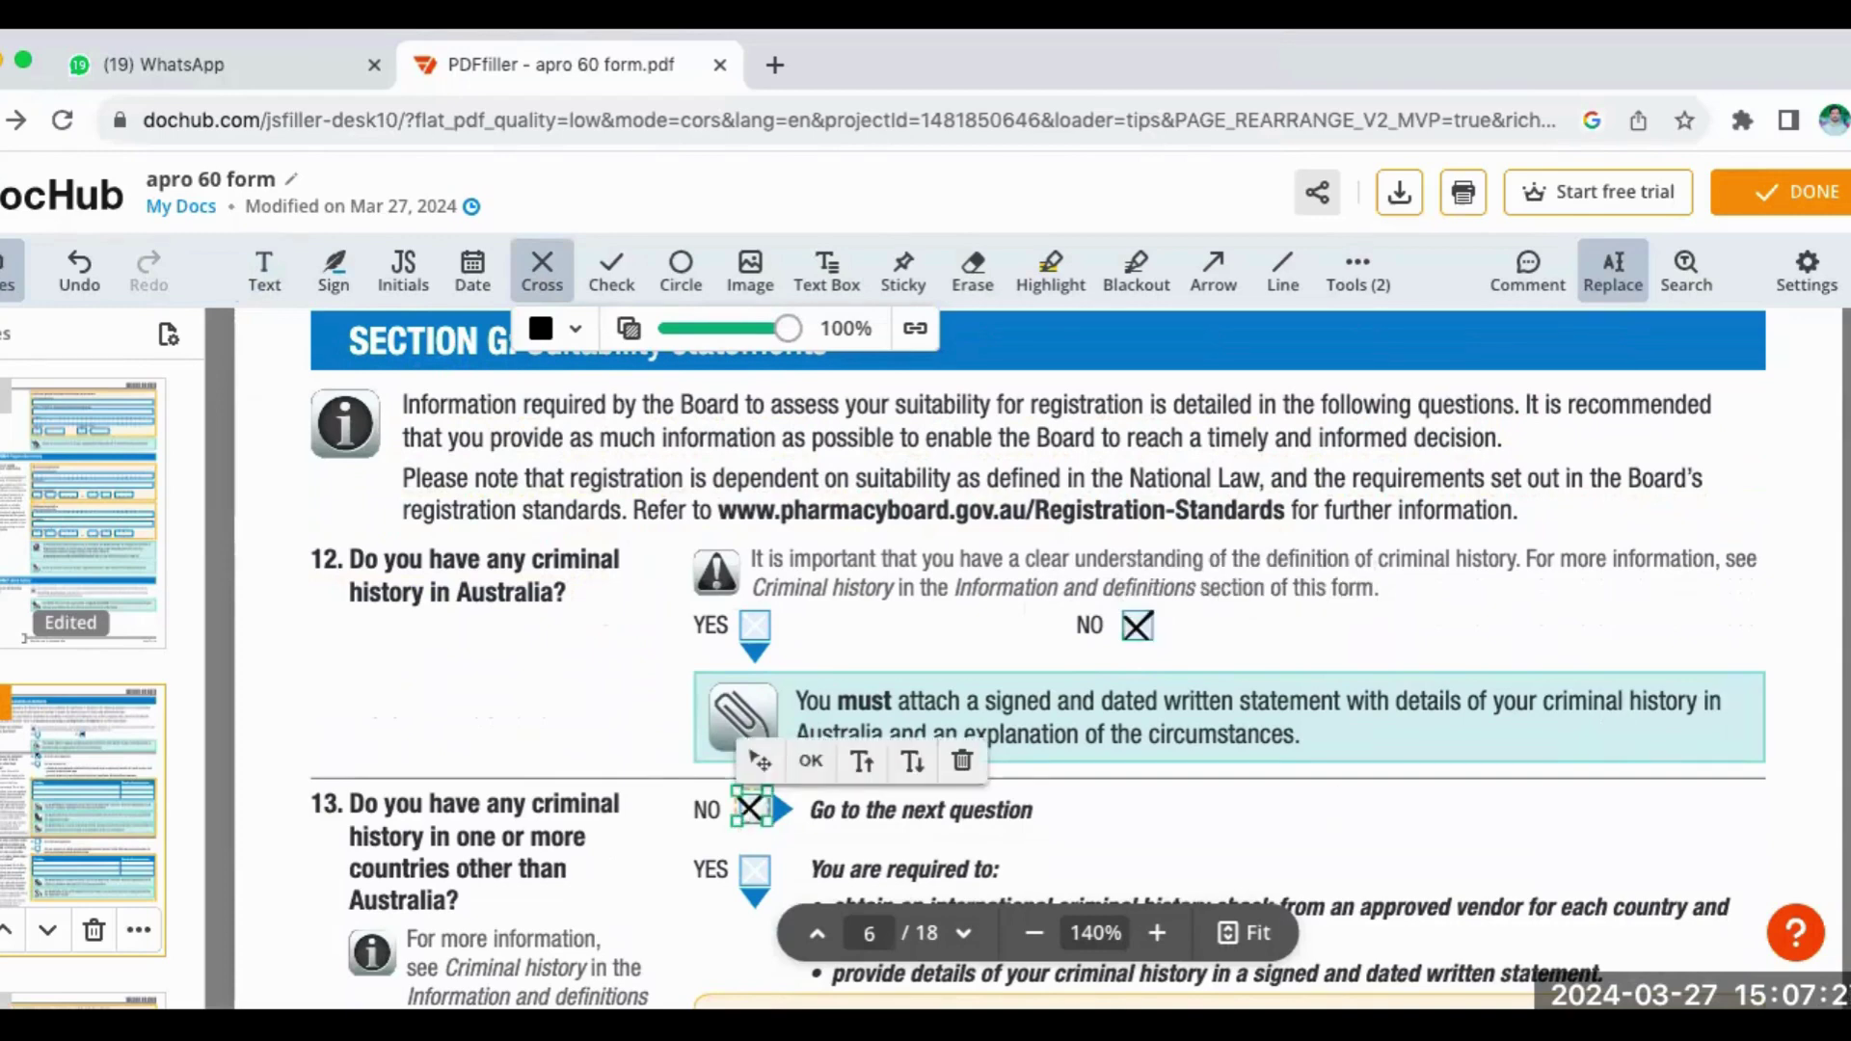
- Enter Pakistan as the first country in the question 14 table of countries lived in outside Australia on page 6
scroll(1038, 656, down, 3)
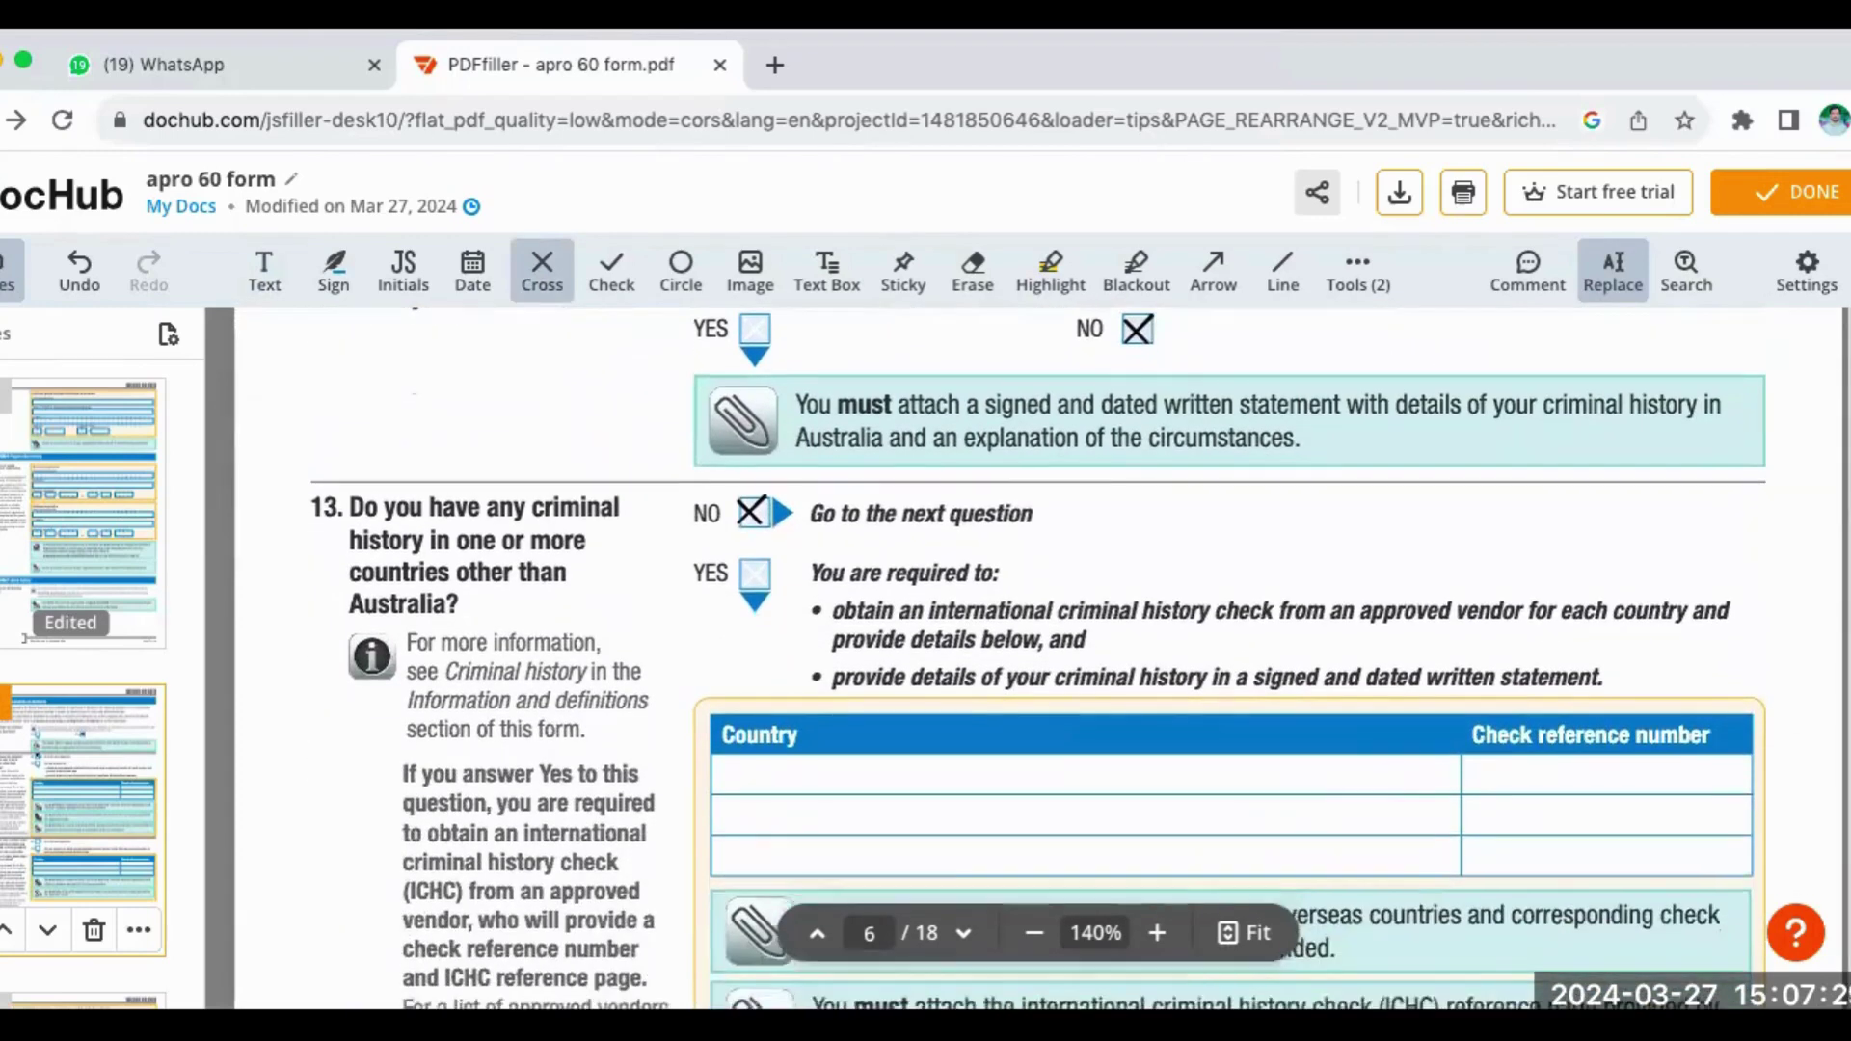
scroll(1038, 656, down, 1)
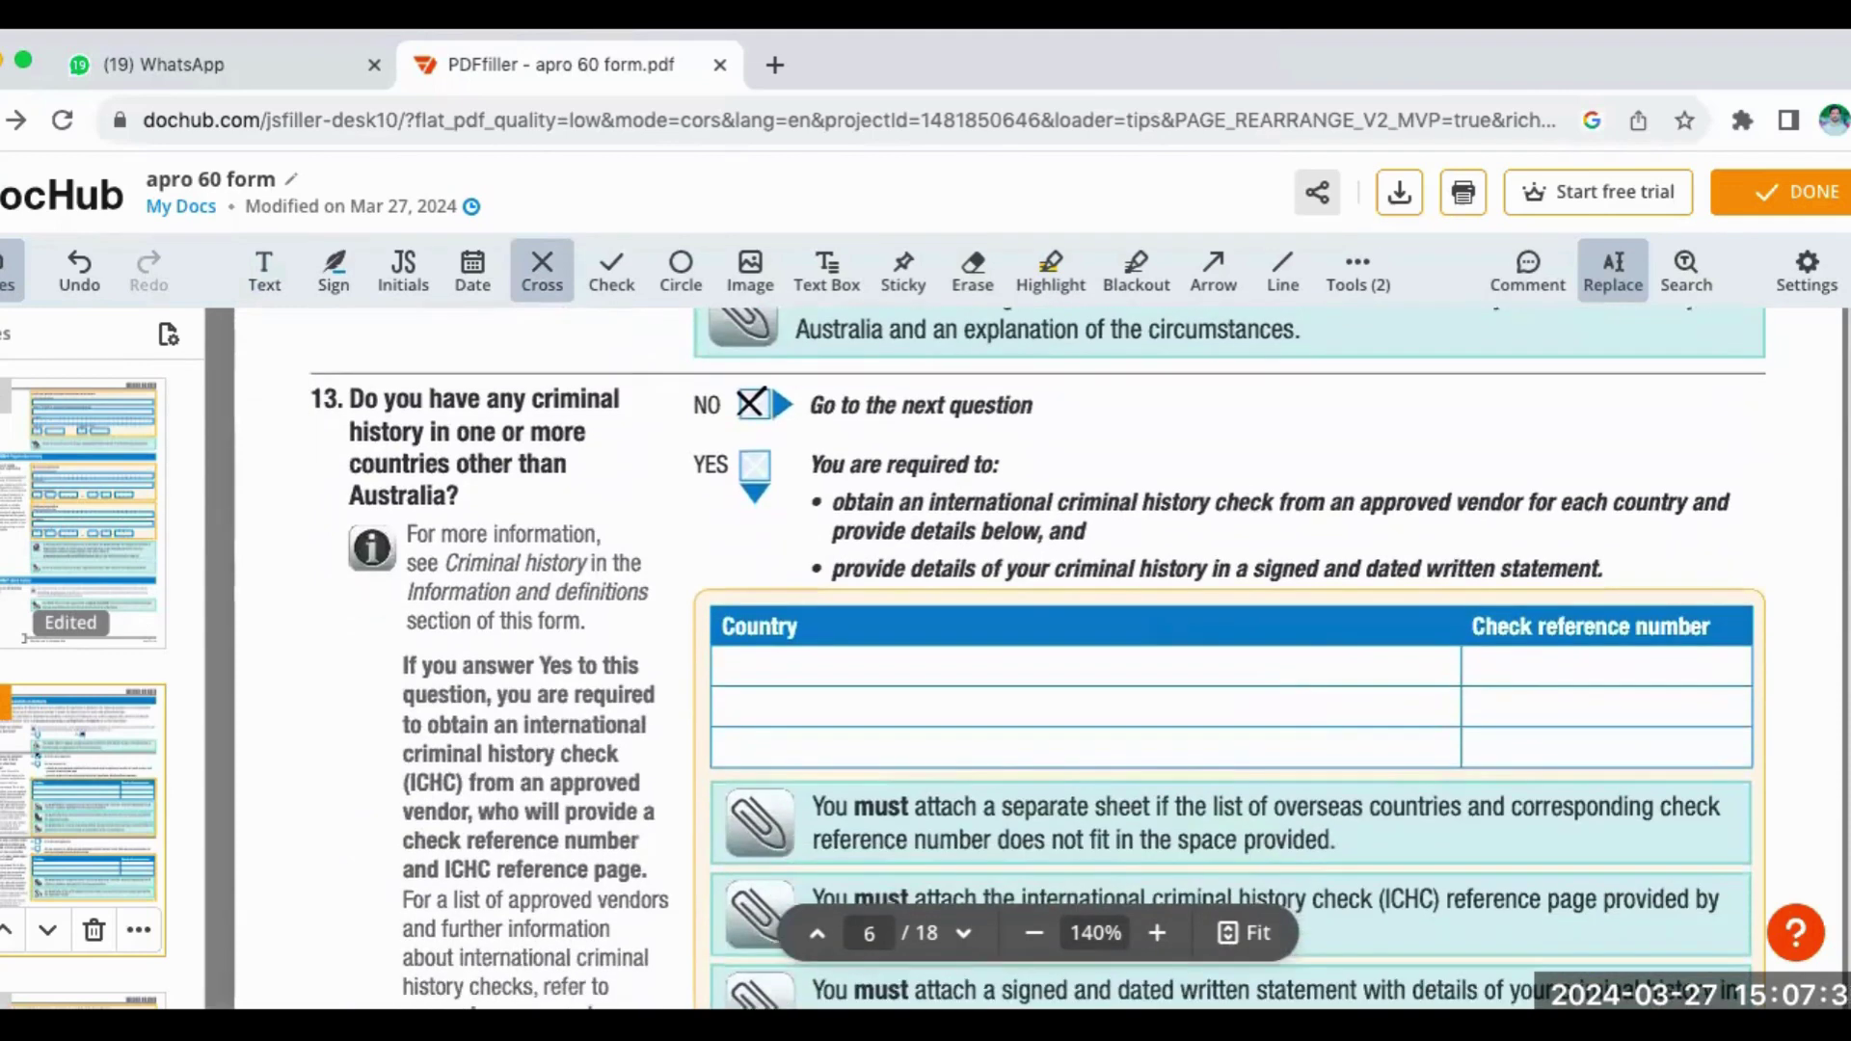
scroll(1039, 656, down, 2)
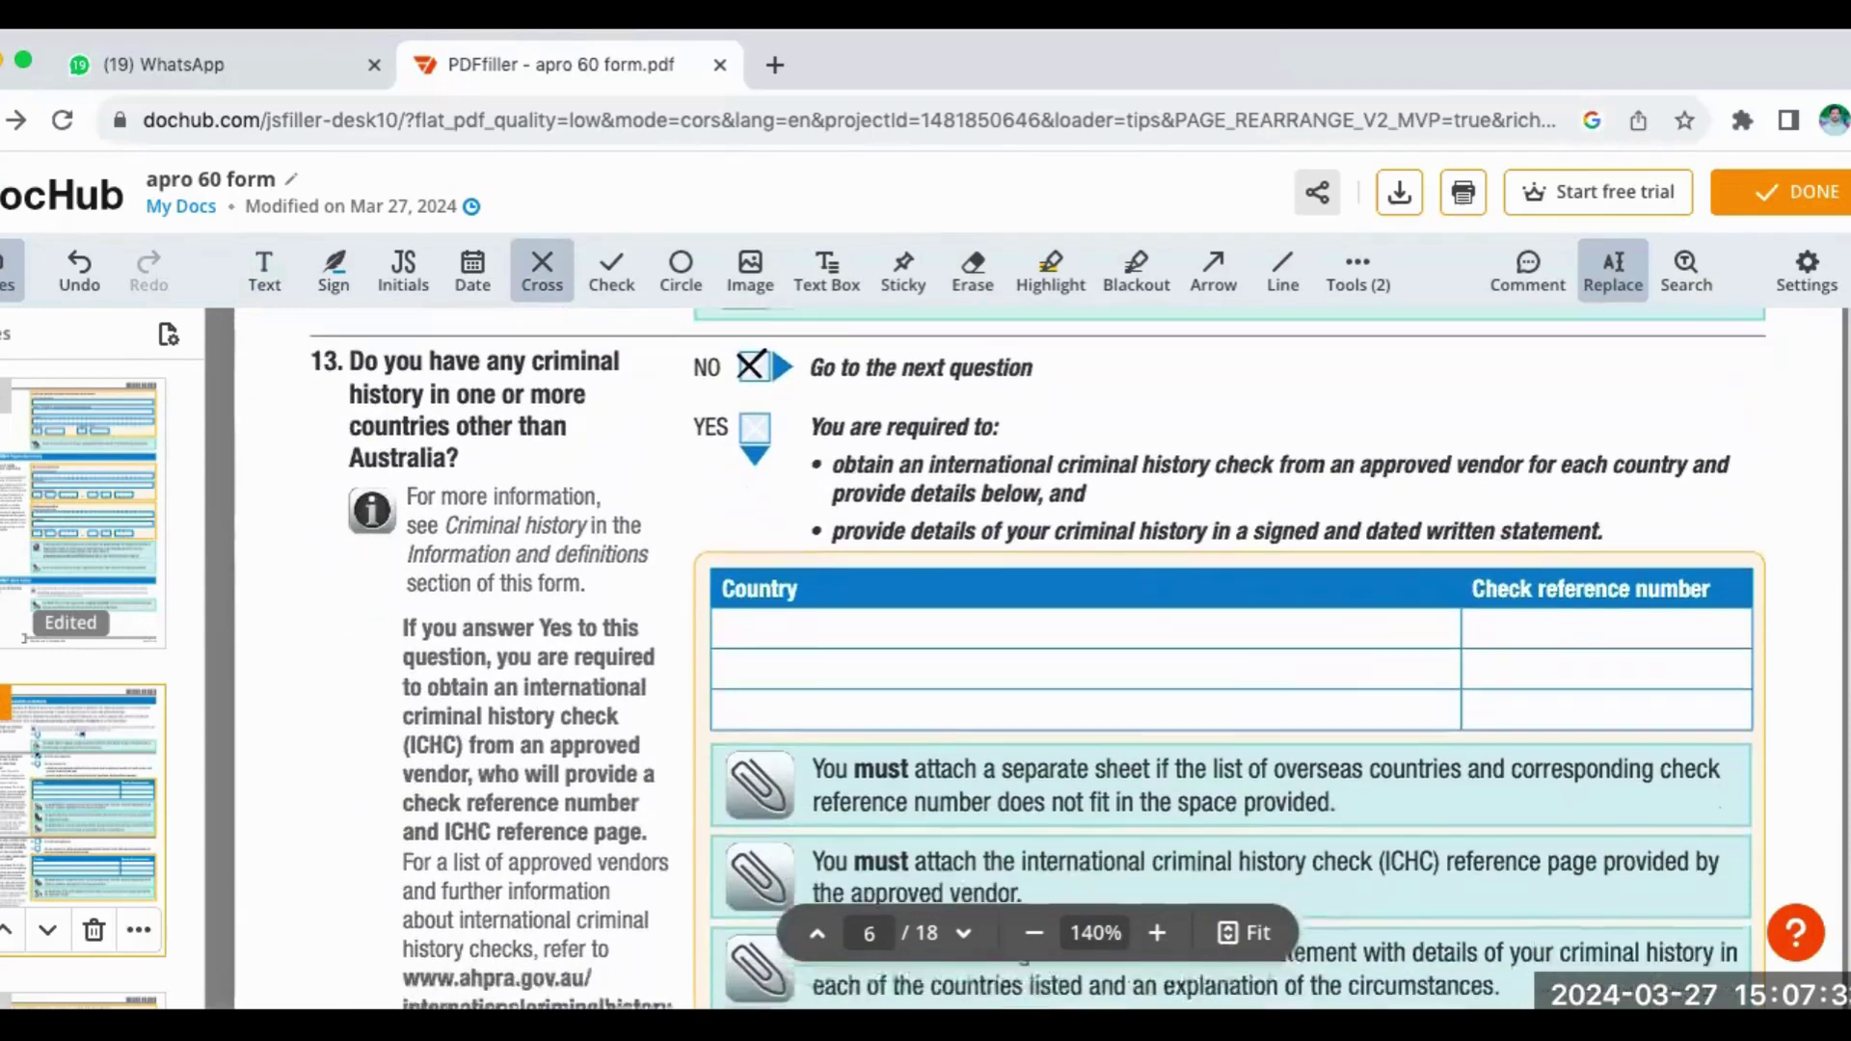
scroll(1038, 659, down, 1)
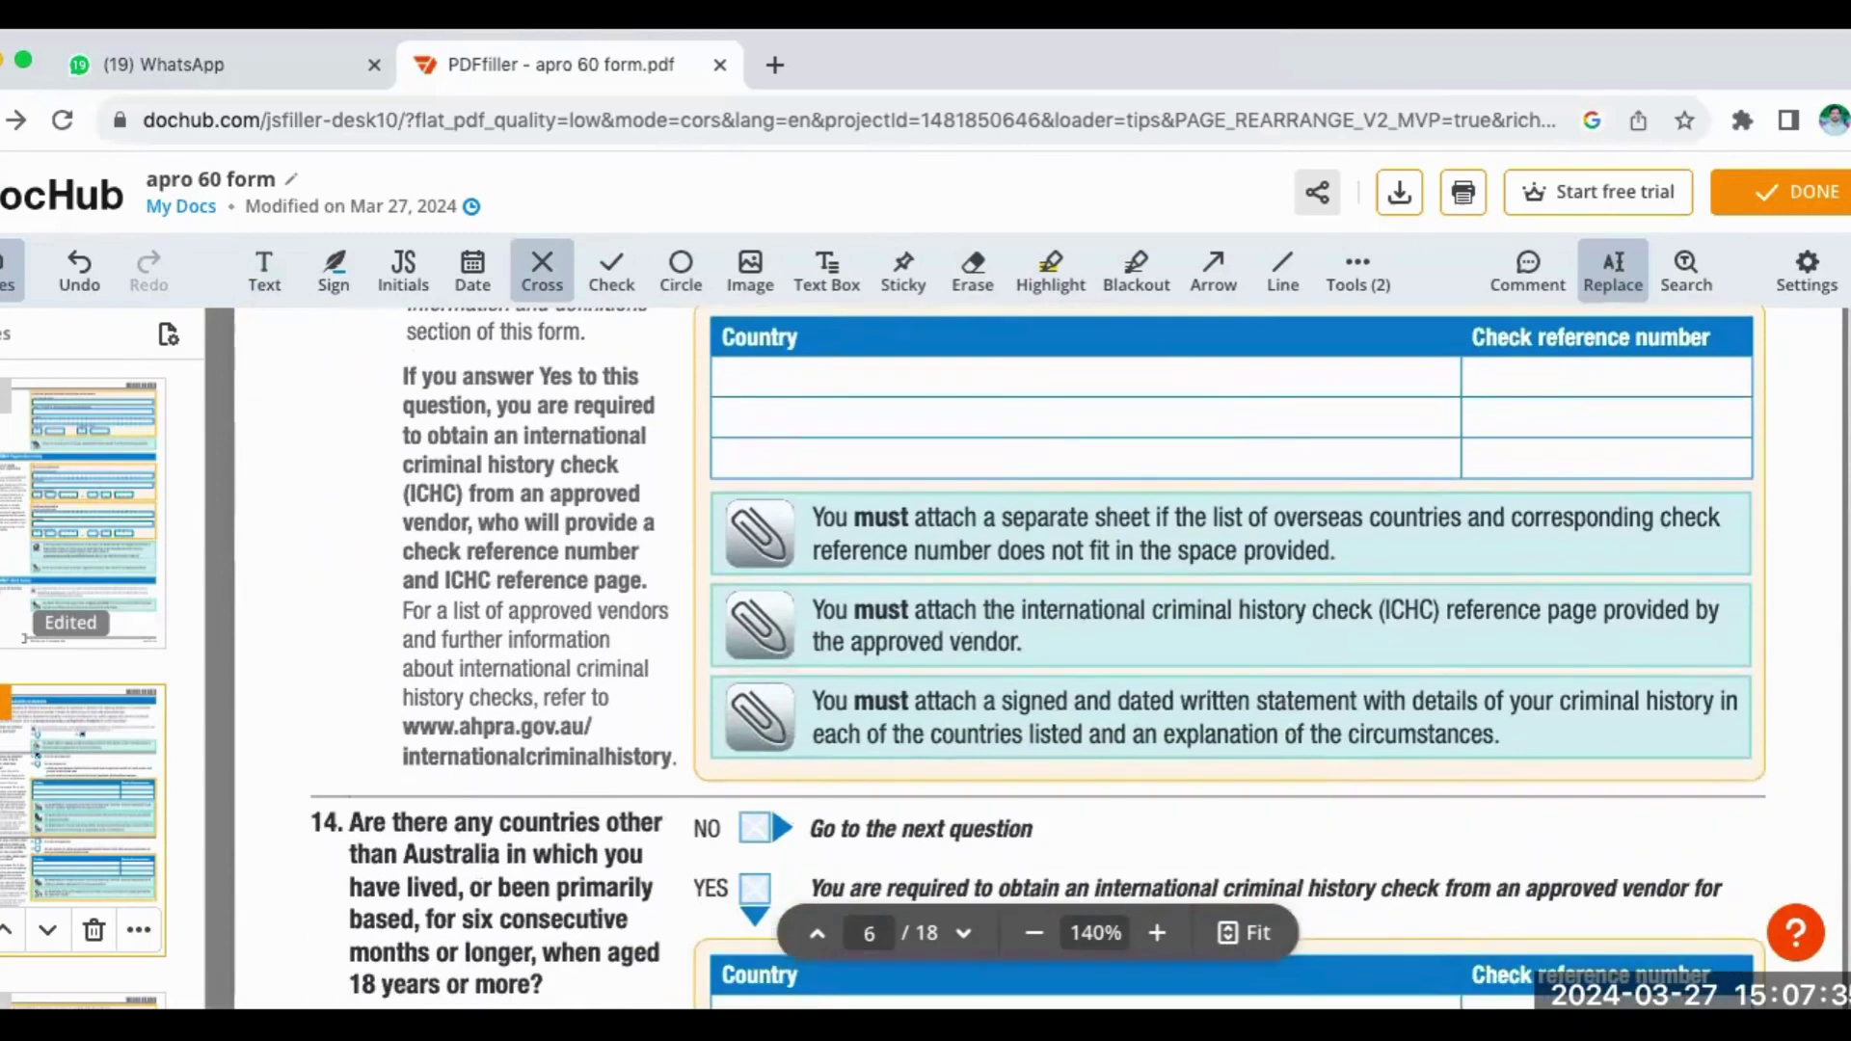
scroll(1038, 659, down, 4)
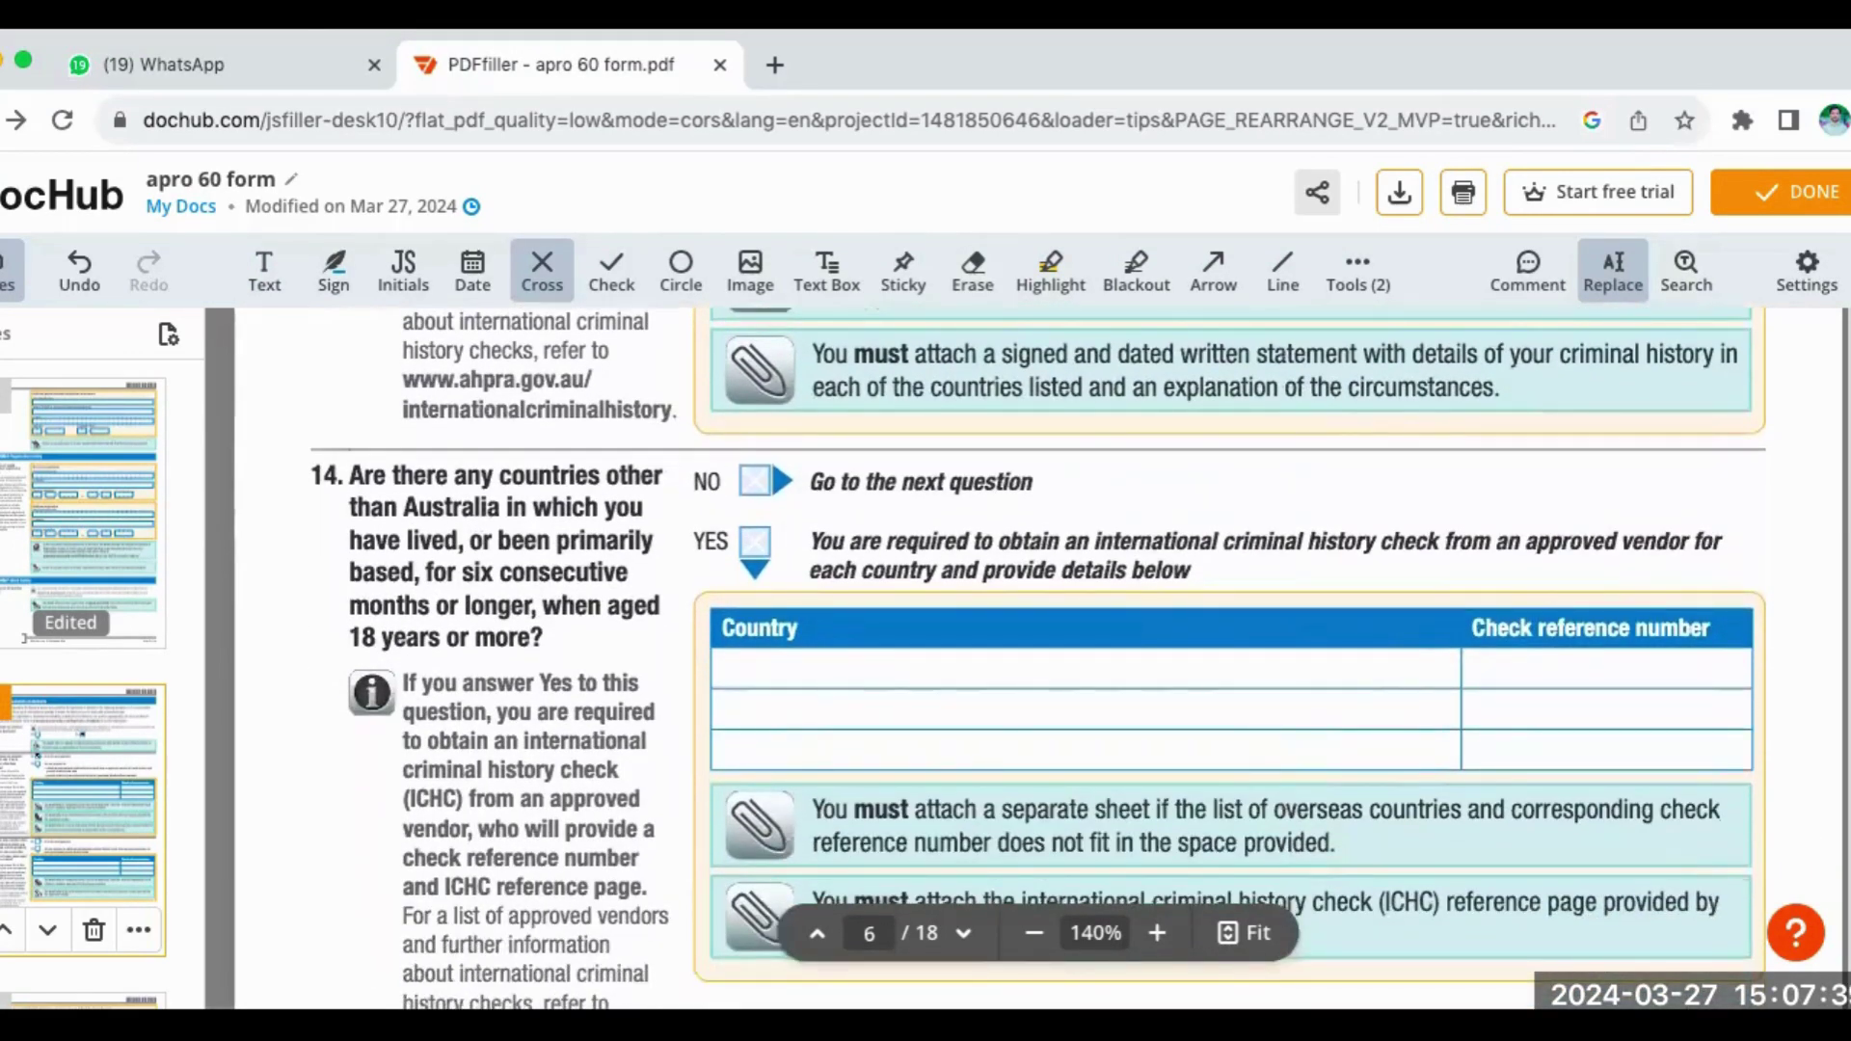
scroll(1039, 659, down, 1)
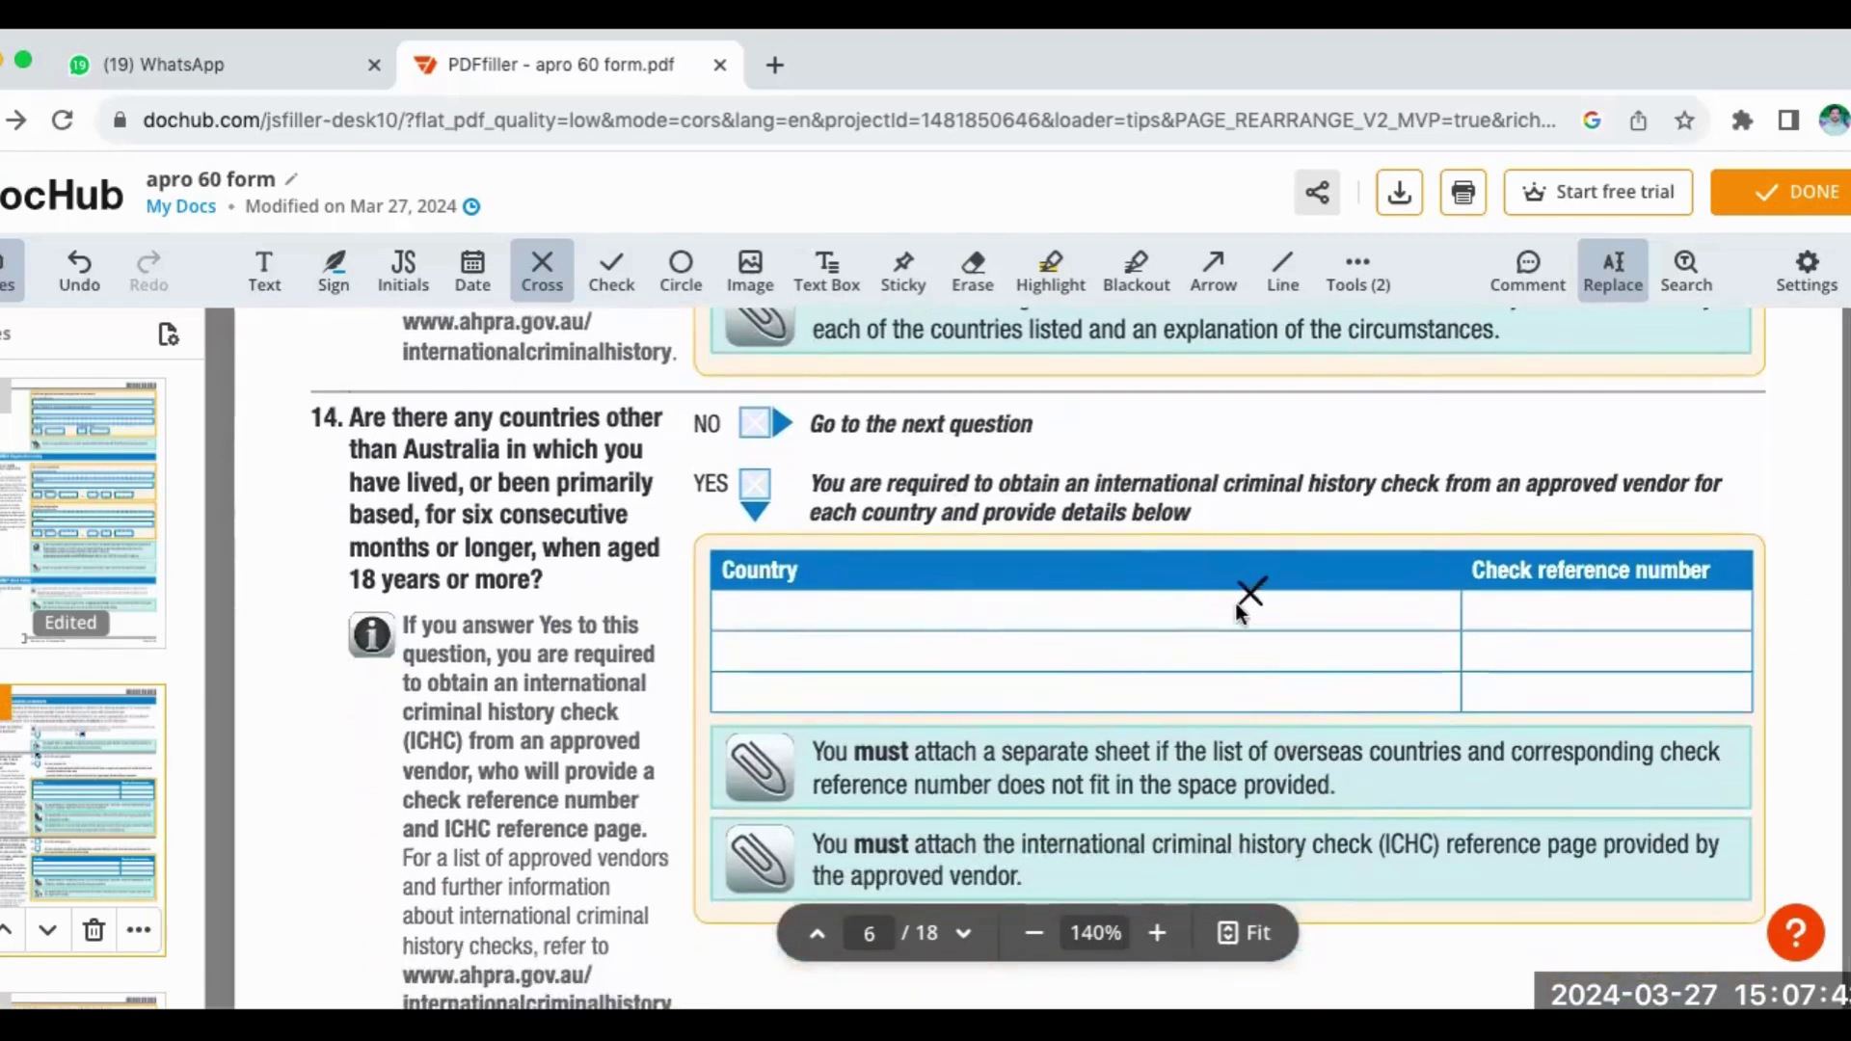
click(266, 275)
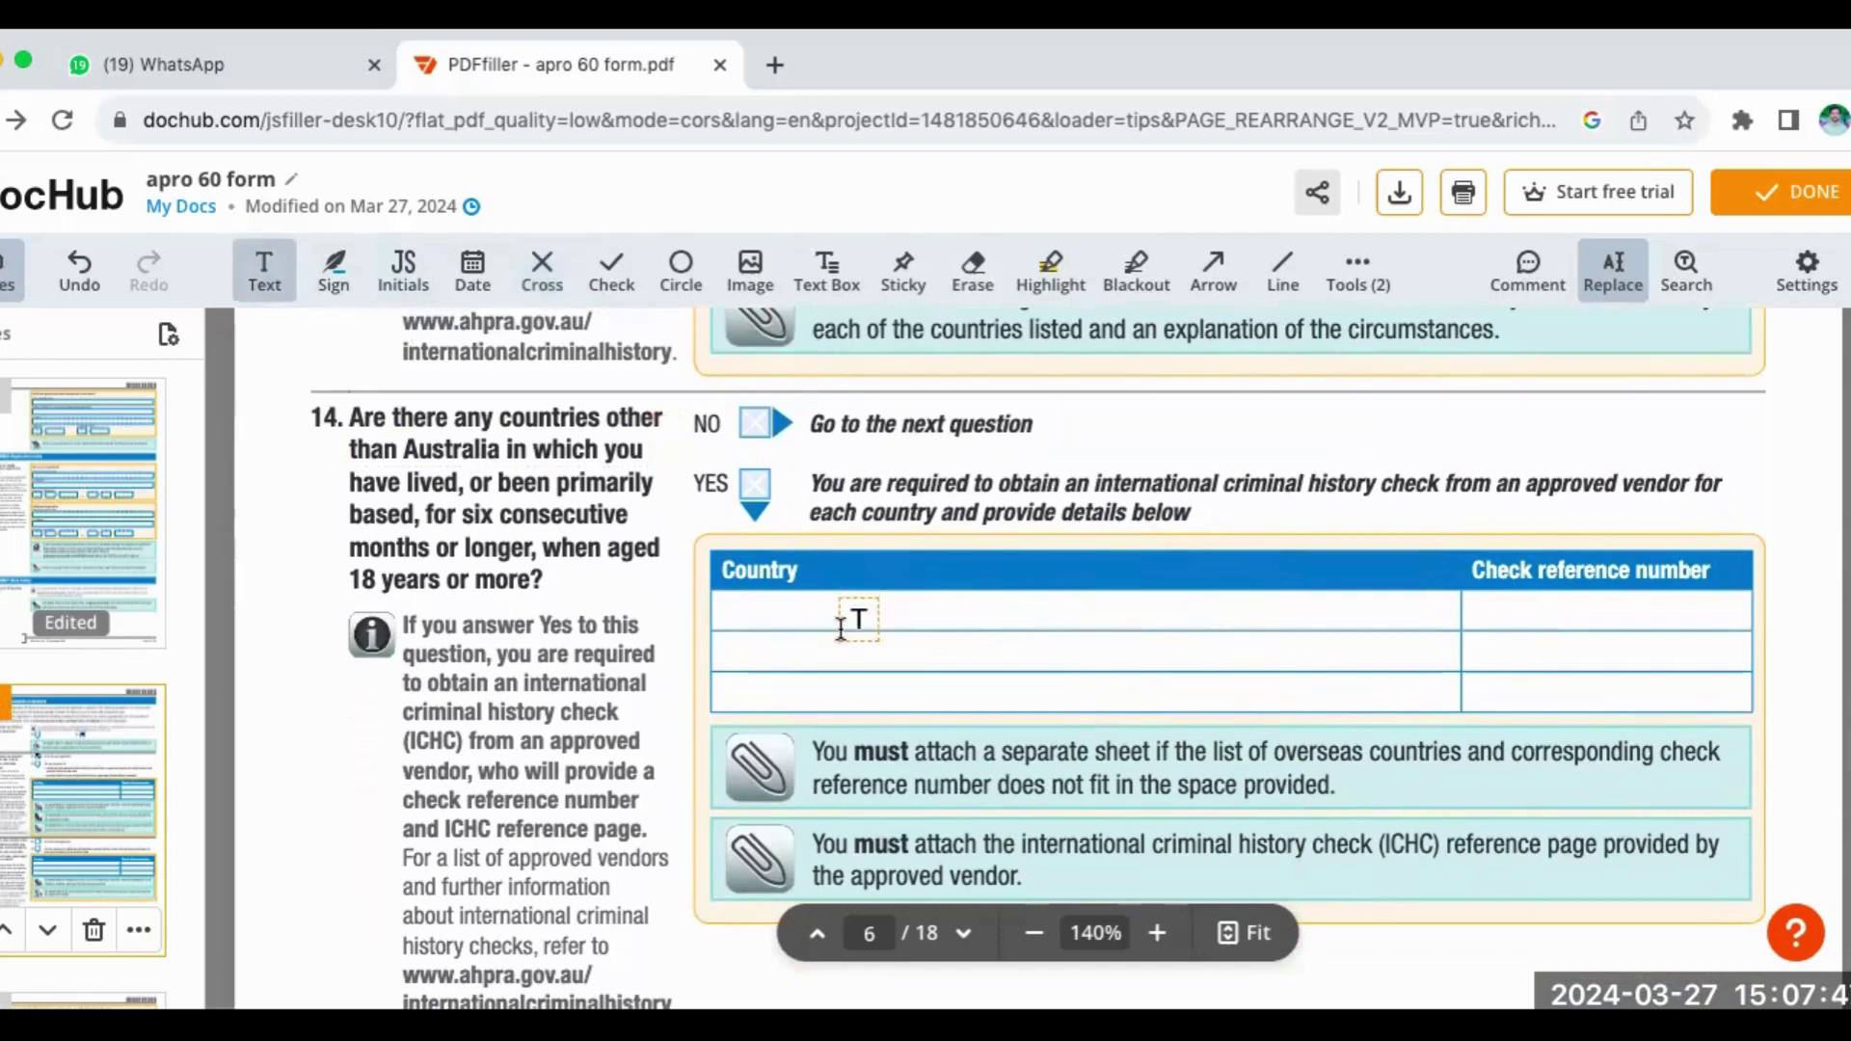
click(841, 627)
text(Pakistan)
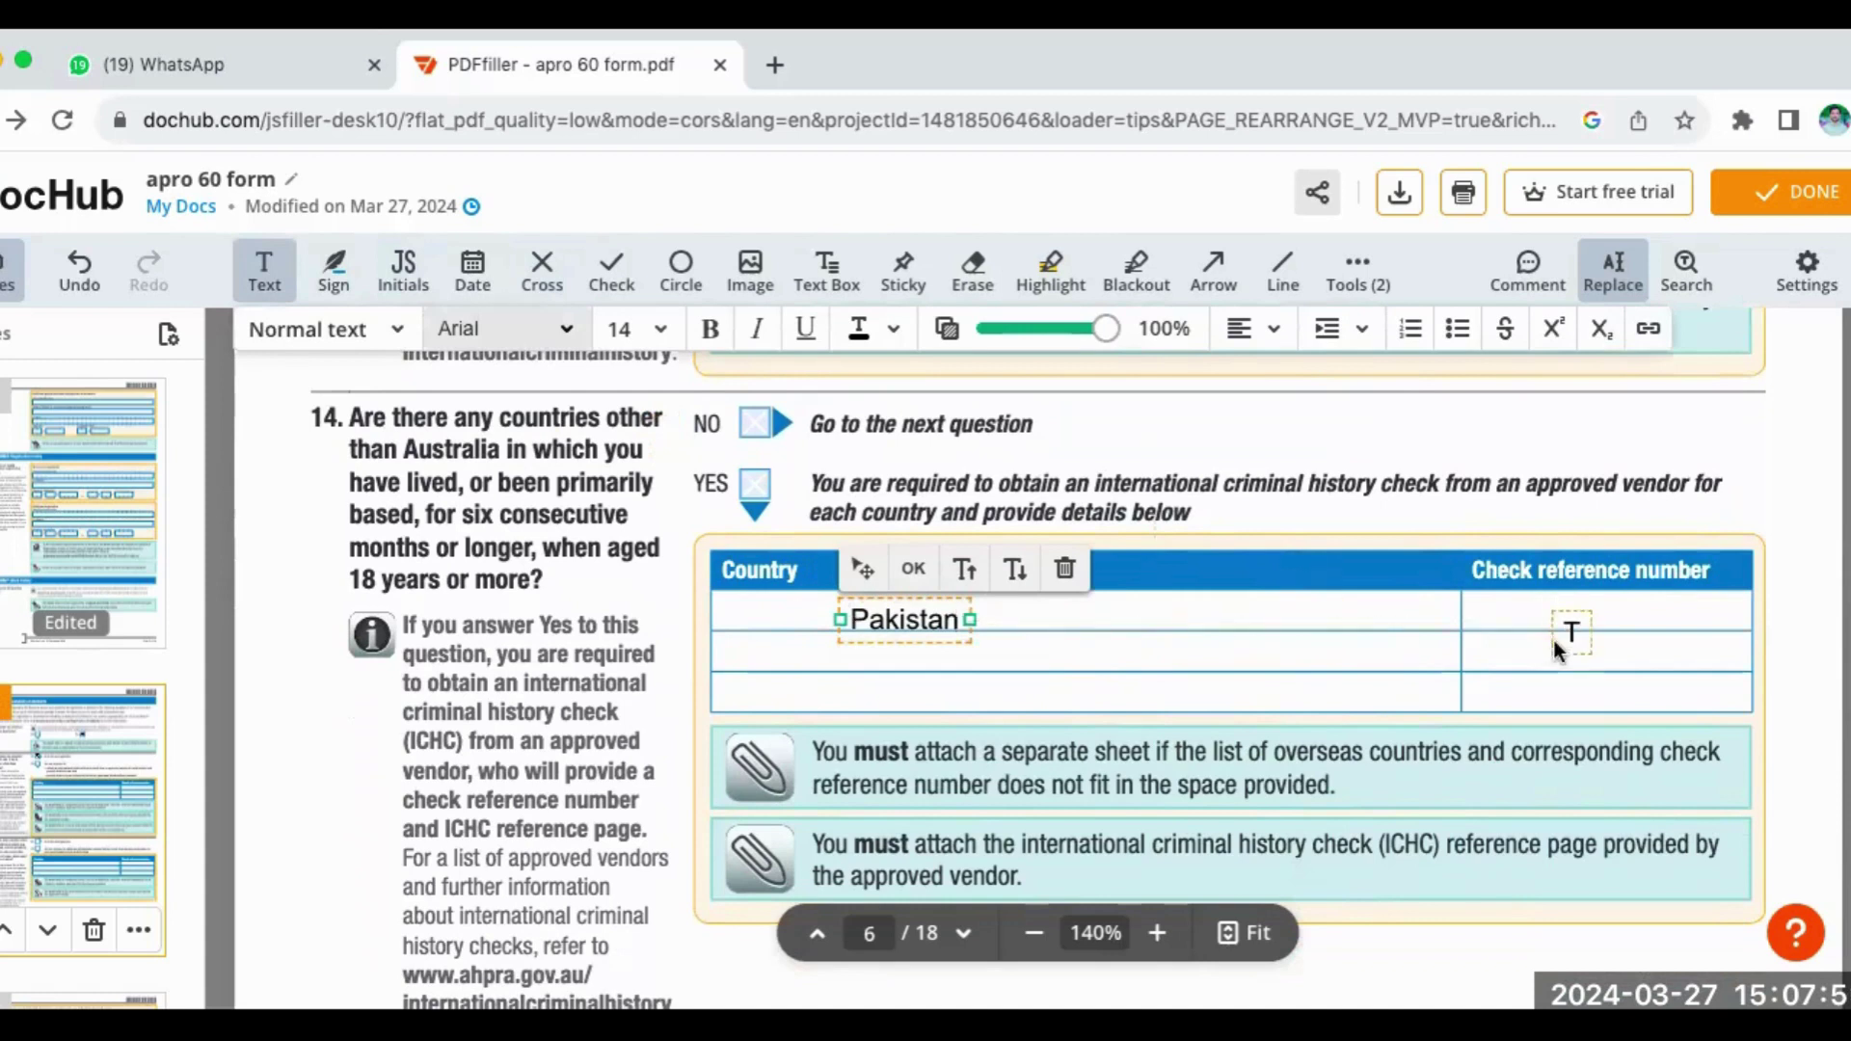
click(1521, 609)
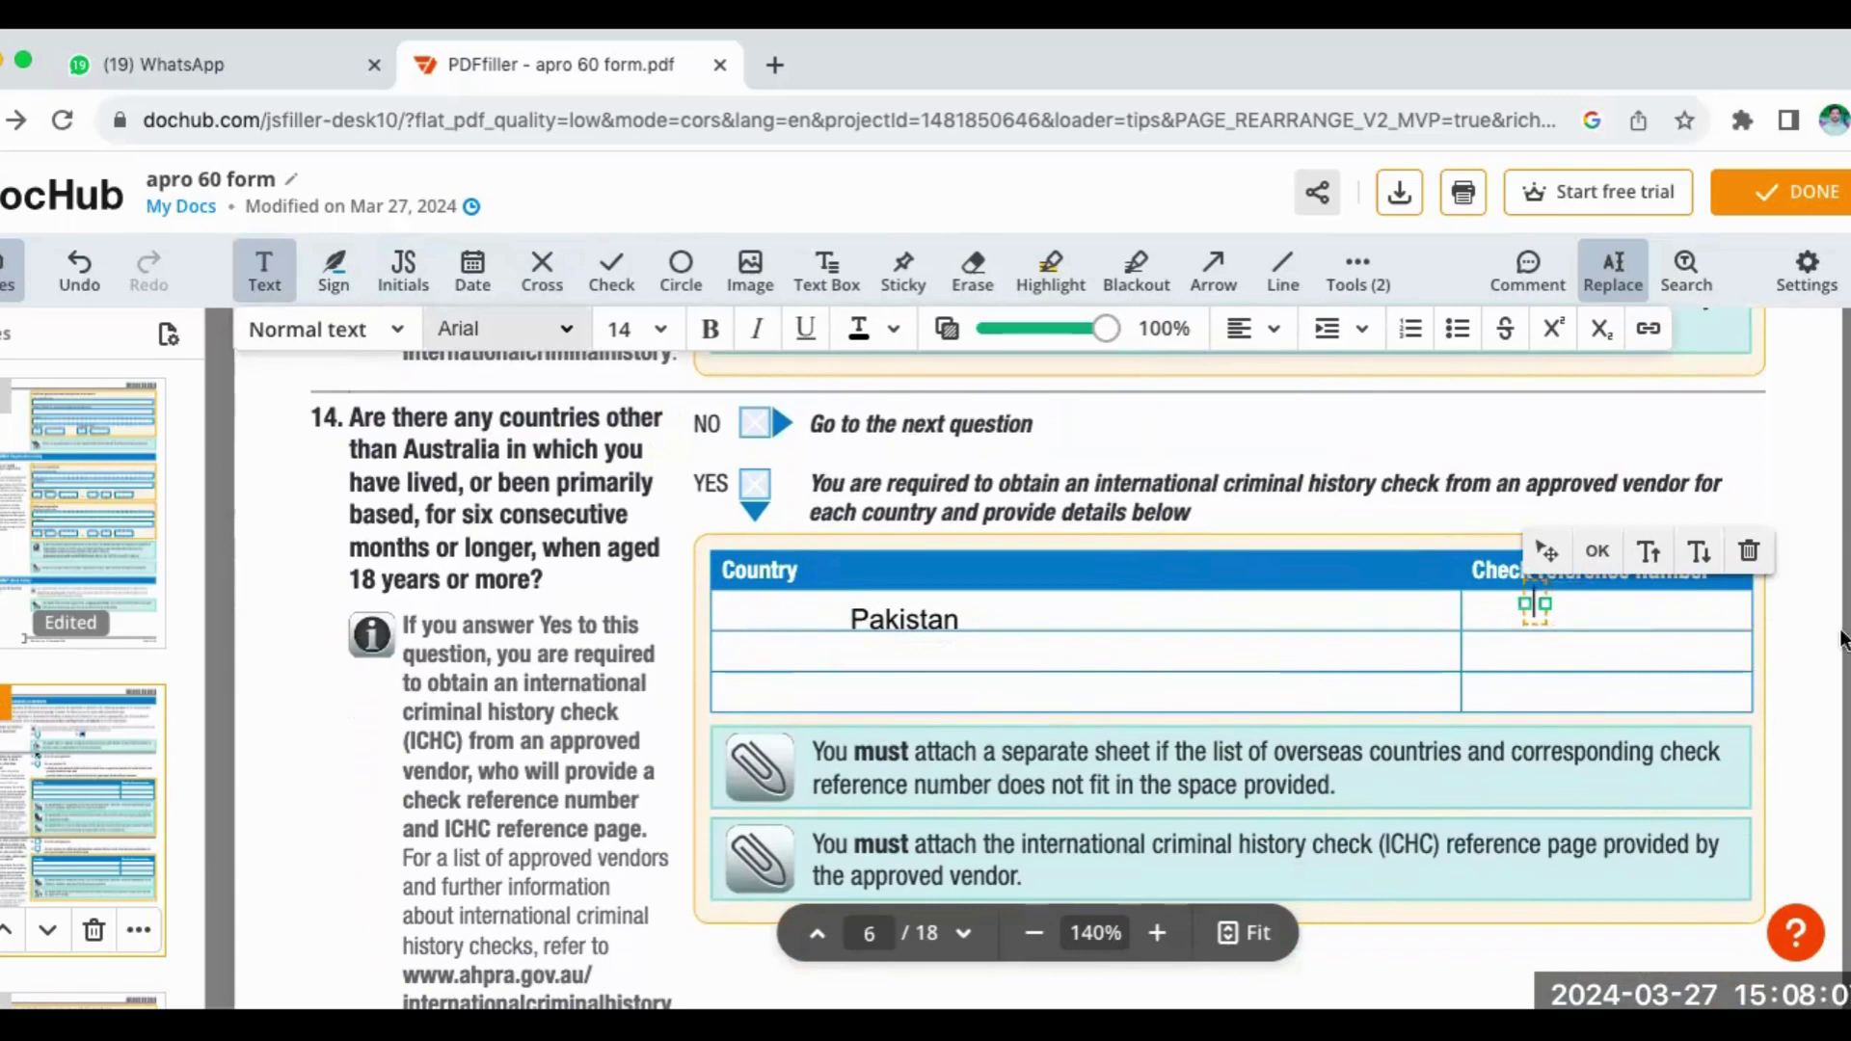
key(Escape)
- Enter Doctor of Pharmacy as the program name in the first row of the question 15 education table on page 7
scroll(1038, 657, down, 3)
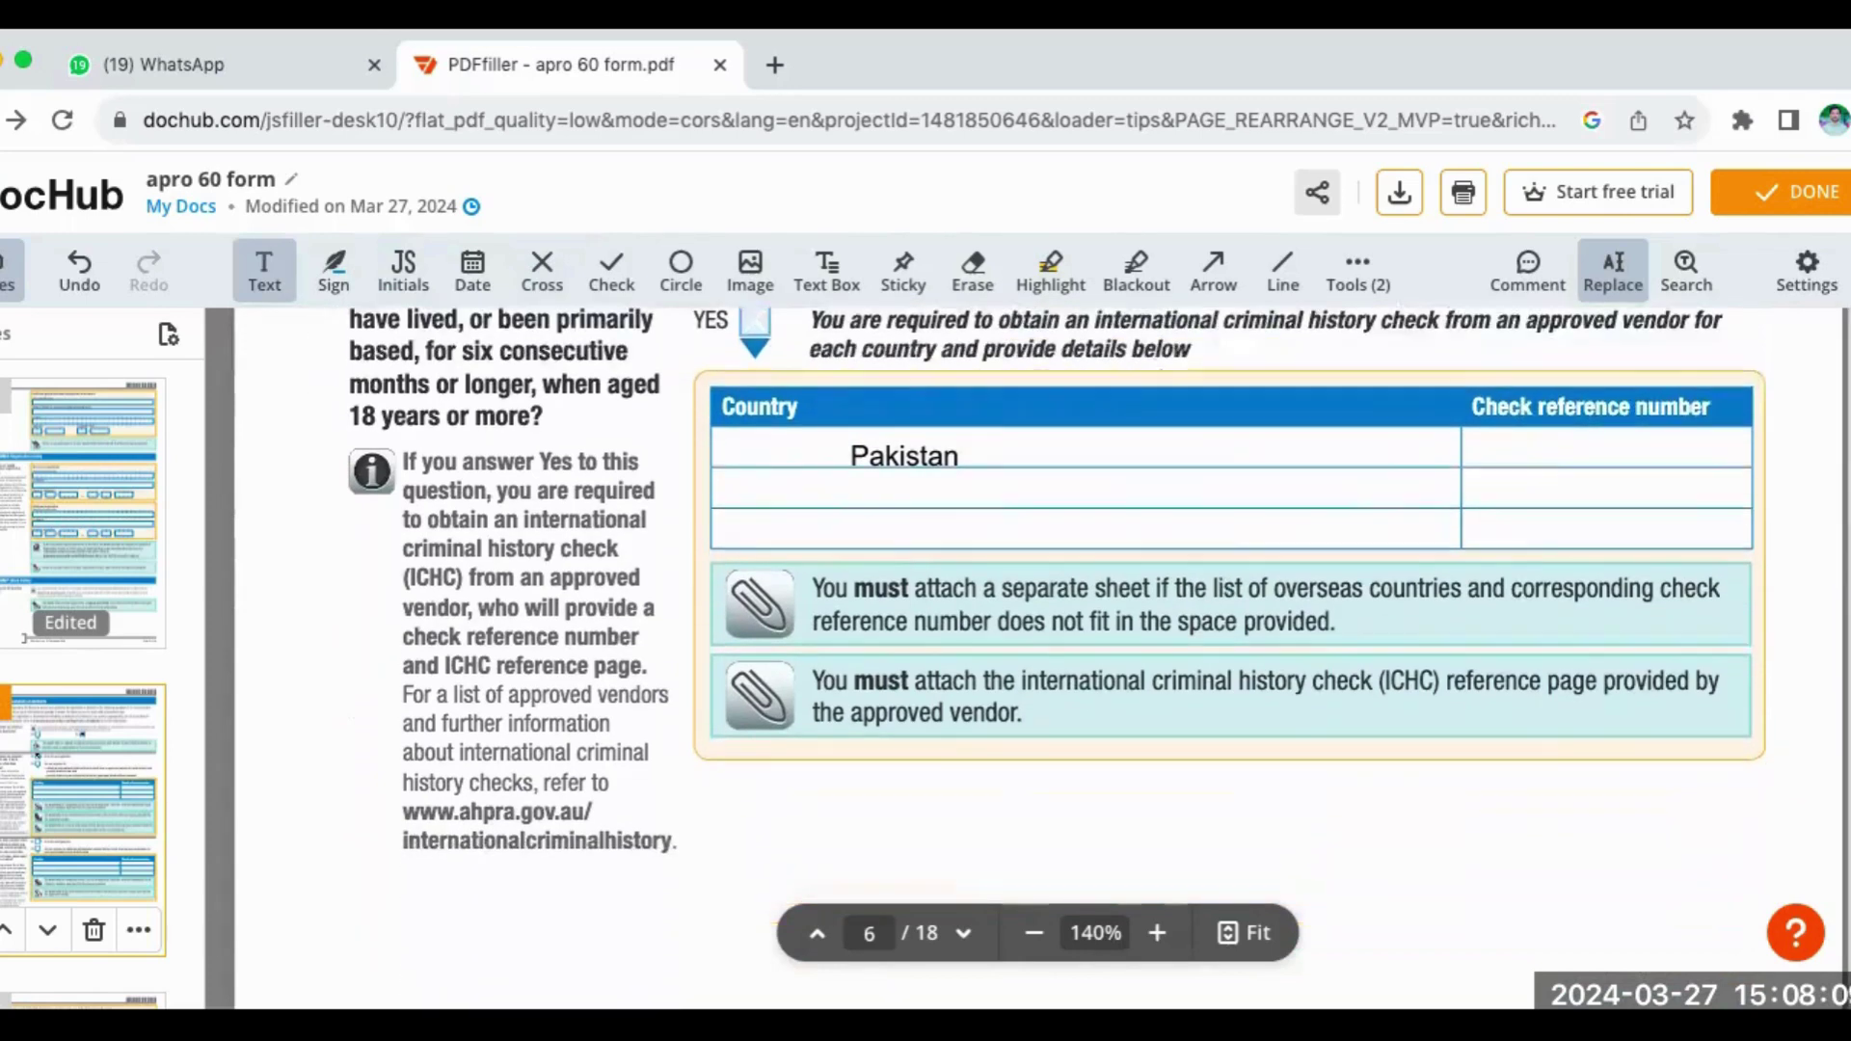
scroll(1038, 658, down, 5)
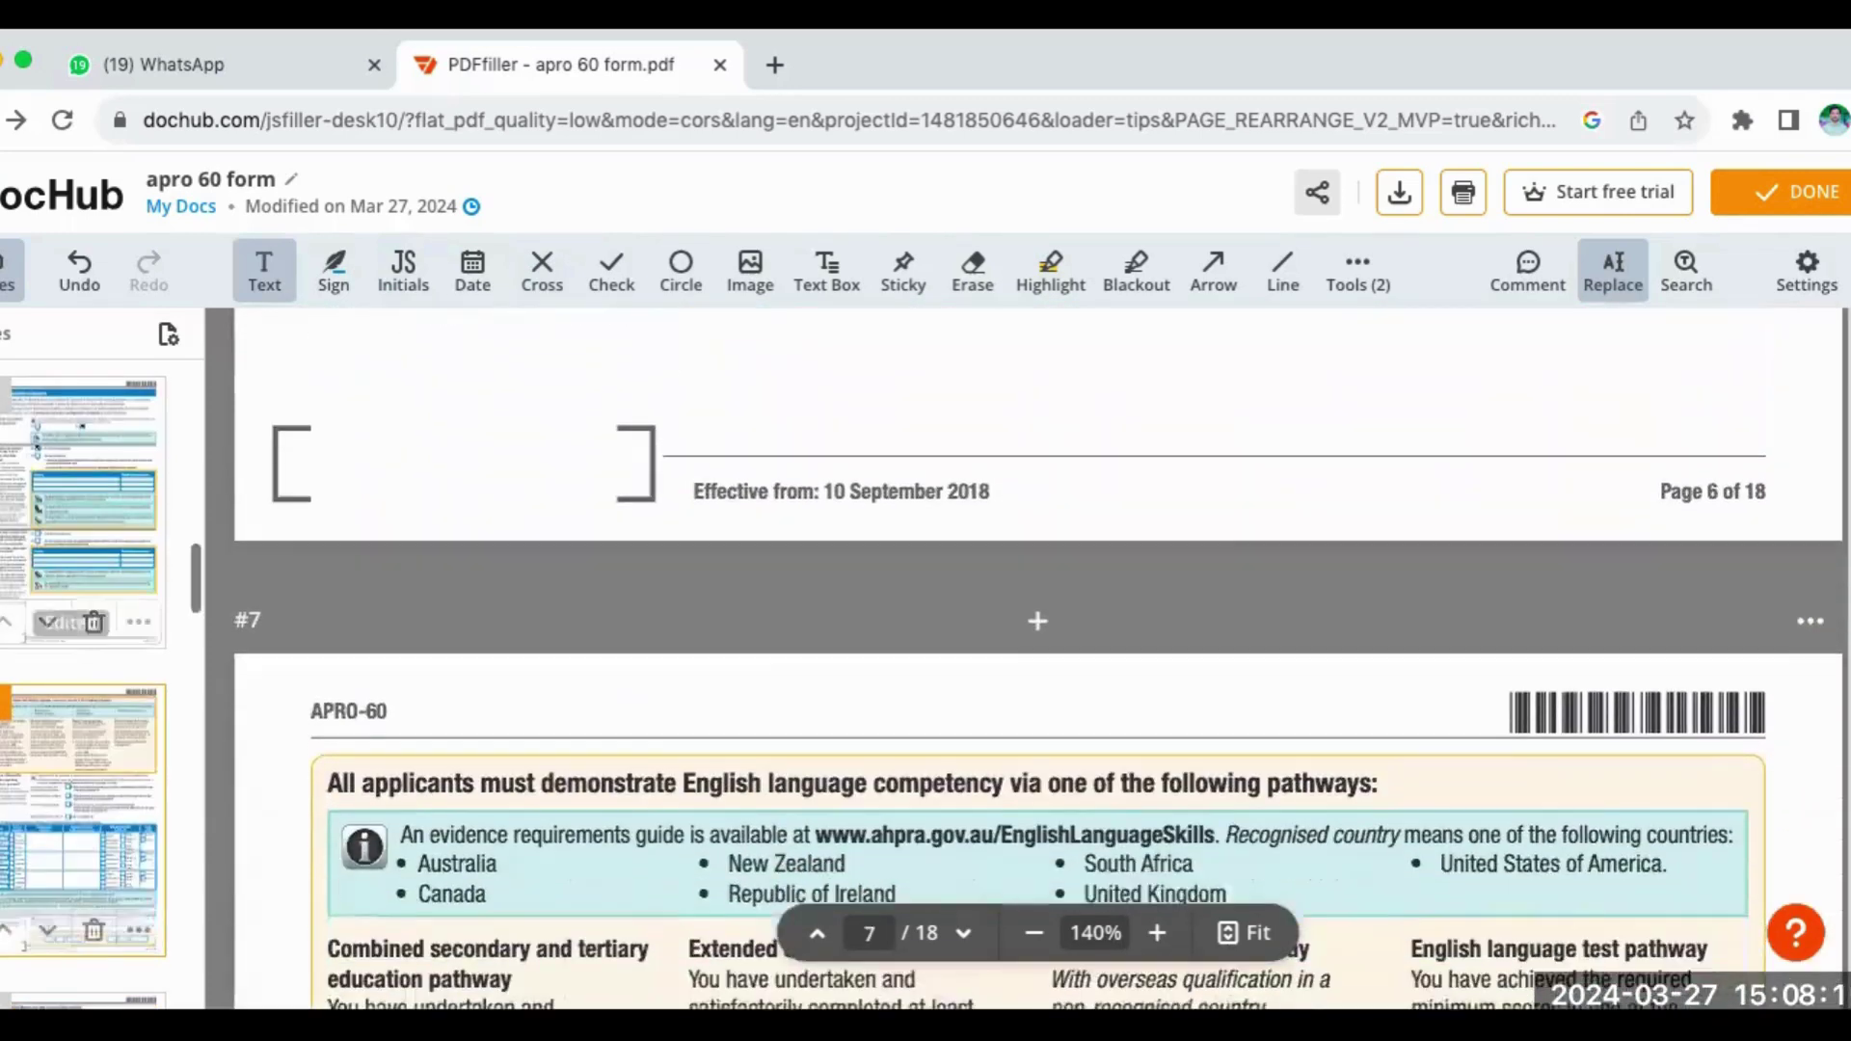
scroll(1039, 658, down, 3)
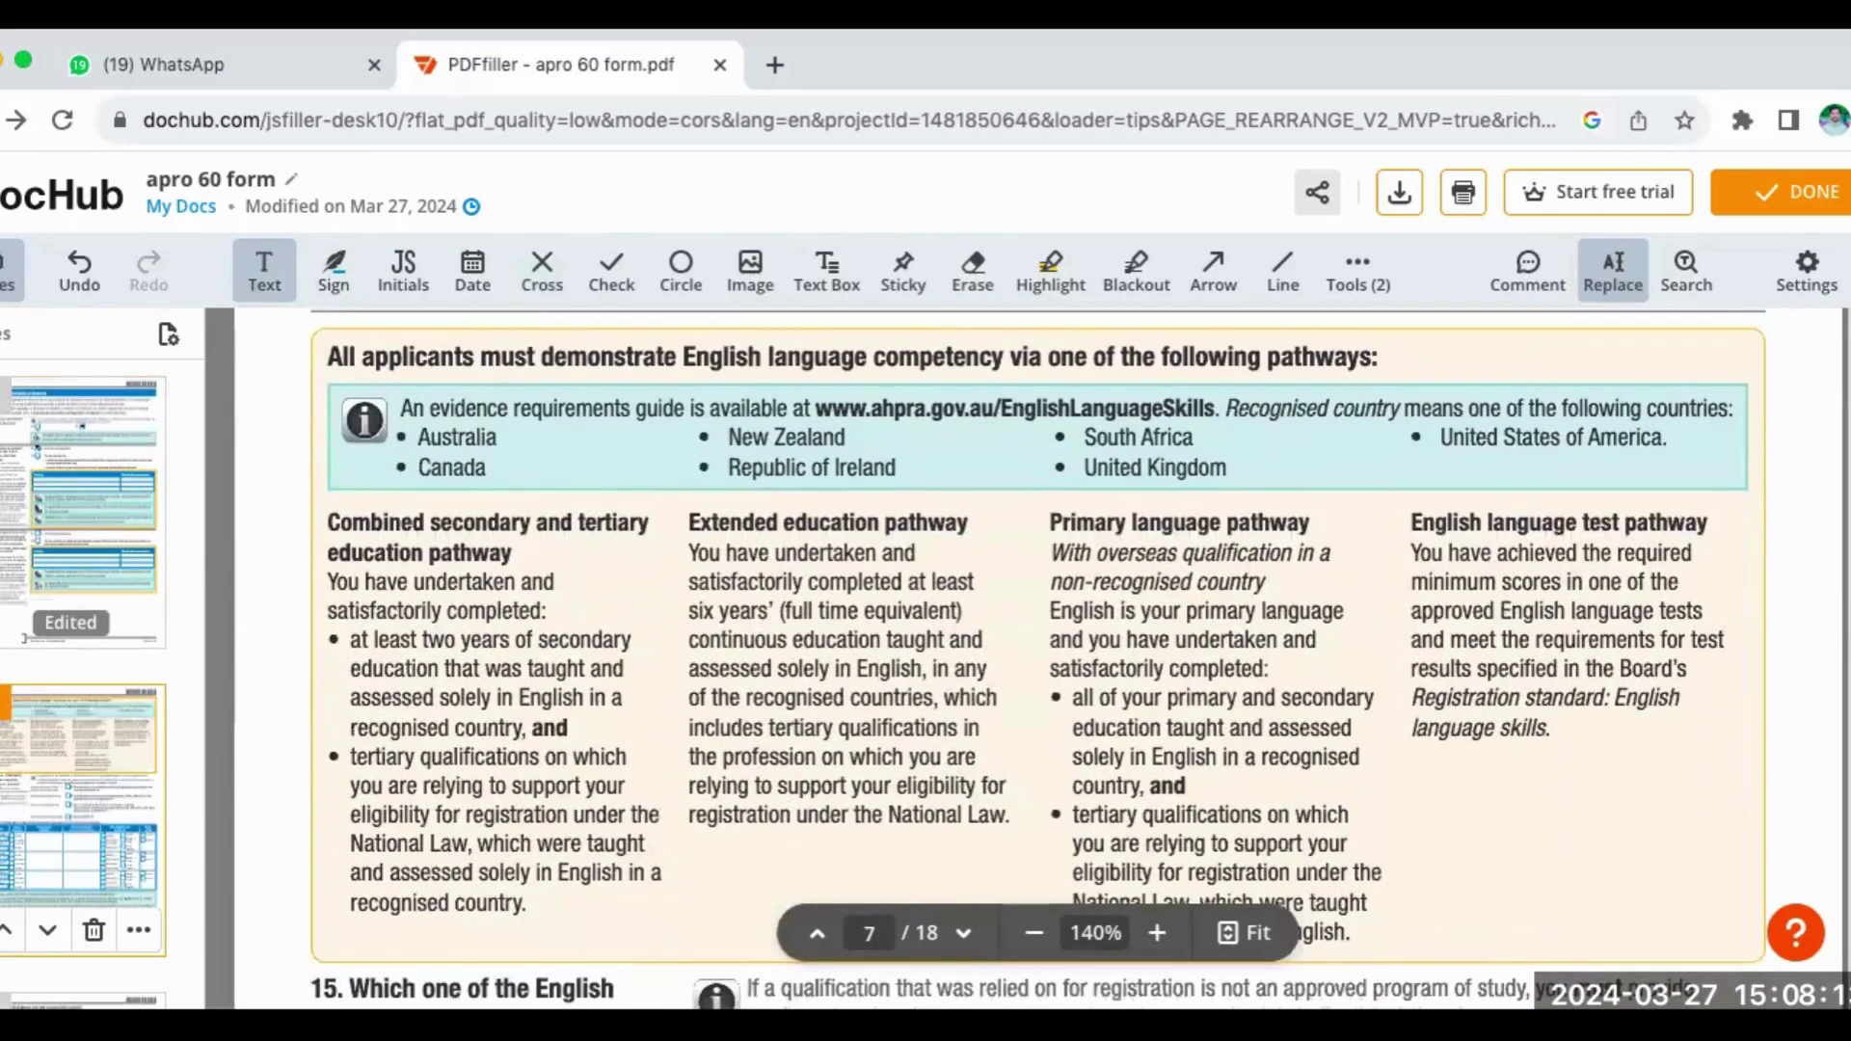
scroll(1038, 658, down, 4)
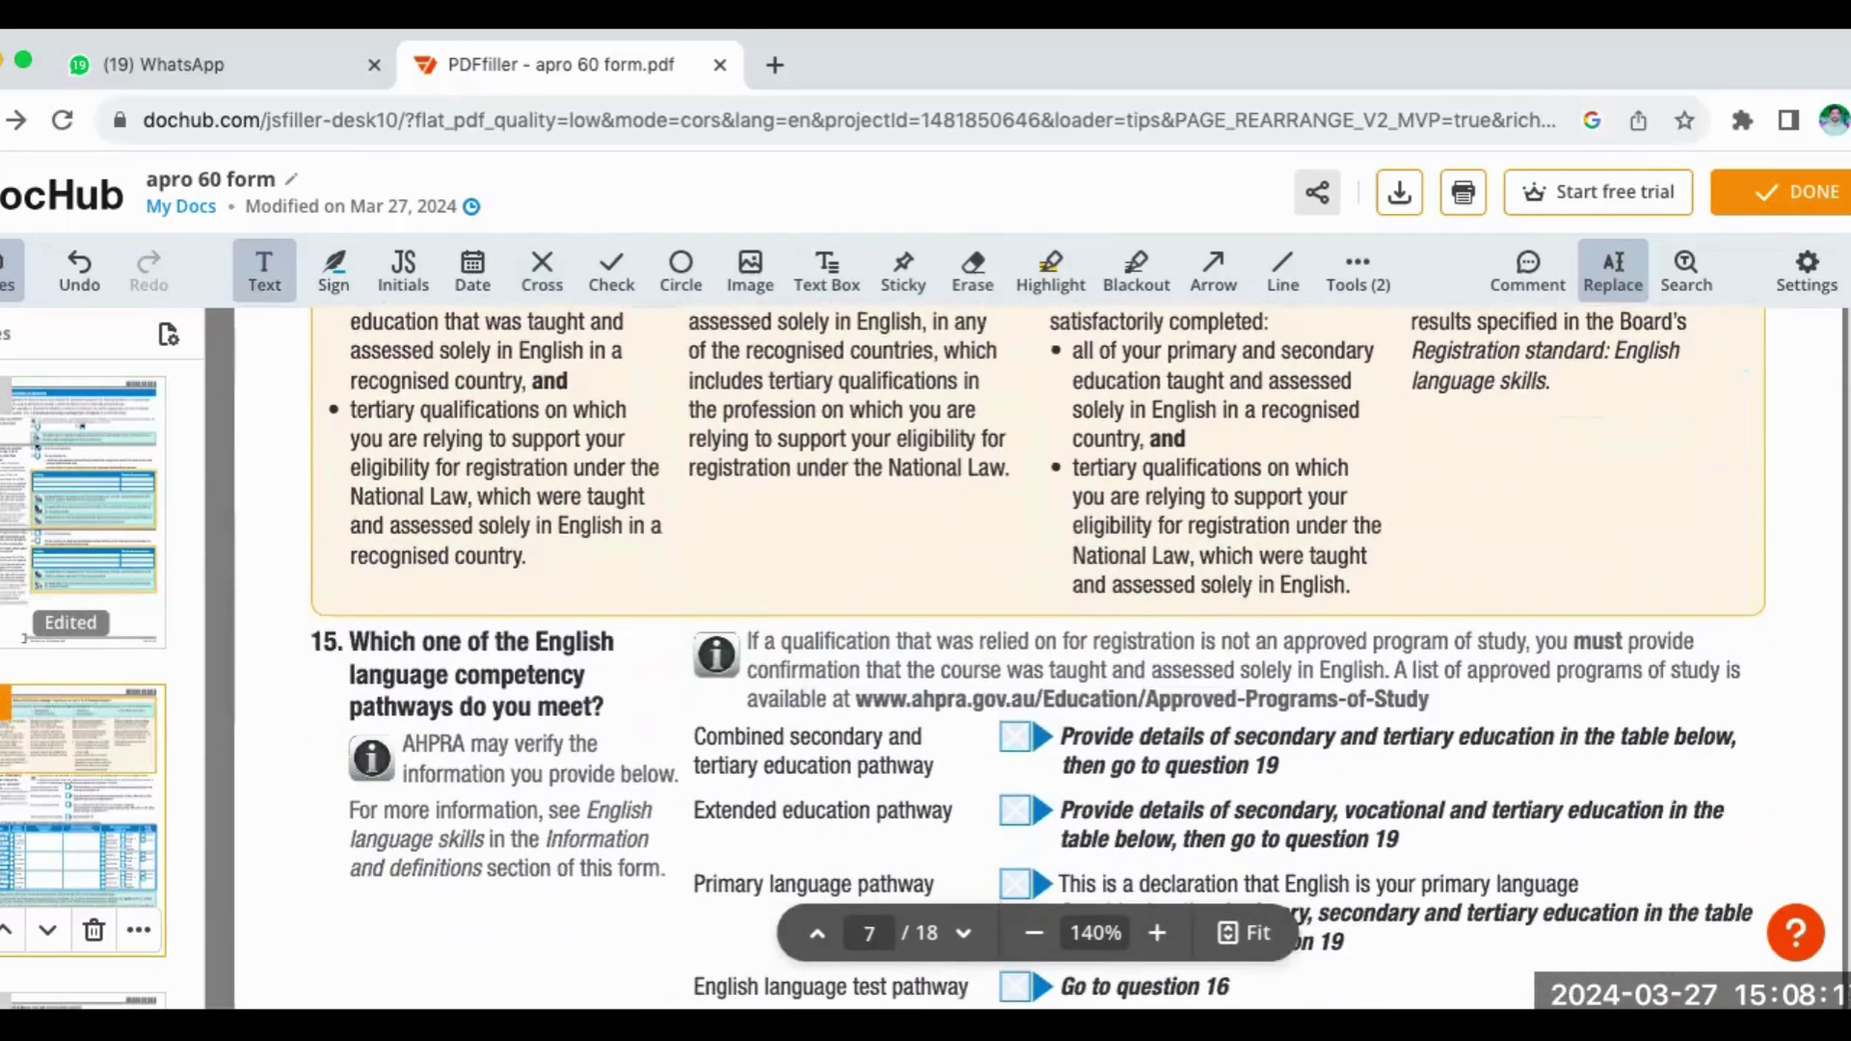
scroll(1038, 658, down, 2)
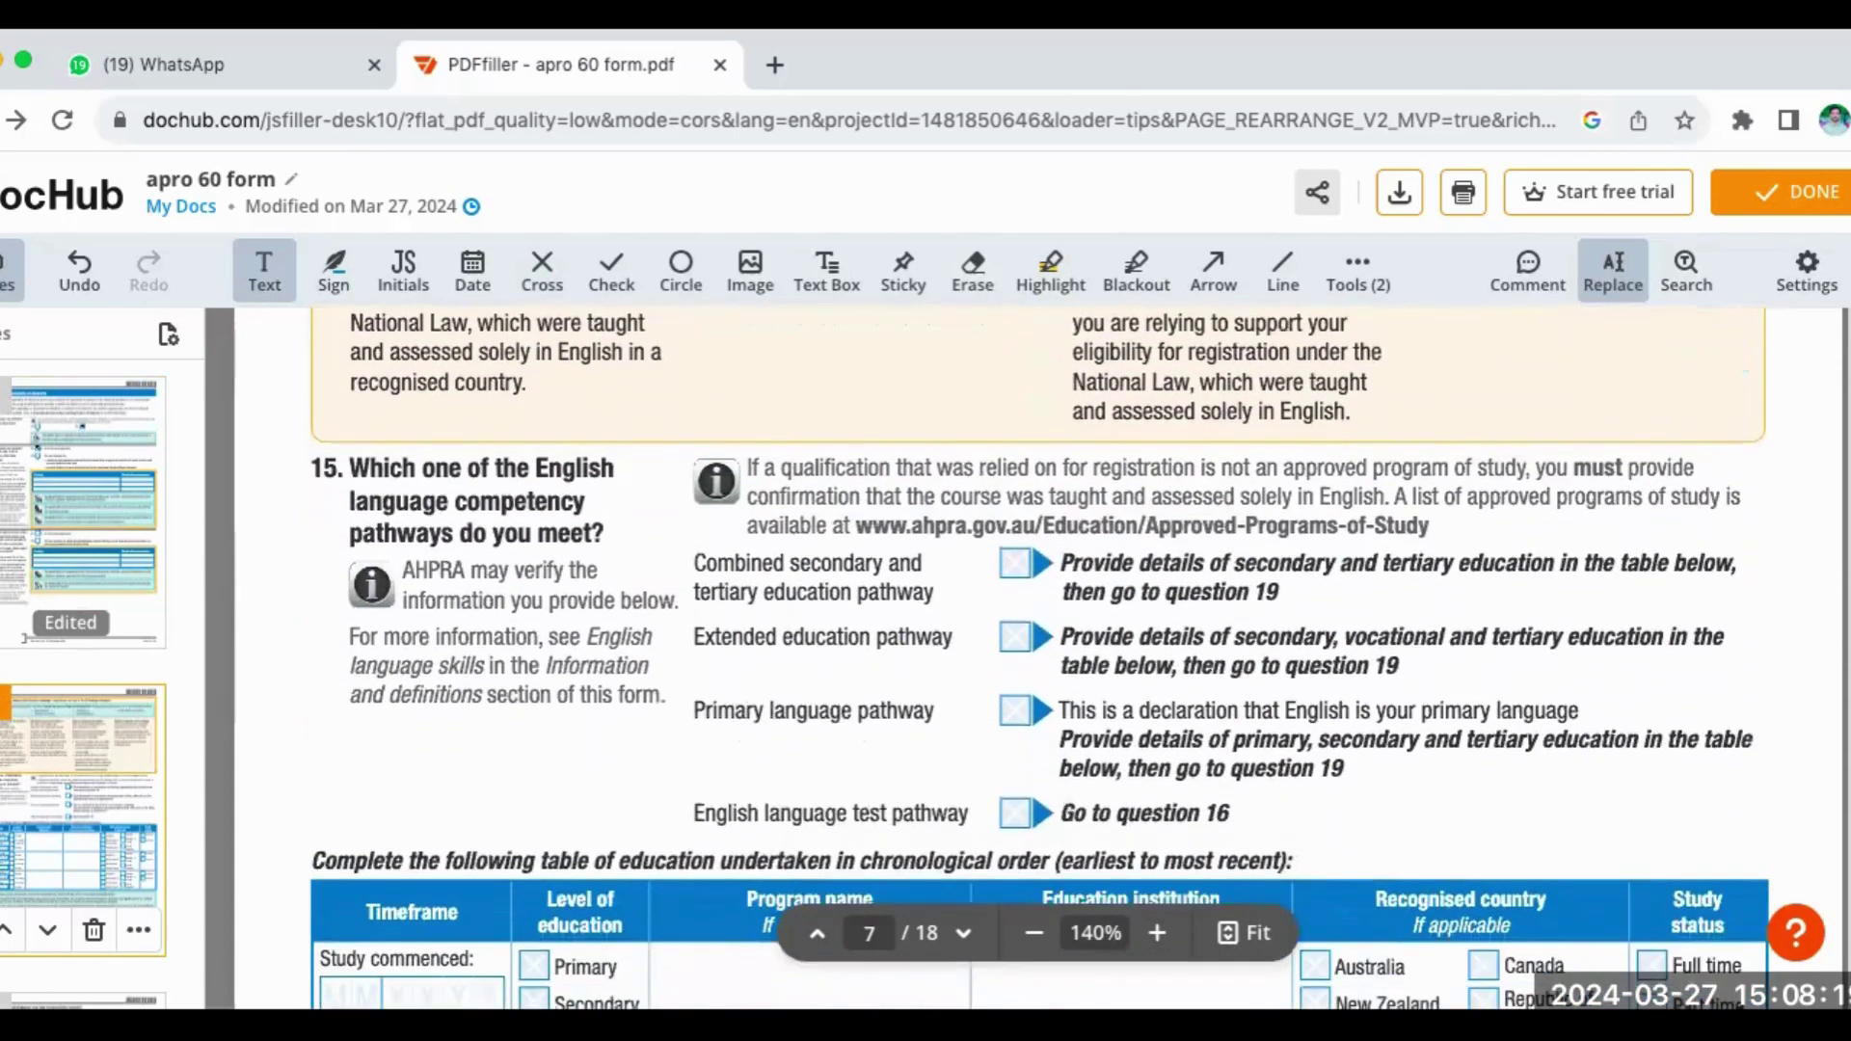
scroll(1003, 660, down, 4)
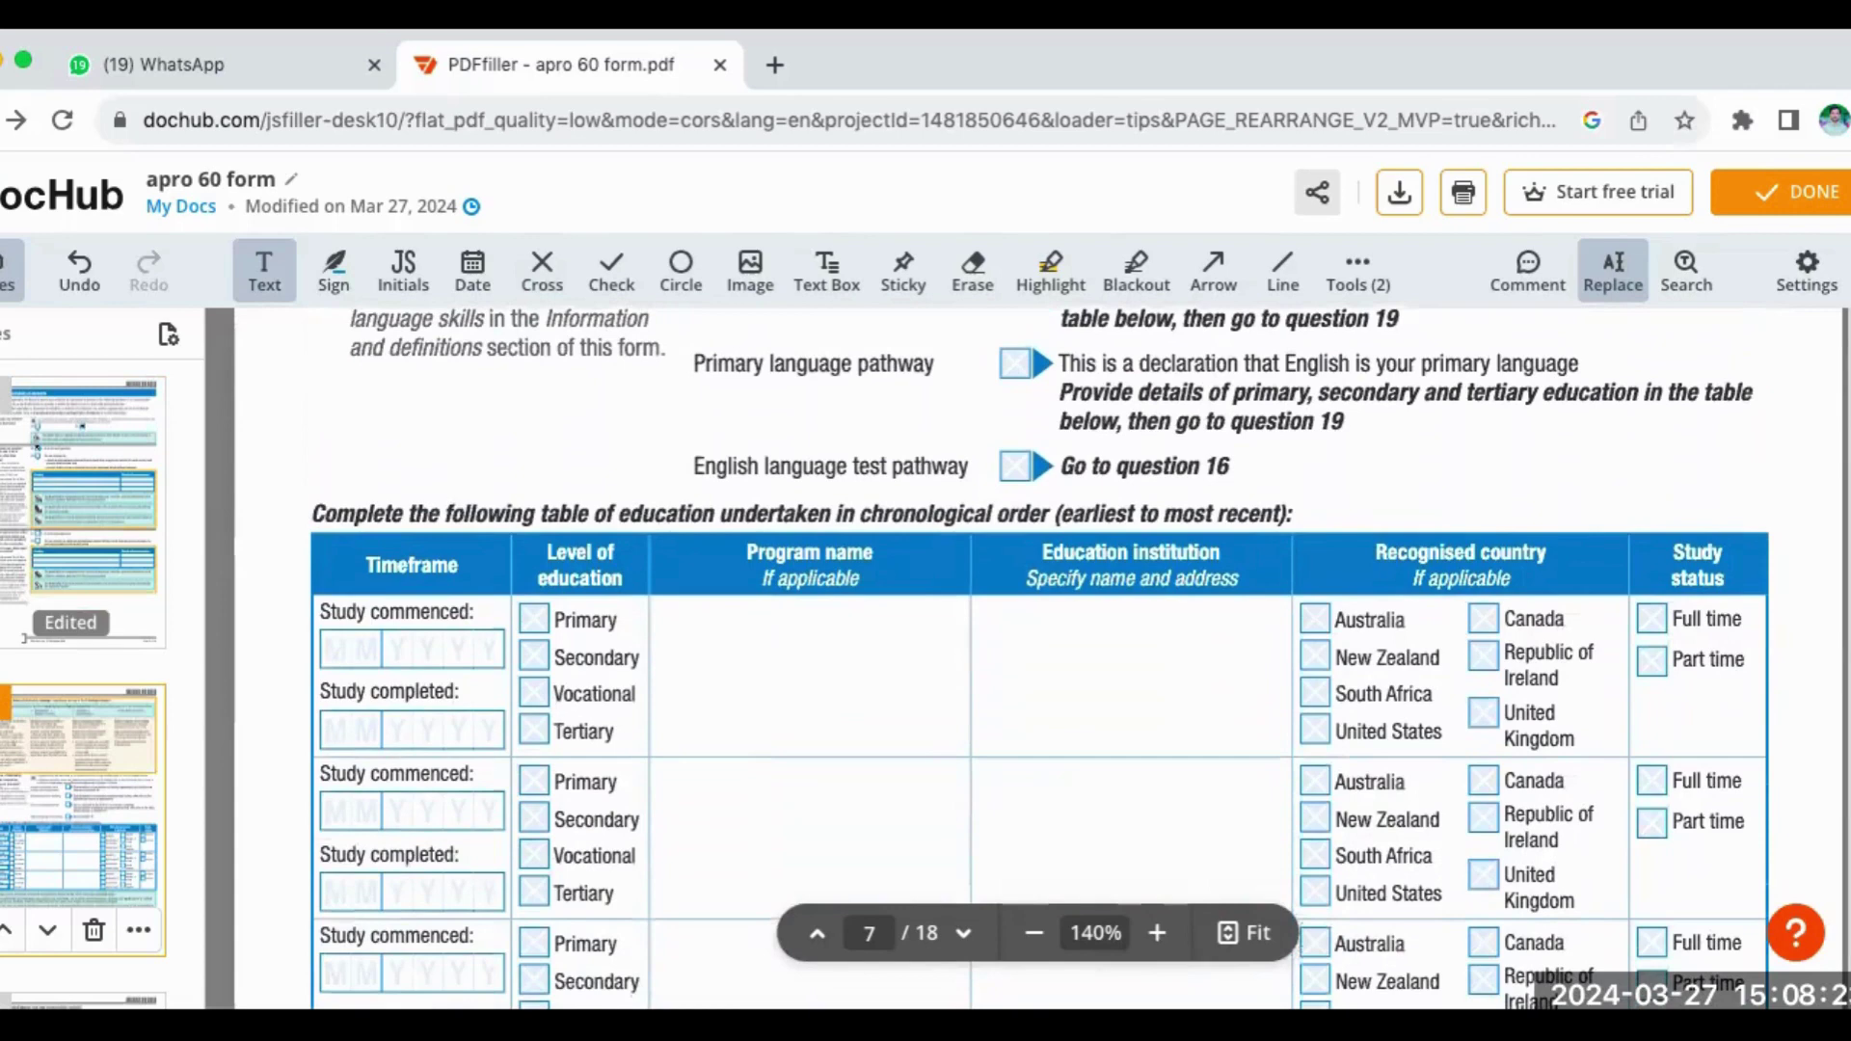
scroll(1039, 660, down, 1)
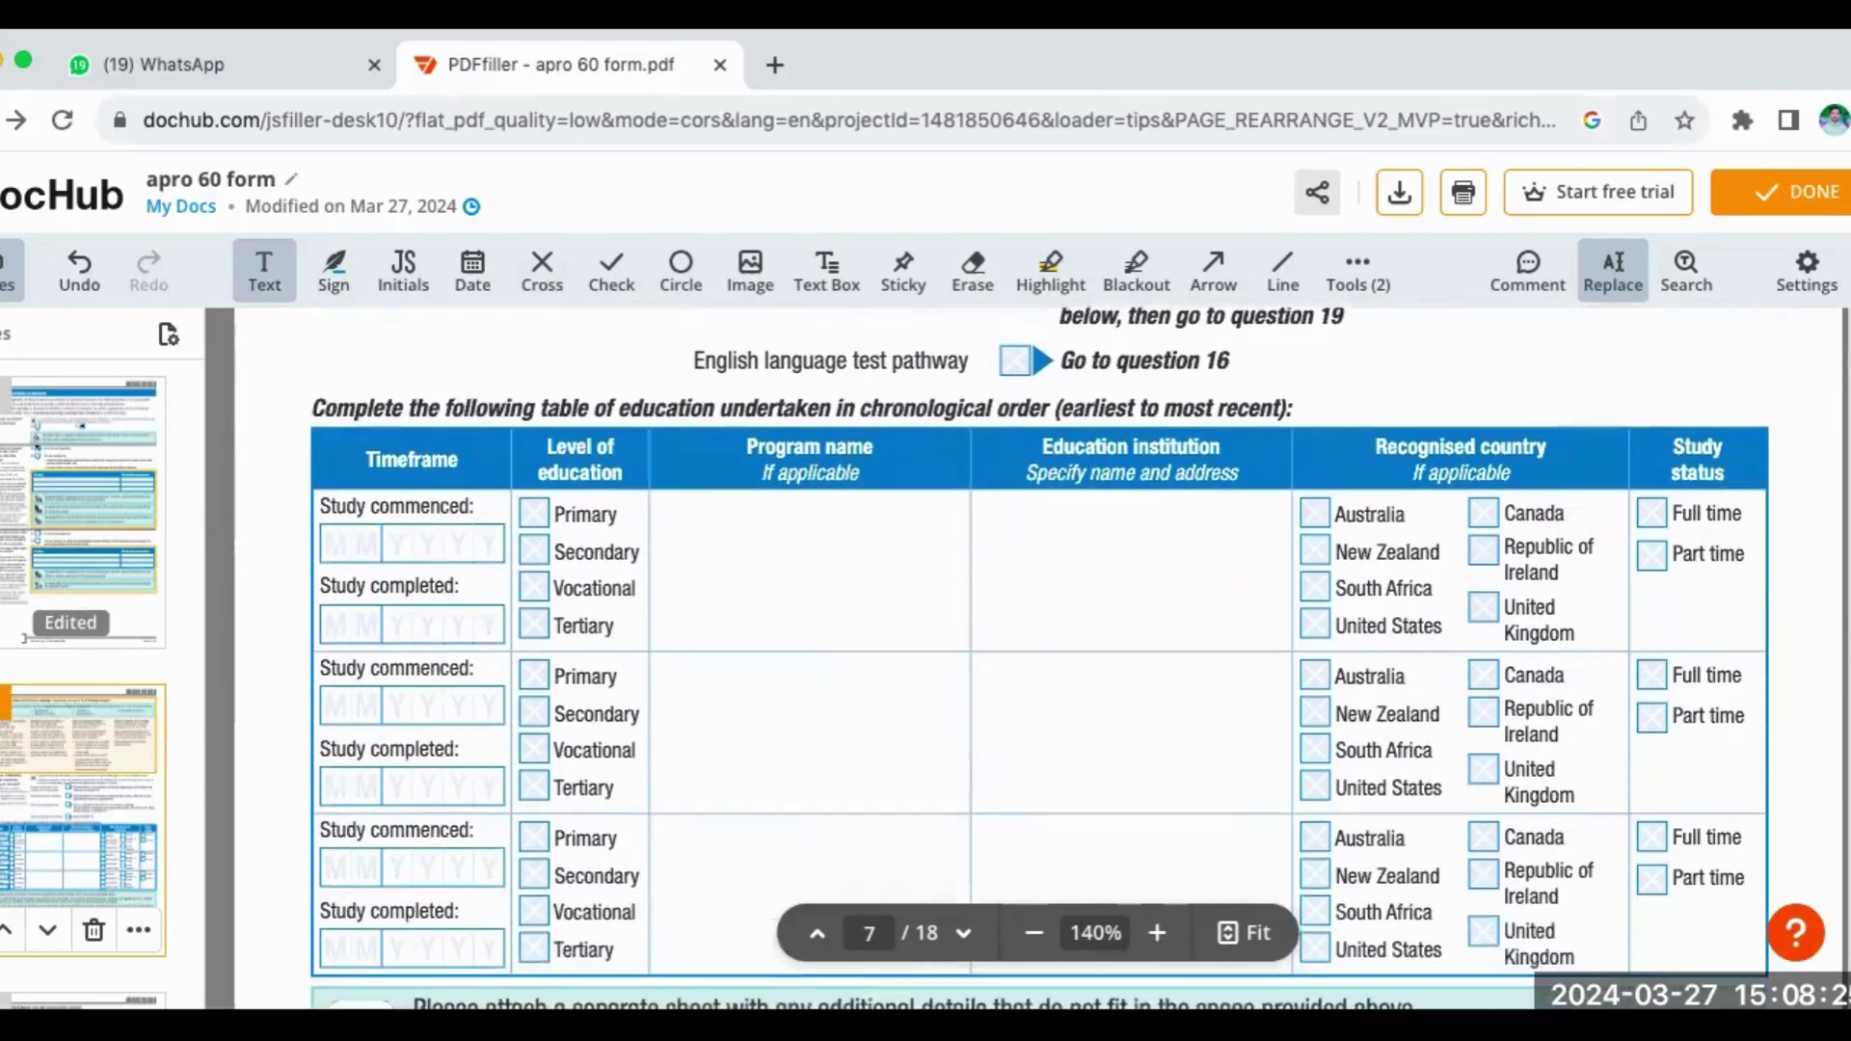
scroll(1039, 657, up, 1)
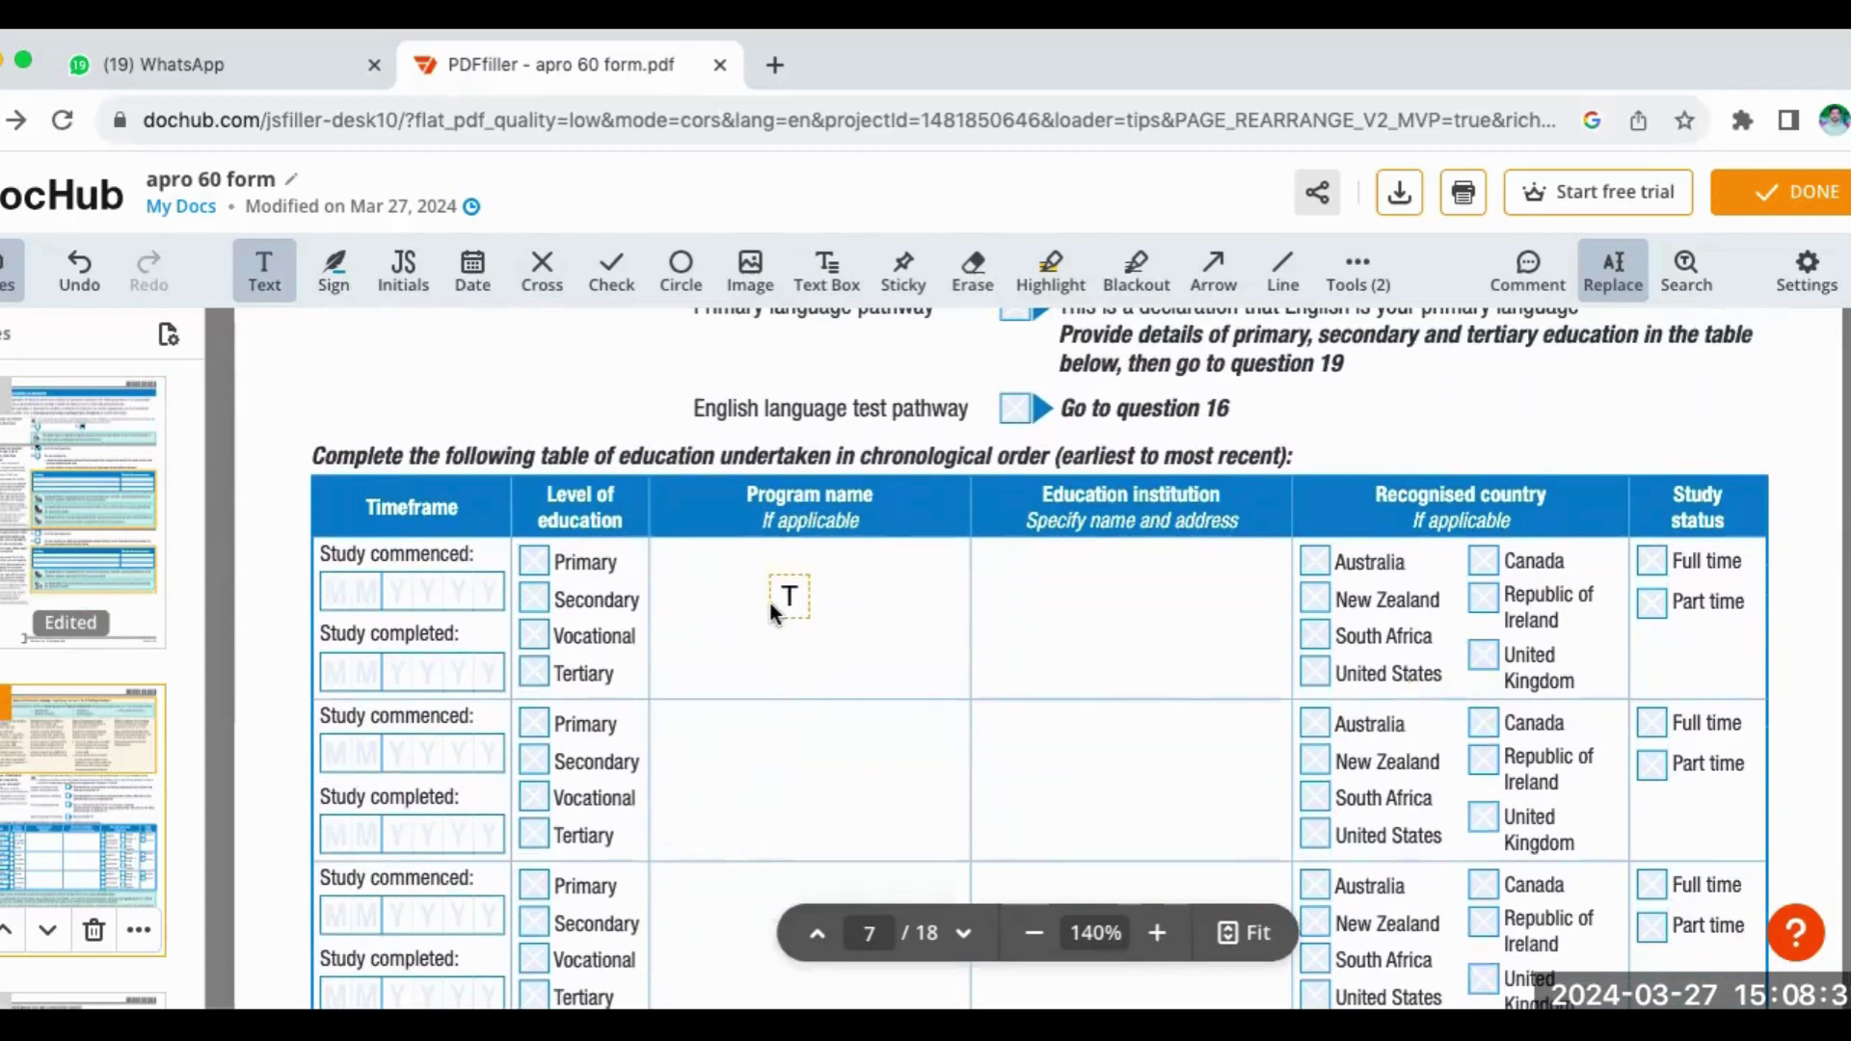
click(772, 603)
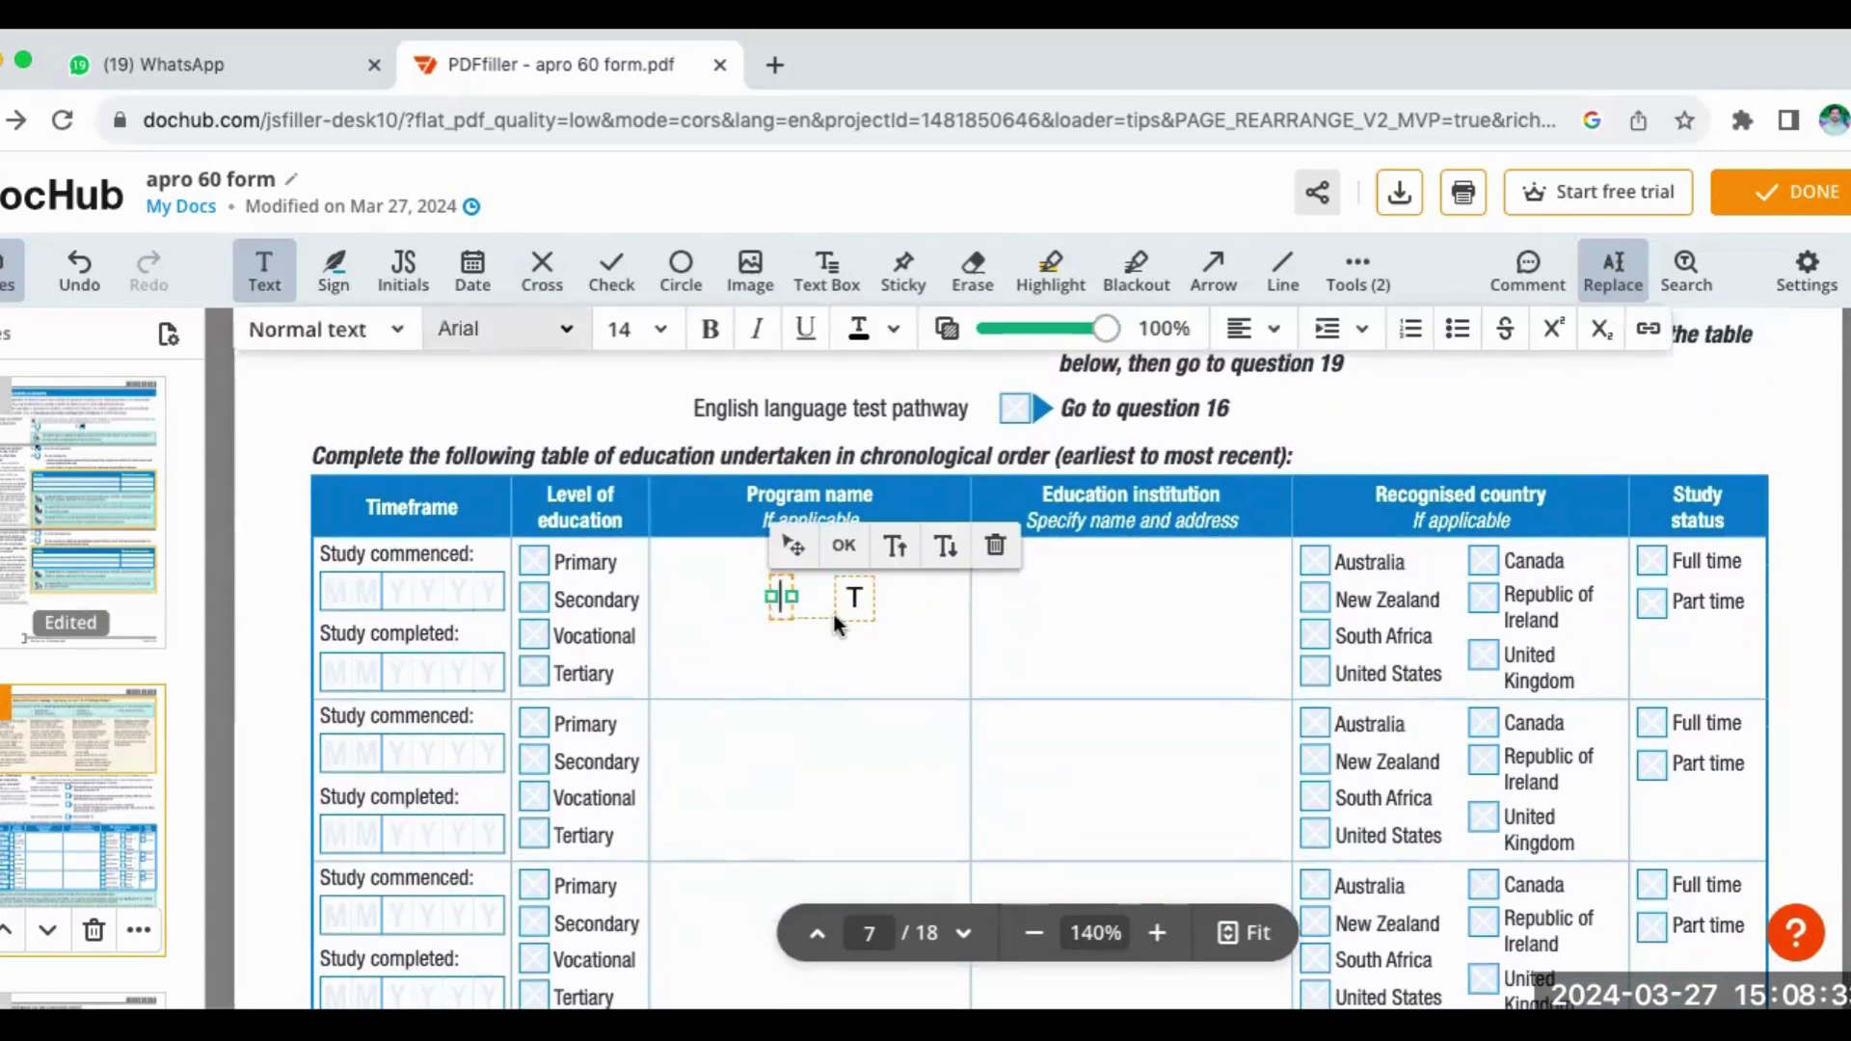
text(Do)
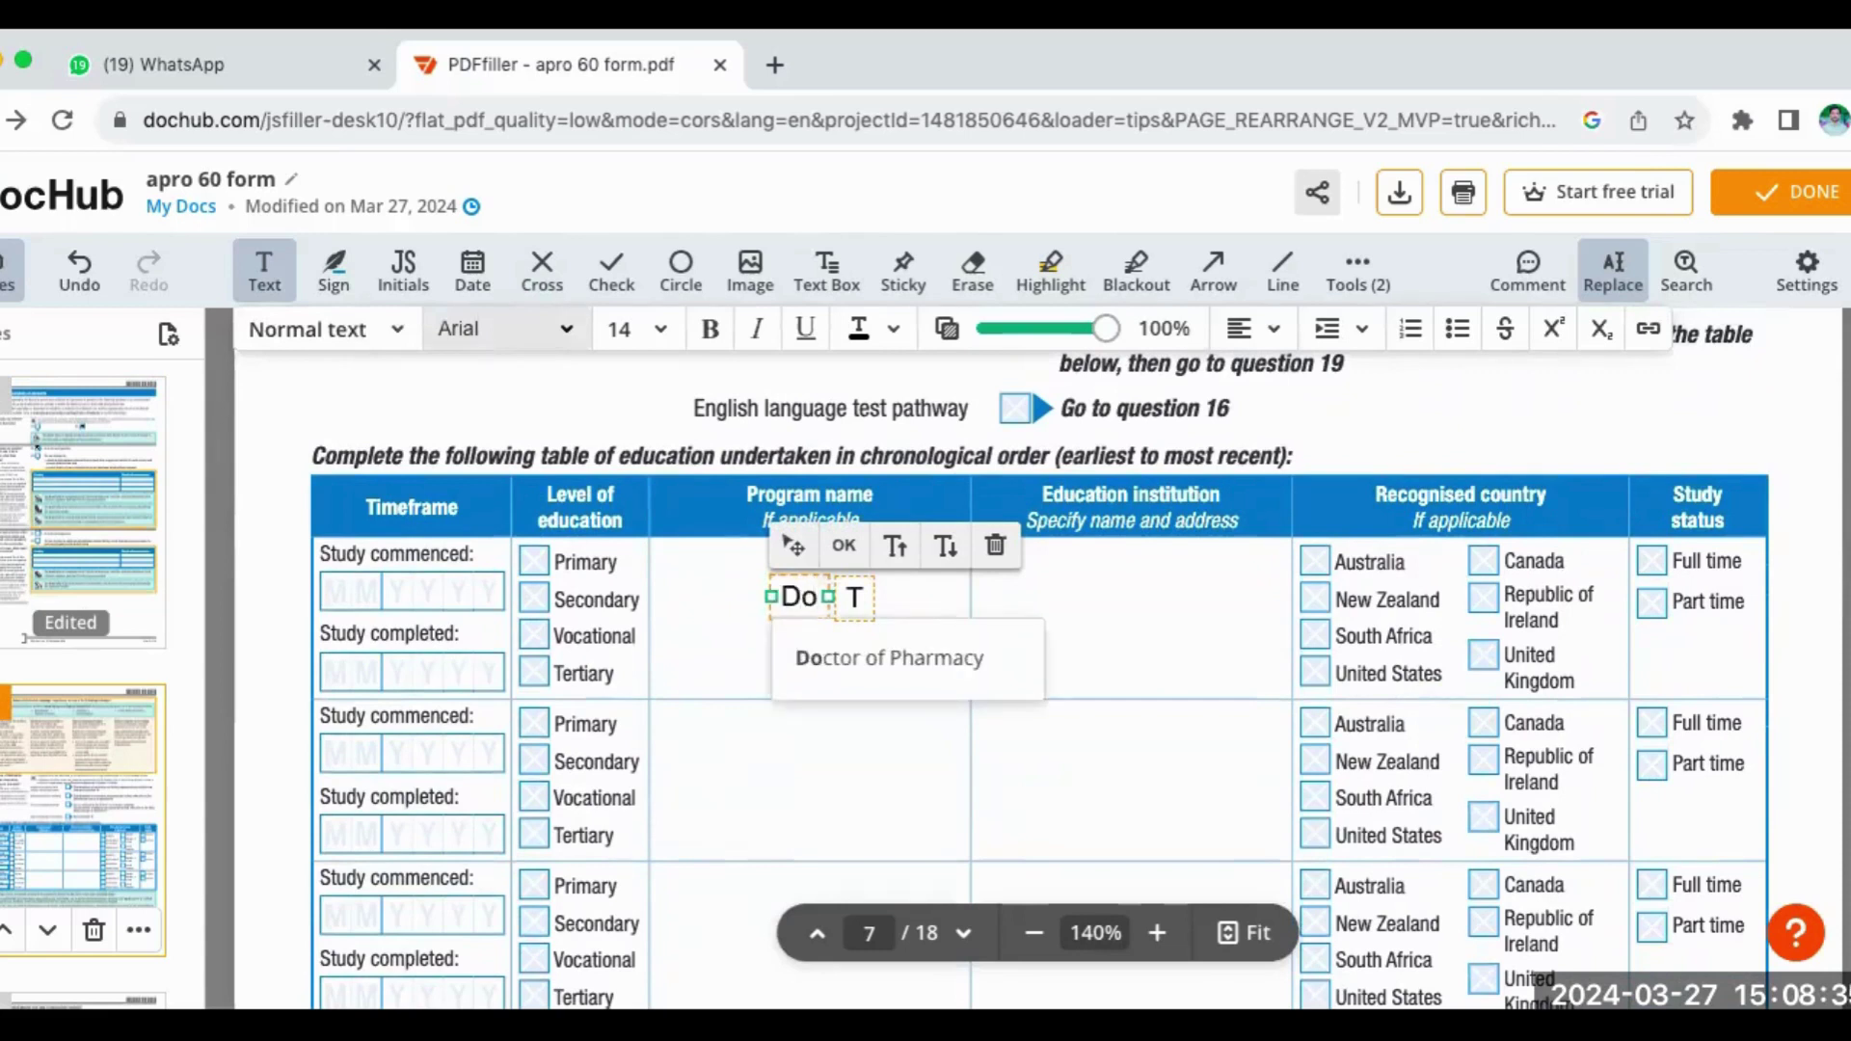
click(851, 656)
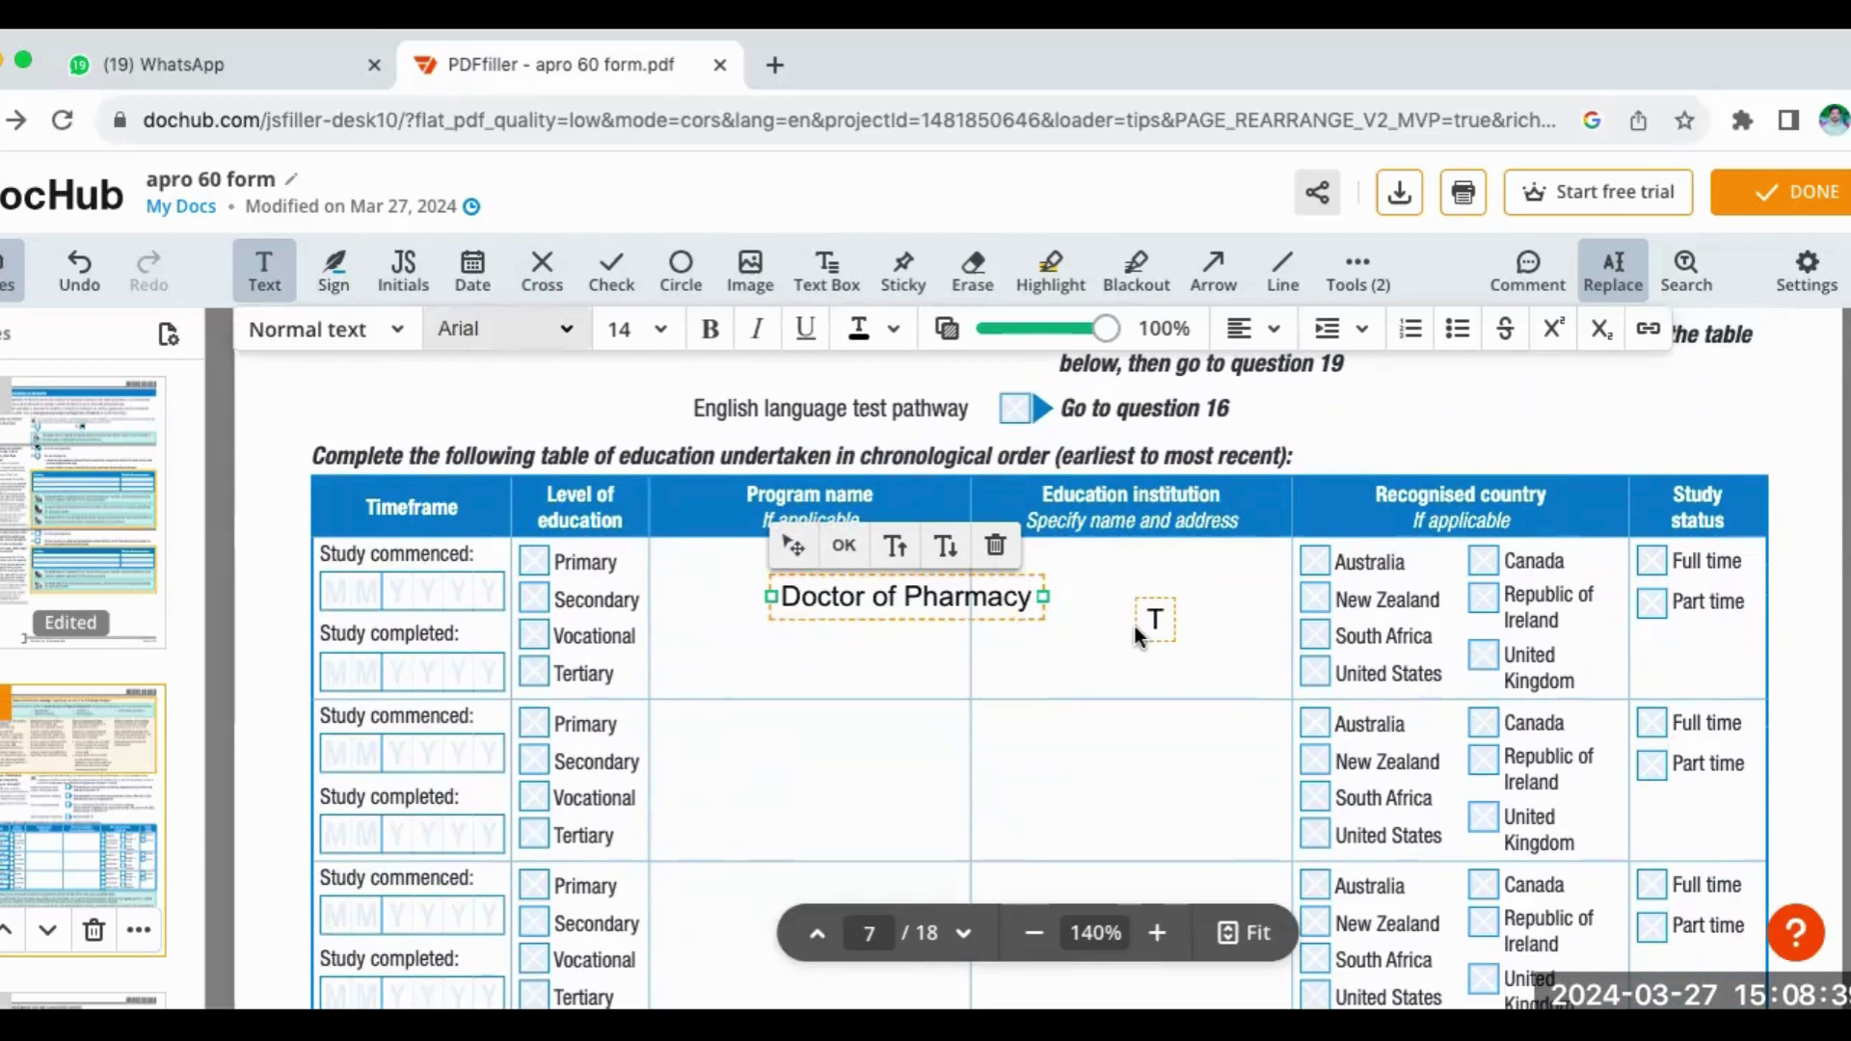
click(1136, 627)
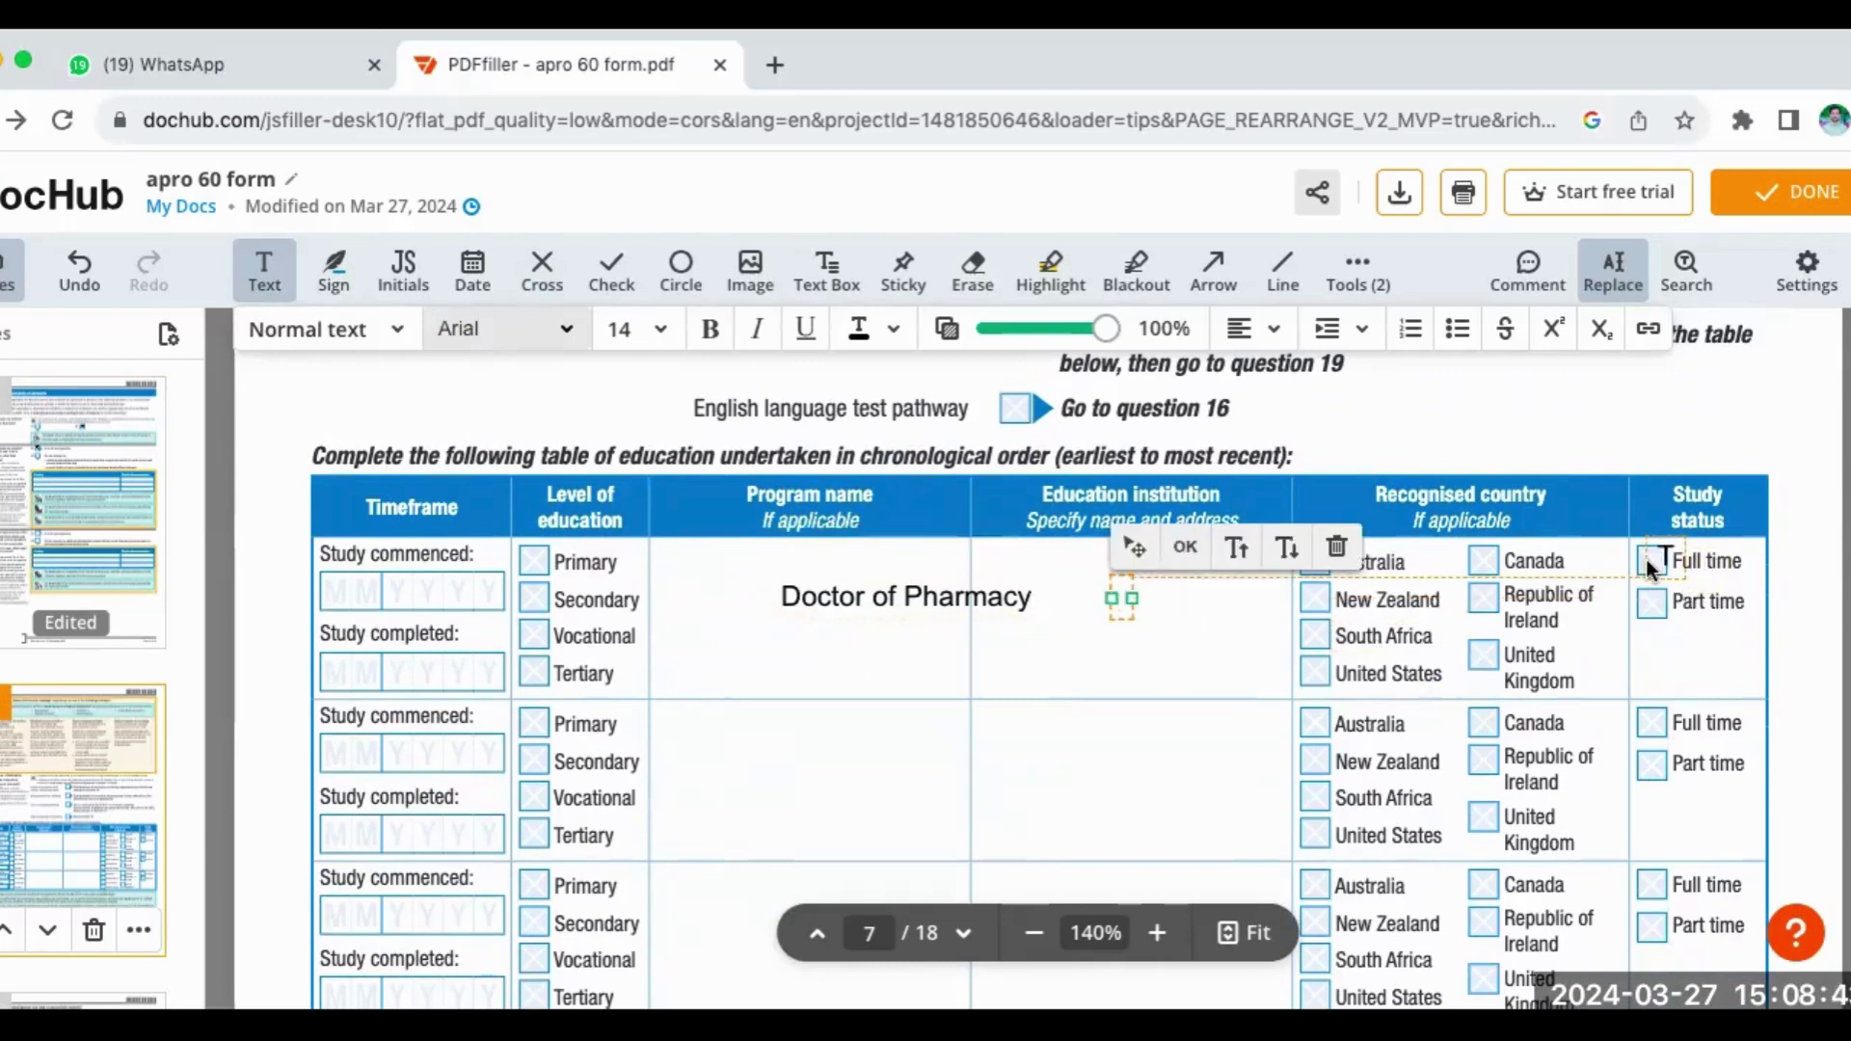
- Mark Full time study status and Tertiary level of education with crosses in the first row of the education table
click(542, 274)
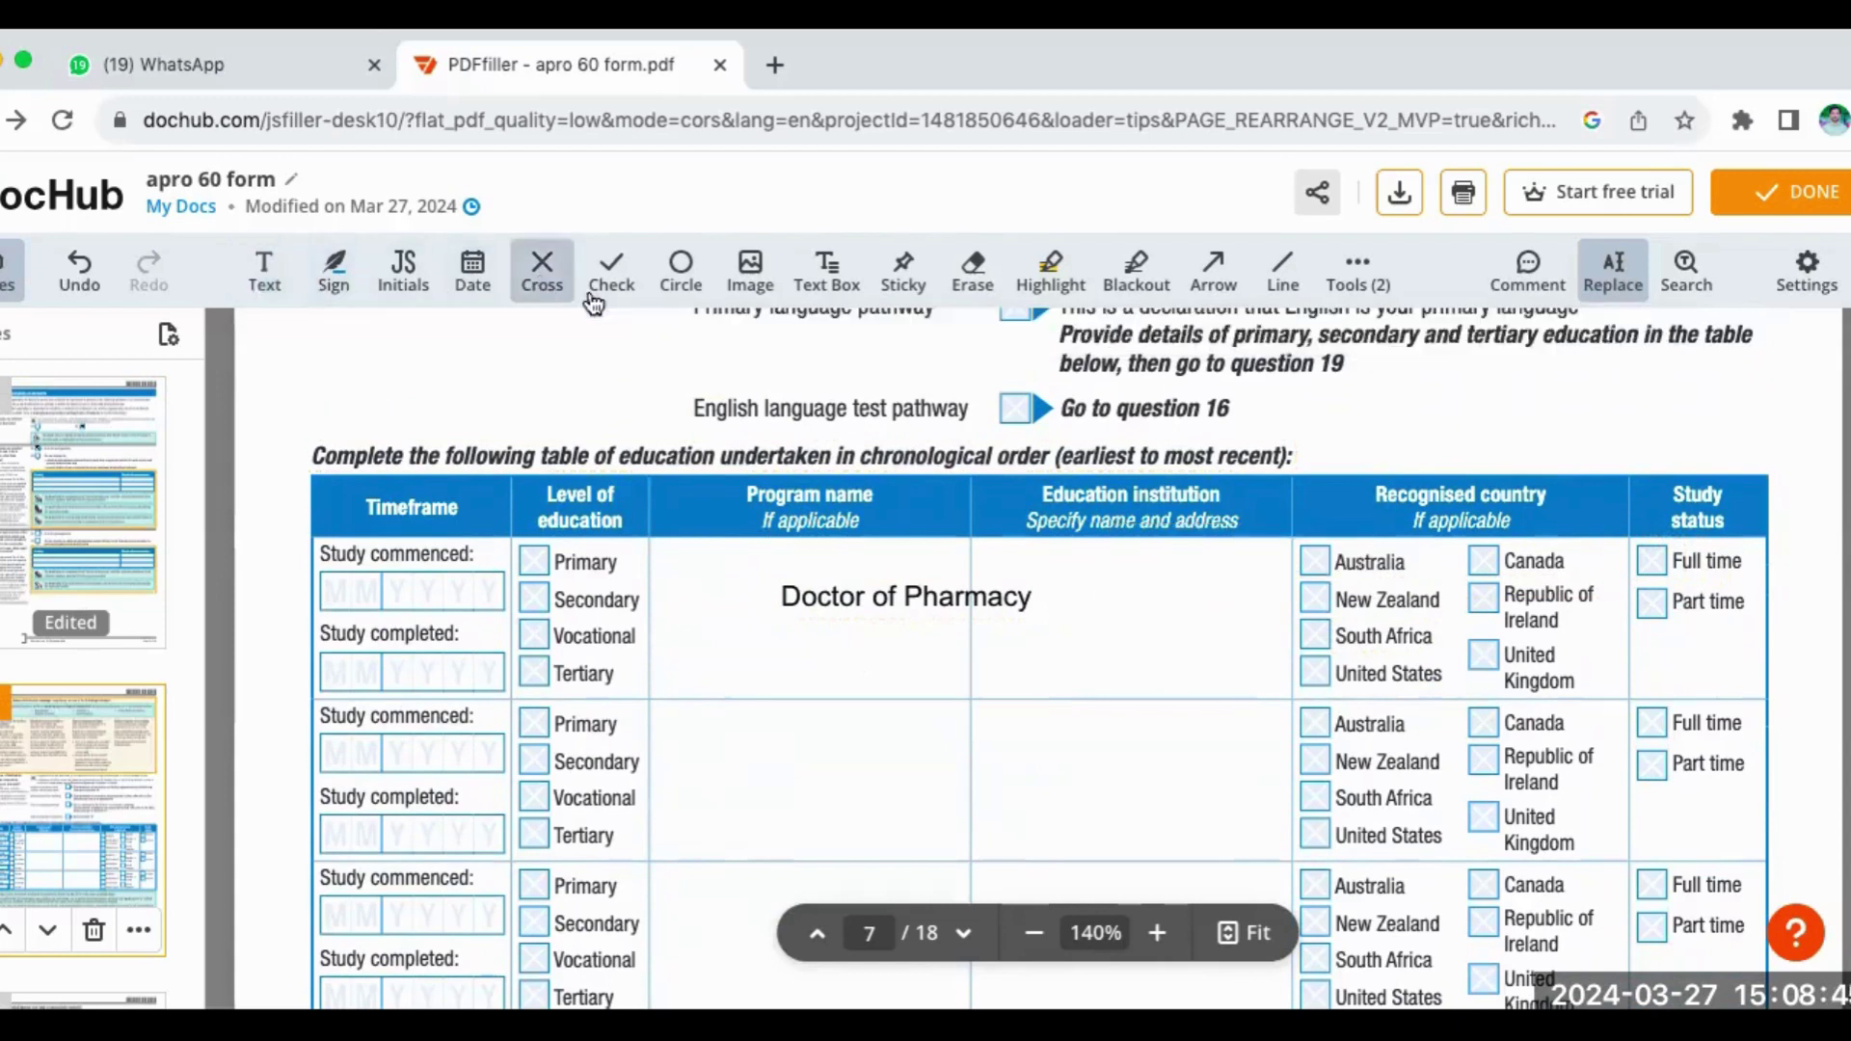
click(1642, 576)
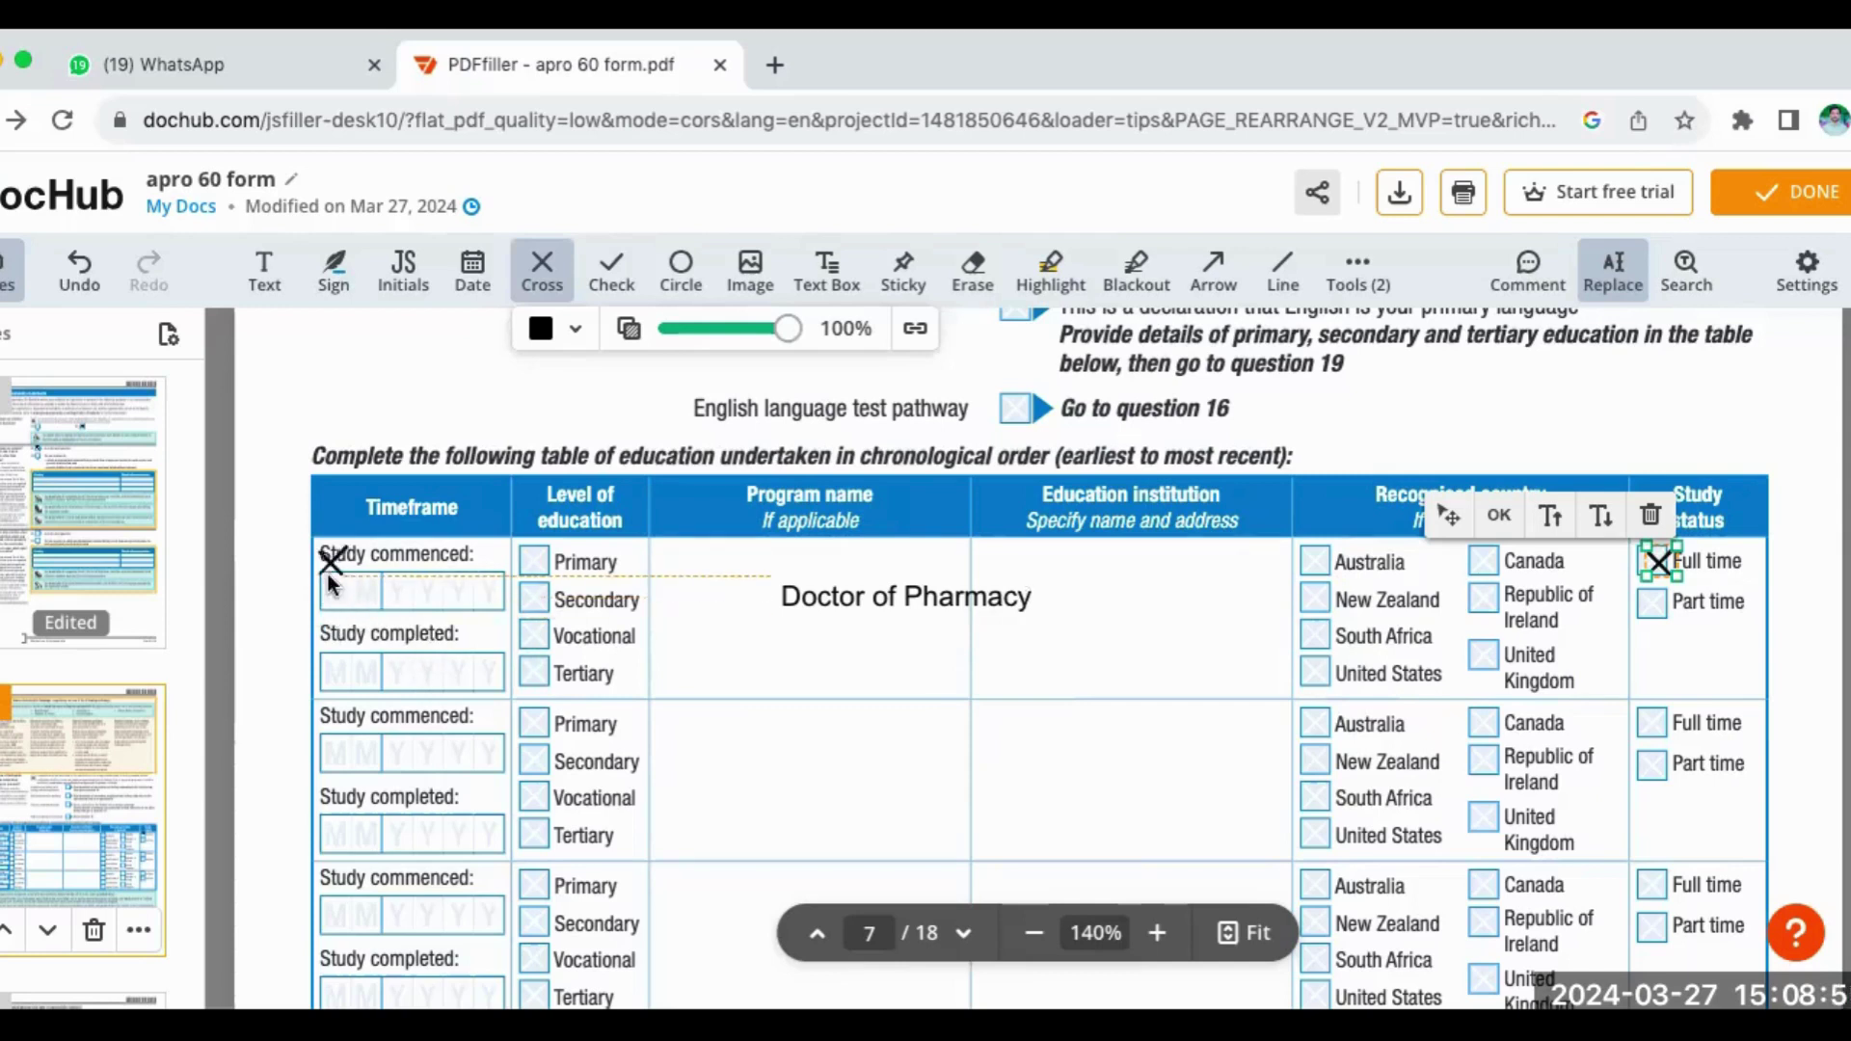
click(263, 270)
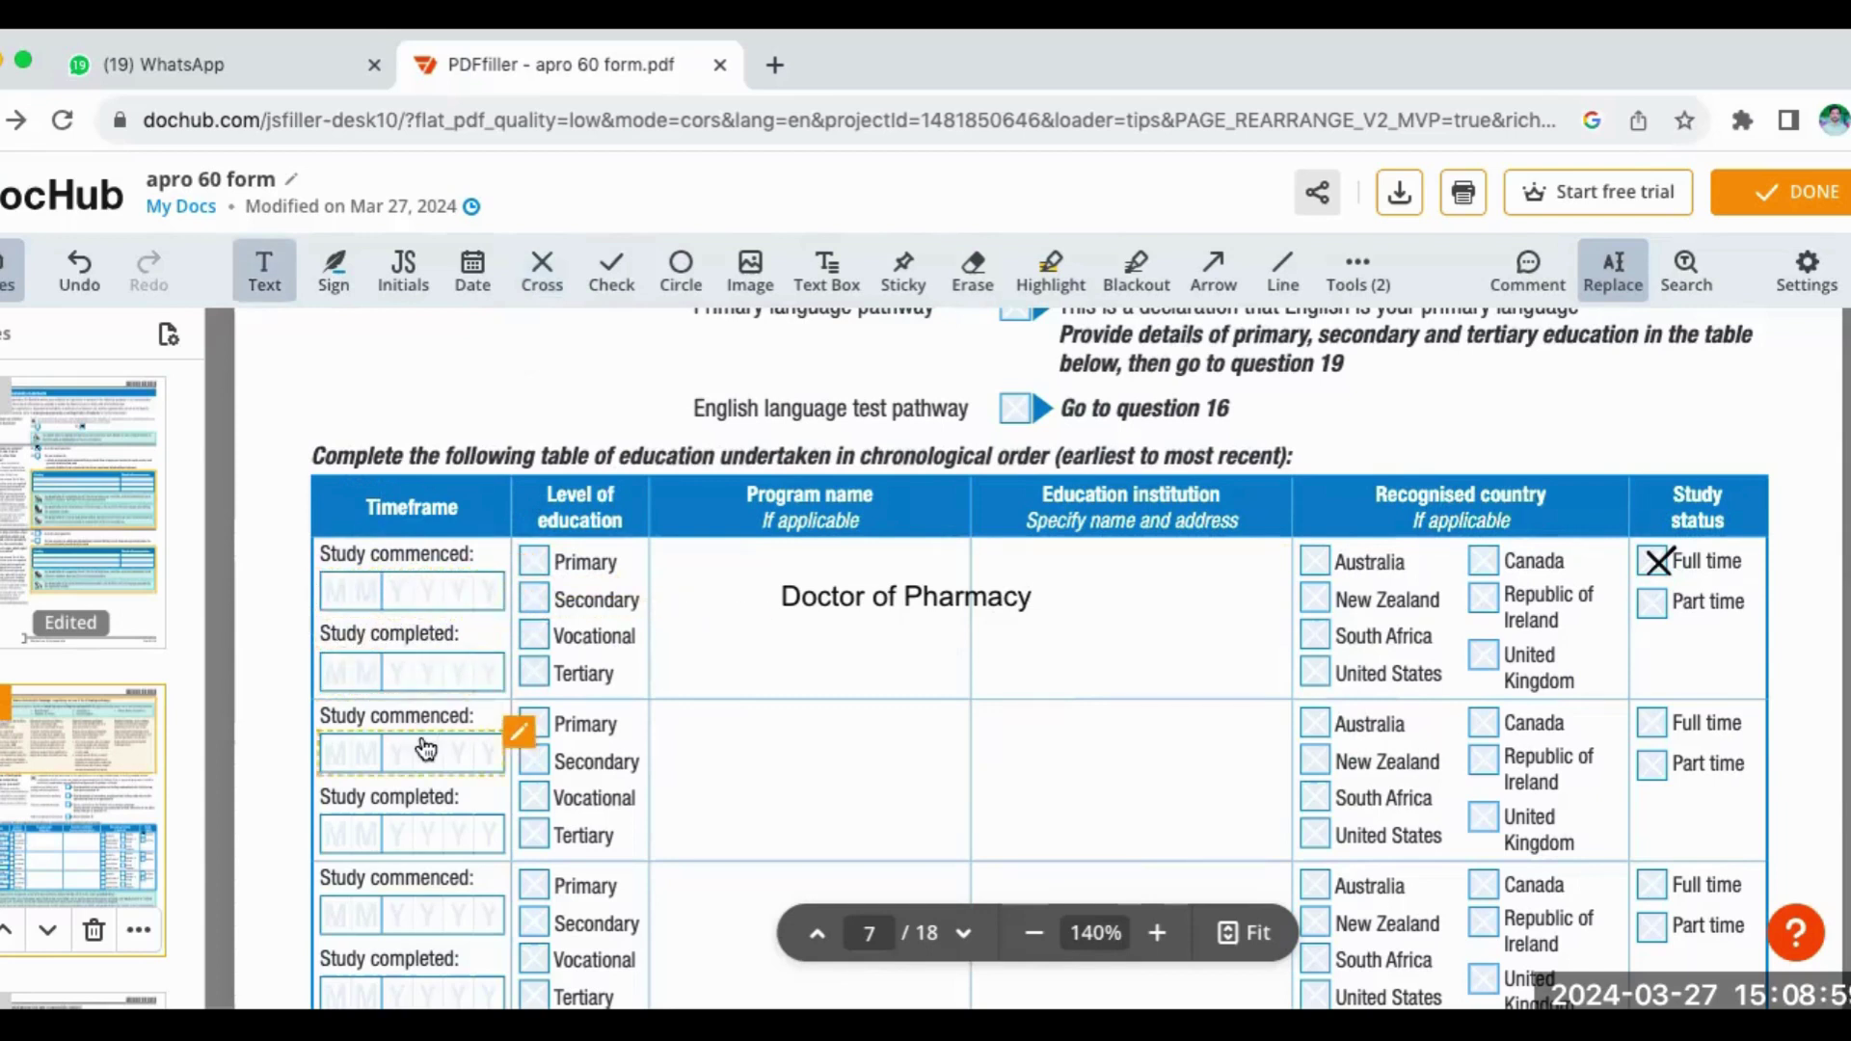
click(538, 280)
click(524, 682)
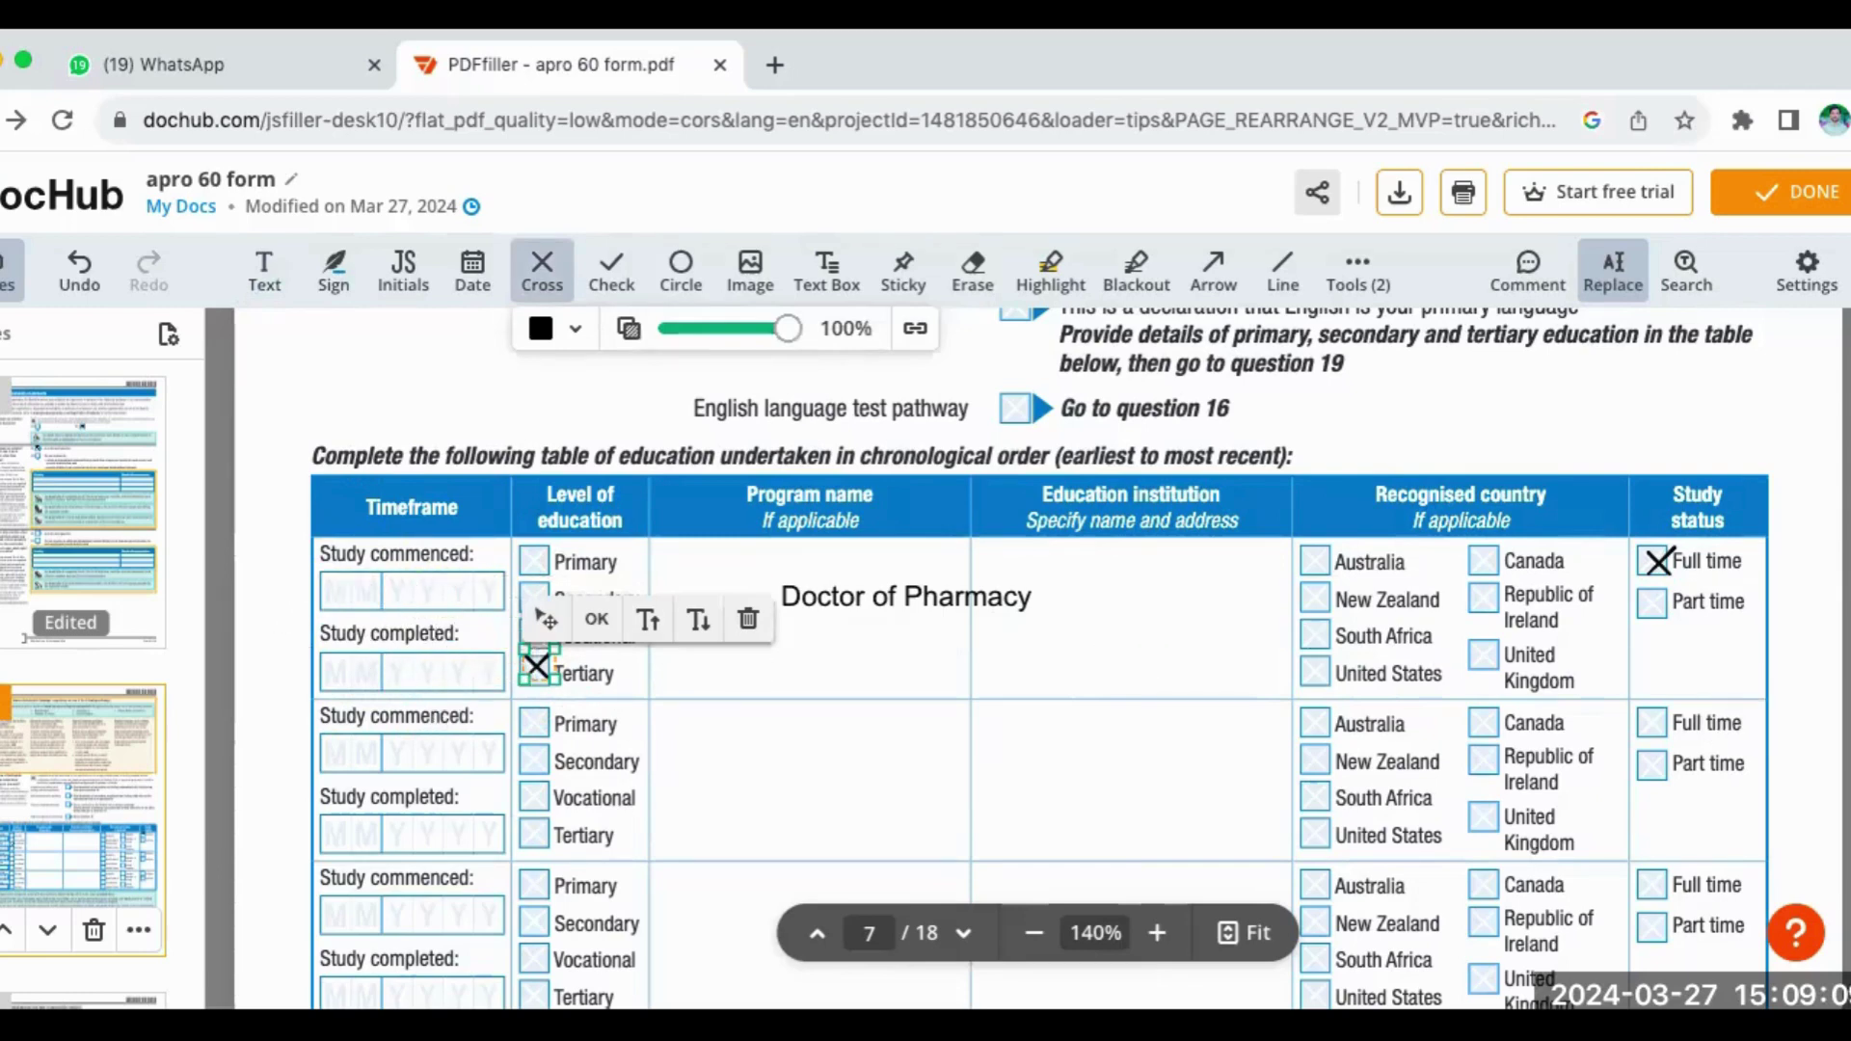
- Mark One sitting with a cross in question 16 about the English language test results
scroll(1040, 659, down, 3)
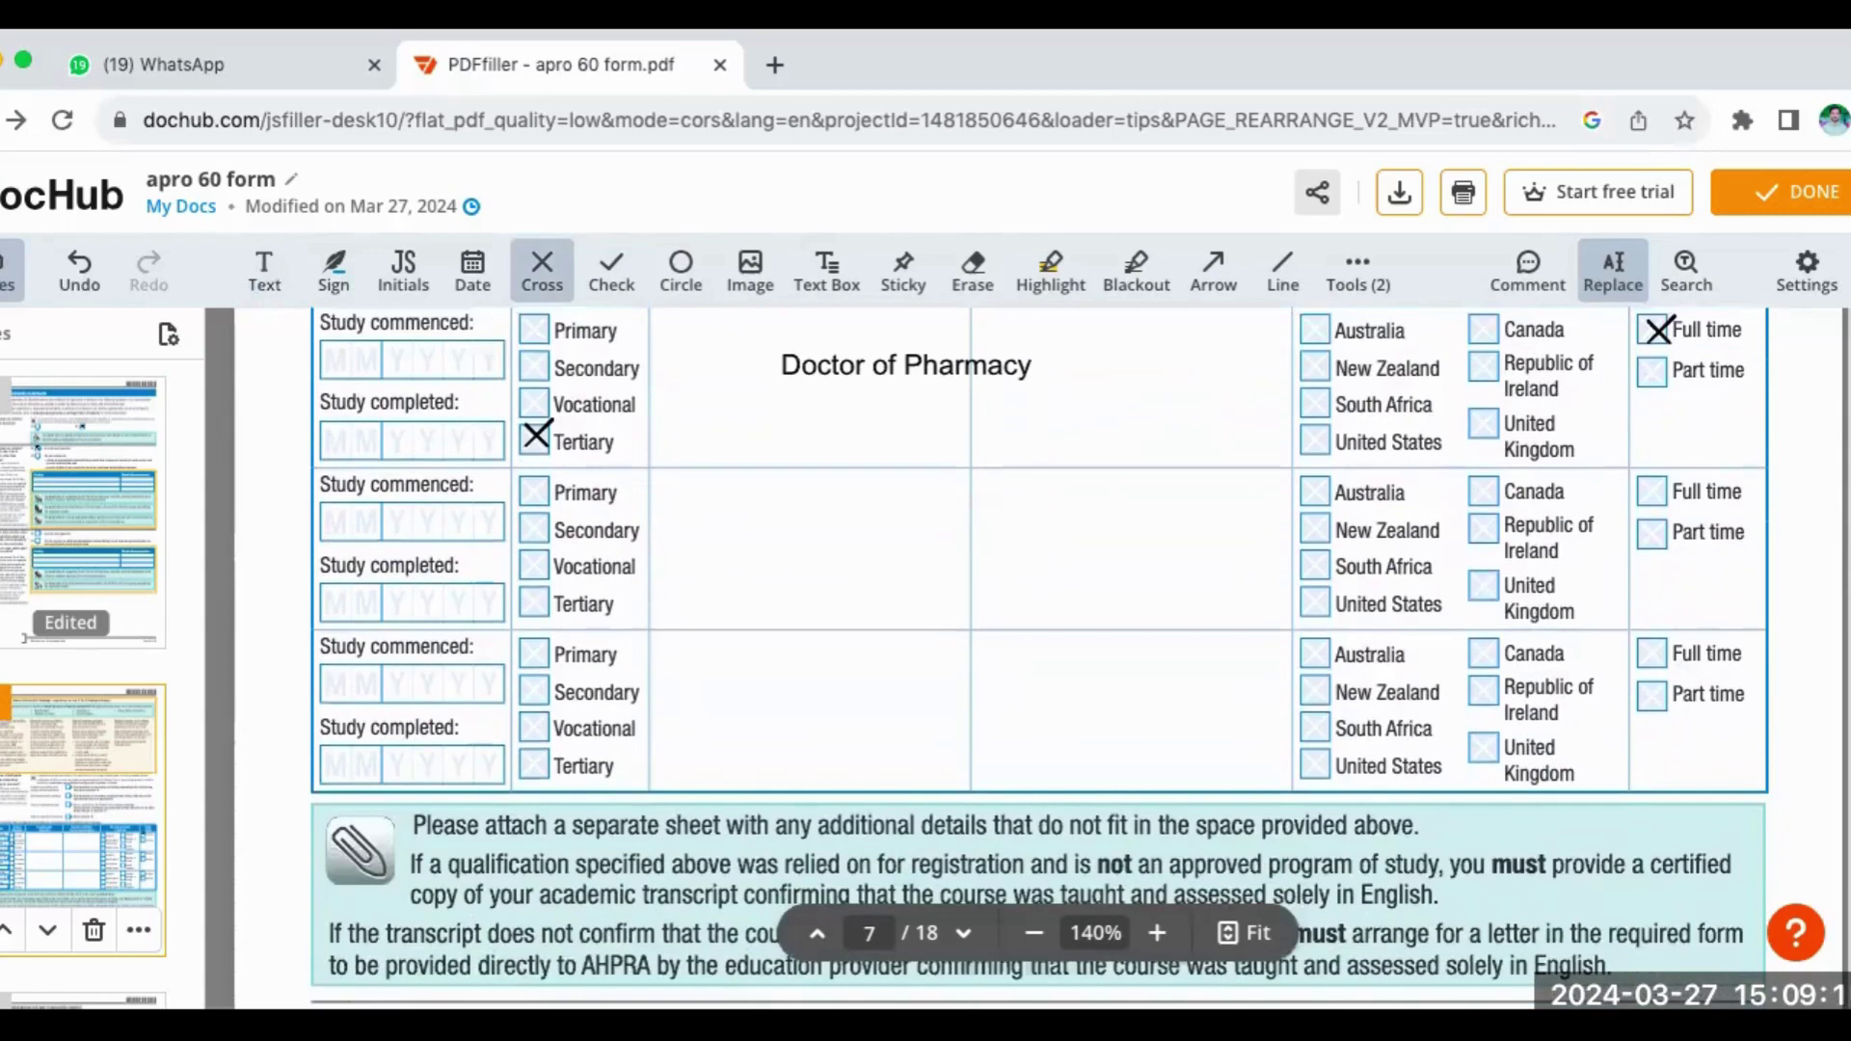
scroll(1039, 660, down, 3)
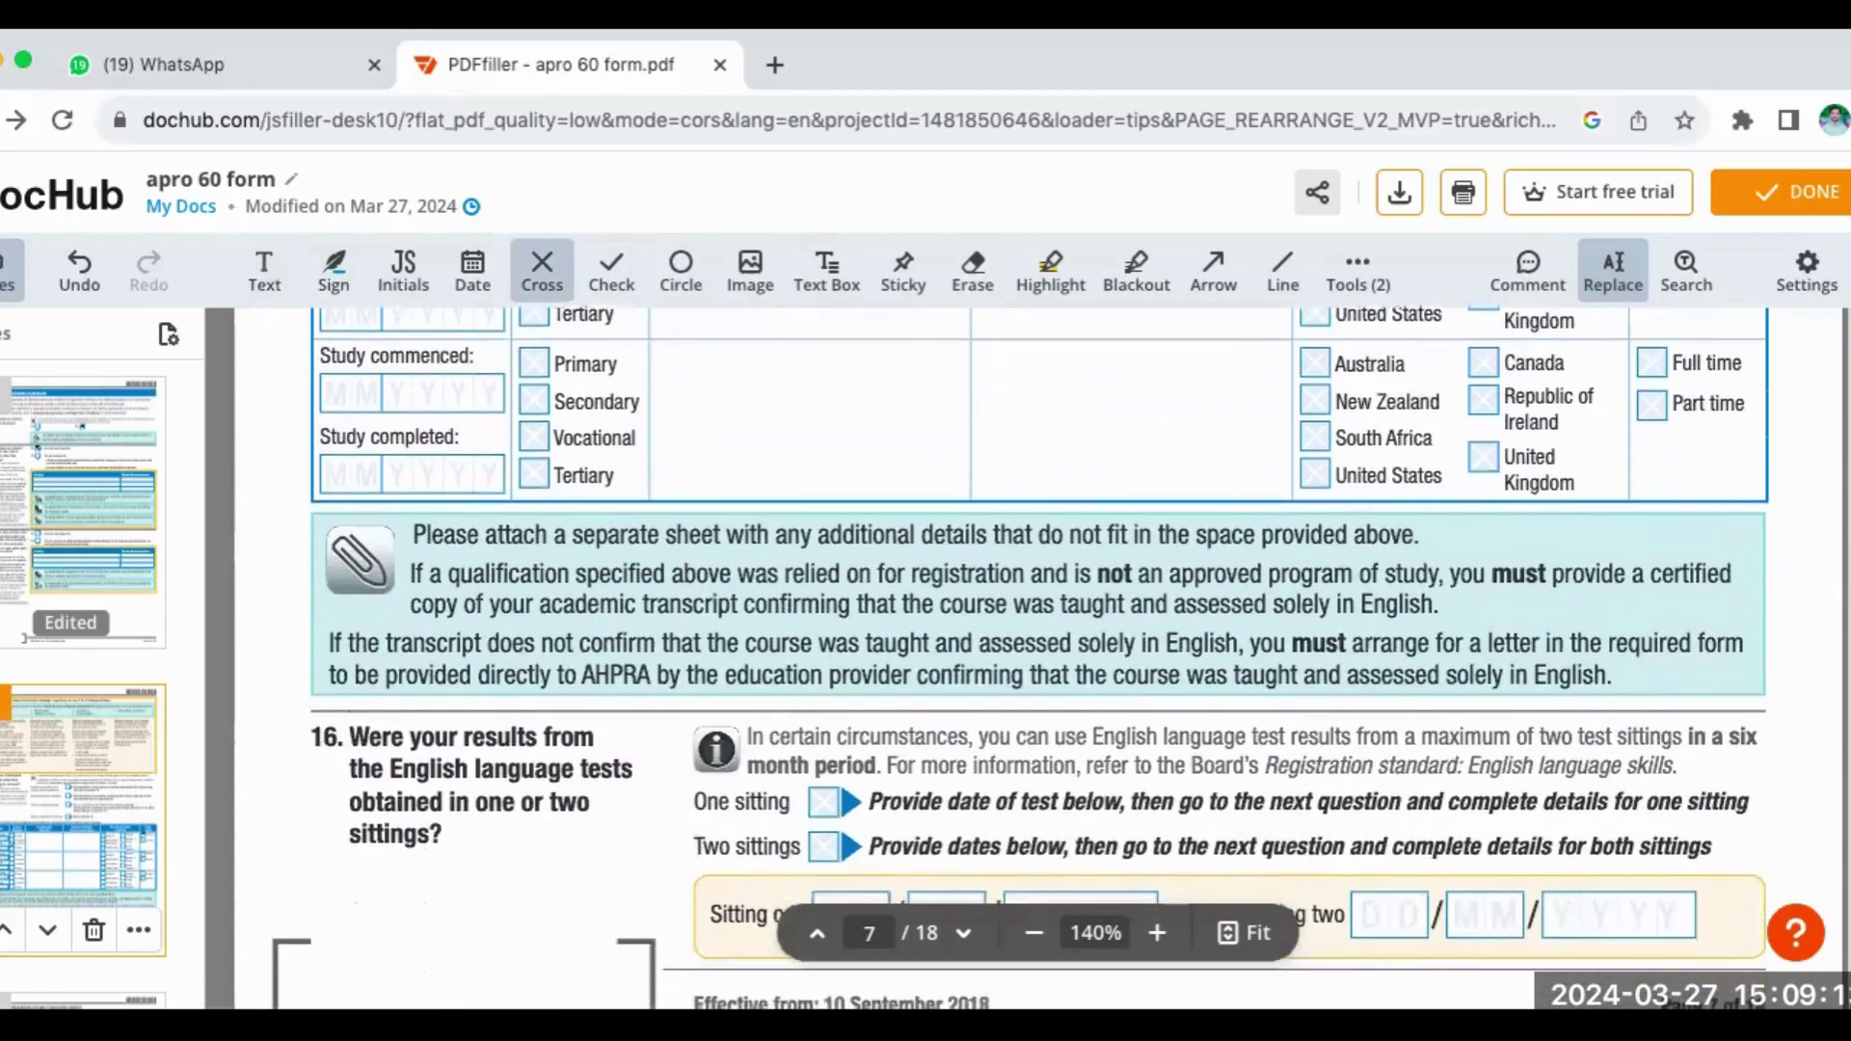
scroll(1038, 965, down, 2)
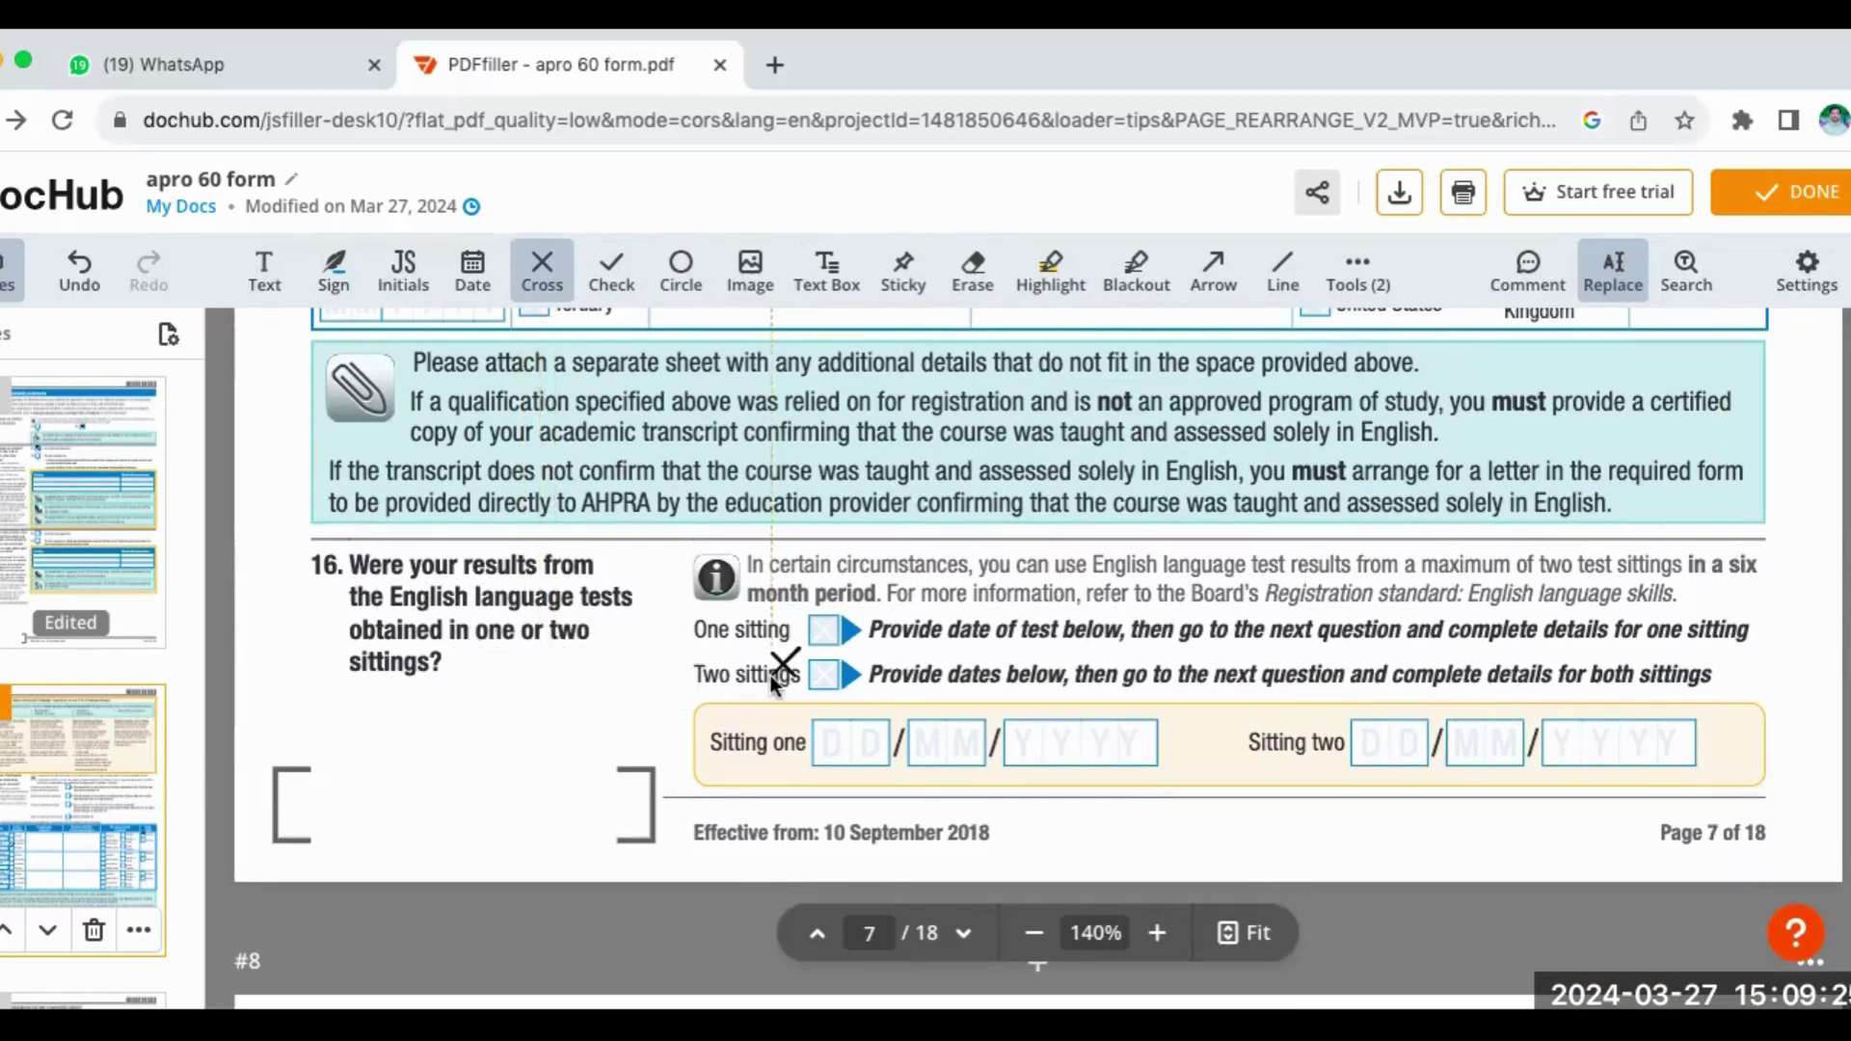
click(808, 643)
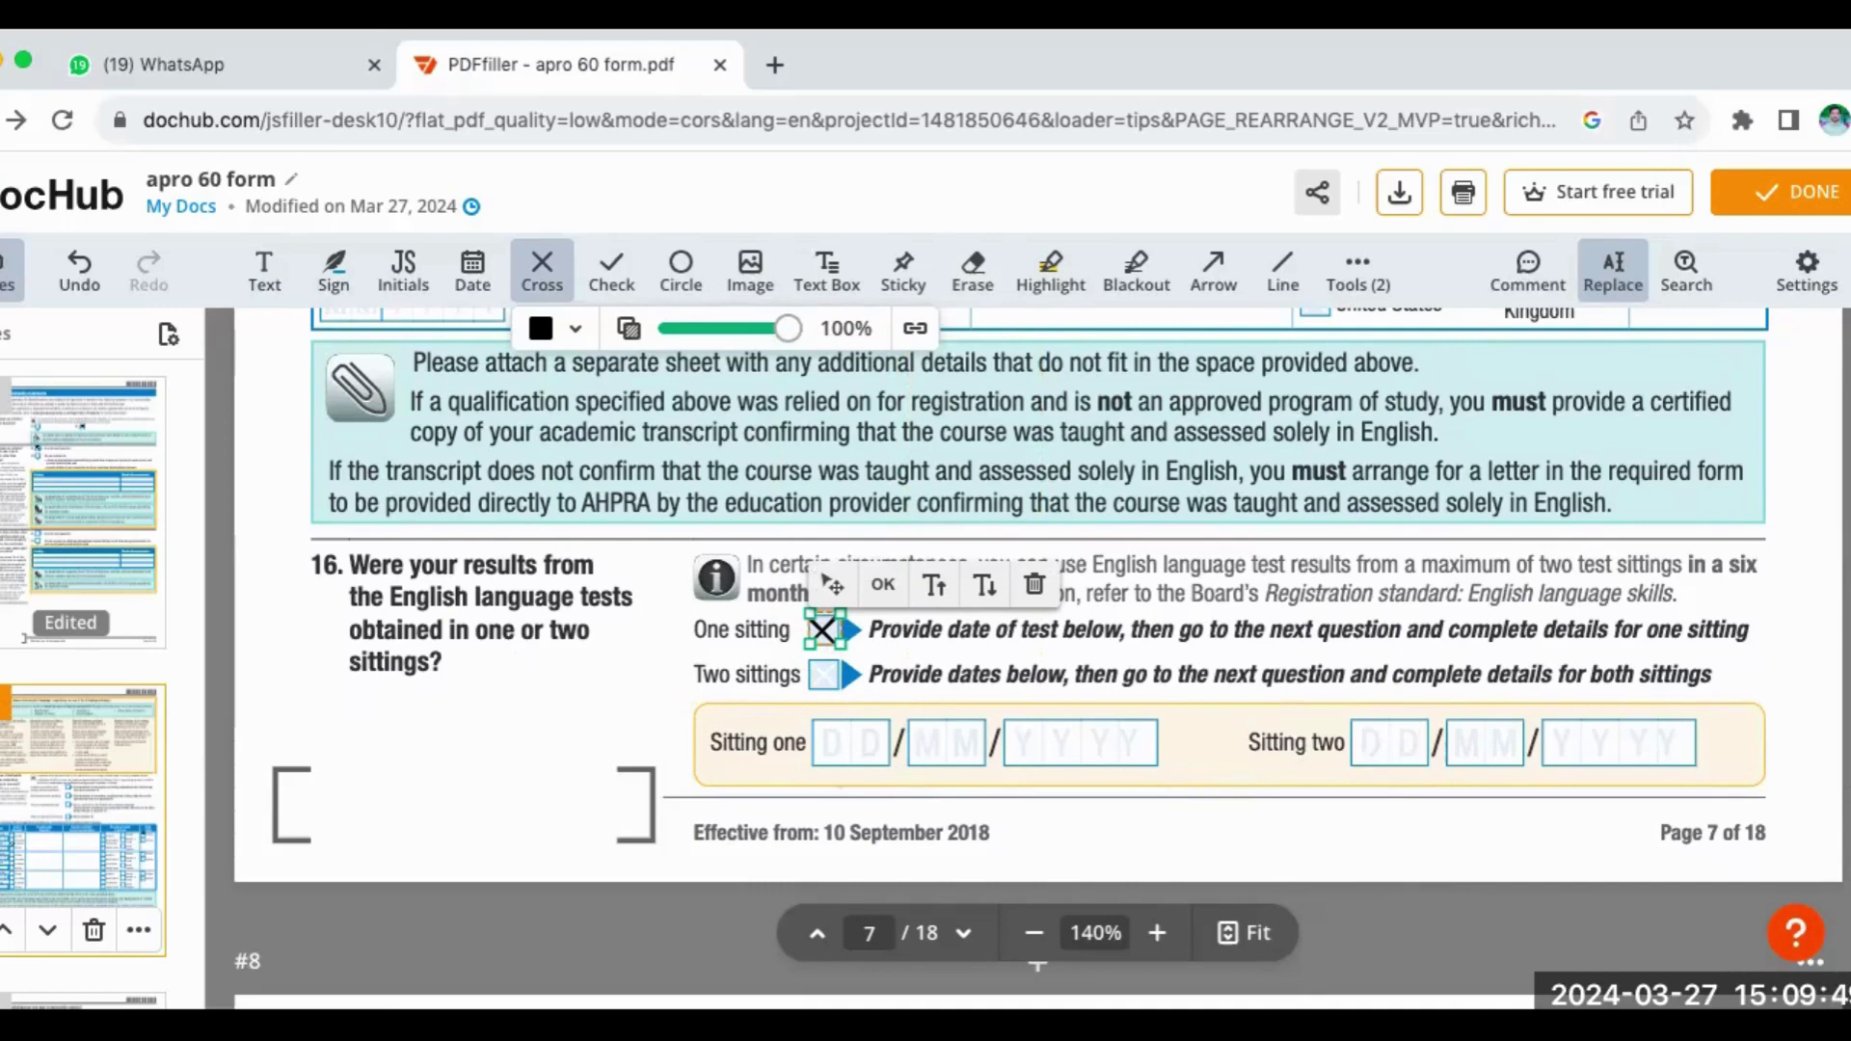
- Mark Pearson Test of English Academic (PTE Academic) with a cross in question 17 on page 8
scroll(1038, 656, down, 6)
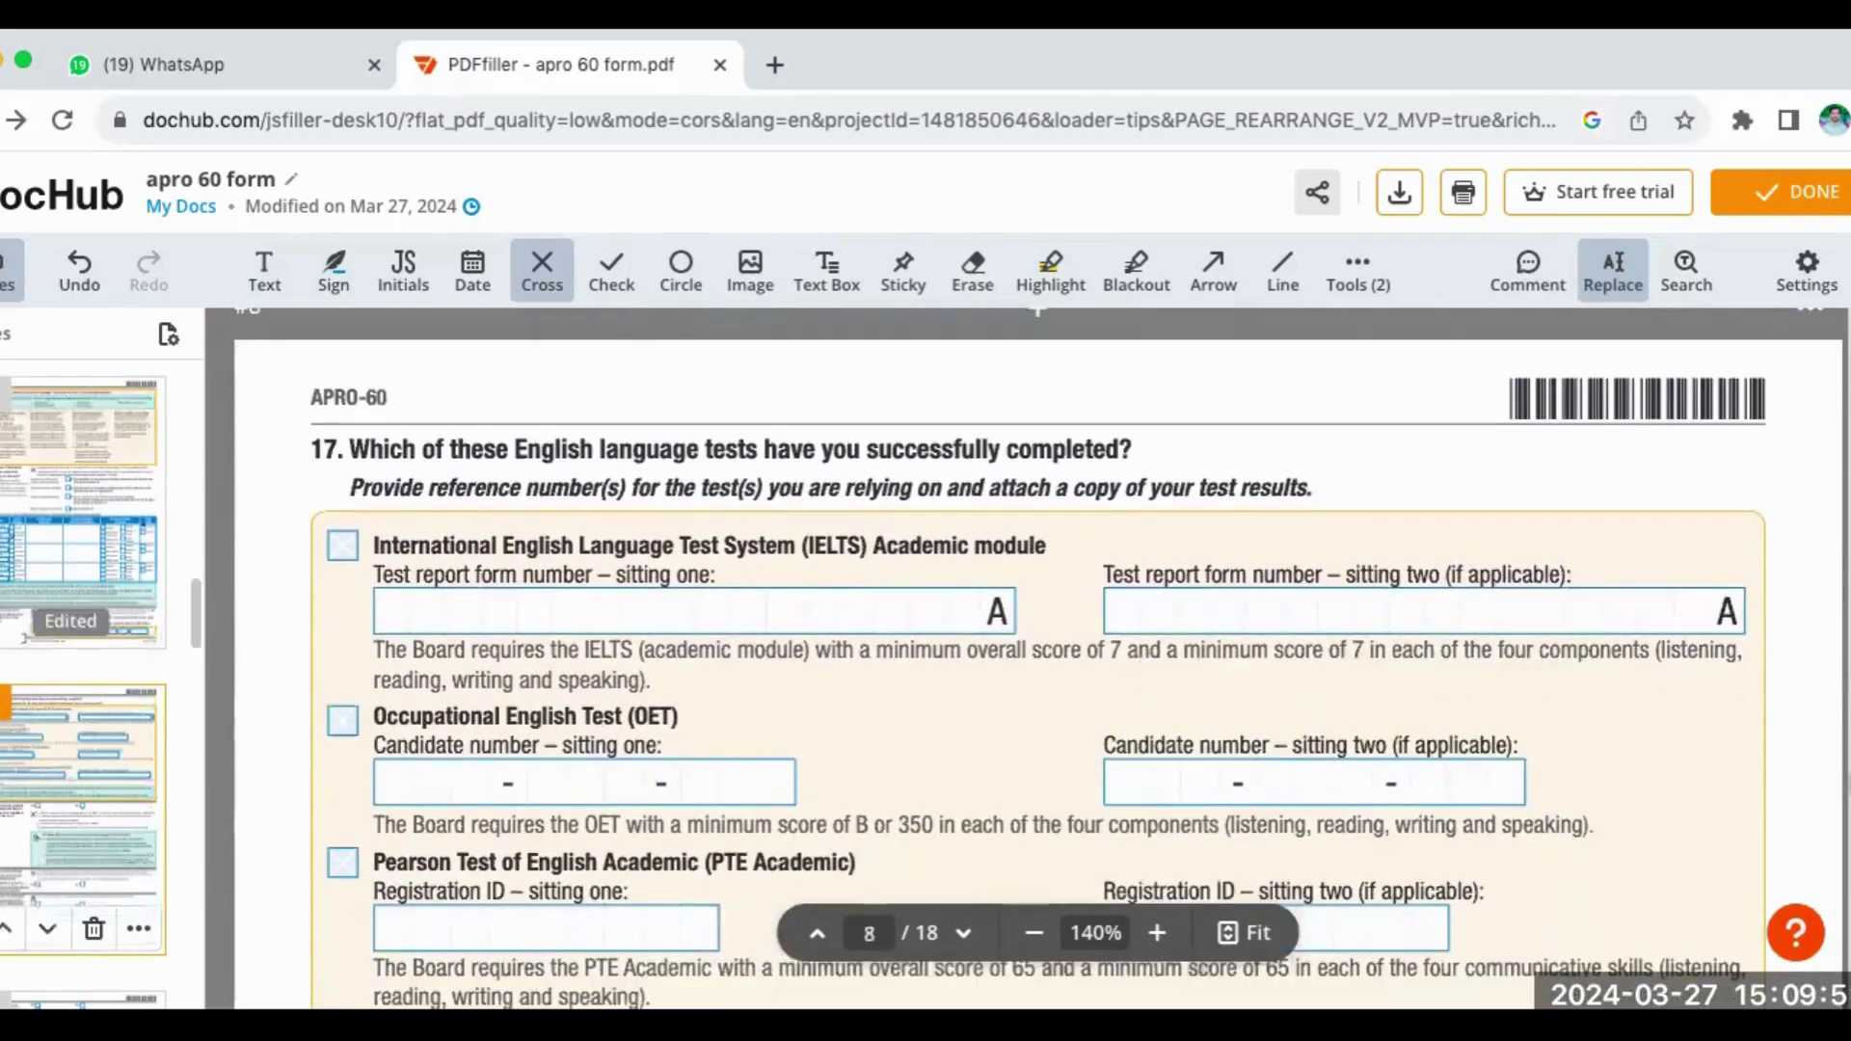
scroll(1038, 309, down, 1)
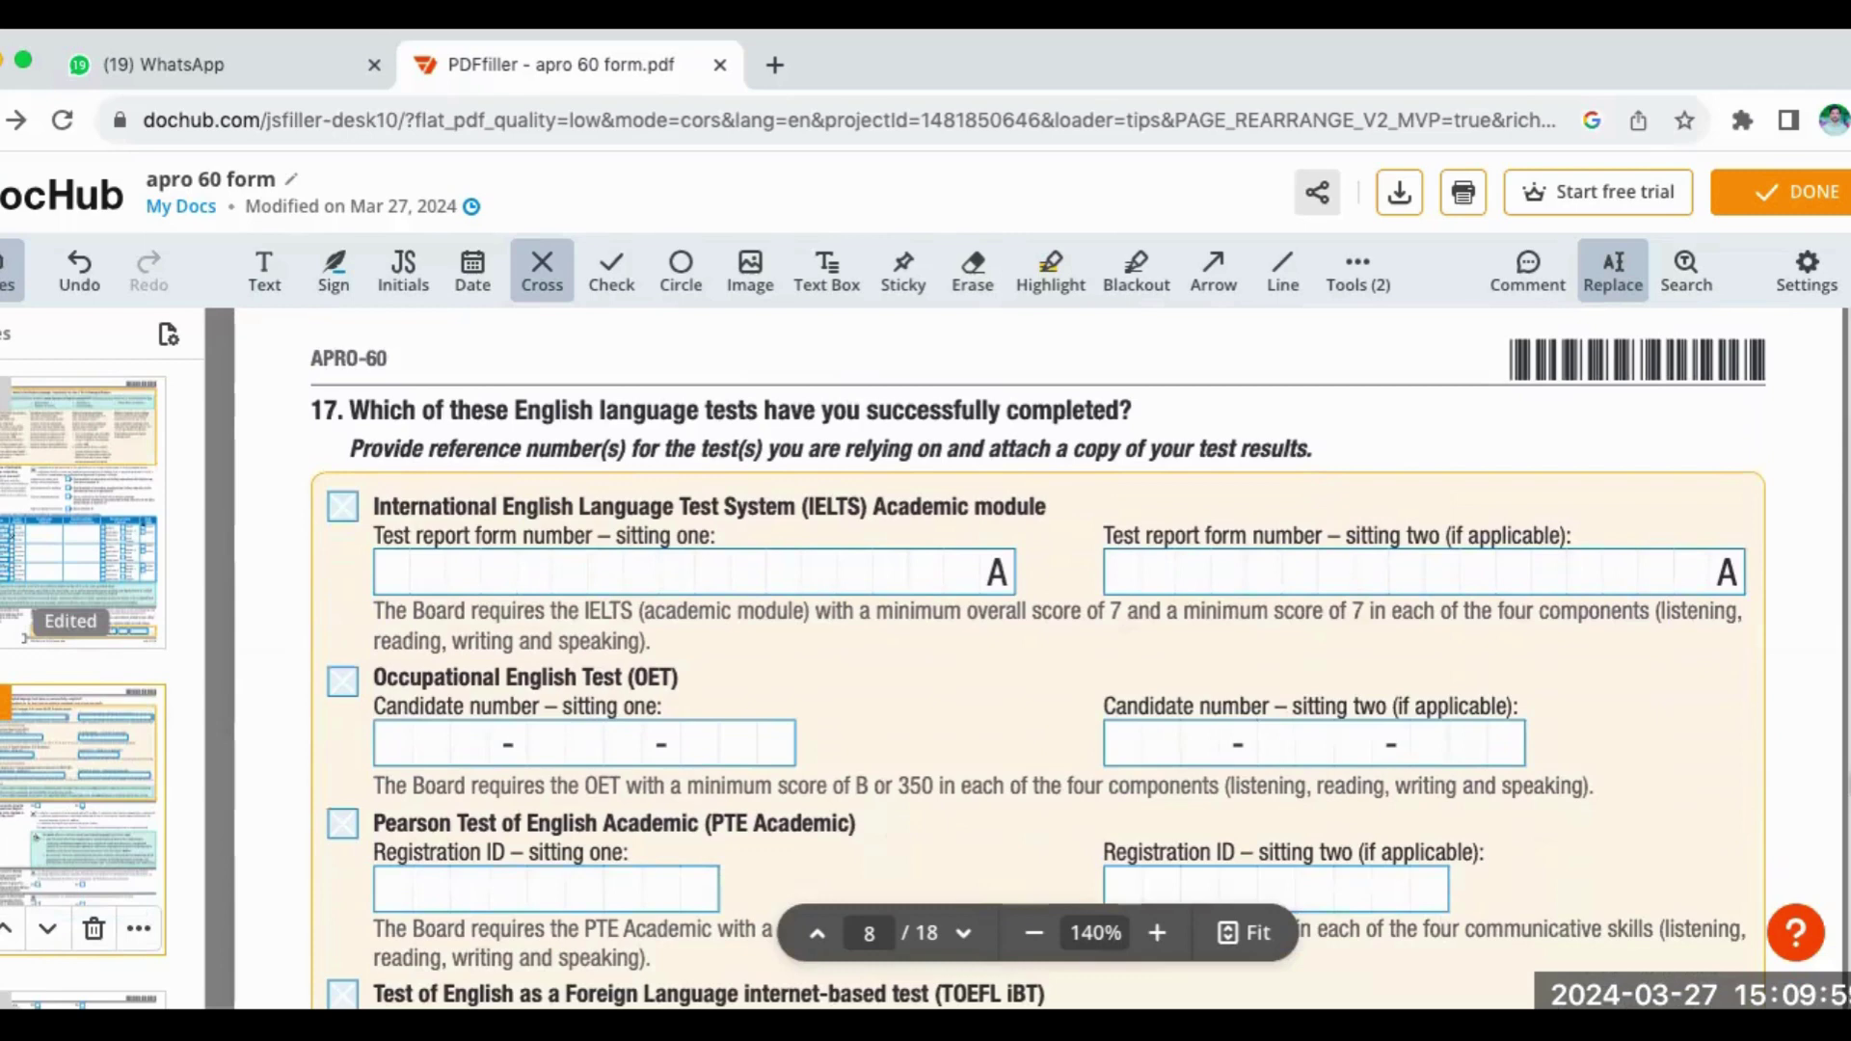
scroll(1001, 658, down, 1)
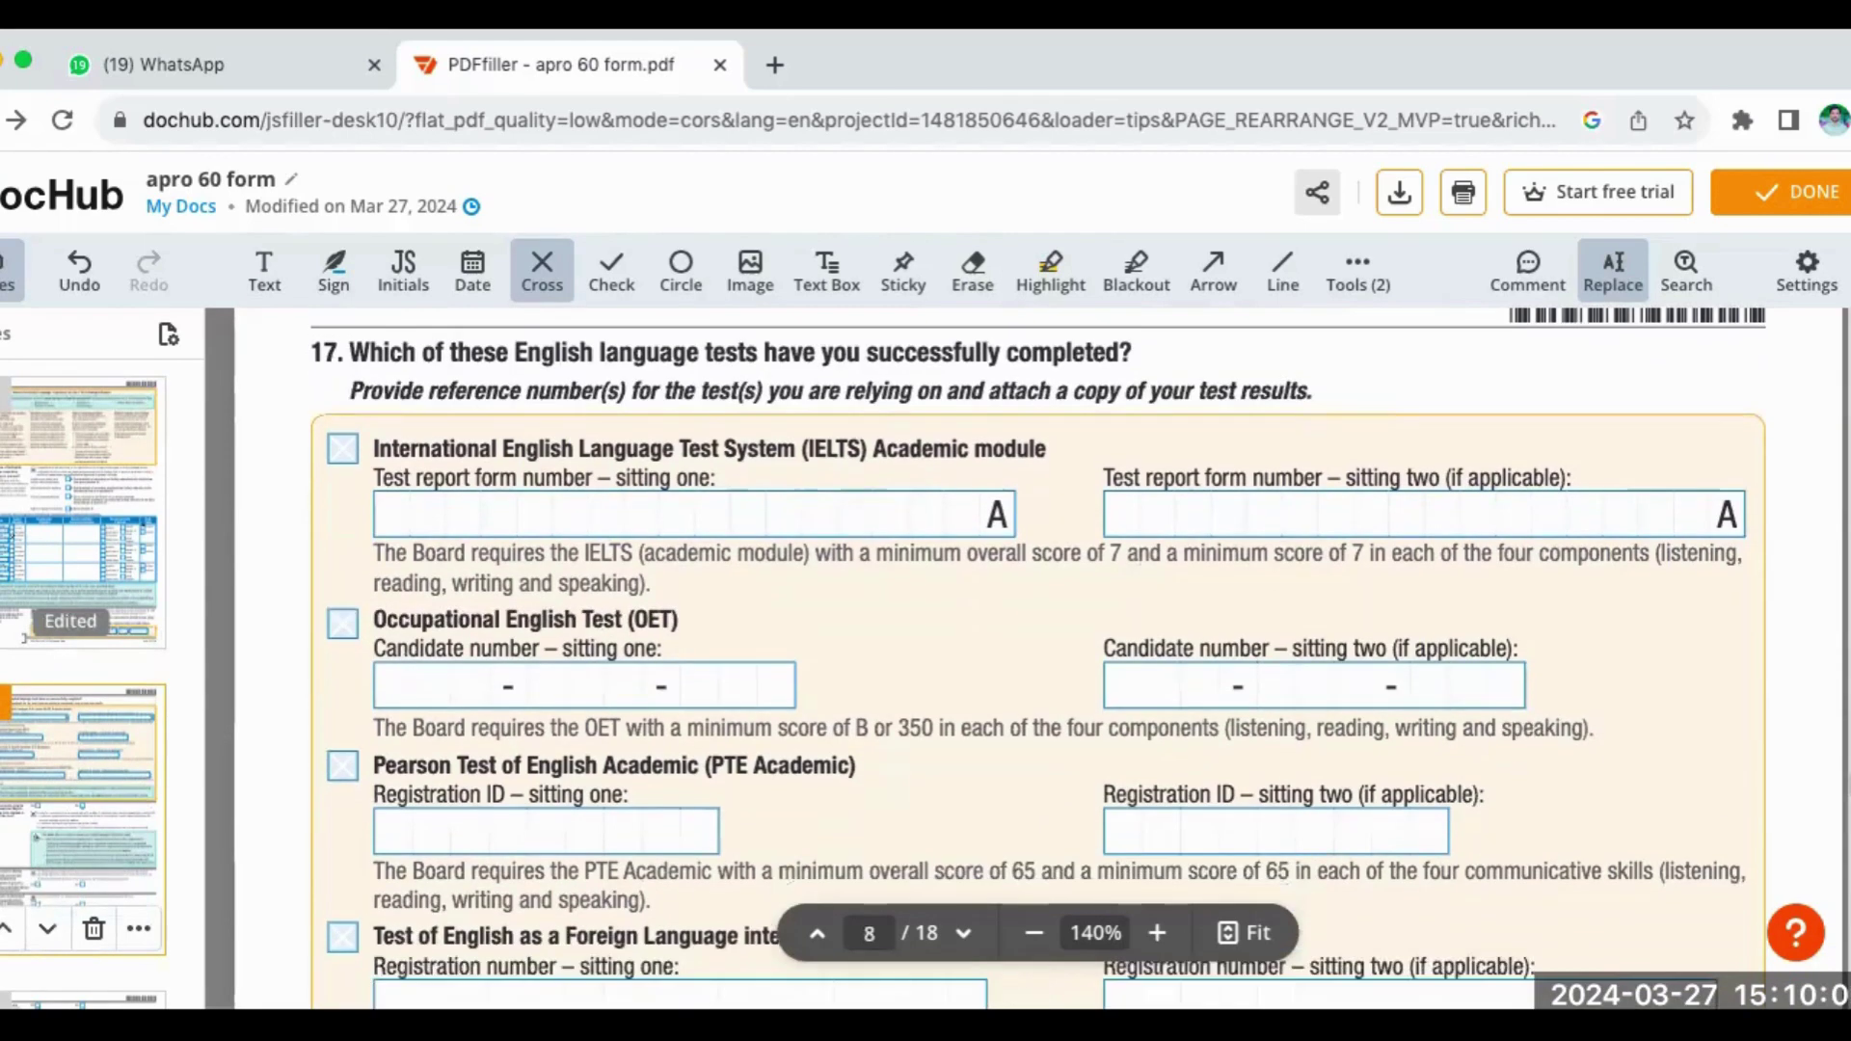
scroll(1038, 658, down, 1)
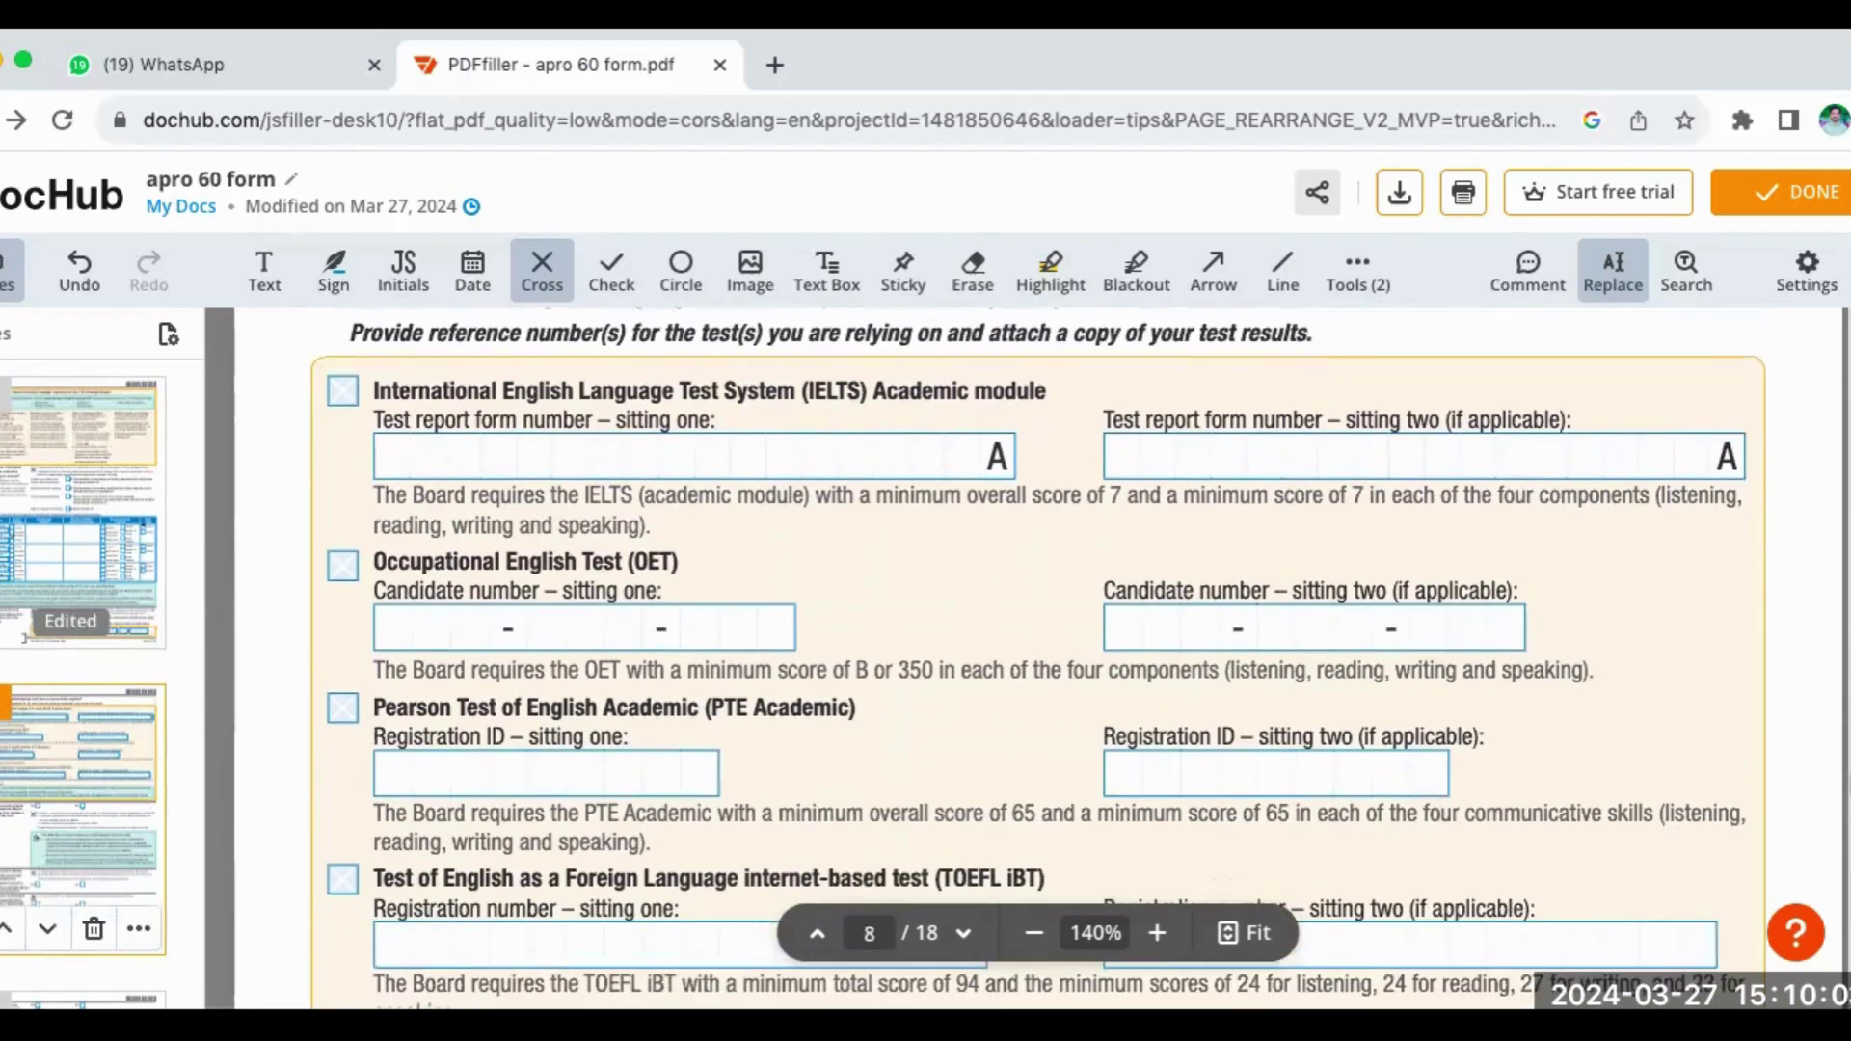
scroll(1039, 657, down, 1)
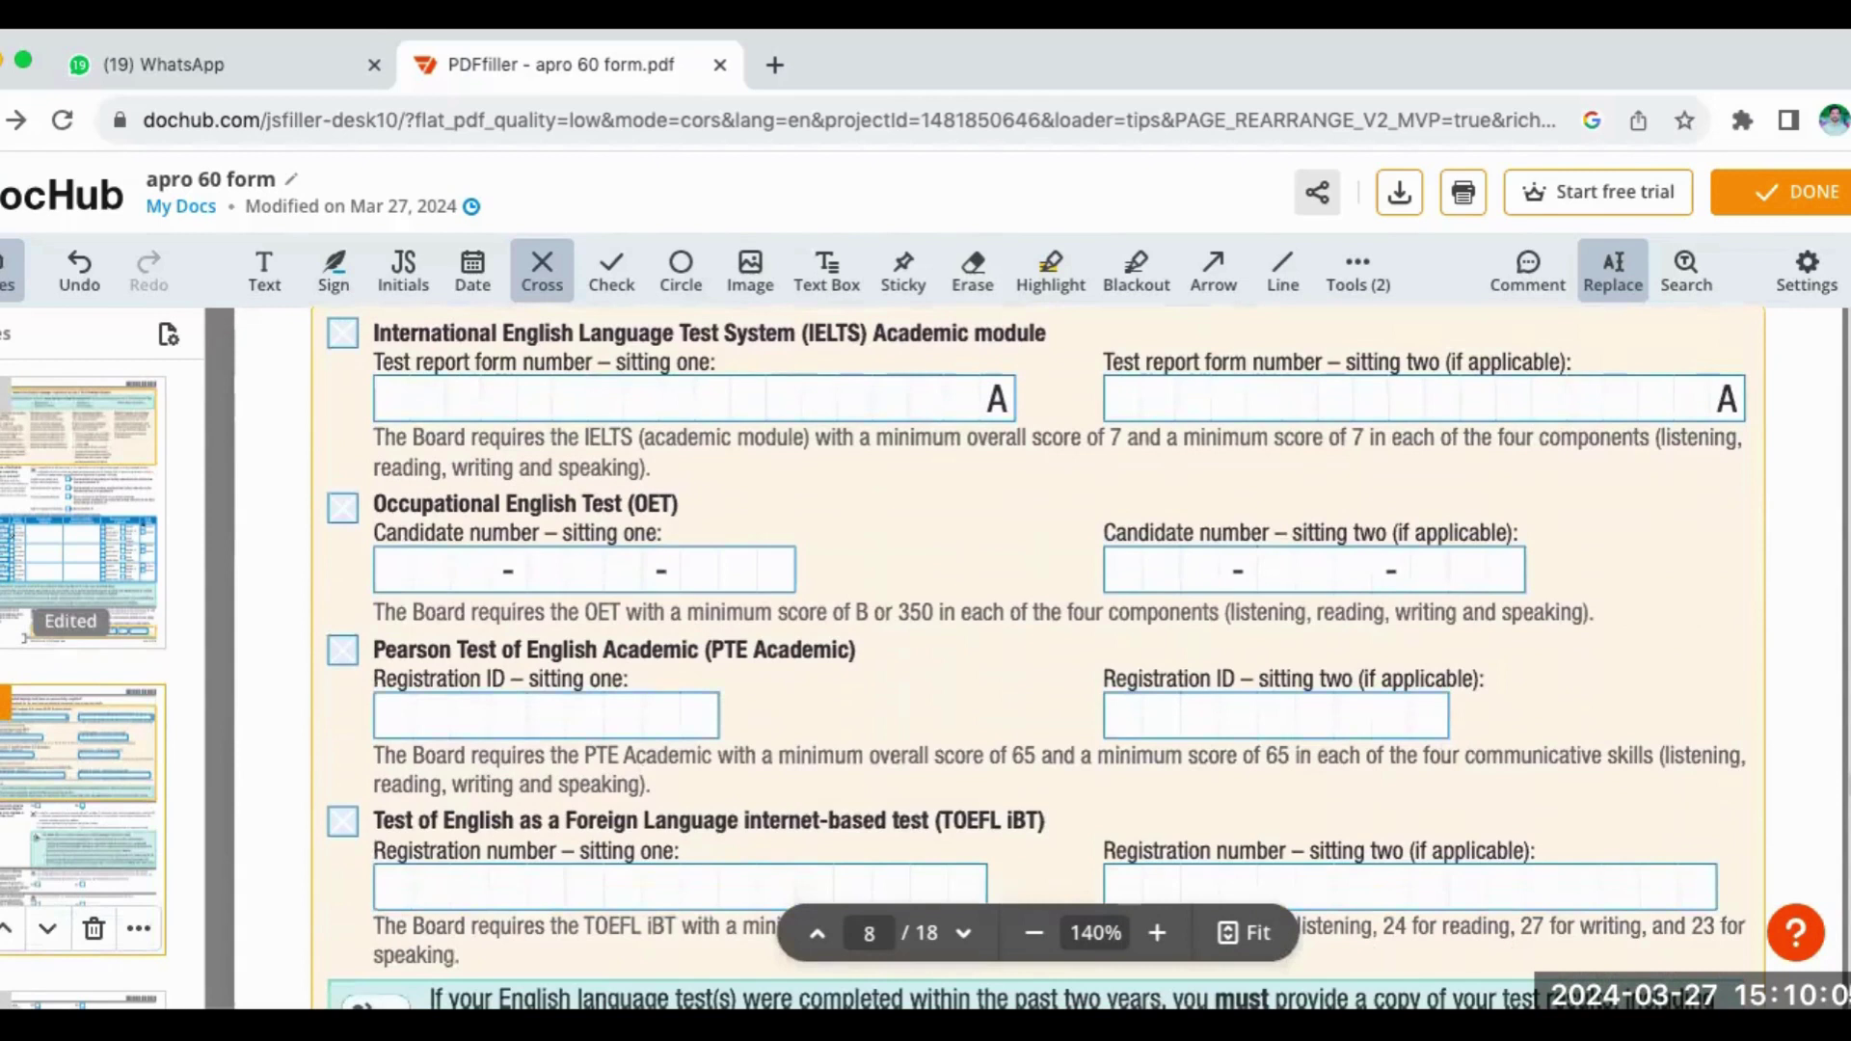
click(337, 656)
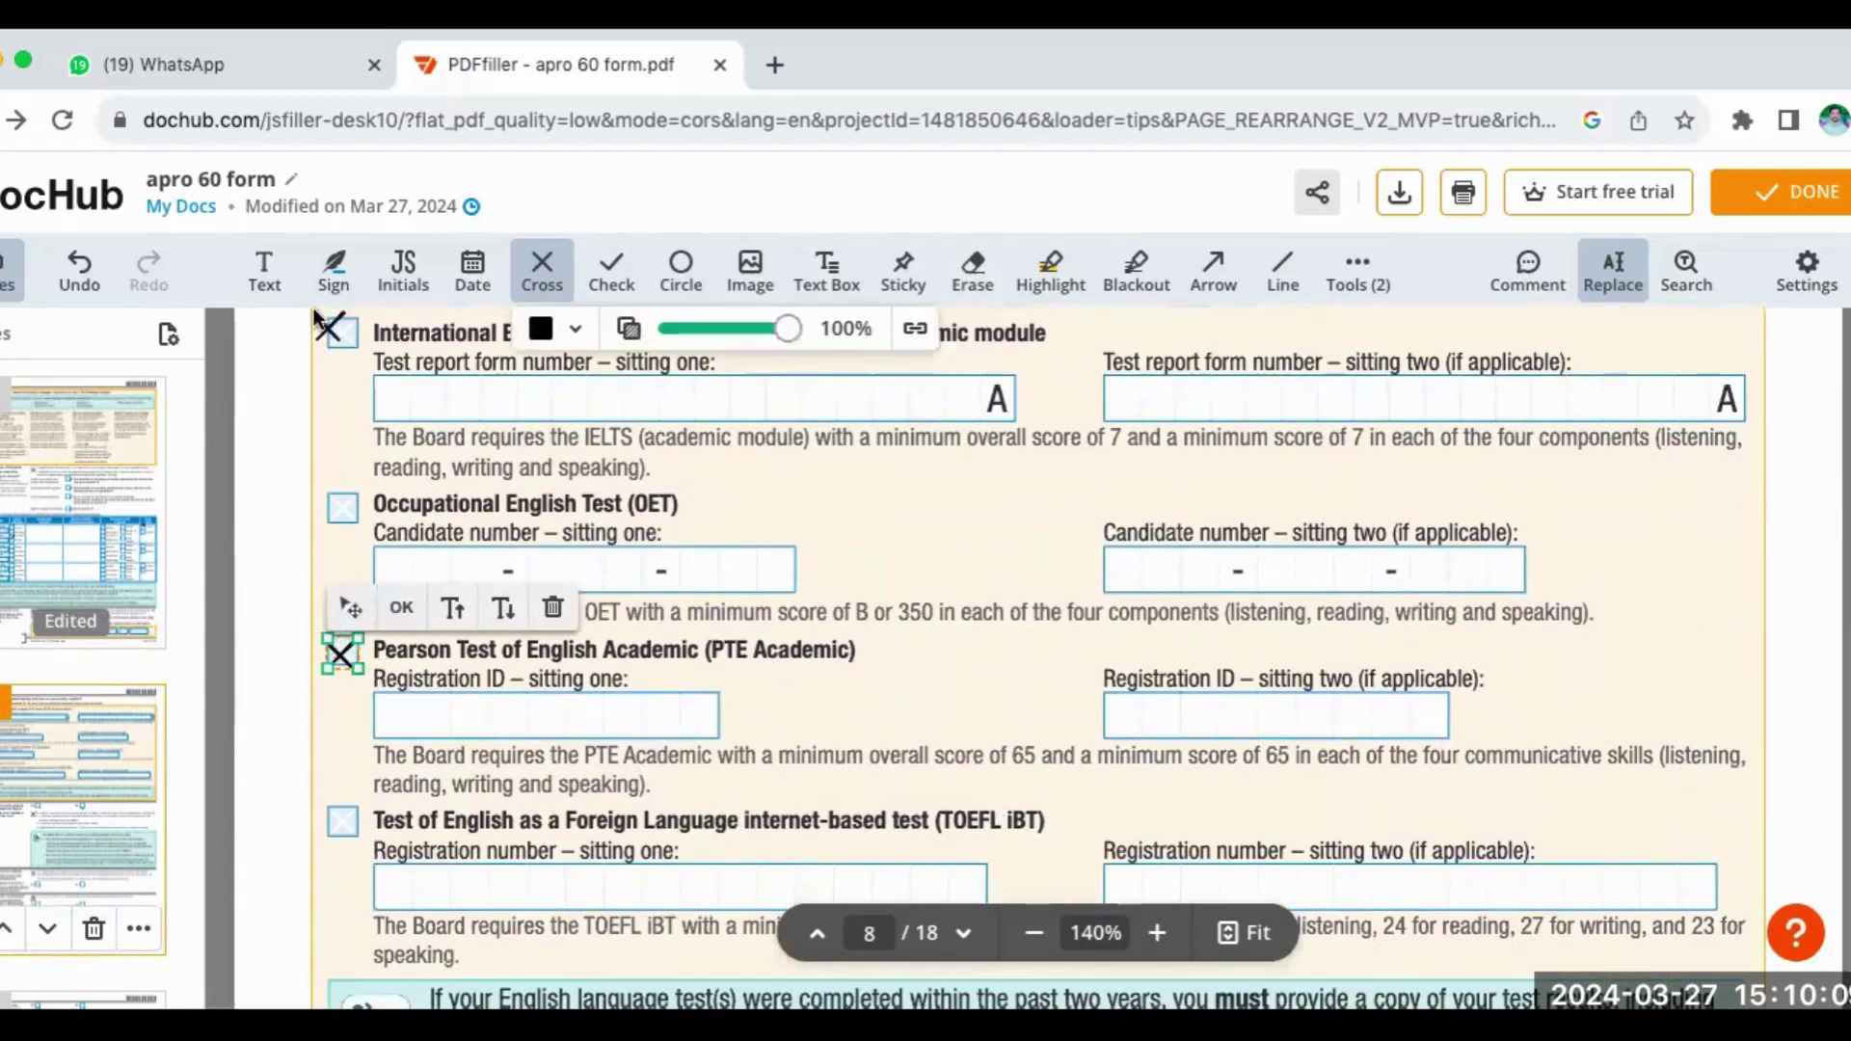
click(265, 275)
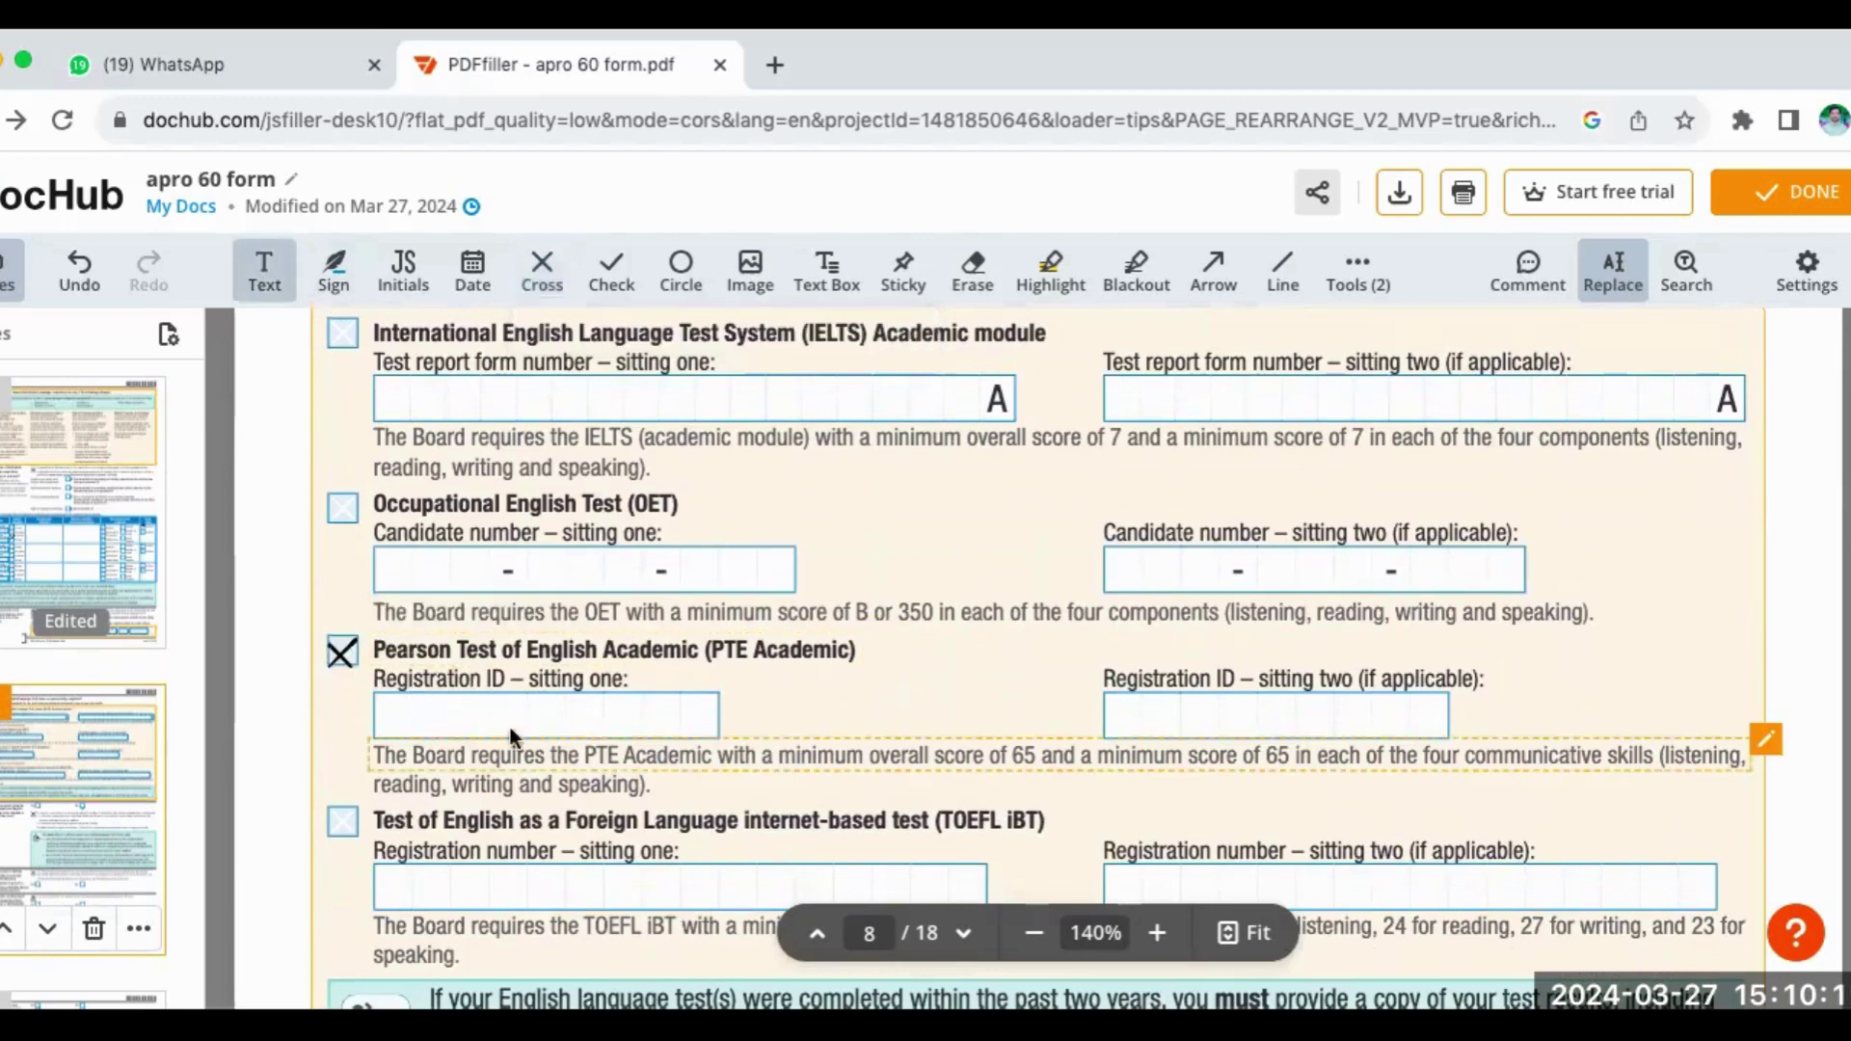
click(488, 724)
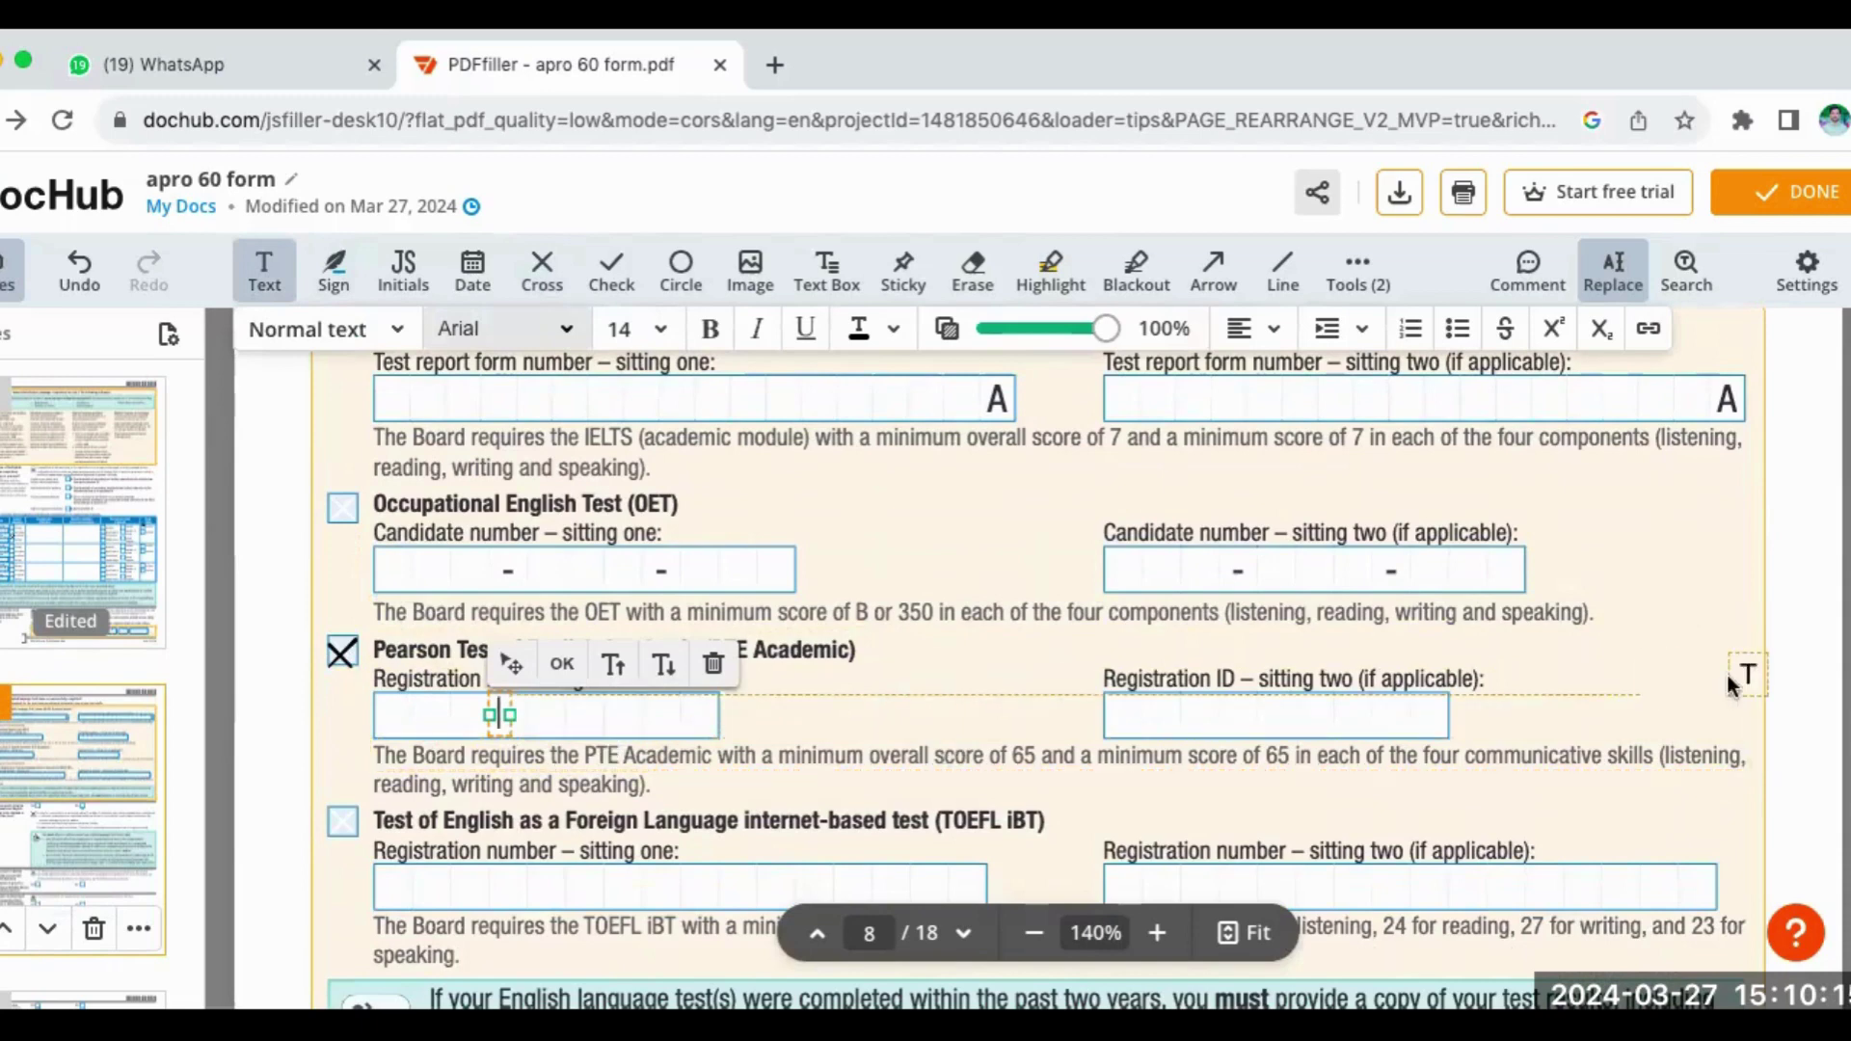
key(Escape)
- Mark YES with a cross in question 18 about English test results obtained in the past two years
scroll(1038, 659, down, 3)
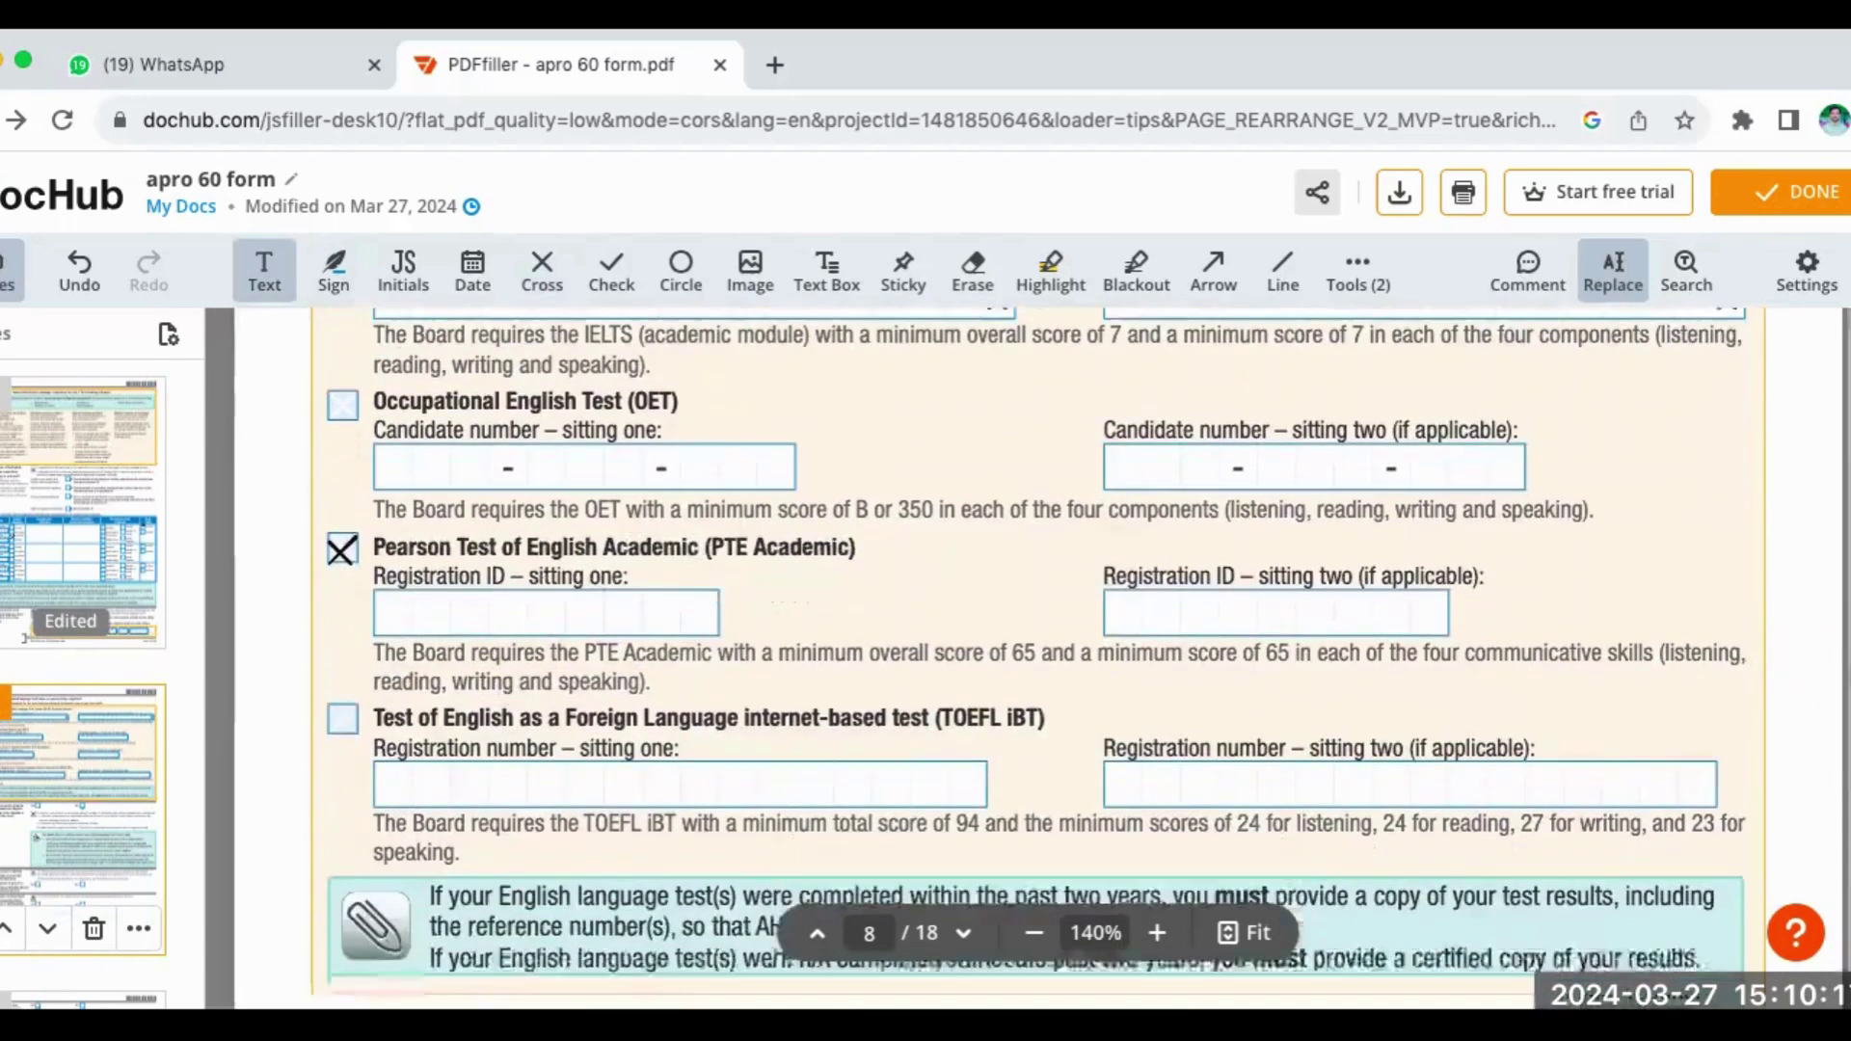
scroll(1037, 659, down, 2)
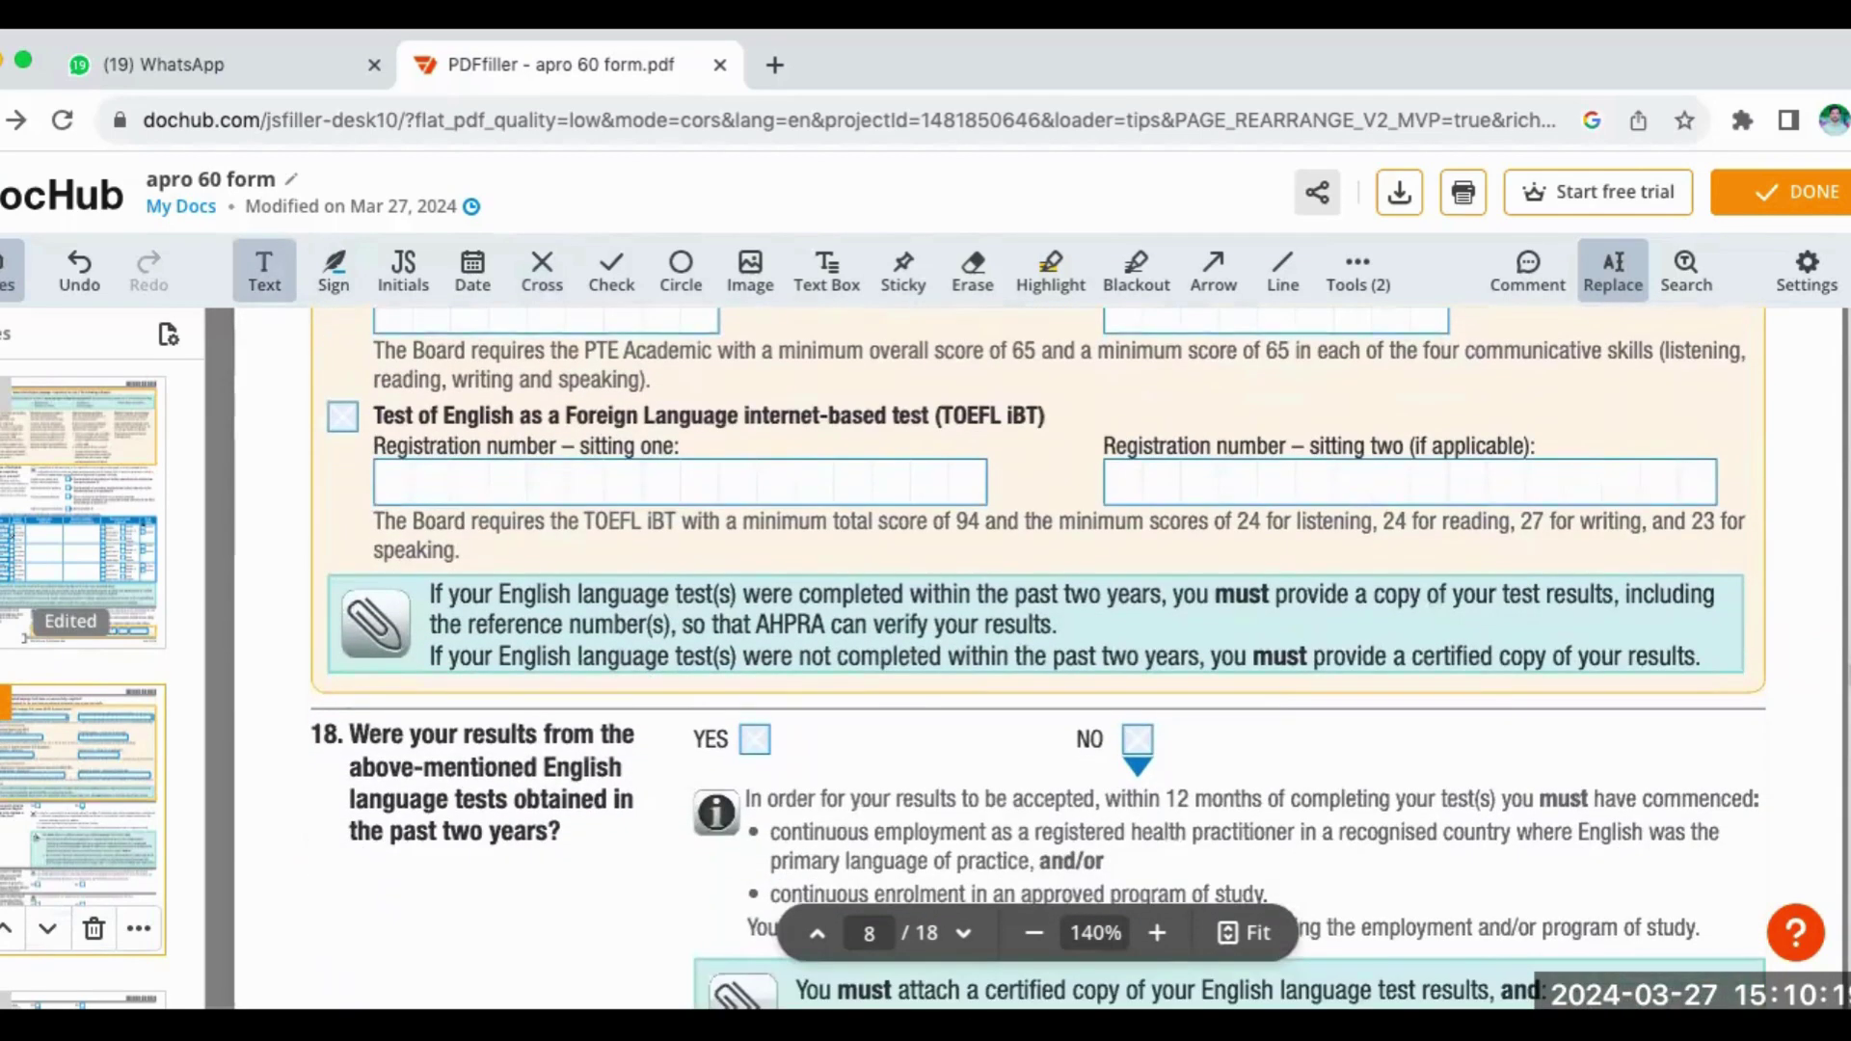
scroll(1037, 659, down, 1)
scroll(1038, 660, down, 2)
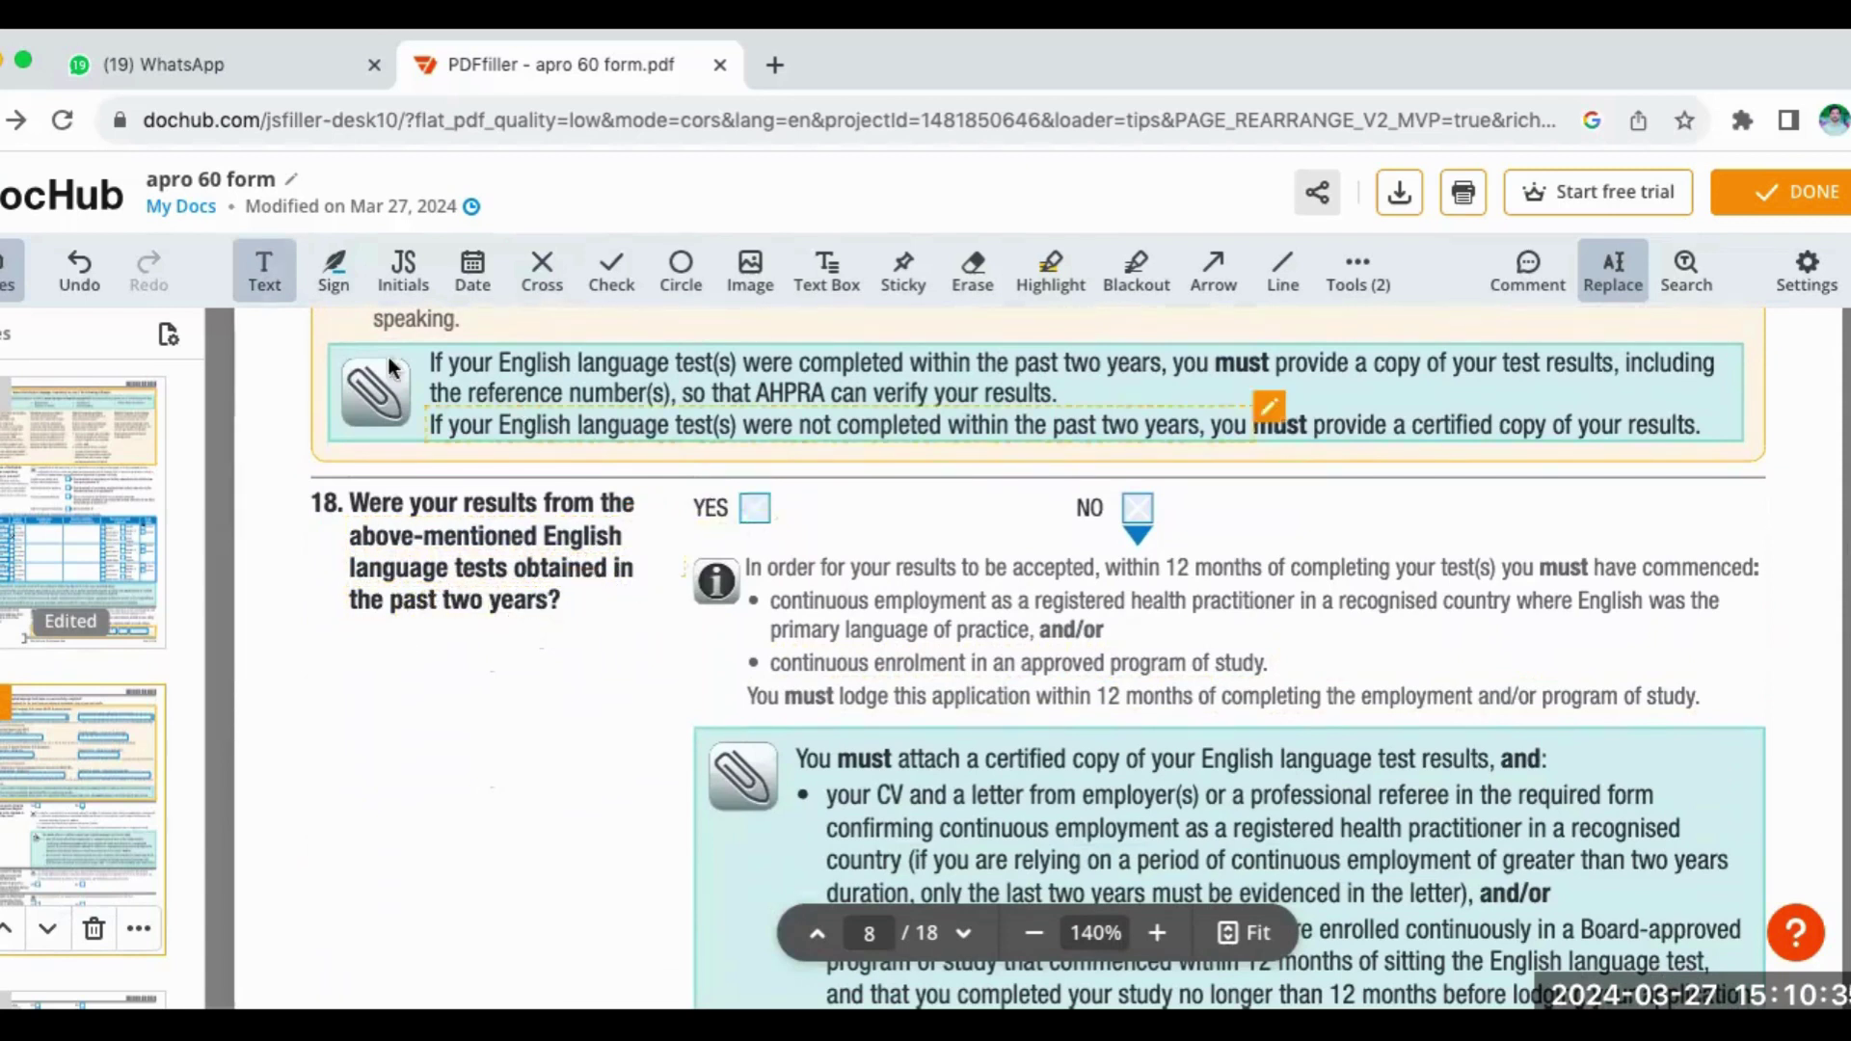
click(538, 280)
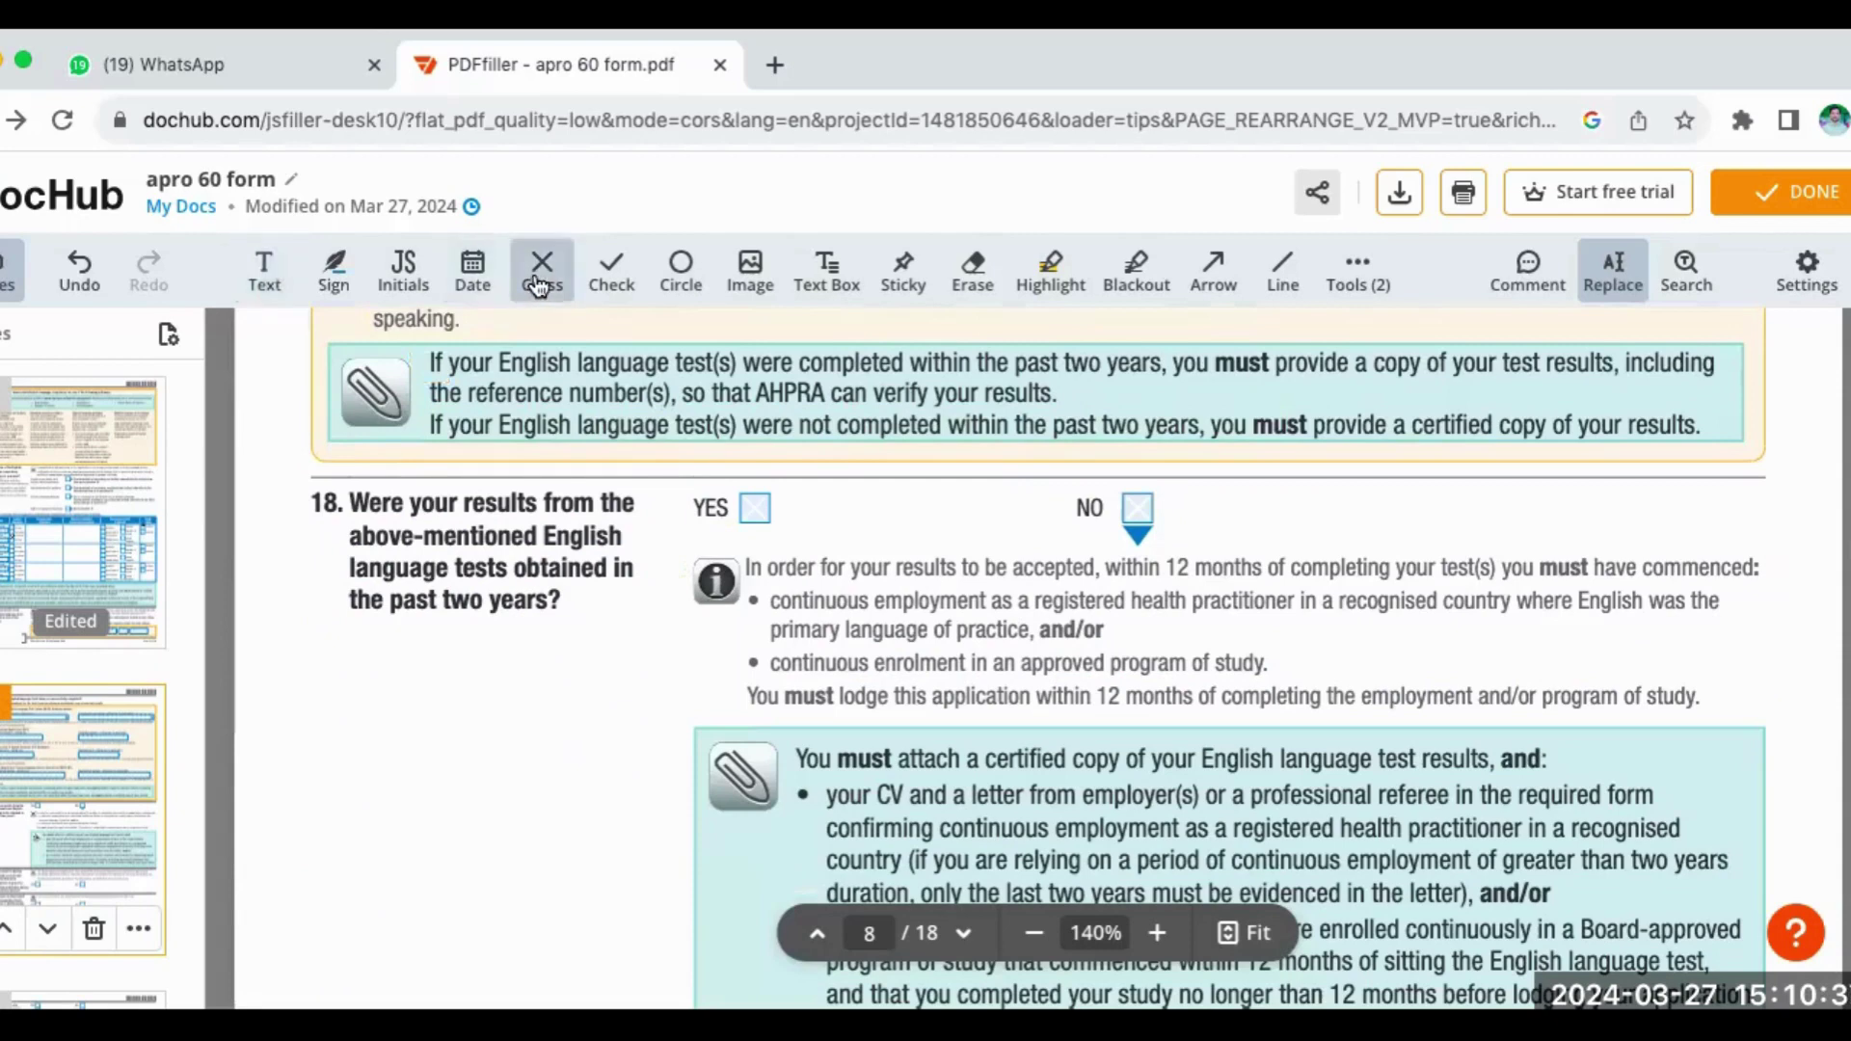
click(755, 513)
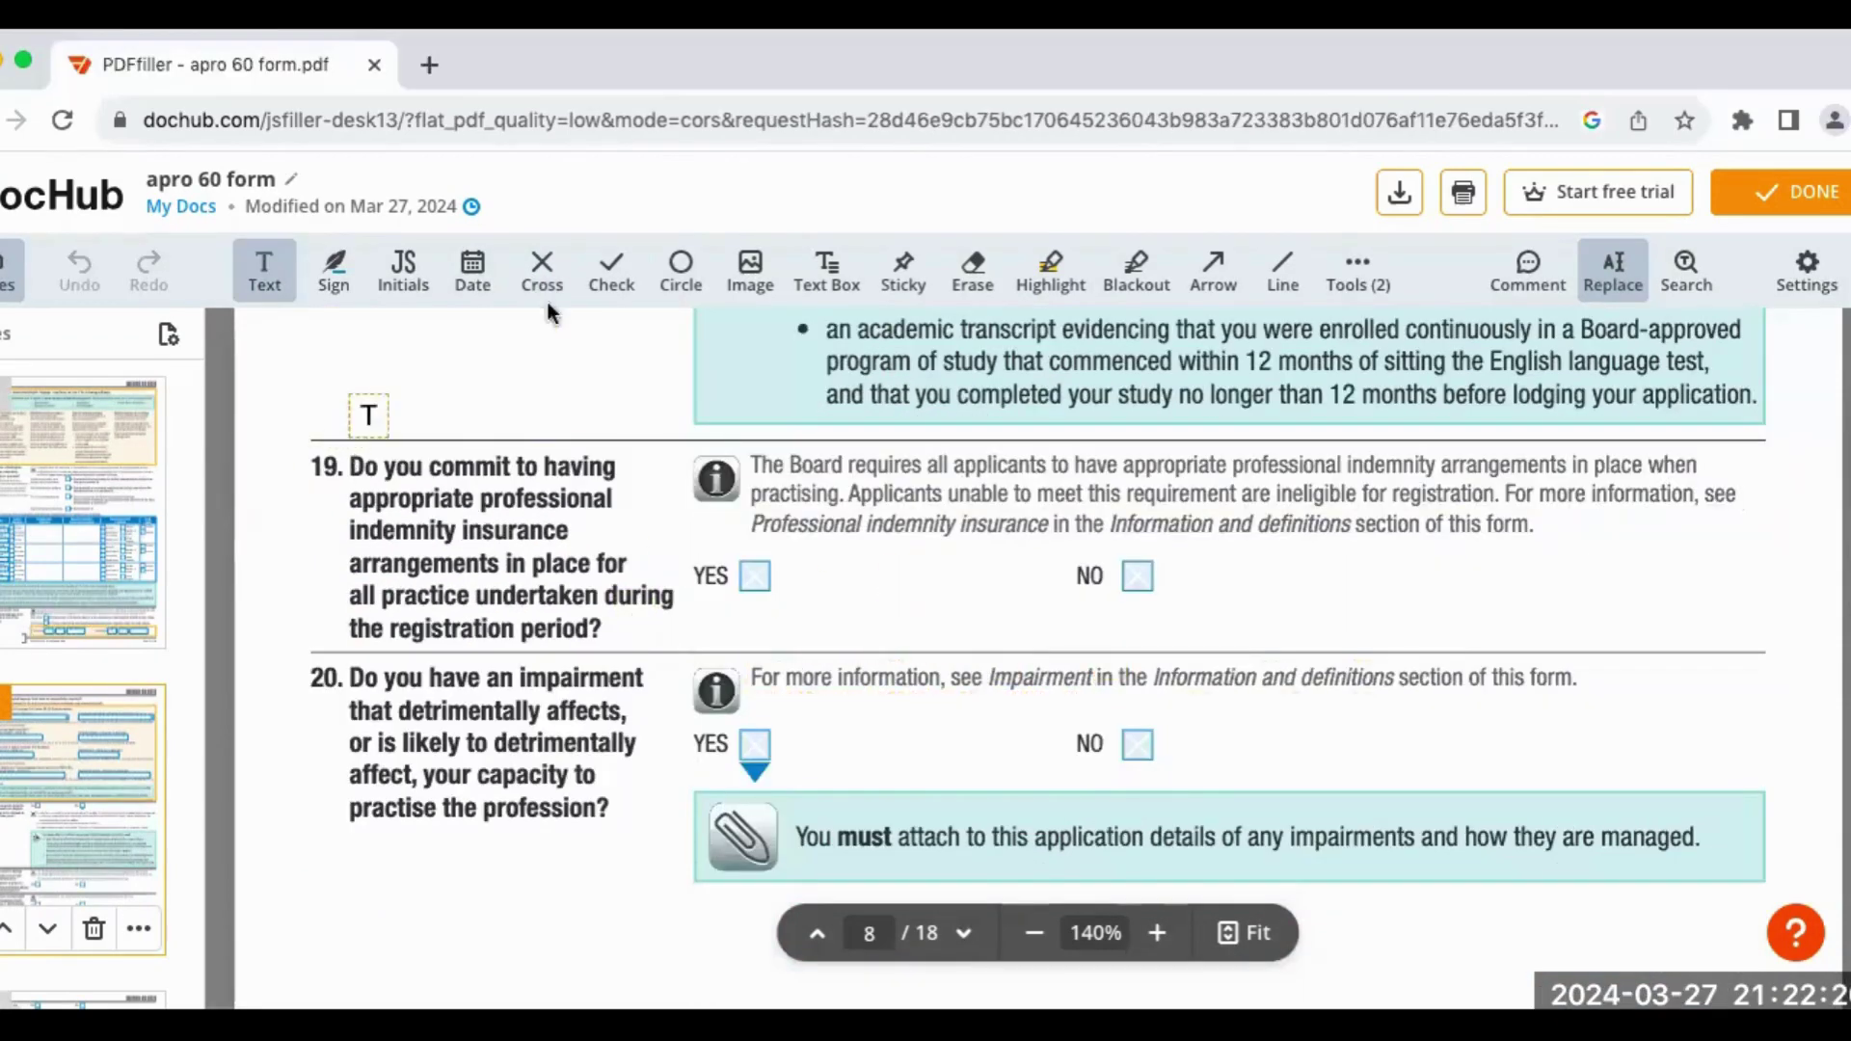
- Mark YES in question 19 on professional indemnity insurance and NO in question 20 on impairment with crosses
click(536, 274)
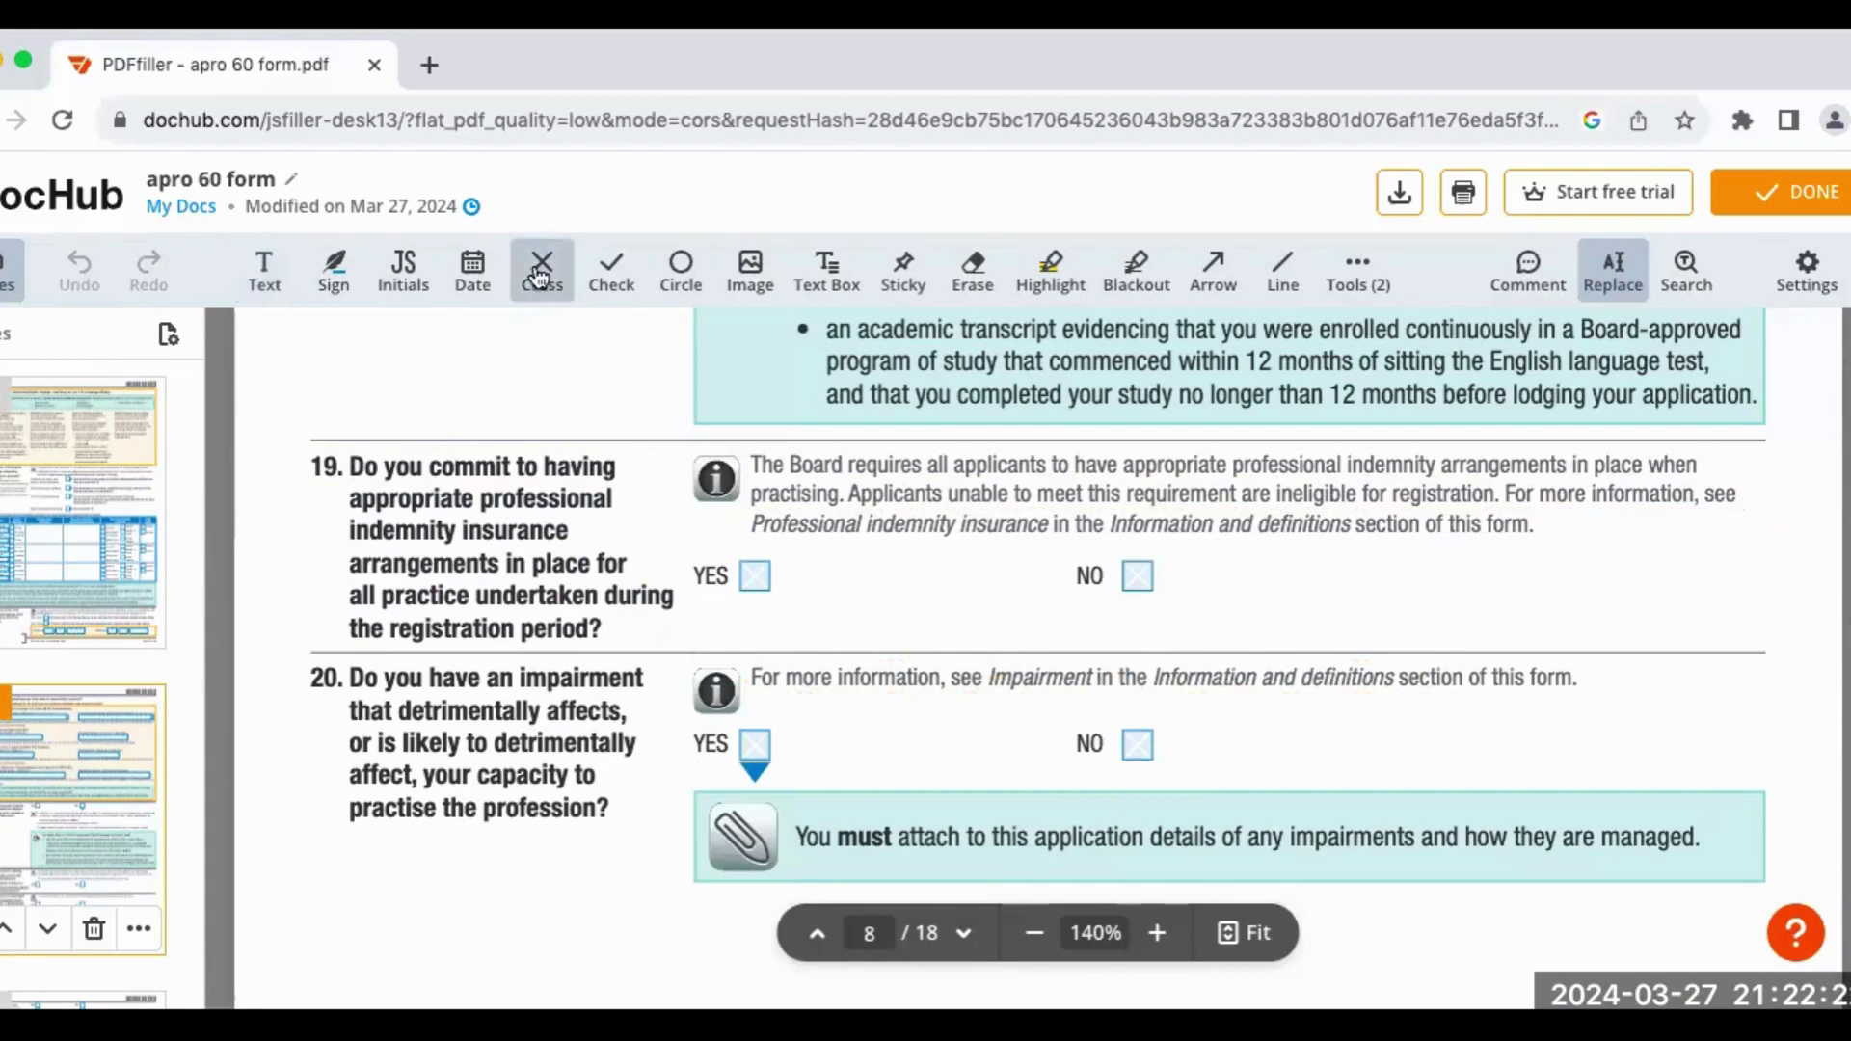
click(741, 592)
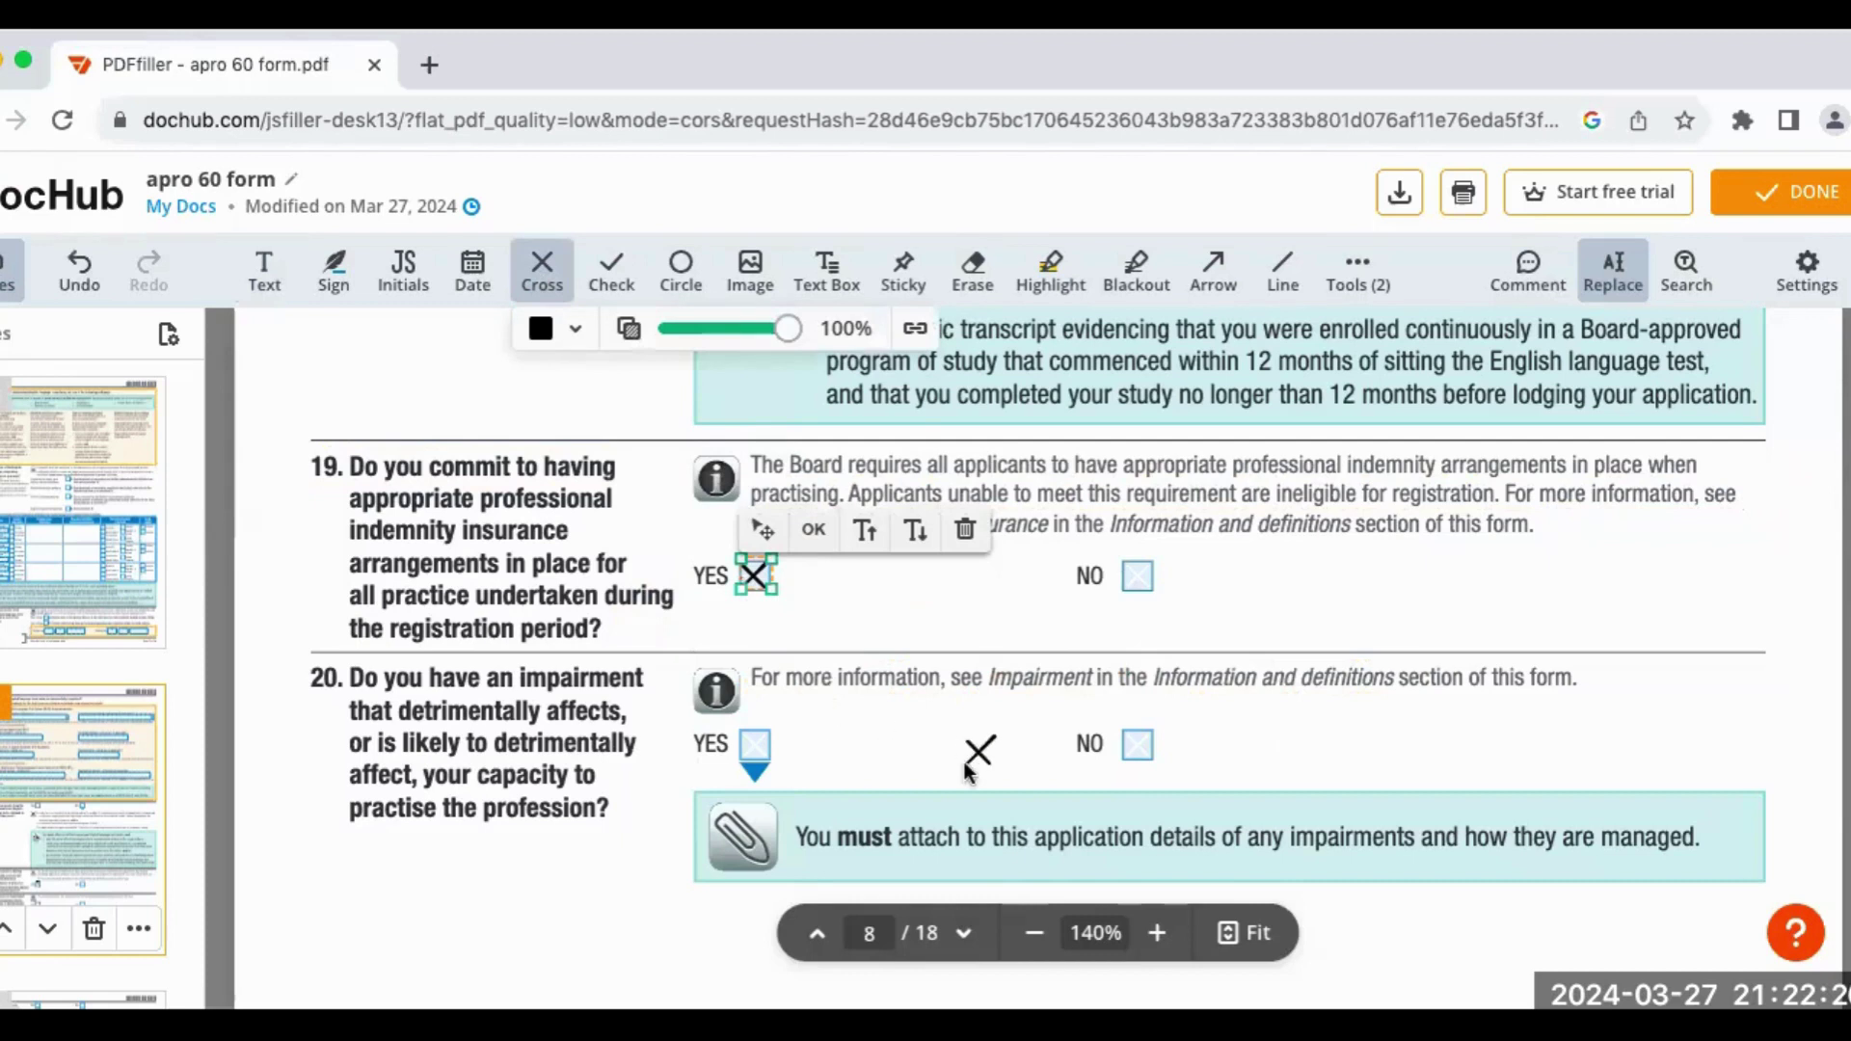
click(1124, 761)
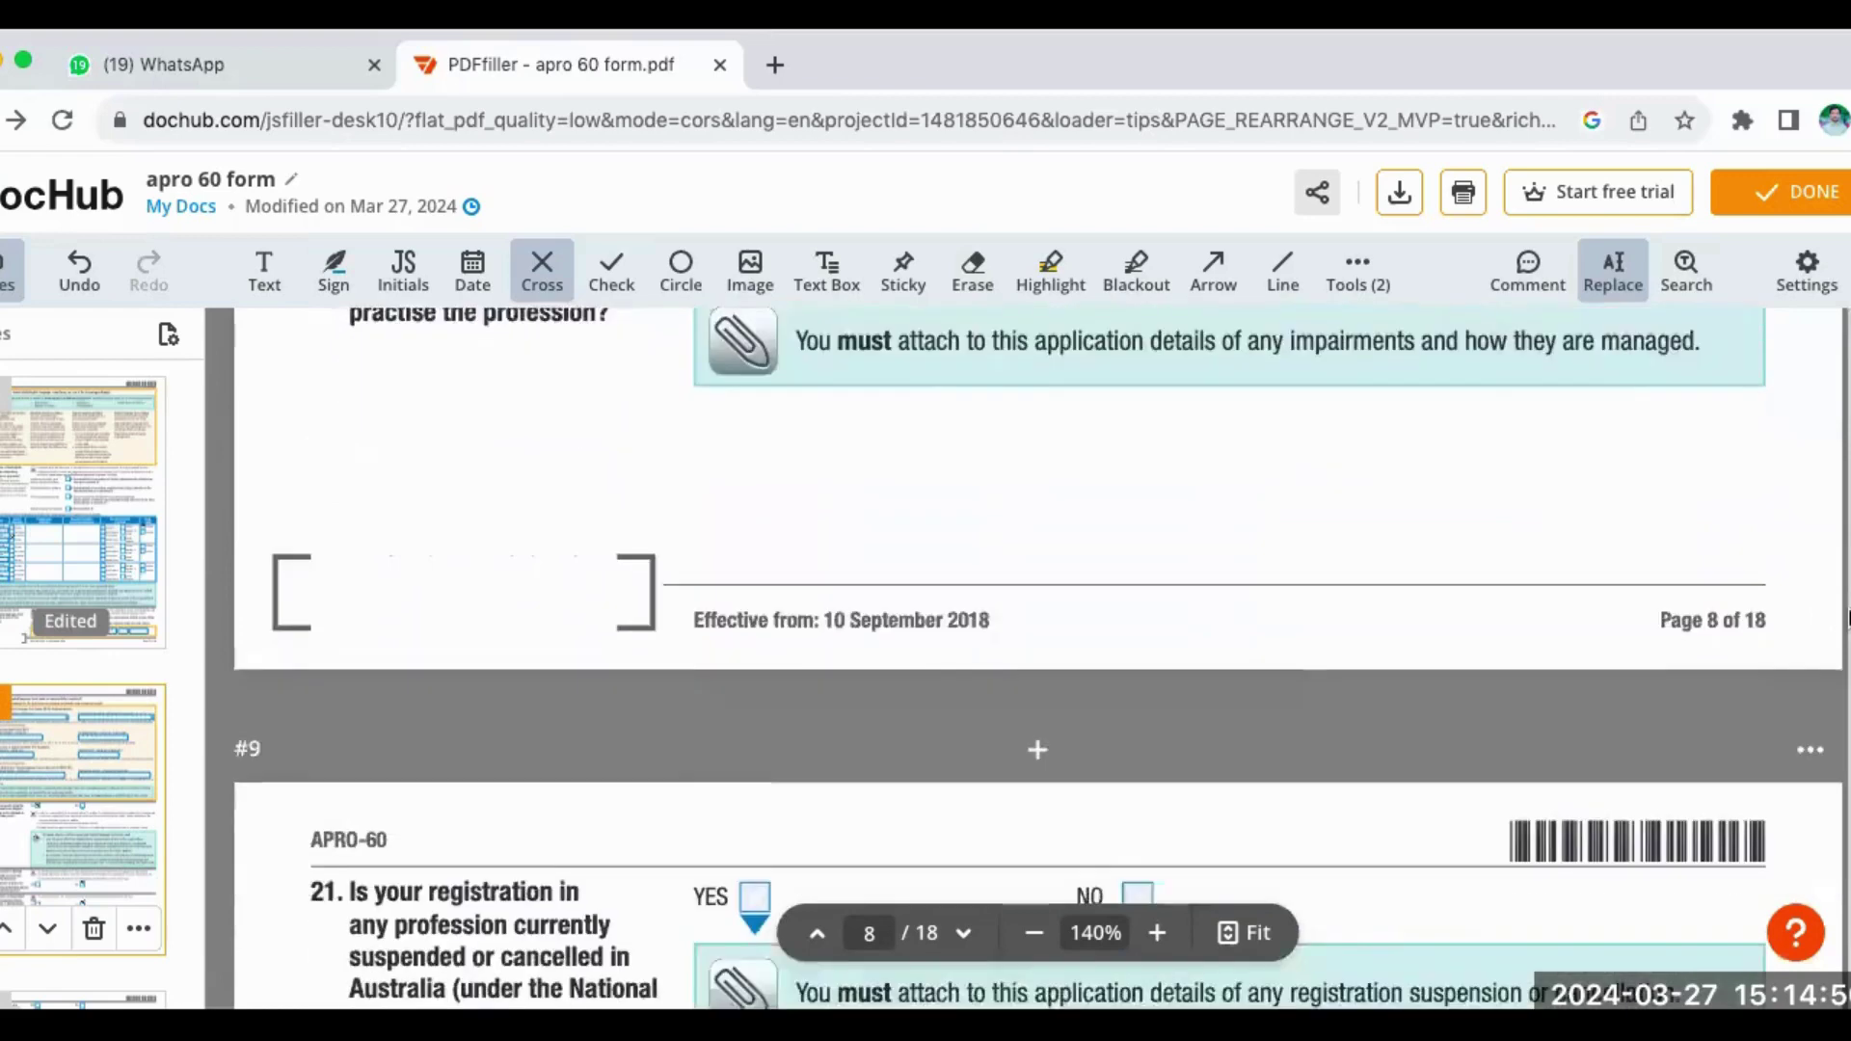
- Mark NO with crosses in questions 21, 22 and 23 about registration suspension, cancellation and conditions on page 9
scroll(1039, 659, down, 8)
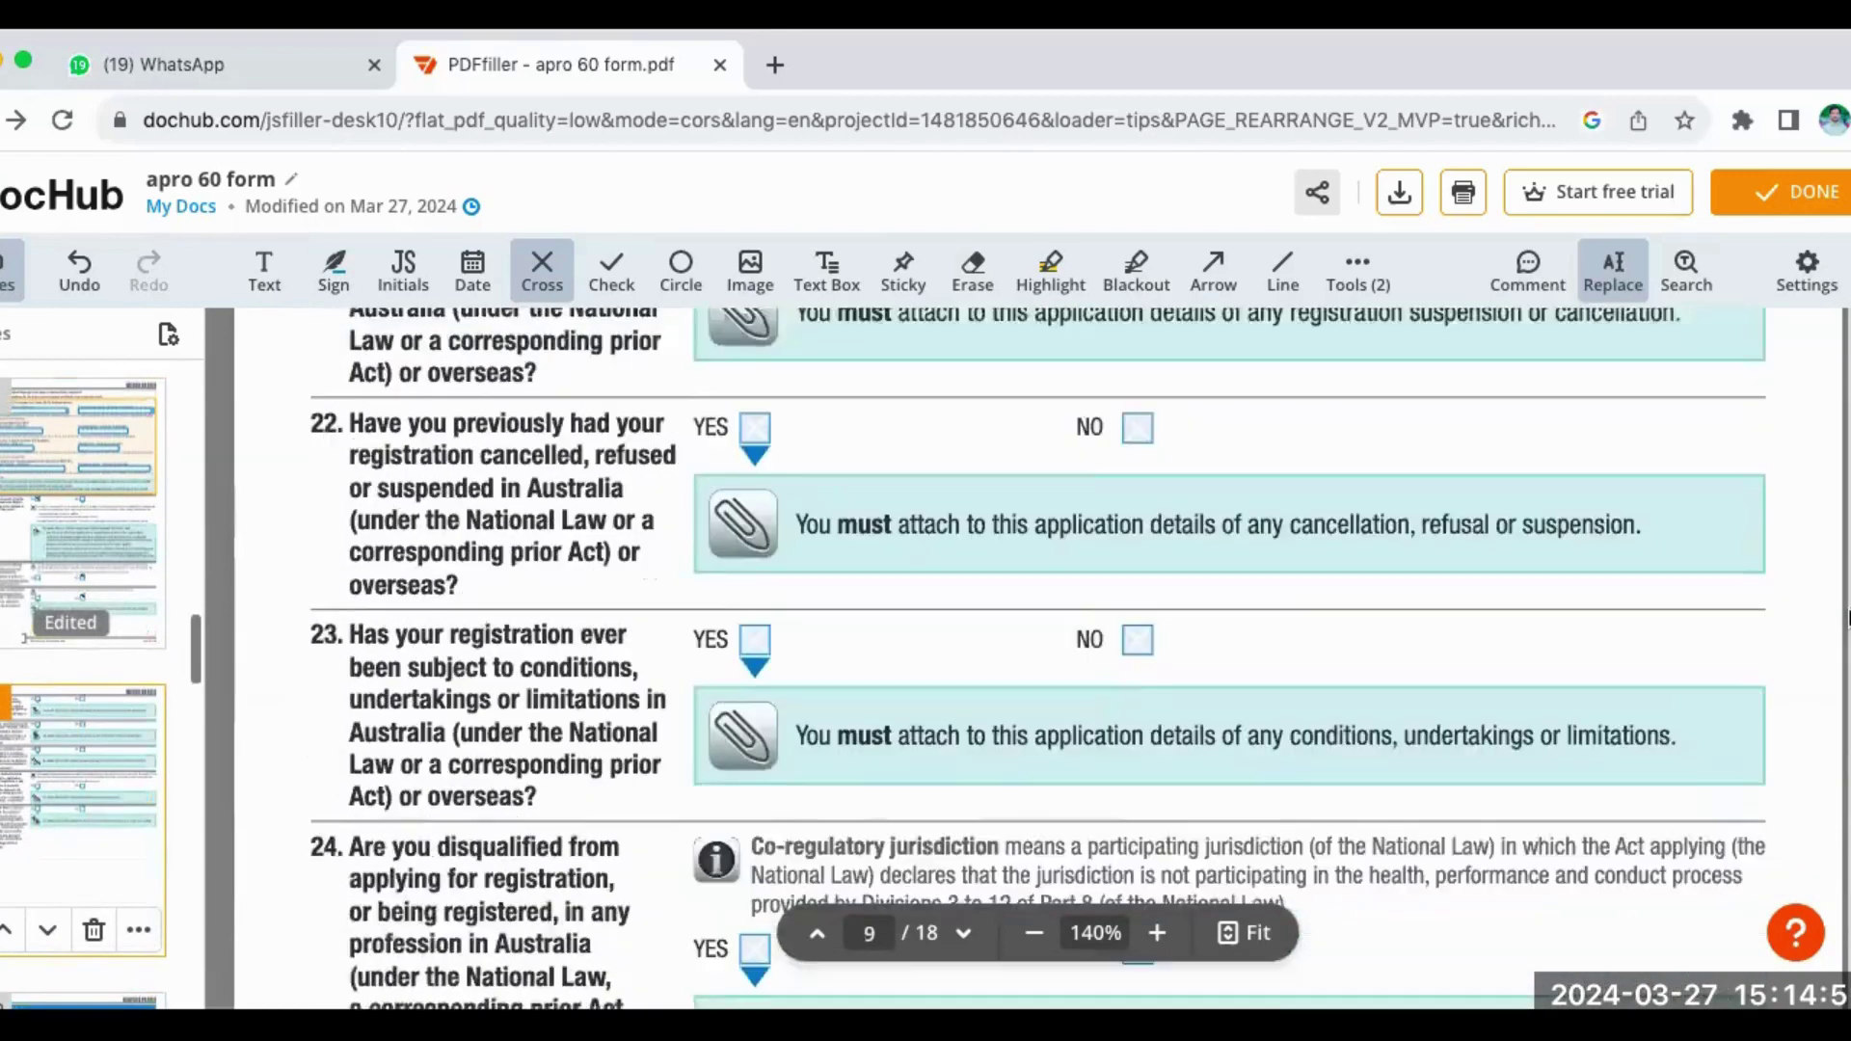
scroll(1847, 618, up, 2)
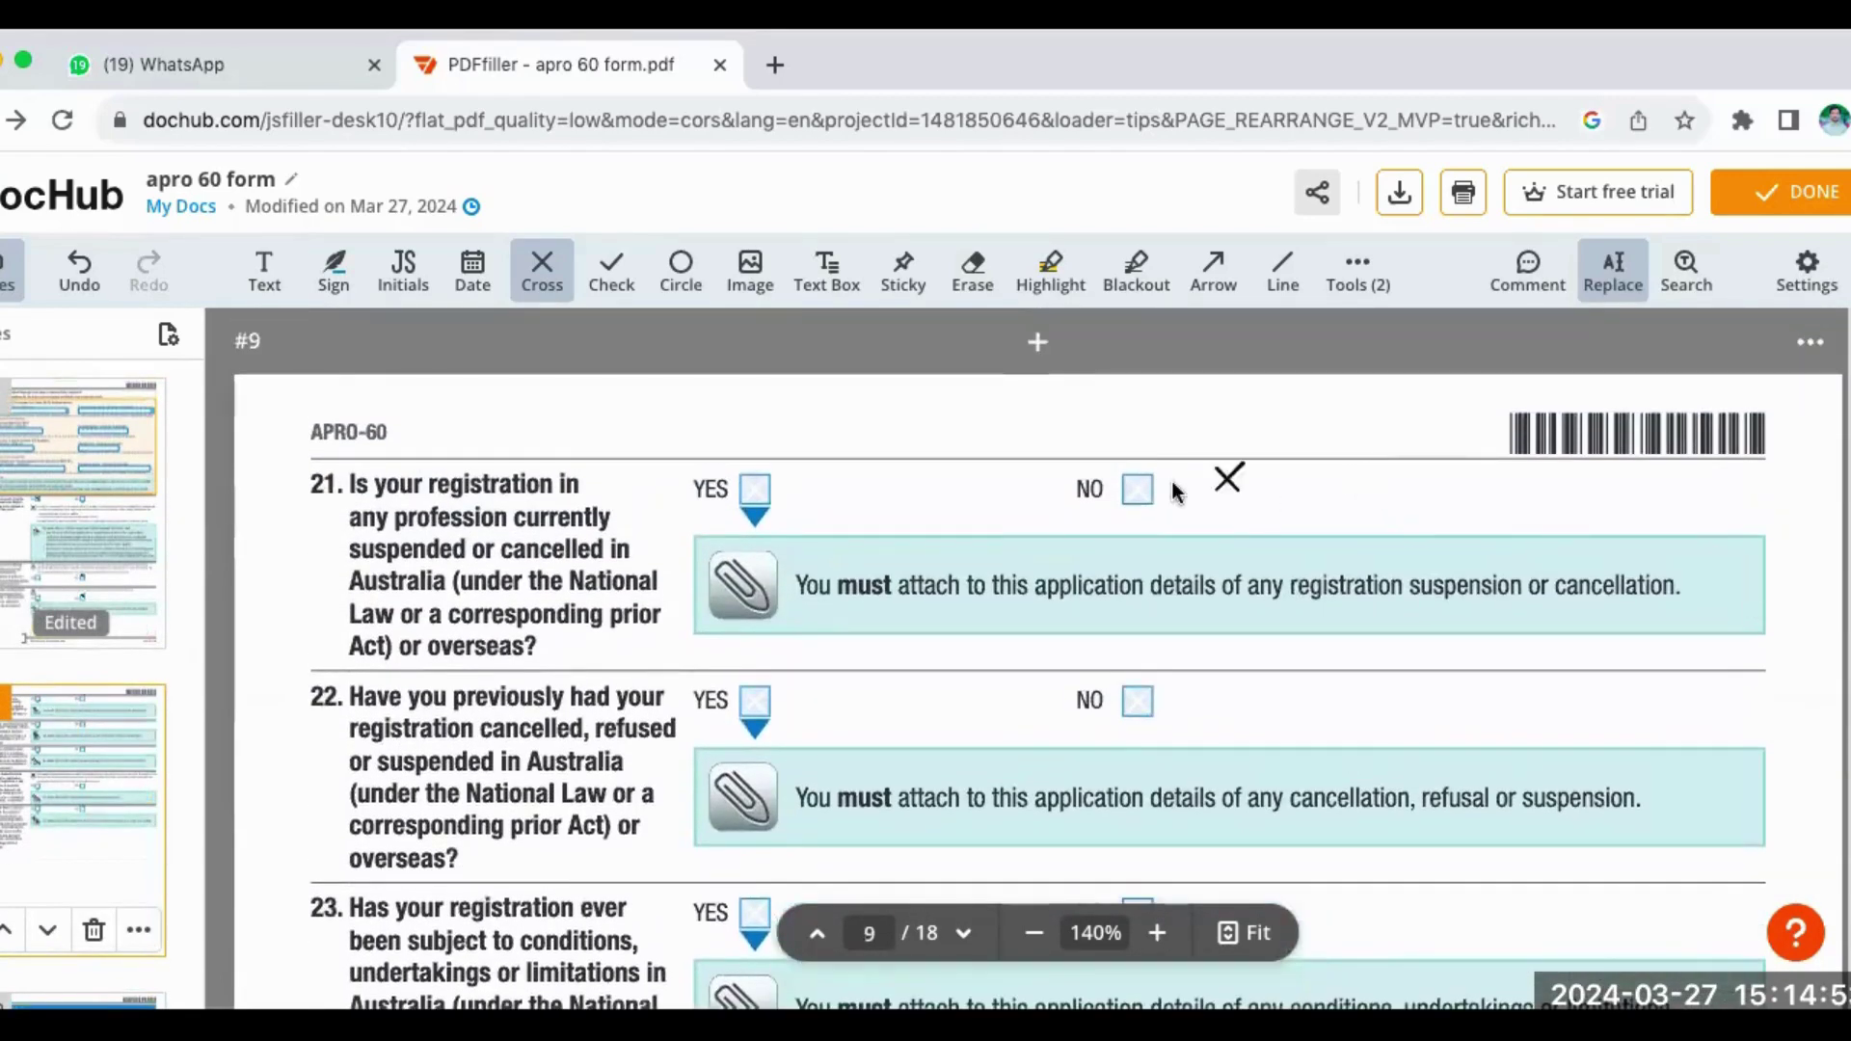
click(1136, 488)
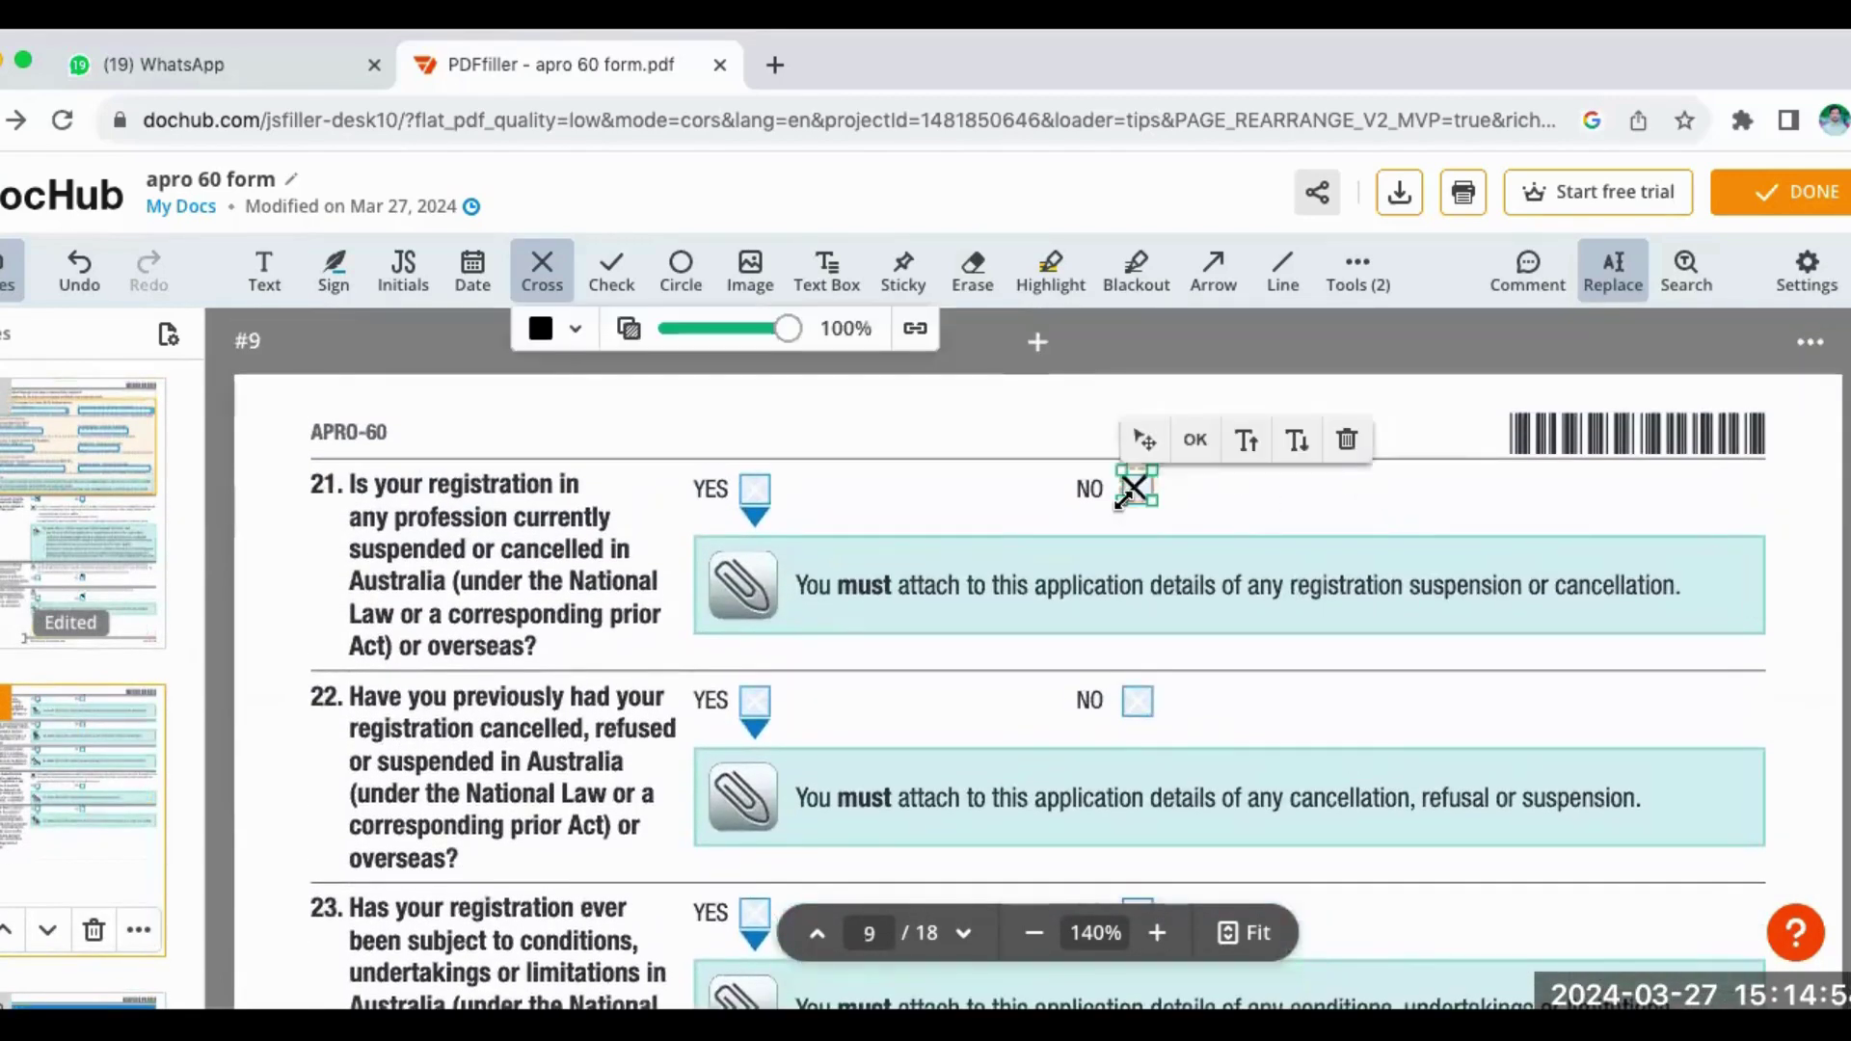
click(1143, 705)
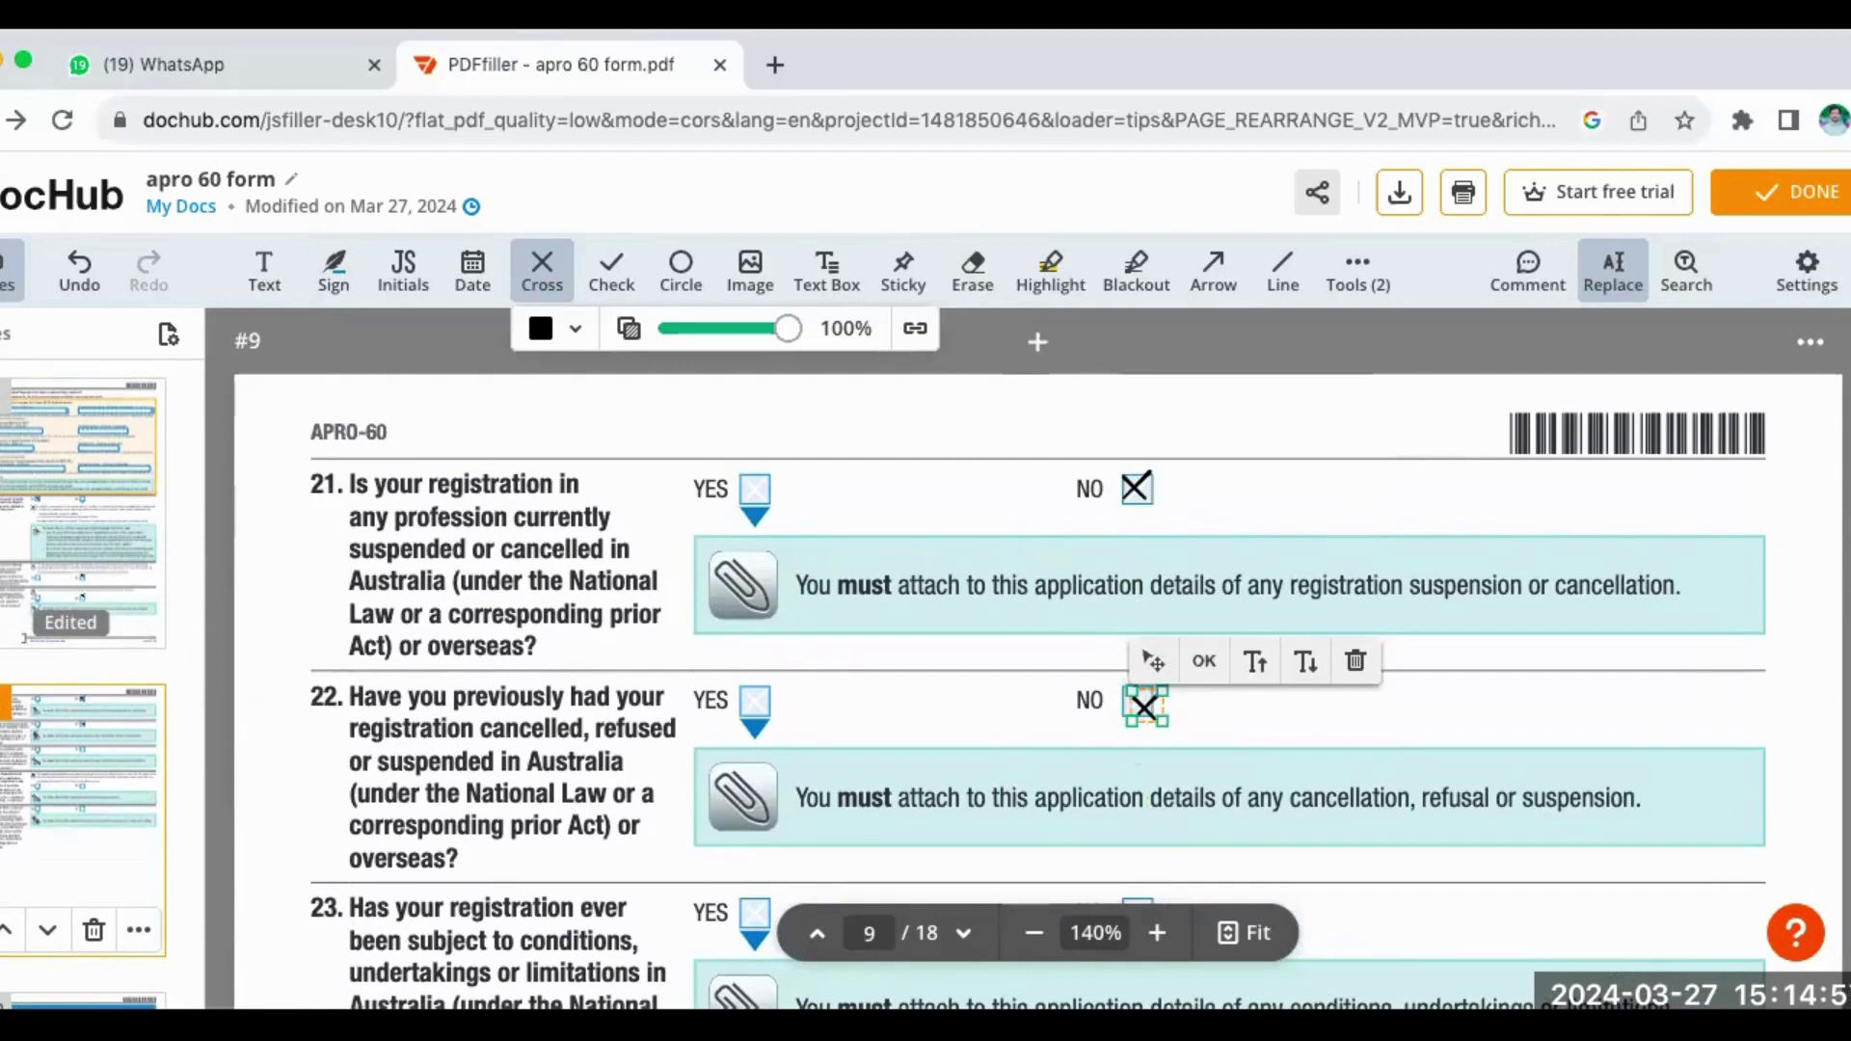
scroll(1143, 704, down, 3)
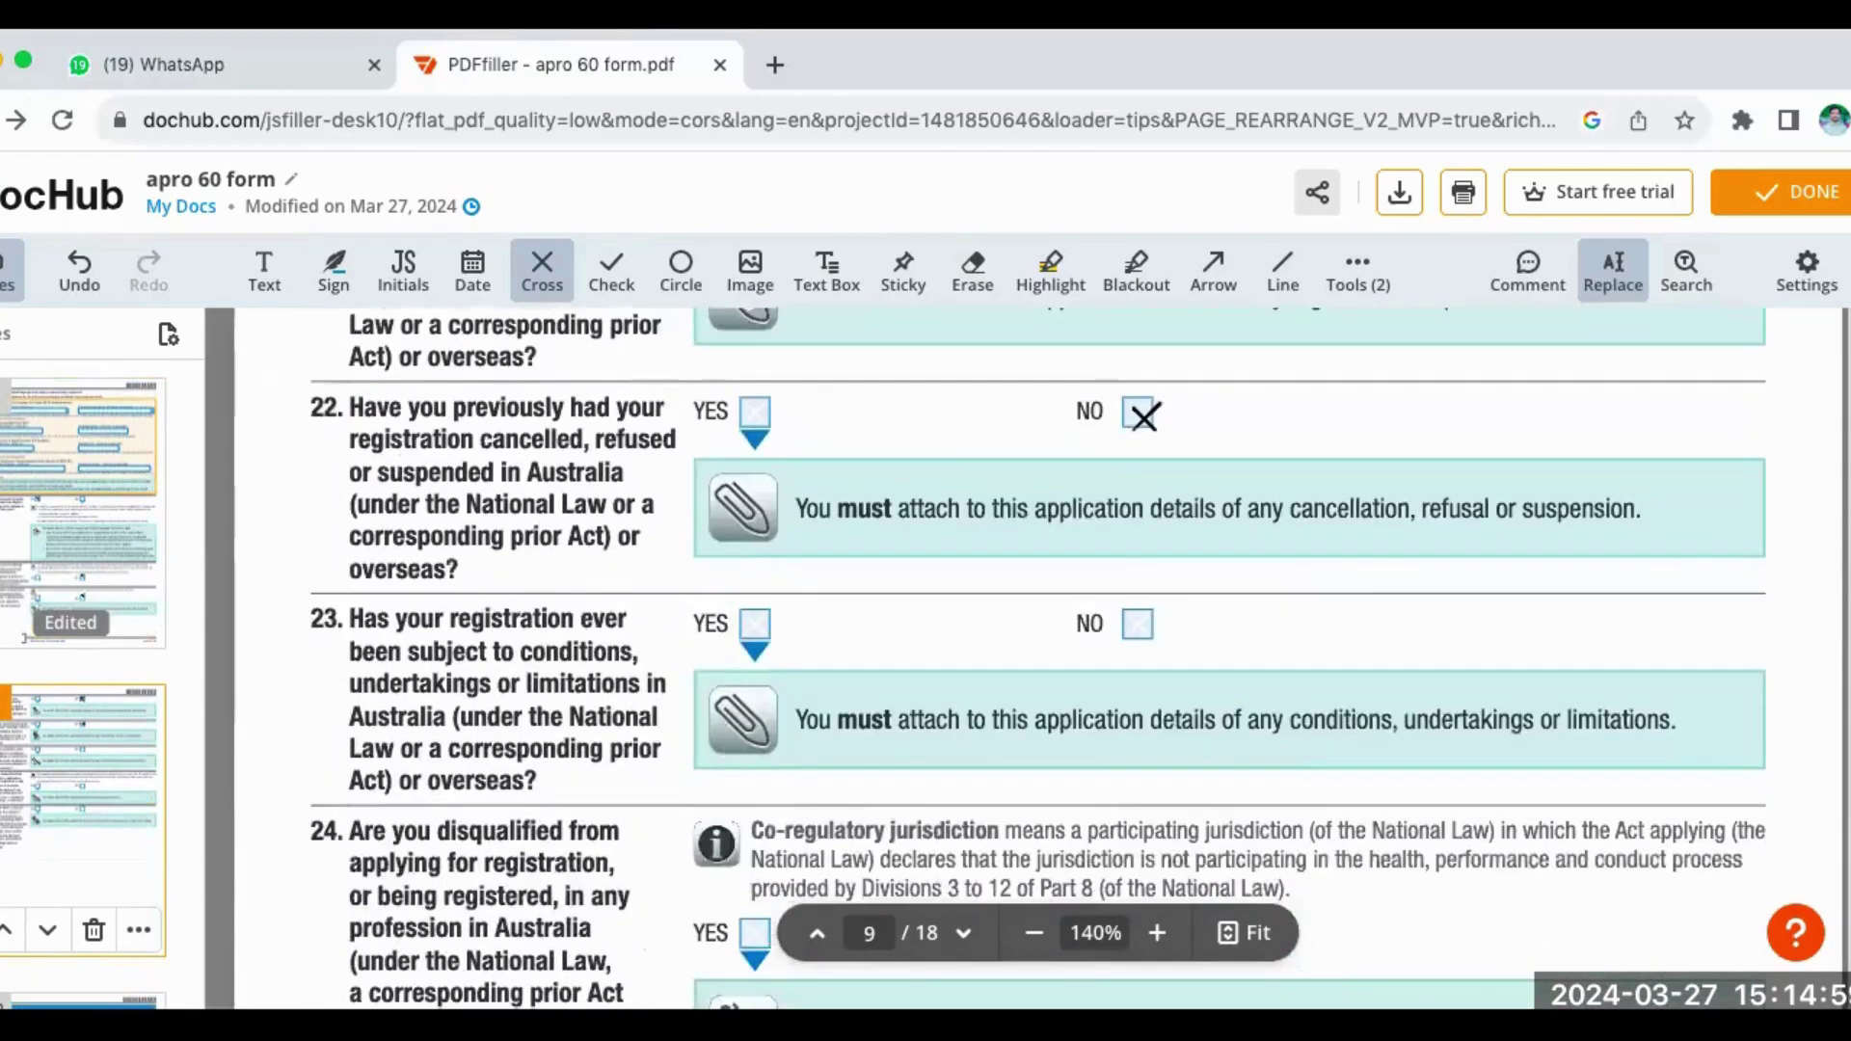
click(1136, 622)
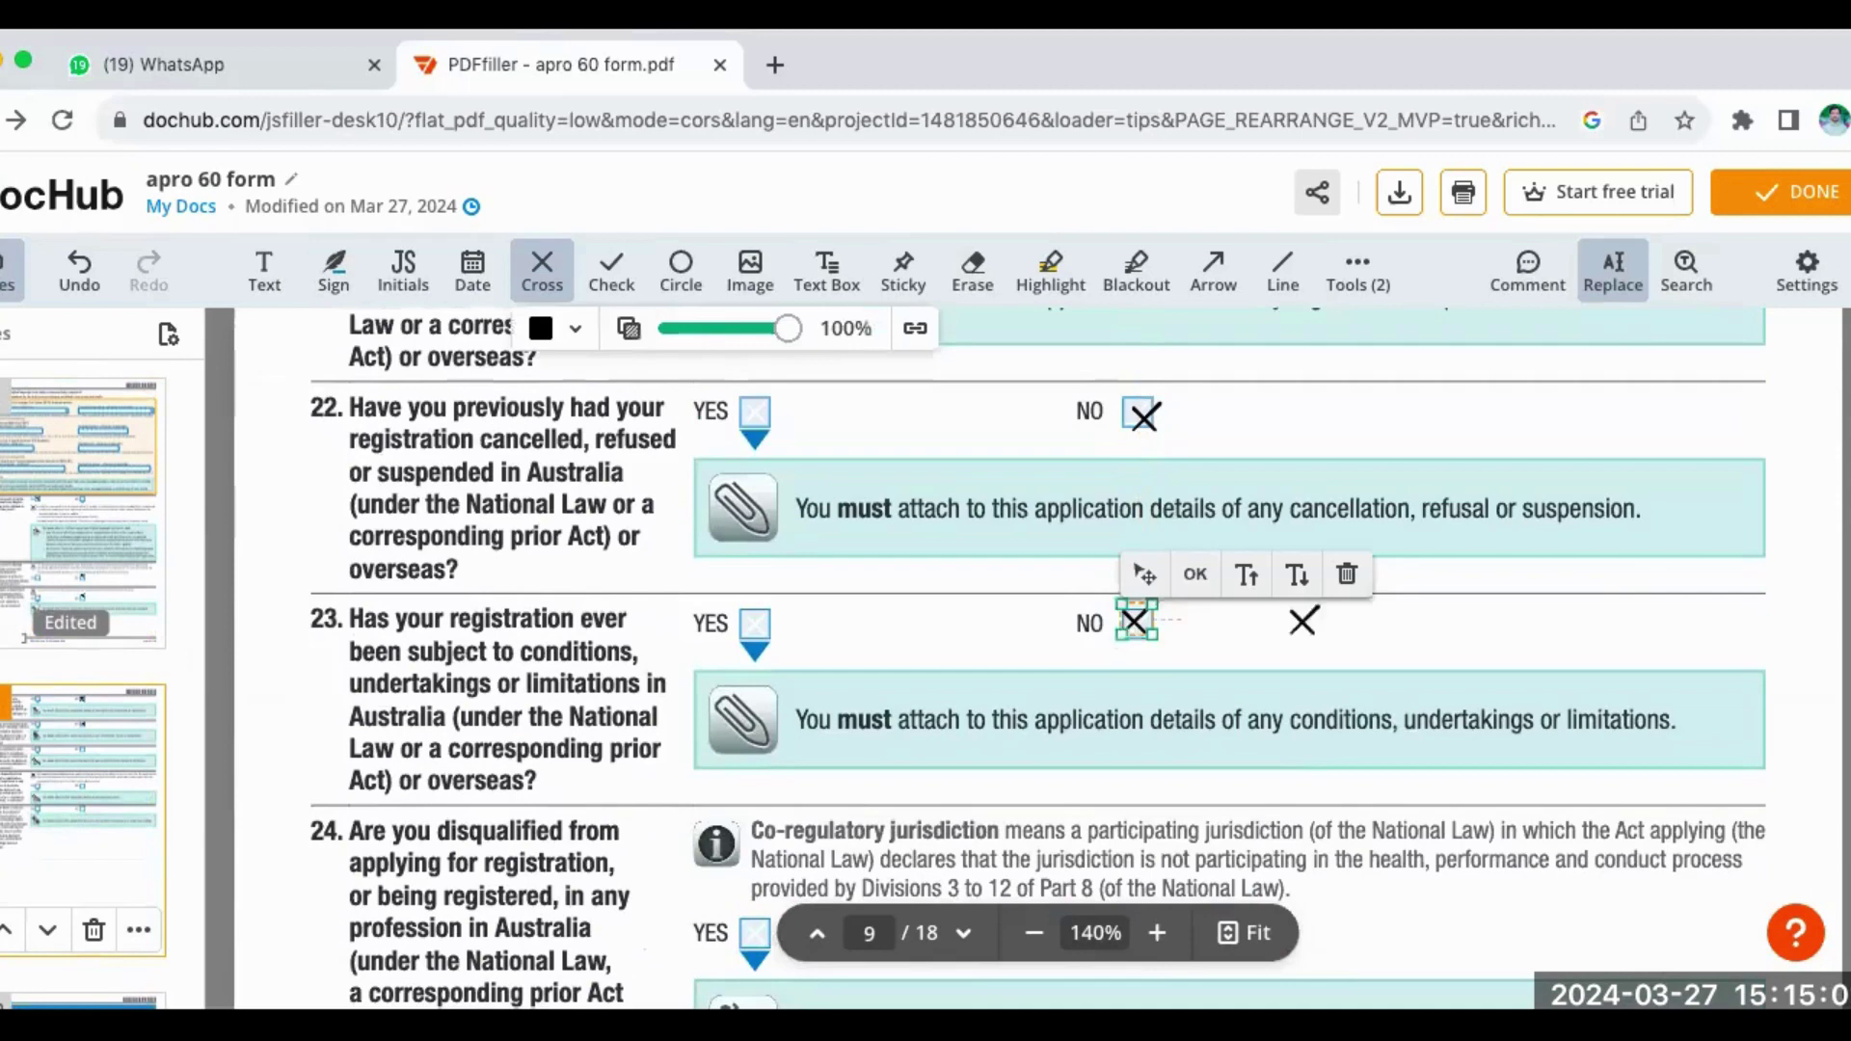
- Mark NO with crosses in question 24 on disqualification and question 25 on conduct, performance or health proceedings
scroll(1829, 632, down, 3)
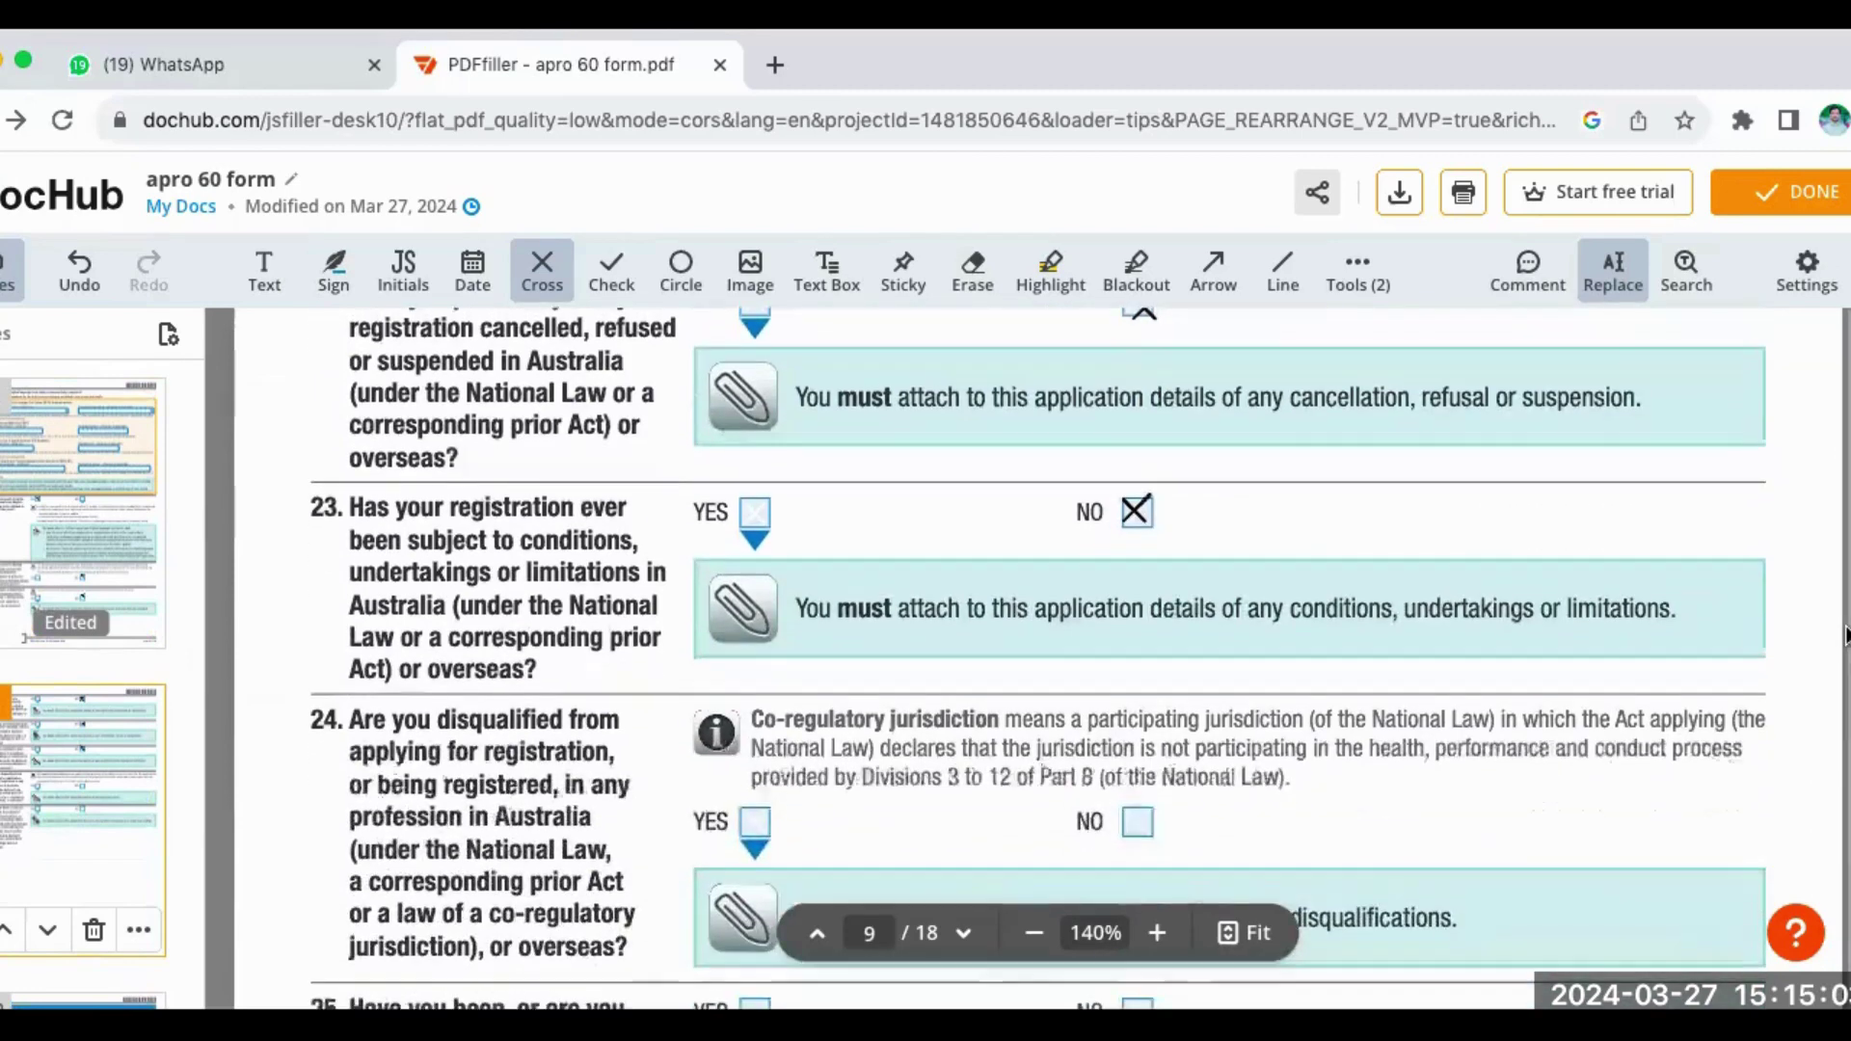
scroll(1847, 635, down, 1)
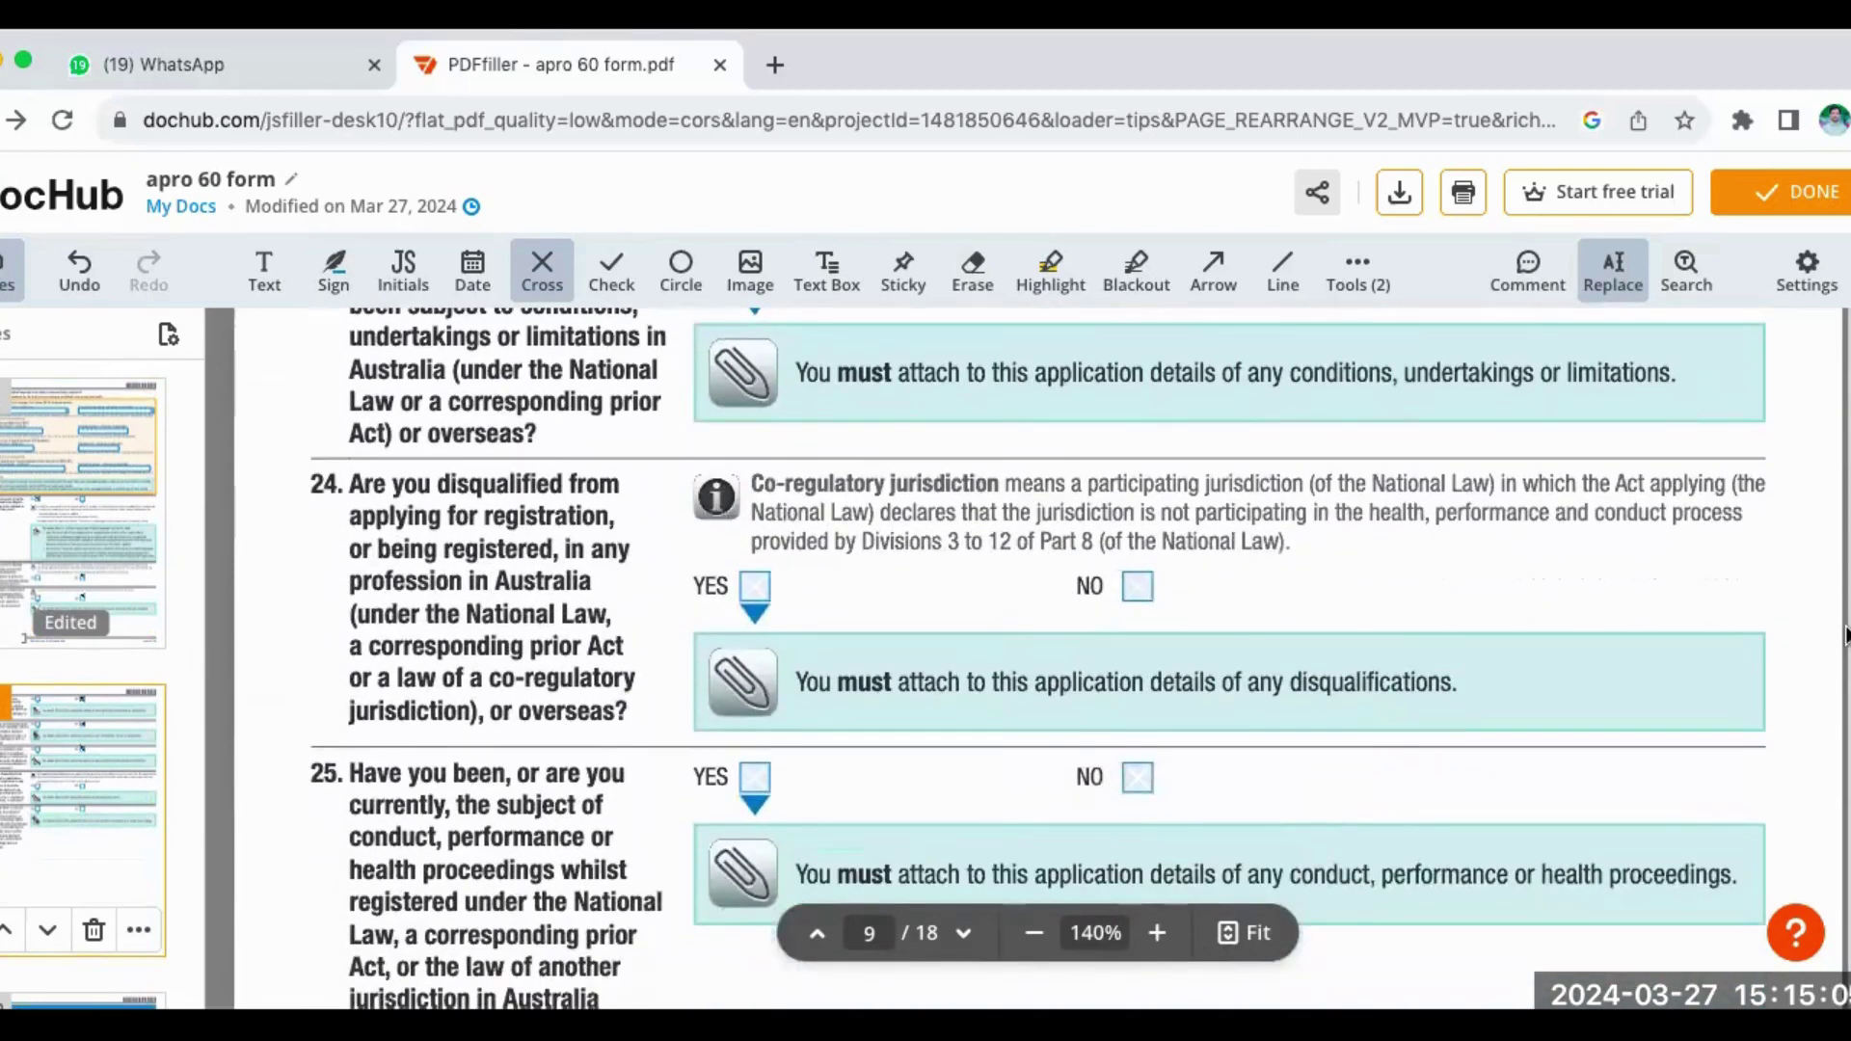
click(1142, 585)
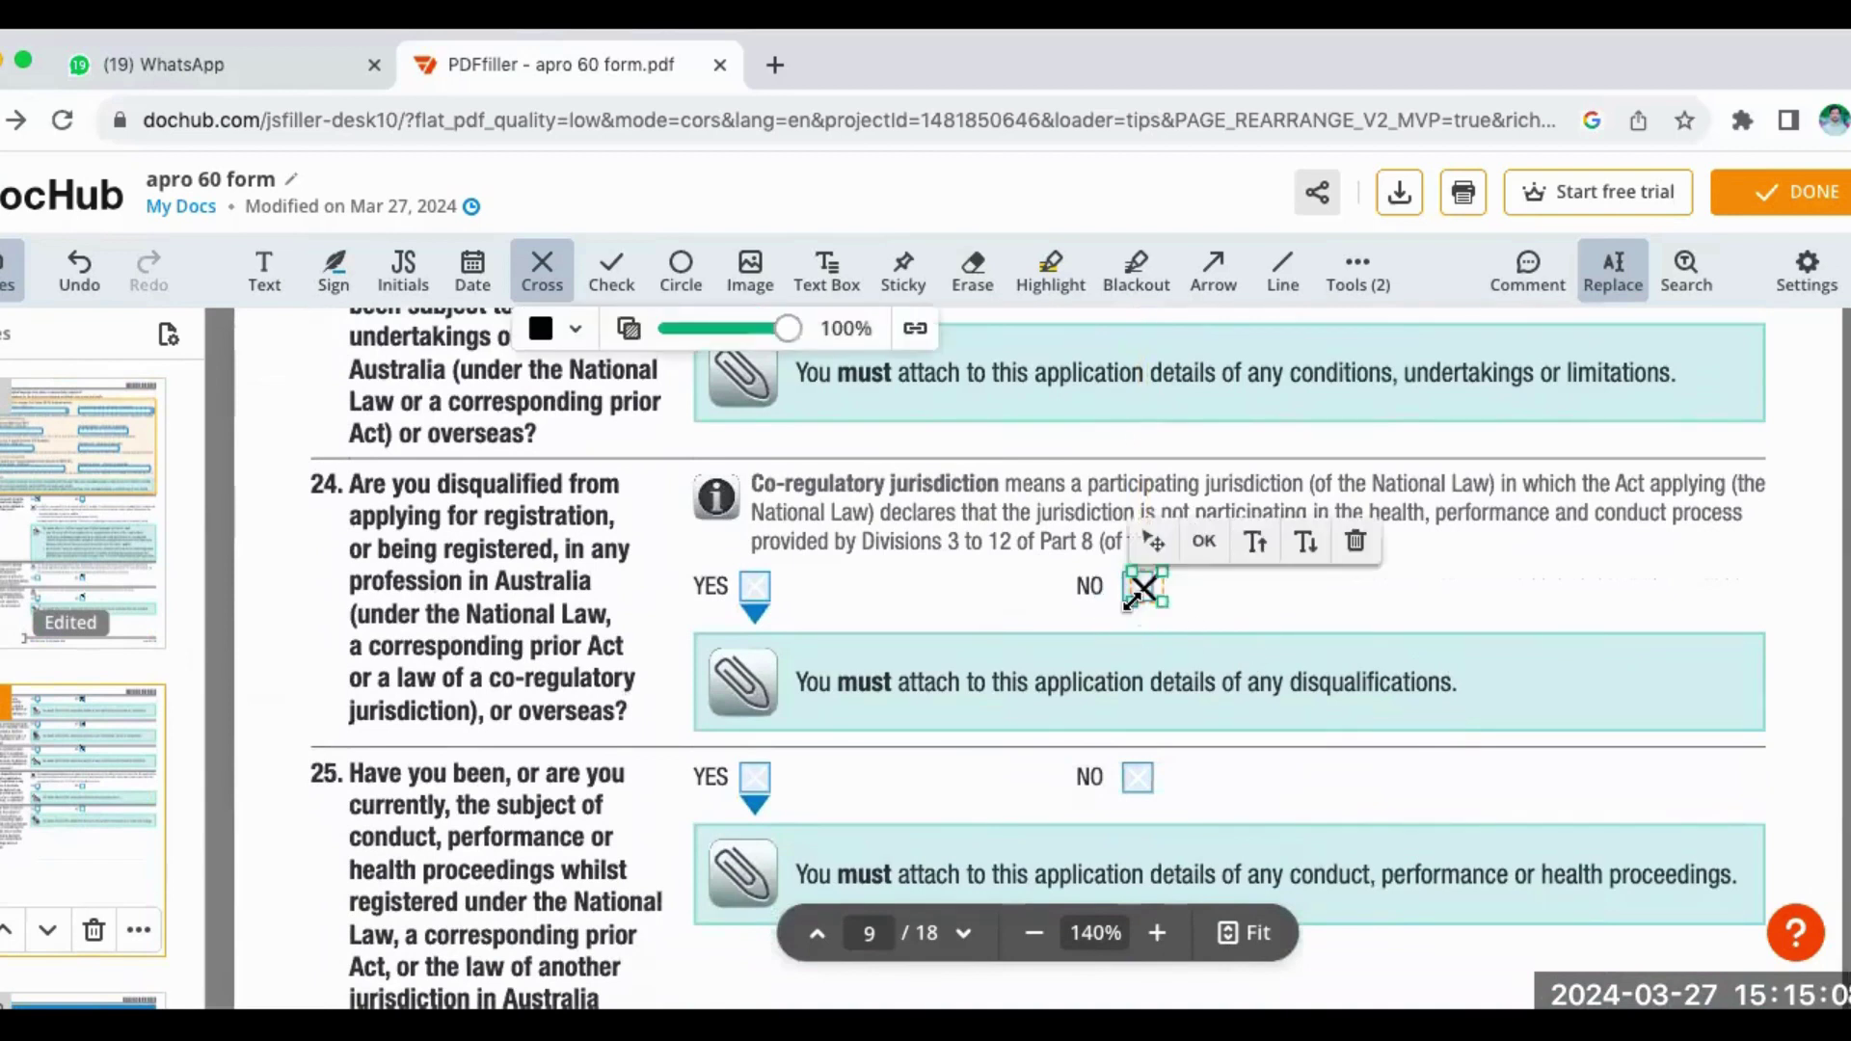
click(1134, 777)
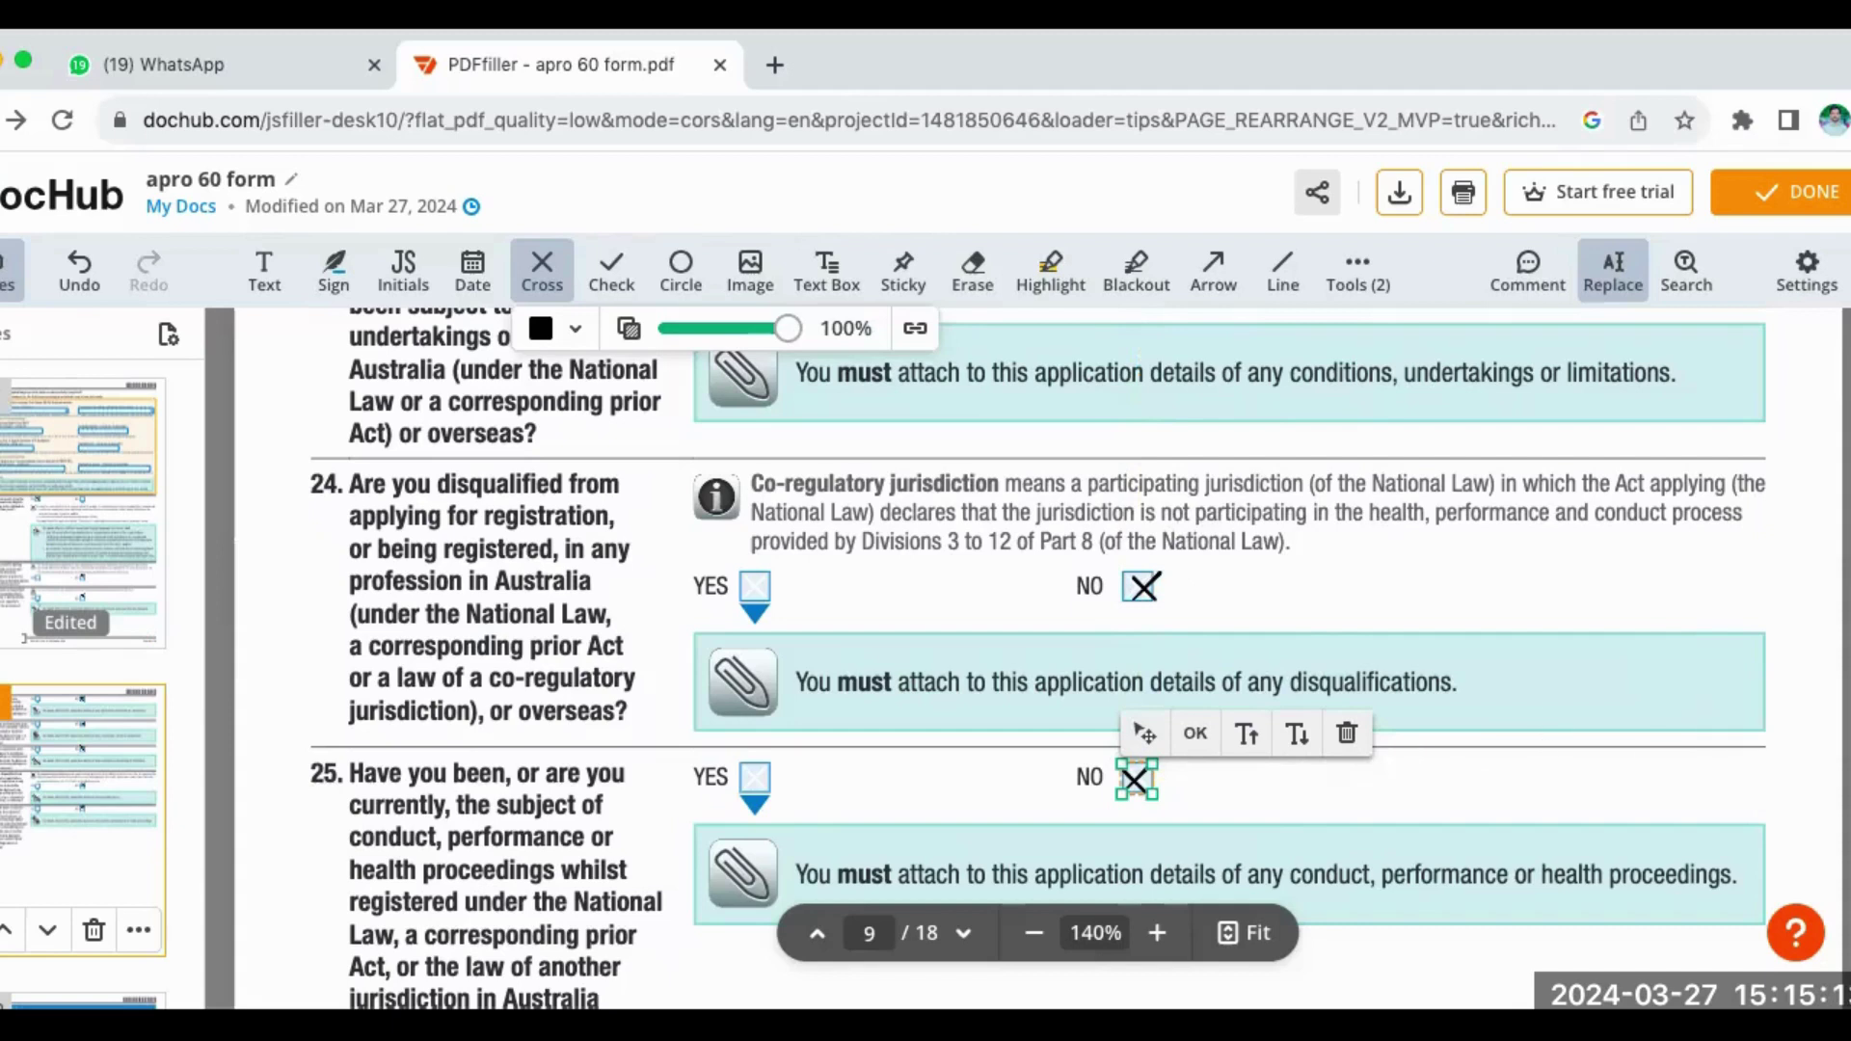
- Examine the Section H obligations and consent statements and the applicant's signature block on page 10
scroll(1039, 658, down, 1)
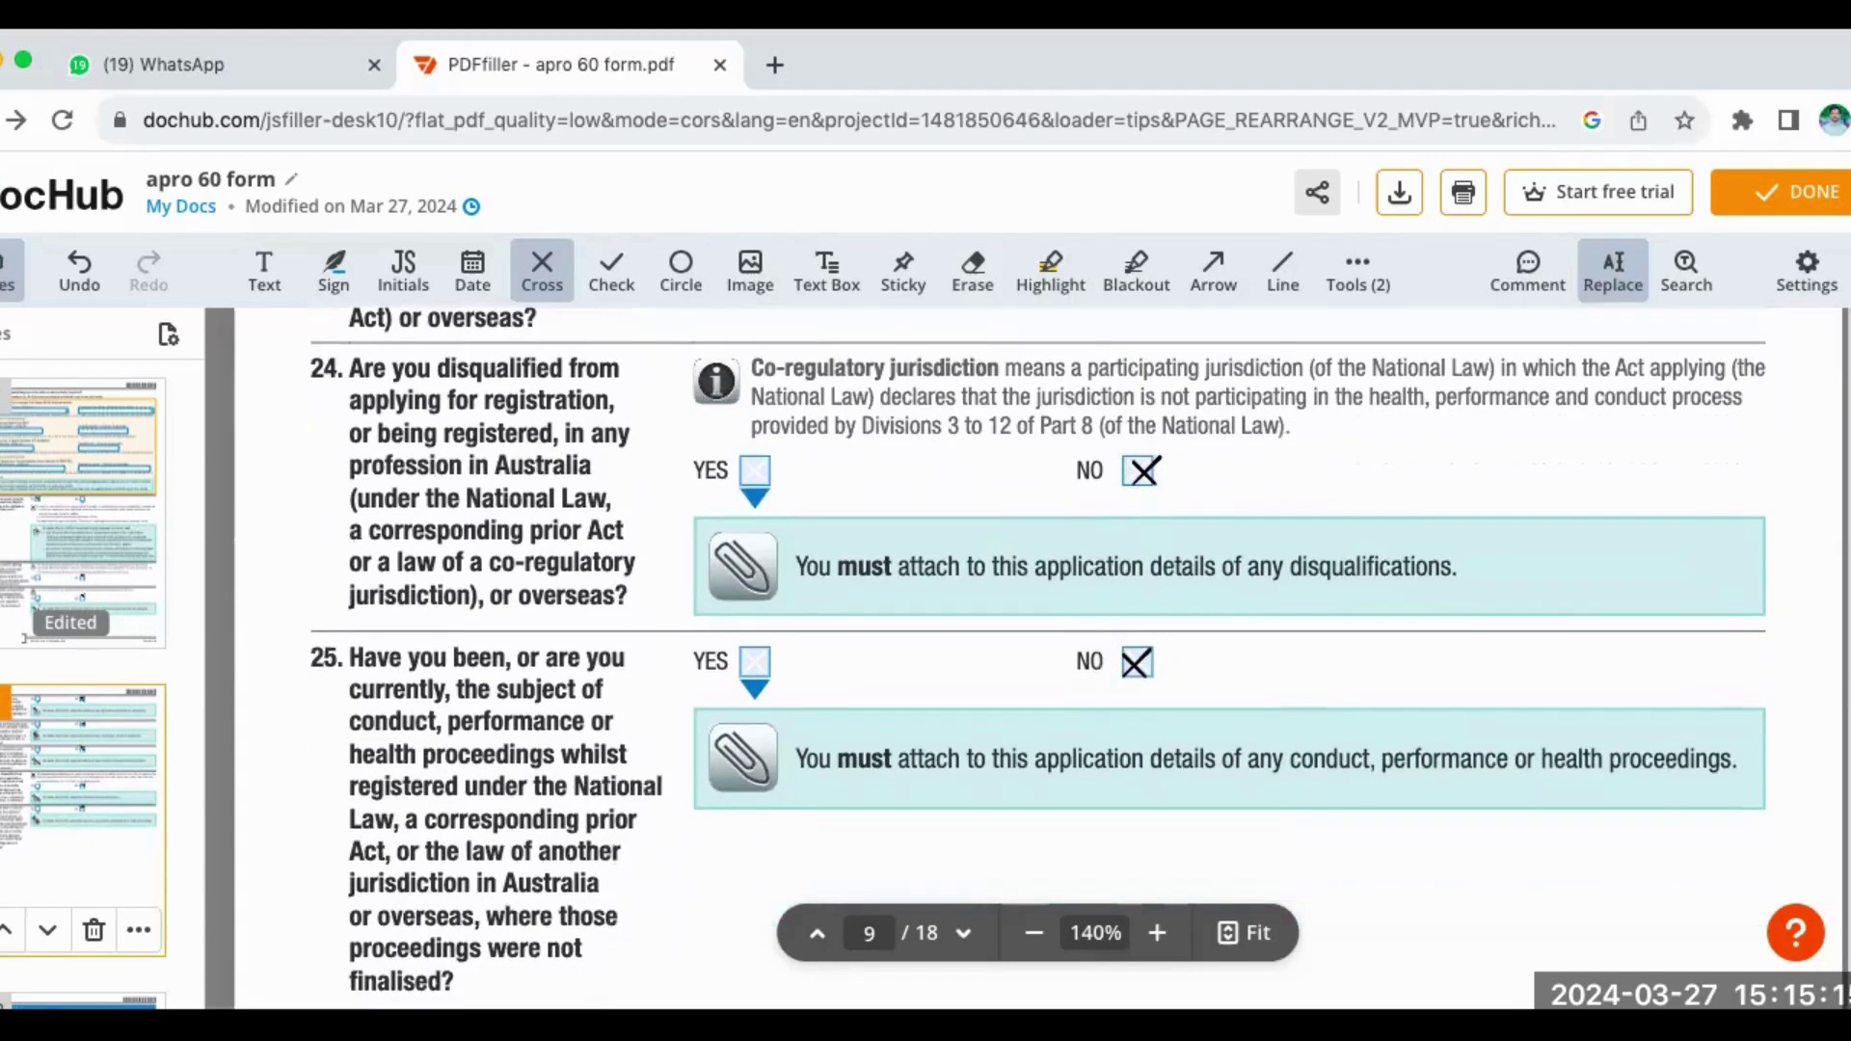
scroll(1038, 658, down, 10)
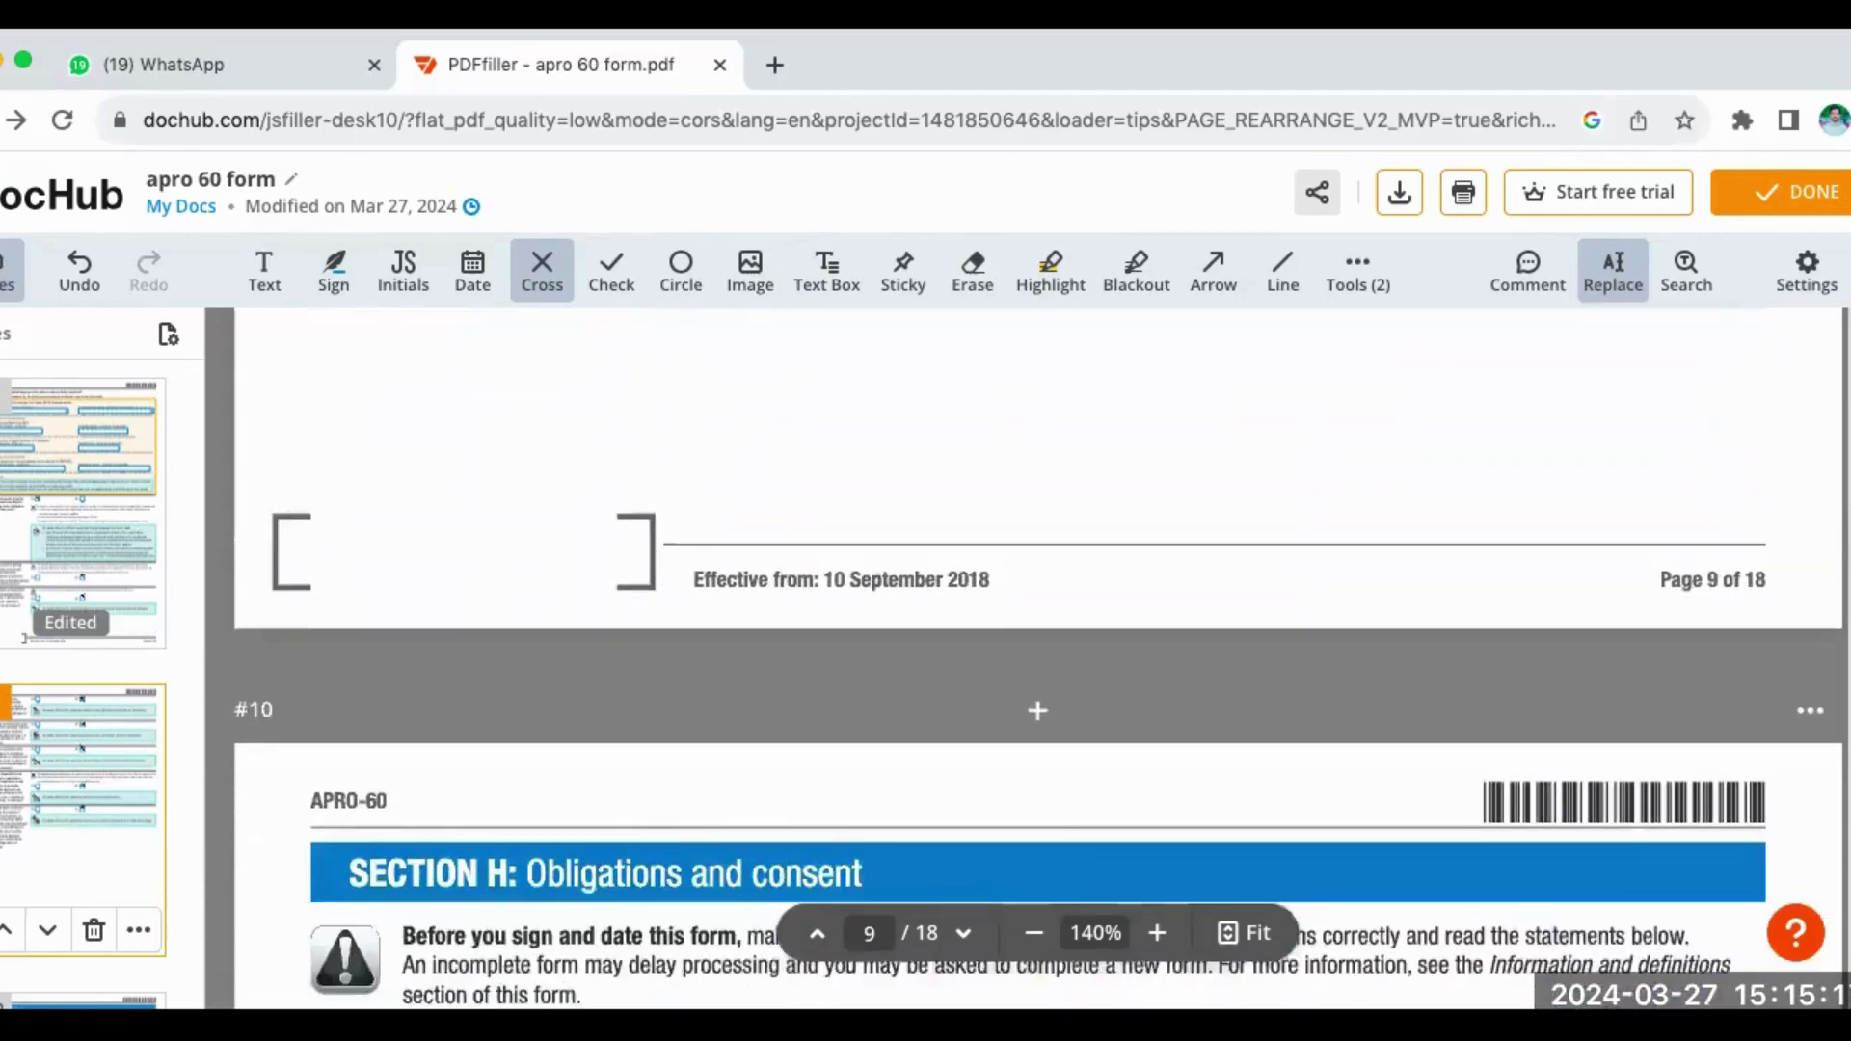
scroll(1038, 657, down, 3)
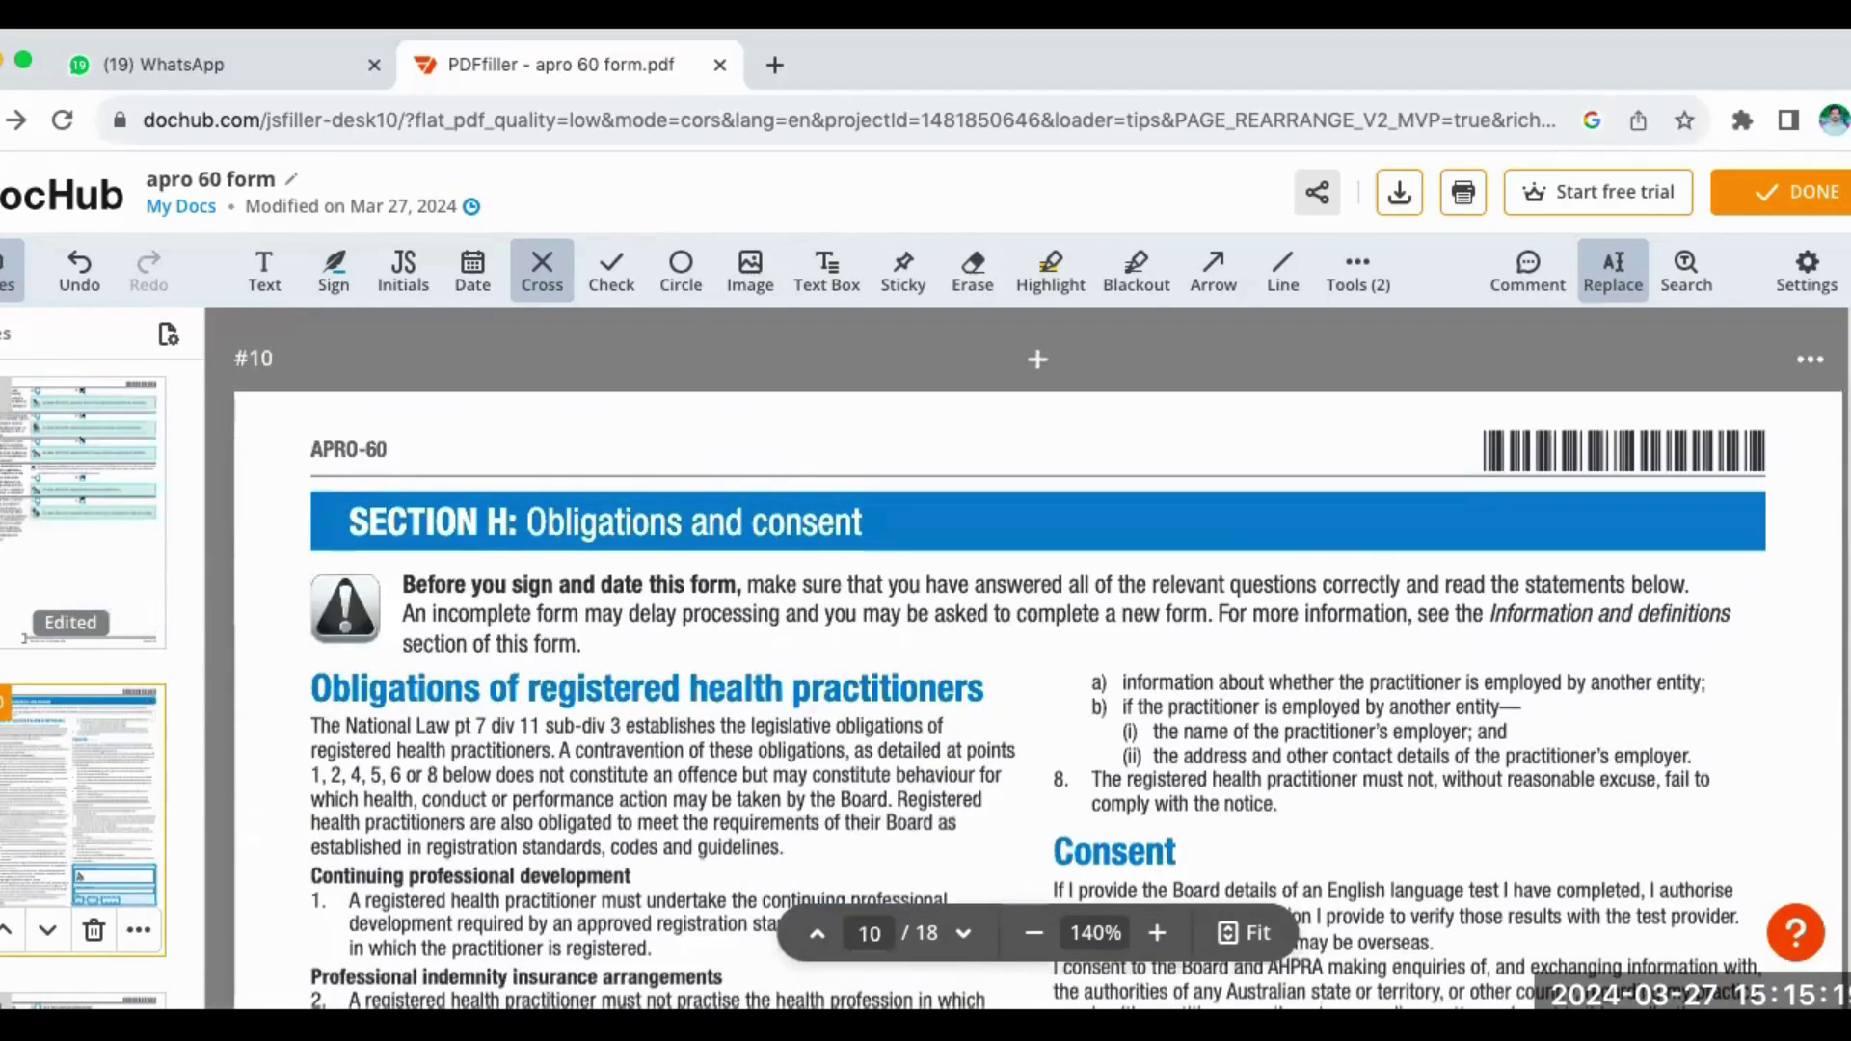
scroll(1038, 658, down, 3)
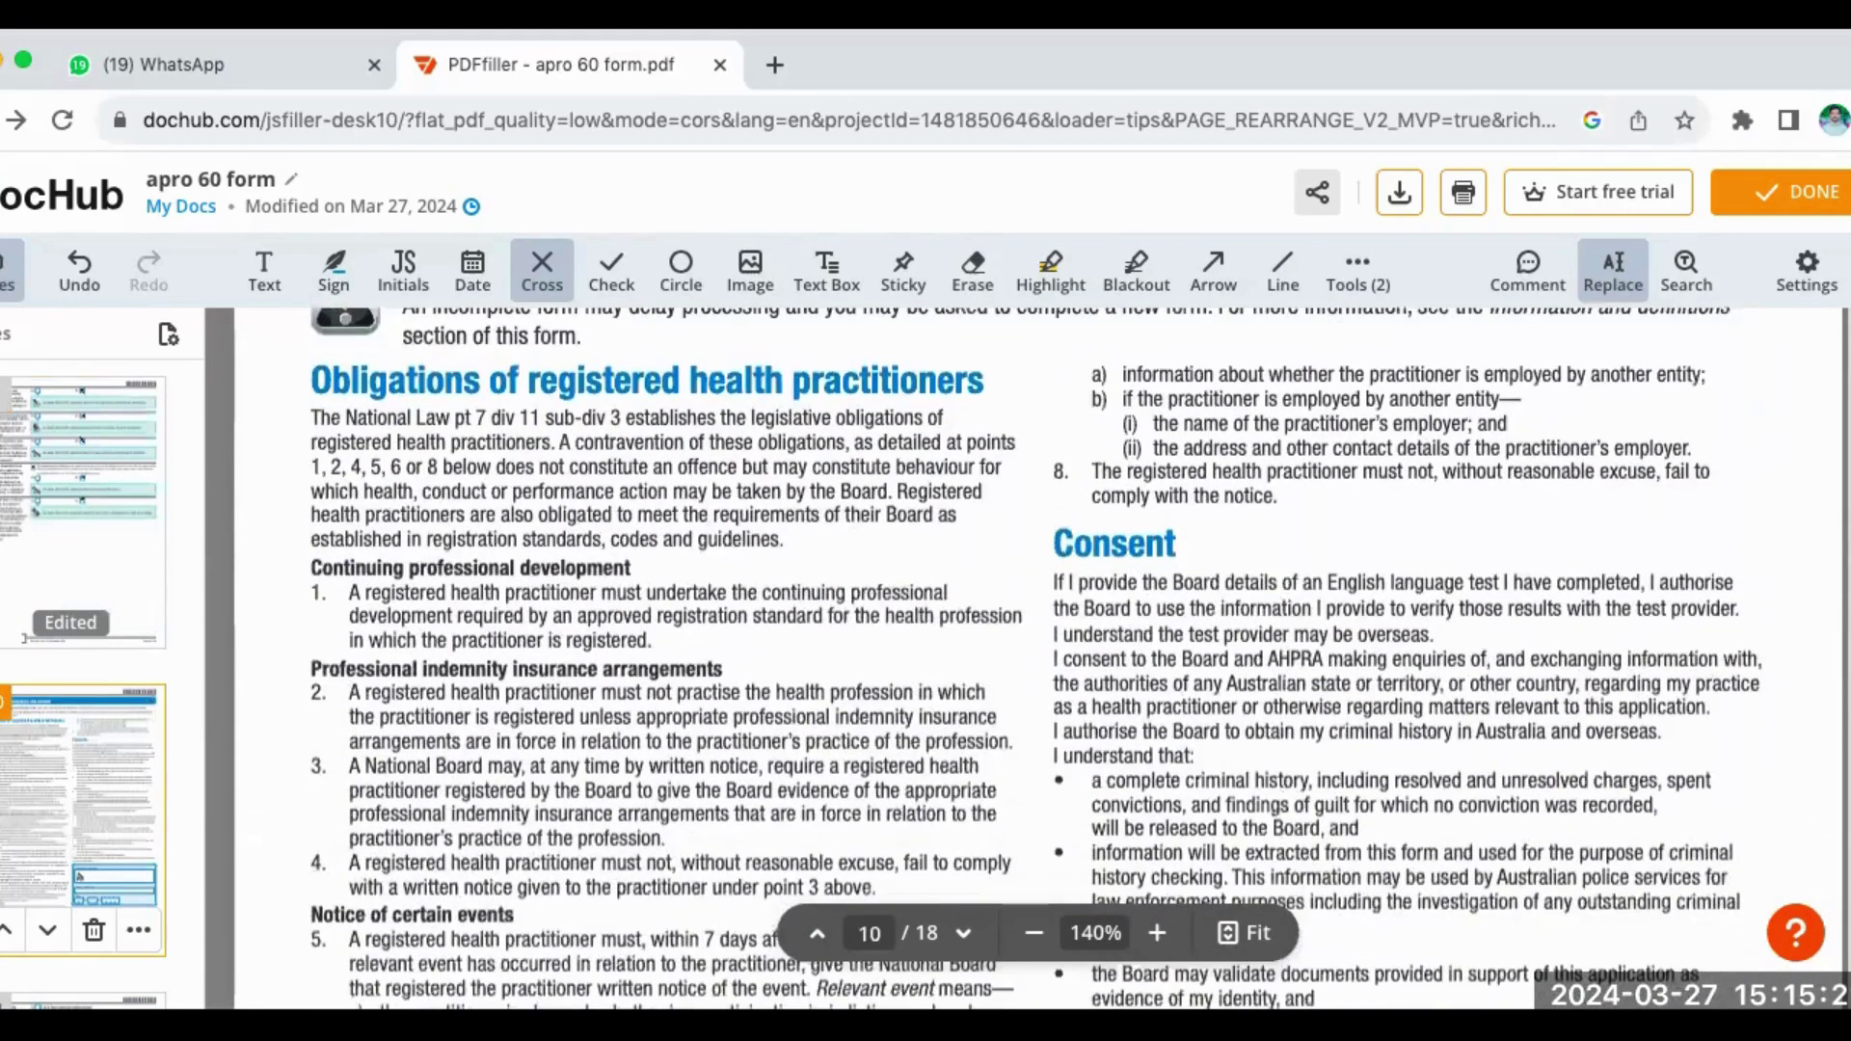
scroll(1038, 657, down, 10)
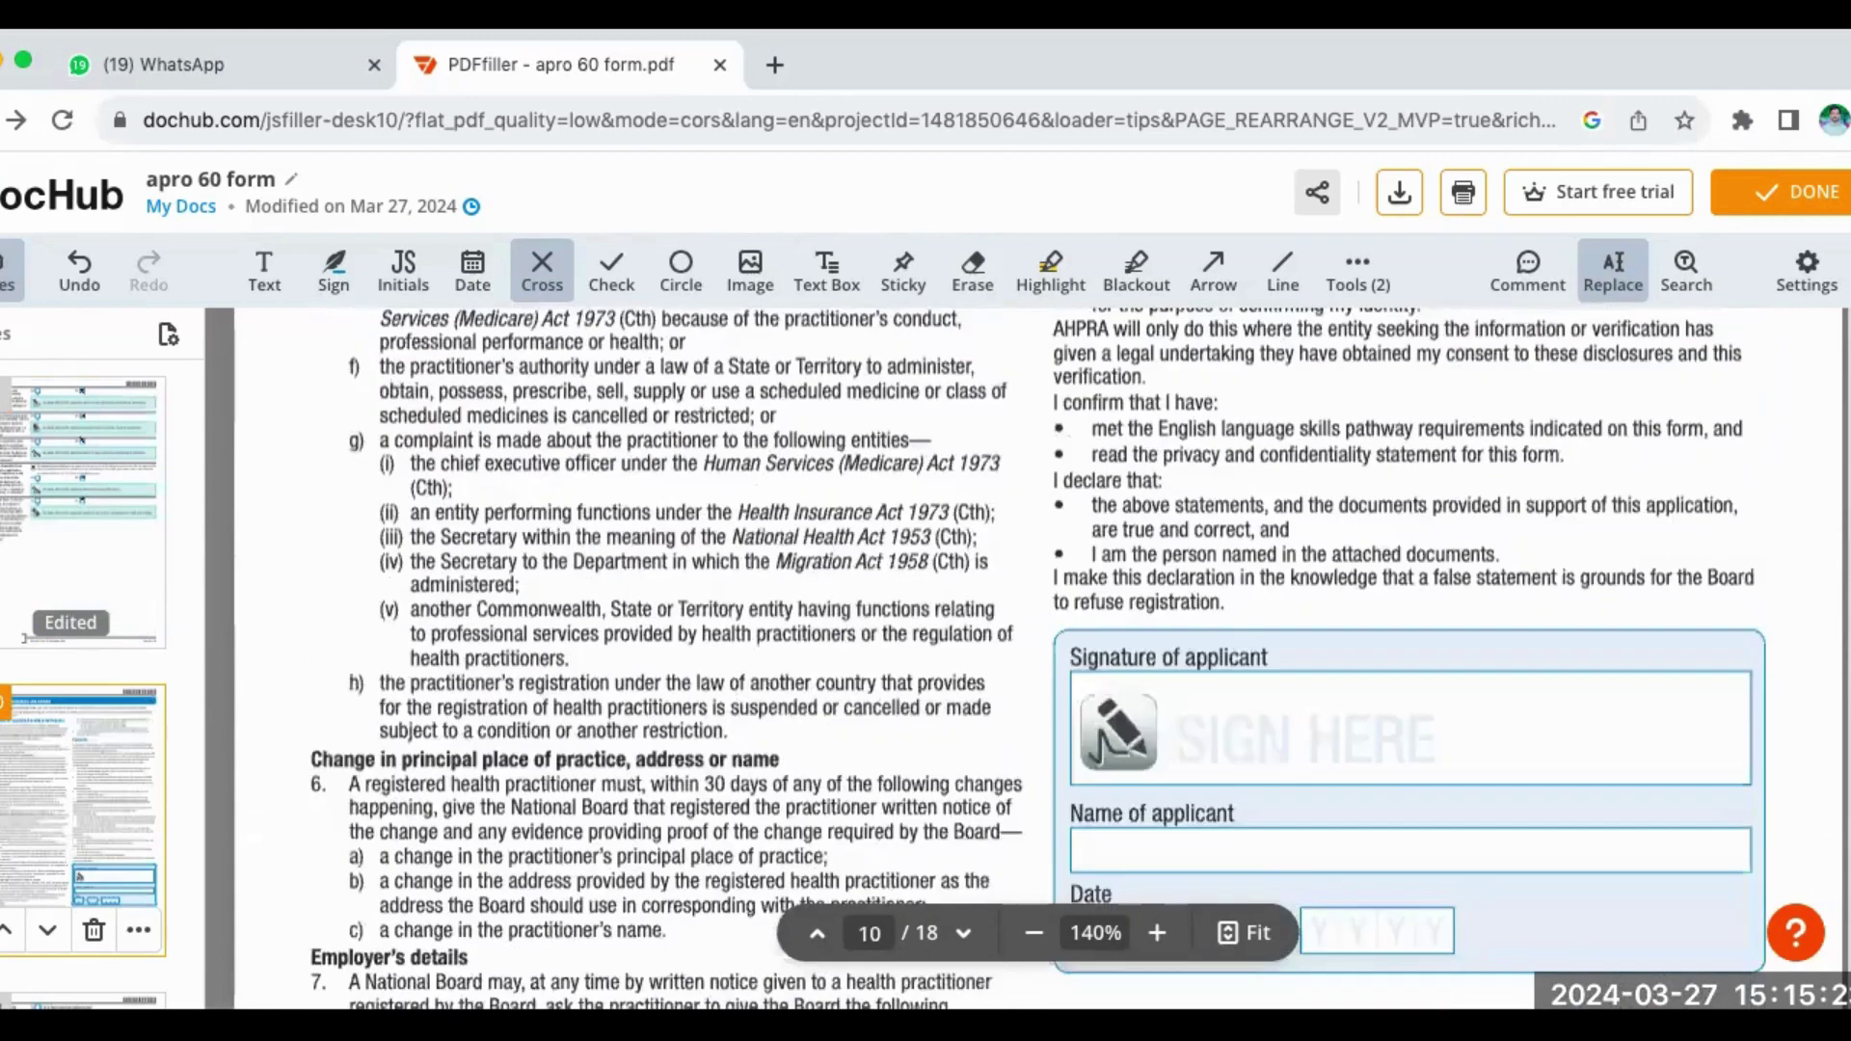
scroll(1039, 658, down, 2)
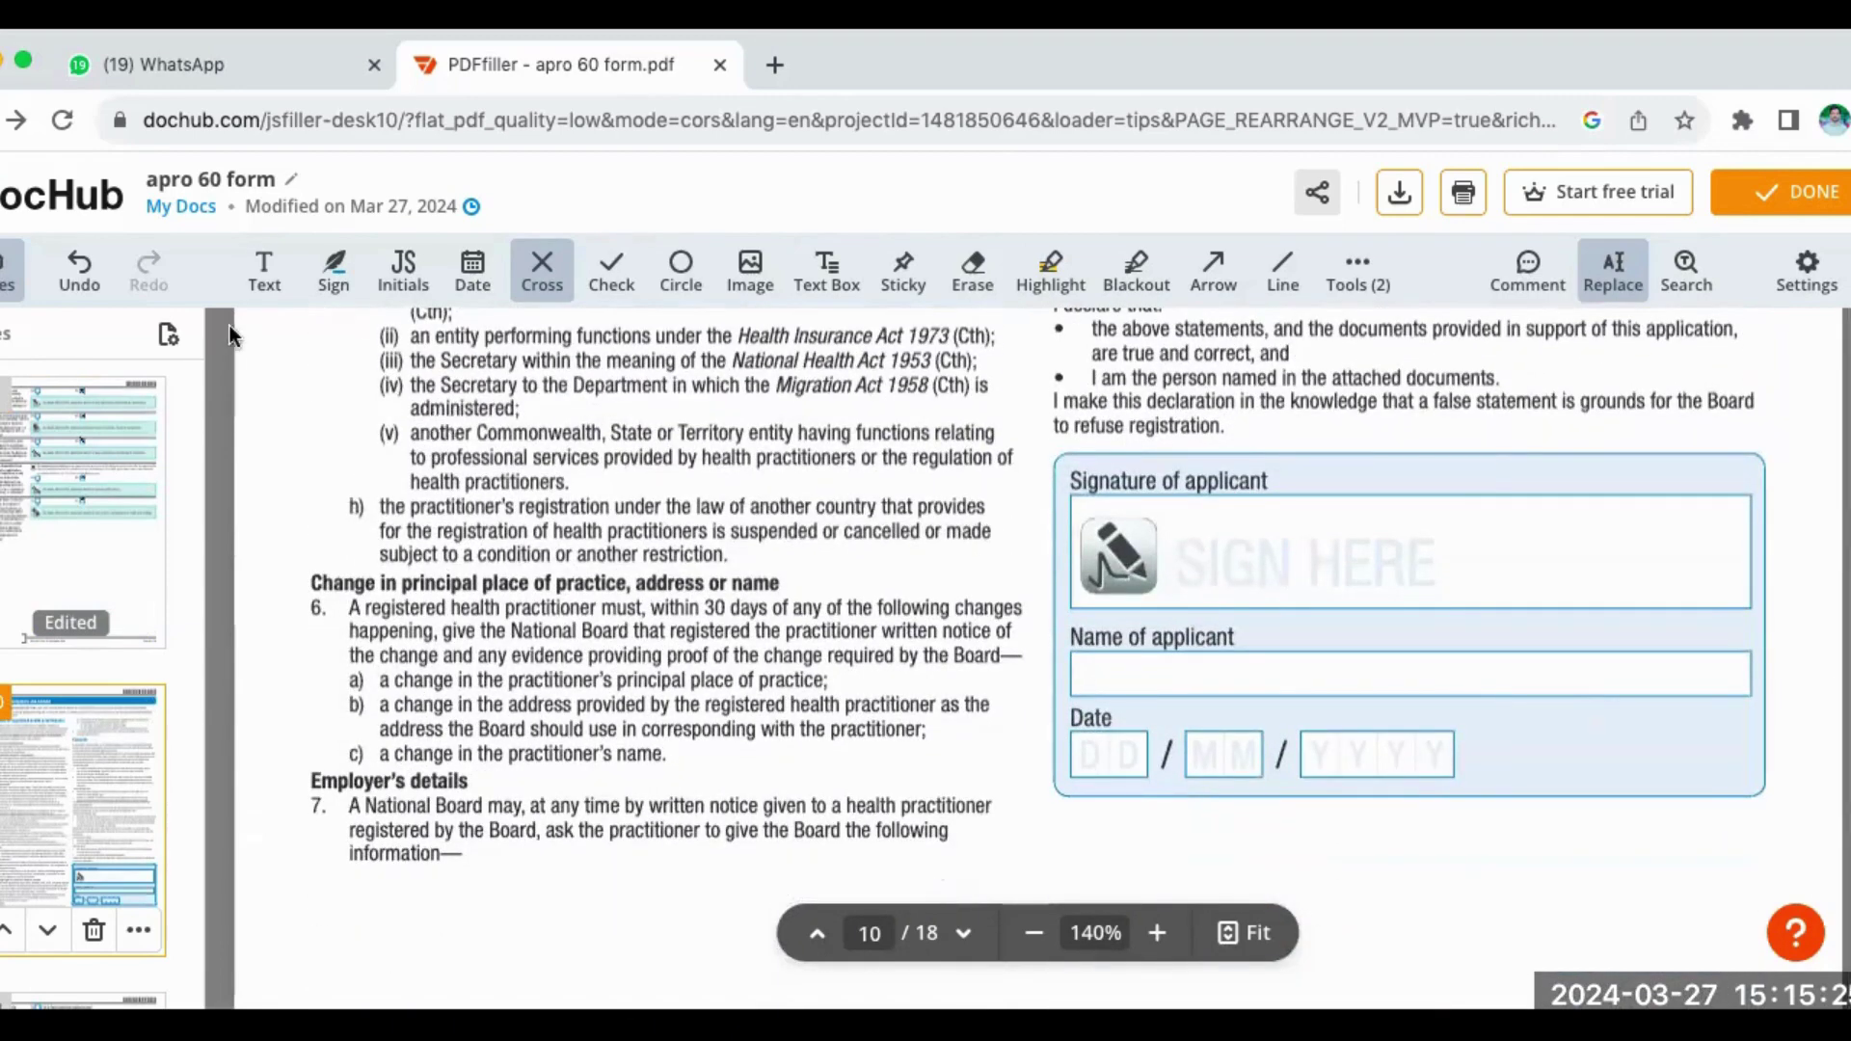
click(260, 290)
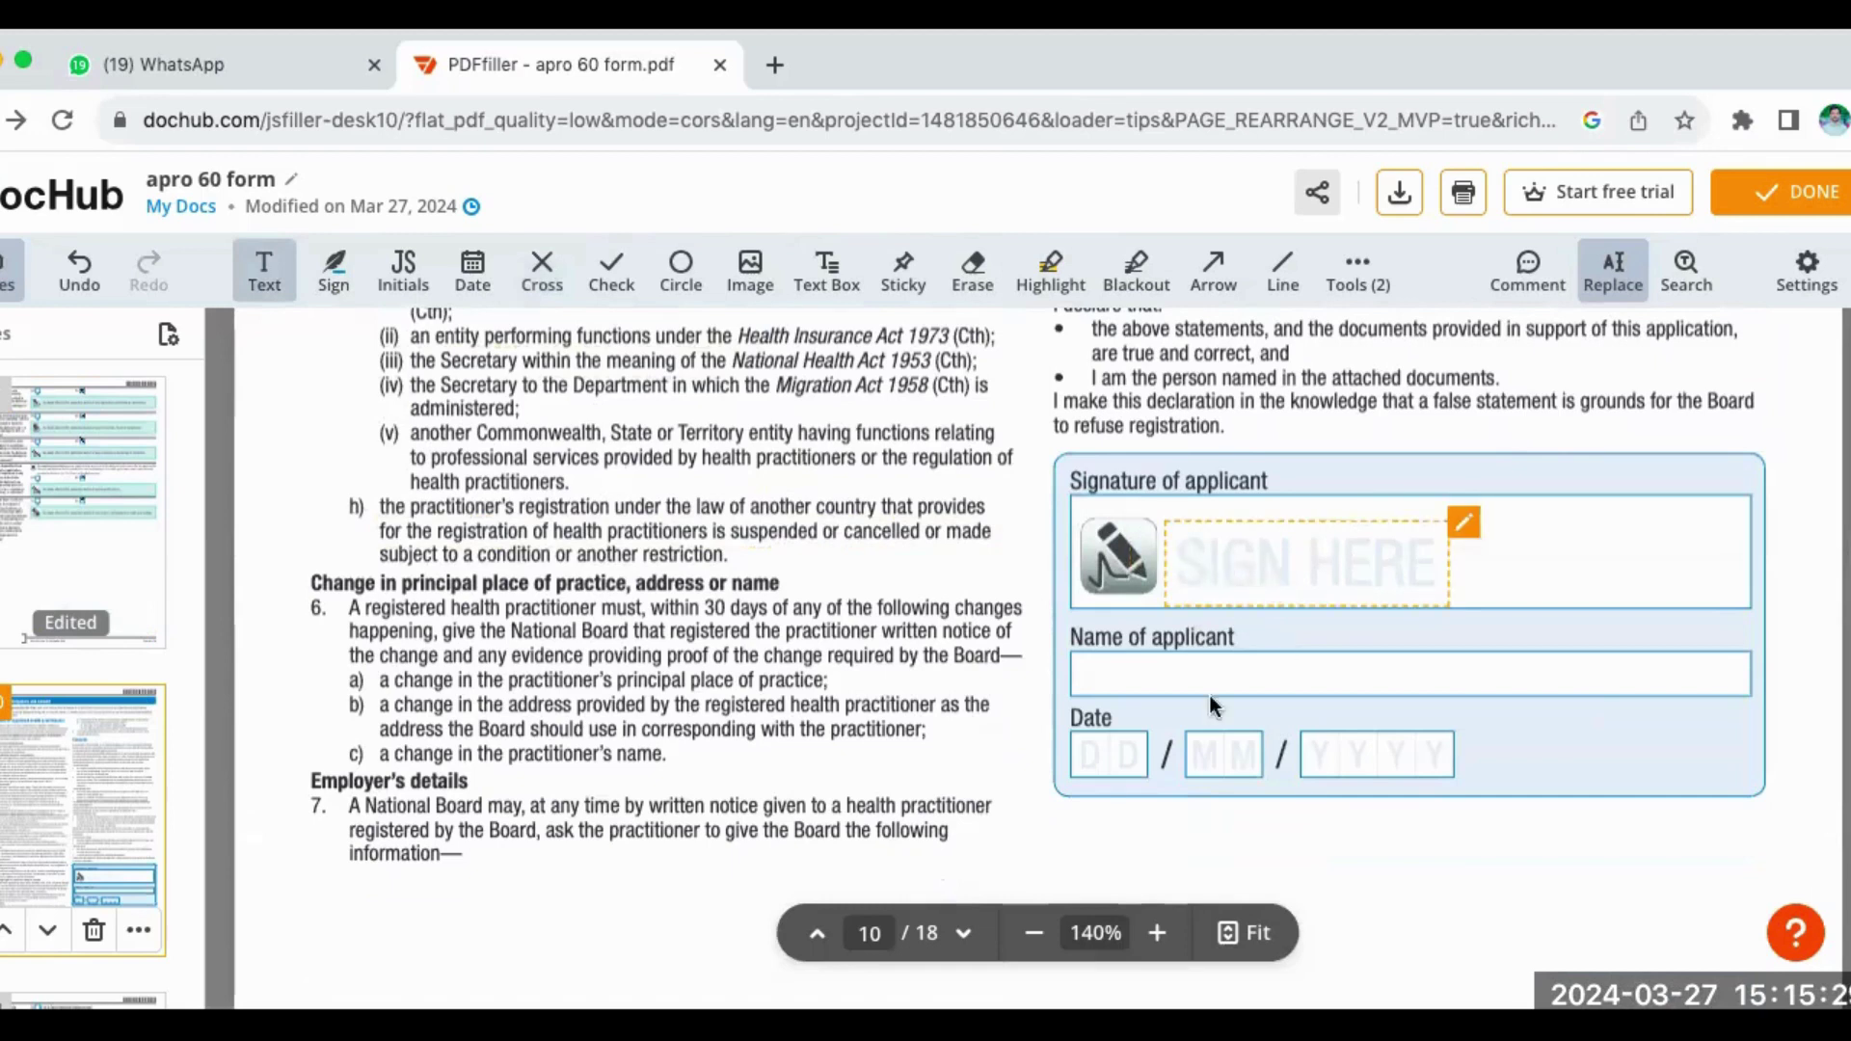
click(1122, 675)
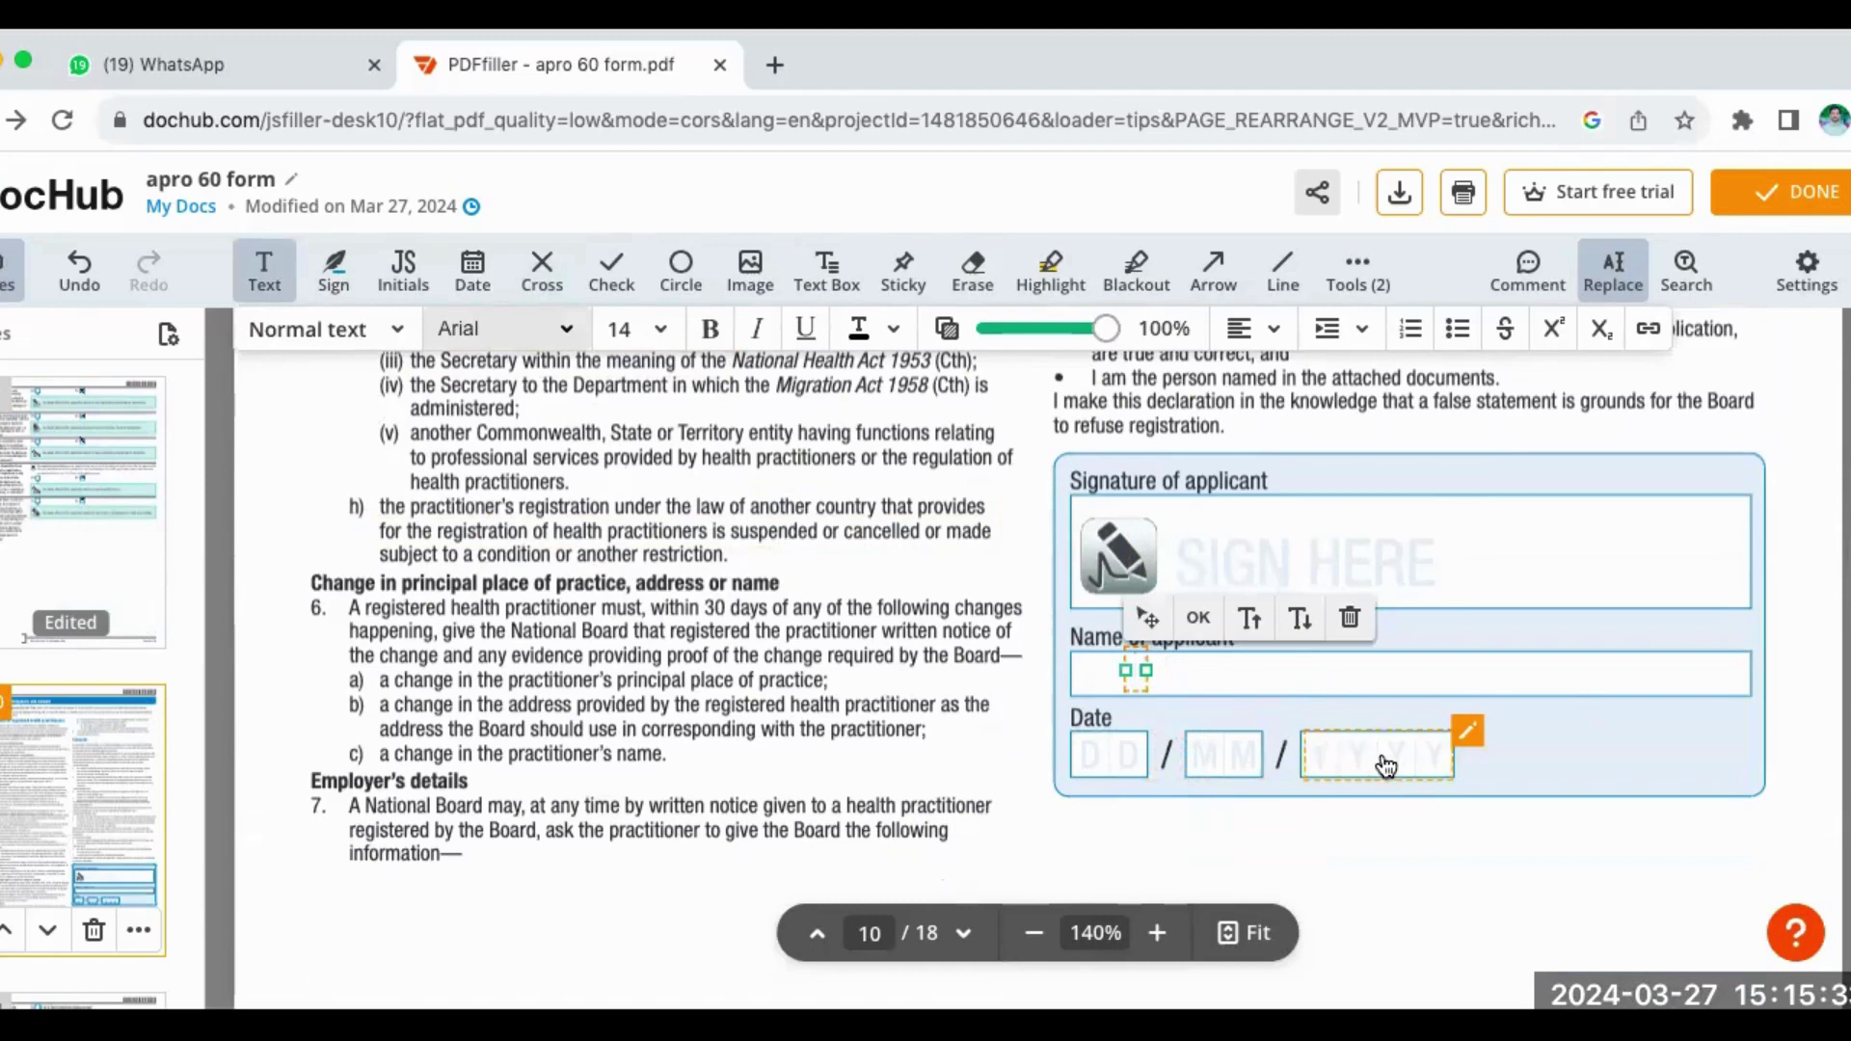
scroll(1038, 582, down, 2)
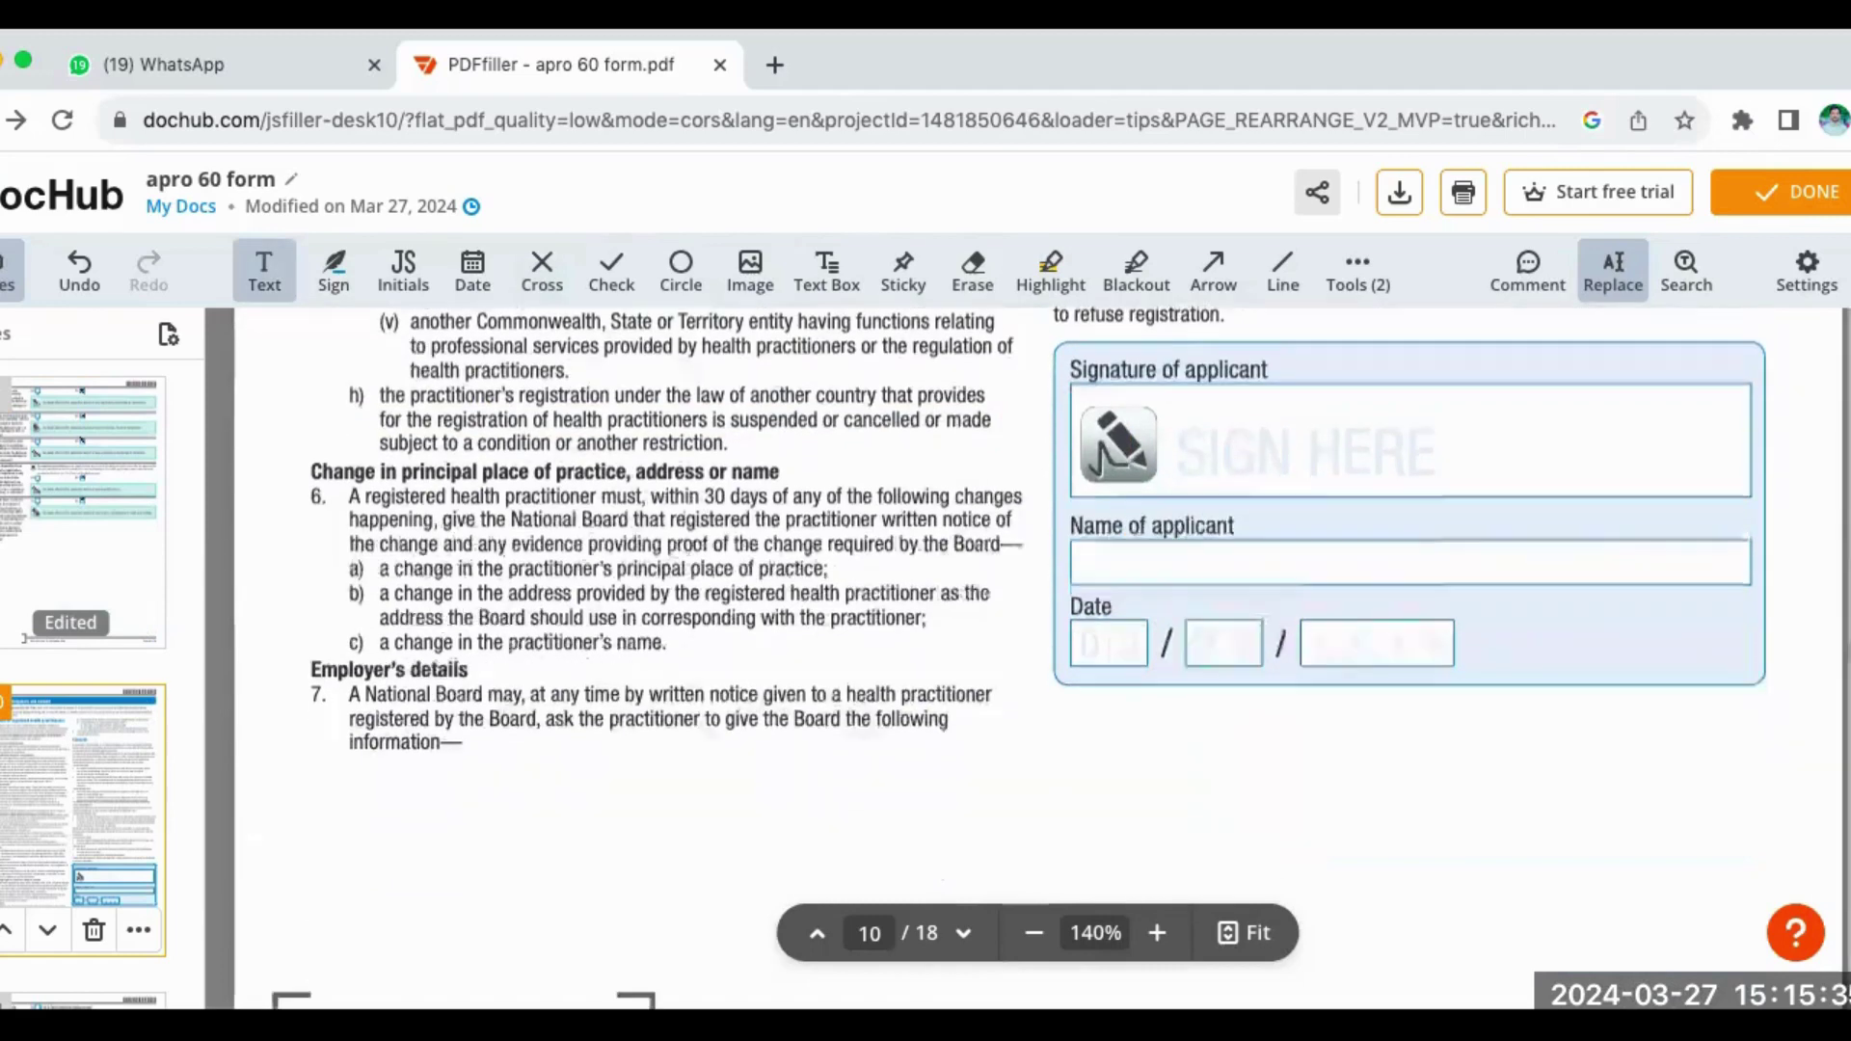
- Mark YES with a cross in question 26 on page 11 about having arranged a supervised practice placement
scroll(1038, 582, down, 4)
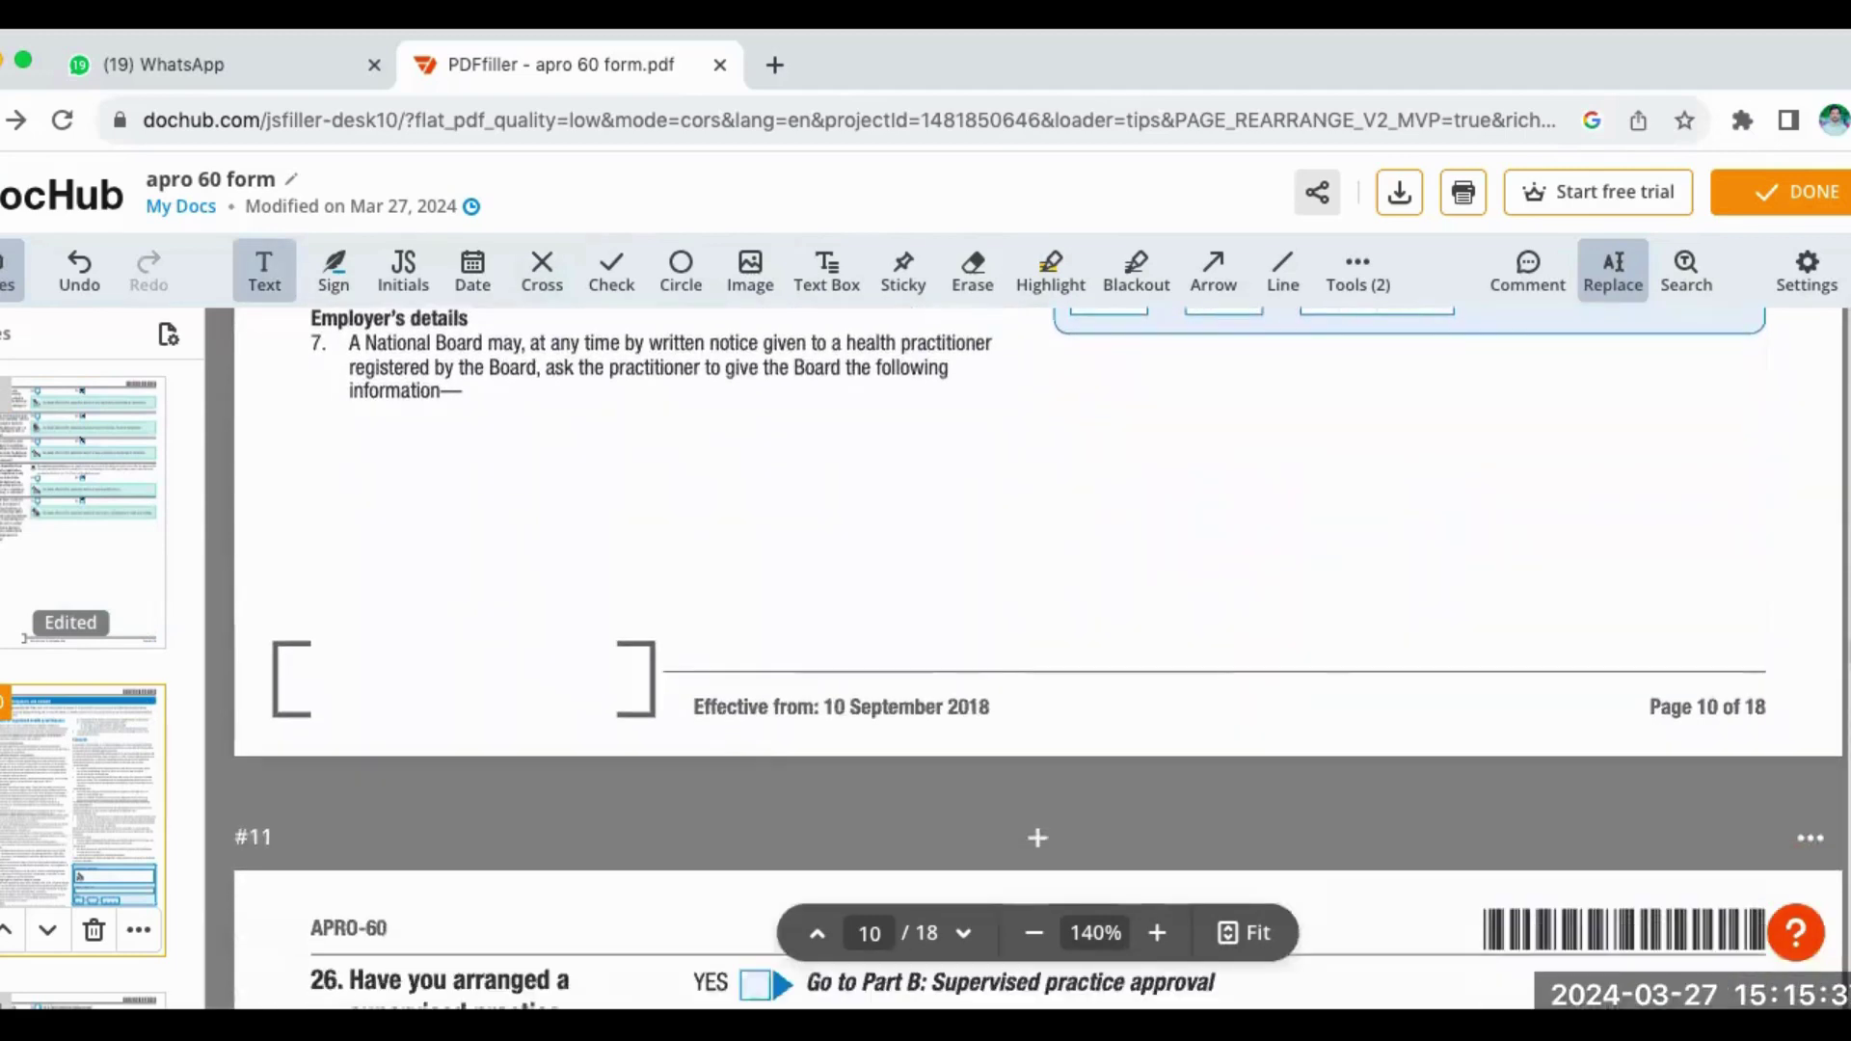
scroll(1038, 583, down, 6)
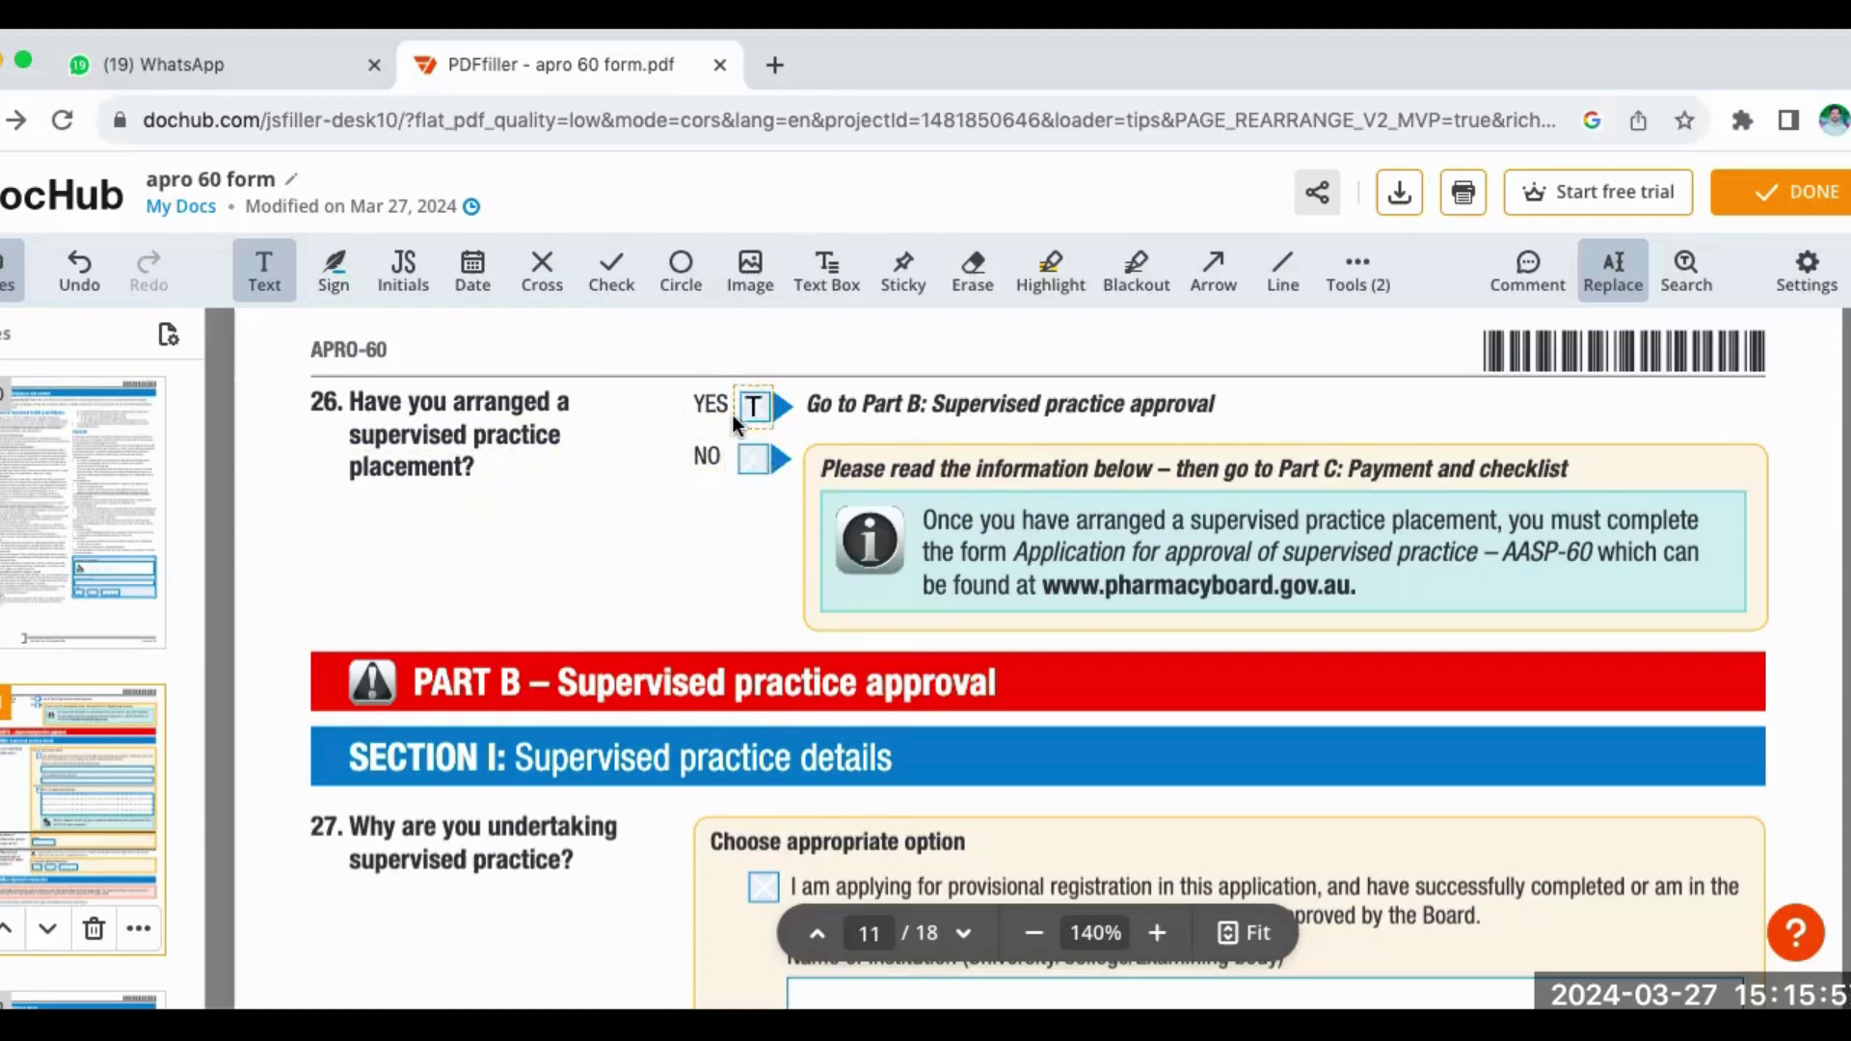
click(542, 294)
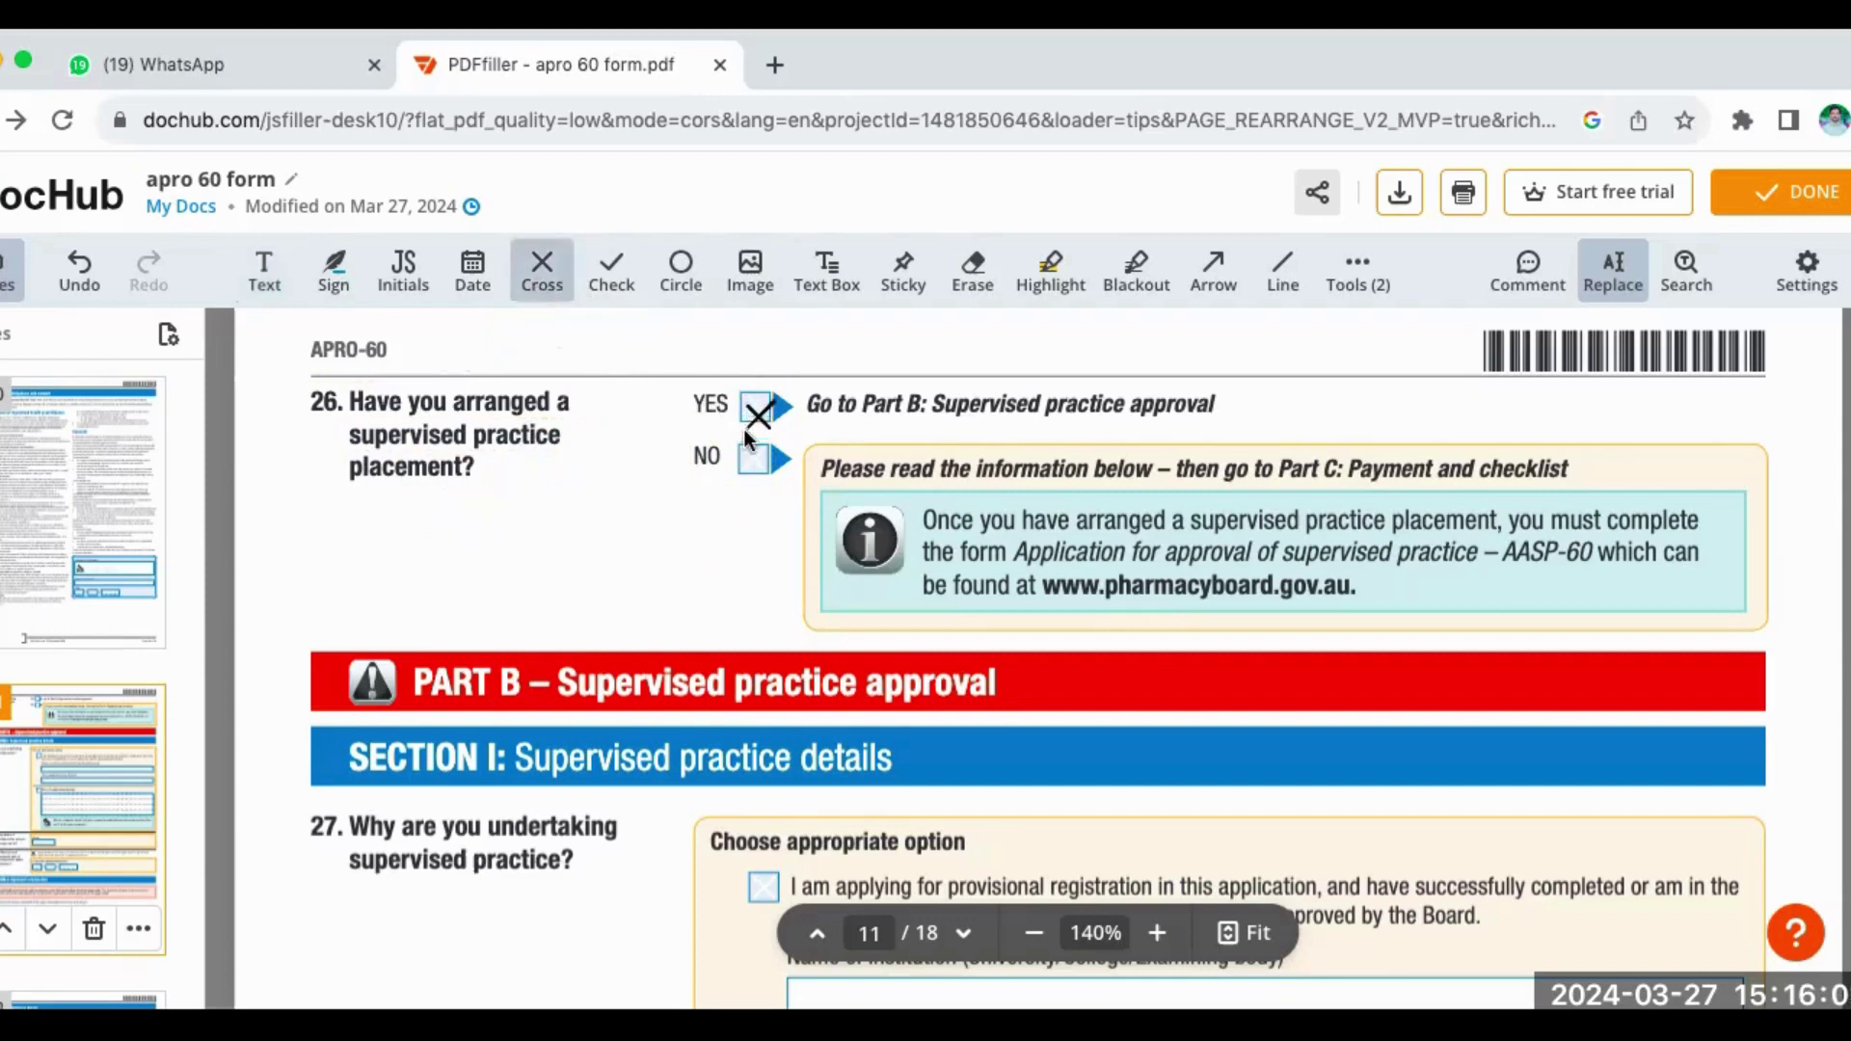
click(740, 415)
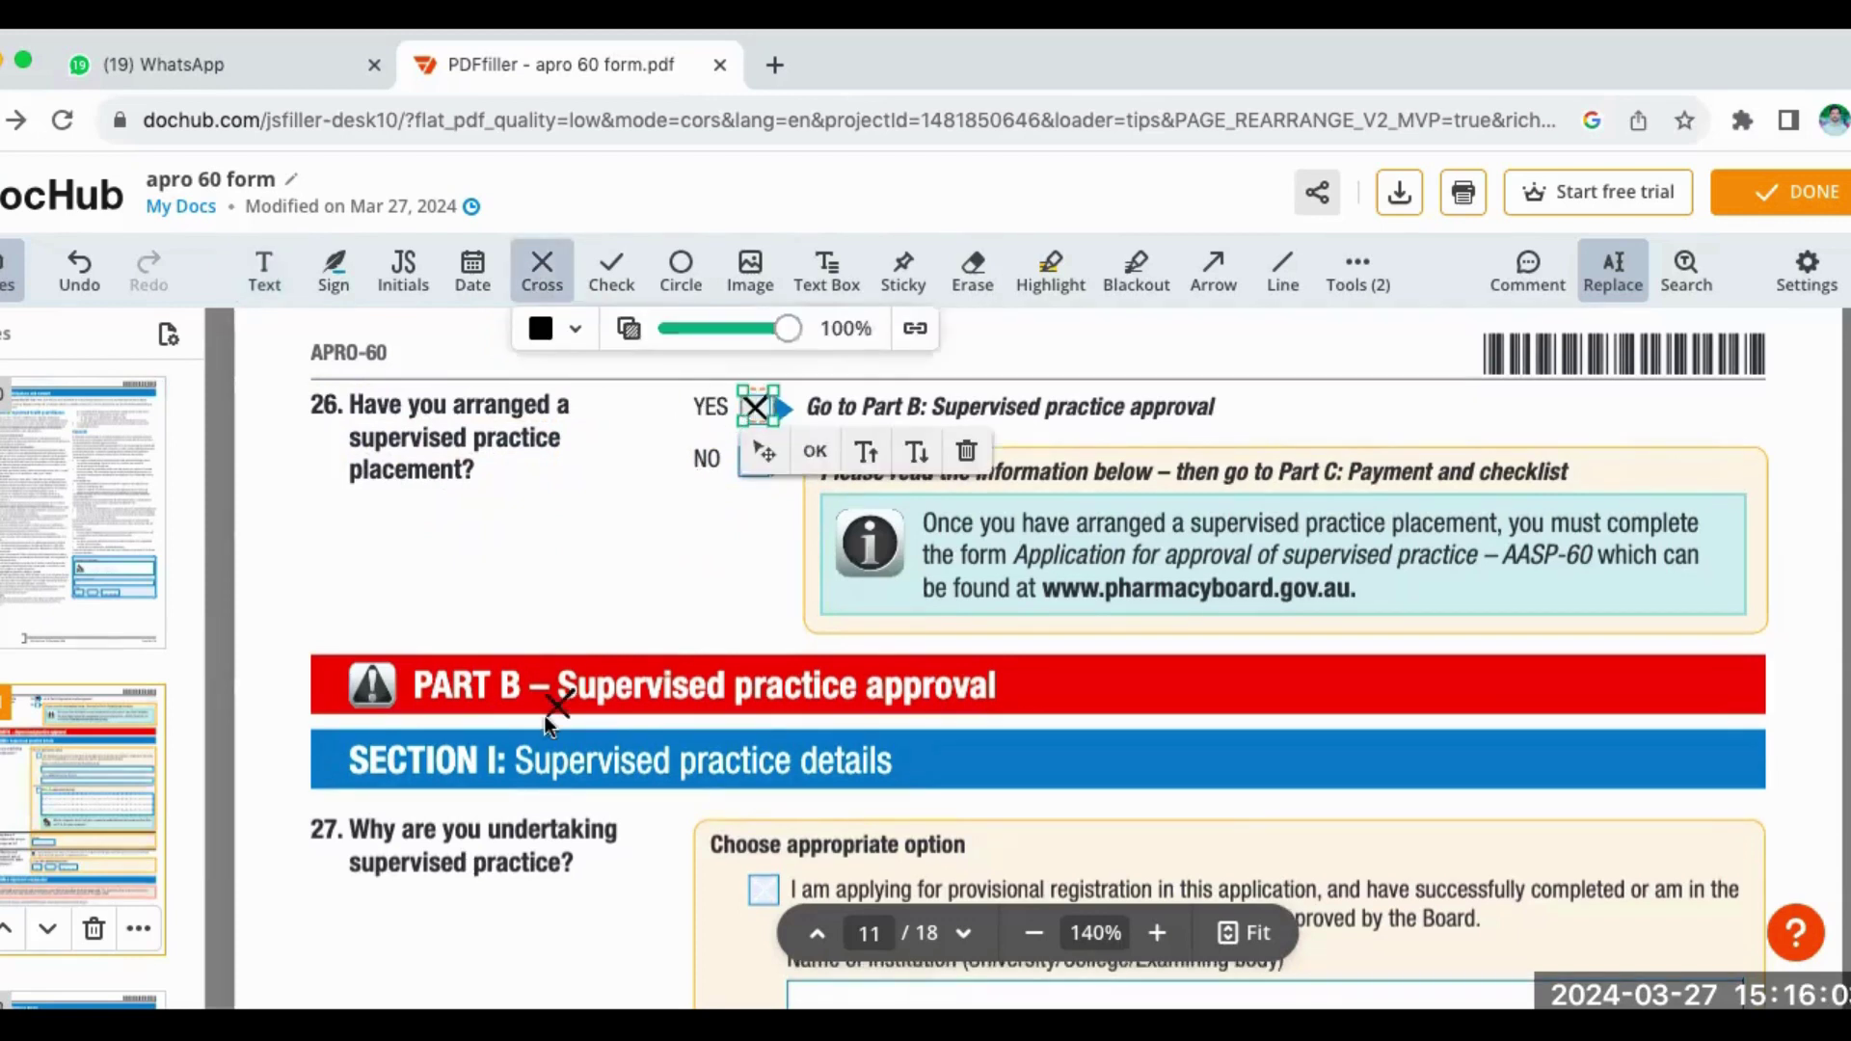
- Examine the Section I supervised practice questions 27 to 29 and the Section J applicant's declaration on page 11
scroll(1040, 656, down, 5)
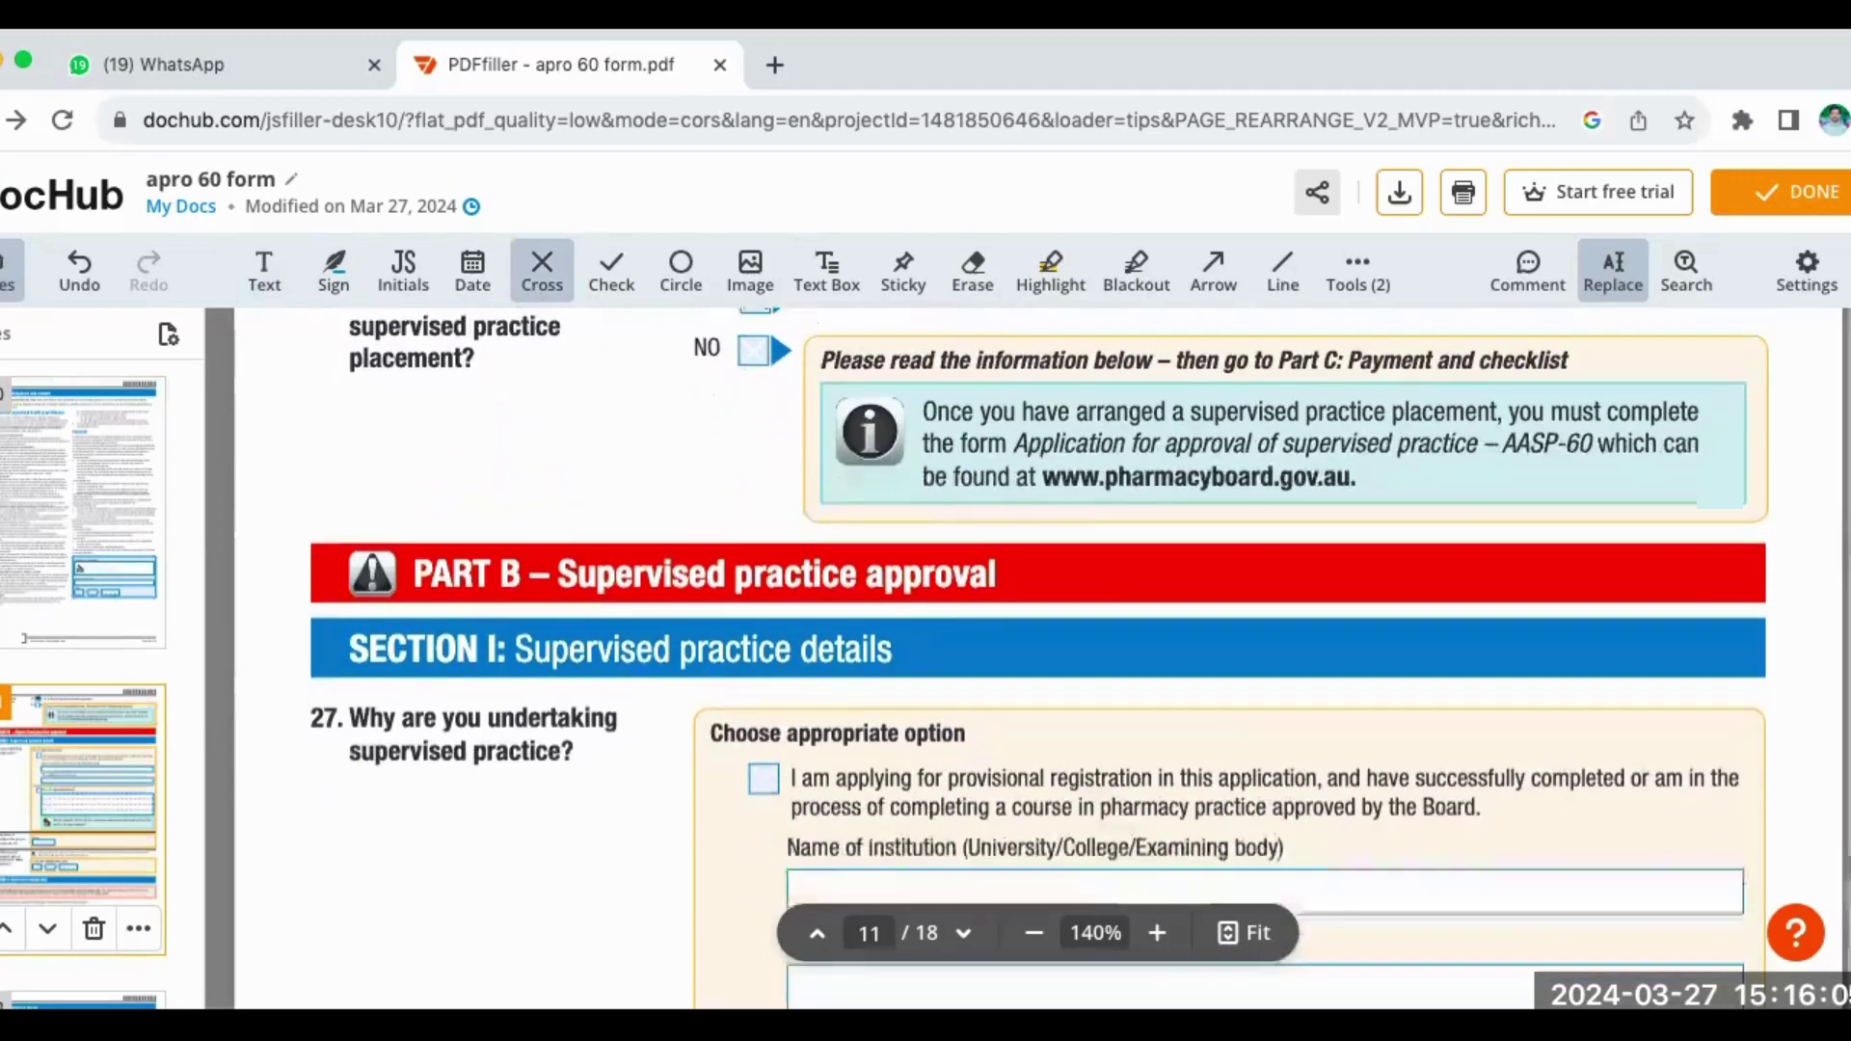
scroll(1039, 656, down, 2)
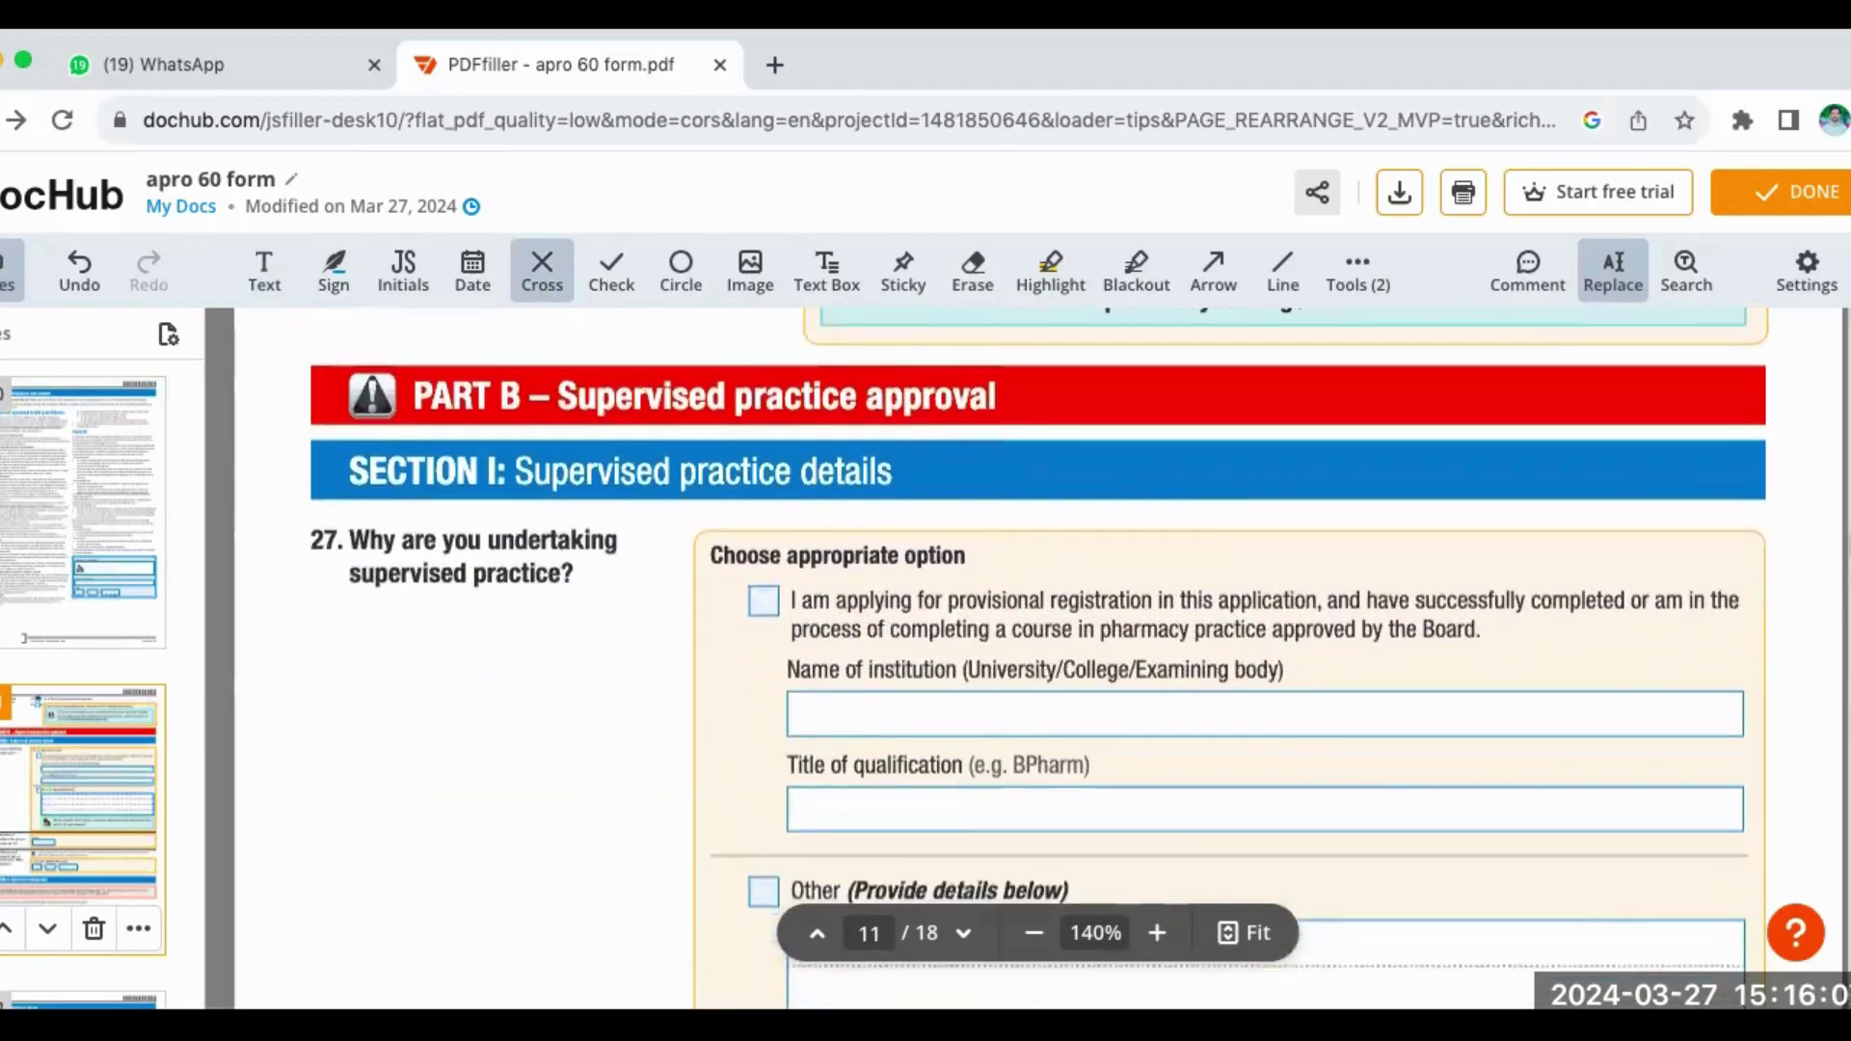
scroll(1040, 655, down, 1)
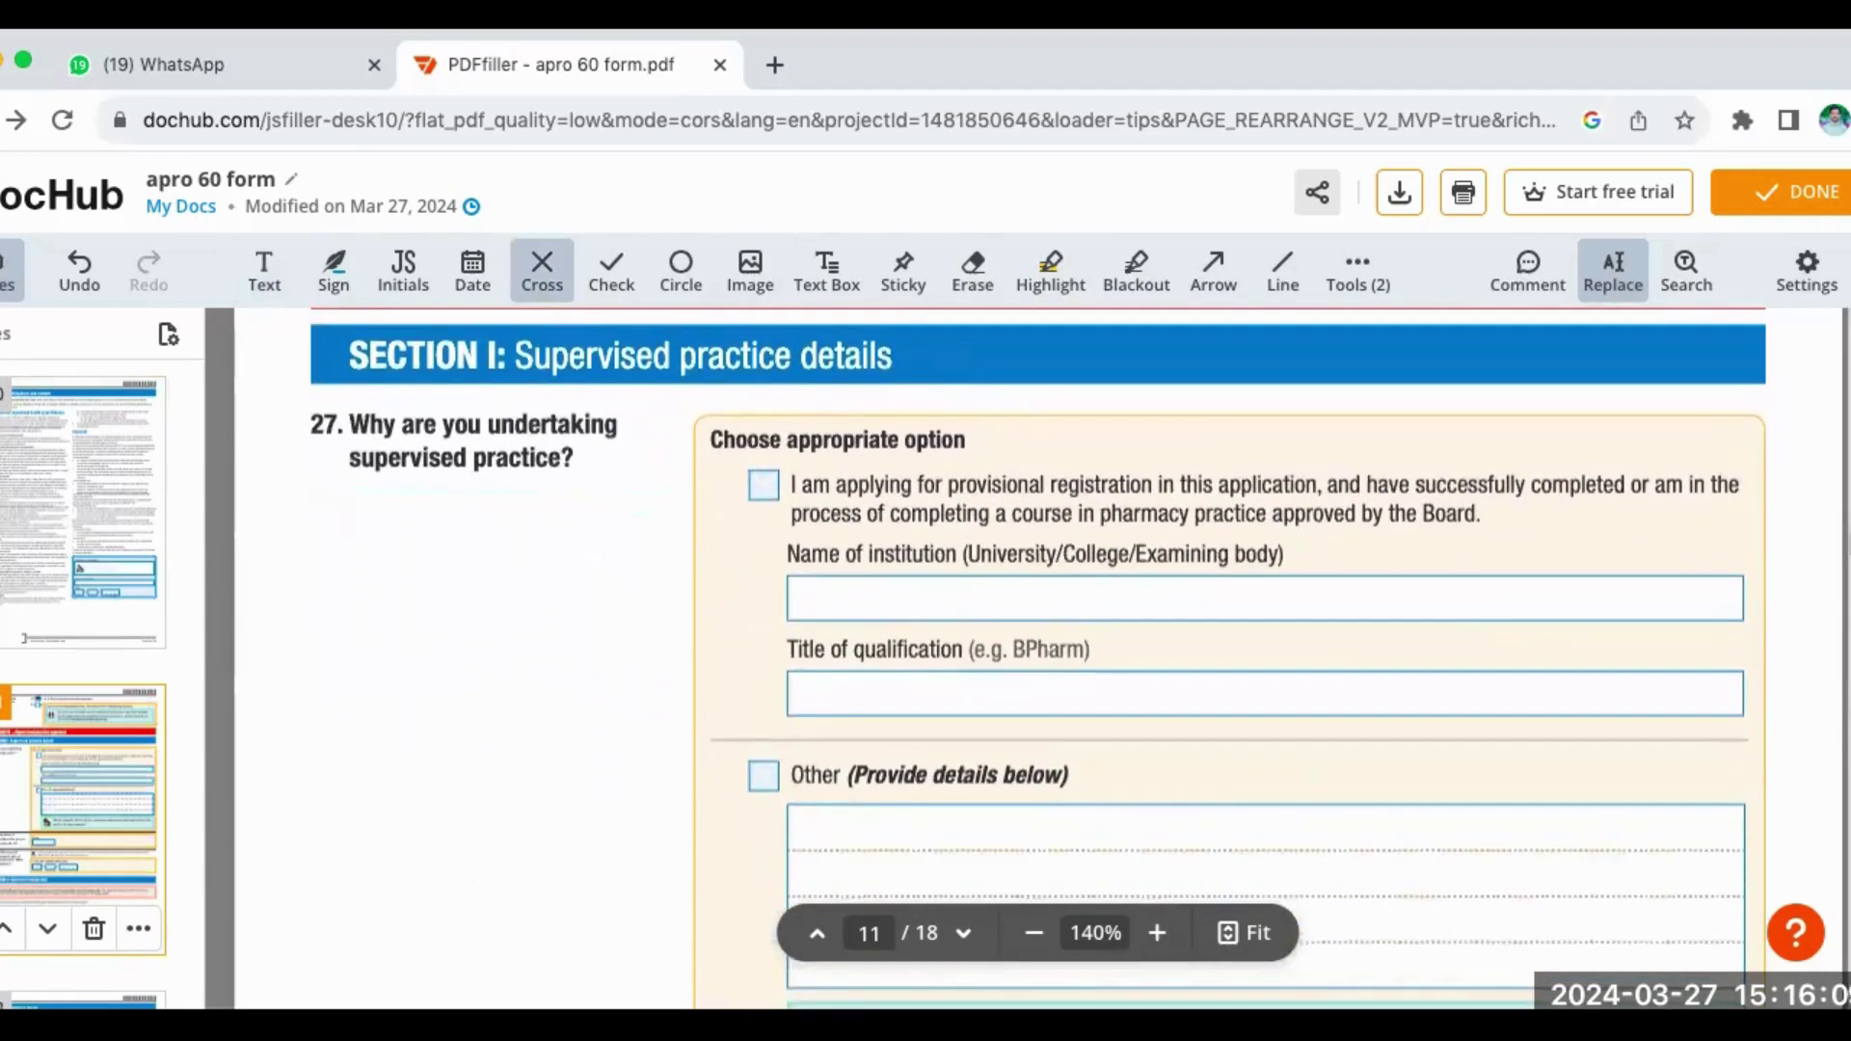
scroll(1039, 656, down, 2)
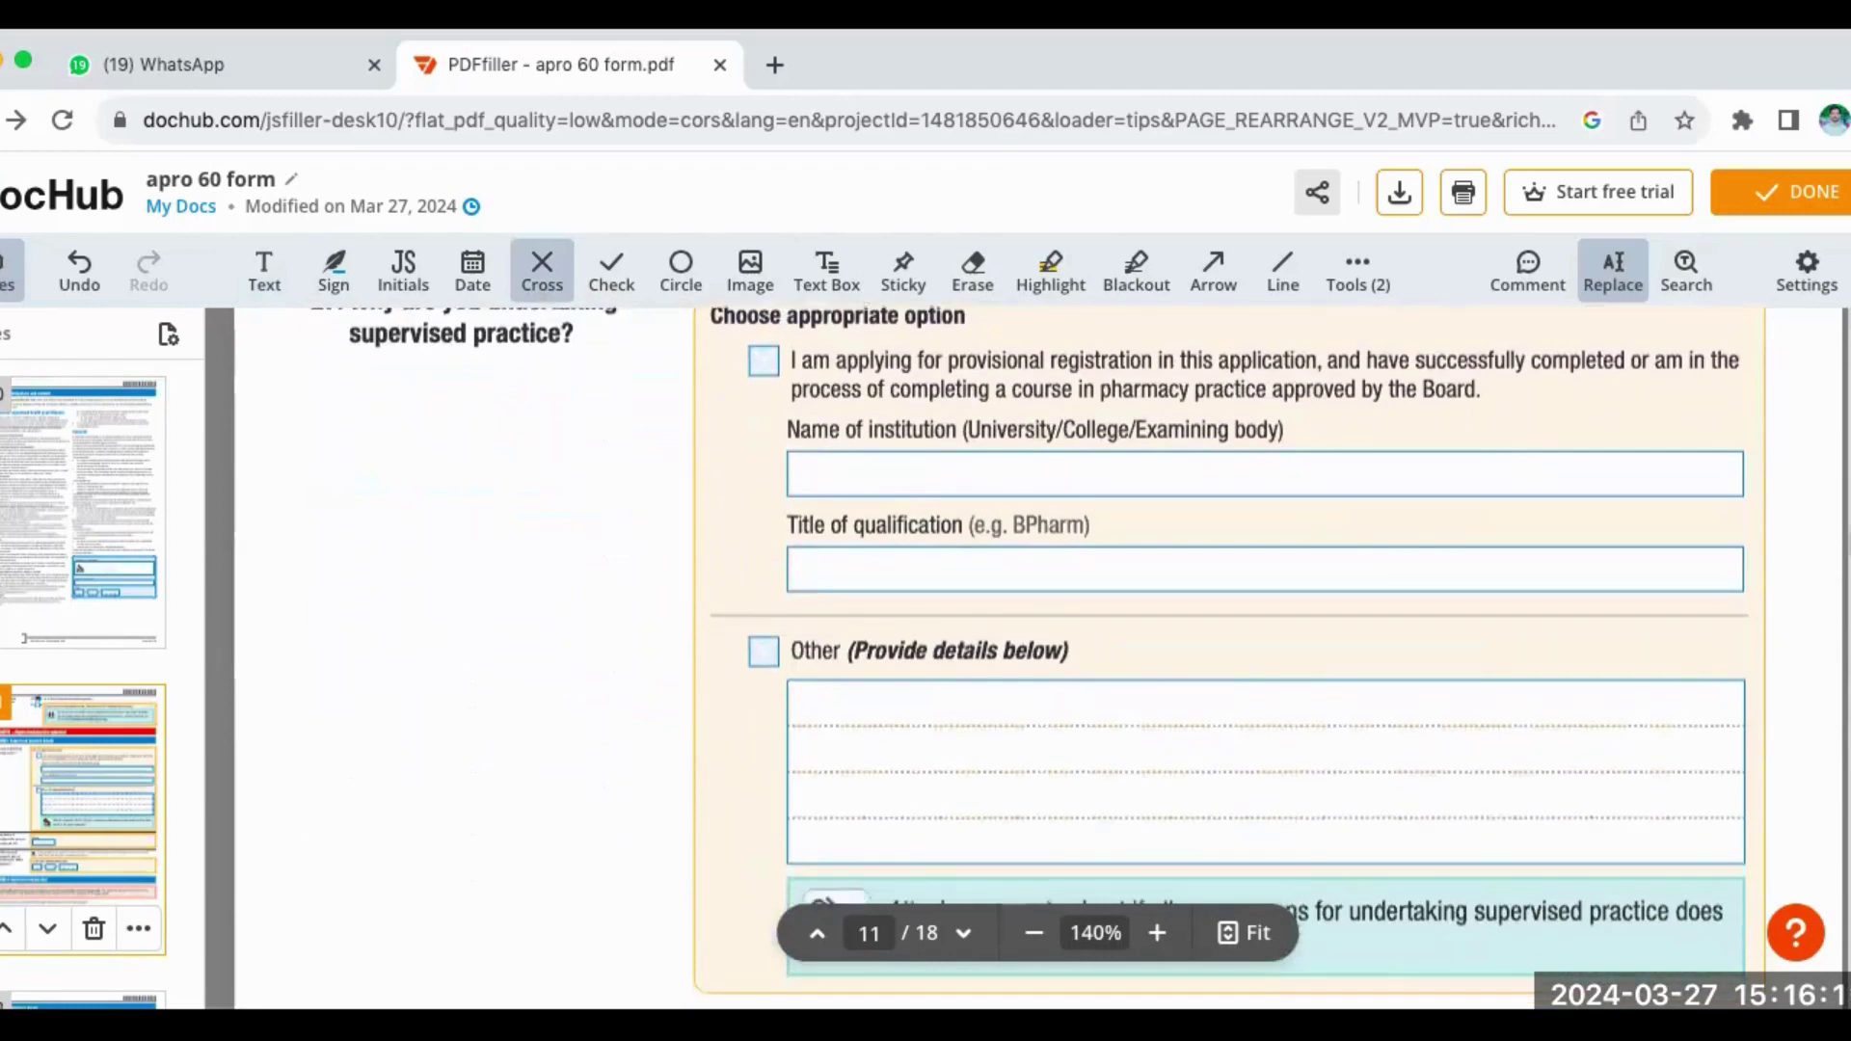
scroll(1039, 656, down, 5)
scroll(1040, 656, down, 1)
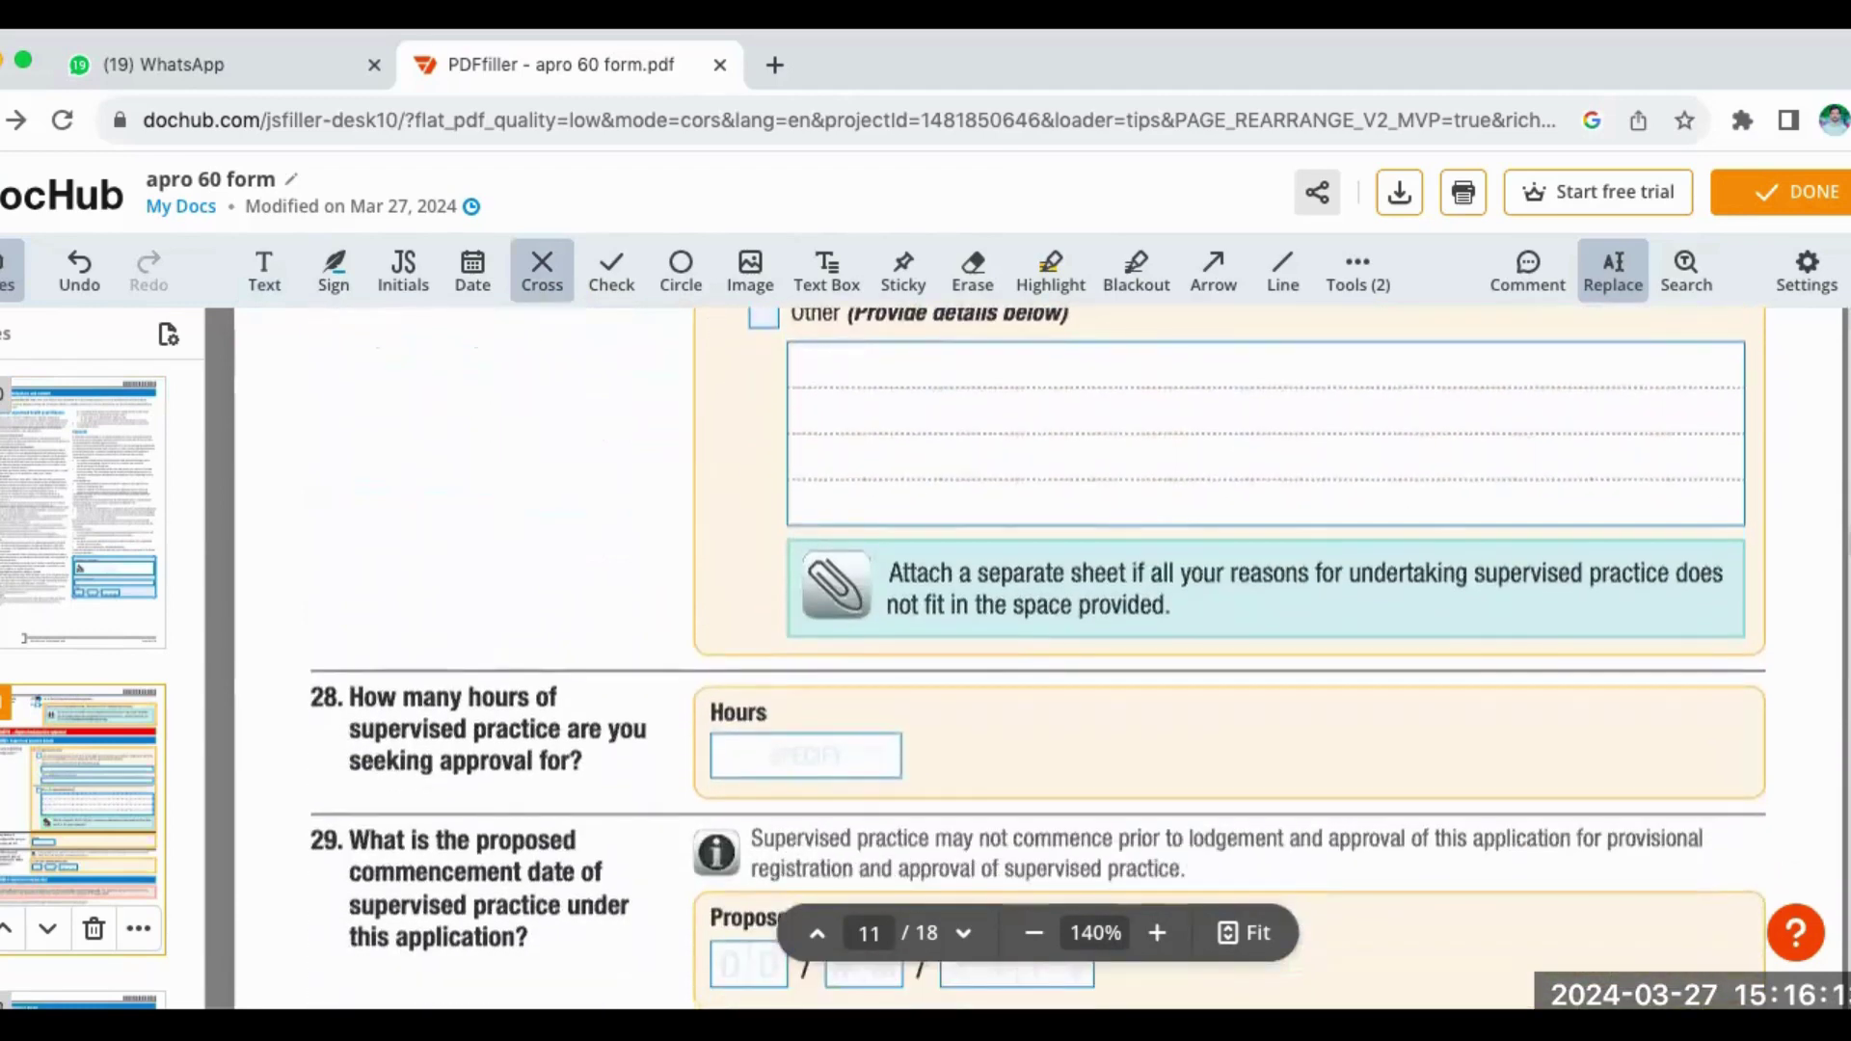
scroll(1039, 655, down, 10)
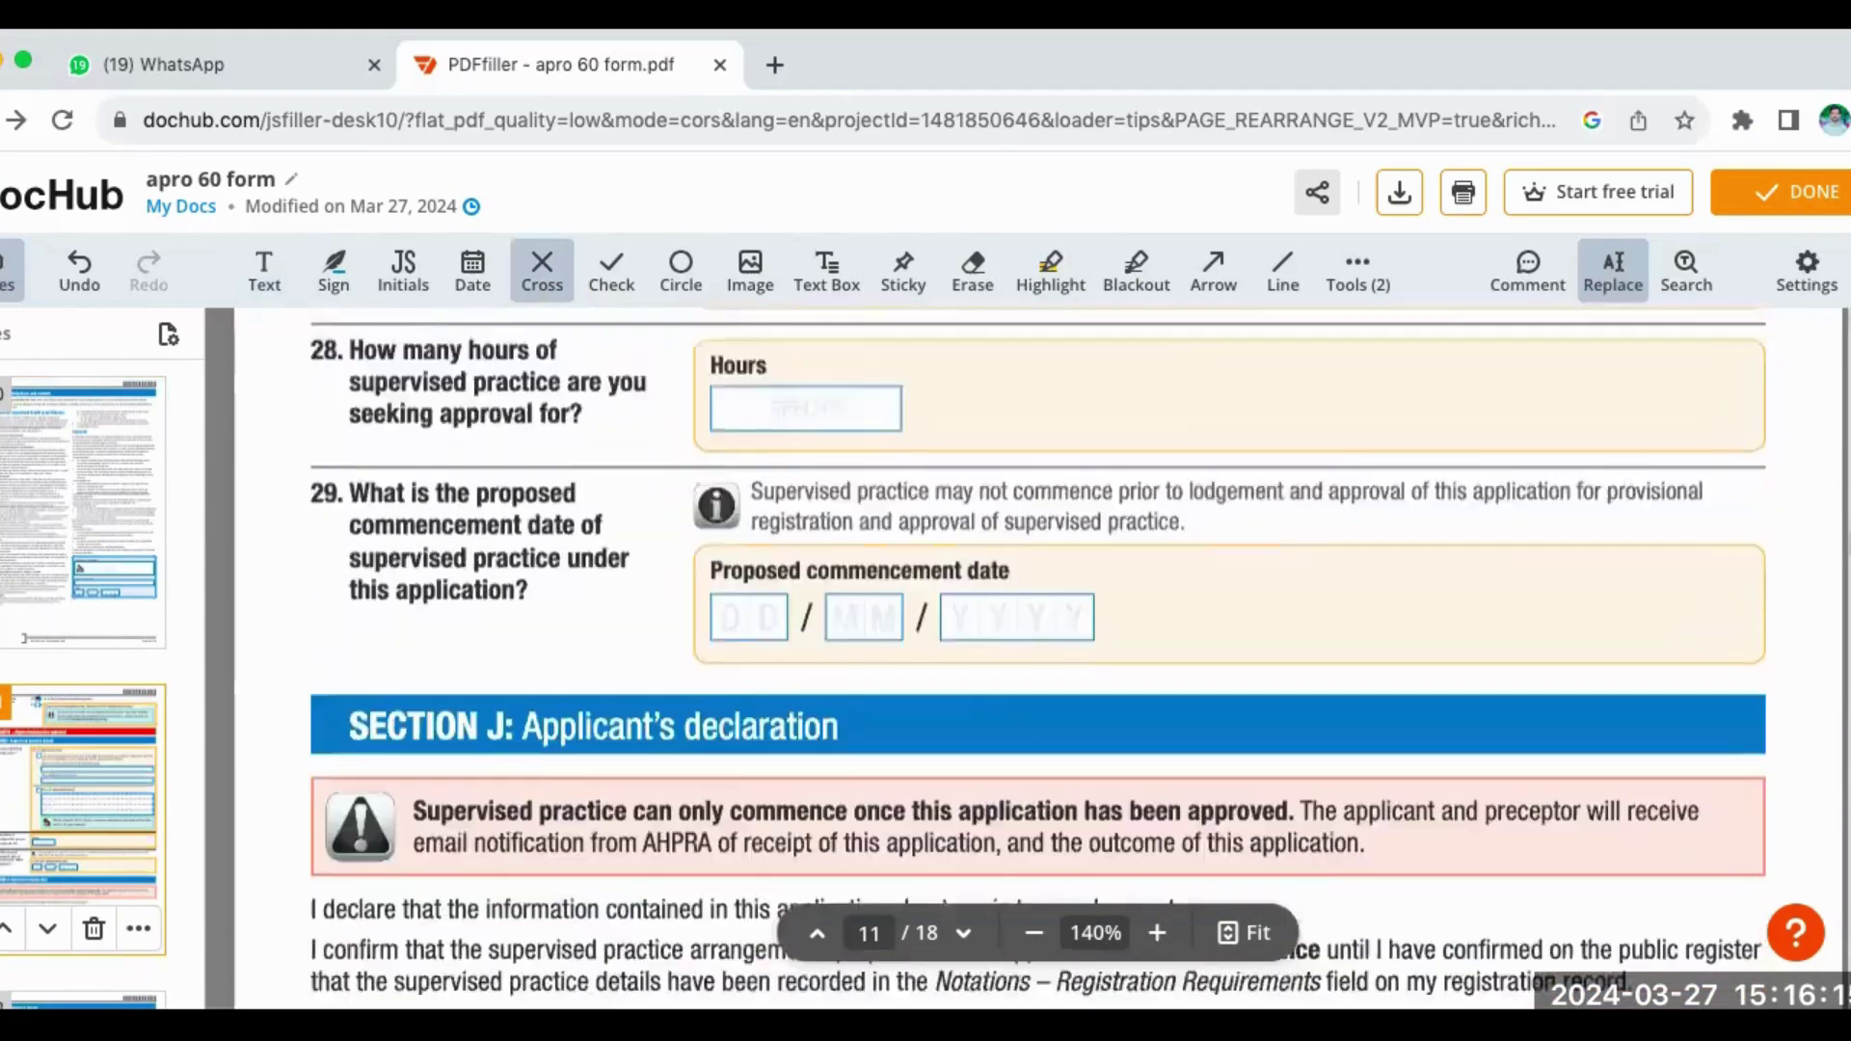
scroll(1040, 656, down, 3)
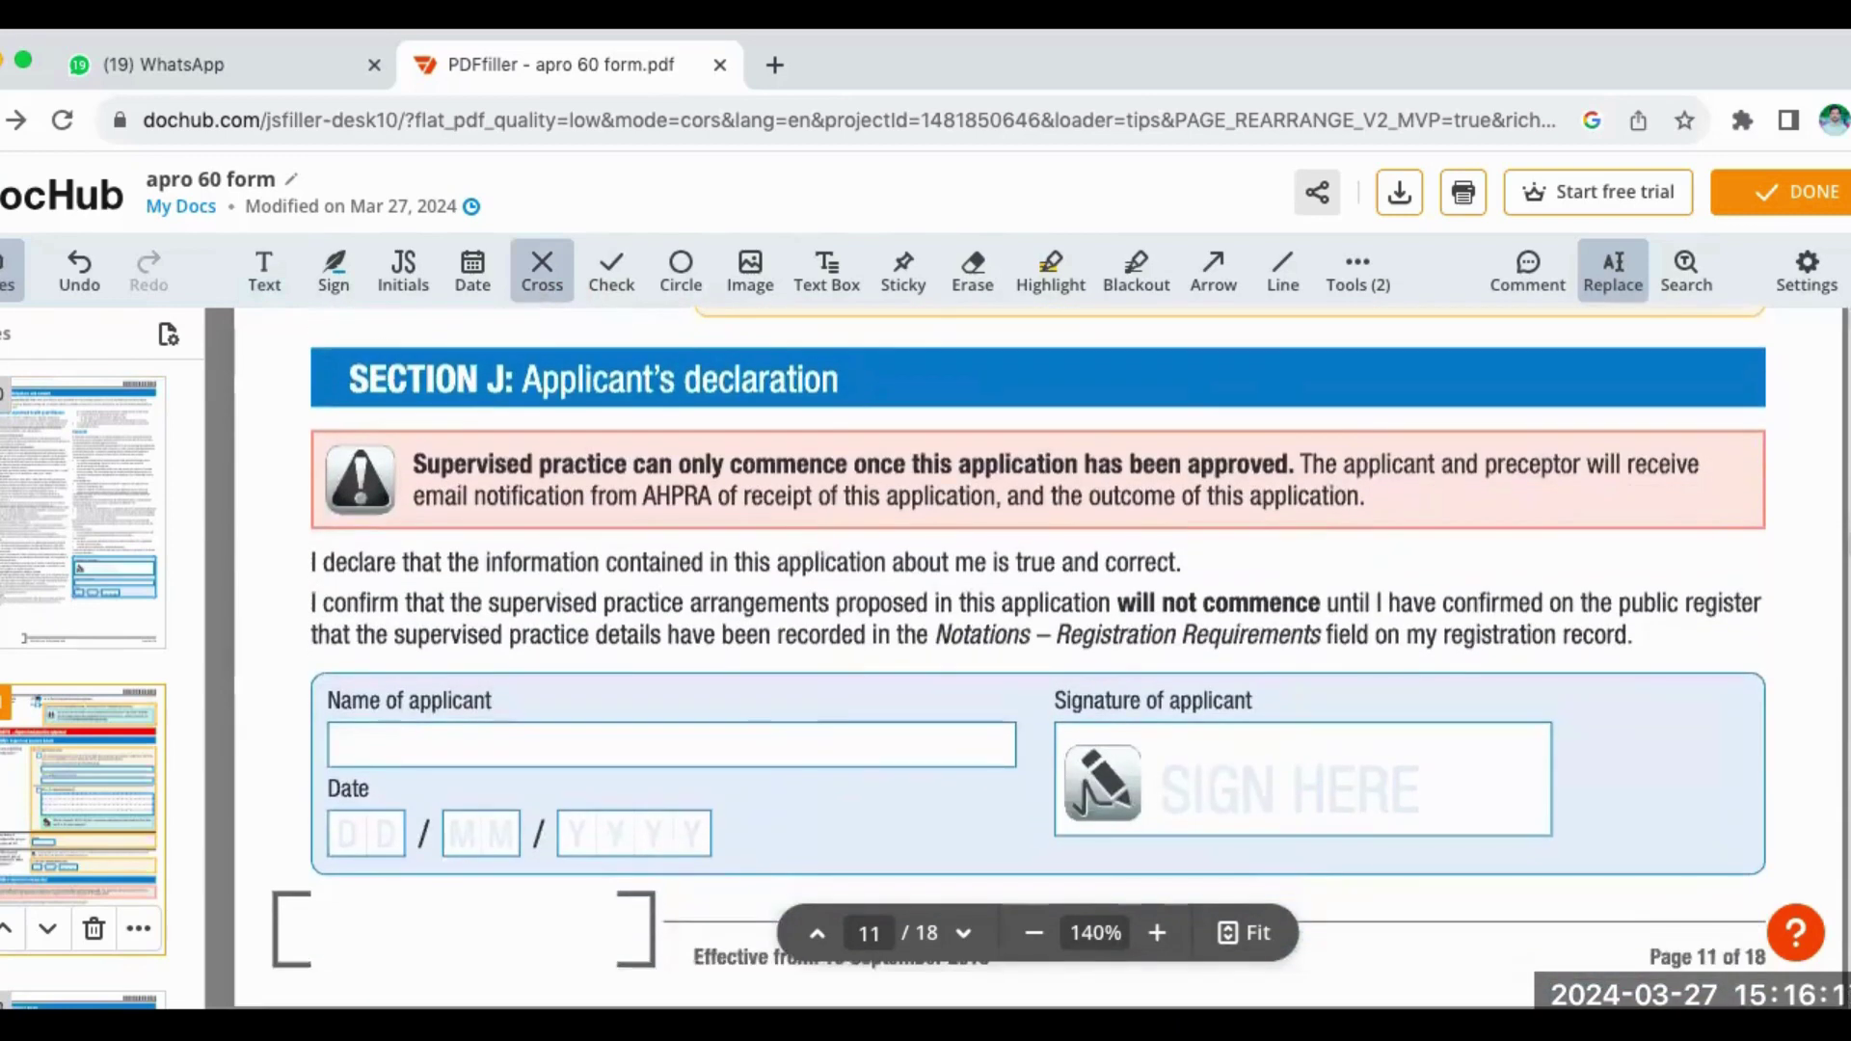
scroll(1040, 656, up, 1)
scroll(1040, 656, down, 1)
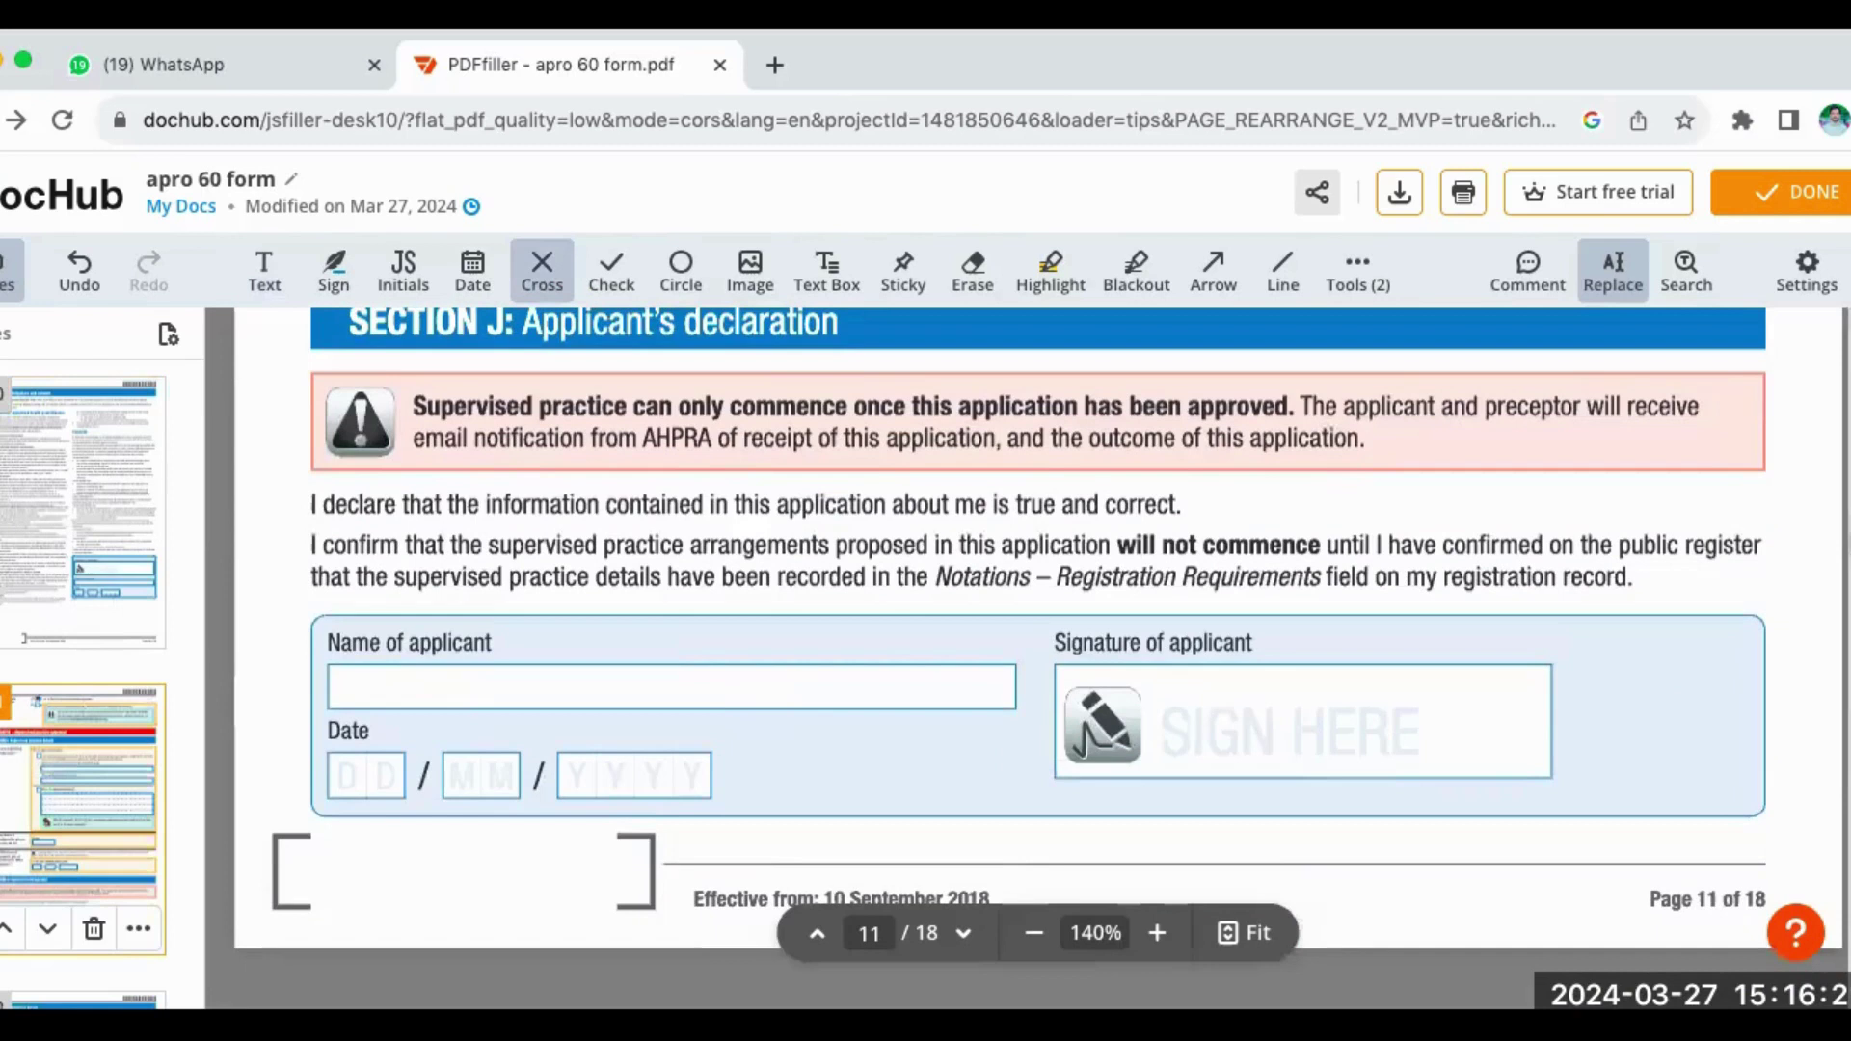
scroll(595, 521, down, 3)
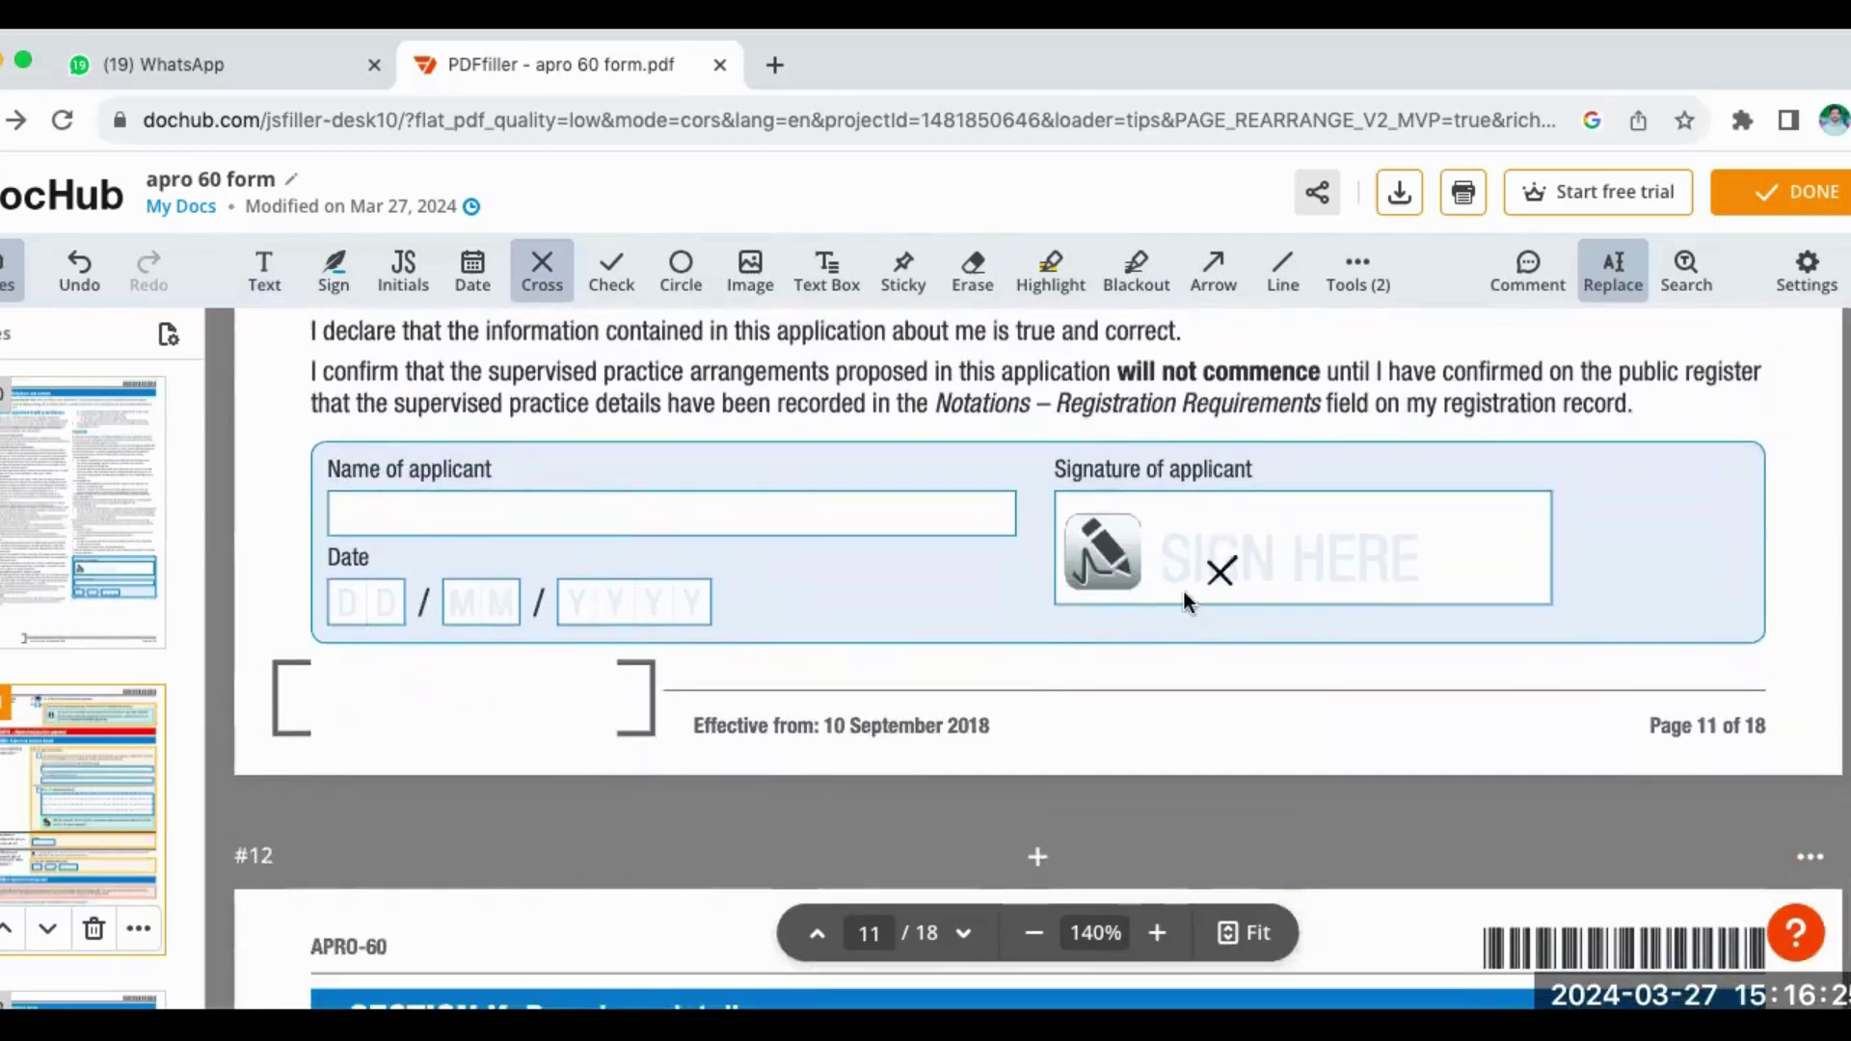
- Examine the Section K premises details on pages 12 and 13, from premises type through the pharmacist in charge's certification of compliance
scroll(1038, 659, down, 10)
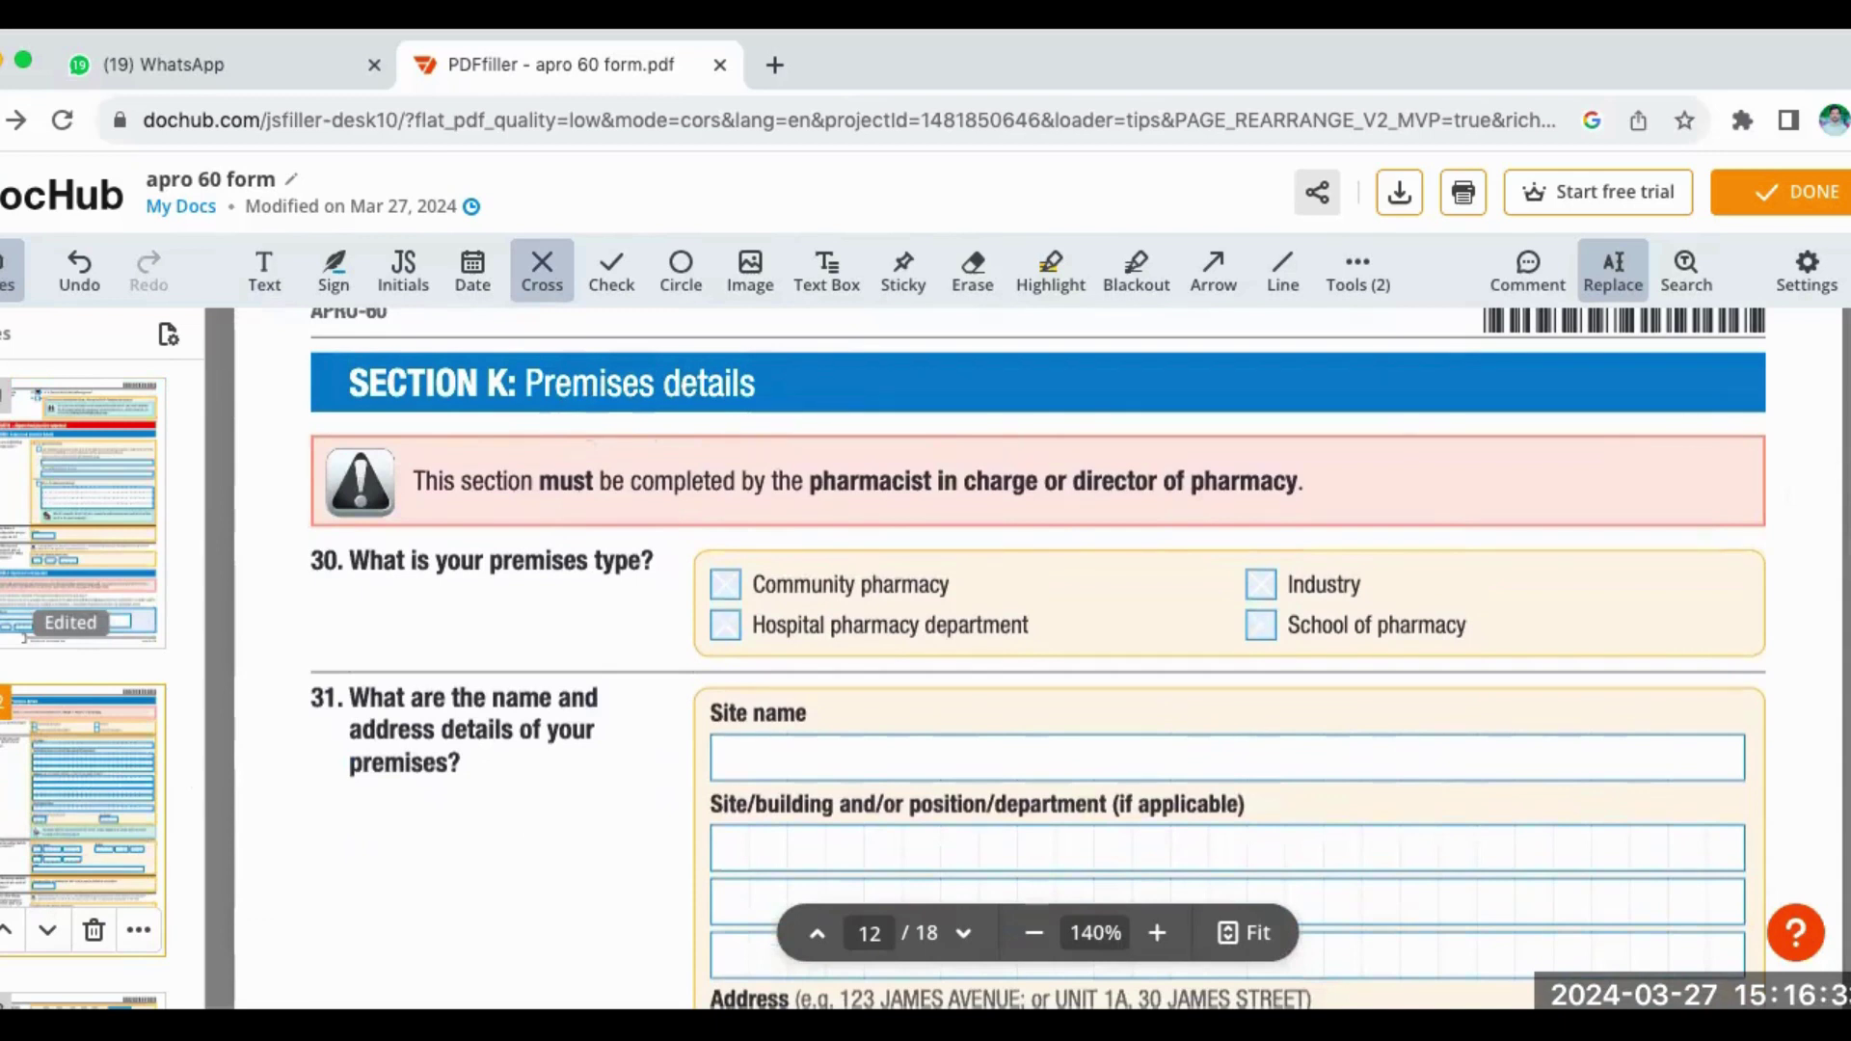
scroll(1038, 659, down, 4)
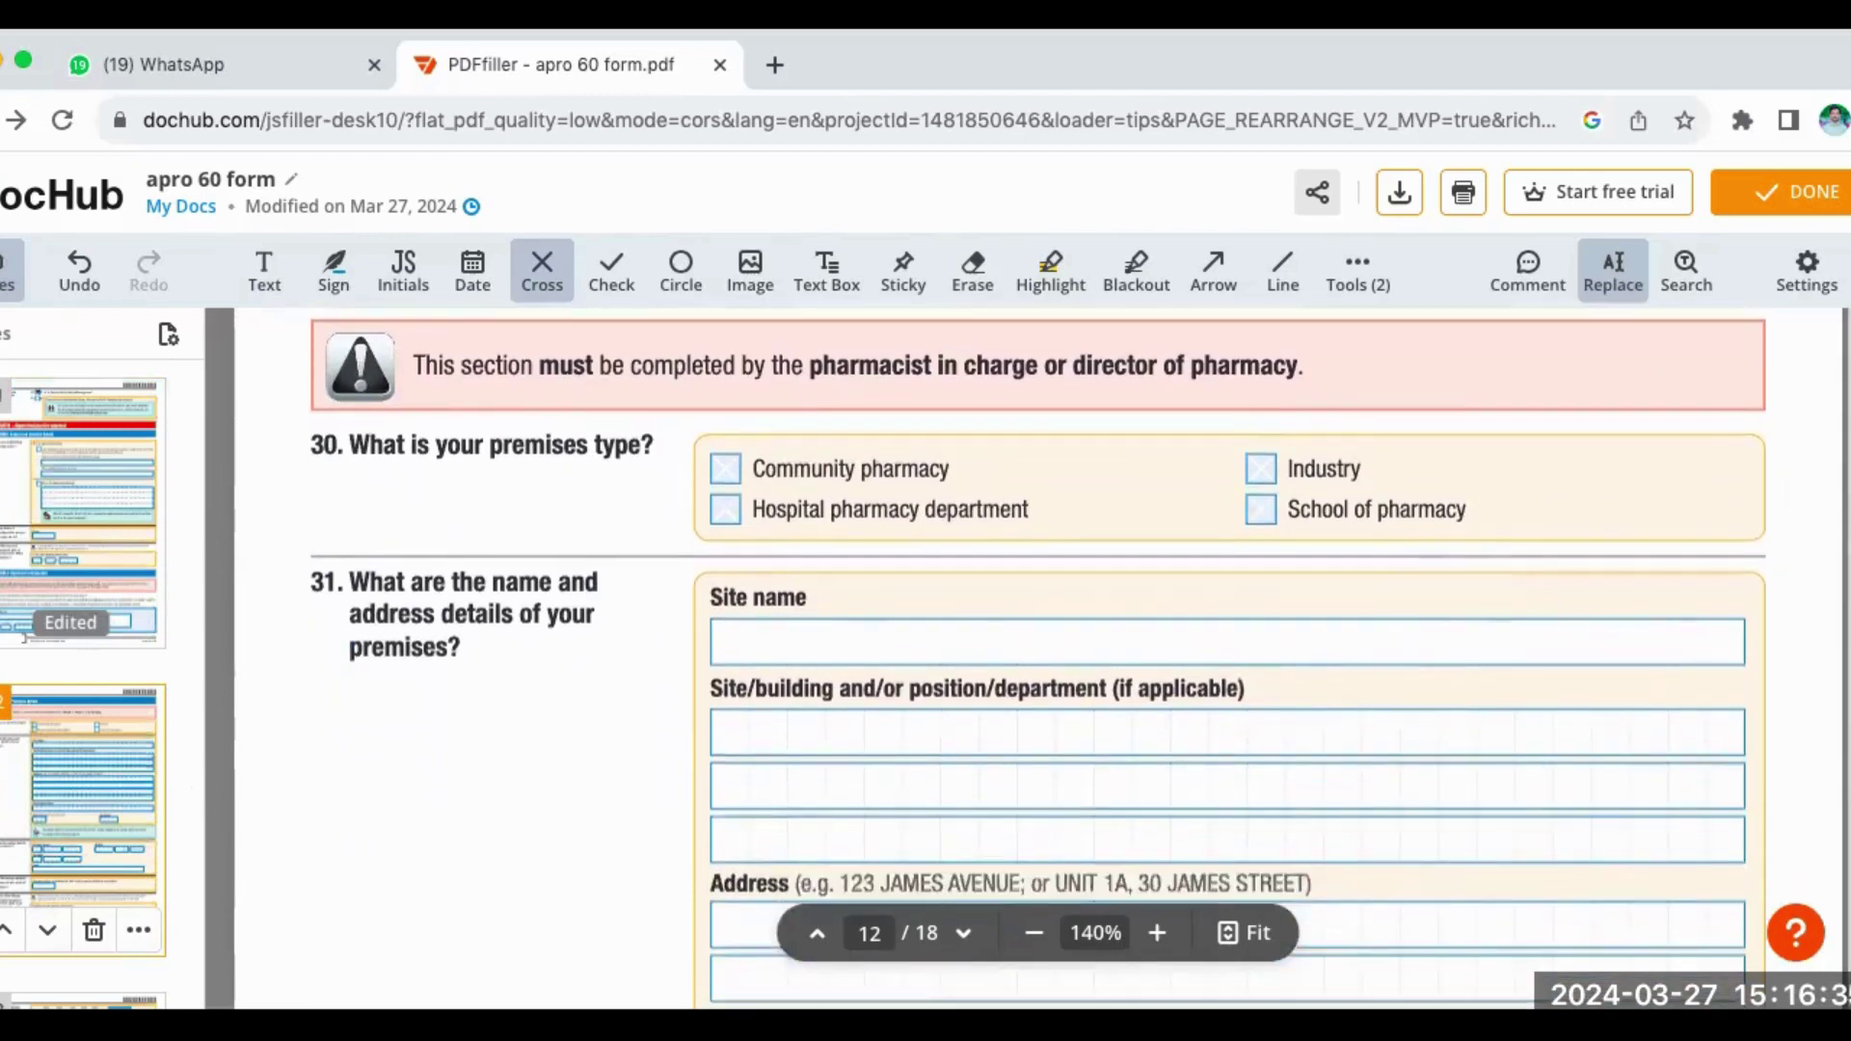
scroll(1038, 659, down, 7)
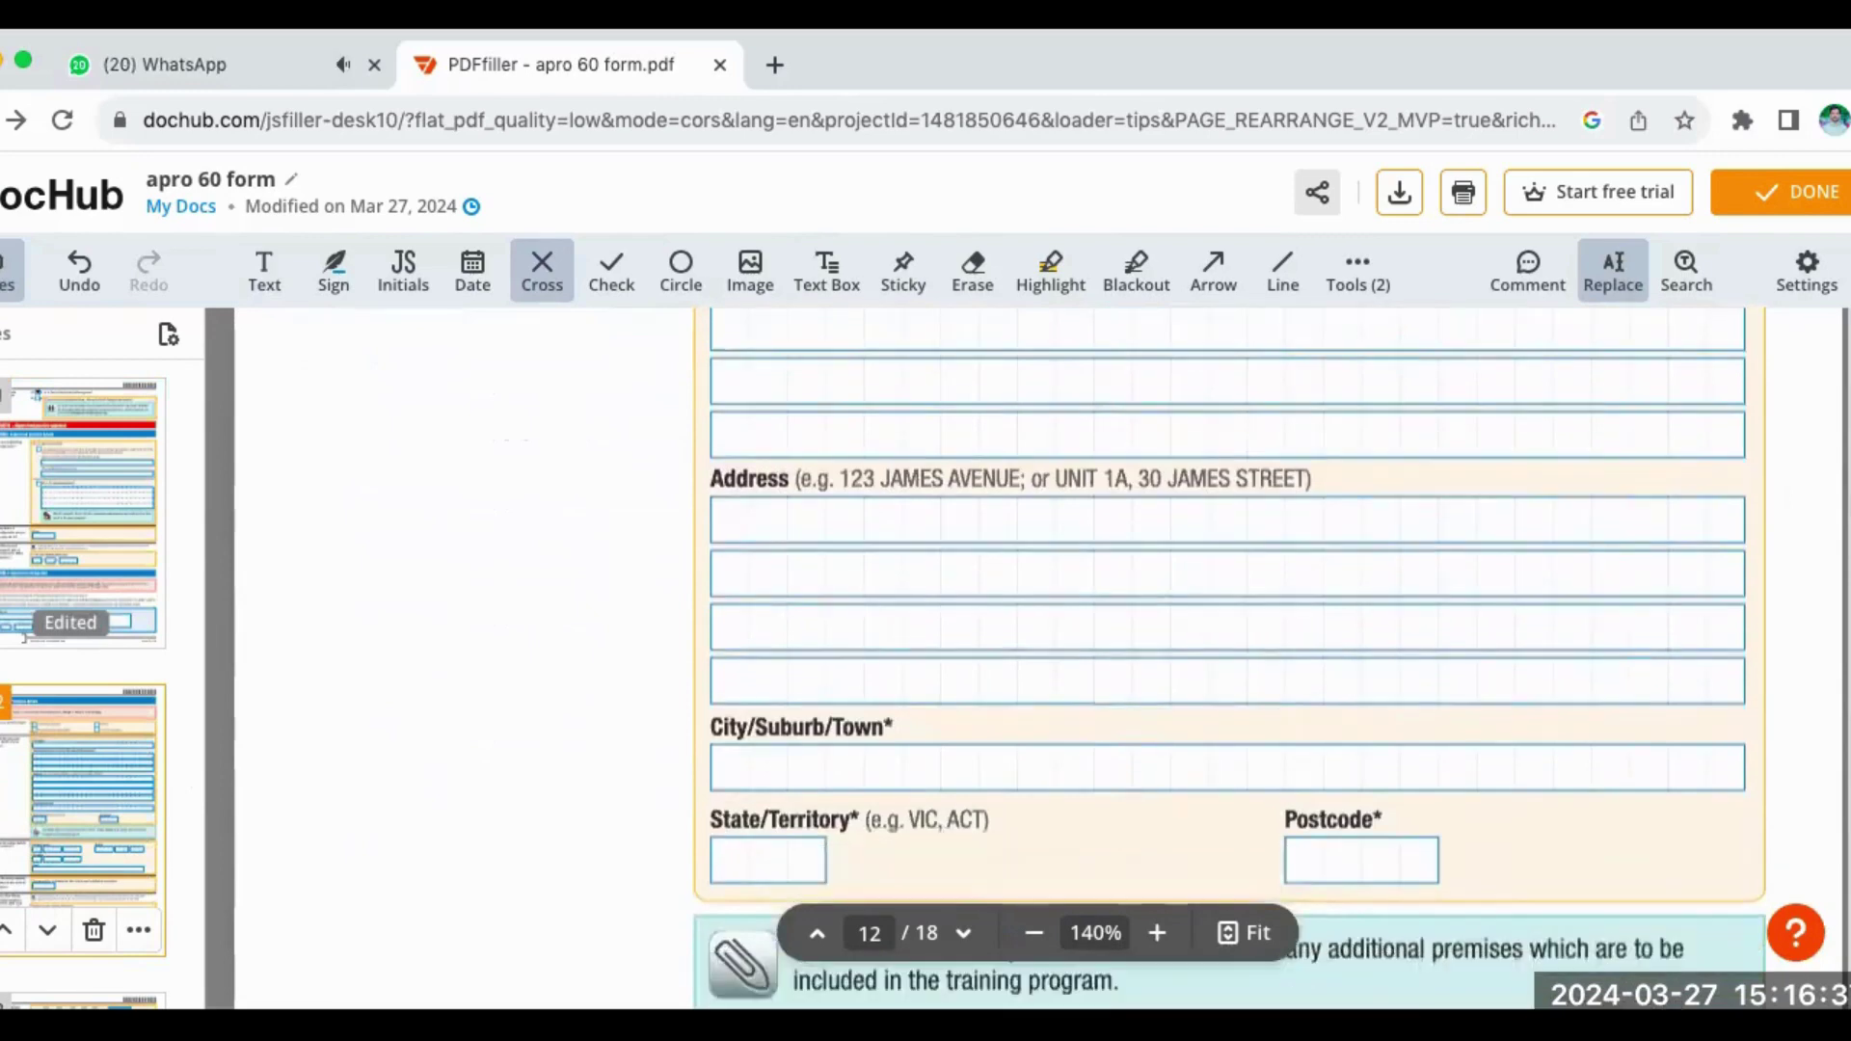
scroll(1039, 659, down, 12)
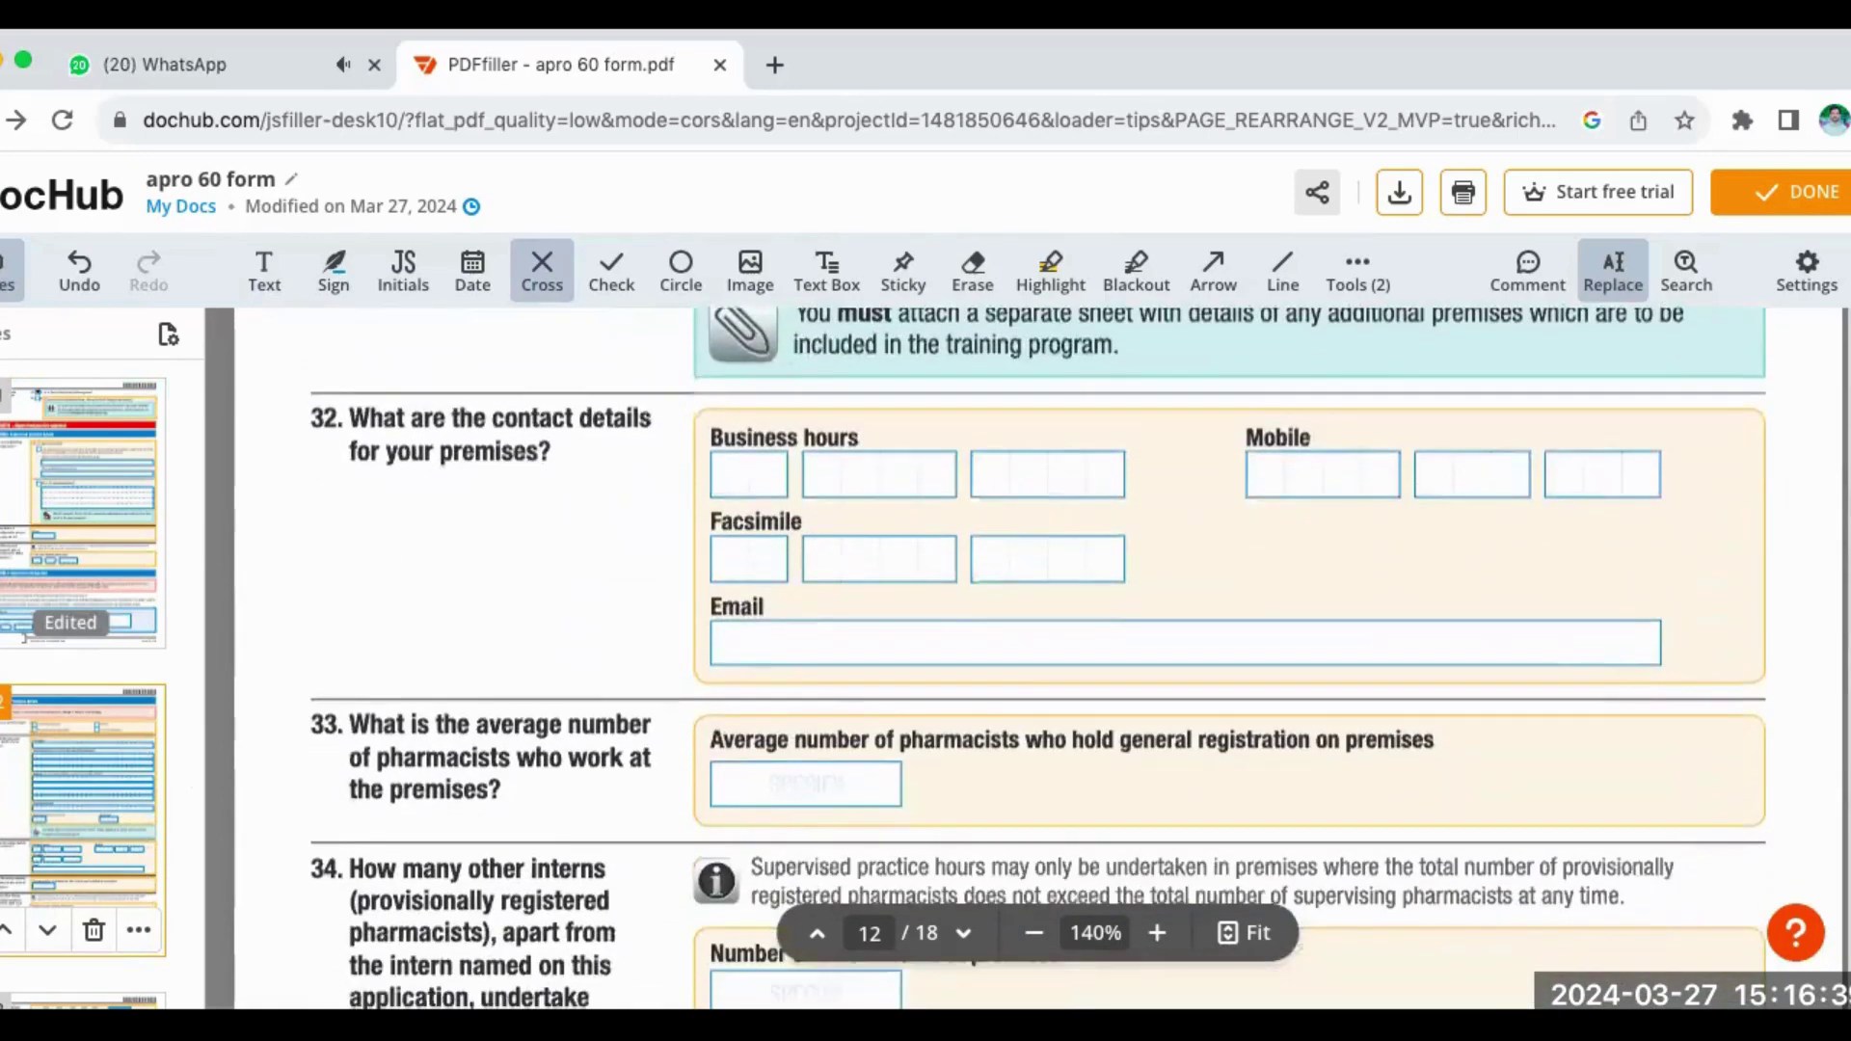
scroll(1038, 658, down, 8)
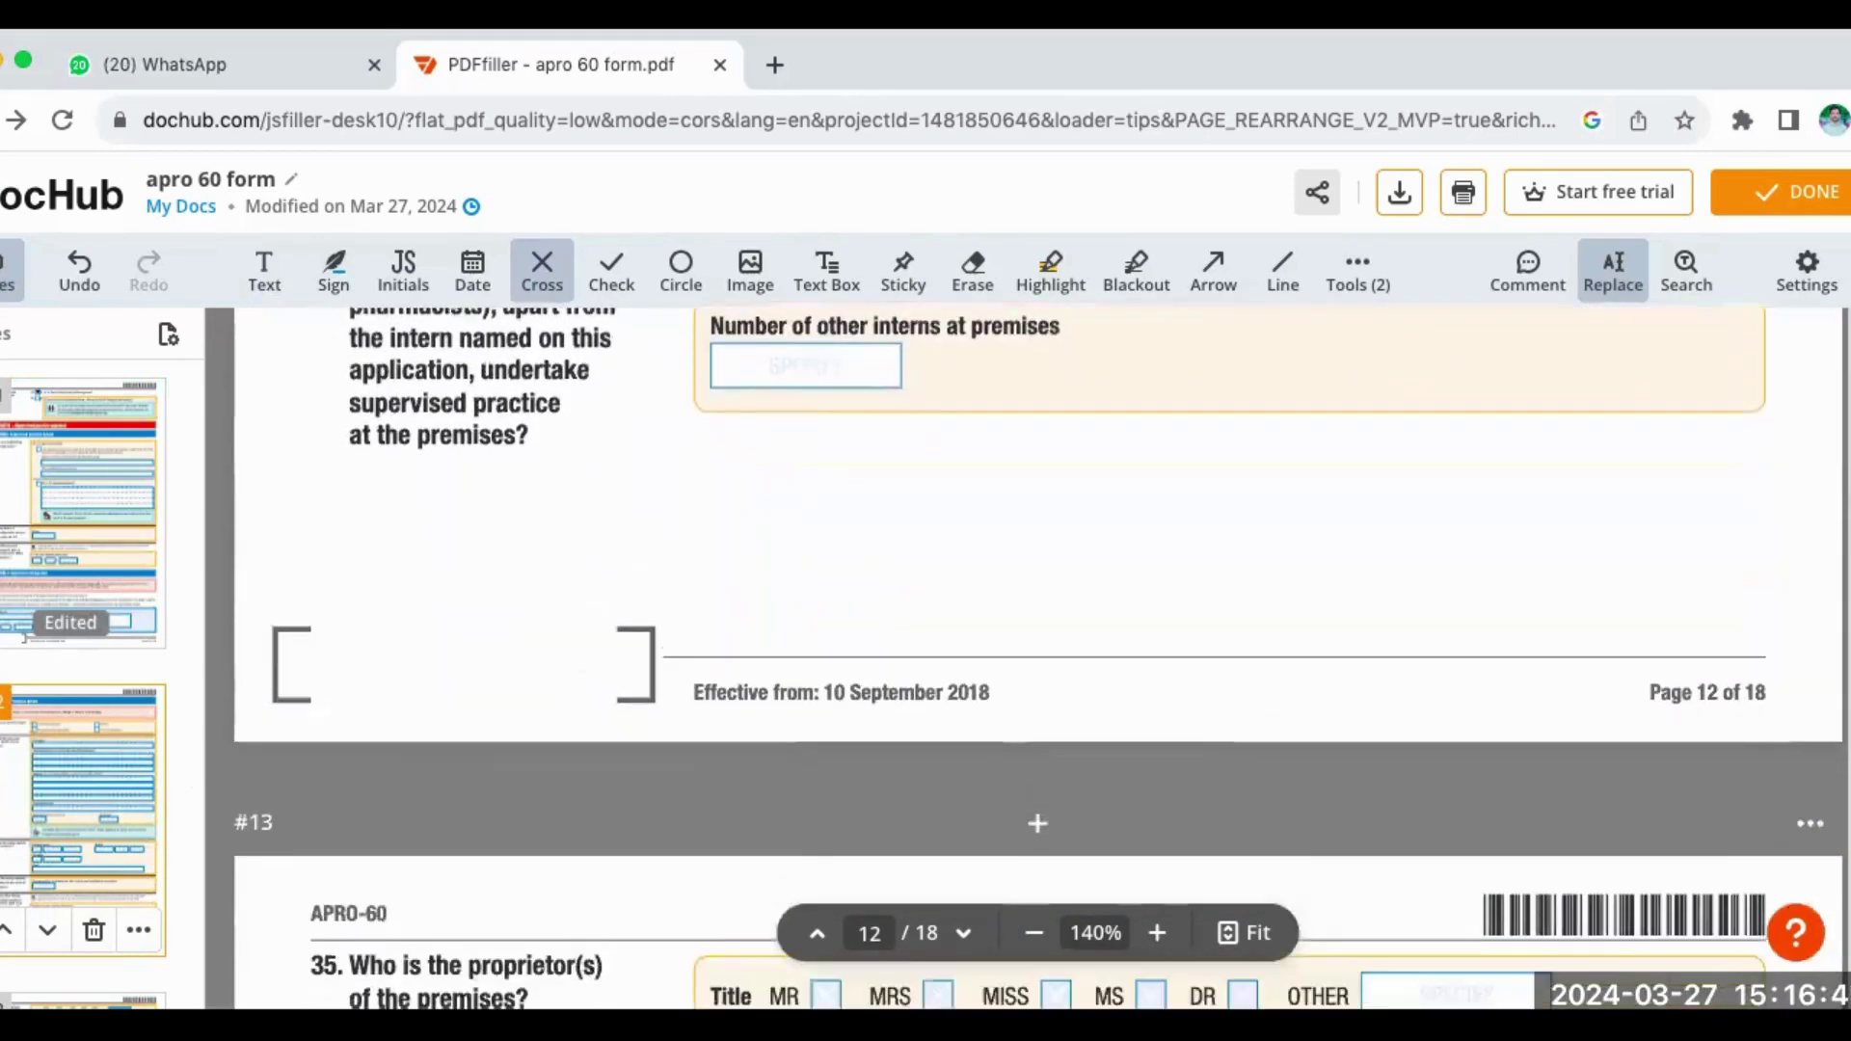
scroll(1038, 658, down, 6)
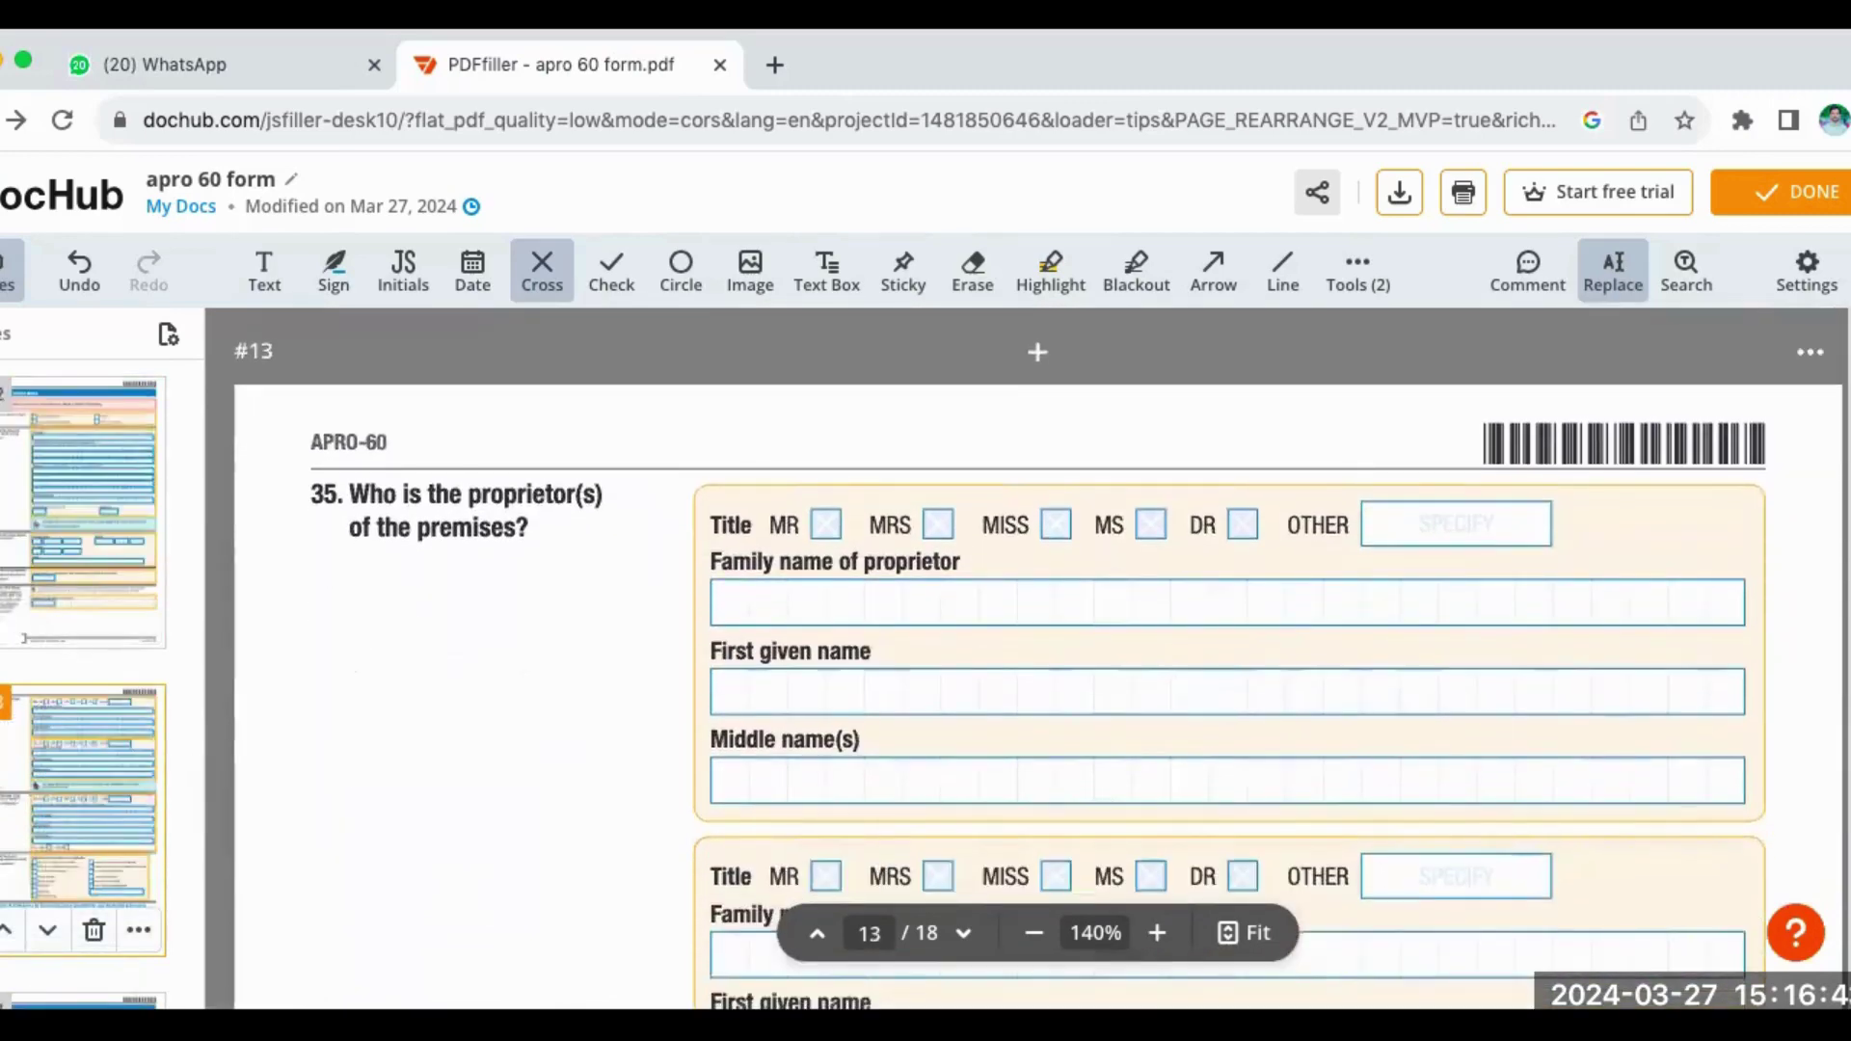
scroll(1038, 658, down, 10)
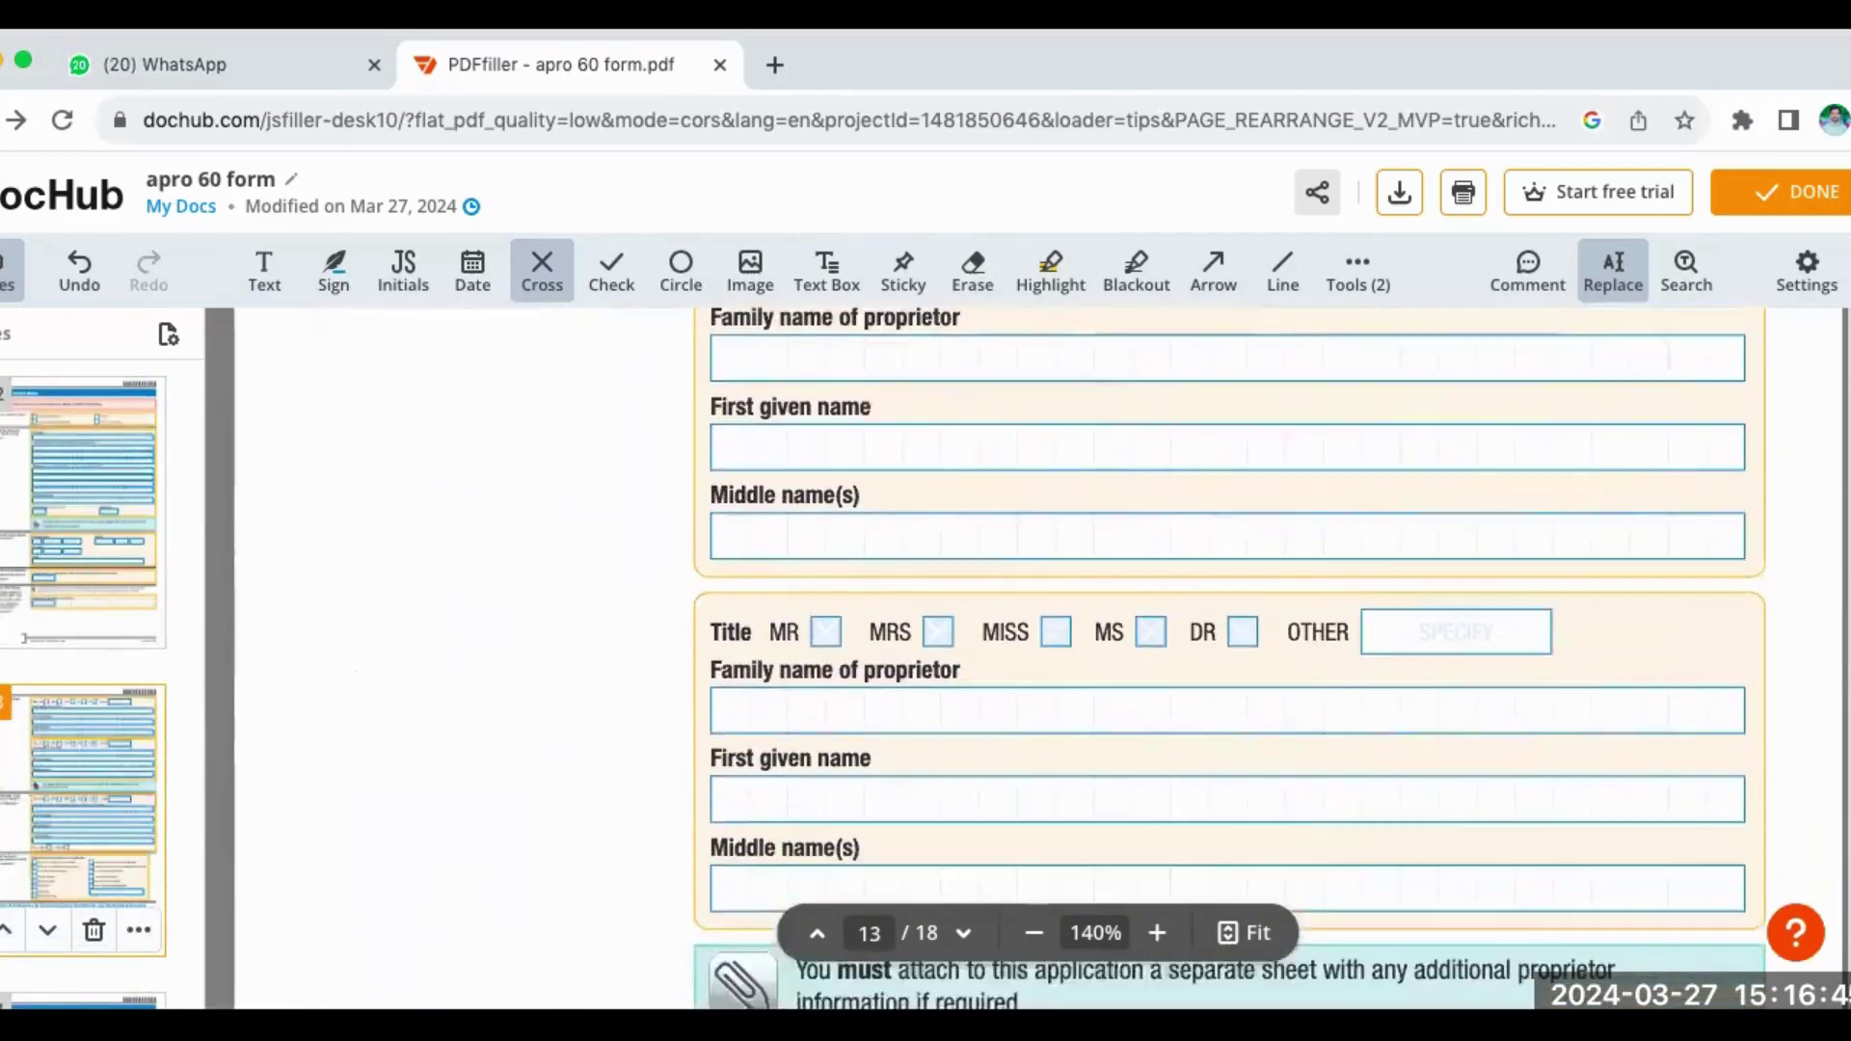
scroll(1039, 659, down, 12)
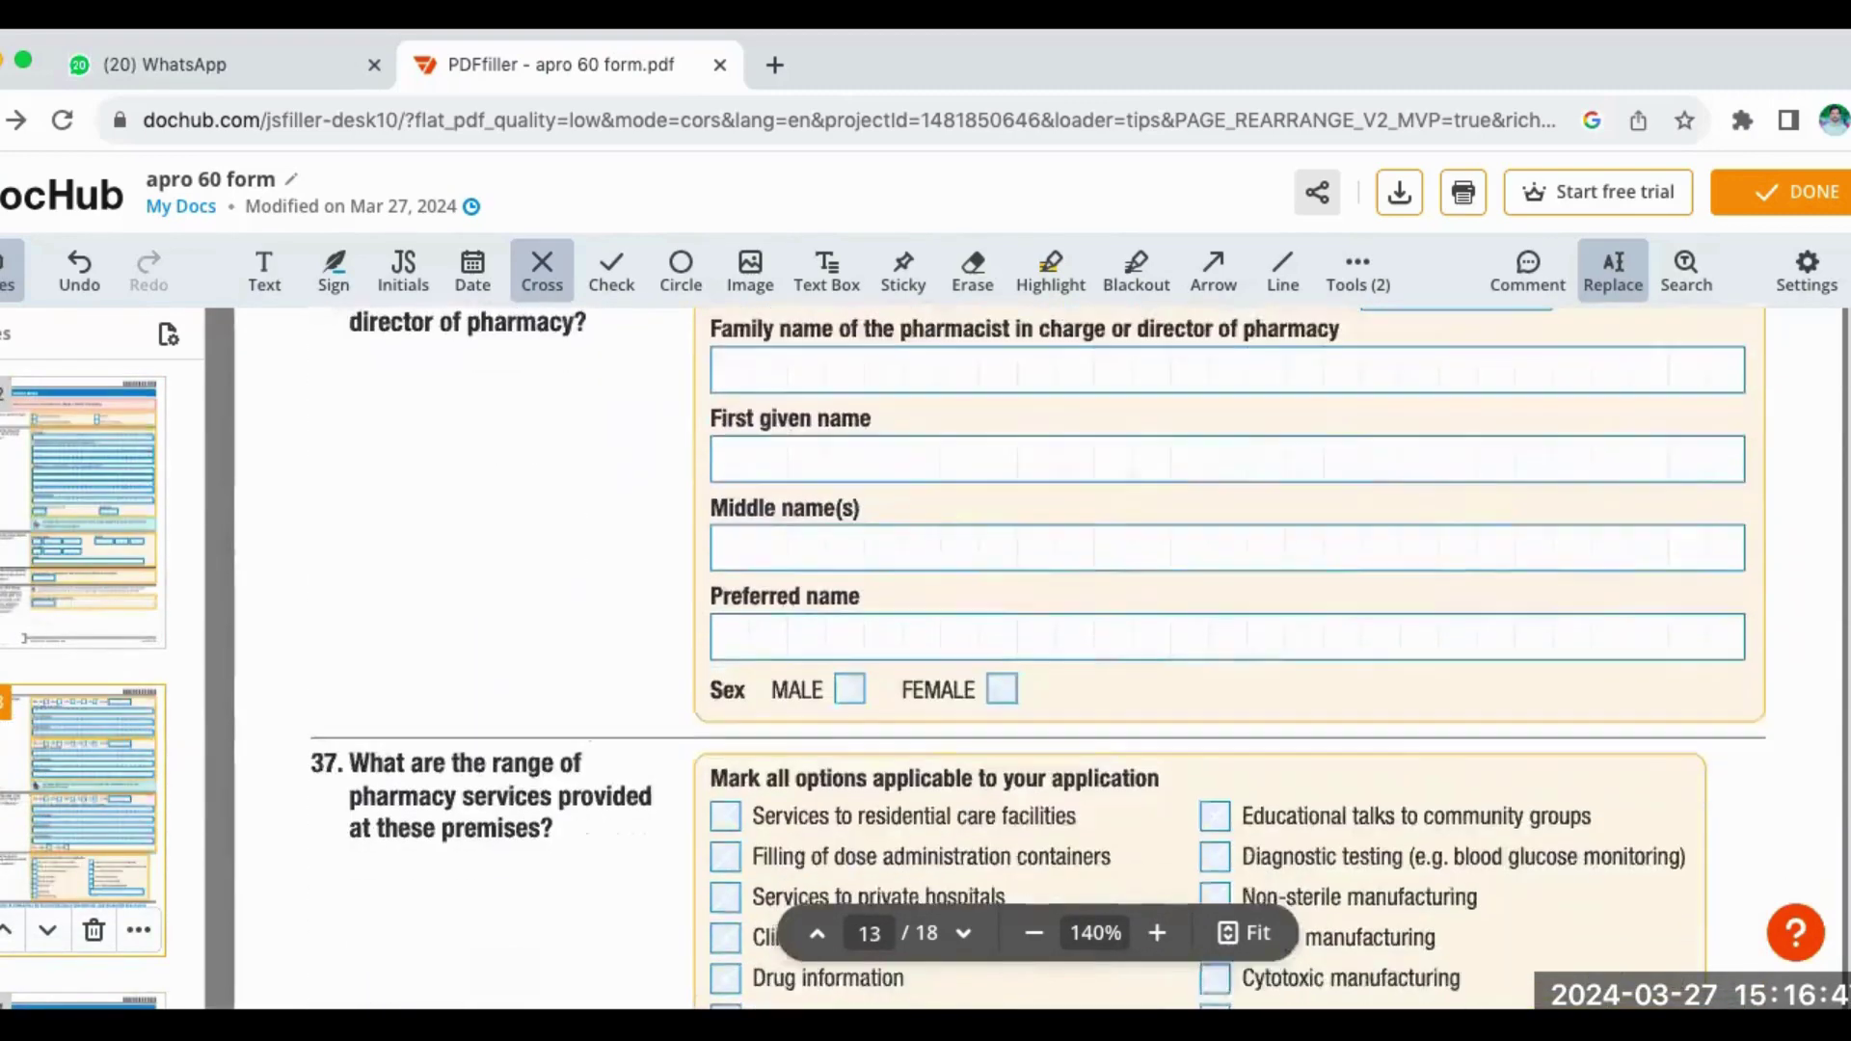
scroll(1038, 658, down, 8)
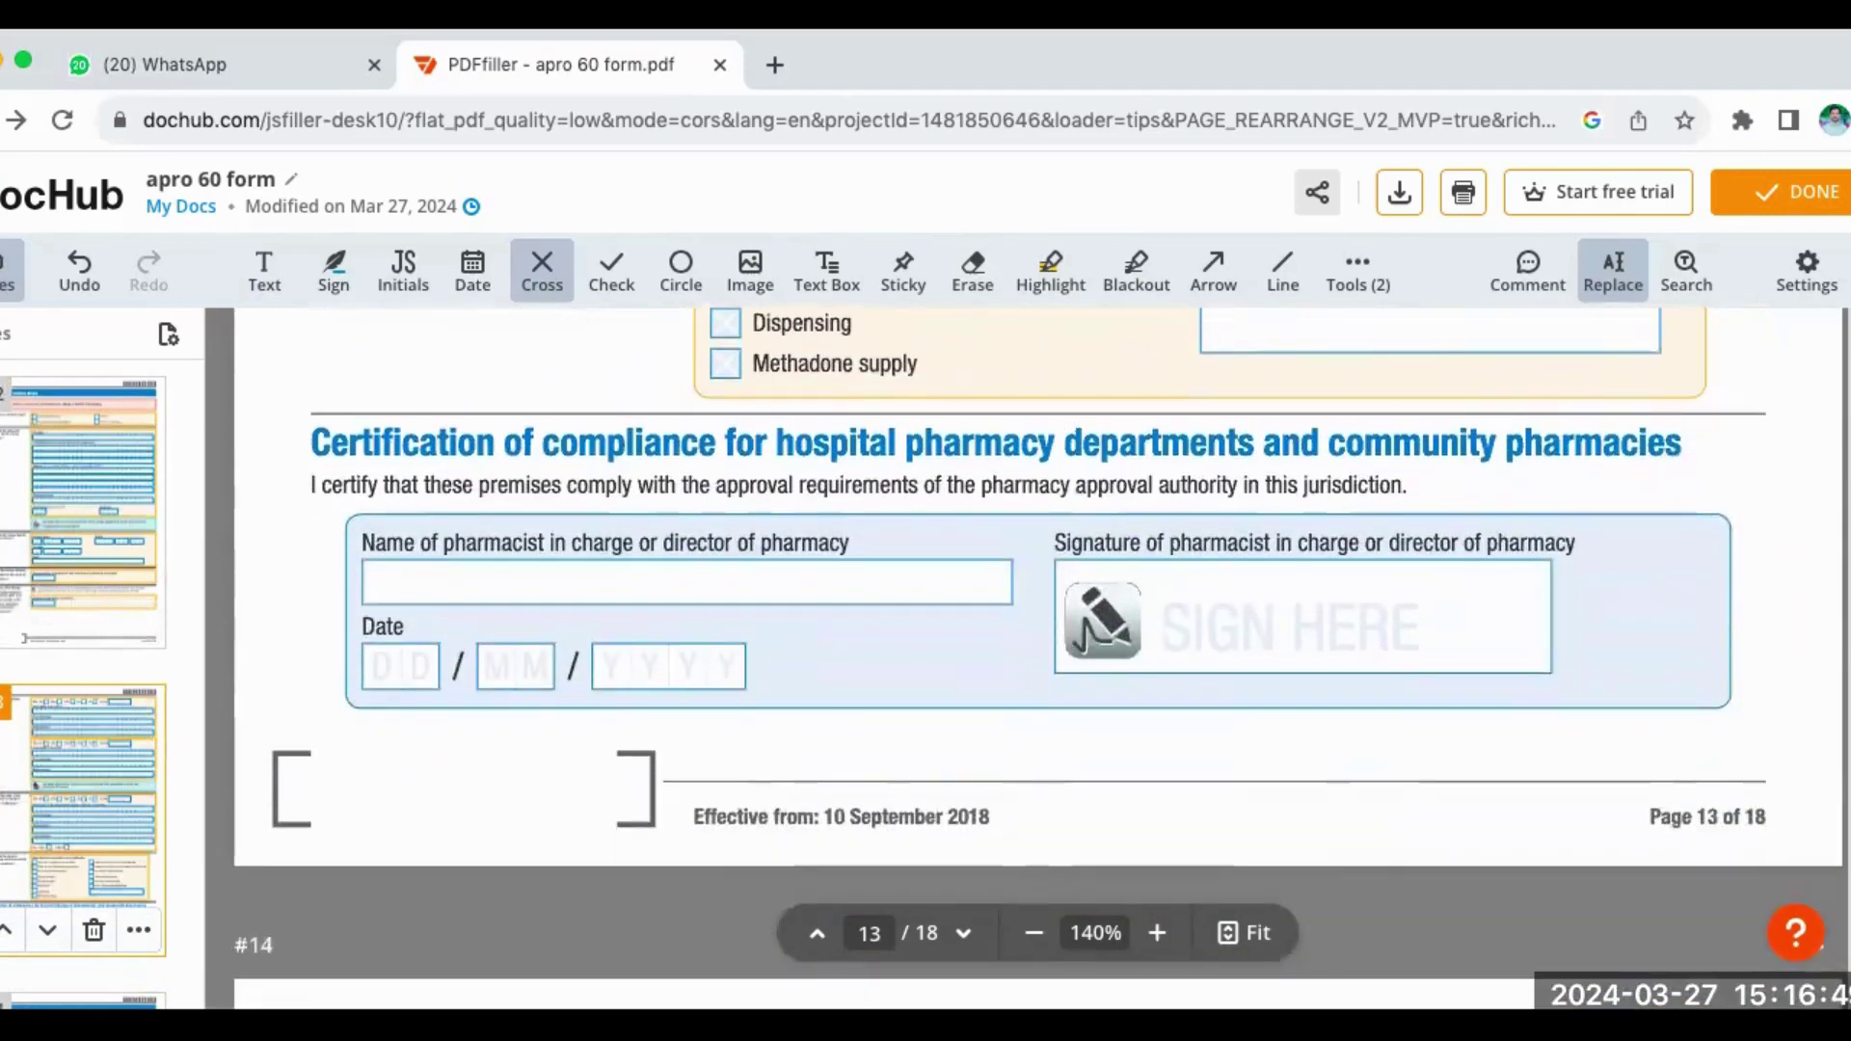
- Examine the Section L preceptor details and the Section M preceptor's declaration on pages 14 and 15
scroll(1038, 658, down, 8)
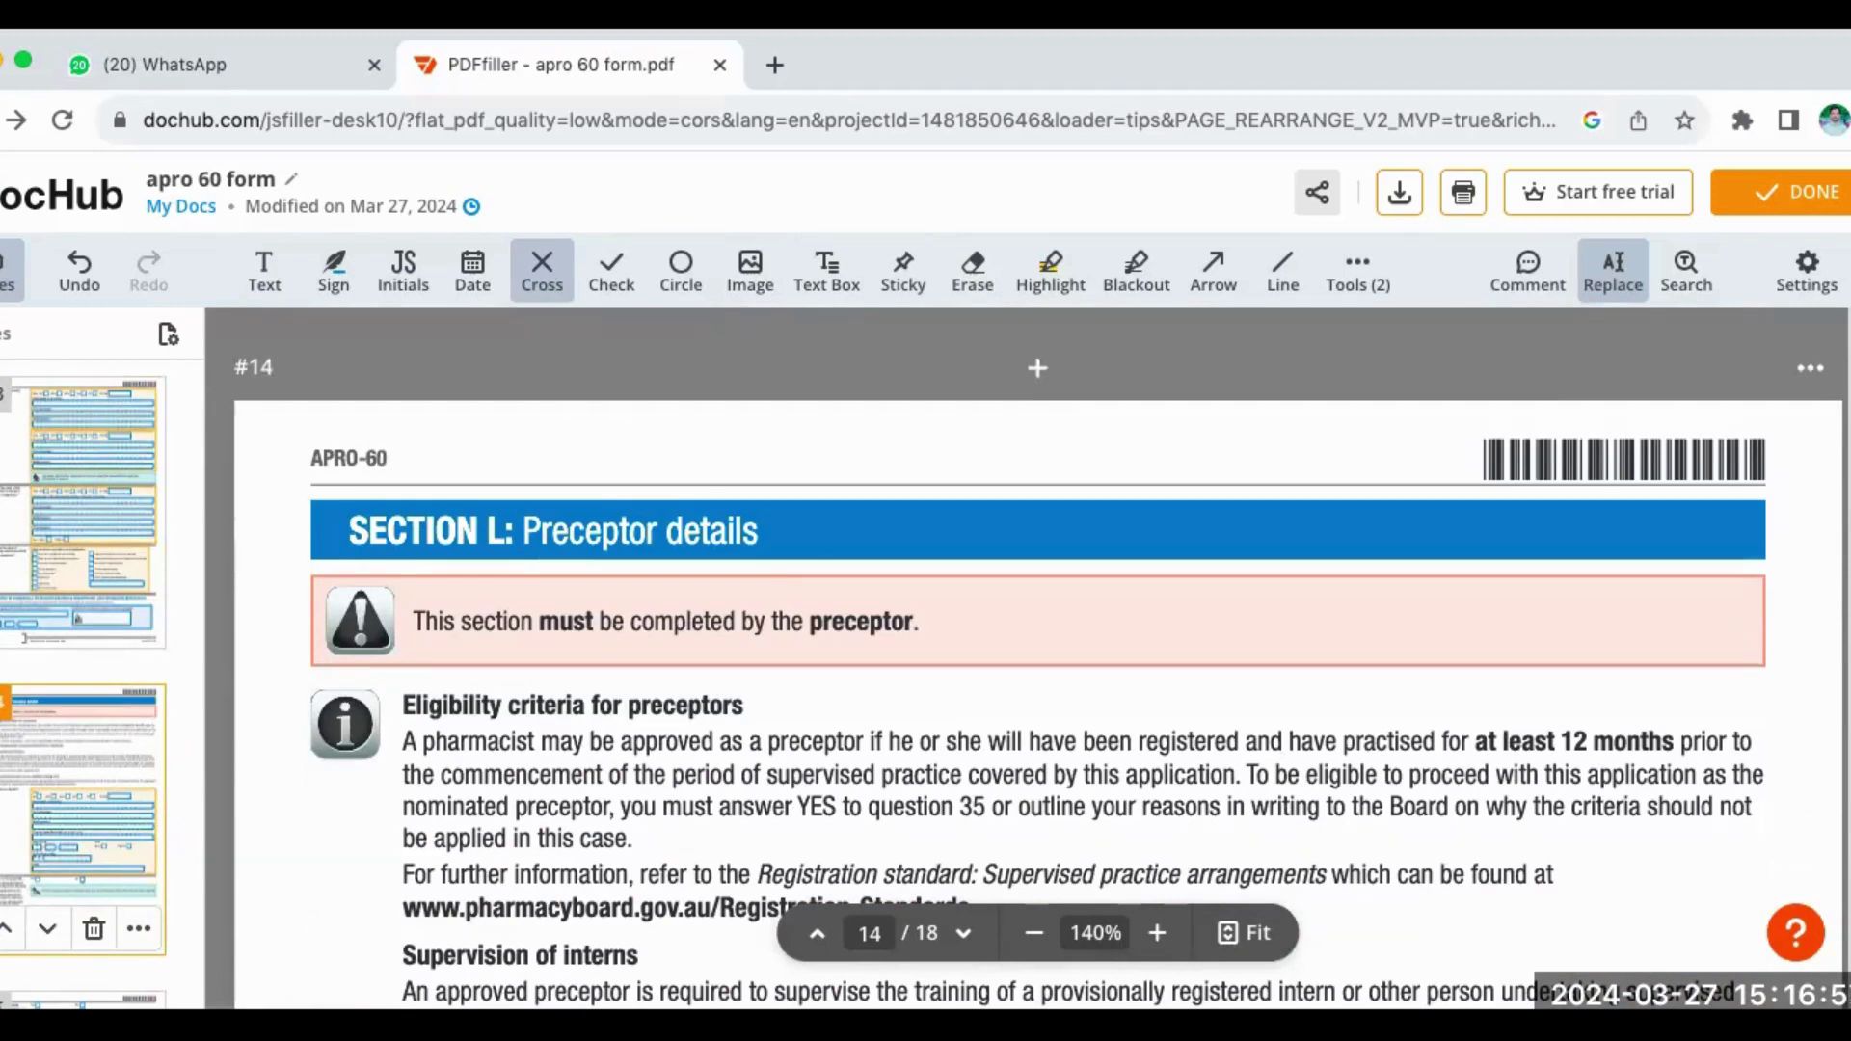
scroll(1038, 659, down, 3)
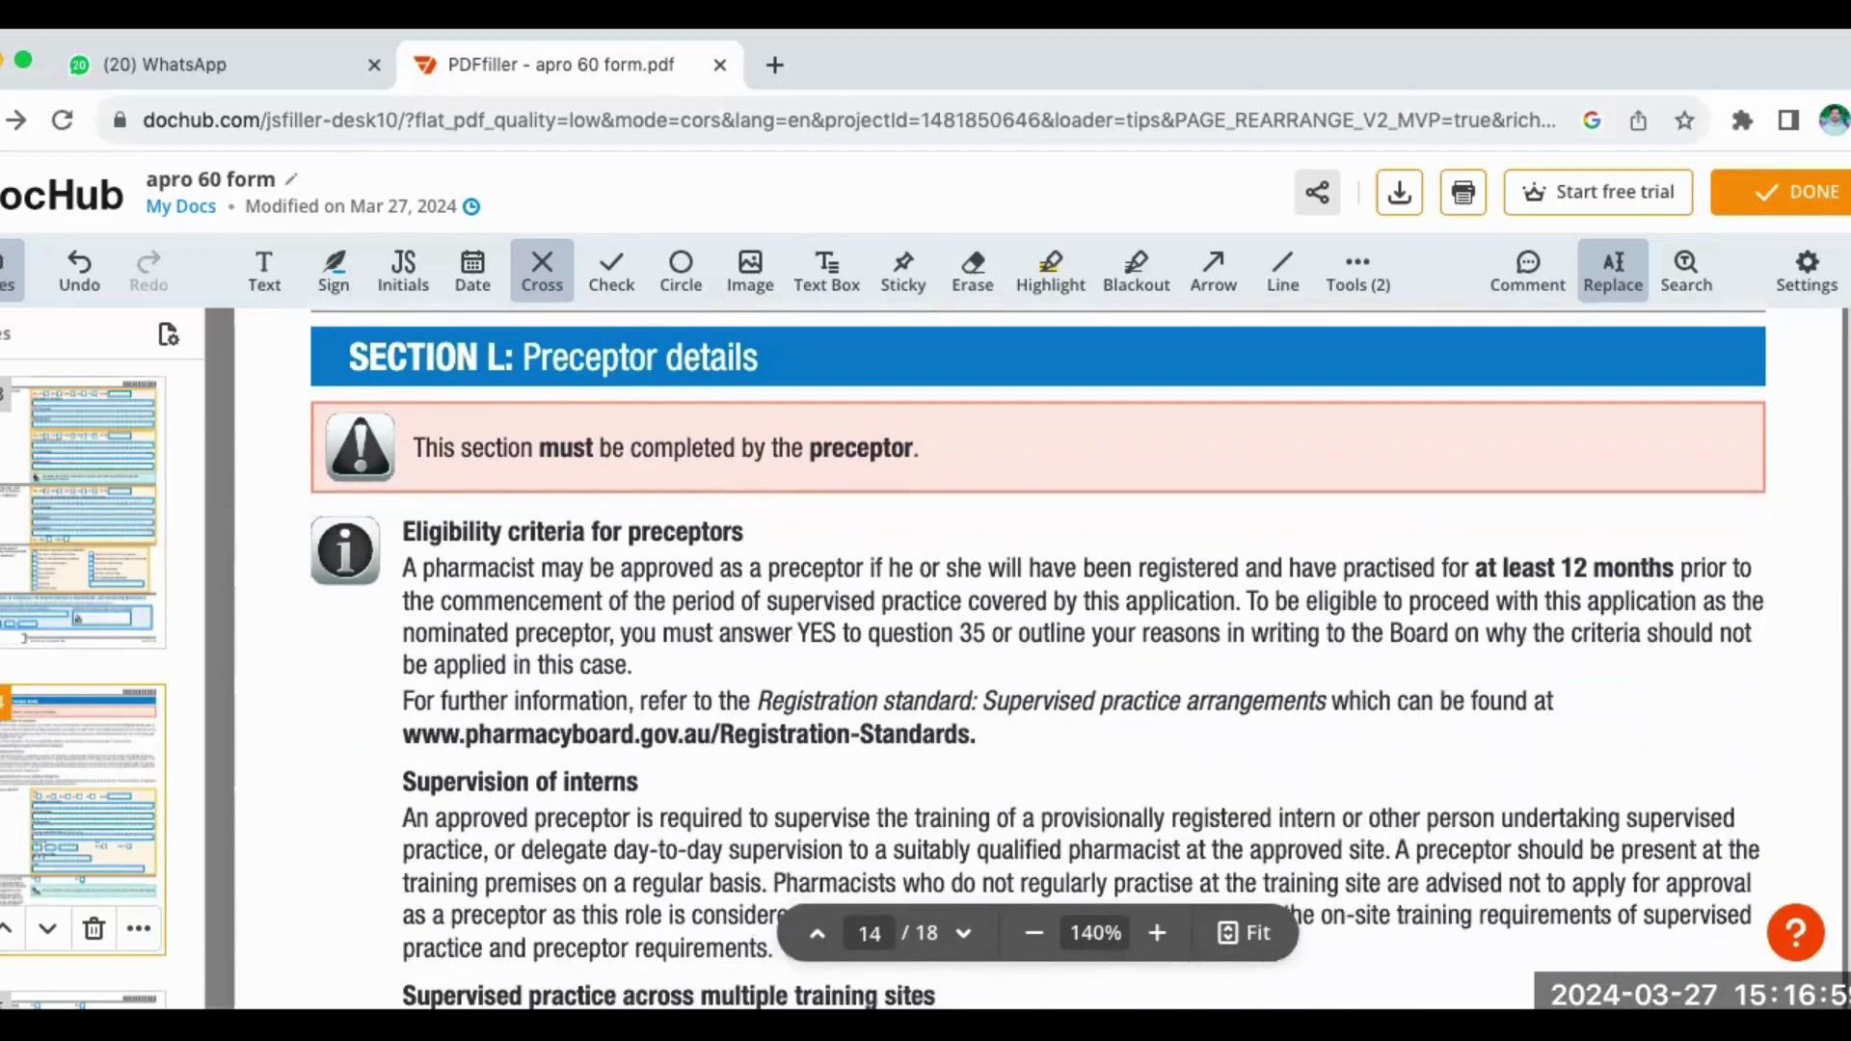
scroll(1038, 659, down, 10)
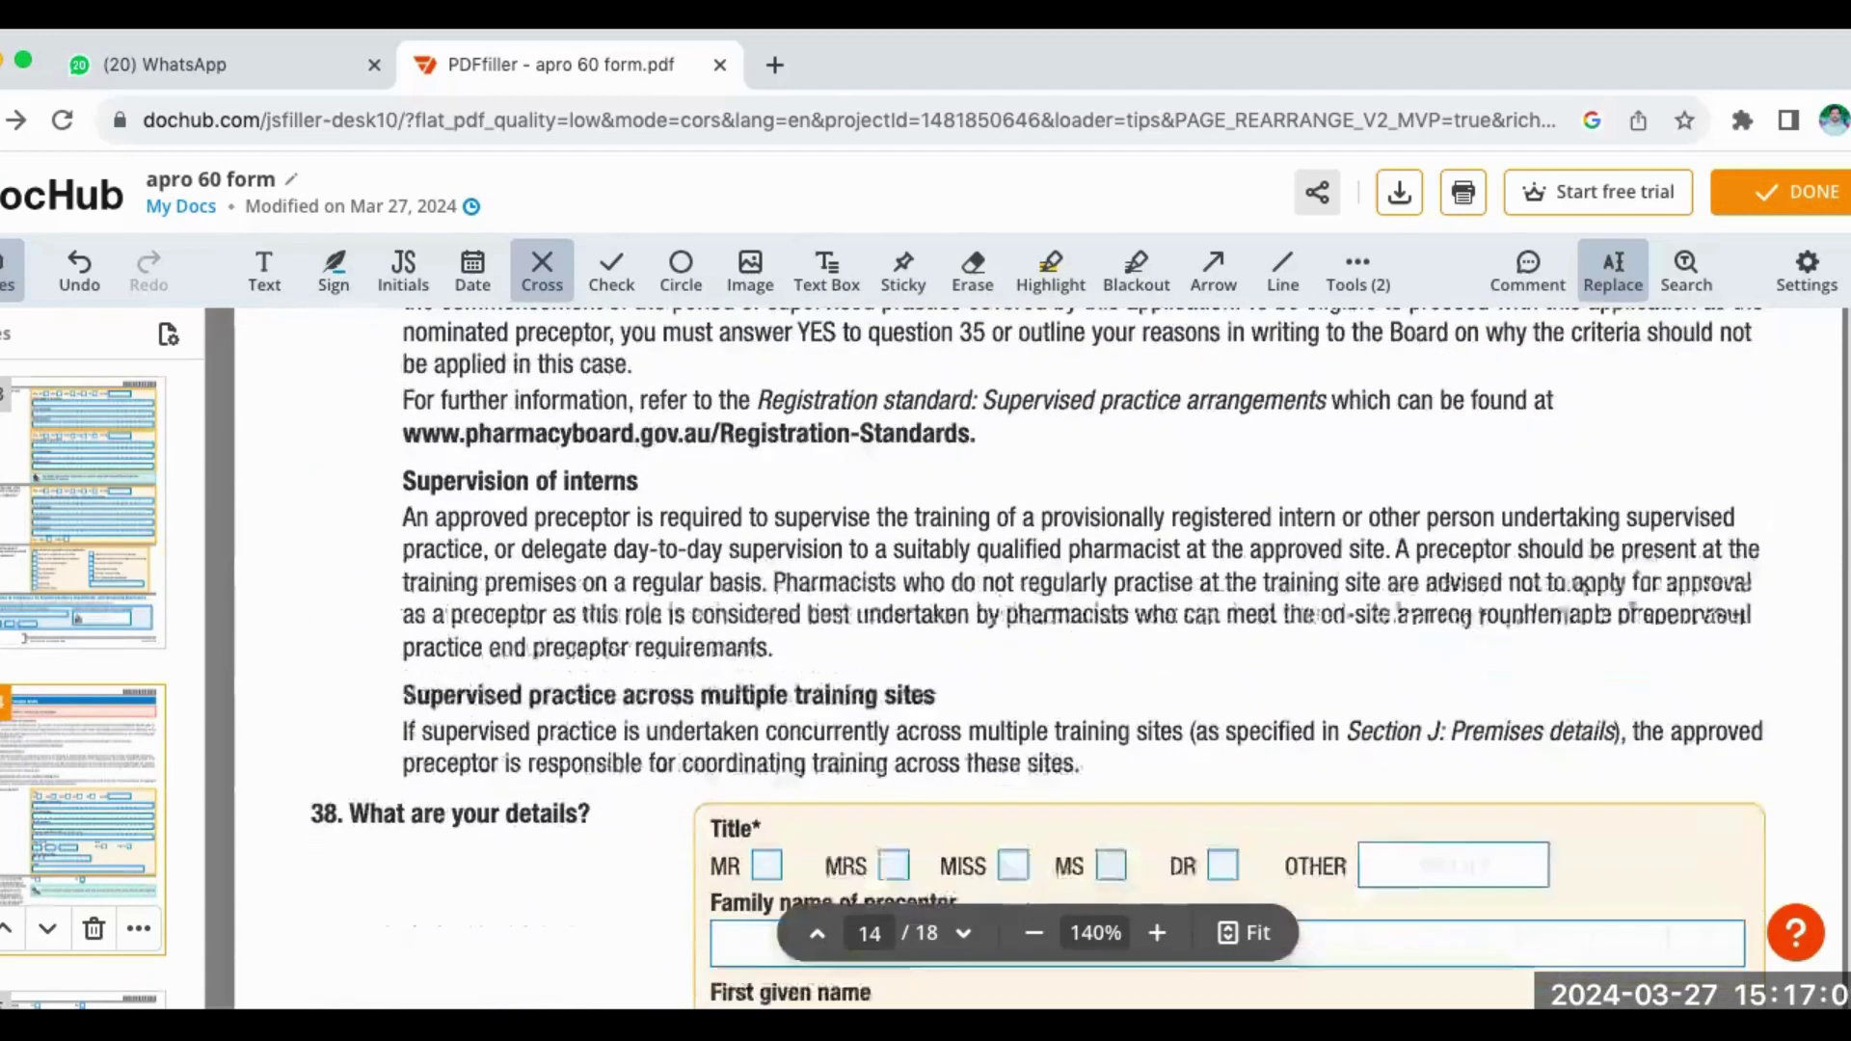
scroll(1038, 659, down, 1)
scroll(1038, 658, down, 5)
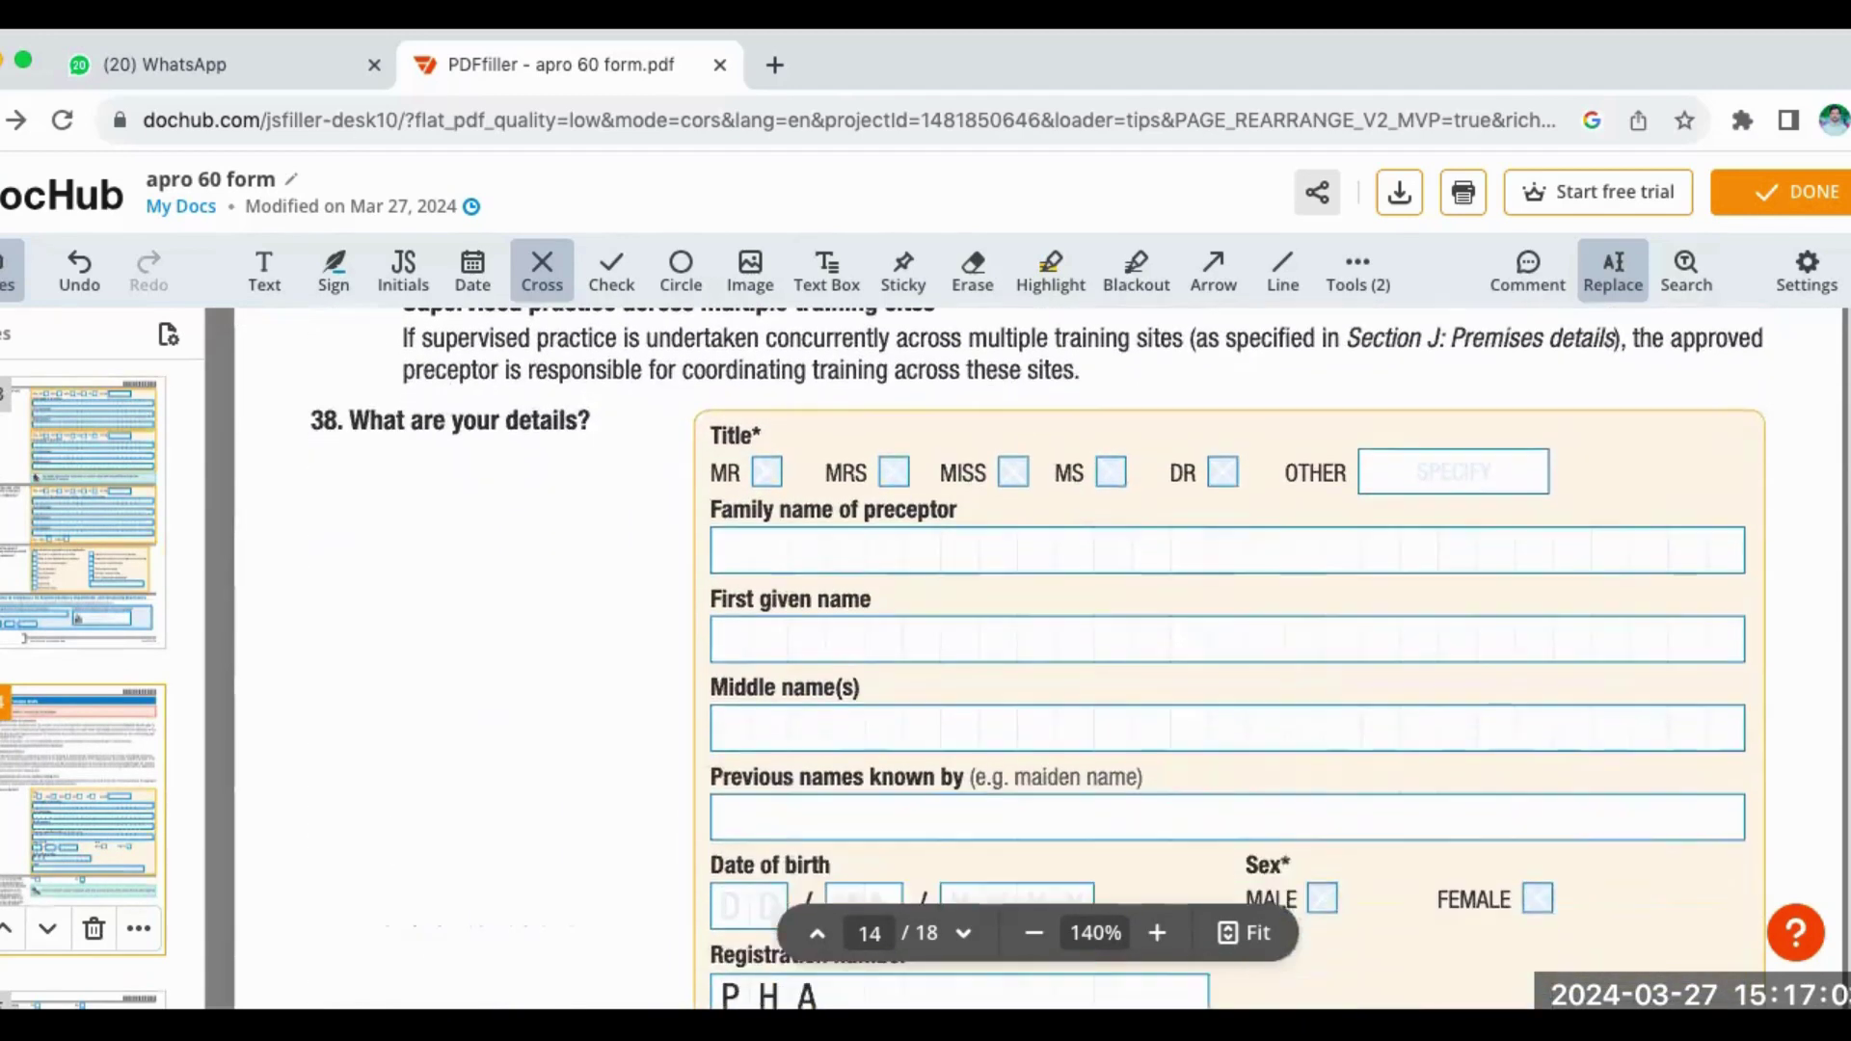
scroll(1038, 964, down, 11)
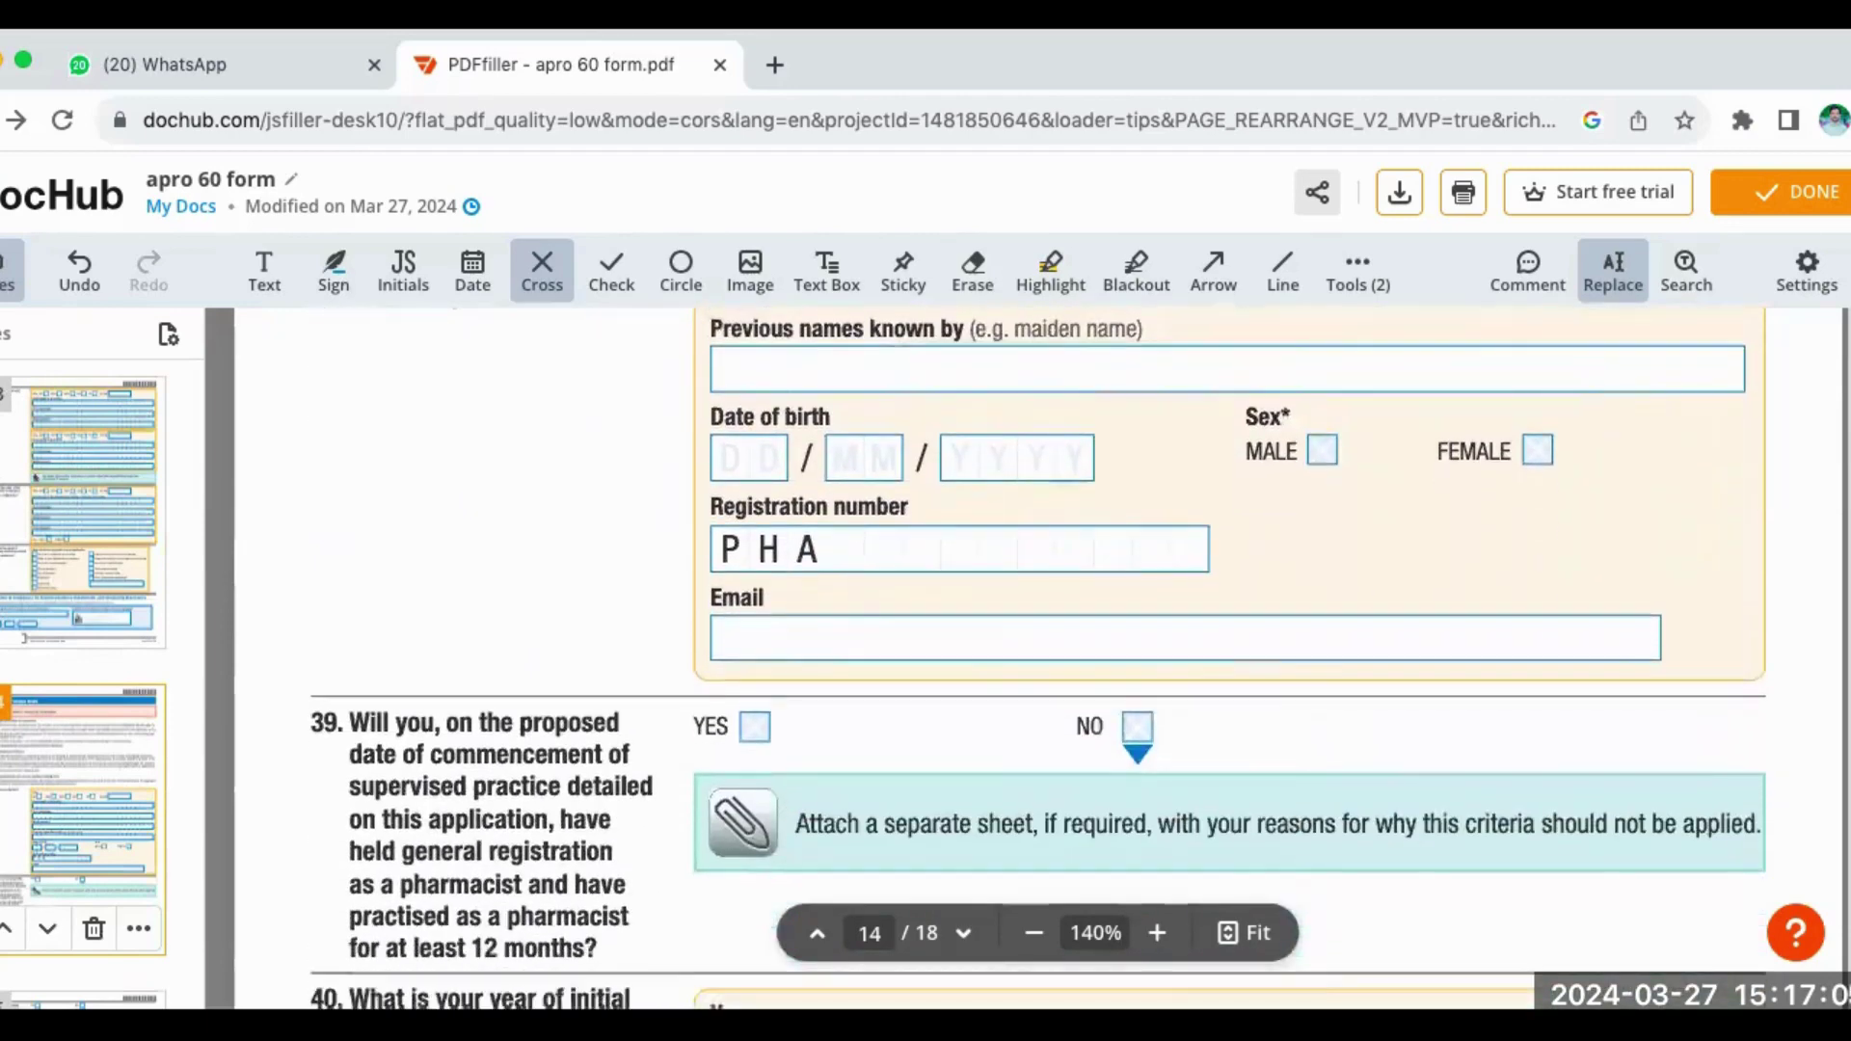
scroll(1038, 964, down, 15)
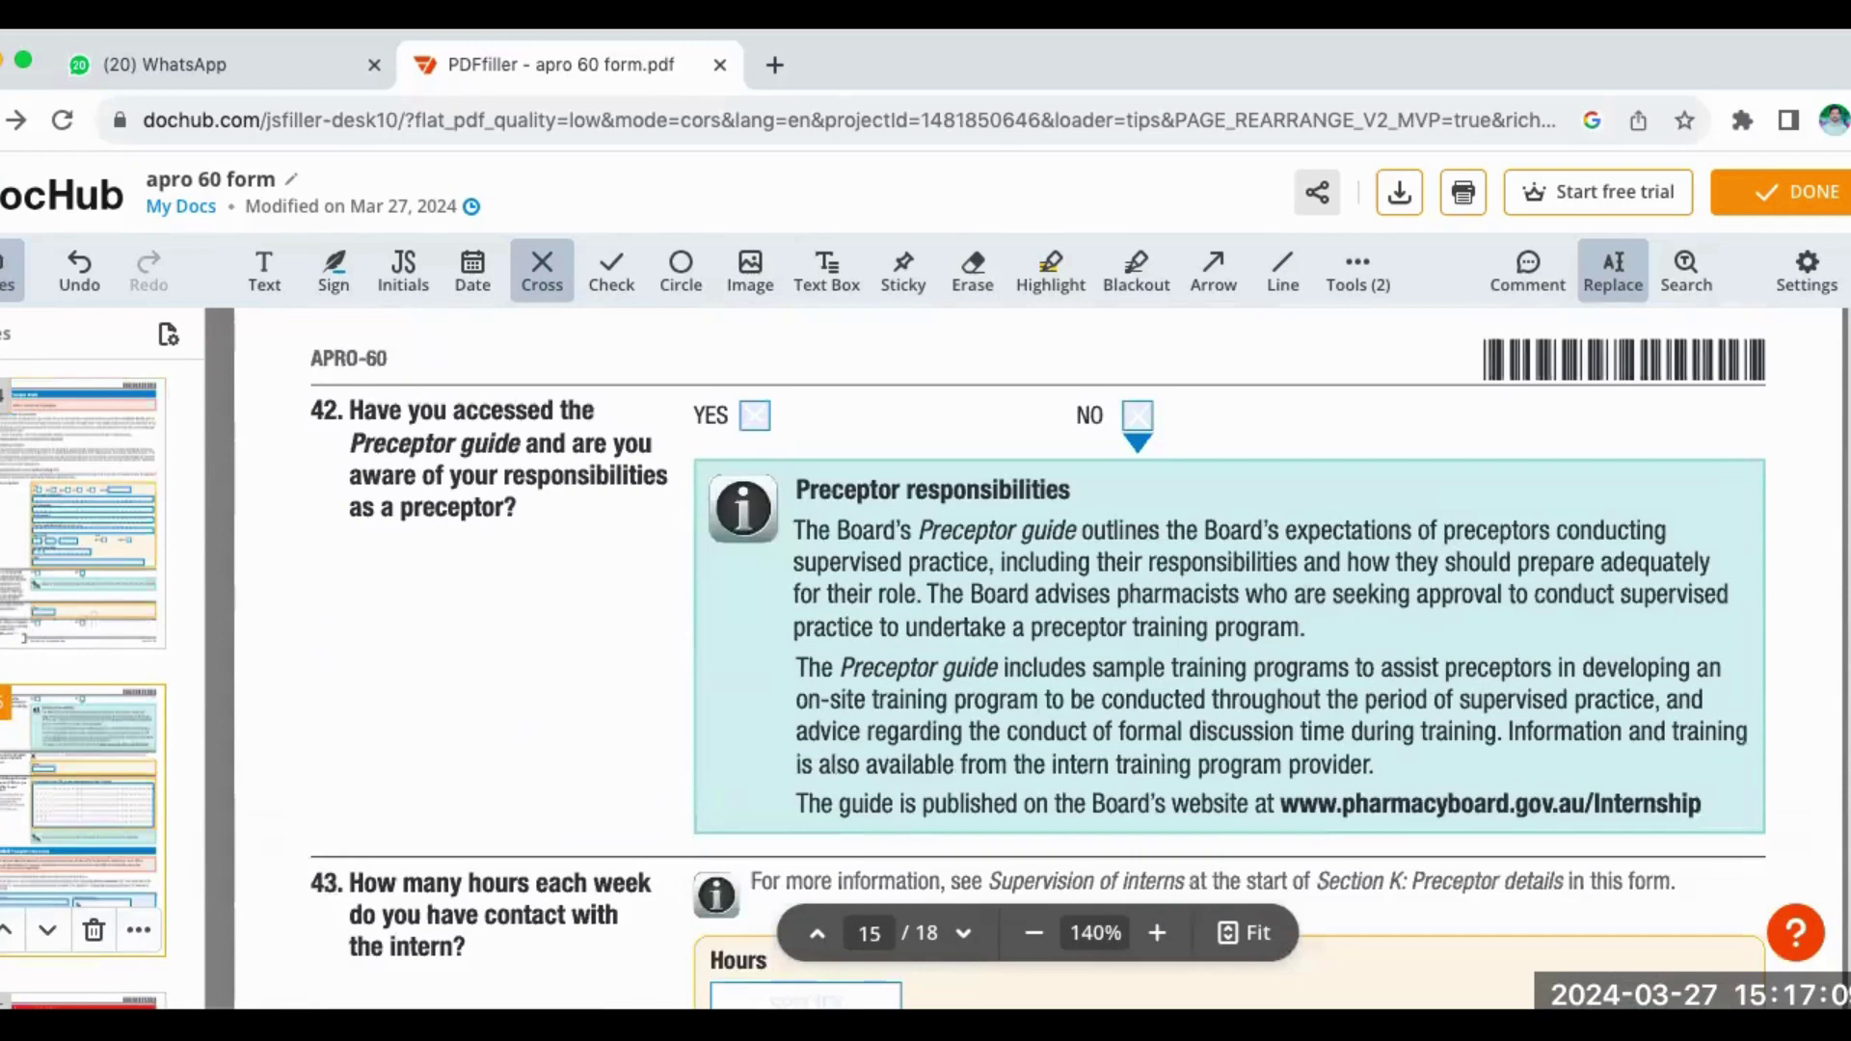
scroll(1039, 658, down, 10)
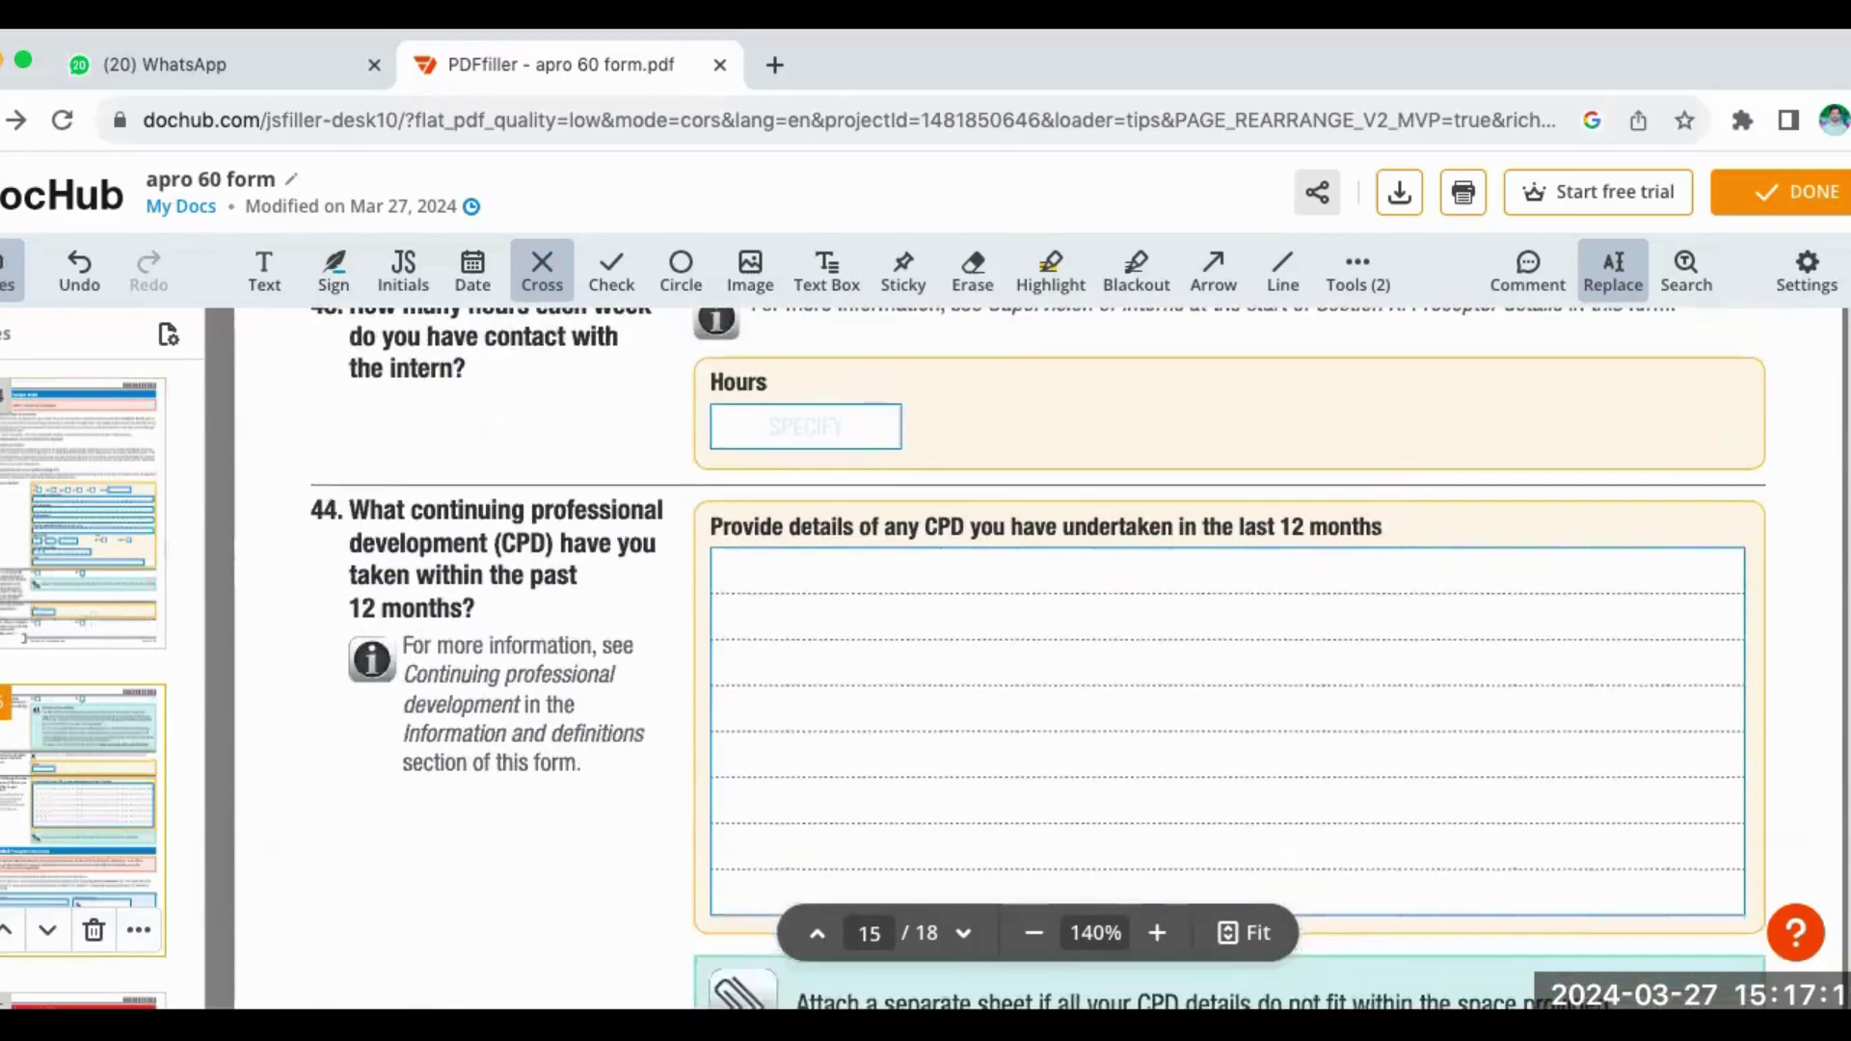
scroll(1038, 659, down, 12)
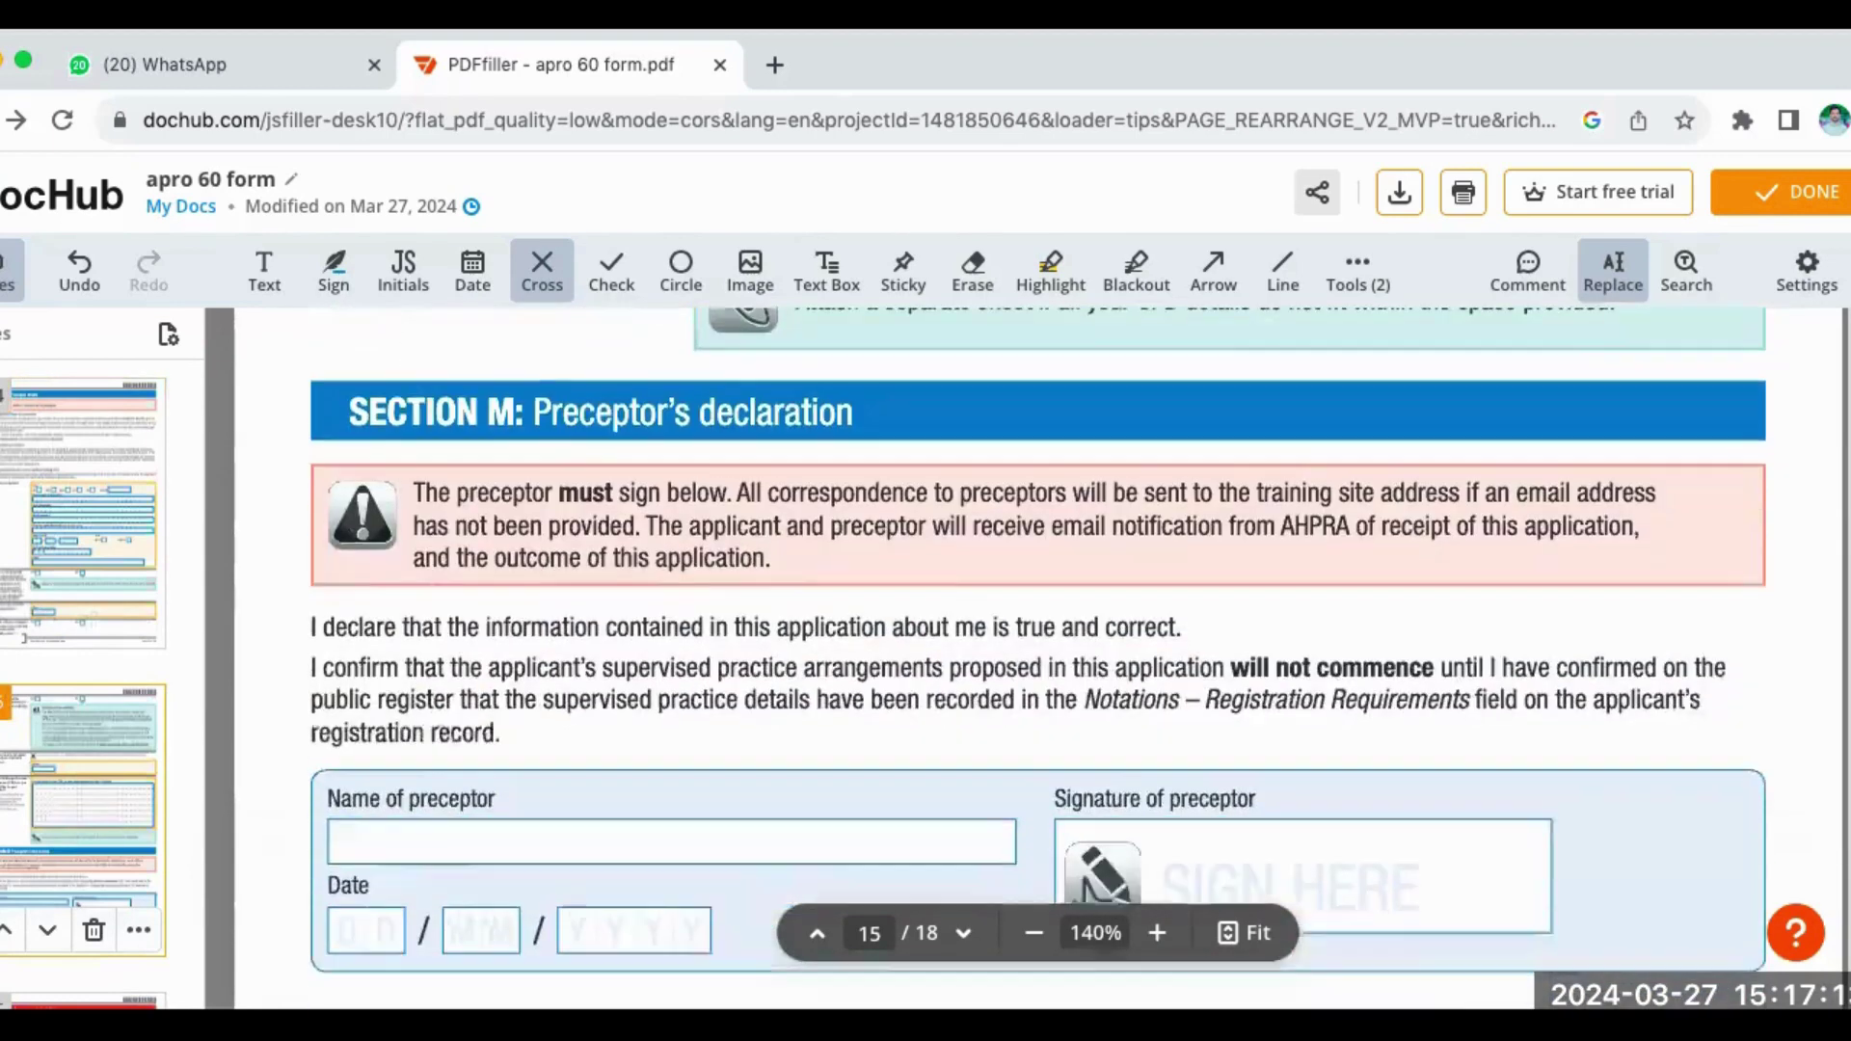
scroll(1039, 658, down, 2)
scroll(1039, 658, up, 1)
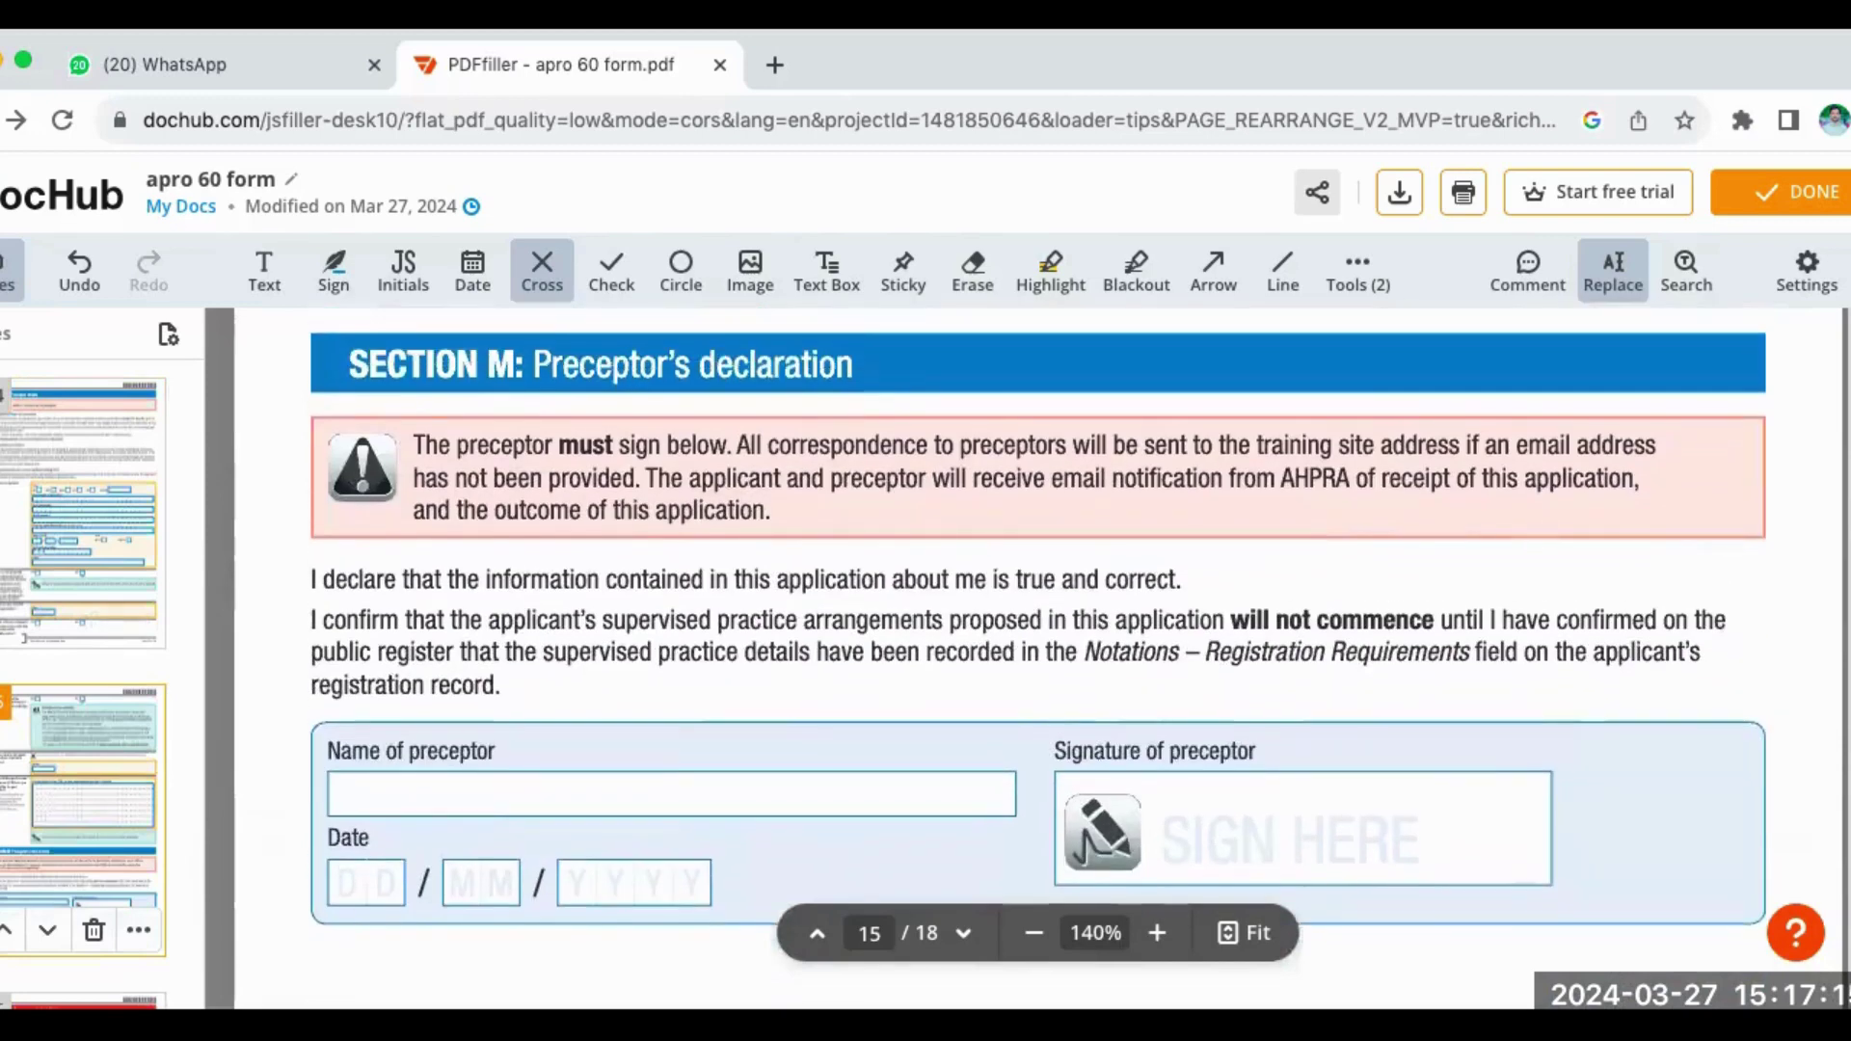
scroll(1039, 659, down, 3)
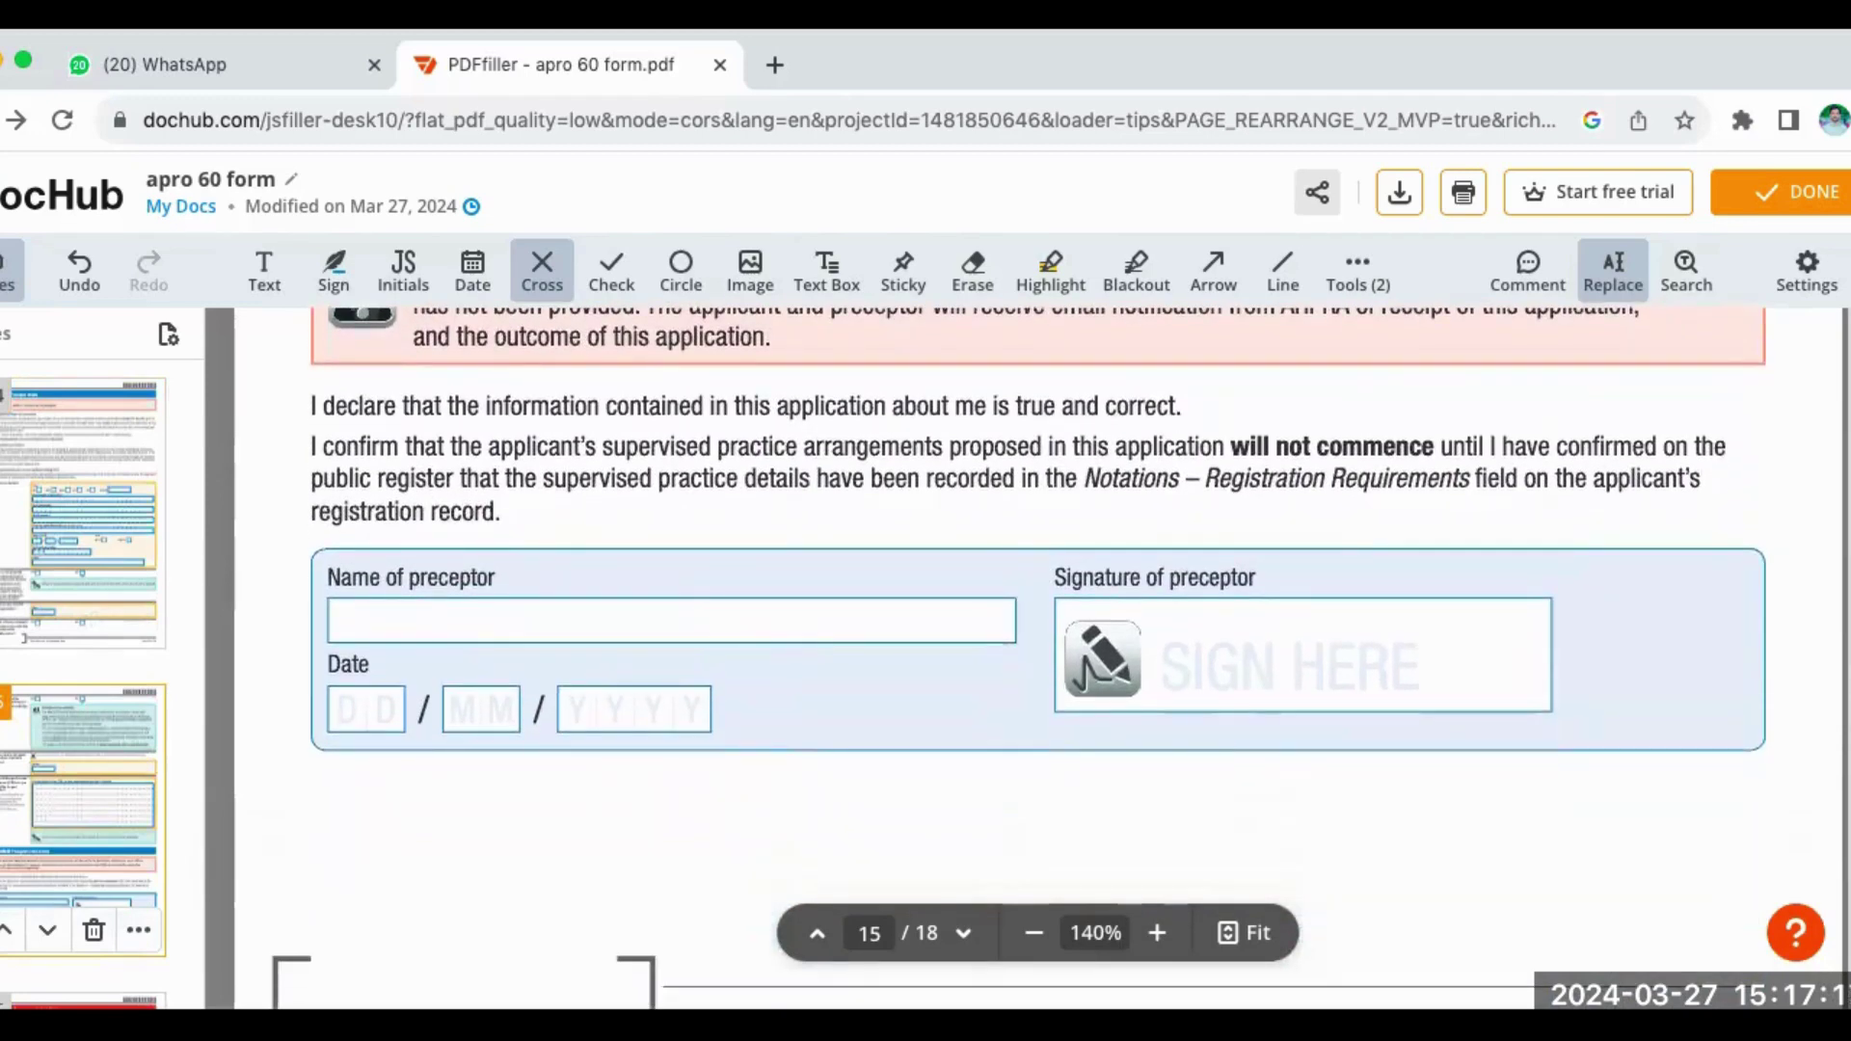
- Examine the Section N fees, registration period, refund rules and question 45 payment methods on page 16
scroll(1039, 659, down, 9)
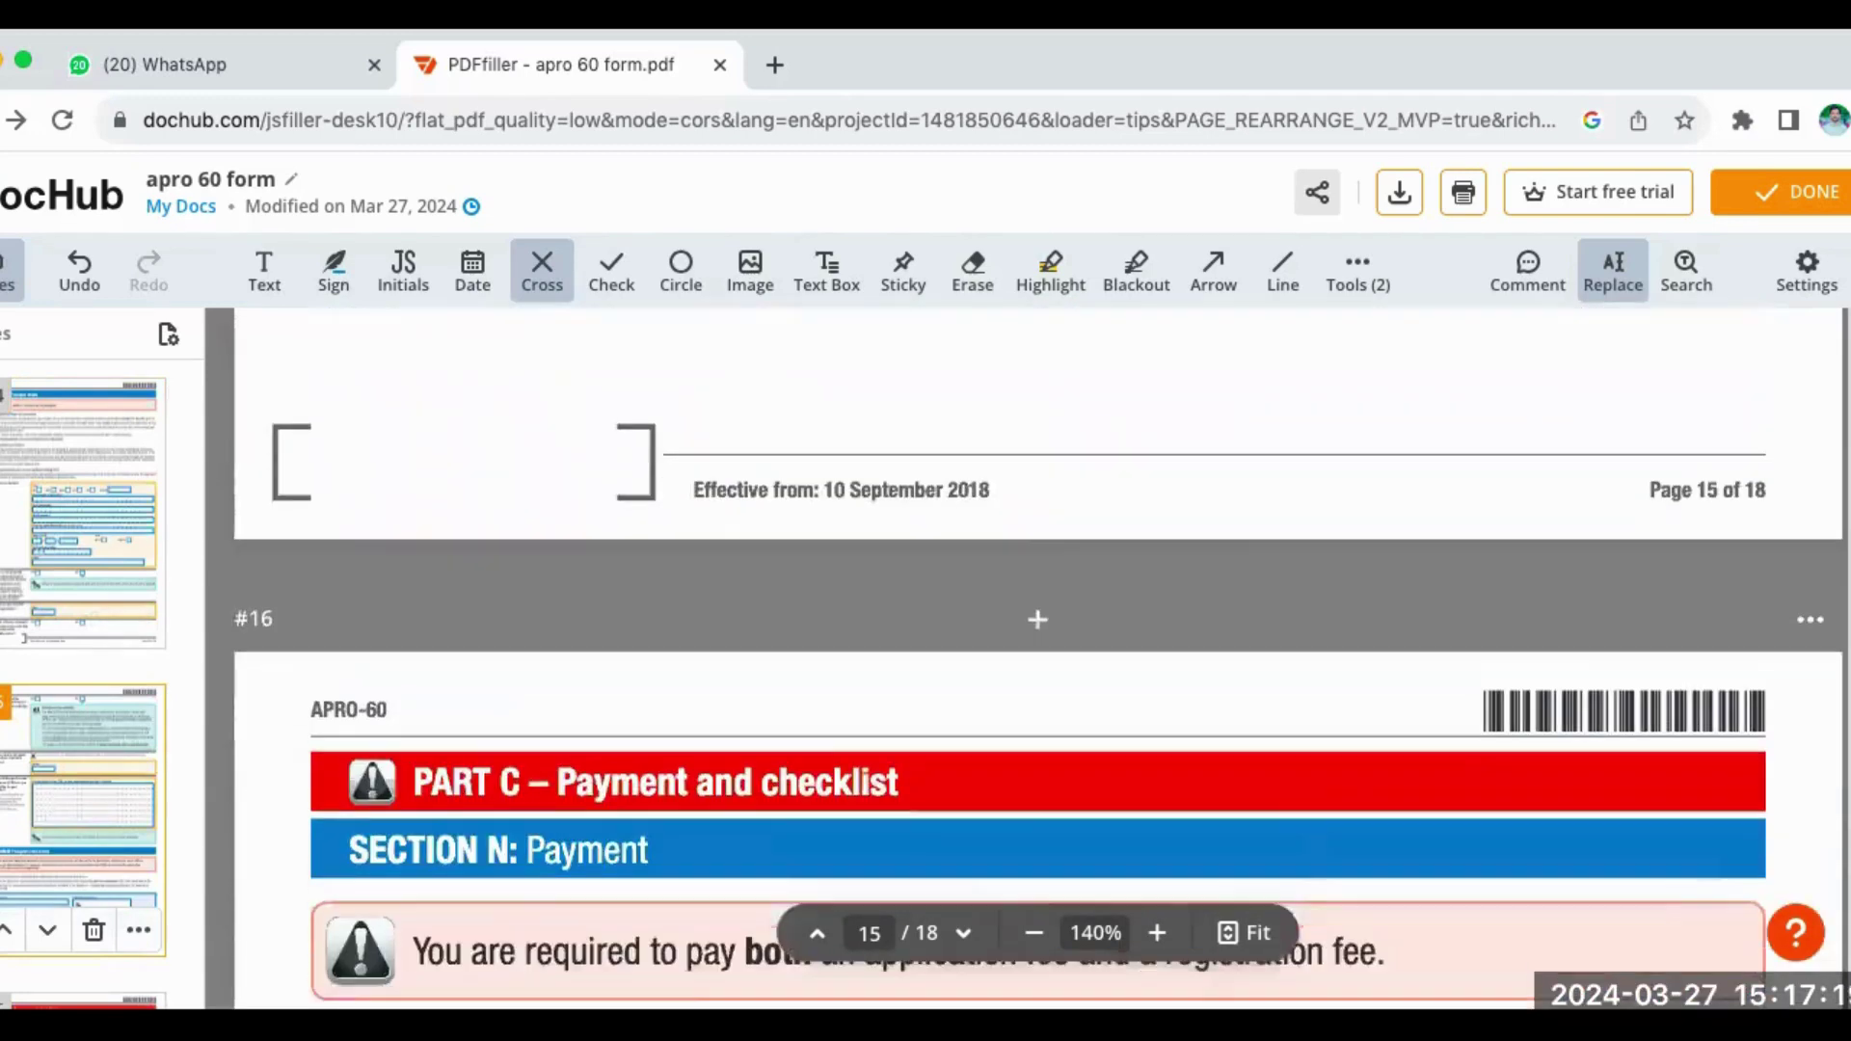
scroll(1038, 659, down, 5)
scroll(1039, 659, down, 1)
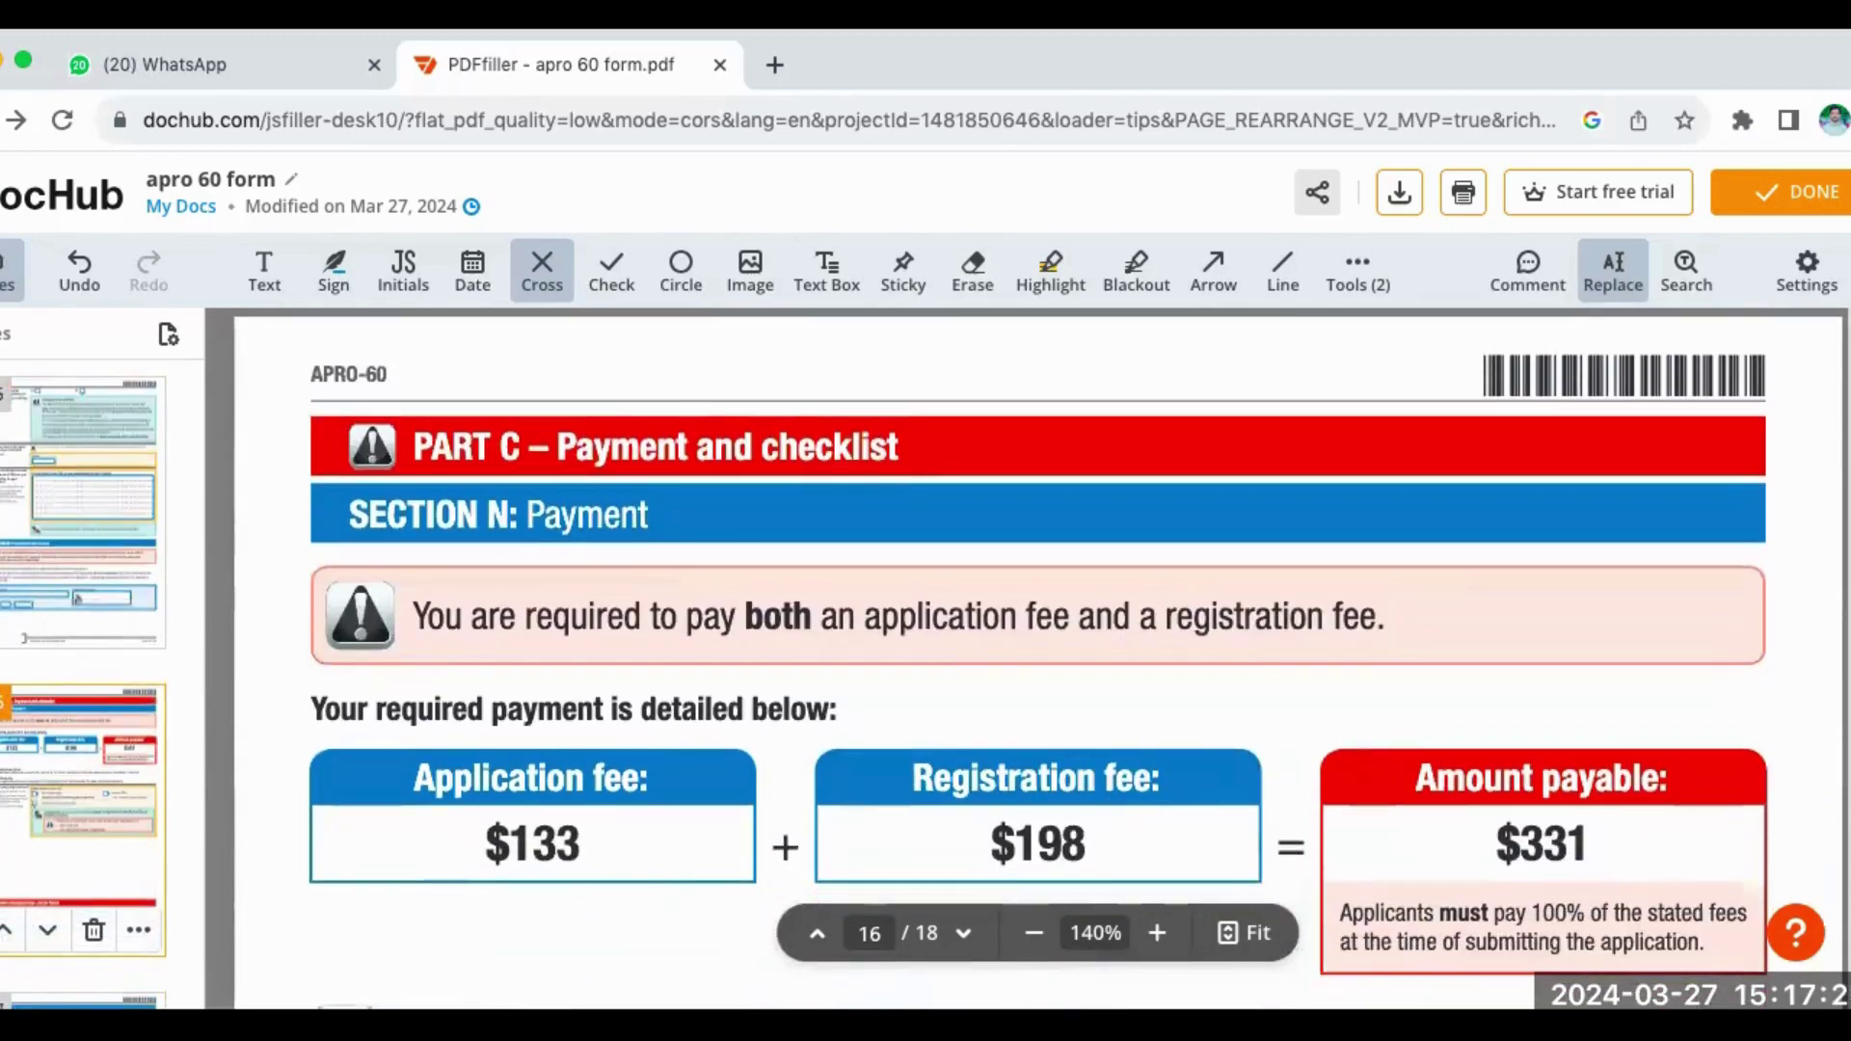
scroll(1038, 658, down, 1)
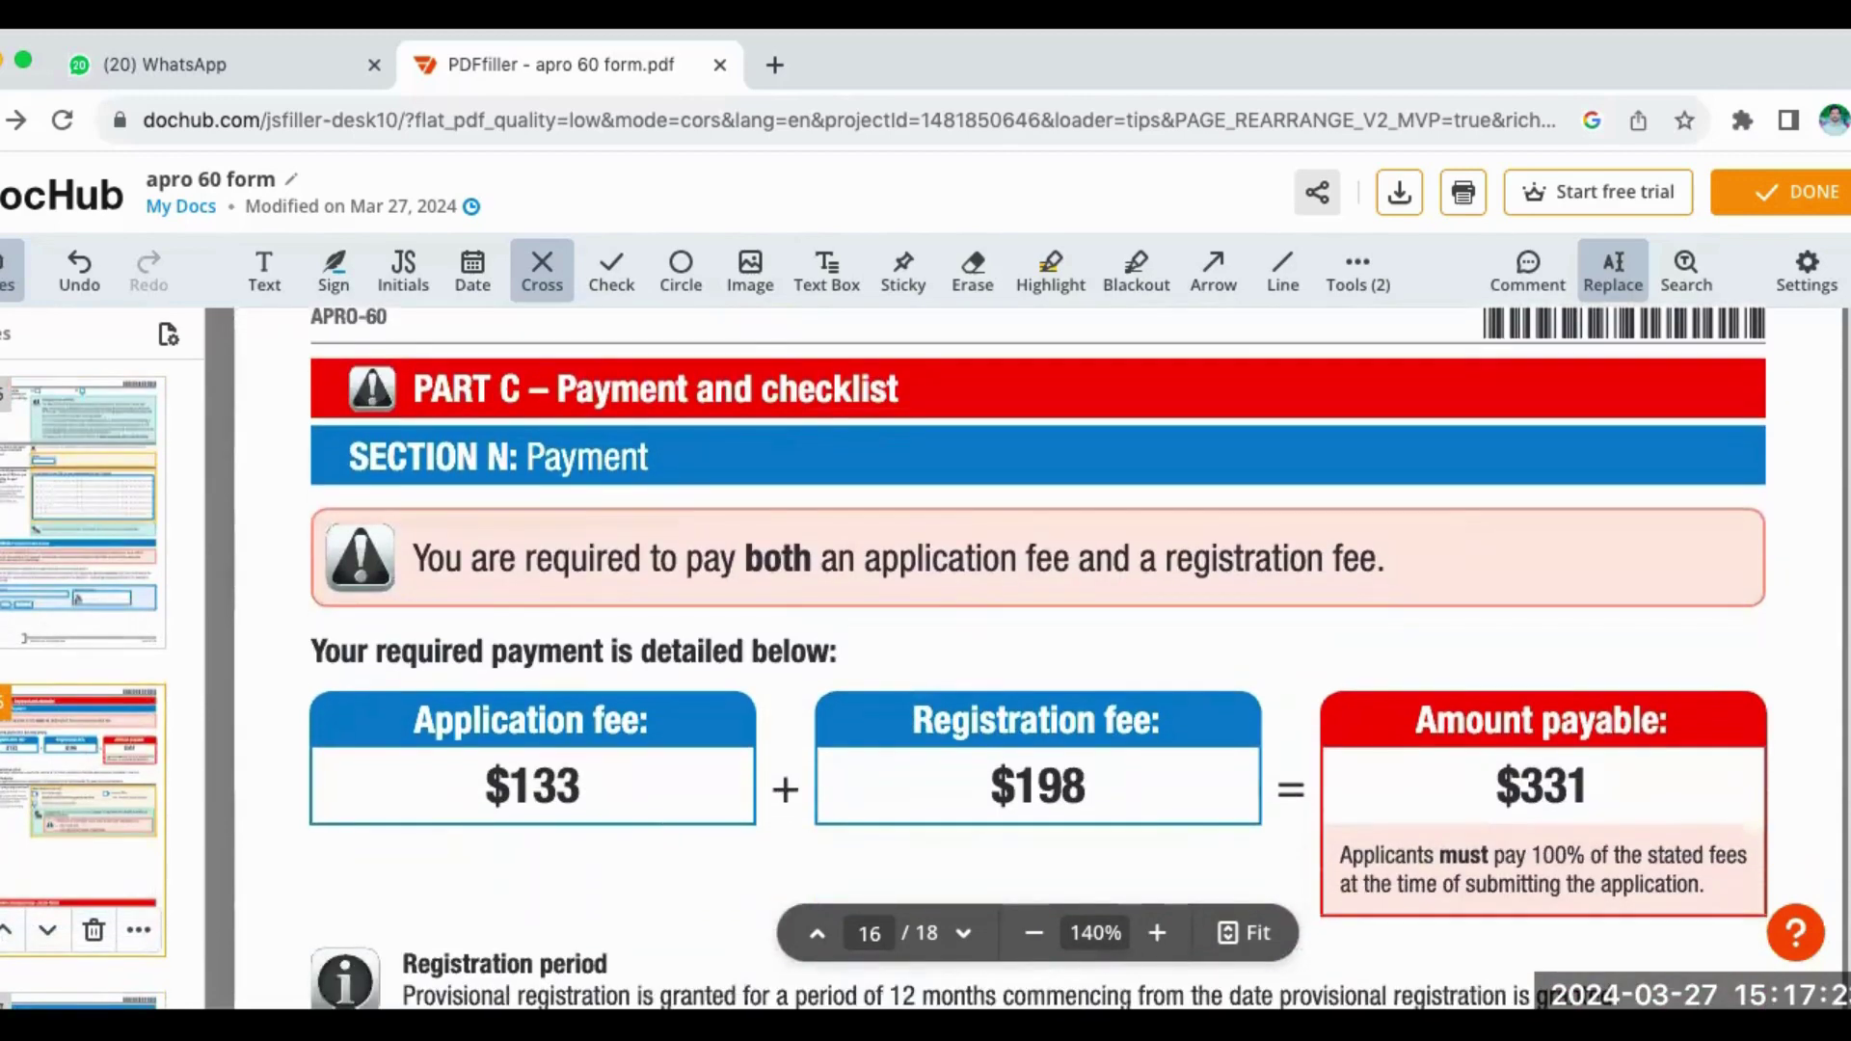
scroll(1038, 658, down, 4)
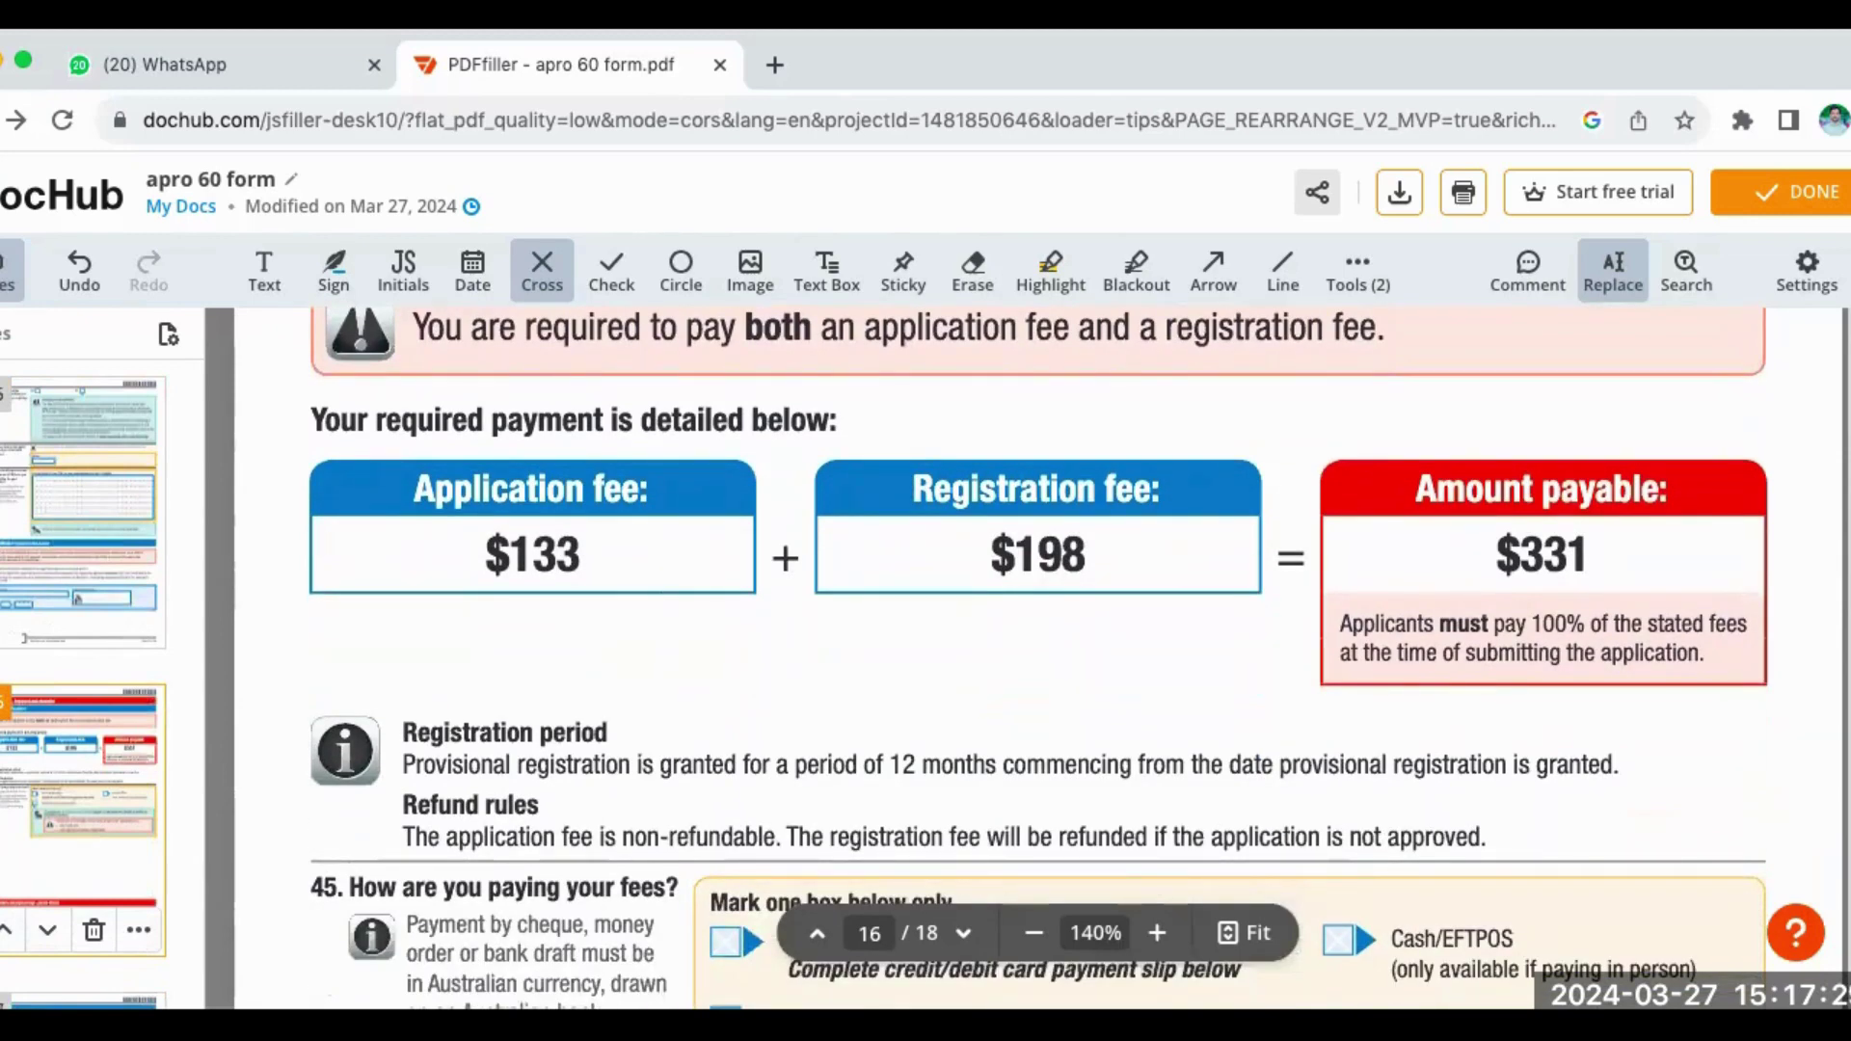
scroll(1038, 659, down, 1)
scroll(1039, 659, up, 2)
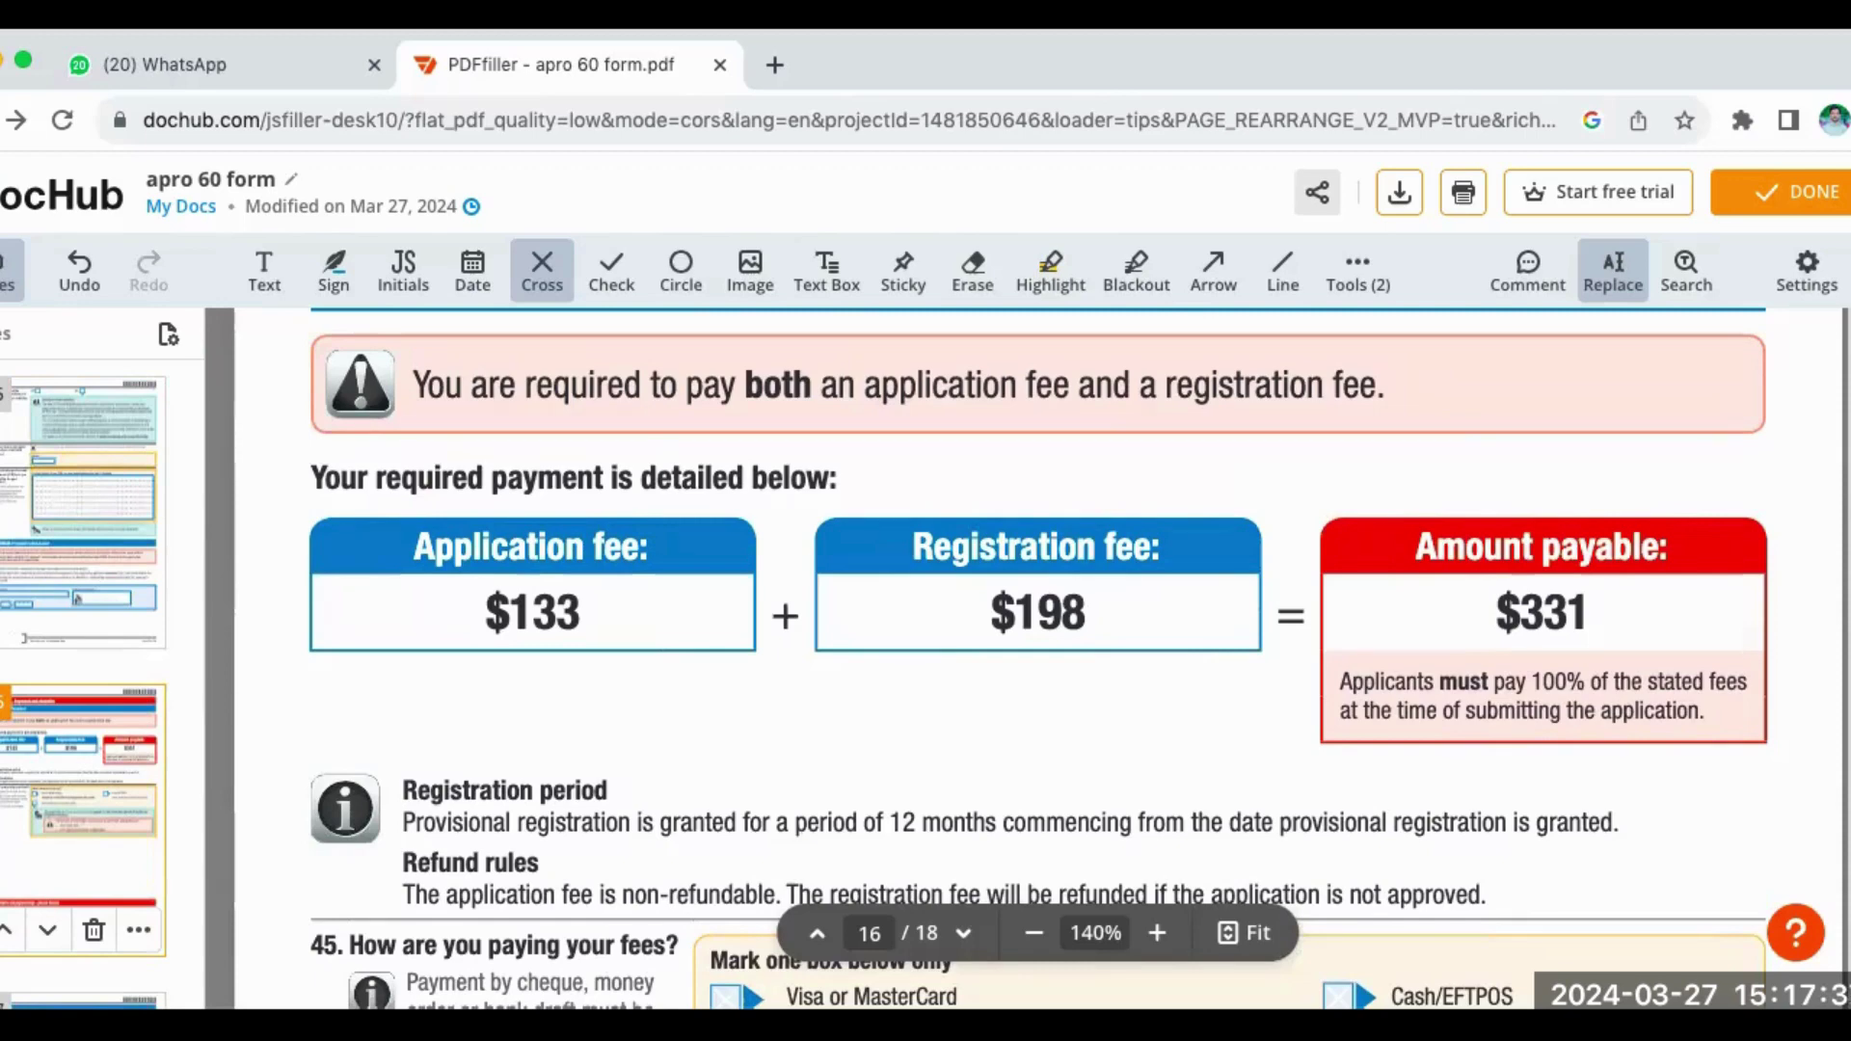
scroll(1038, 658, down, 6)
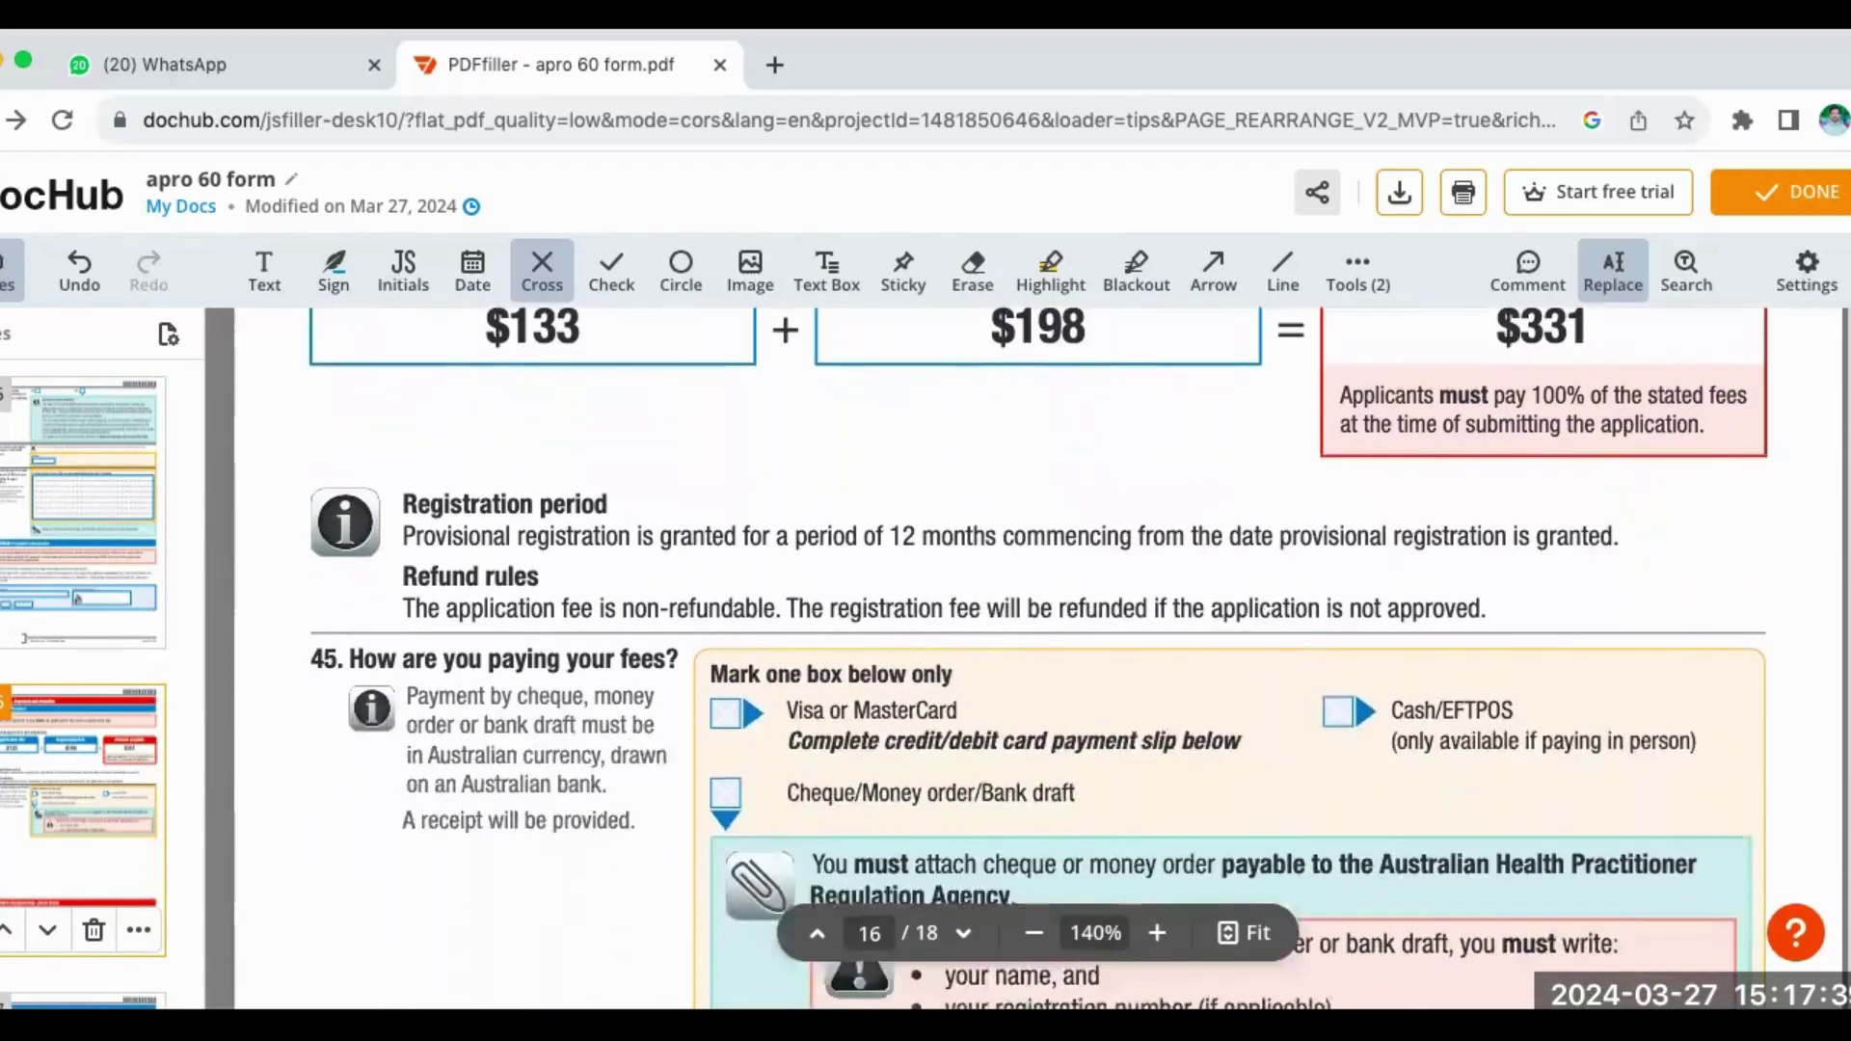
scroll(1039, 658, down, 9)
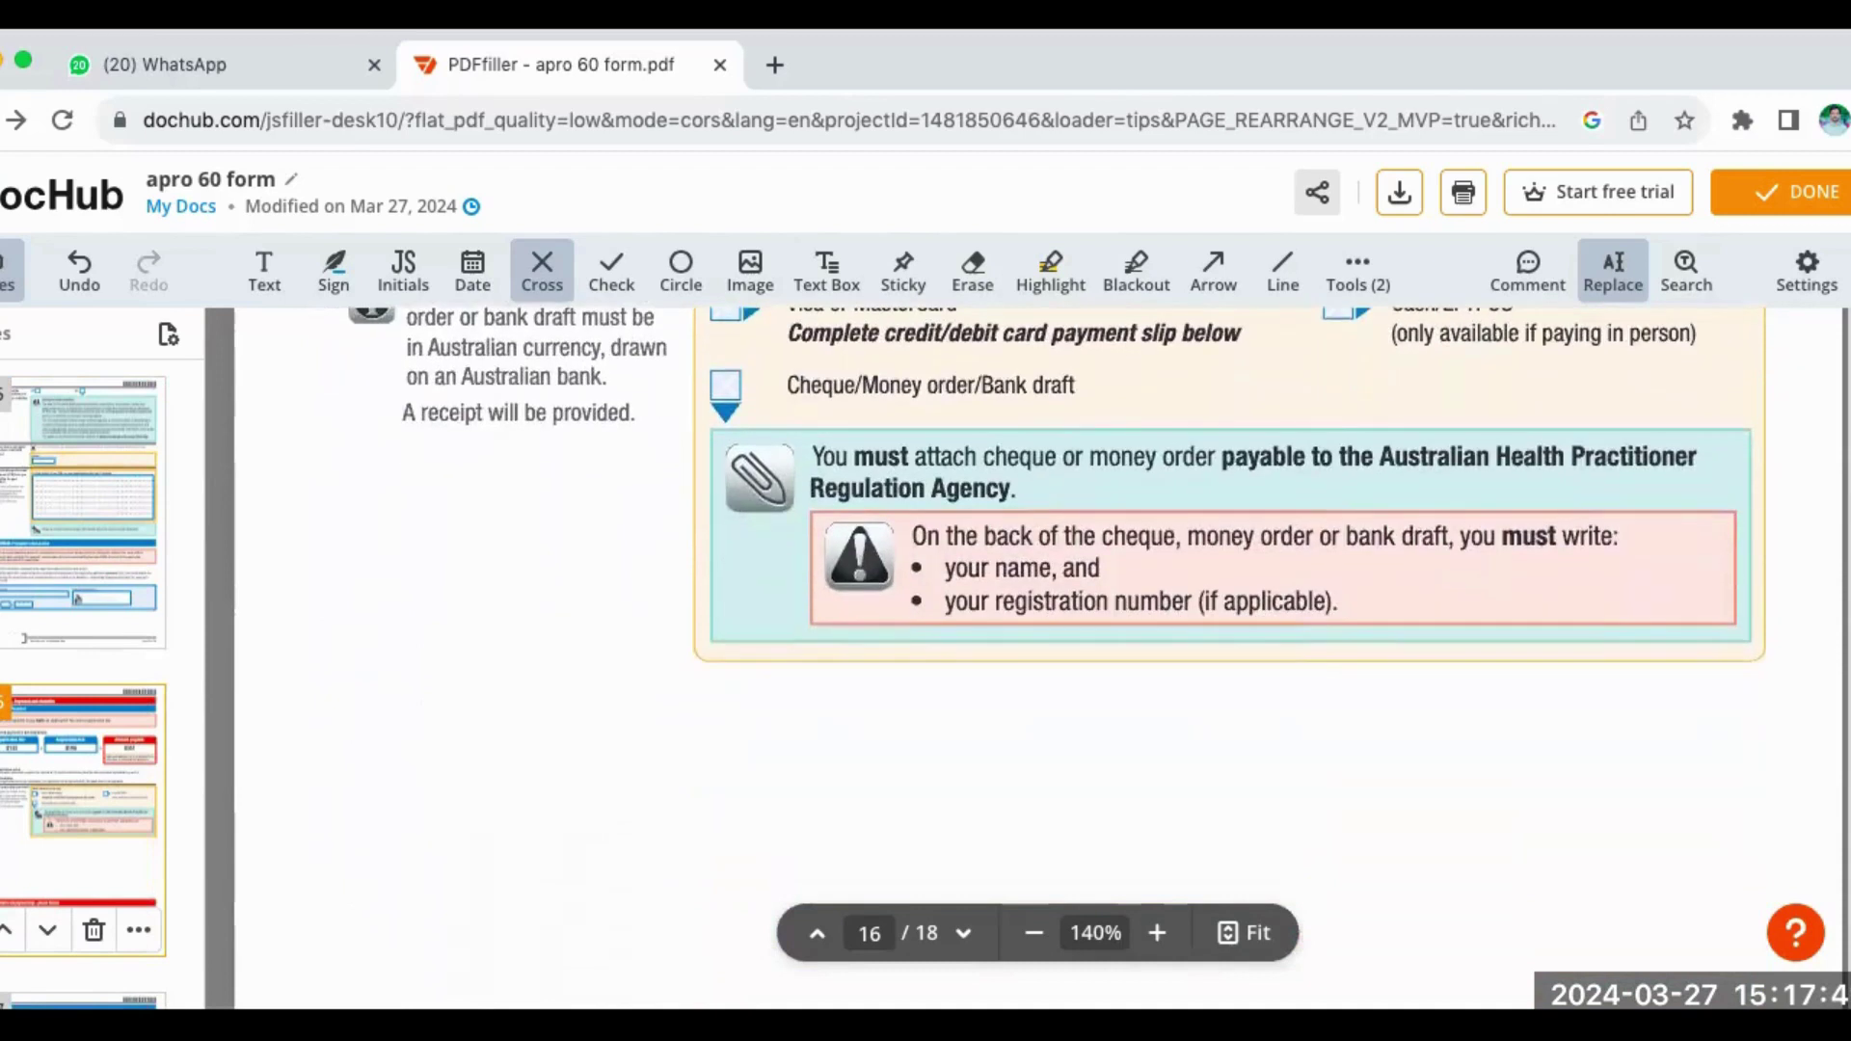
- Examine the credit/debit card payment slip at the end of page 16
scroll(1038, 659, down, 13)
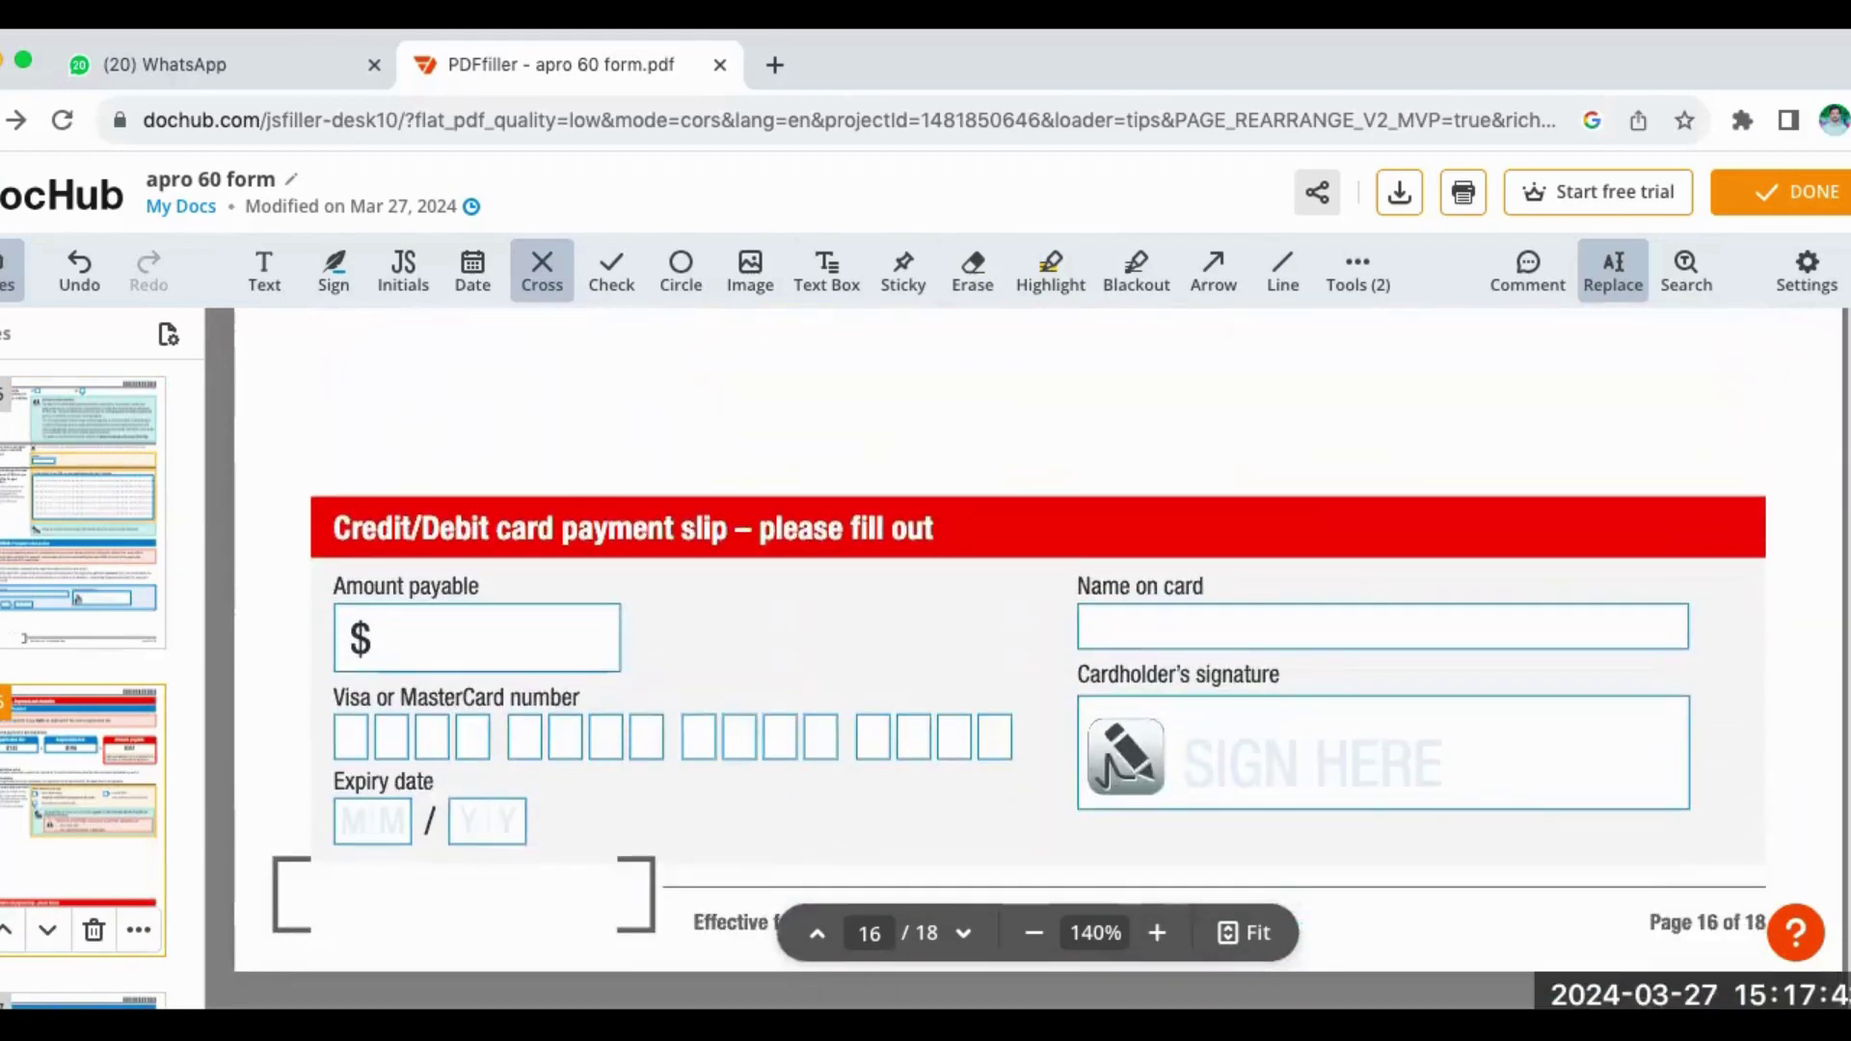
scroll(1039, 658, down, 1)
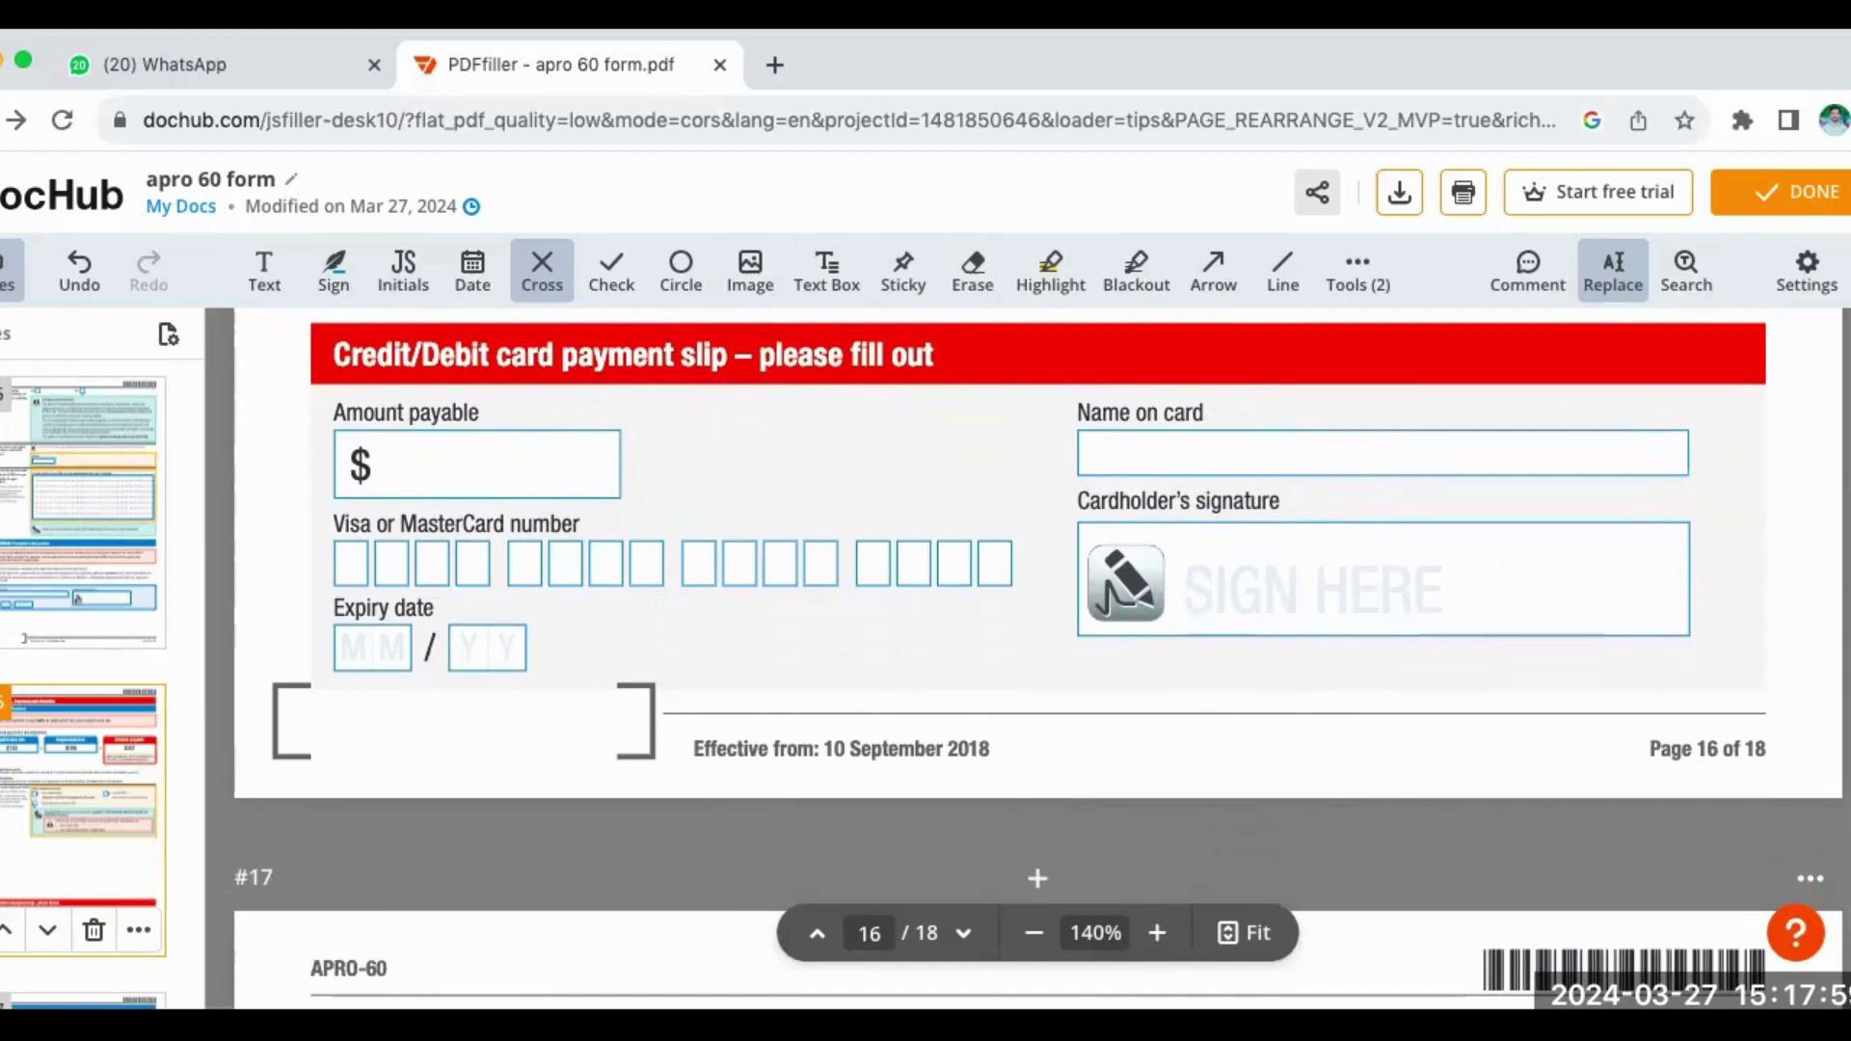
- Mark the Section O checklist with crosses for the foreign passport copy, identity documents, relevant qualifications and curriculum vitae (Questions 3, 4, 9 and 11)
scroll(1037, 656, down, 6)
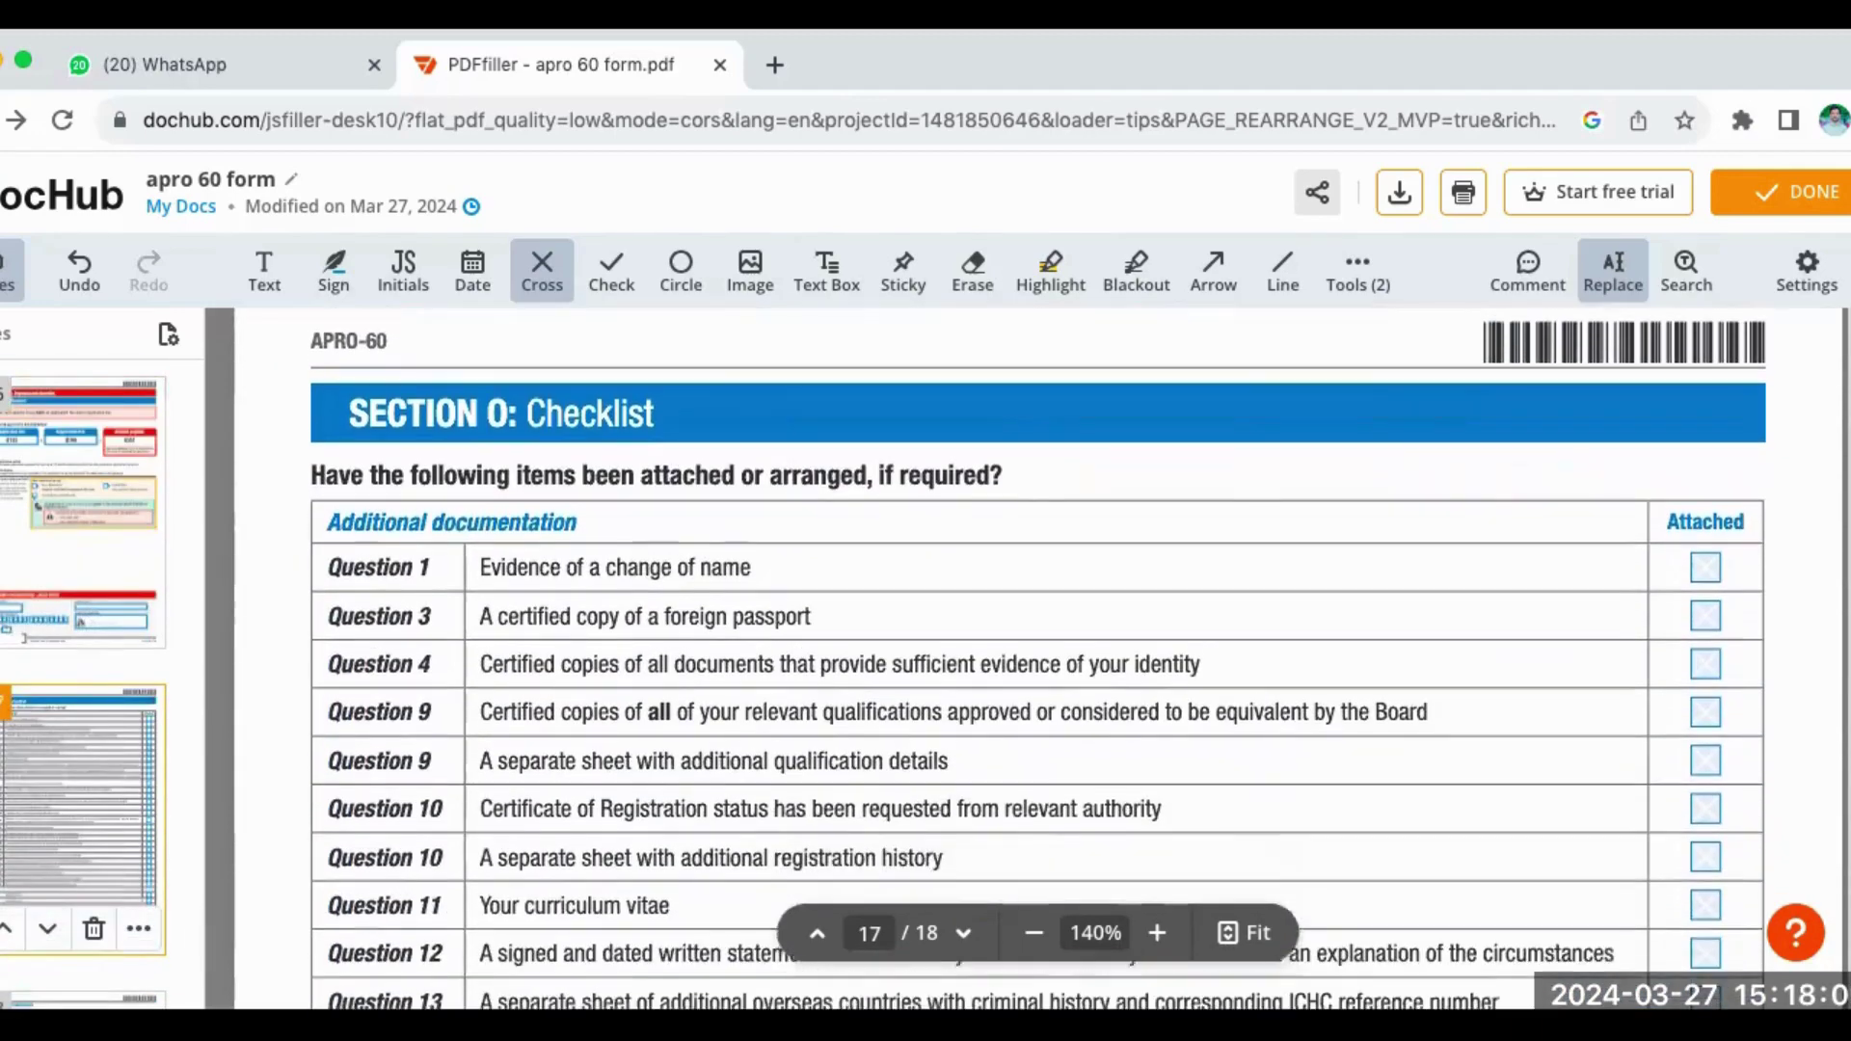
scroll(1037, 656, down, 1)
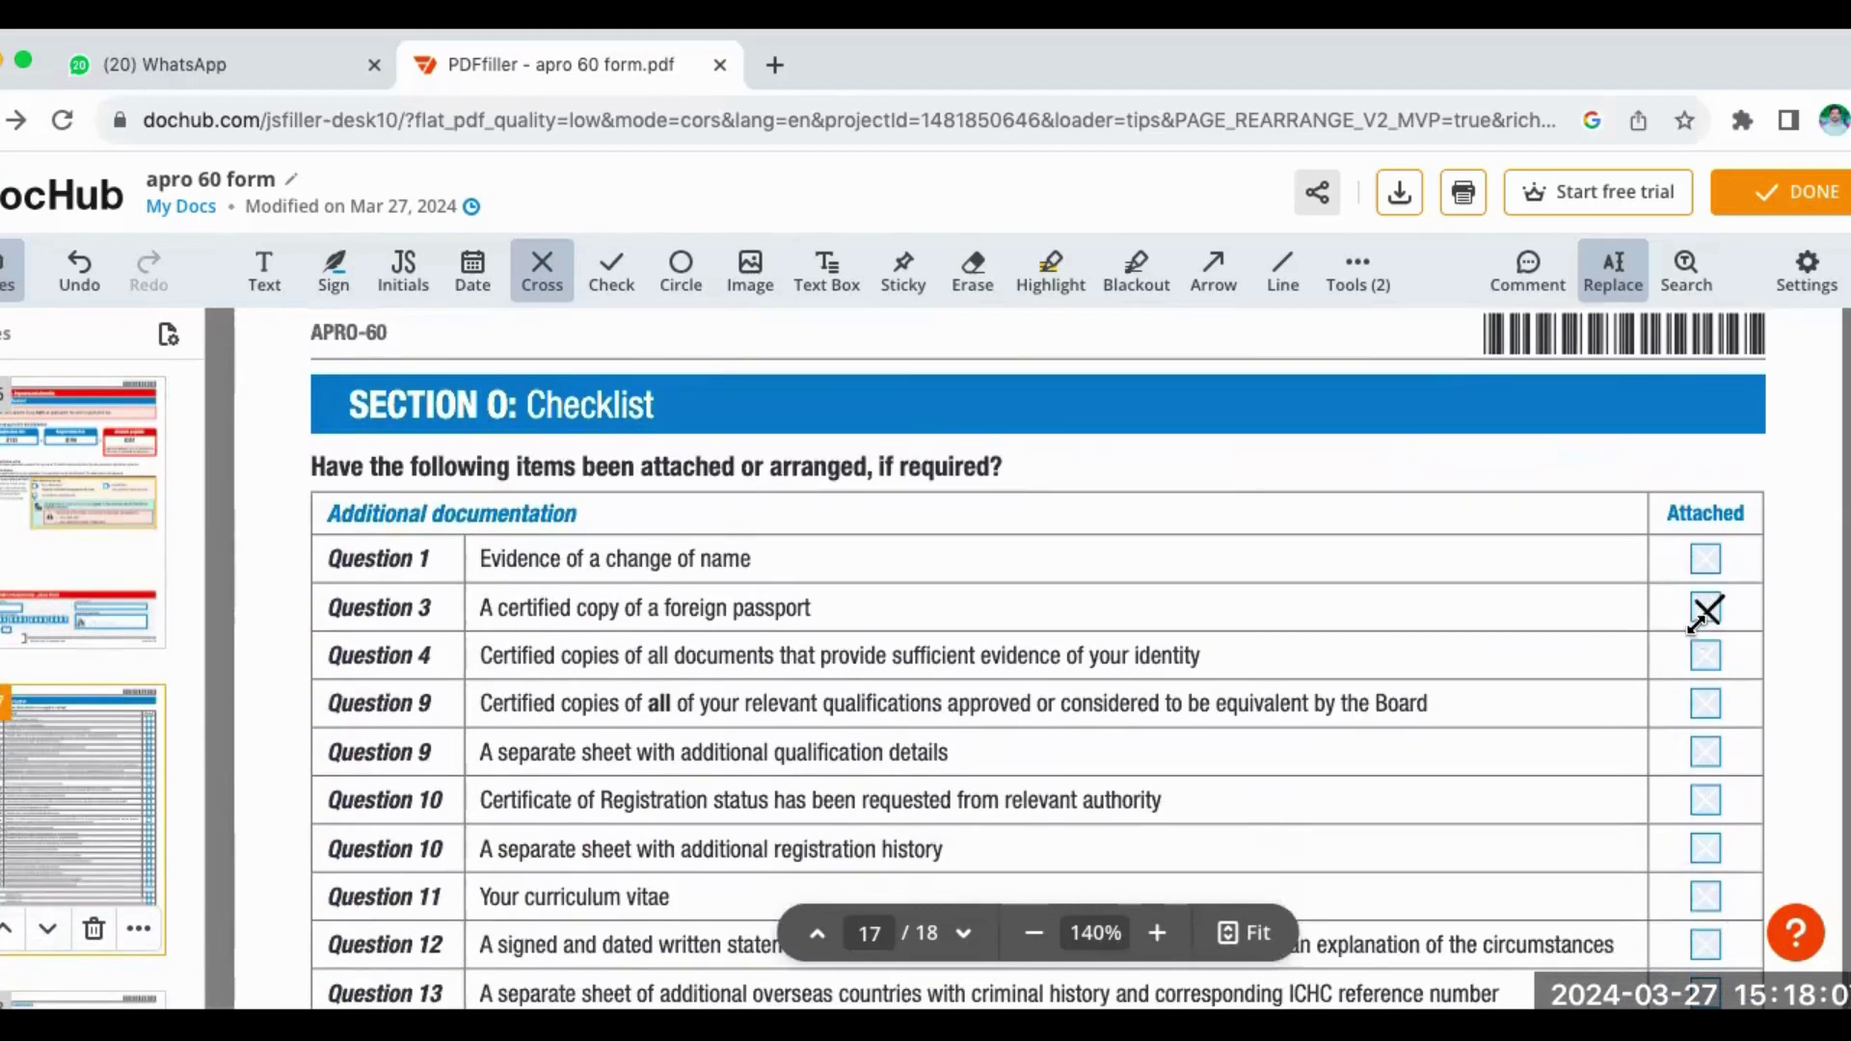
click(1701, 619)
click(1701, 663)
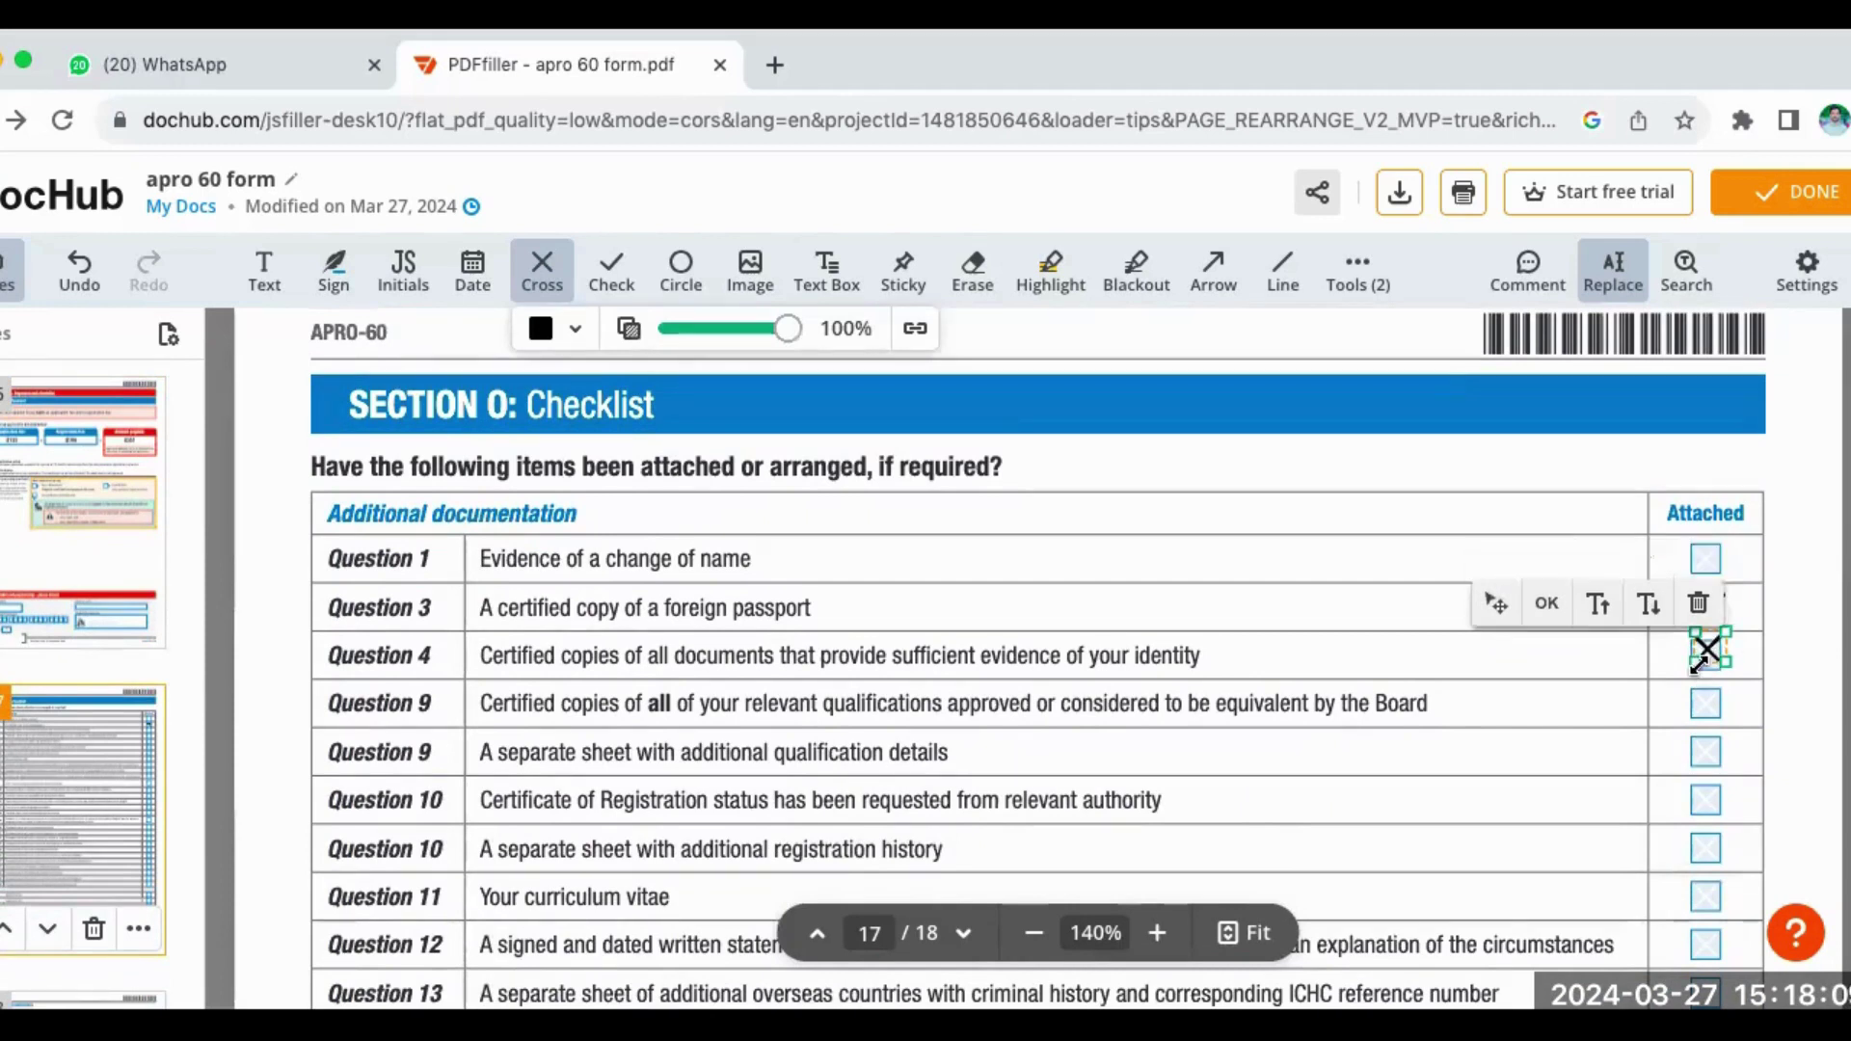
click(1699, 712)
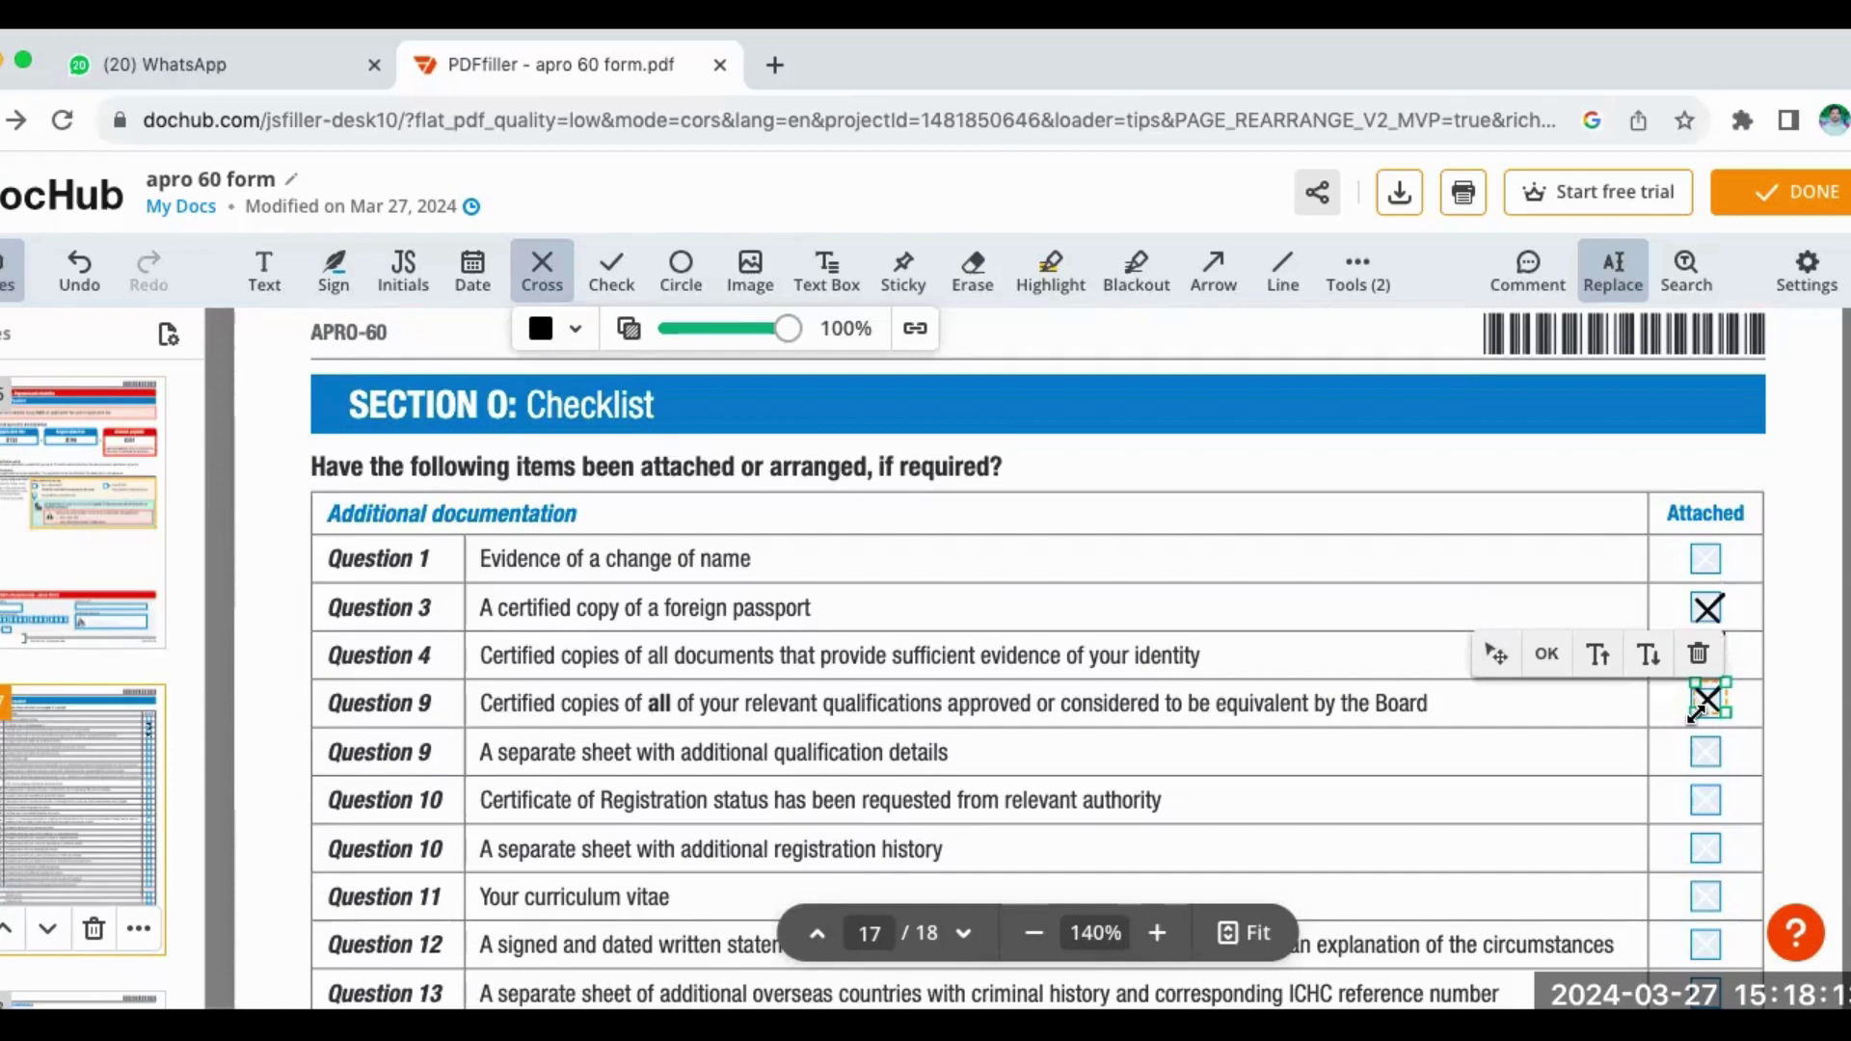
click(1704, 914)
- Mark the ICHC reference page provided by the approved vendor (Questions 13 & 14) as attached with a cross
scroll(1703, 916, down, 1)
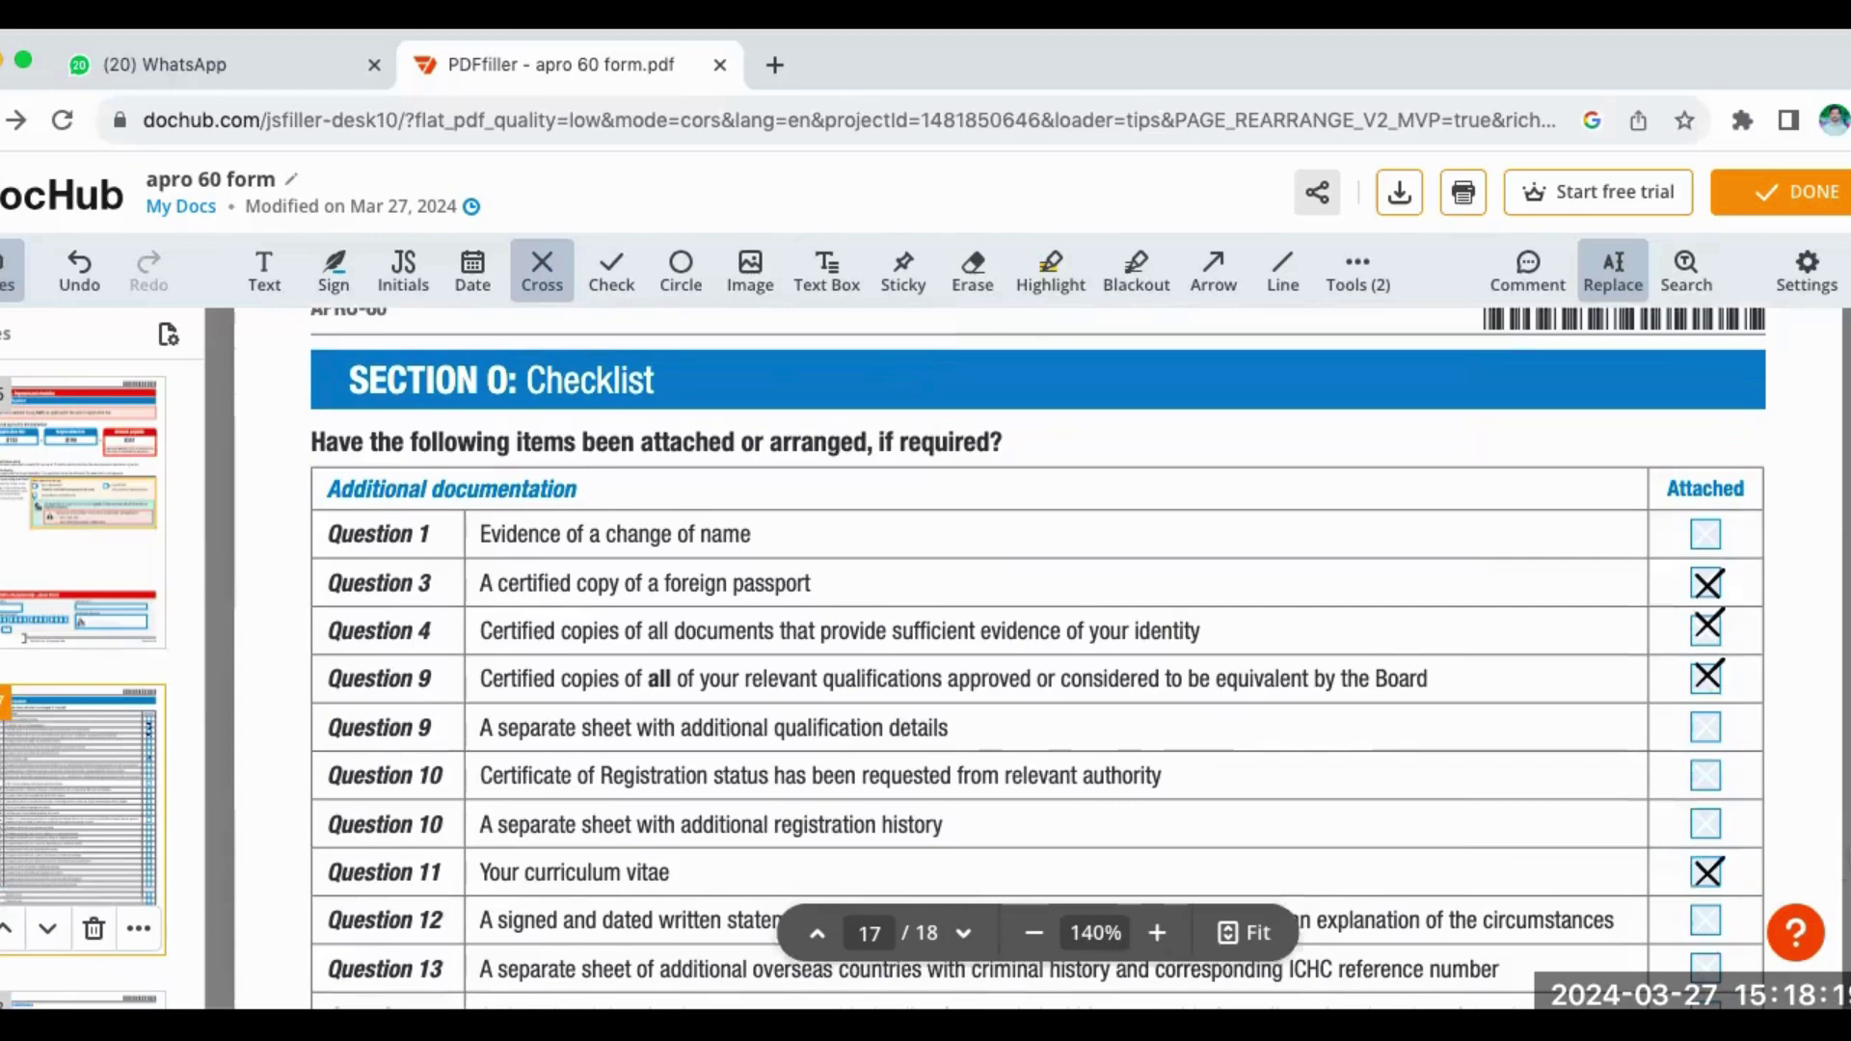
scroll(1511, 880, down, 5)
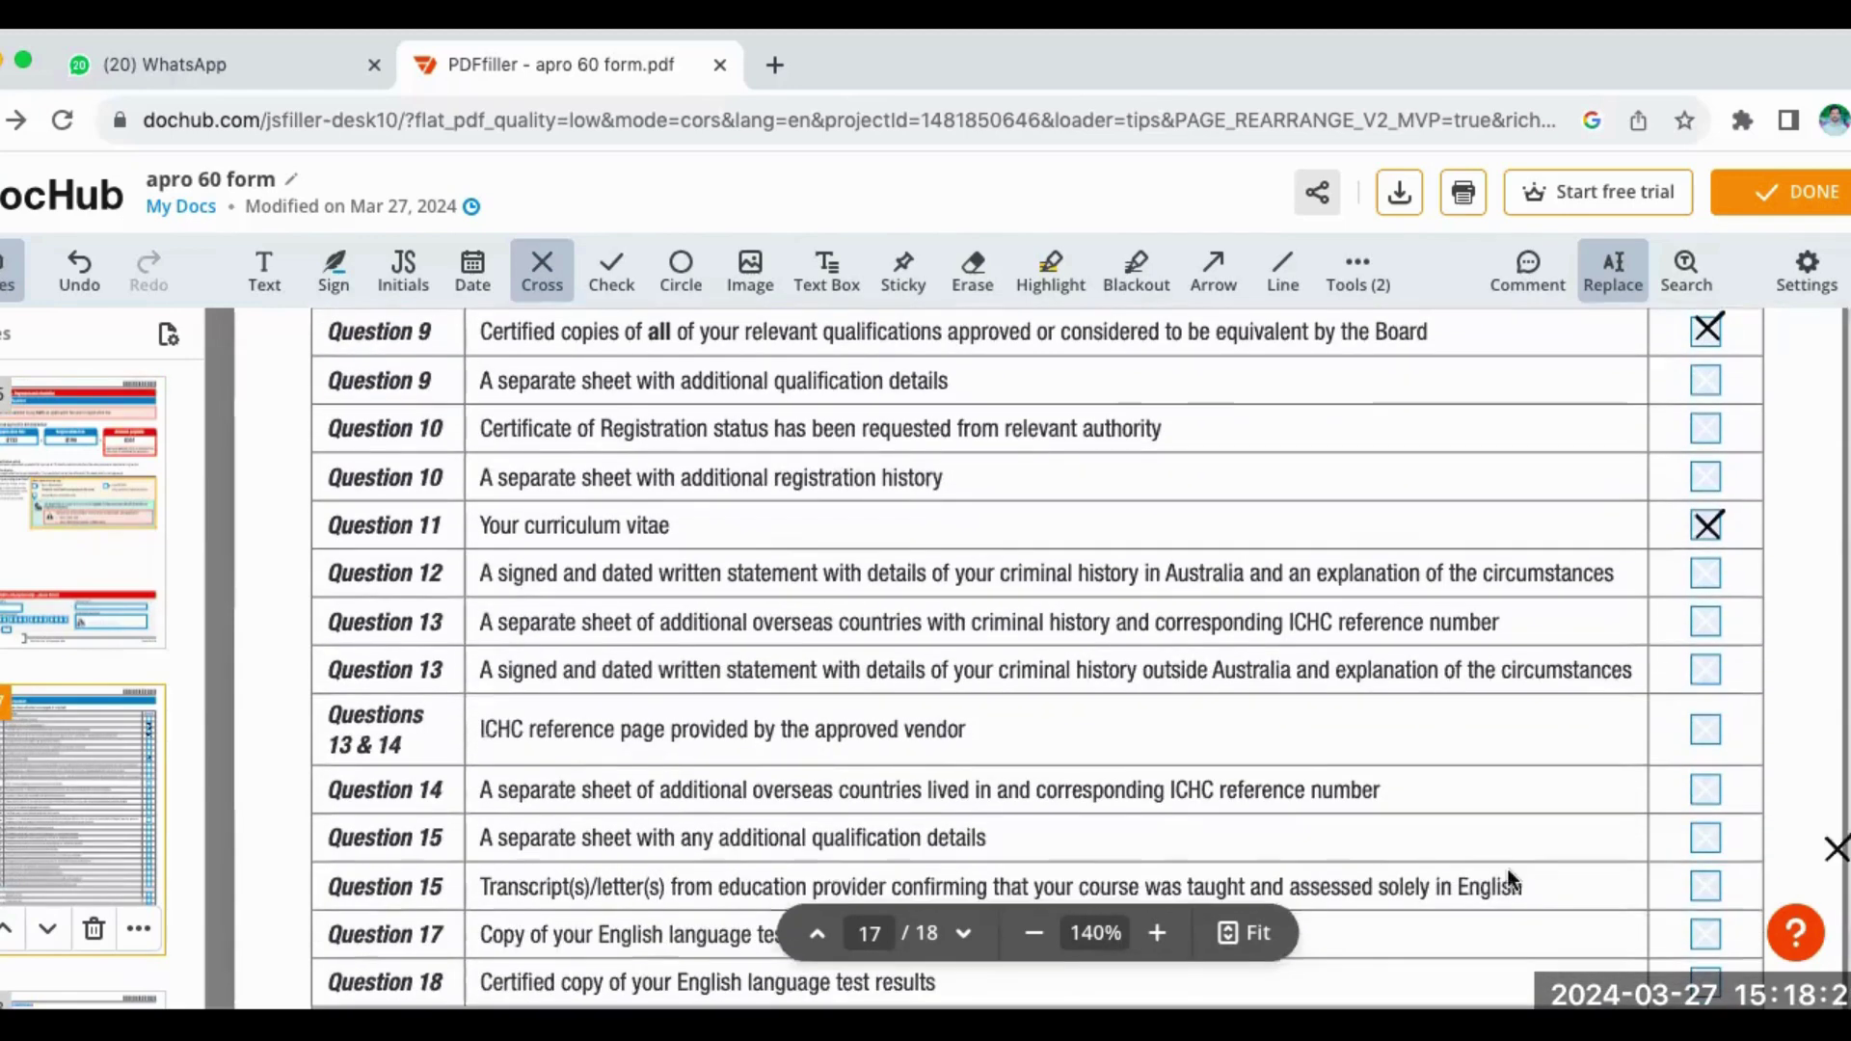
click(1694, 746)
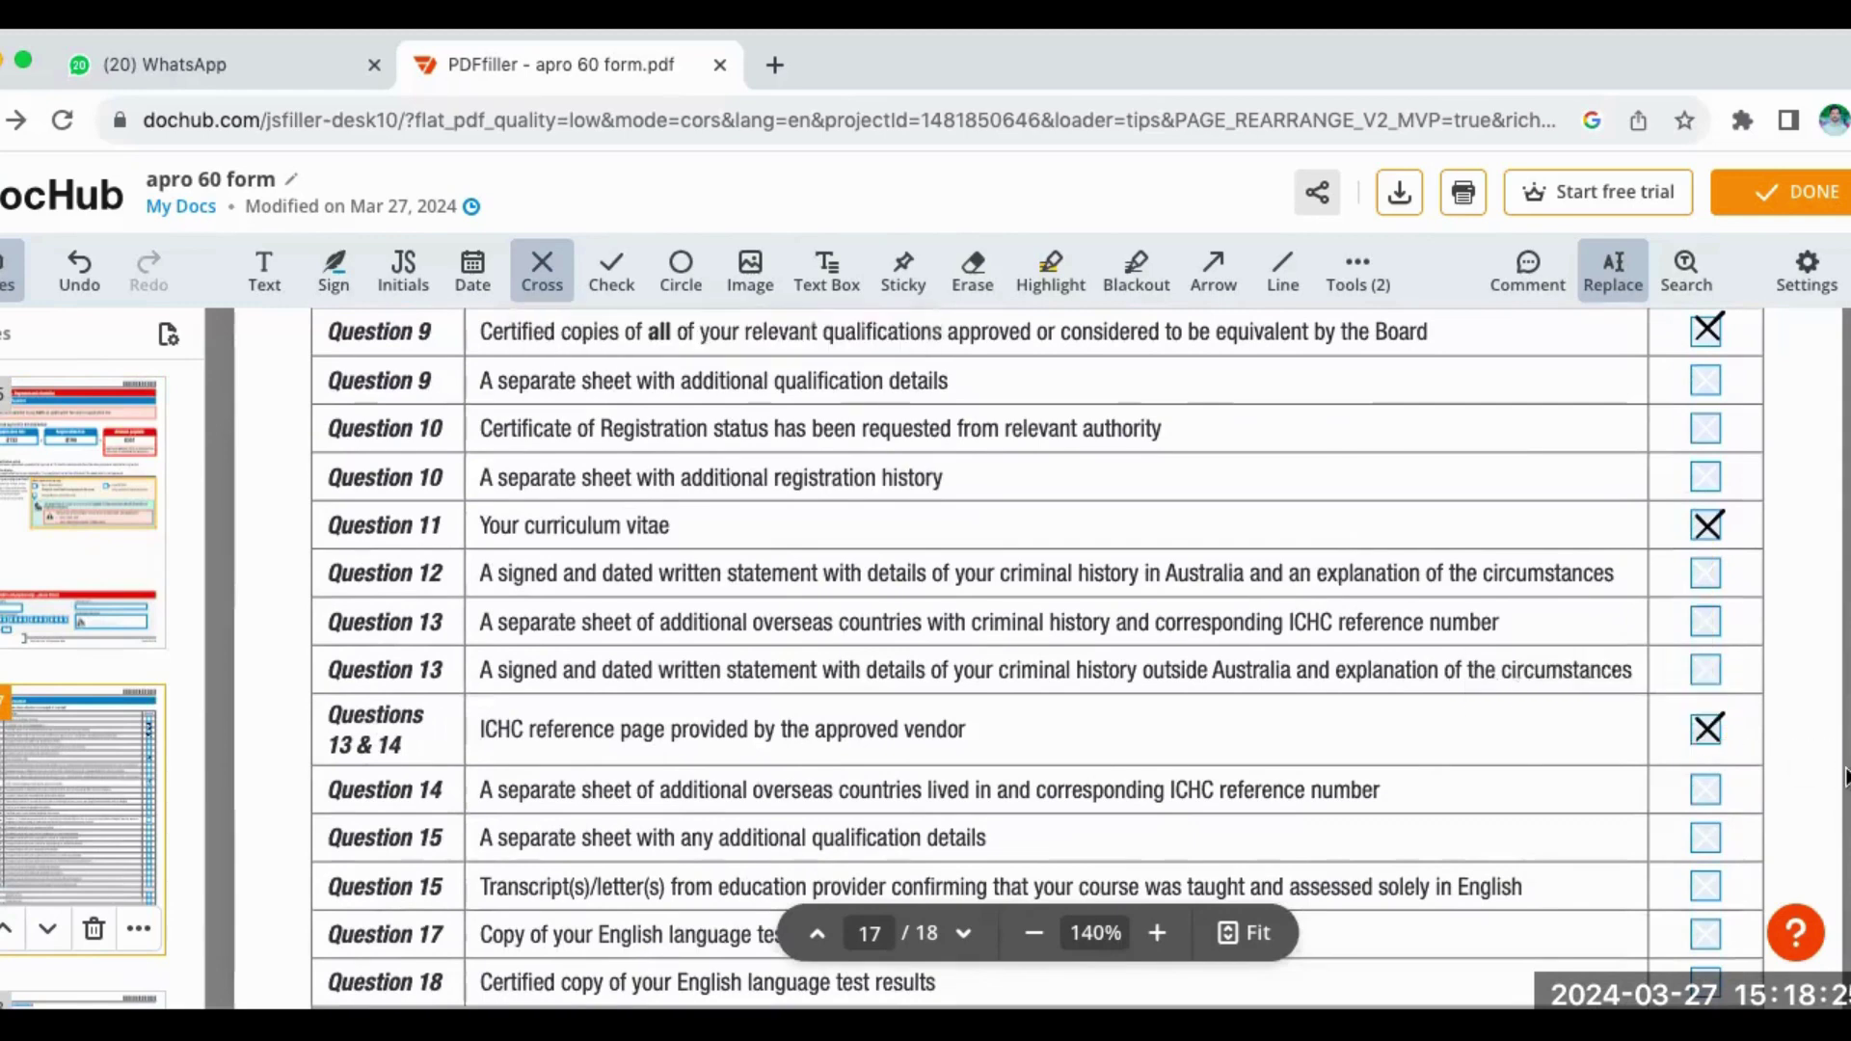
- Place crosses for the Question 15 education provider transcripts, the Question 17 English test copy and the Question 18 certified English test results
scroll(1844, 776, down, 3)
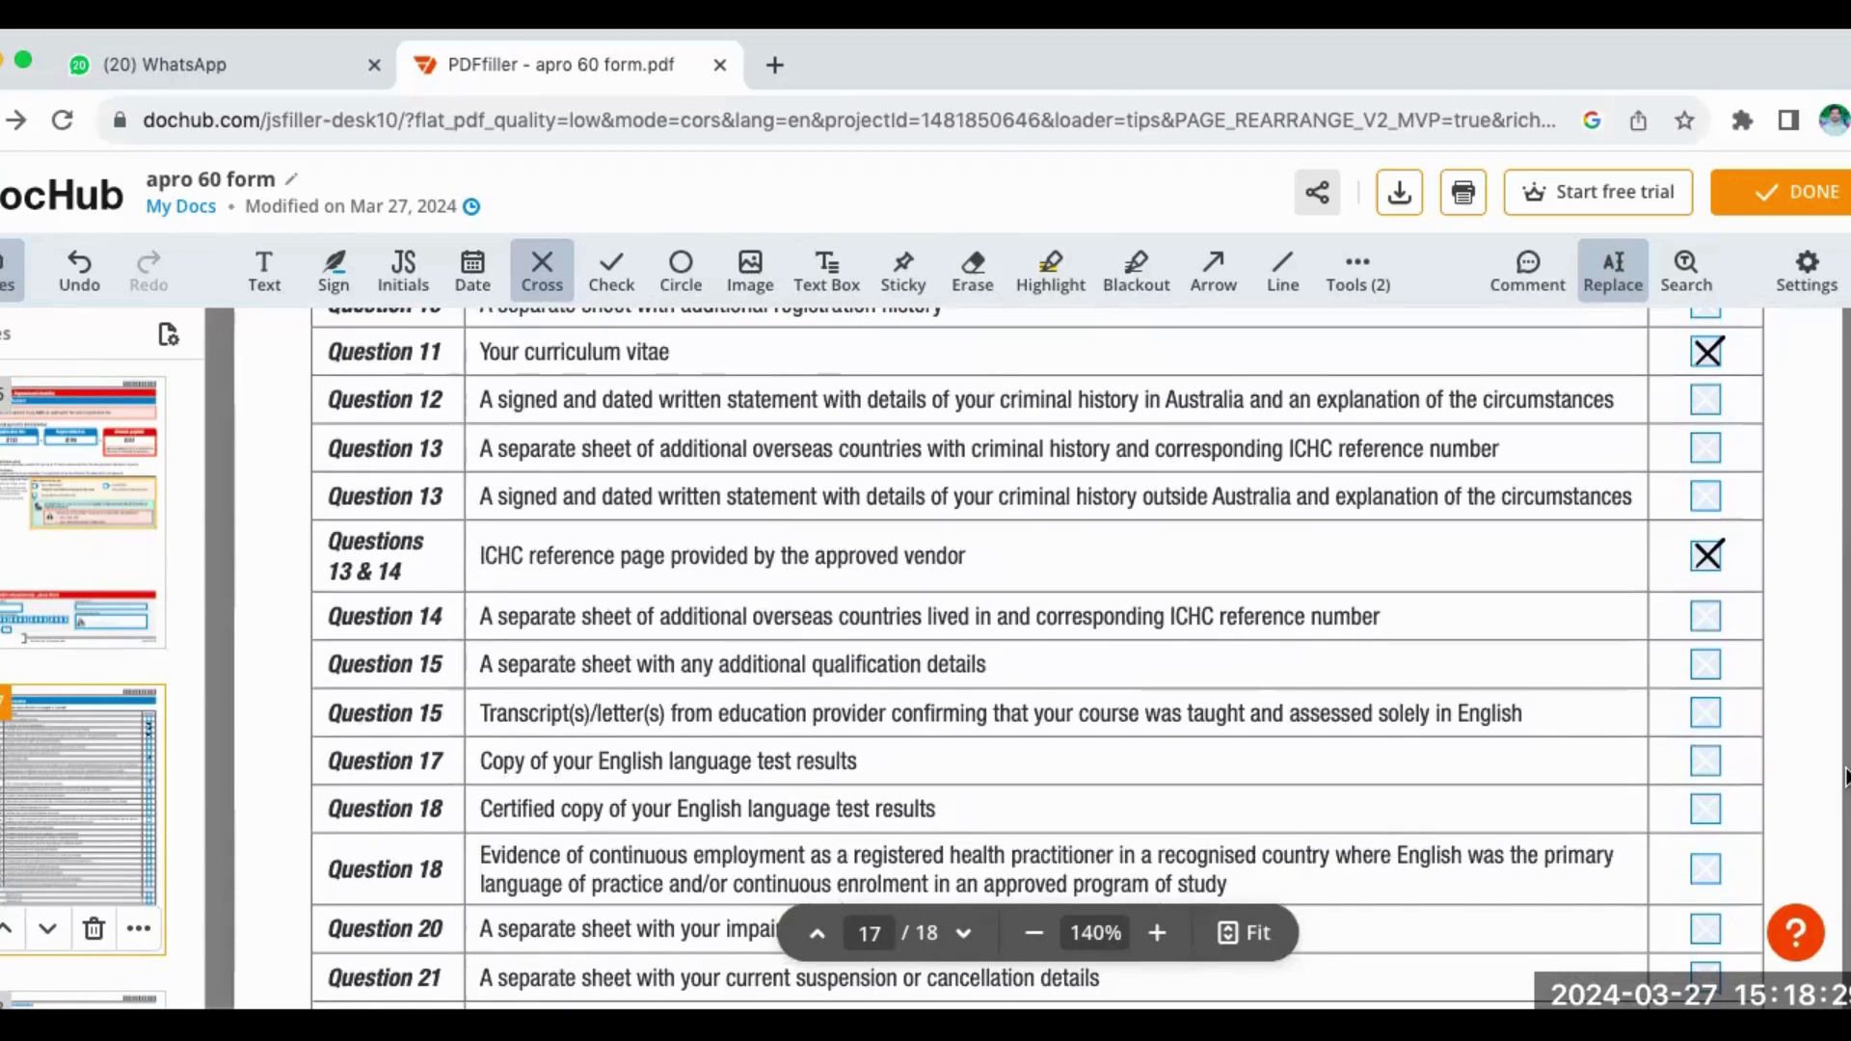
scroll(1843, 776, down, 2)
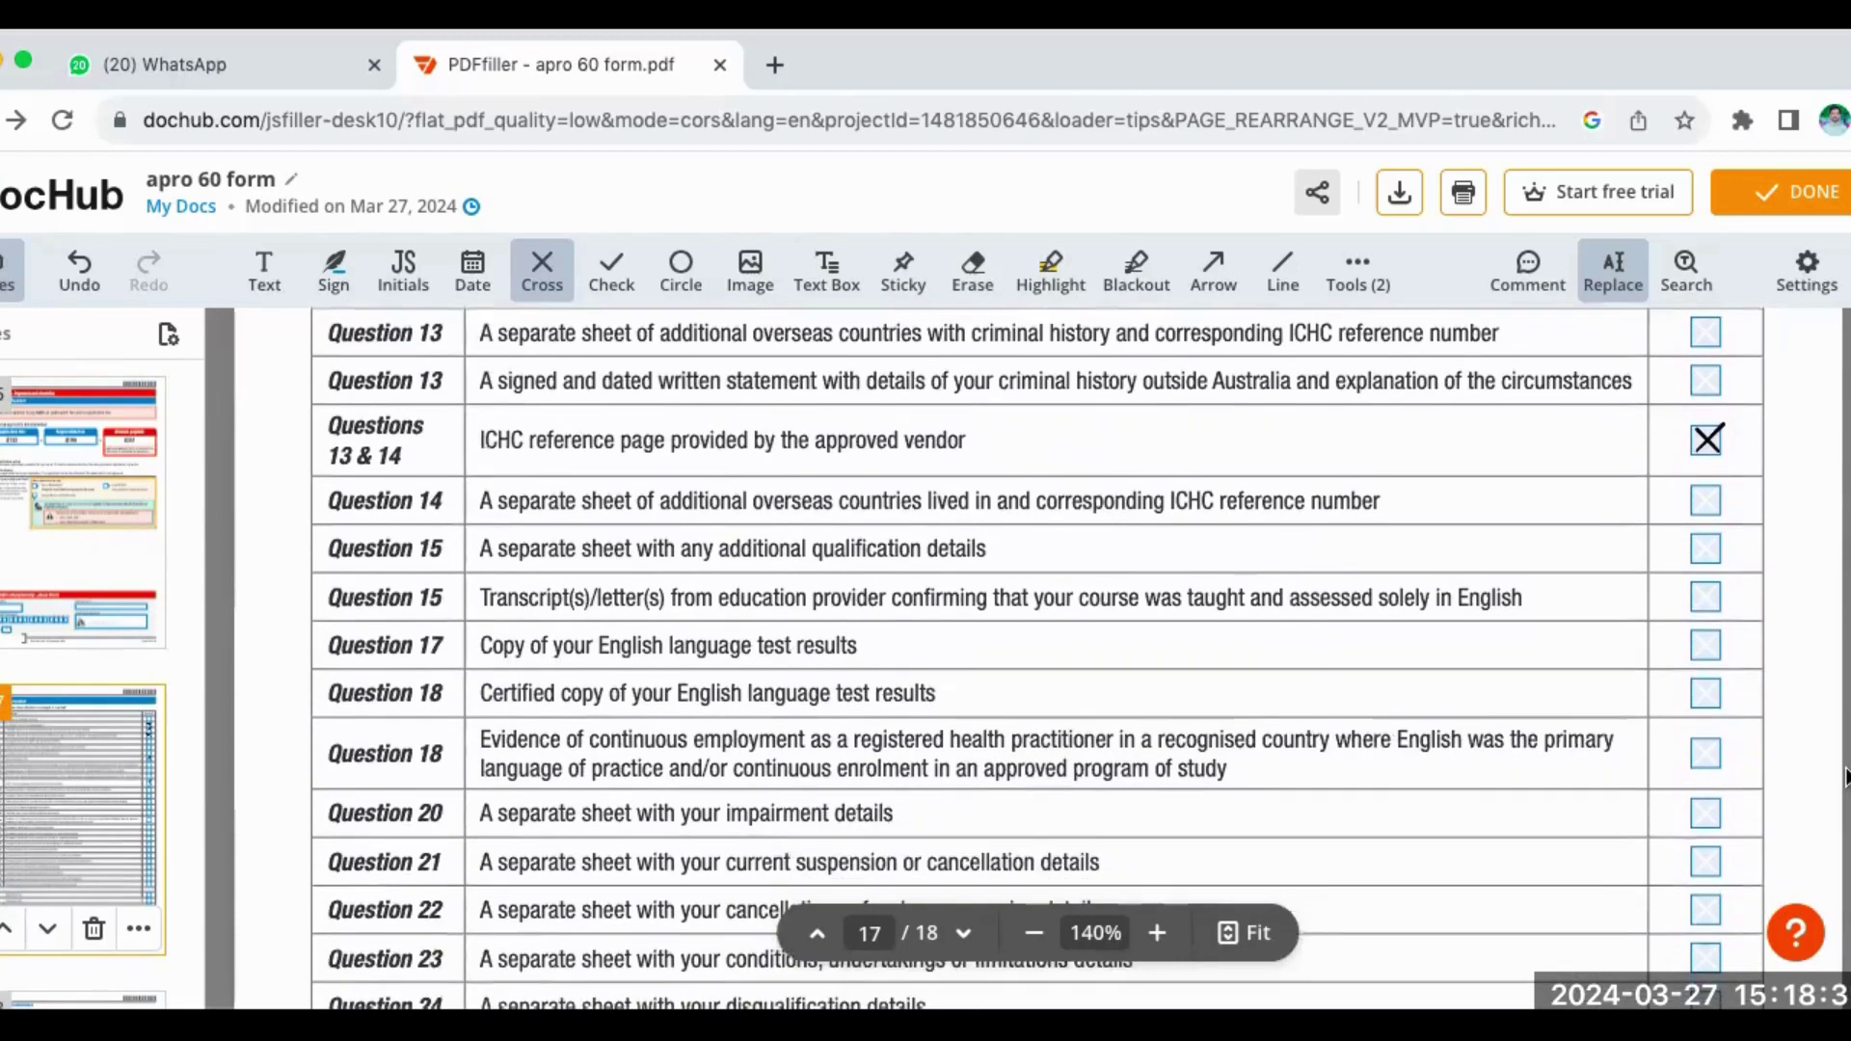
click(1697, 604)
click(1695, 656)
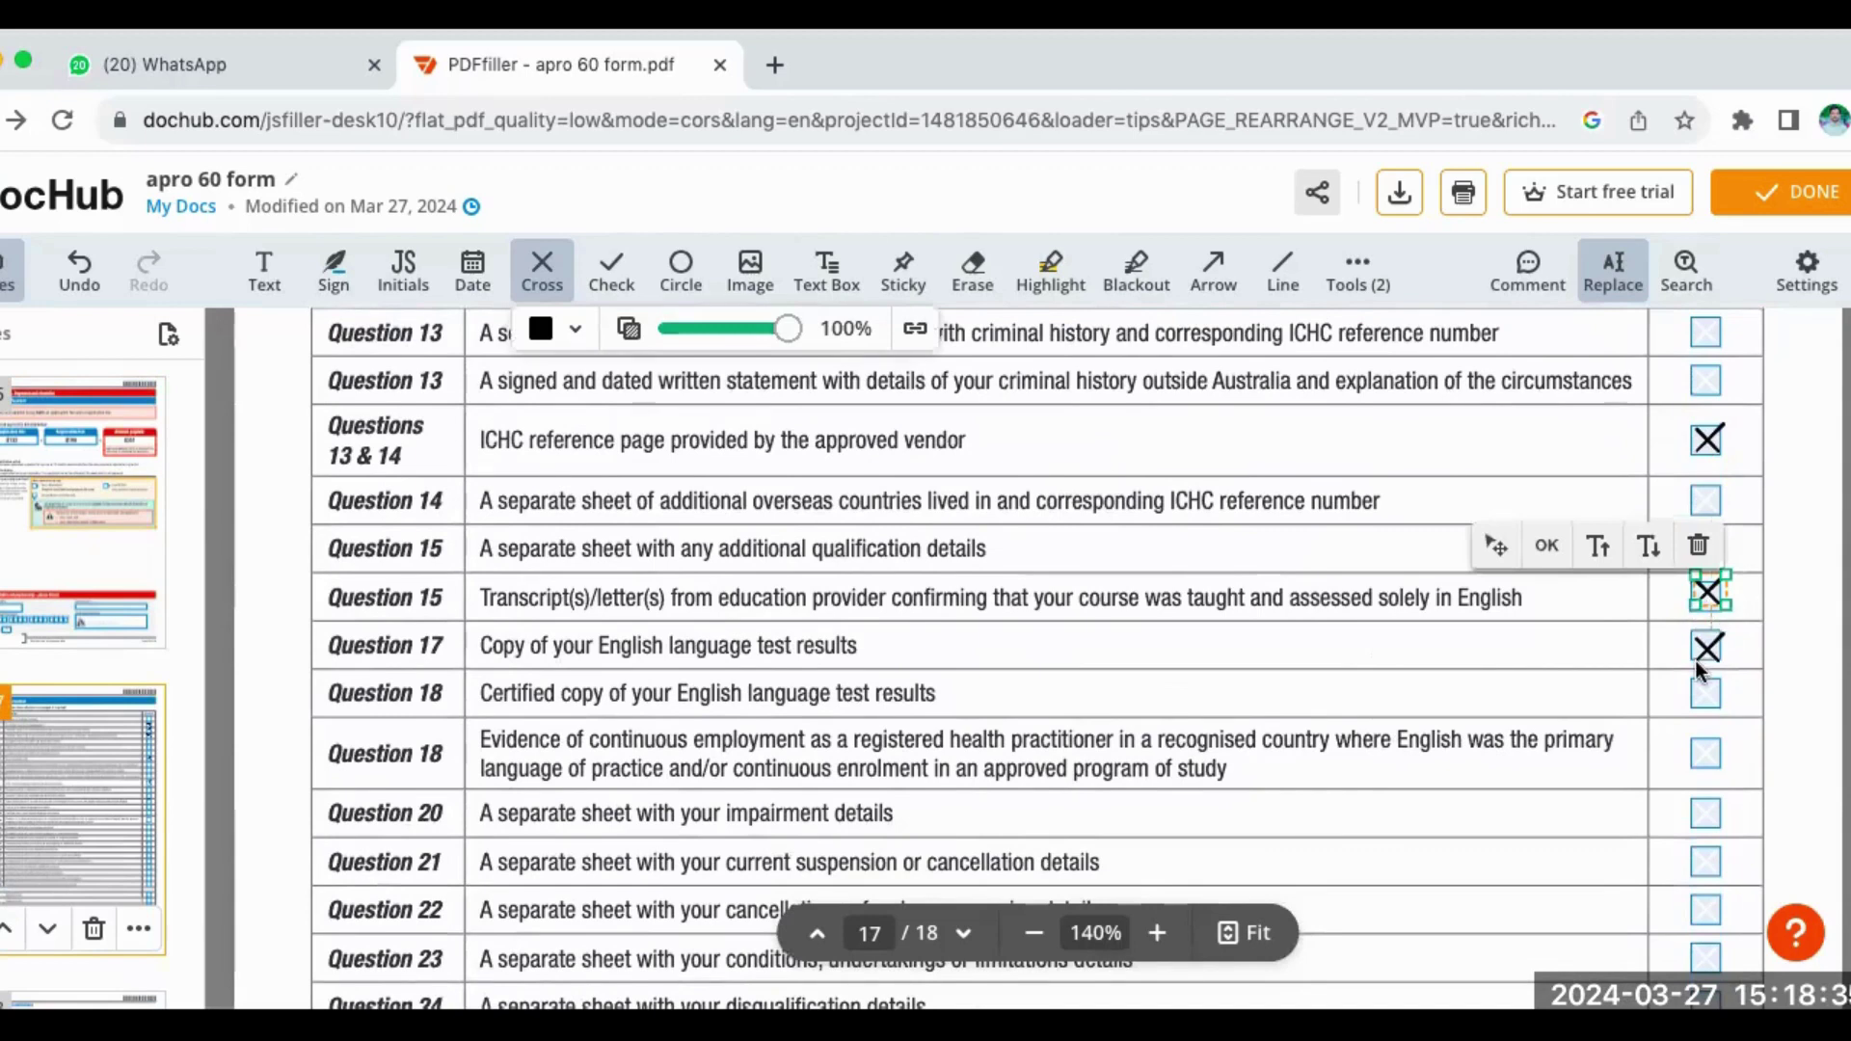
drag(1695, 661, 1697, 687)
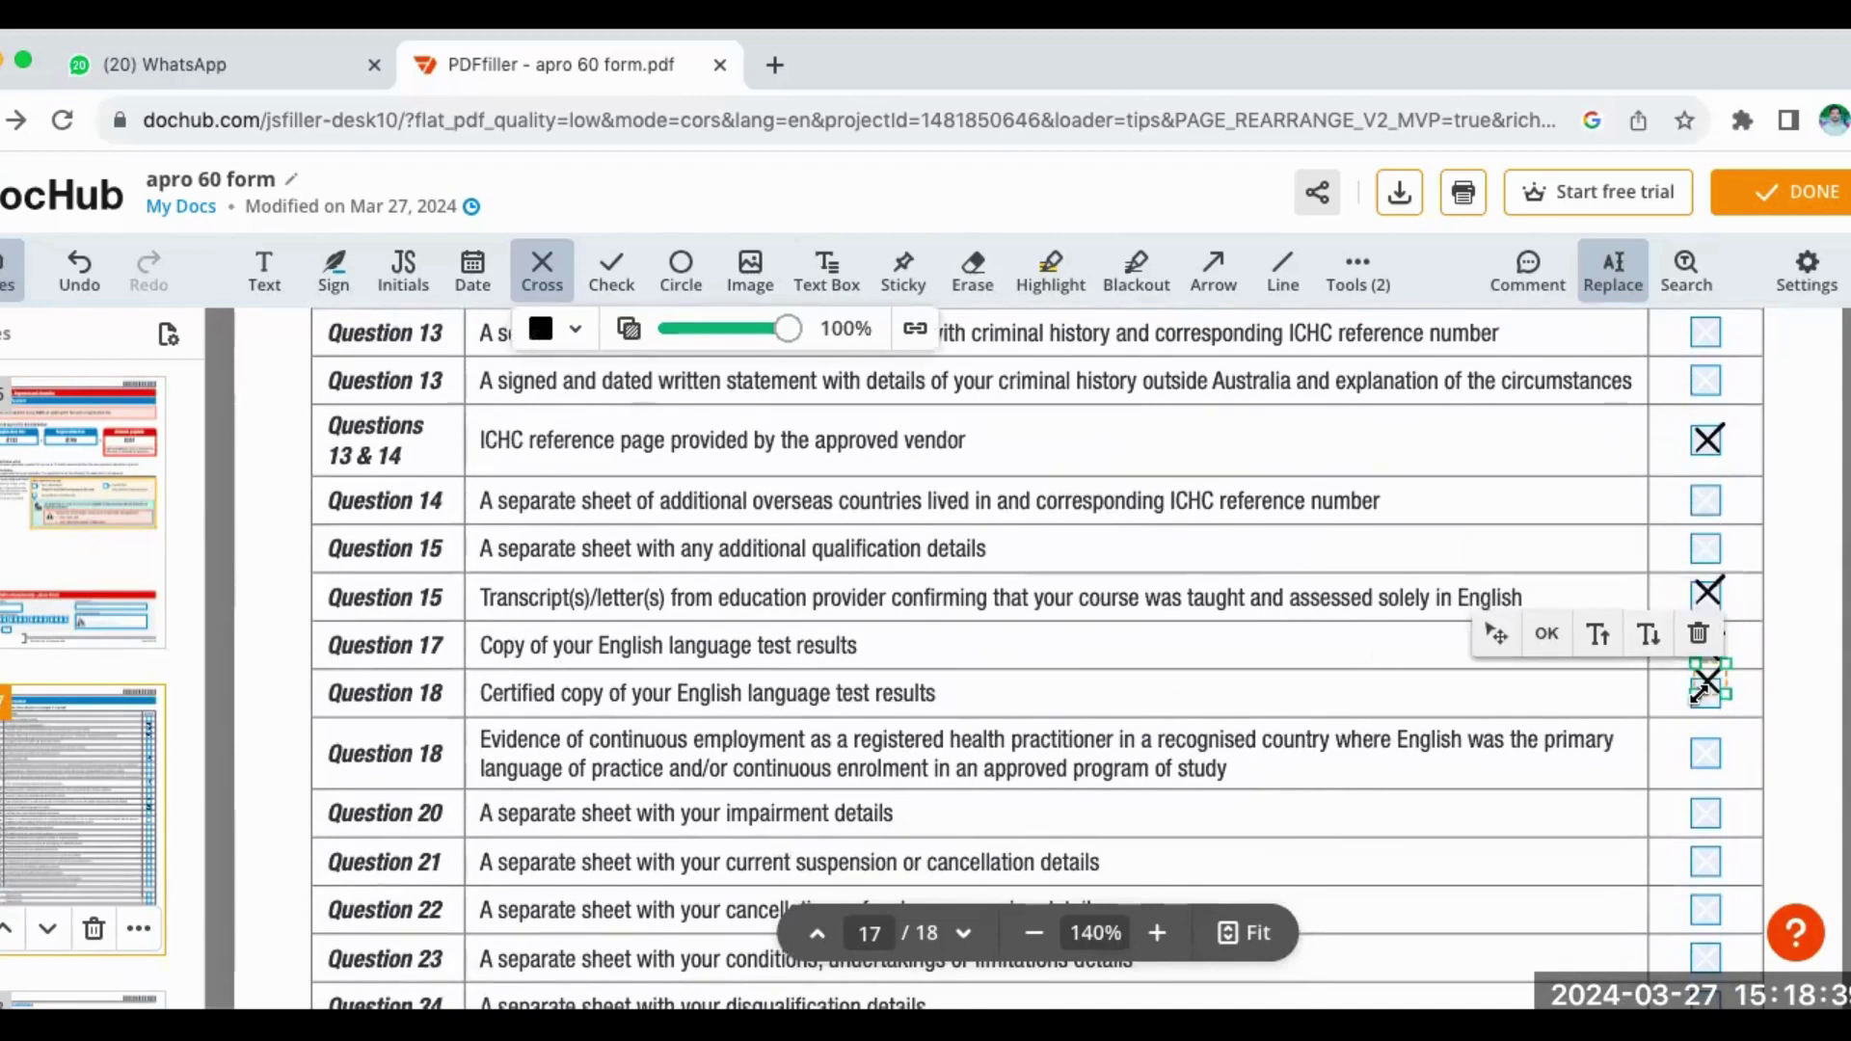
key(Escape)
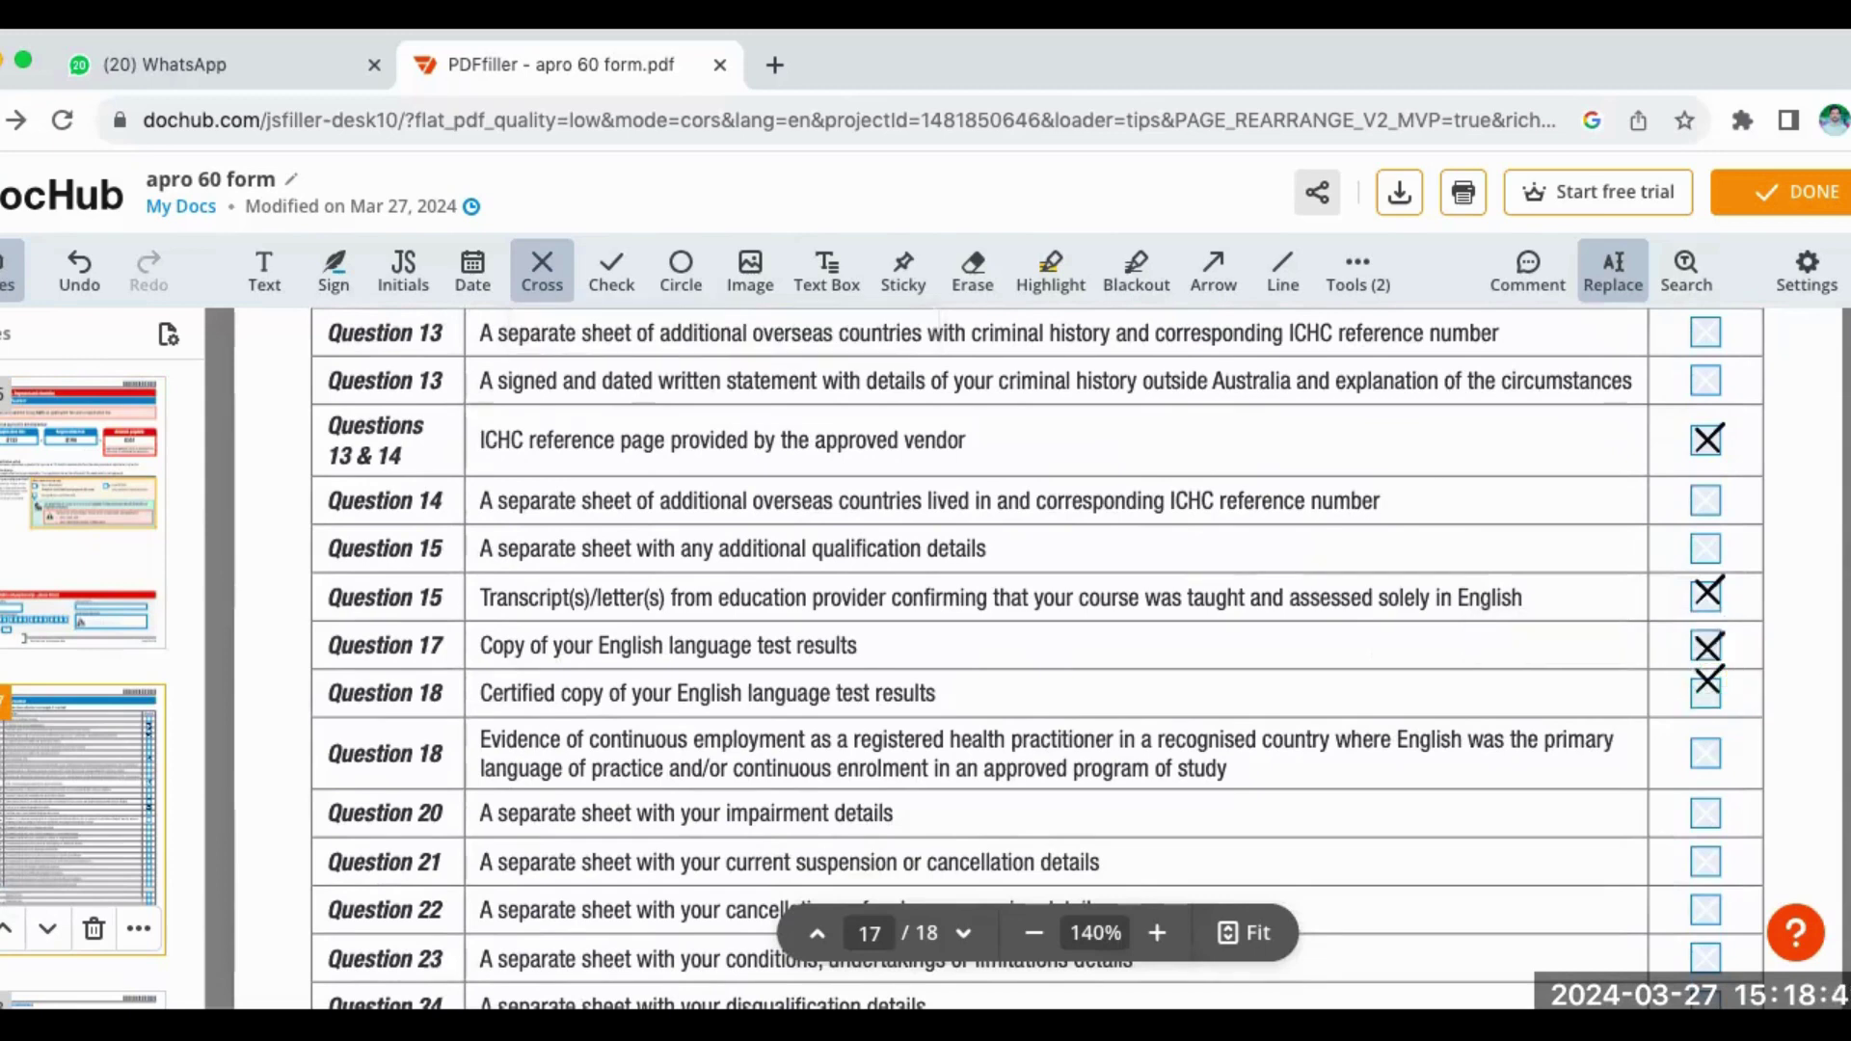
- Mark the application fee and the registration fee with crosses in the checklist's Payment part
scroll(1038, 659, down, 1)
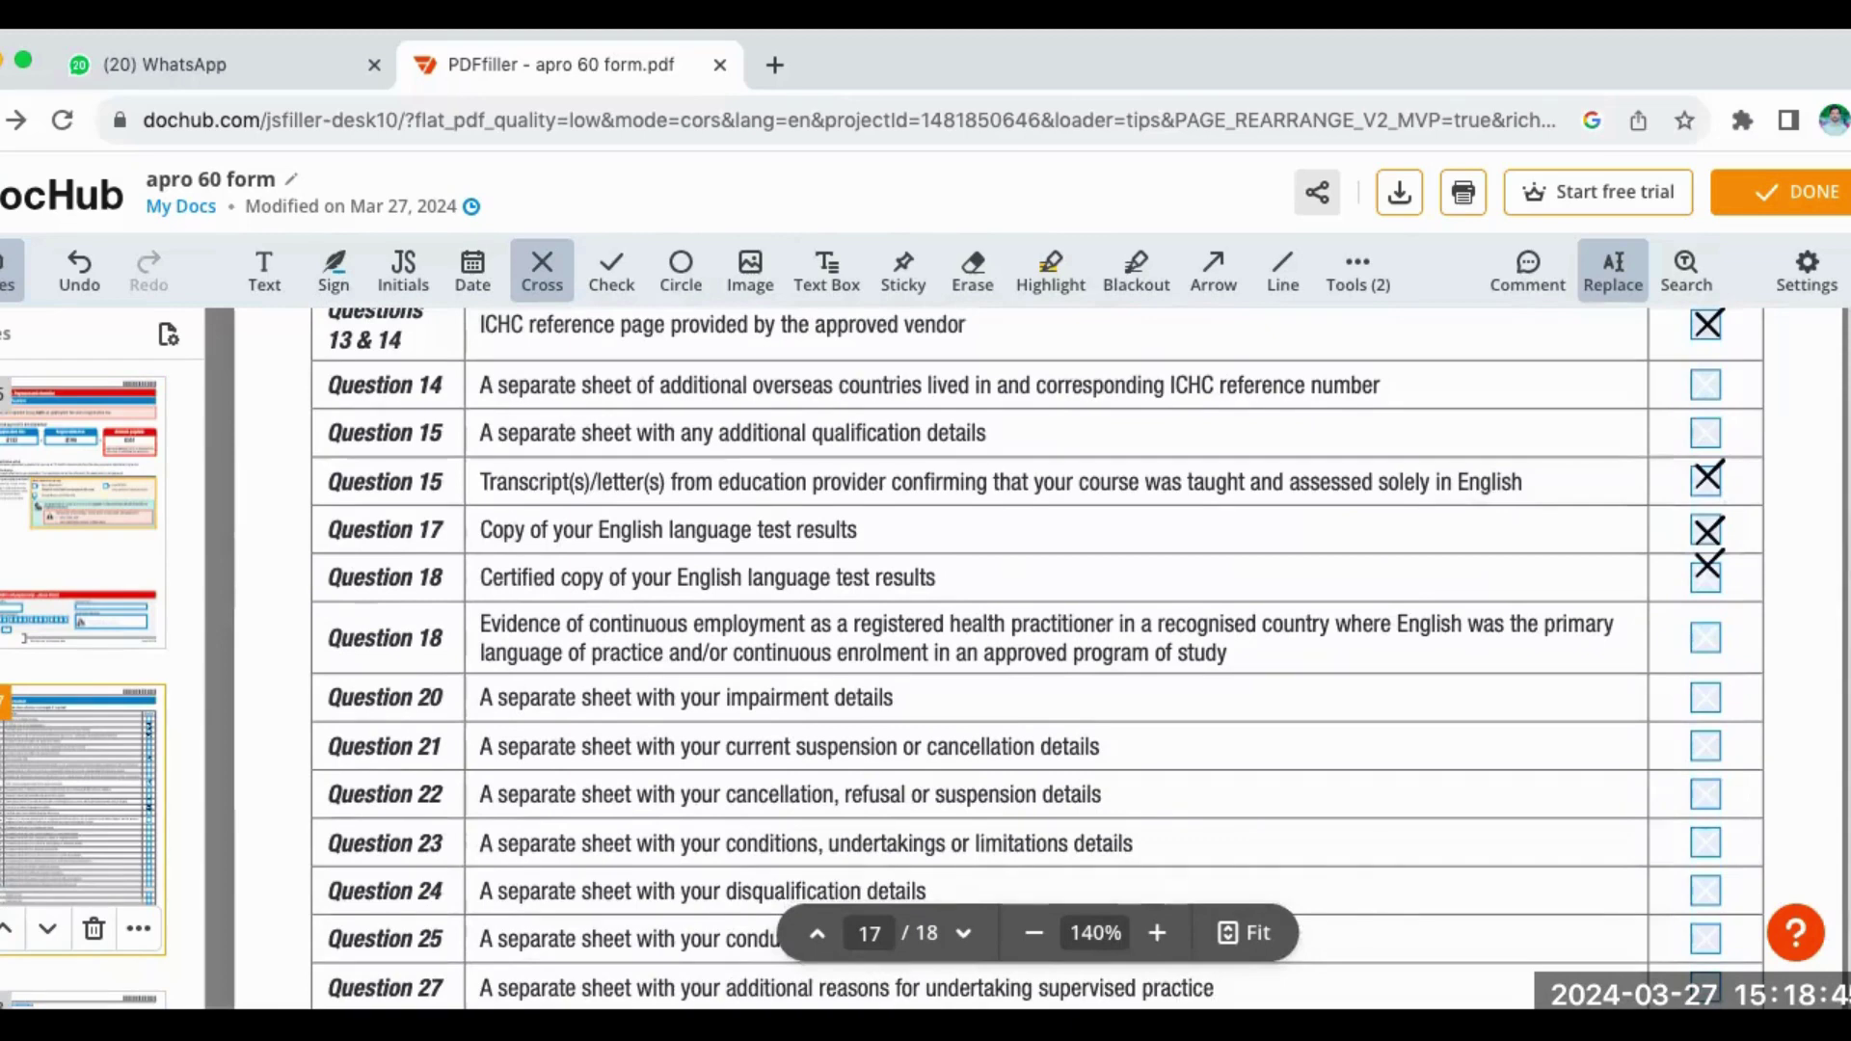
scroll(1039, 660, down, 5)
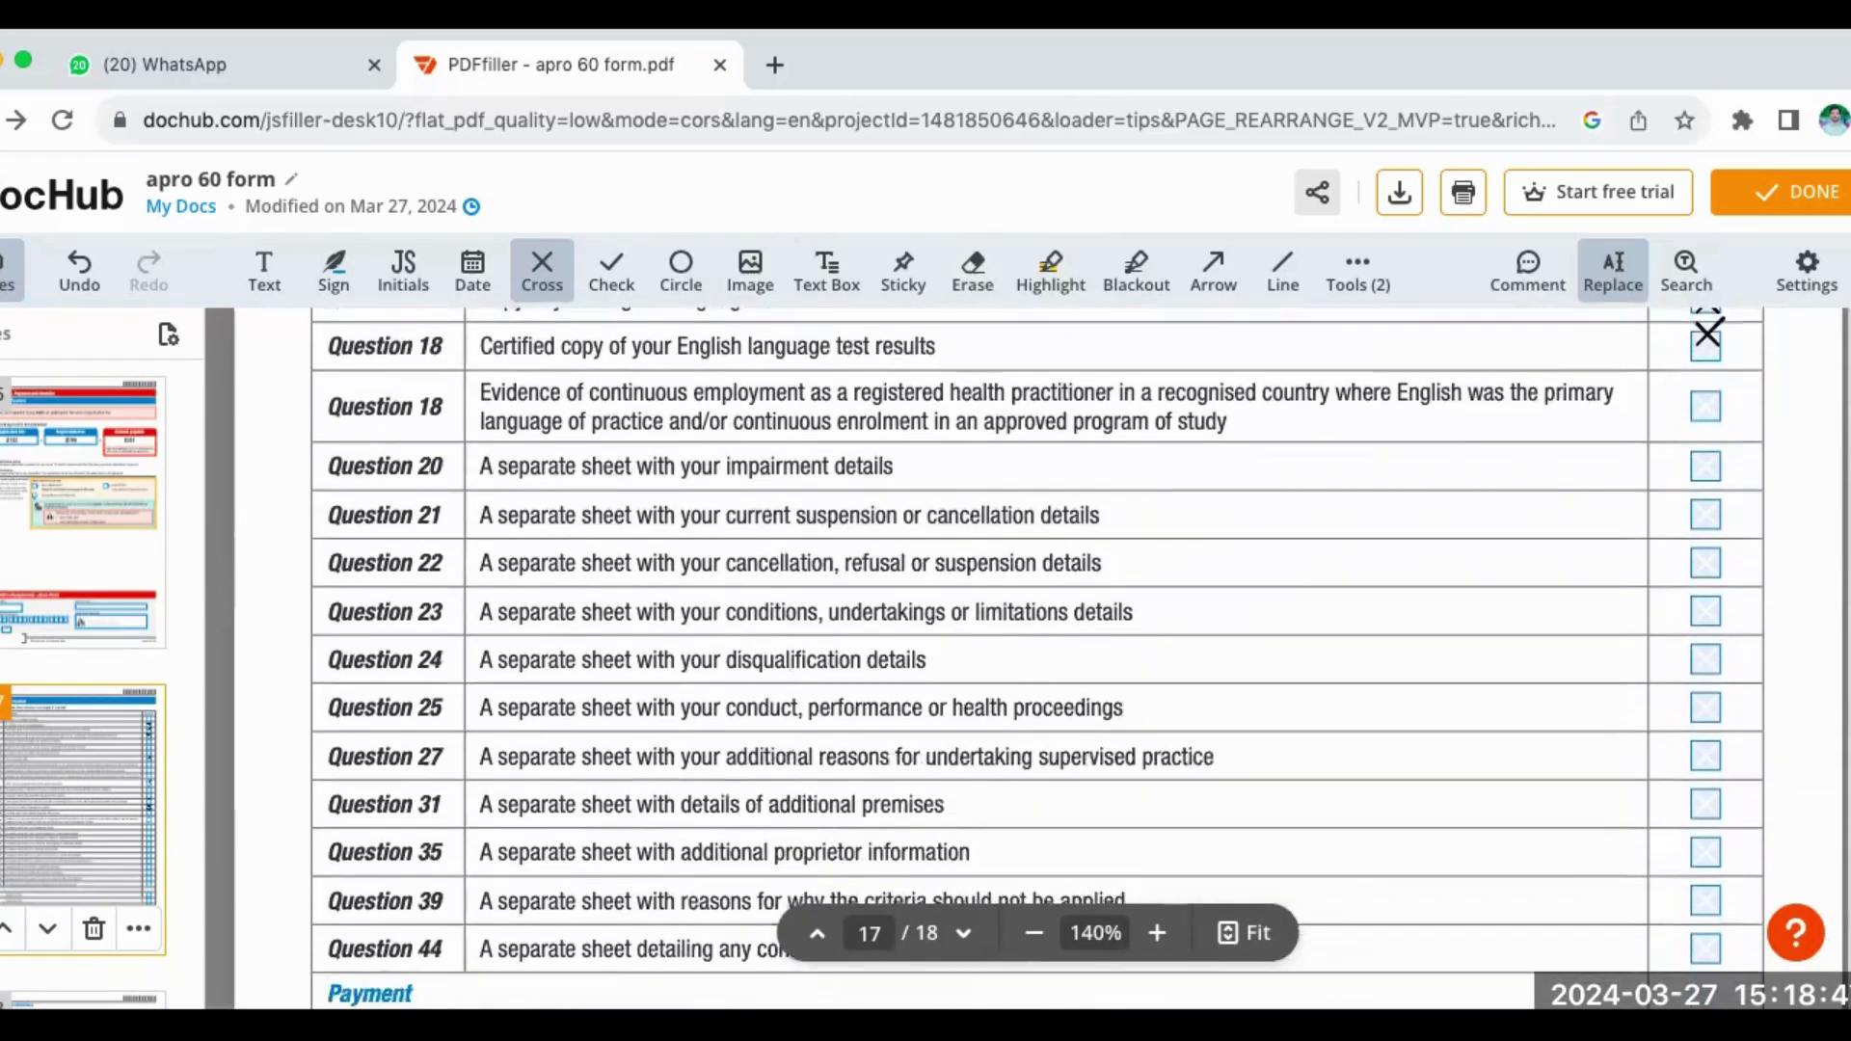
scroll(1038, 660, down, 2)
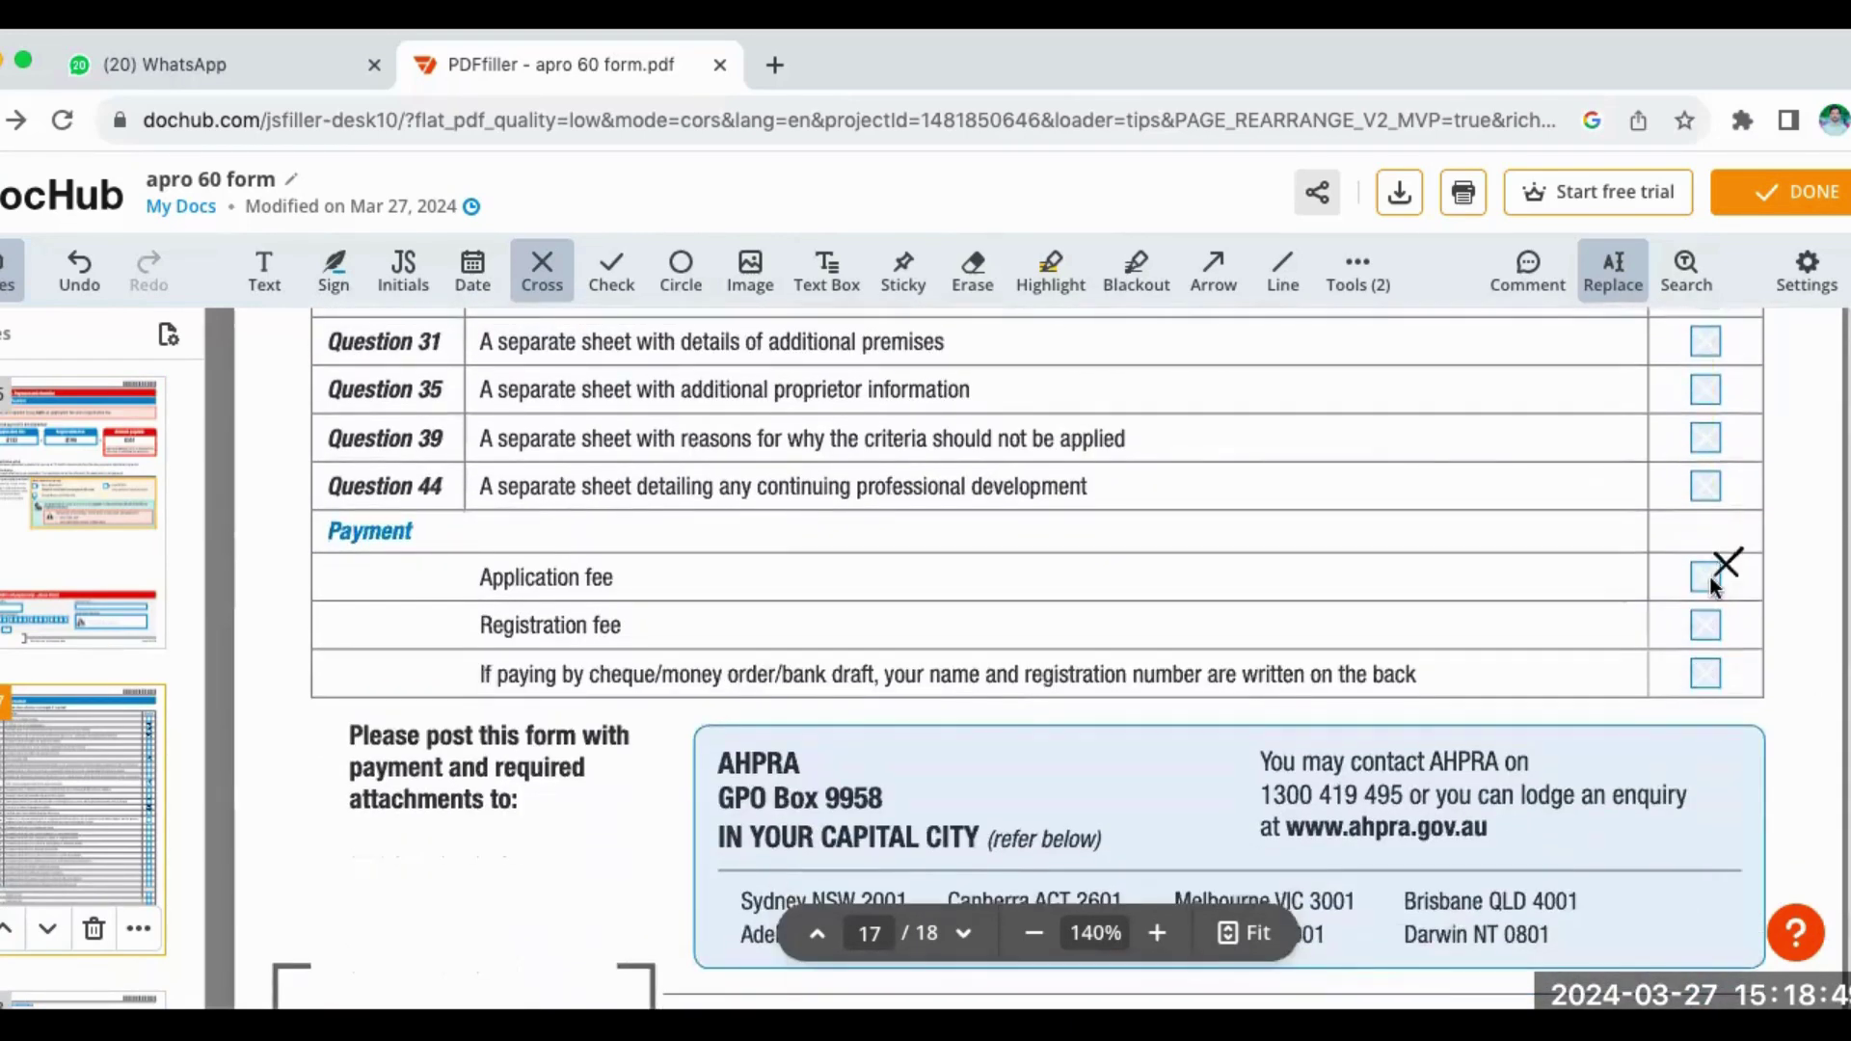
click(1699, 588)
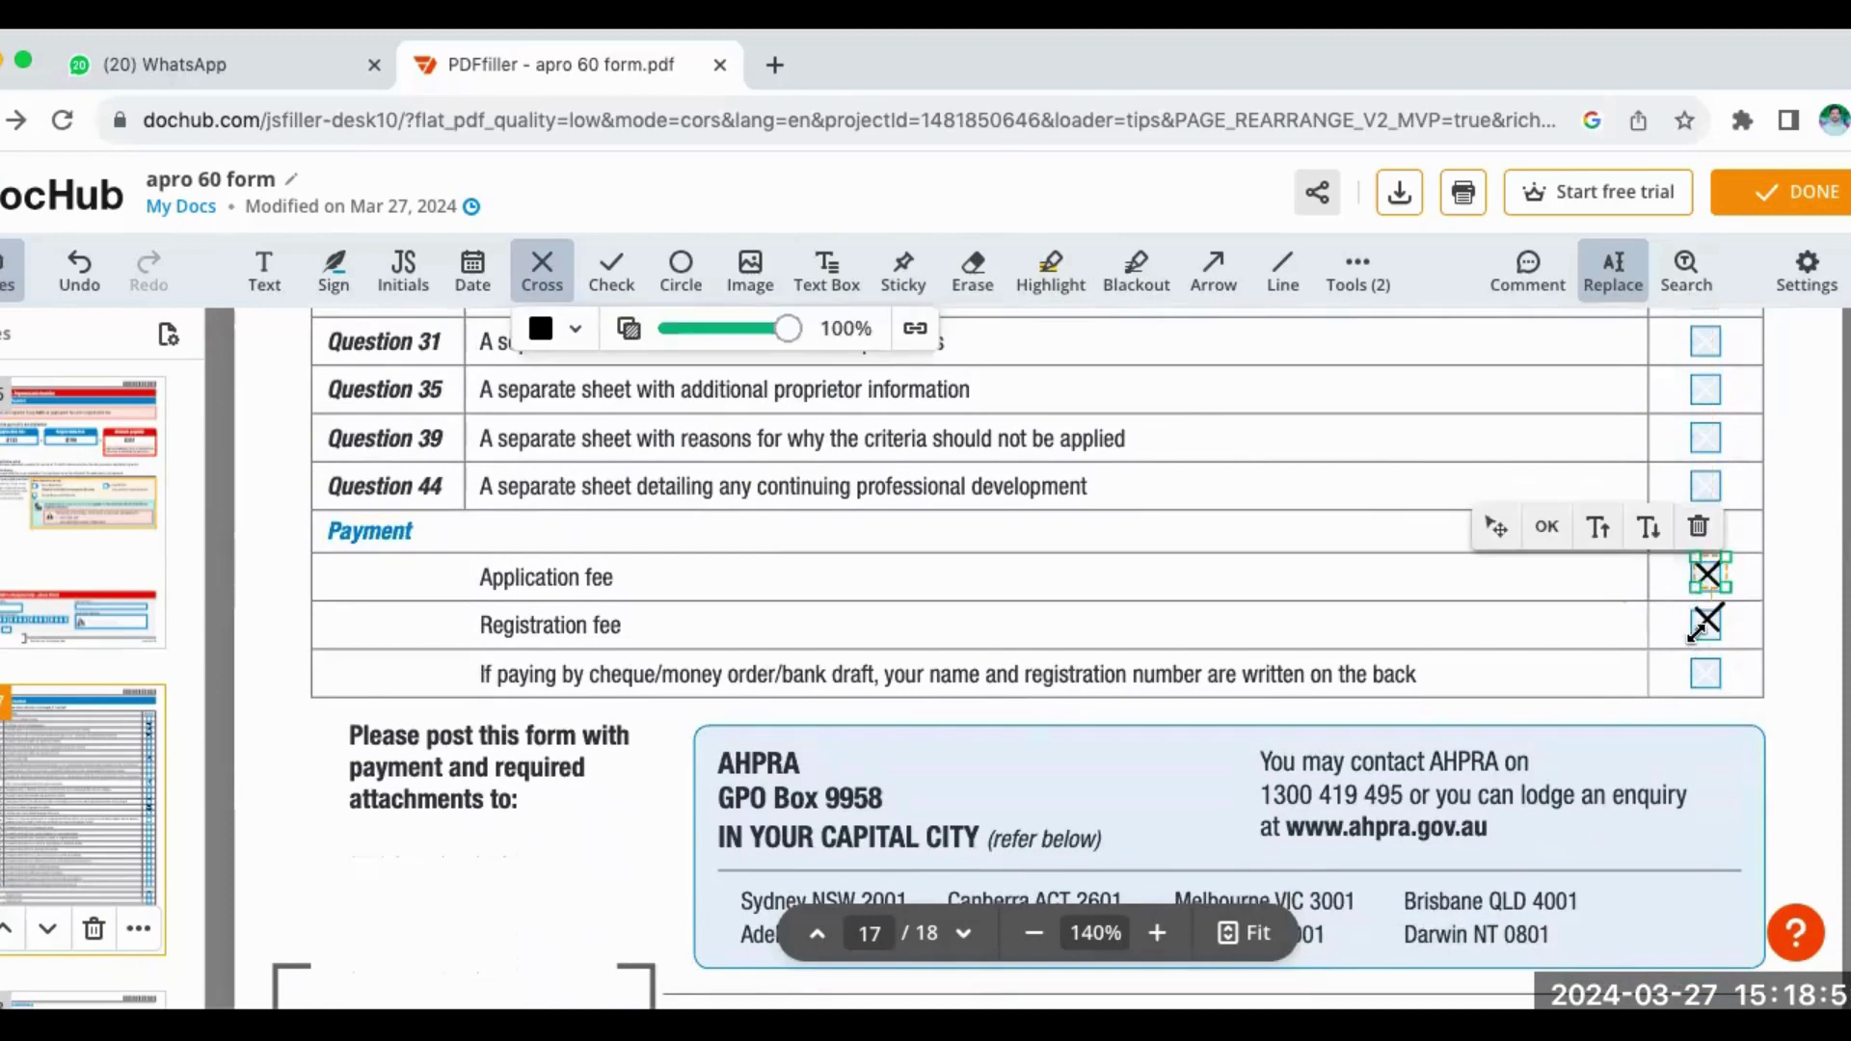
click(1705, 627)
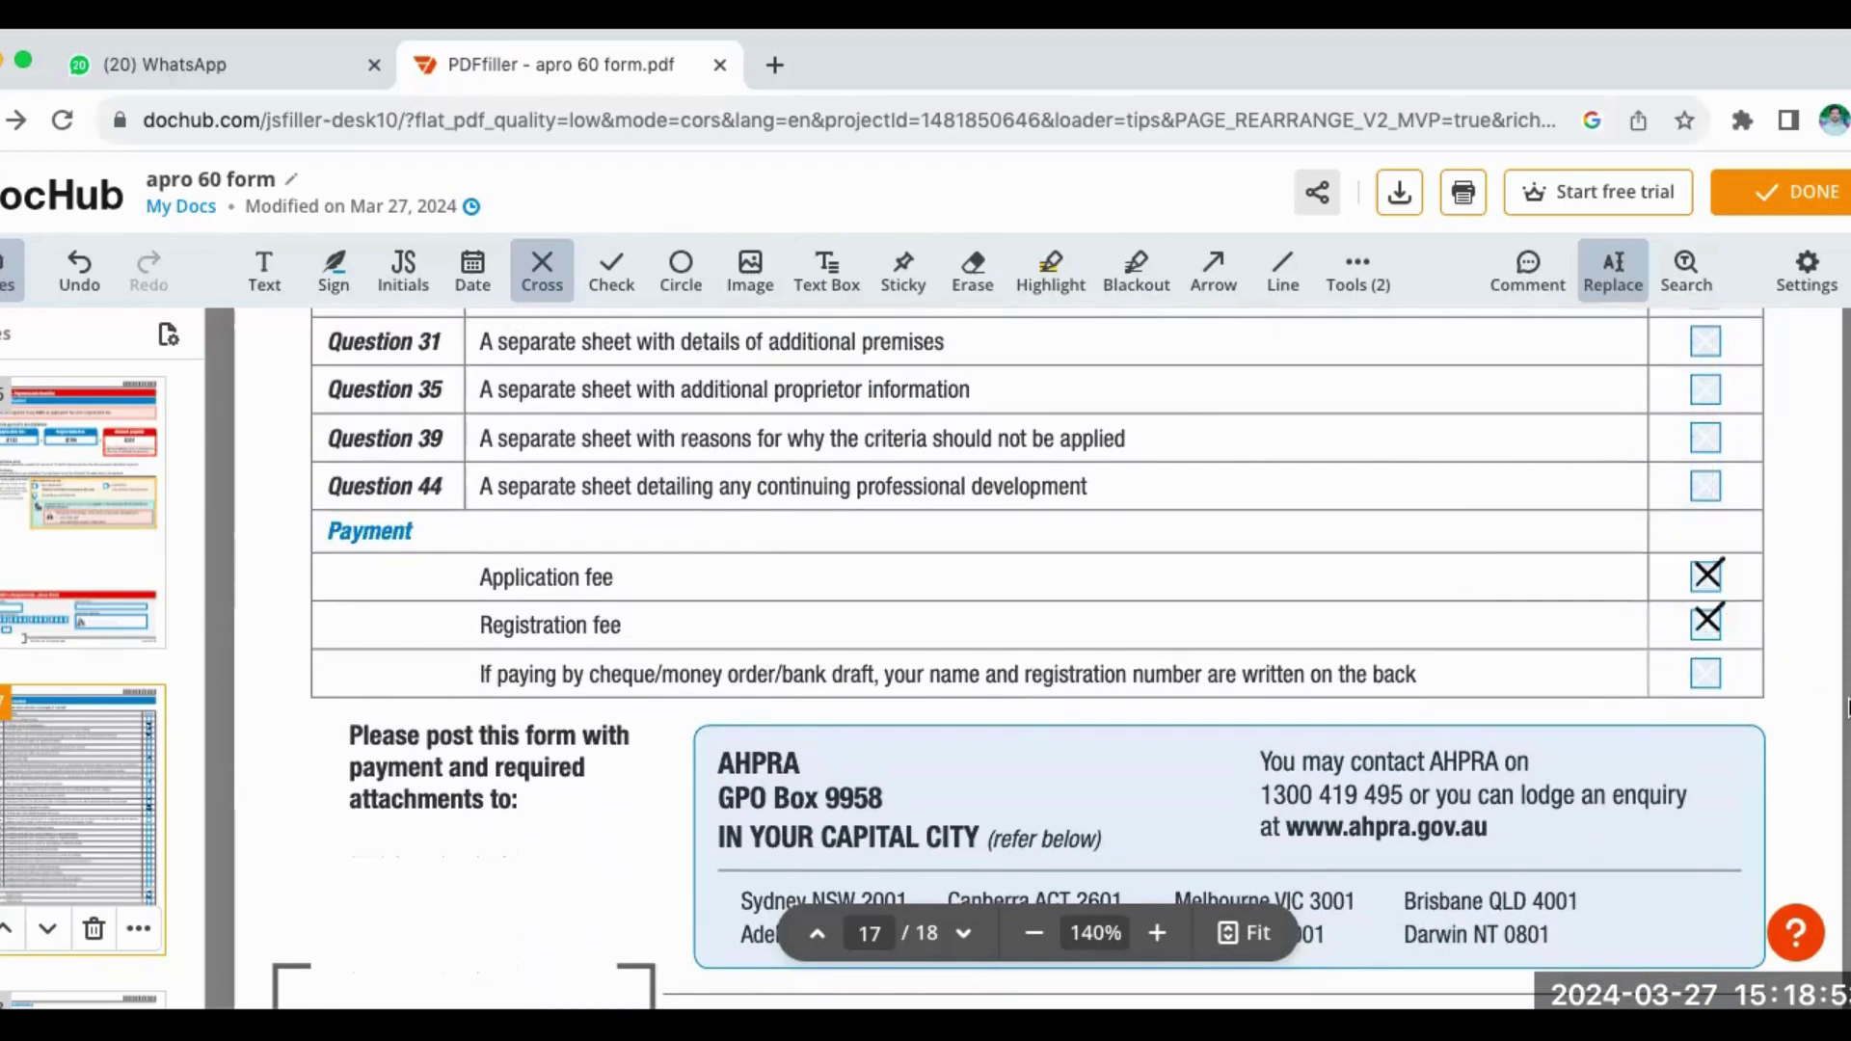
- Examine the information and definitions on page 18 and look back over the checklist rows on page 17
scroll(1847, 709, down, 7)
scroll(1846, 708, down, 5)
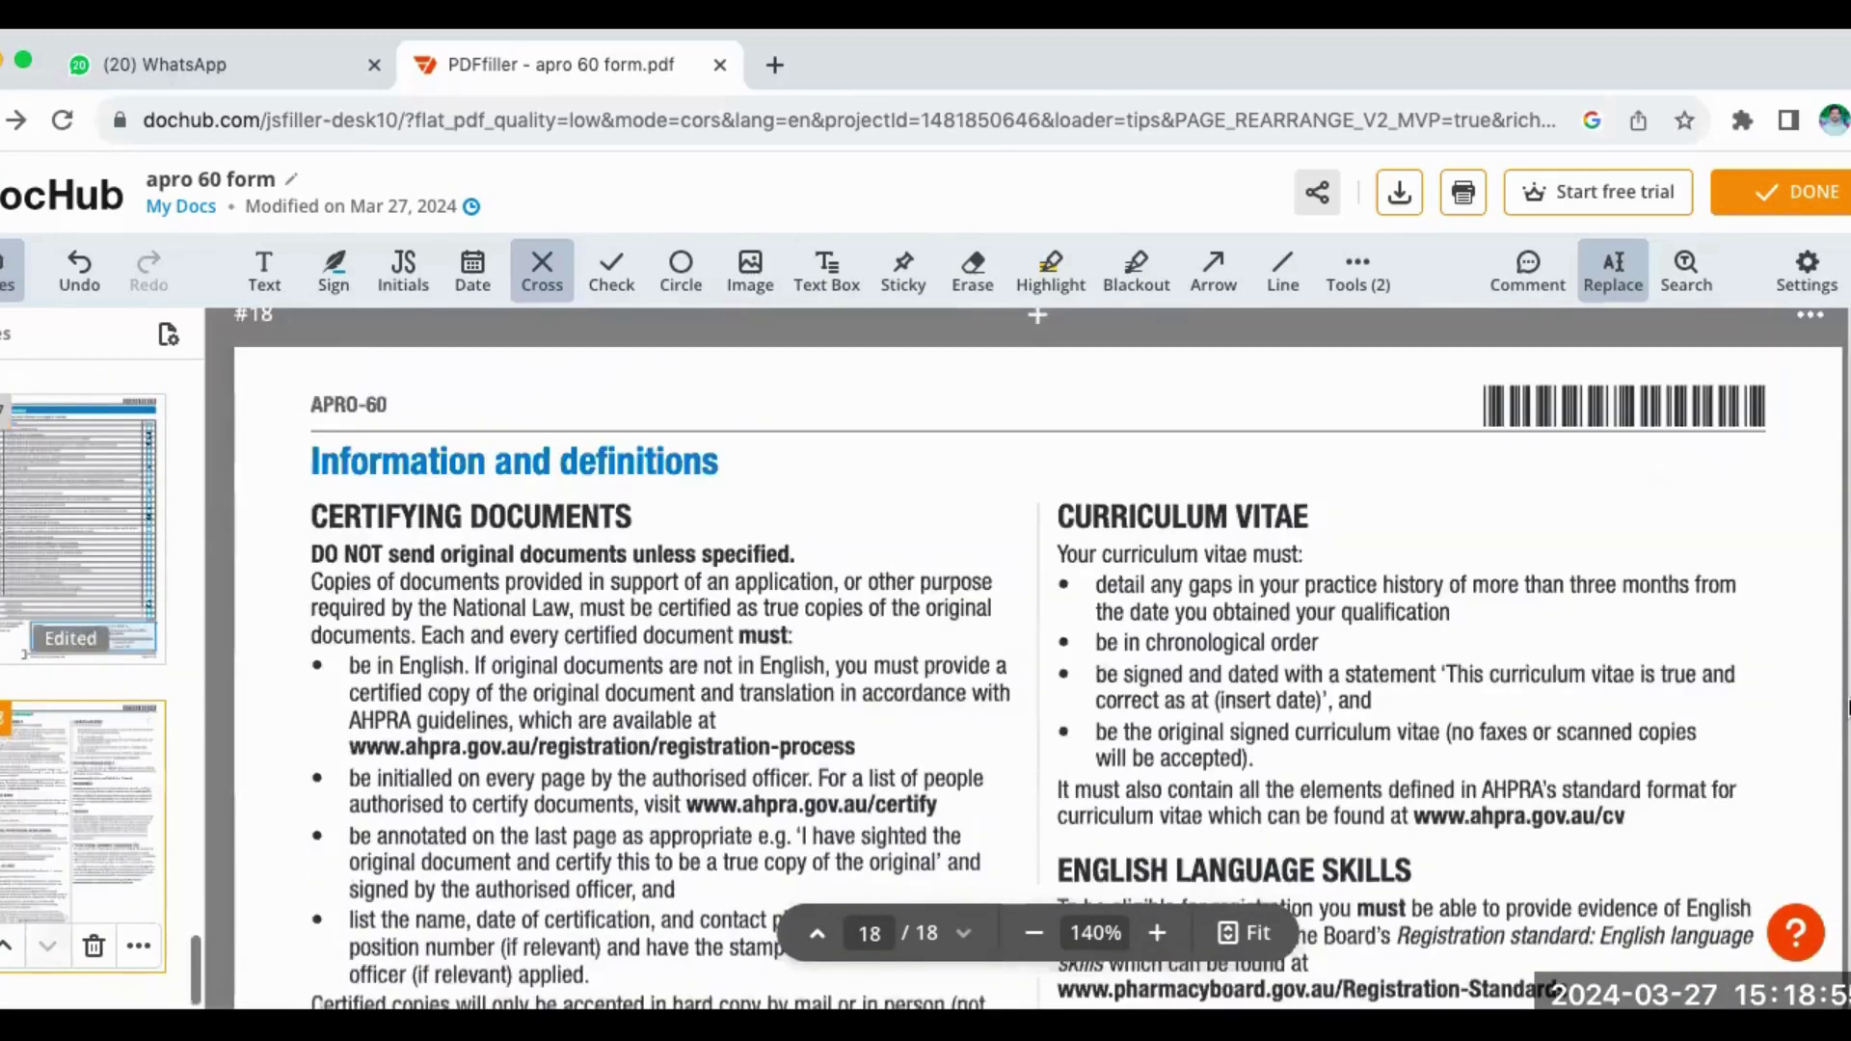
scroll(1847, 709, down, 5)
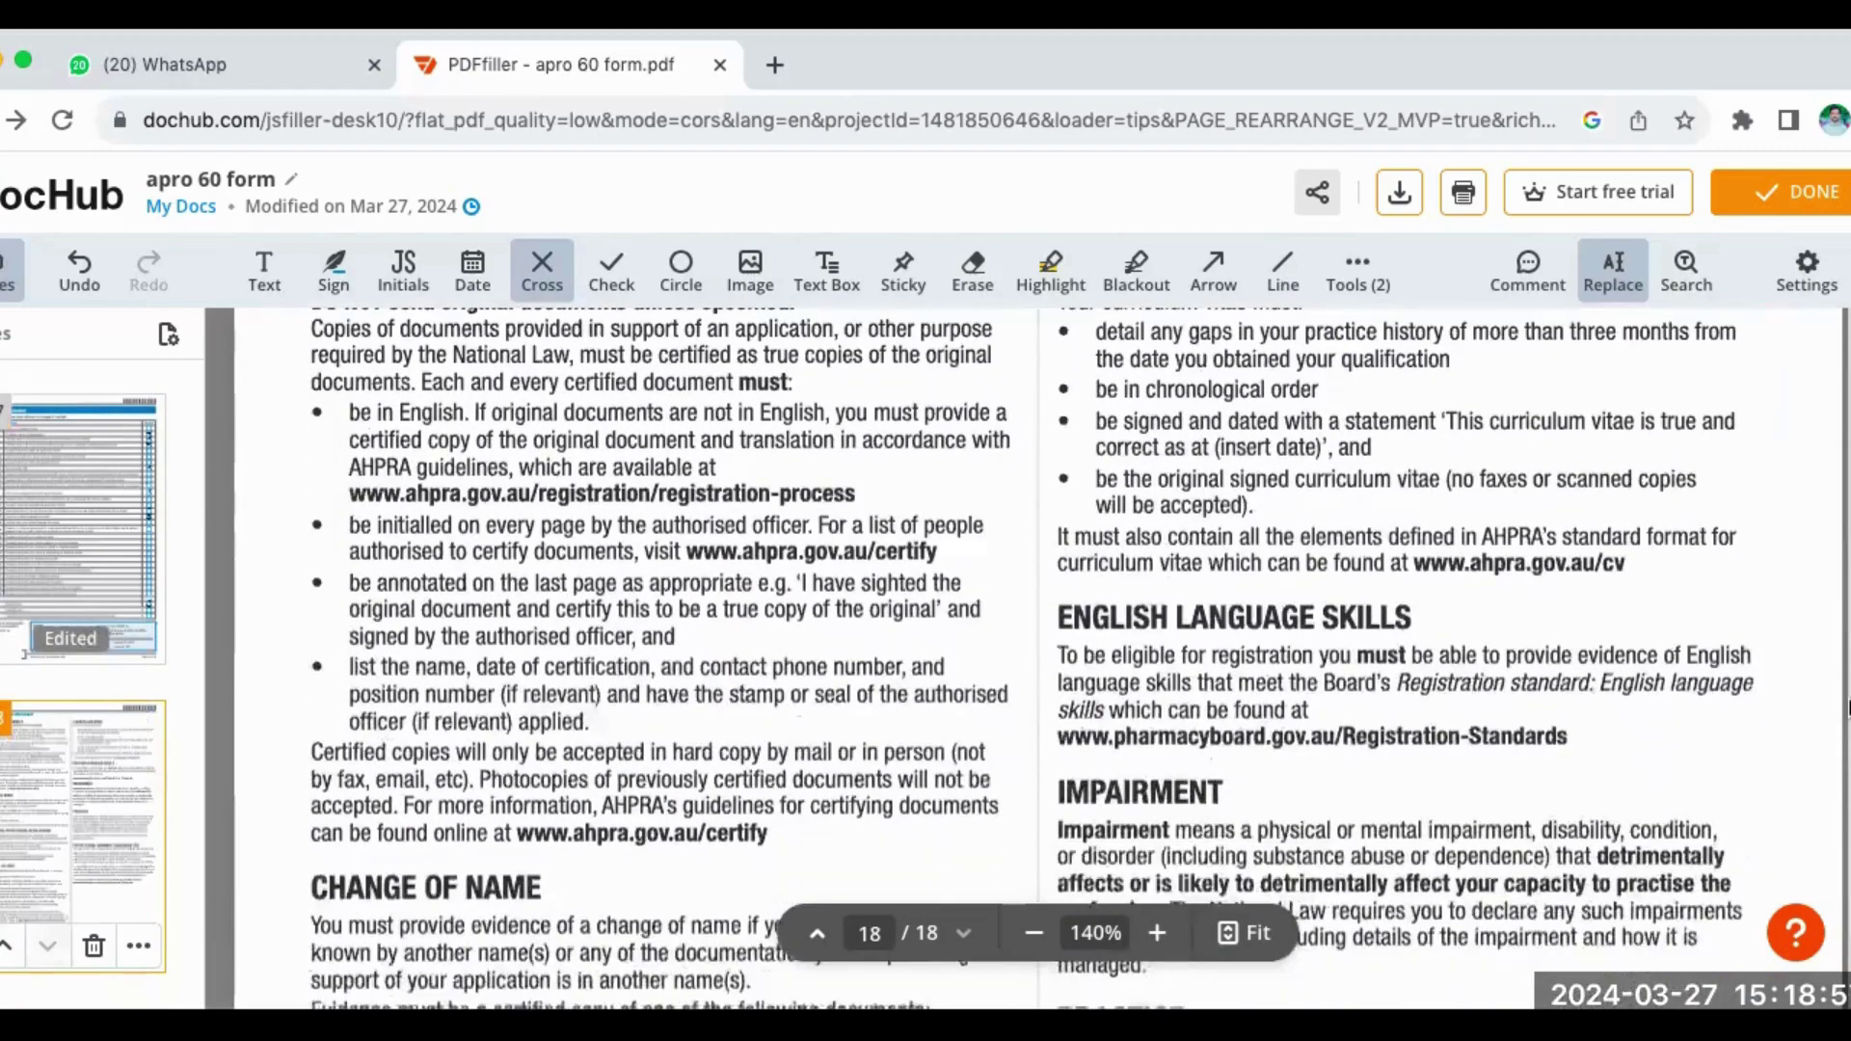
scroll(1848, 709, down, 15)
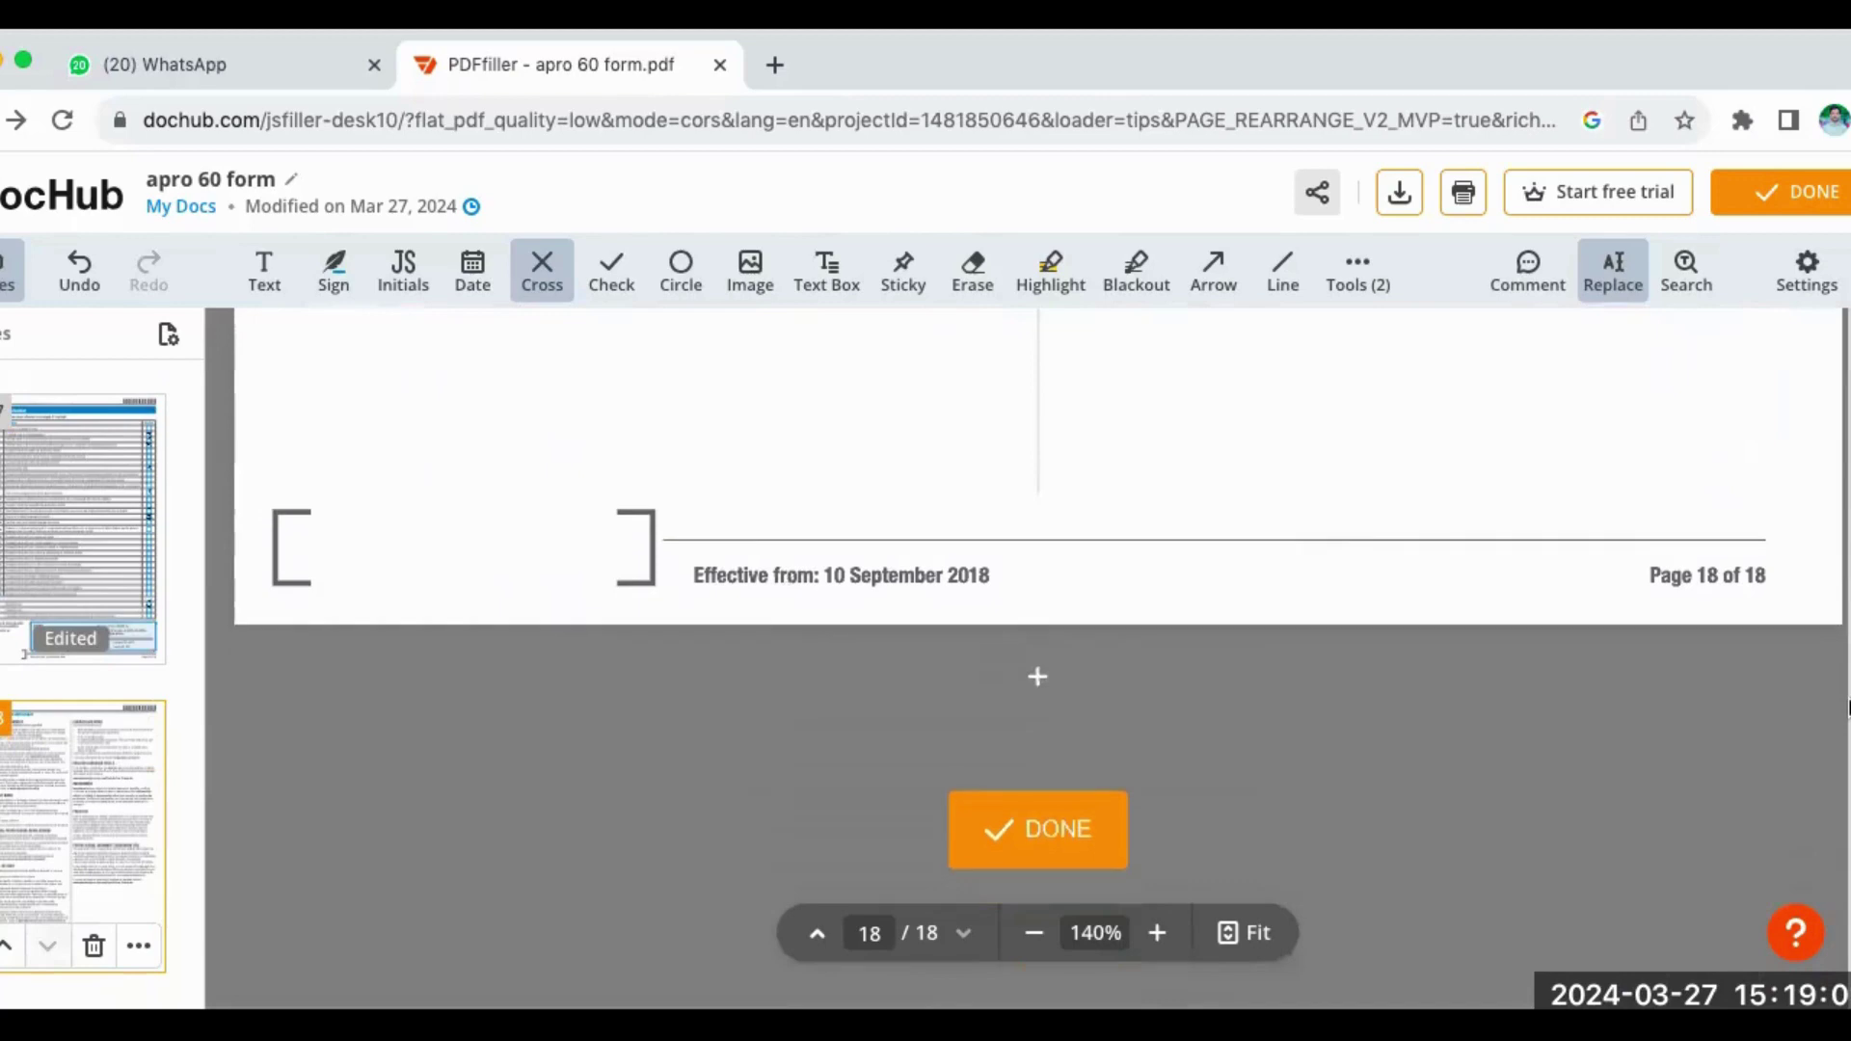
scroll(1848, 708, up, 6)
scroll(1847, 708, up, 15)
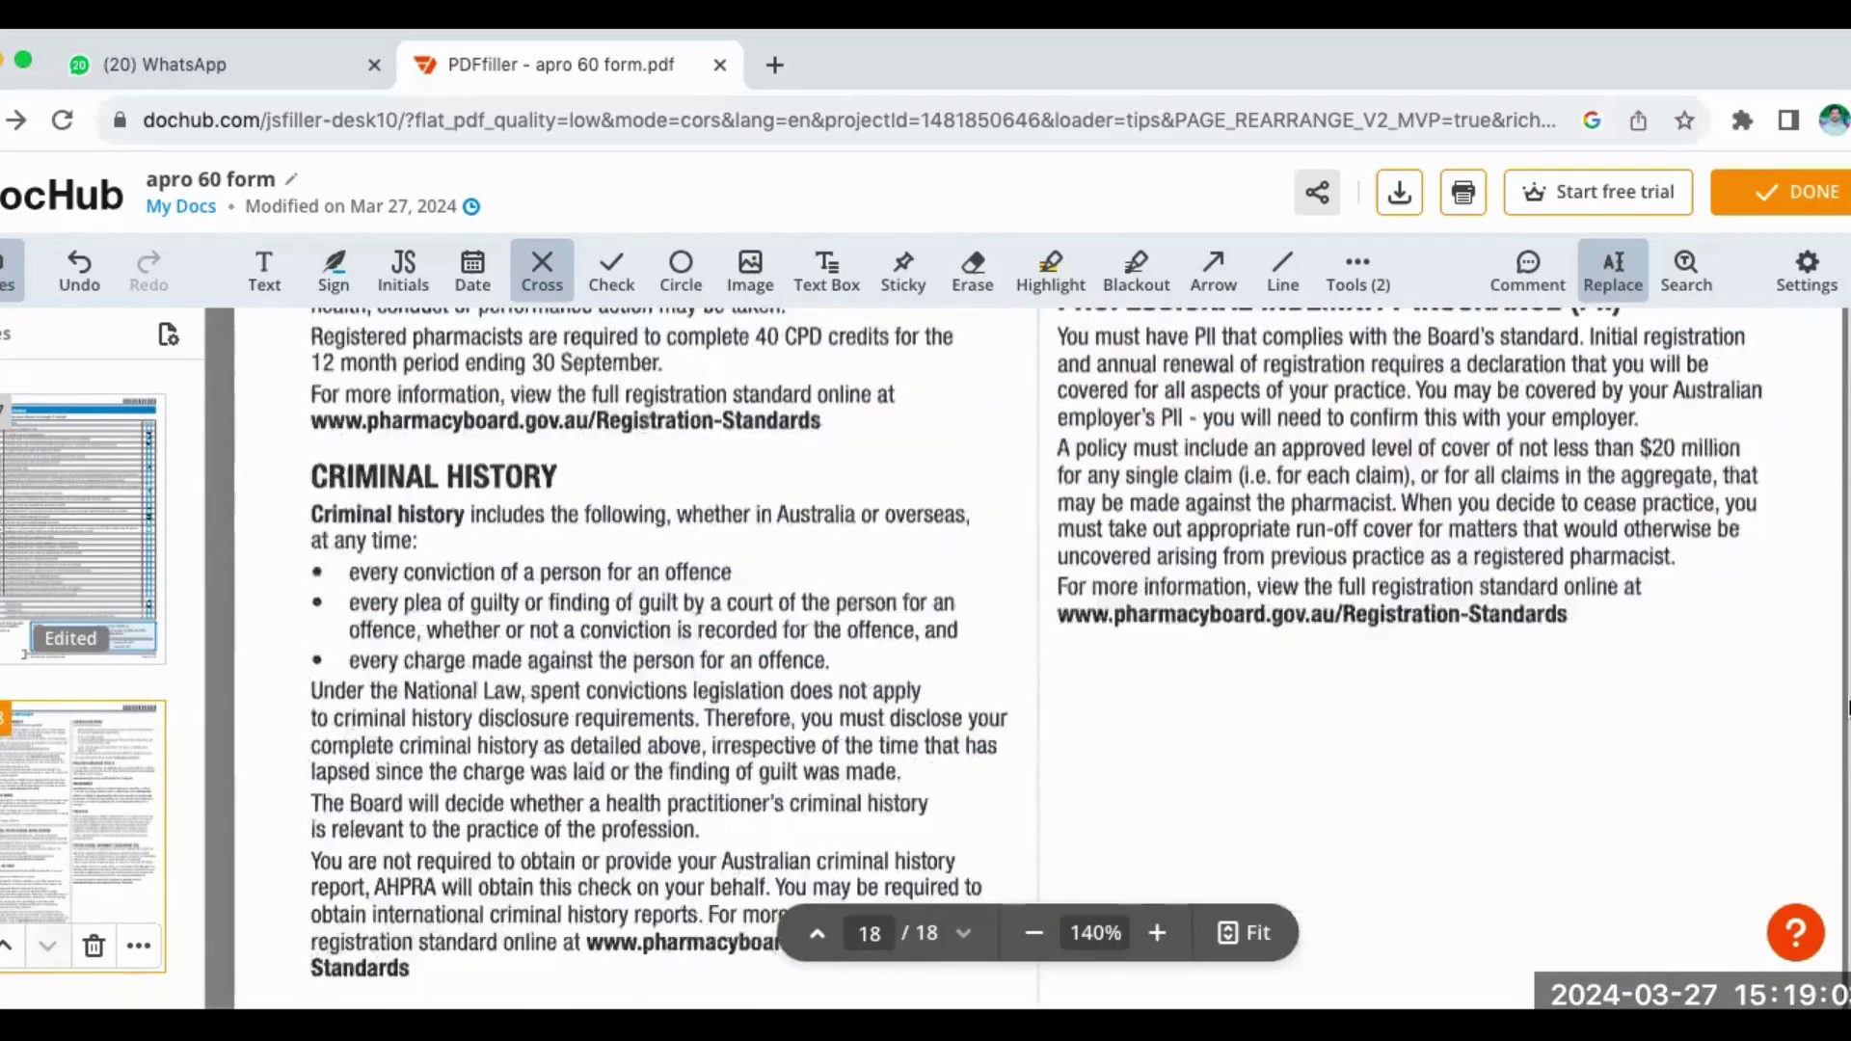
scroll(1847, 709, up, 15)
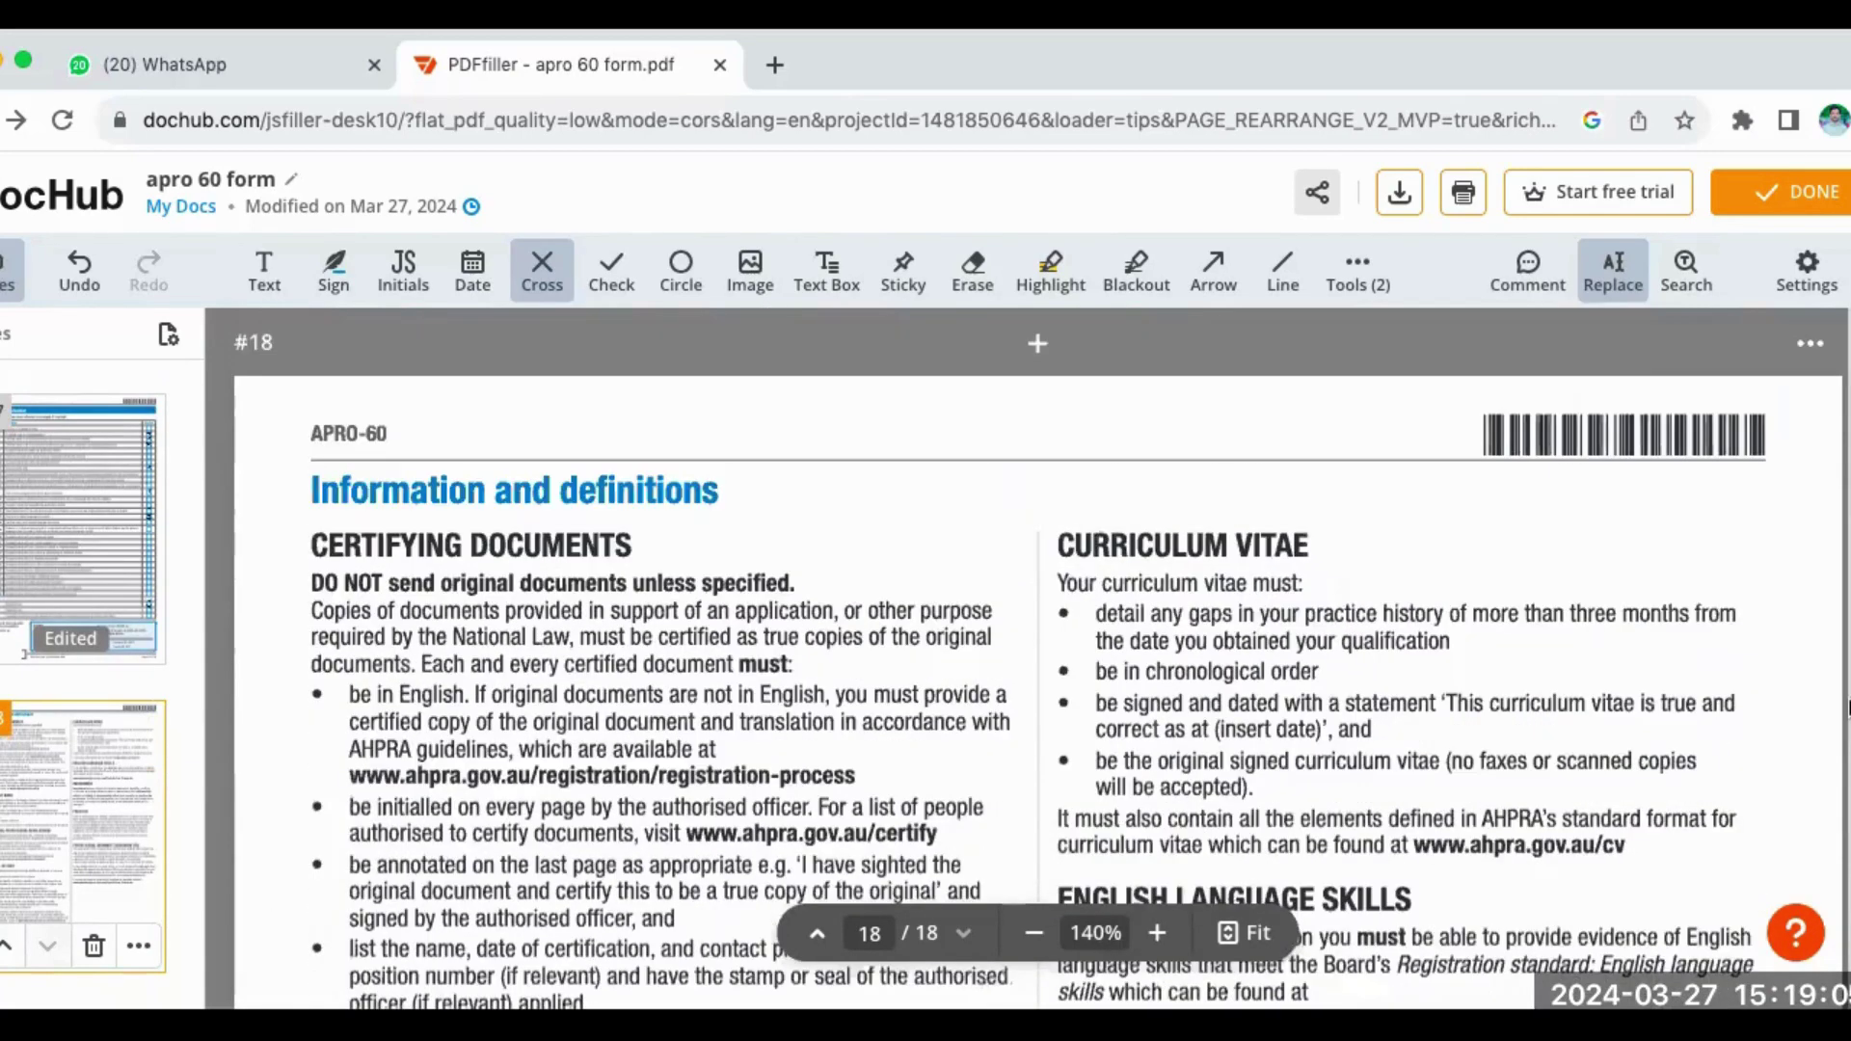
scroll(1848, 709, up, 4)
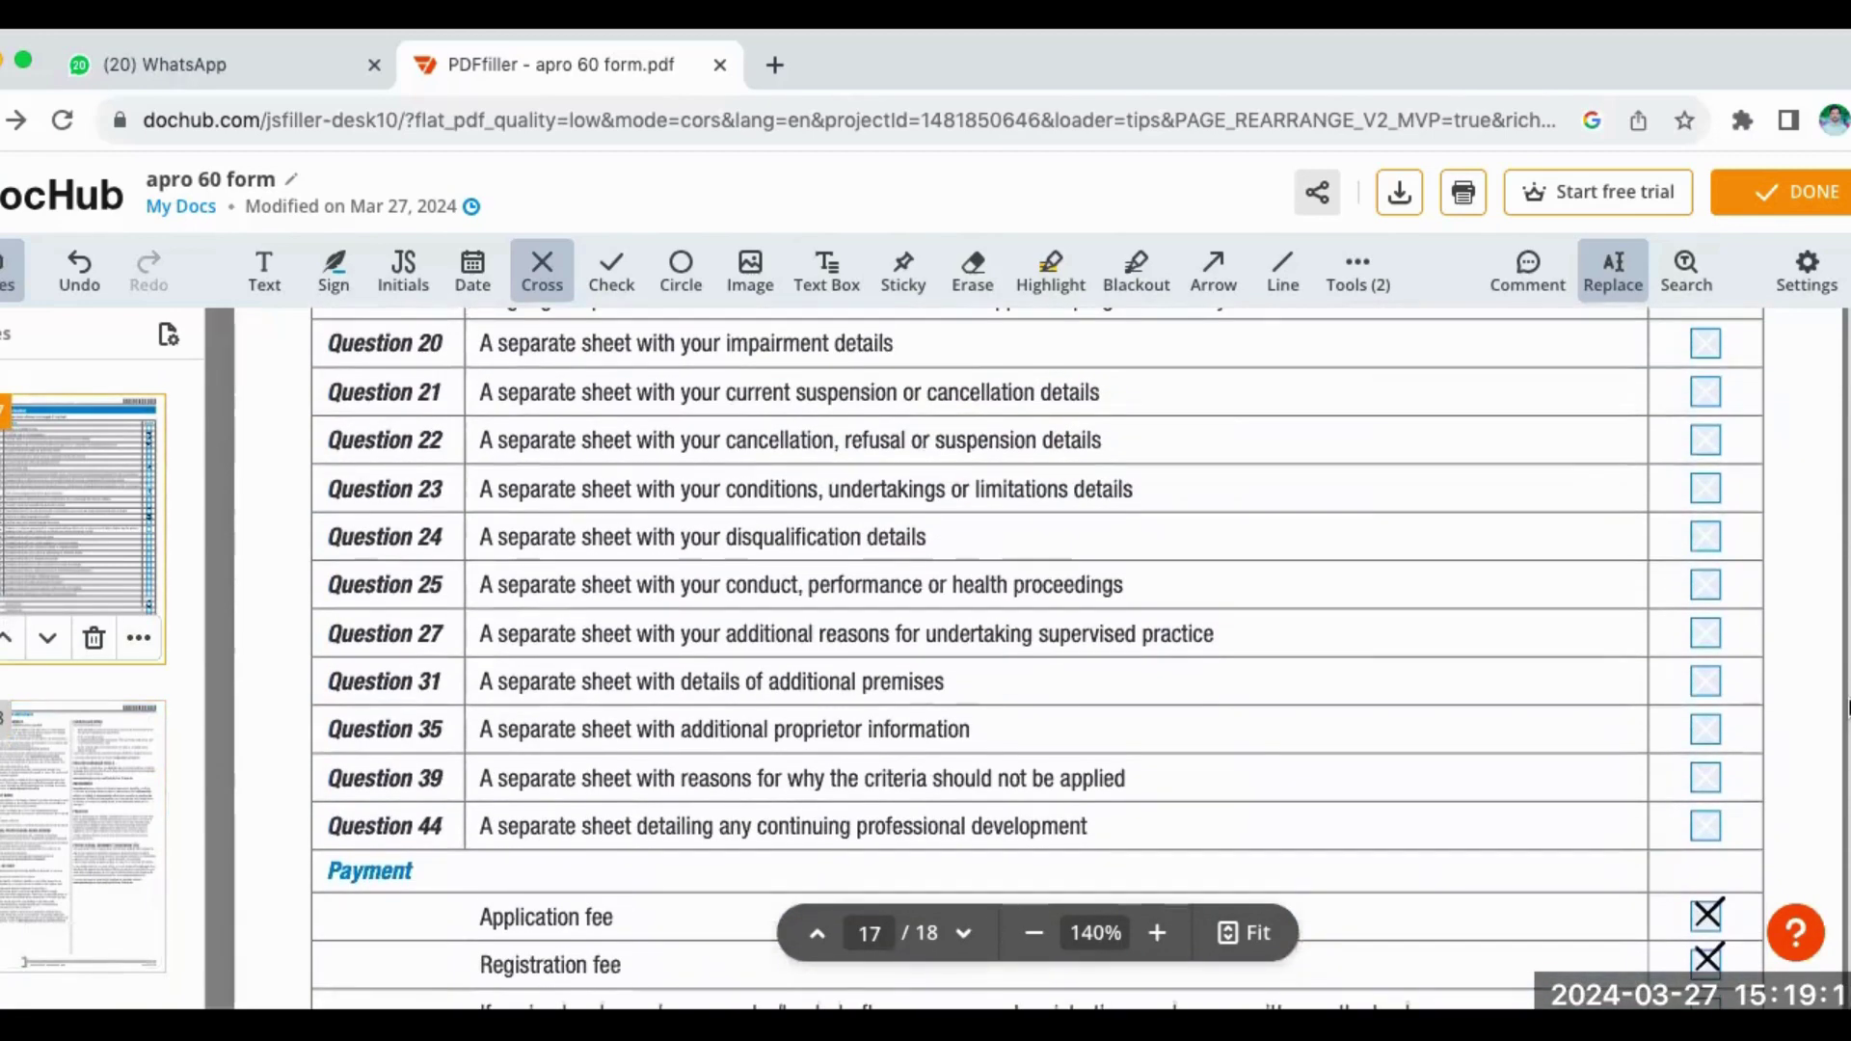
scroll(1847, 708, up, 2)
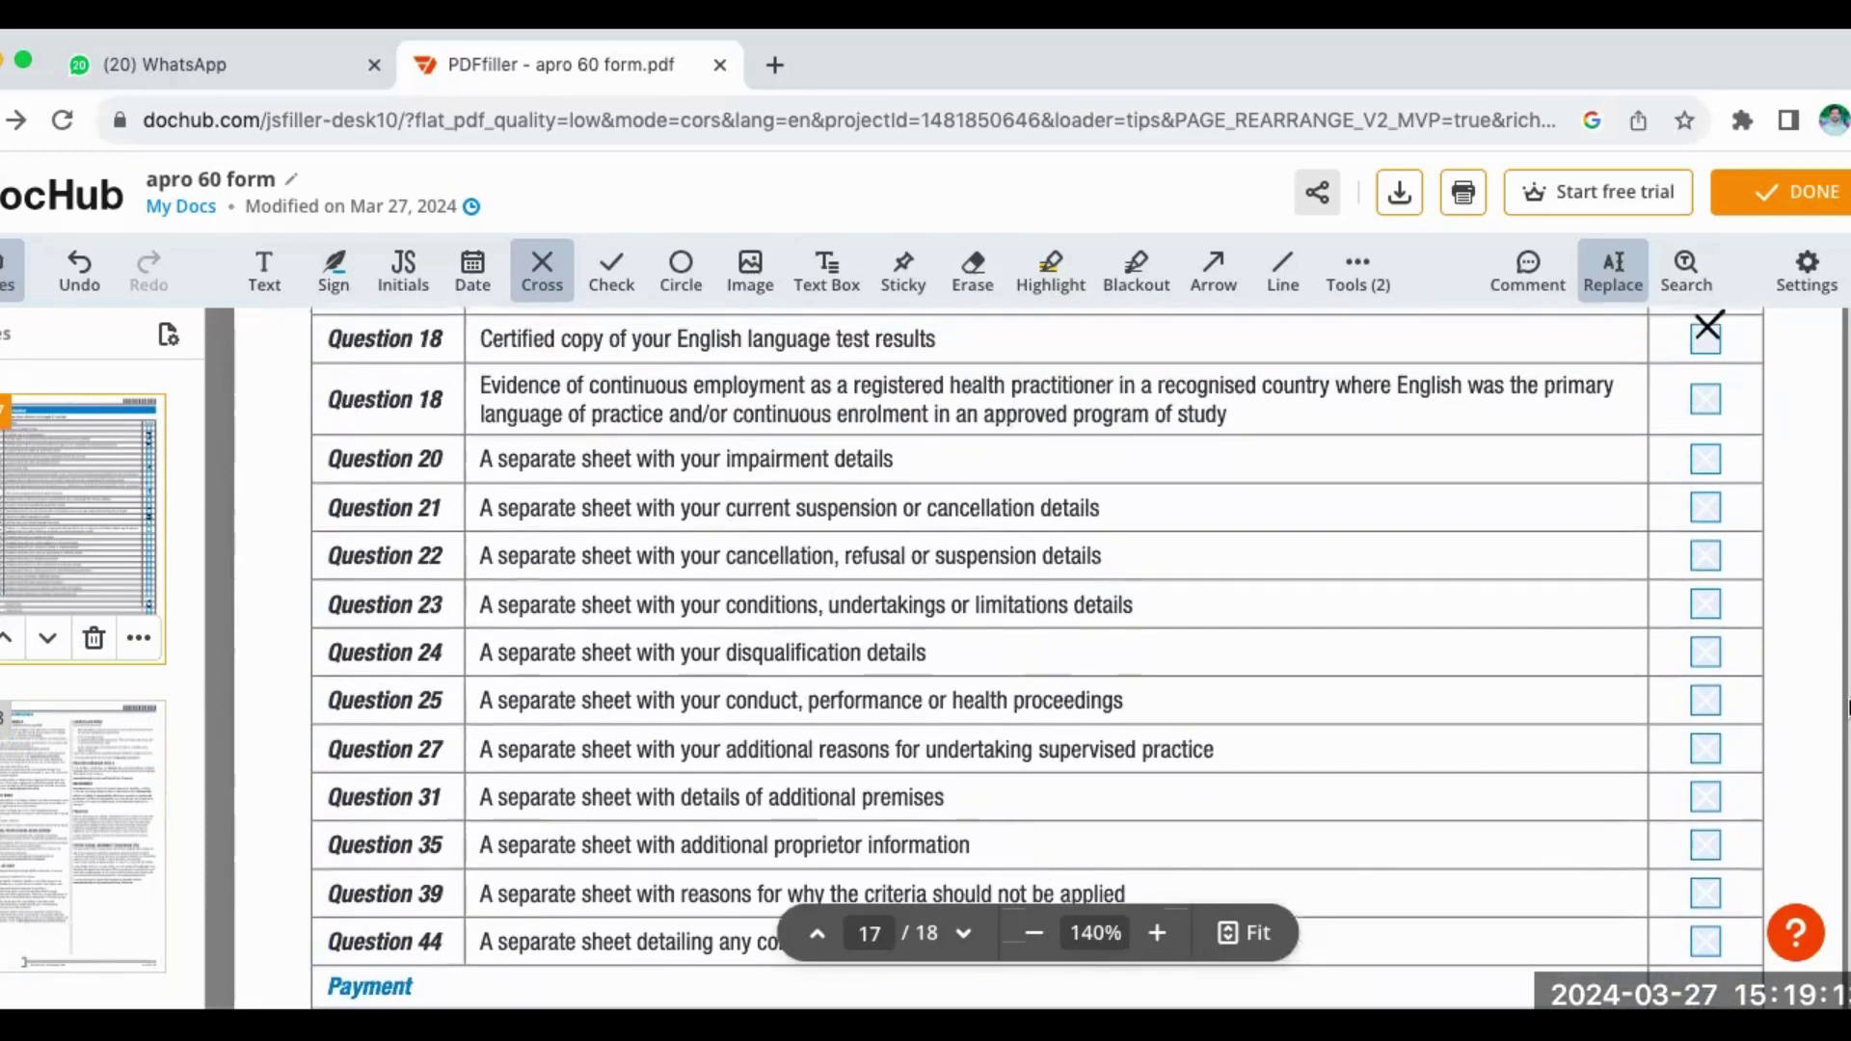